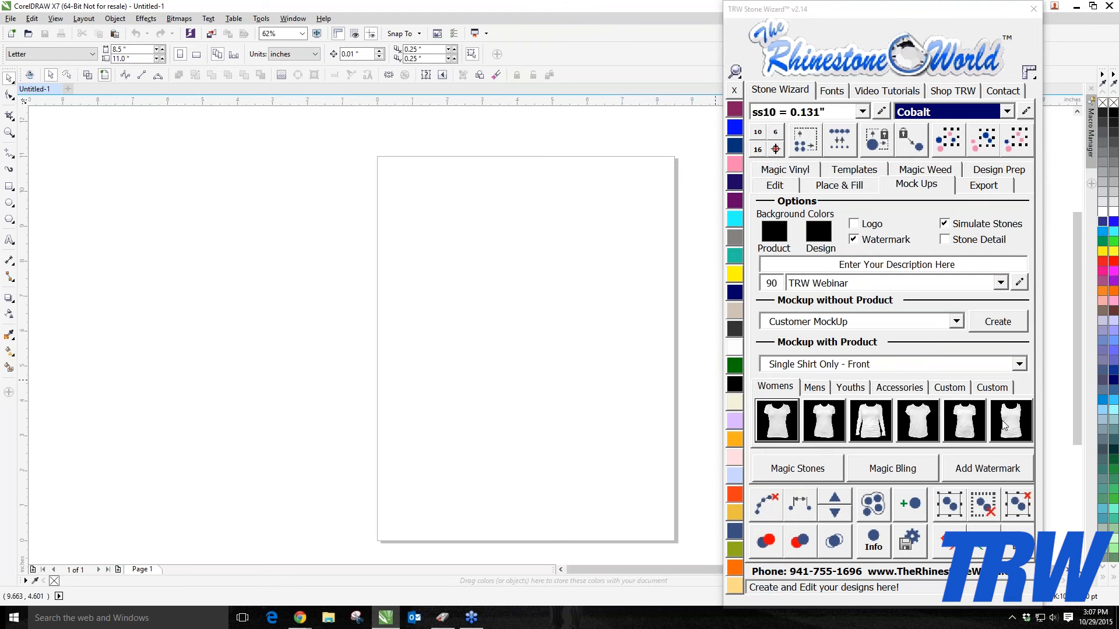
Step: Browse the mockup product categories for women, men, youths, accessories and custom products
left_click(824, 391)
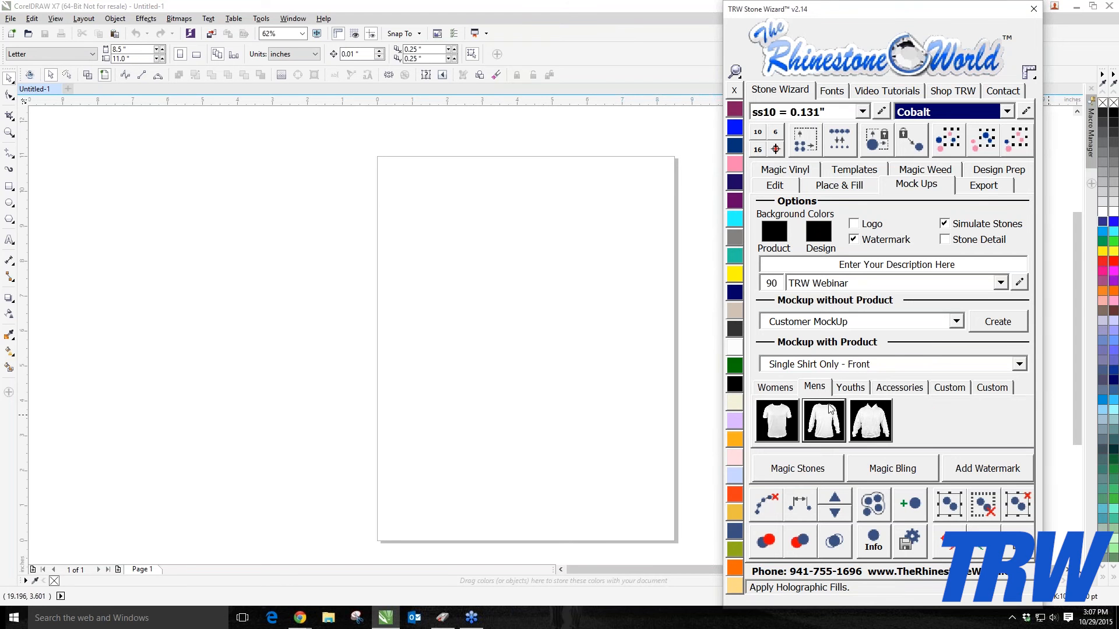
left_click(850, 392)
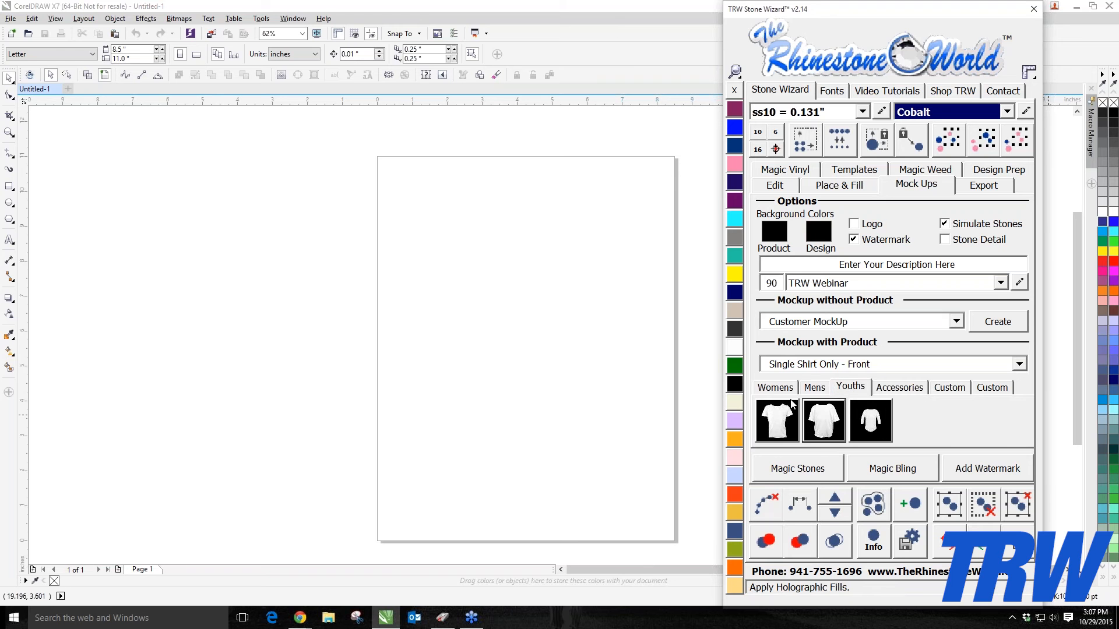
left_click(895, 394)
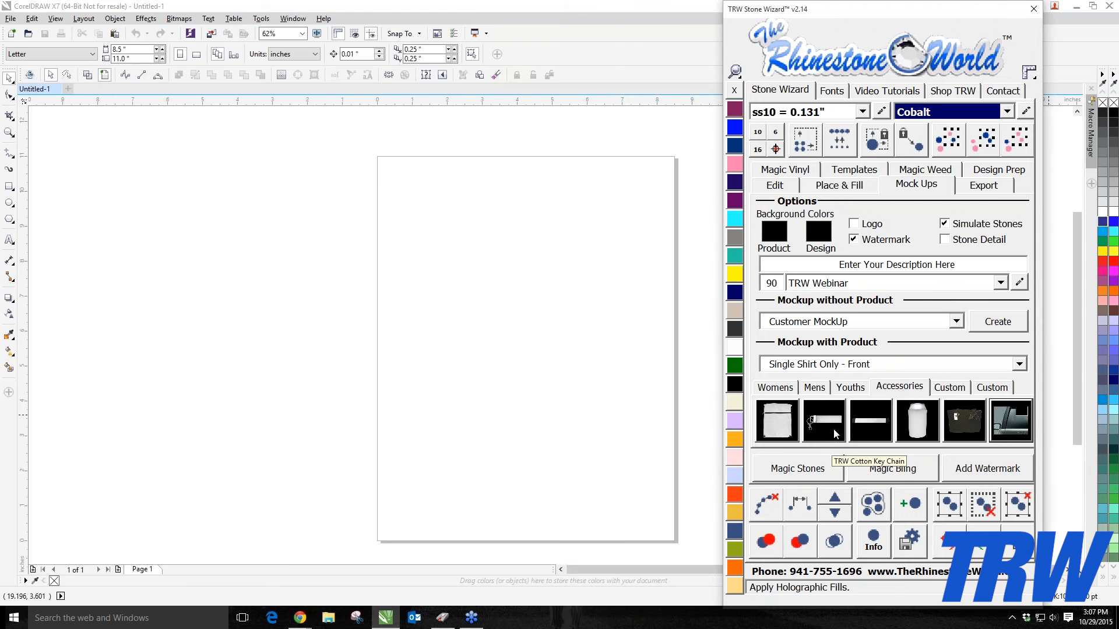
left_click(956, 388)
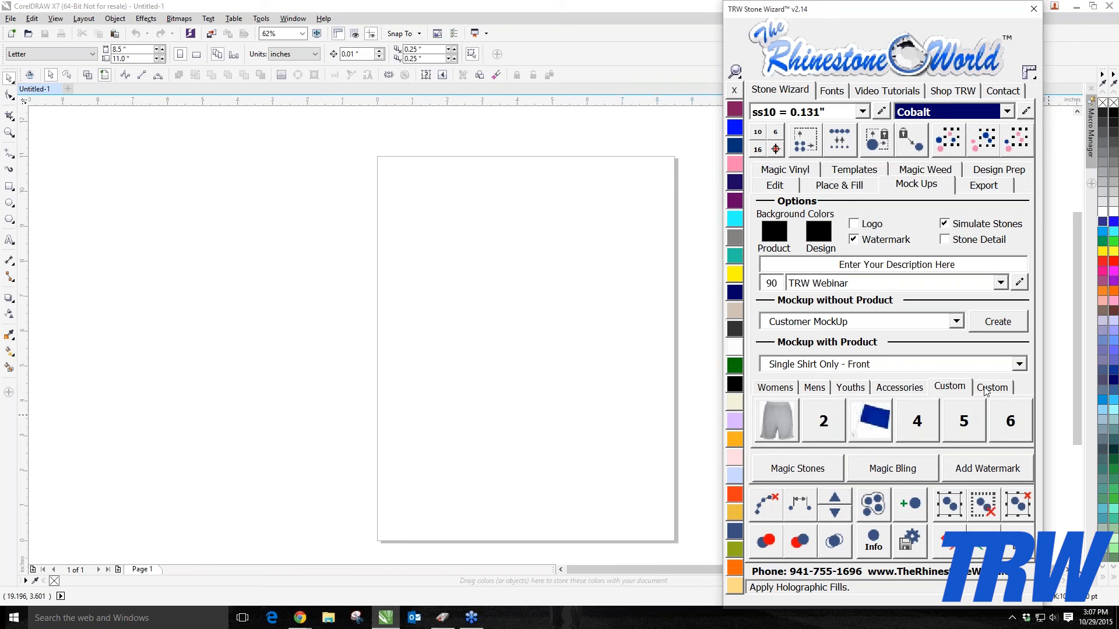
left_click(992, 388)
left_click(959, 389)
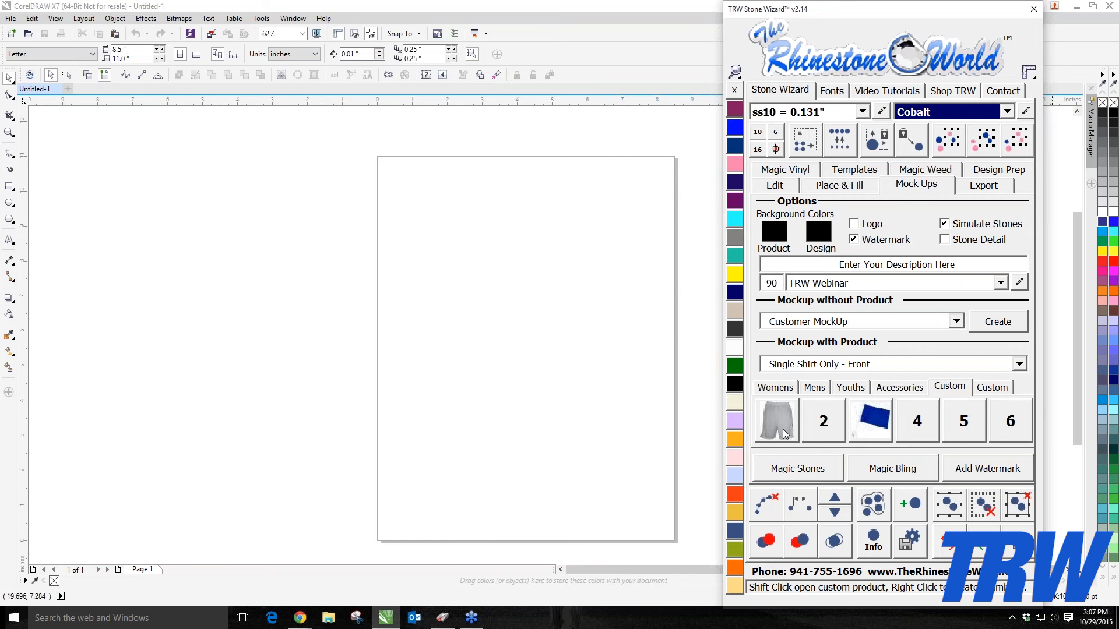
left_click(786, 392)
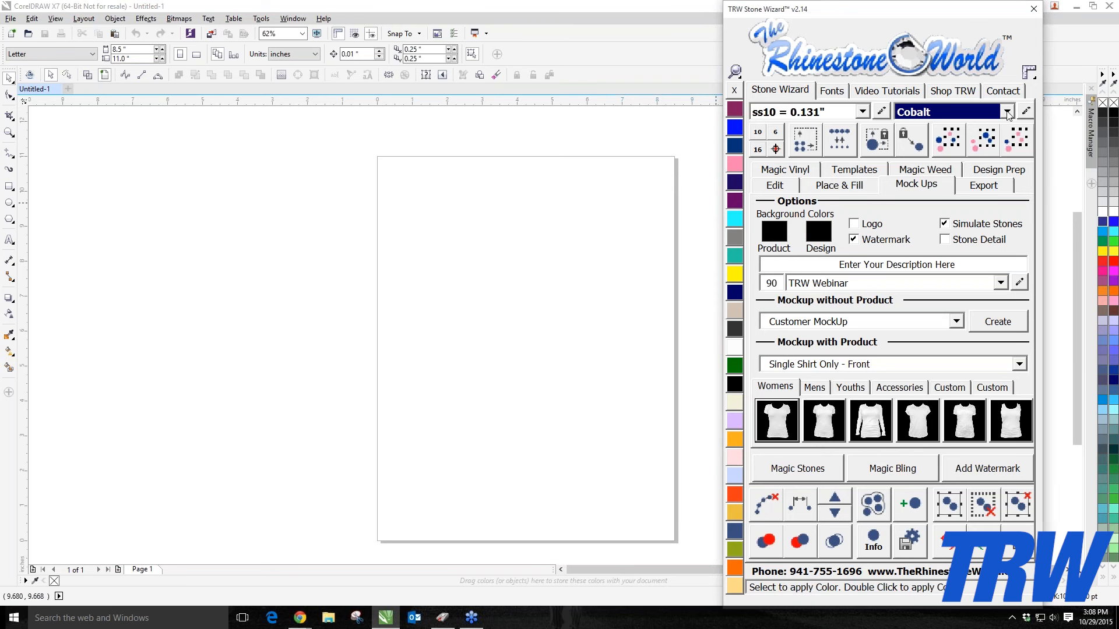
Step: Open the stone color editor from the stone color list
left_click(1007, 111)
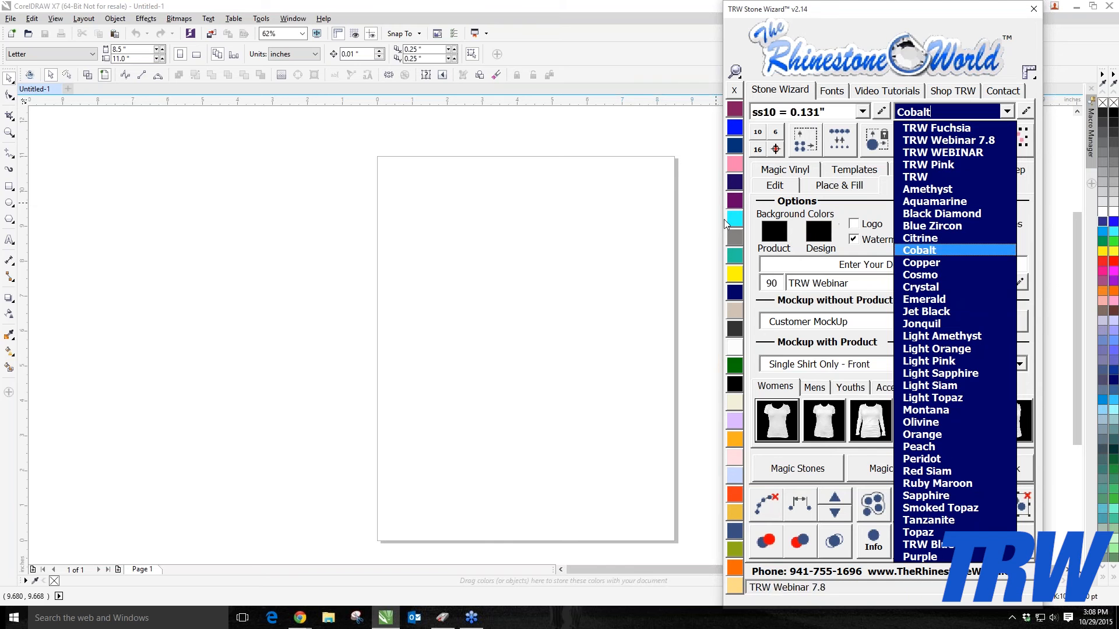
left_click(1009, 110)
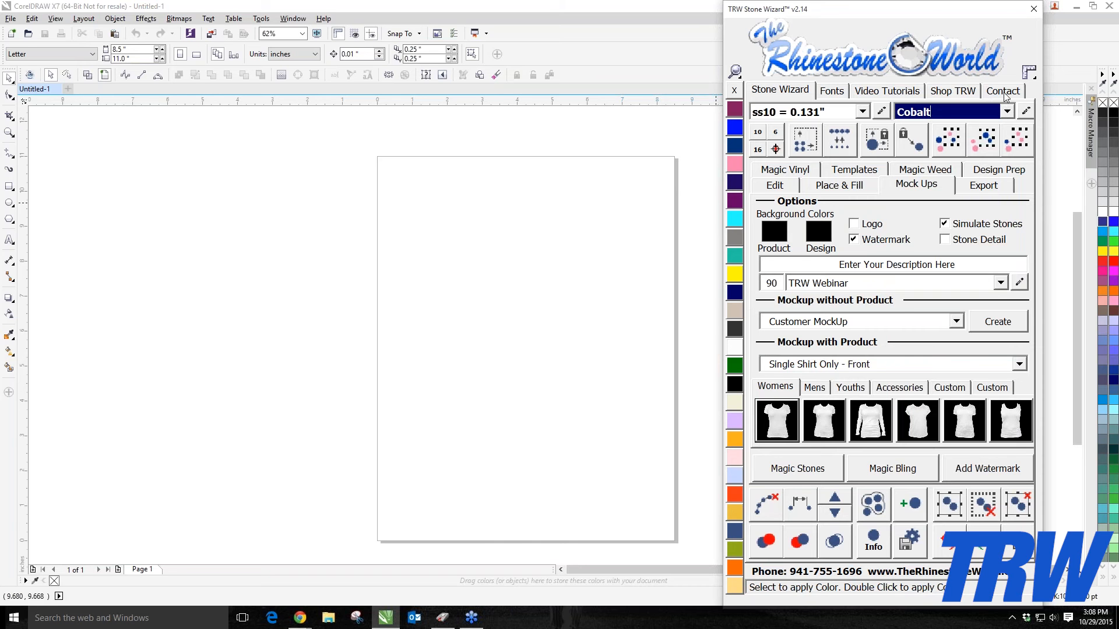
left_click(1026, 112)
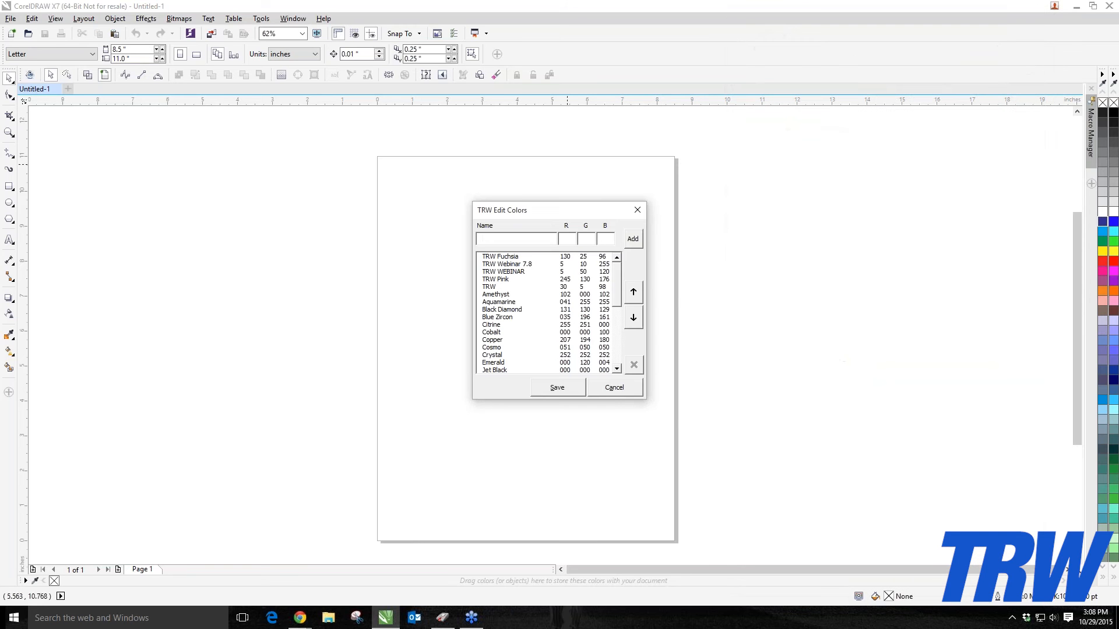
left_click_drag(569, 214, 527, 200)
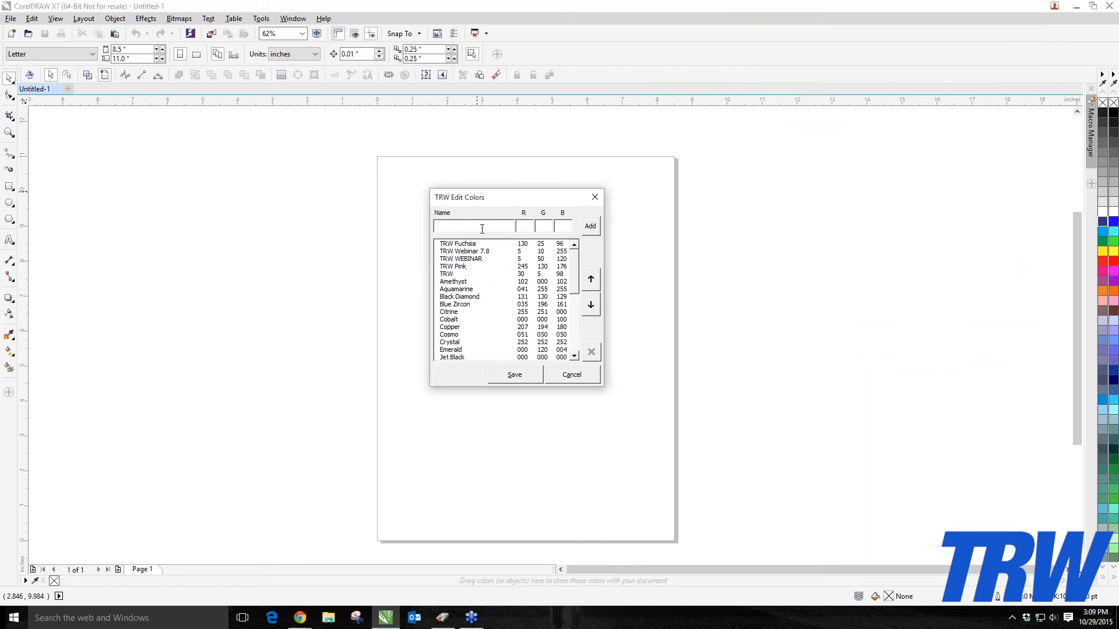
Step: Enter Web 10.29 as the name of a new stone color
type("wEBINAR")
key("BackSpace")
key("BackSpace")
key("BackSpace")
key("BackSpace")
key("BackSpace")
key("BackSpace")
key("BackSpace")
type("Web 10.29")
Step: Set the new color's RGB values to 5, 100, 5 and add it to the list
left_click(526, 223)
type("5")
left_click(540, 225)
type("100")
left_click(569, 226)
type("0")
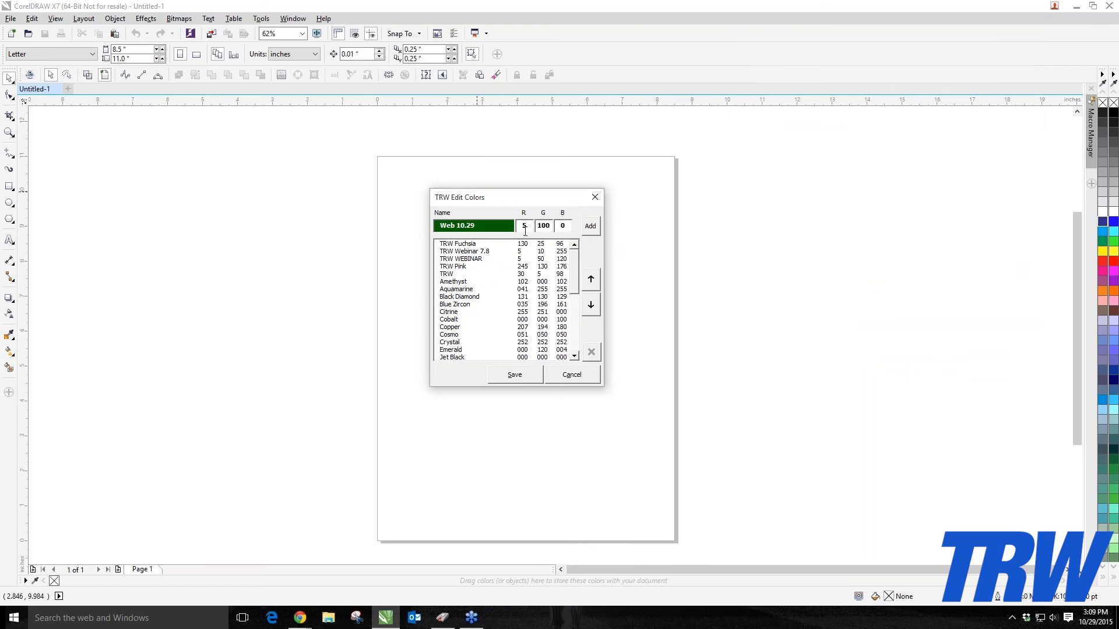
key("BackSpace")
type("5")
left_click(591, 227)
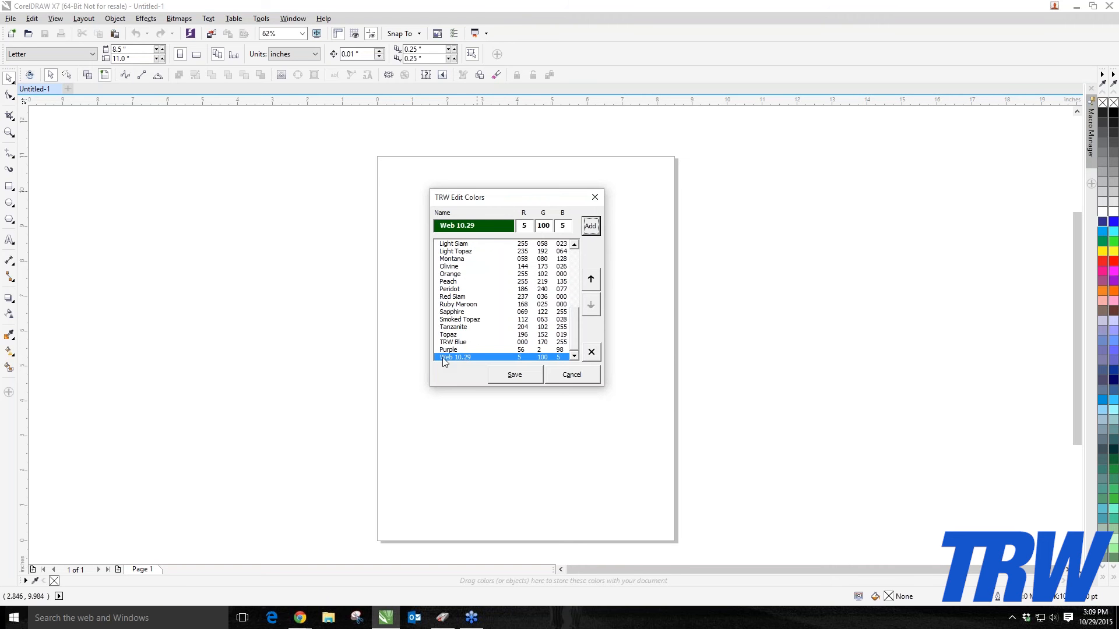
Step: Move Web 10.29 to the top of the color list and save the colors
mouse_move(577, 348)
left_mouse_down()
mouse_move(574, 268)
mouse_move(576, 360)
left_mouse_up()
left_click(596, 279)
left_click(597, 280)
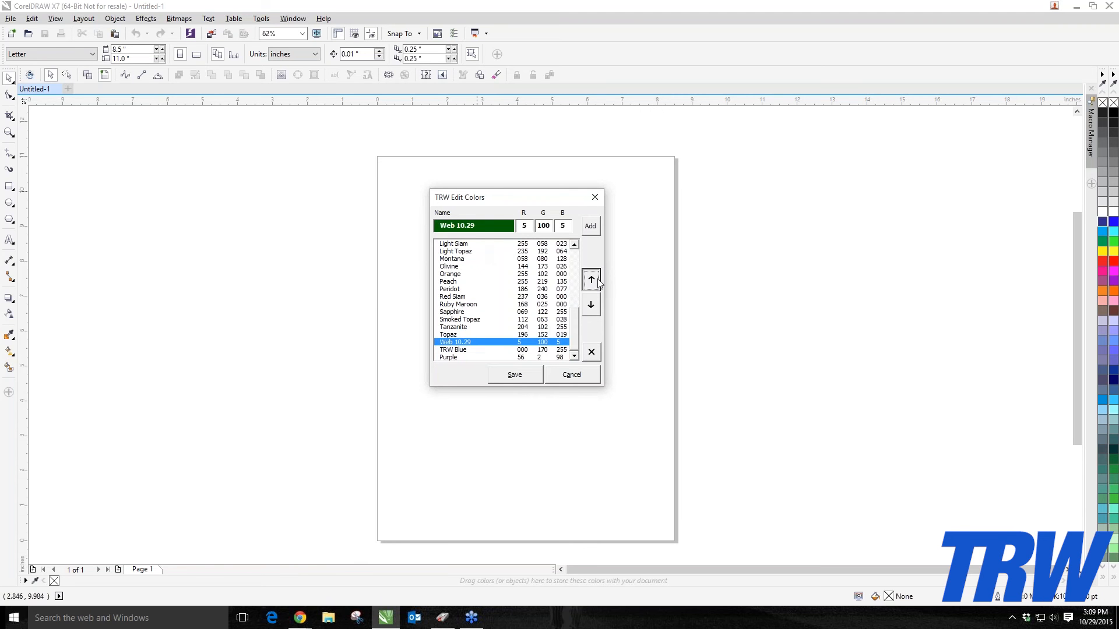
left_click(596, 280)
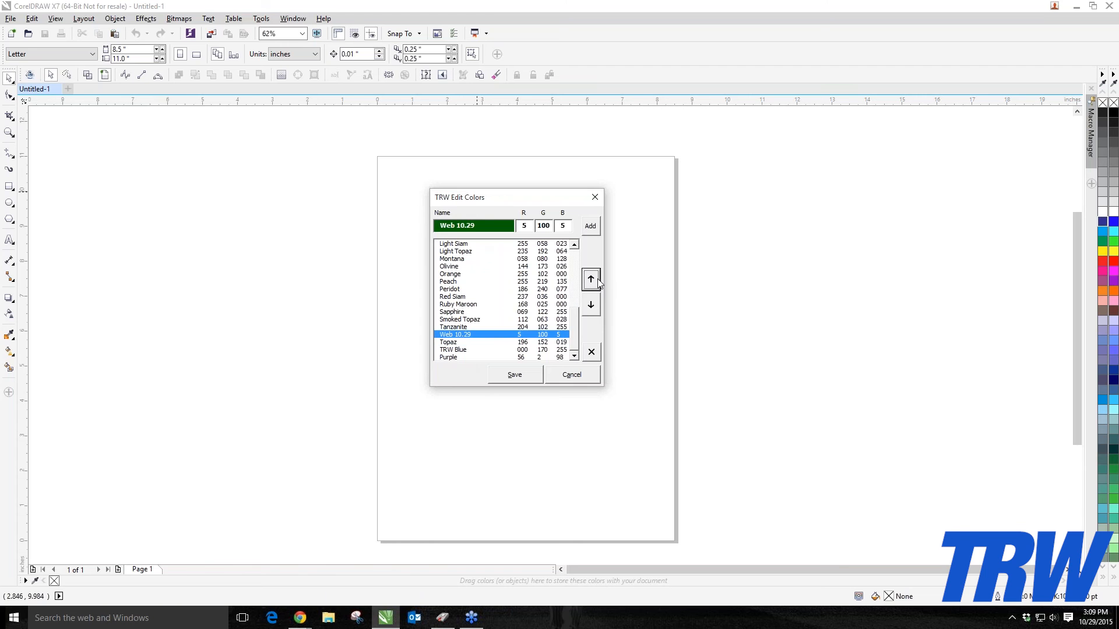
left_click(592, 282)
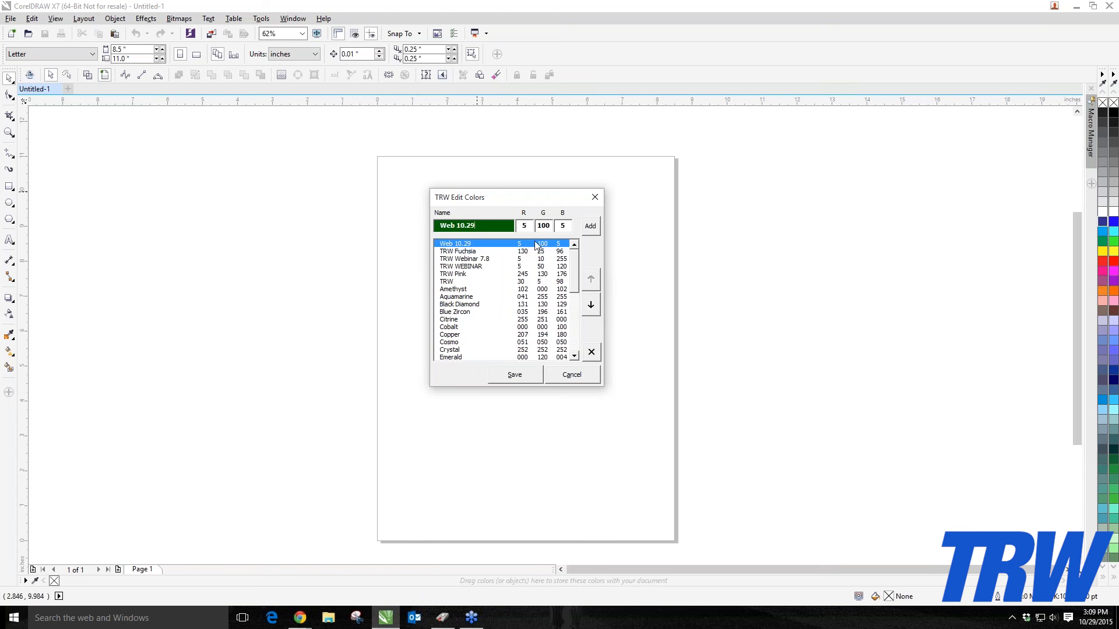
left_click(507, 376)
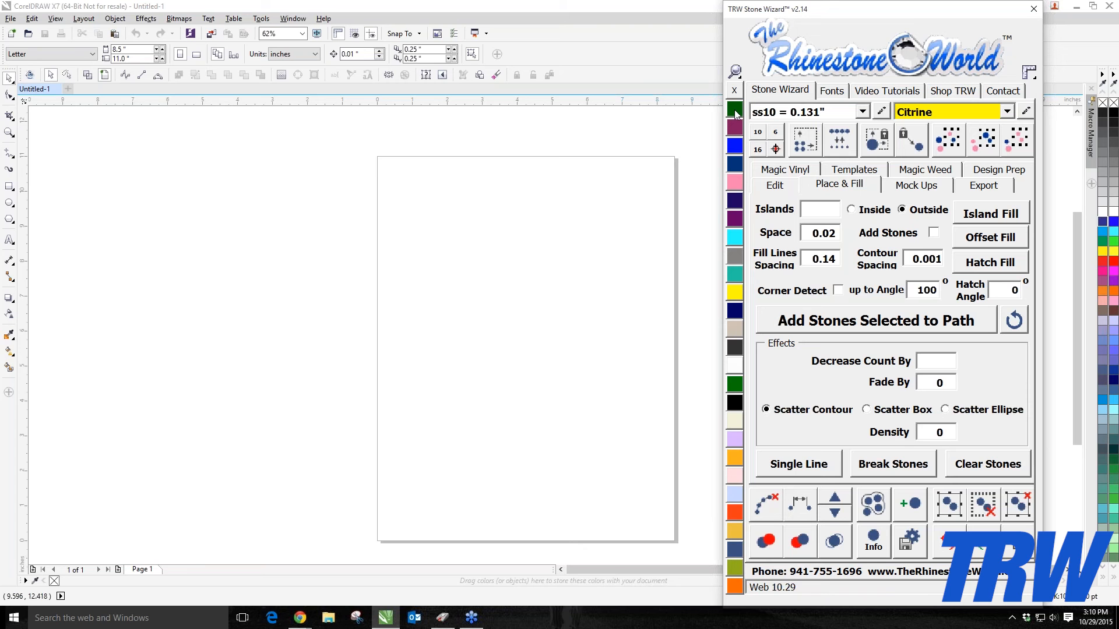
Step: Select Web 10.29 as the active stone color
left_click(1006, 111)
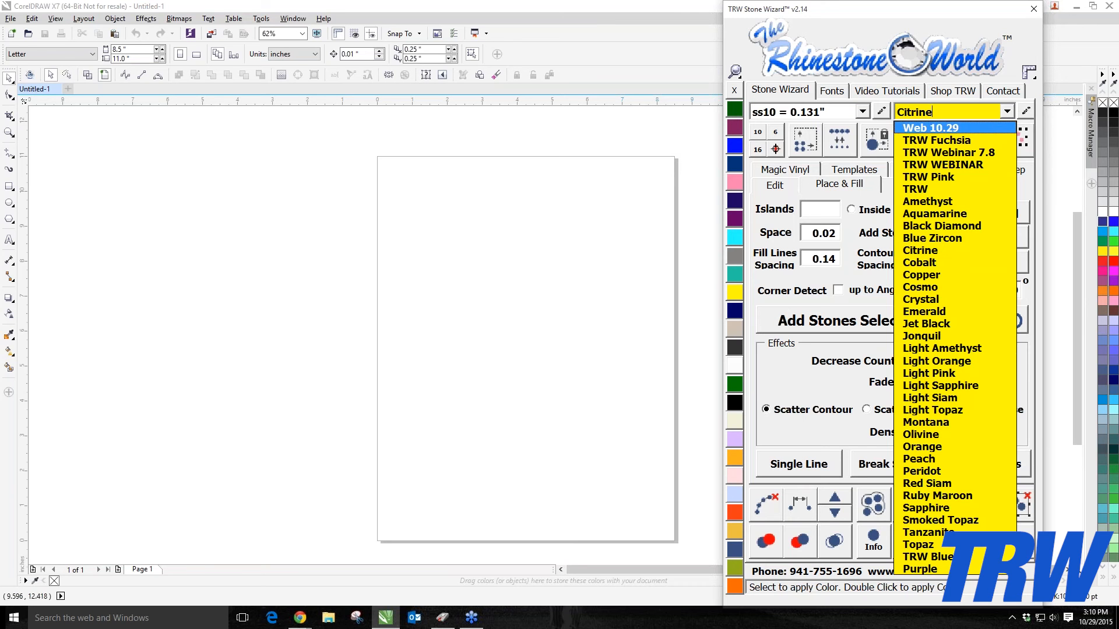
left_click(954, 131)
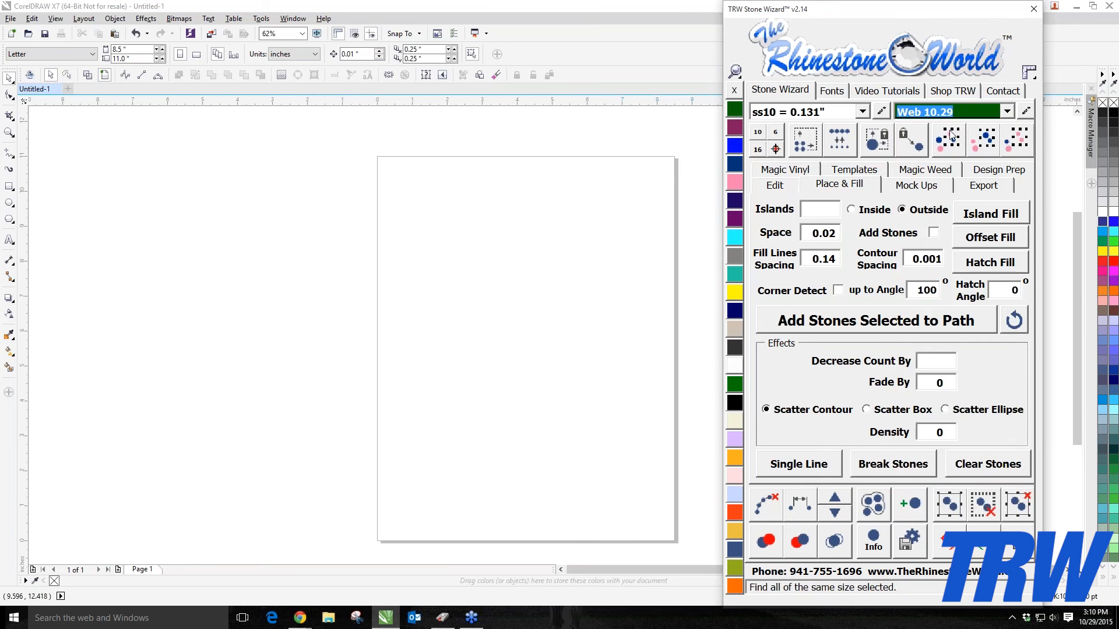
Step: Draw an ellipse about 5 by 4.5 inches and fill it with the Web 10.29 swatch
left_click(10, 202)
left_click_drag(392, 195, 576, 361)
key("space")
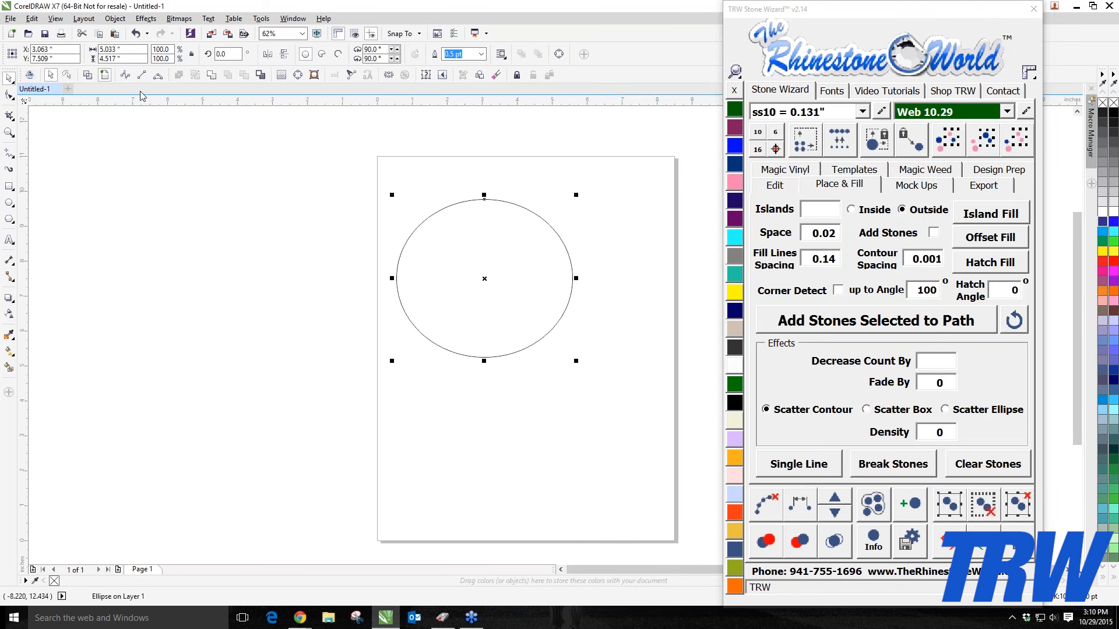
left_click(734, 110)
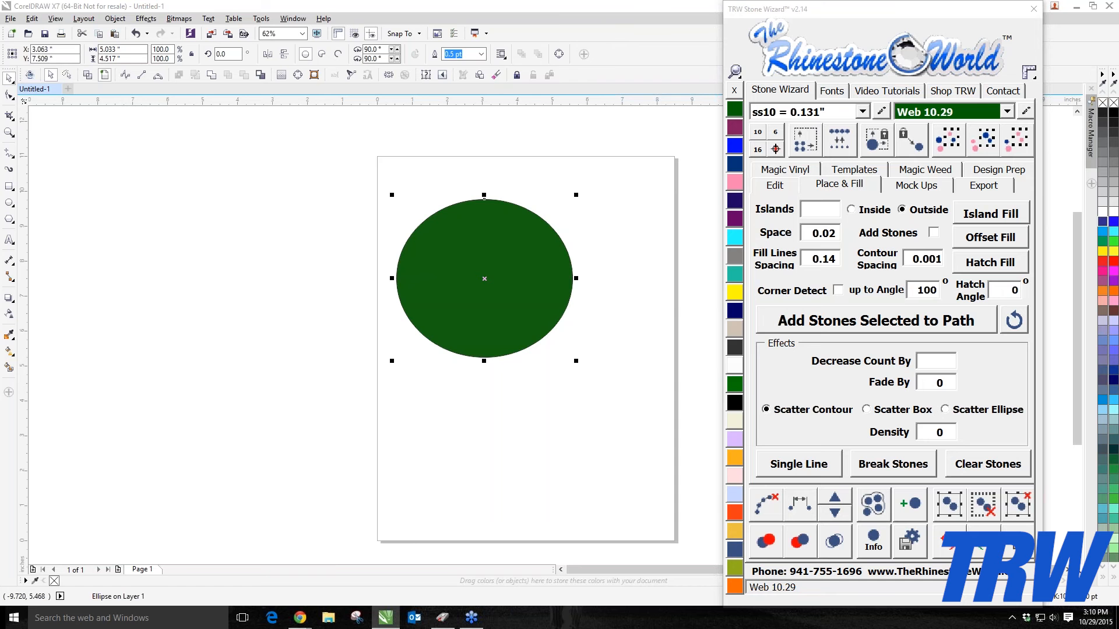
Step: Delete the green ellipse
left_click(576, 277)
left_click(566, 271)
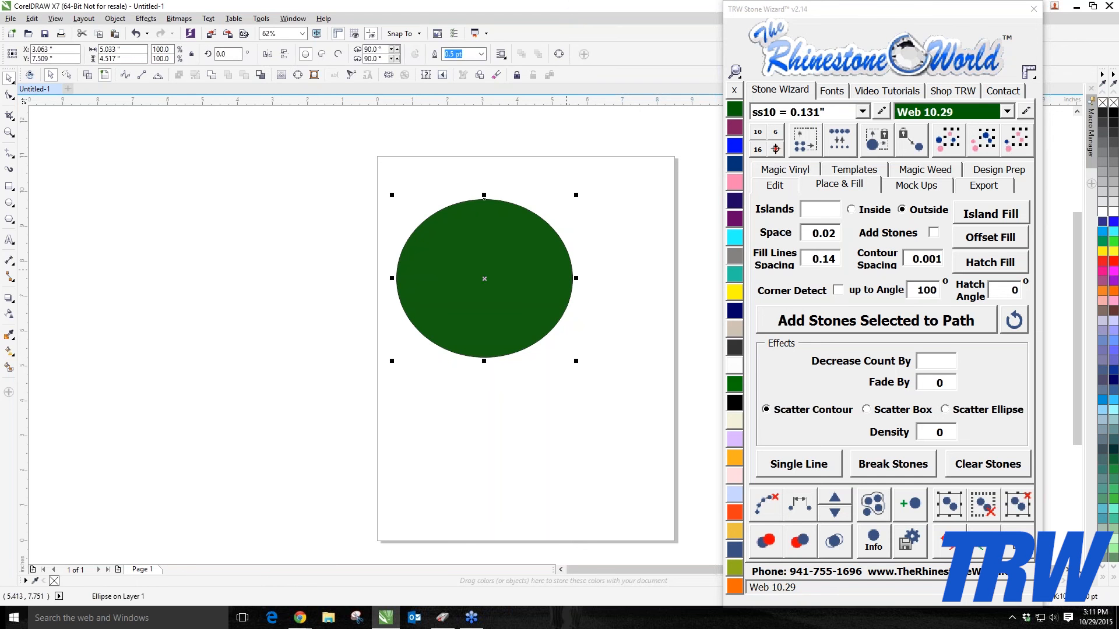
key("Delete")
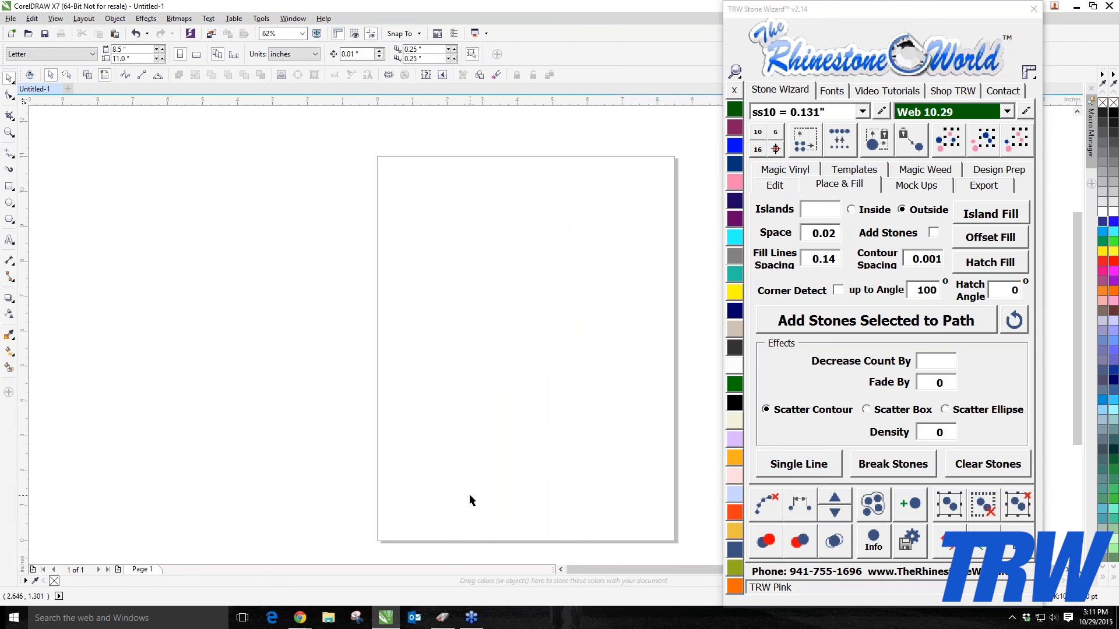
Step: Browse the Magic Vinyl texture categories: Neon Glitter, Holographic, Fashion and Electric
scroll(461, 257, "down", 2)
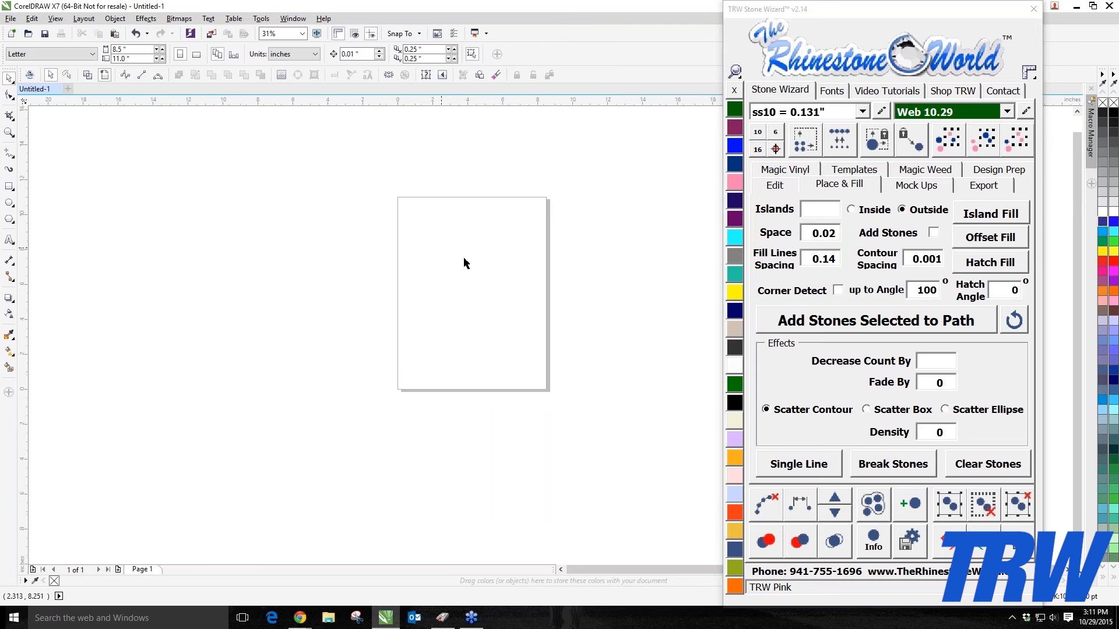
scroll(500, 229, "up", 2)
left_click(772, 170)
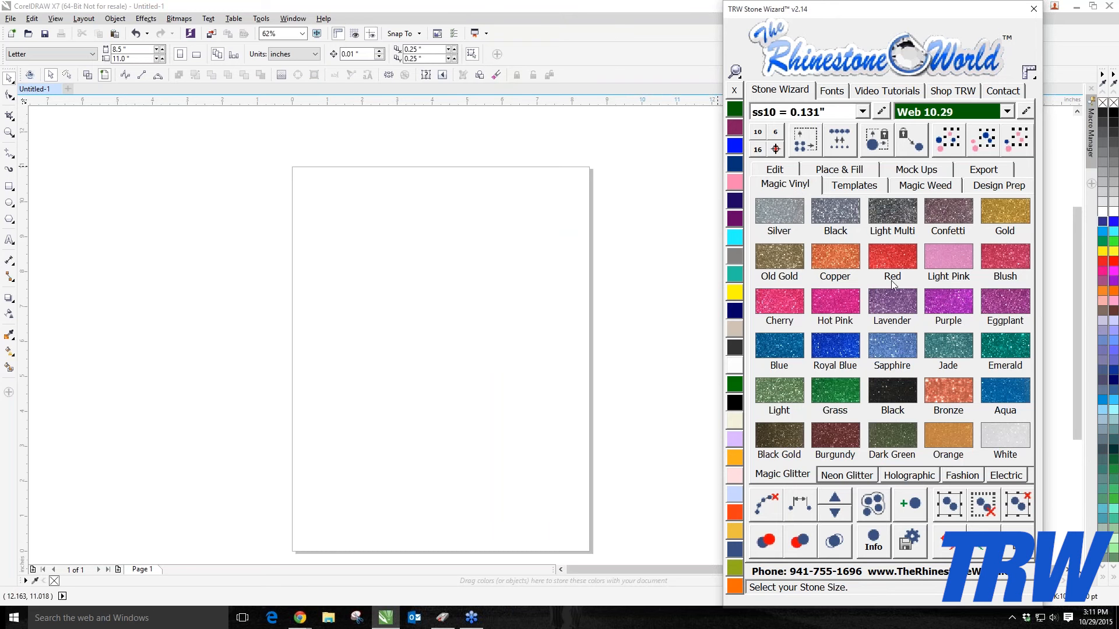
left_click(848, 476)
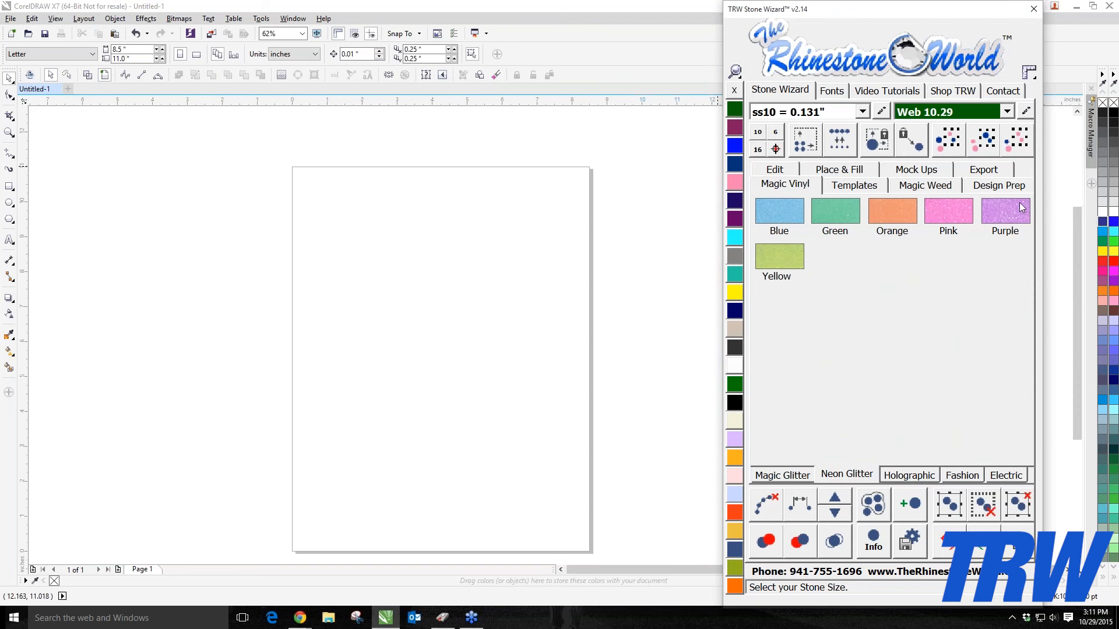
left_click(907, 476)
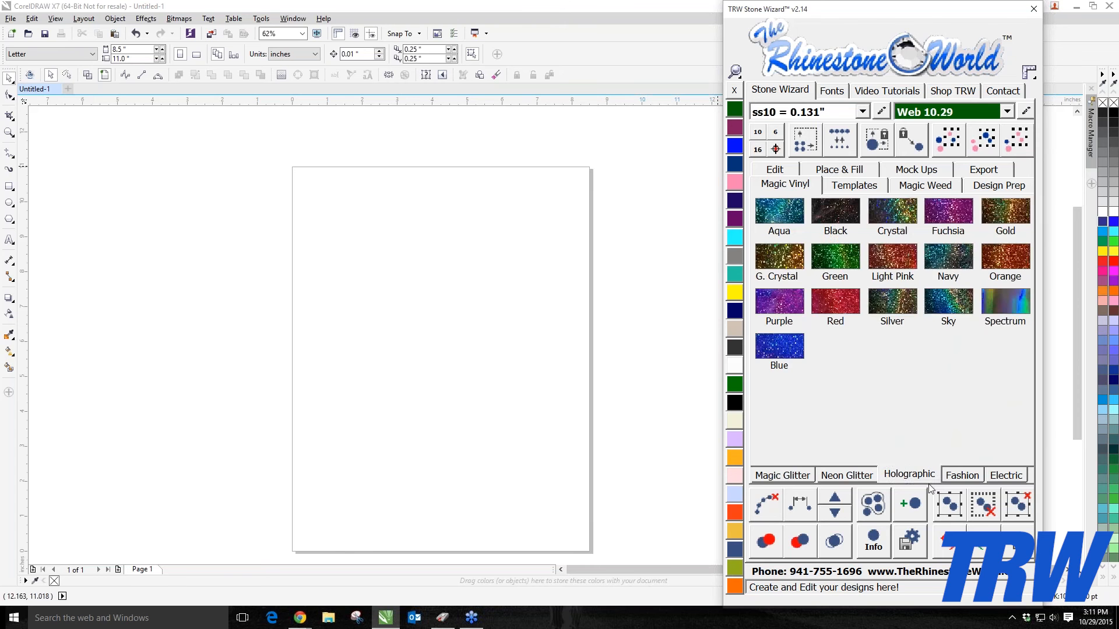
left_click(958, 477)
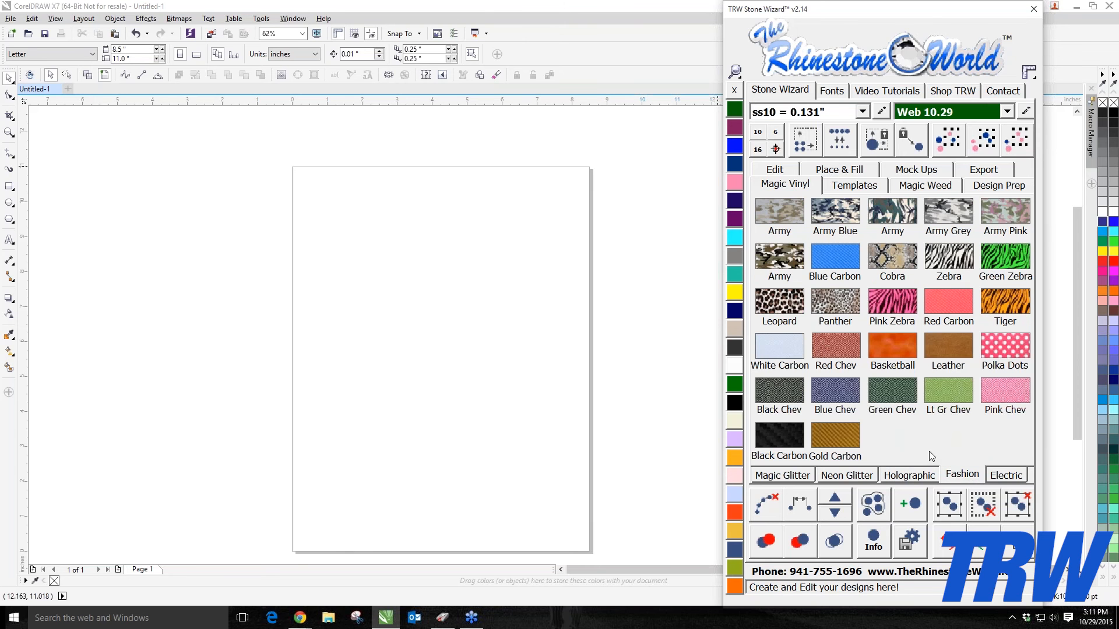
left_click(991, 477)
left_click(961, 476)
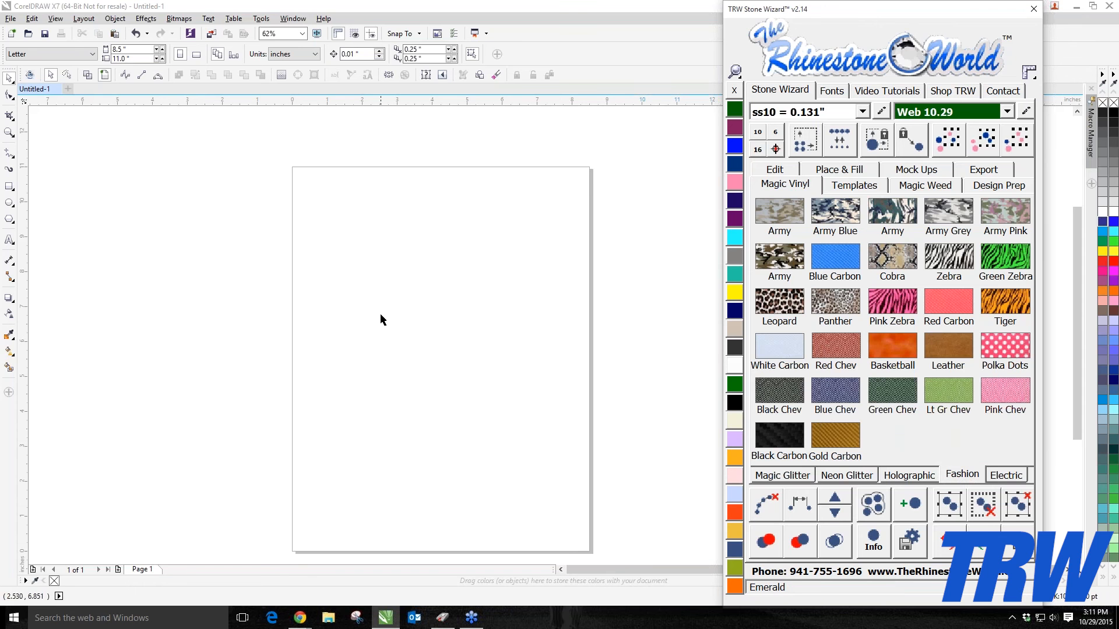
Step: Add the text TRW to the page with the Text tool
left_click(945, 344)
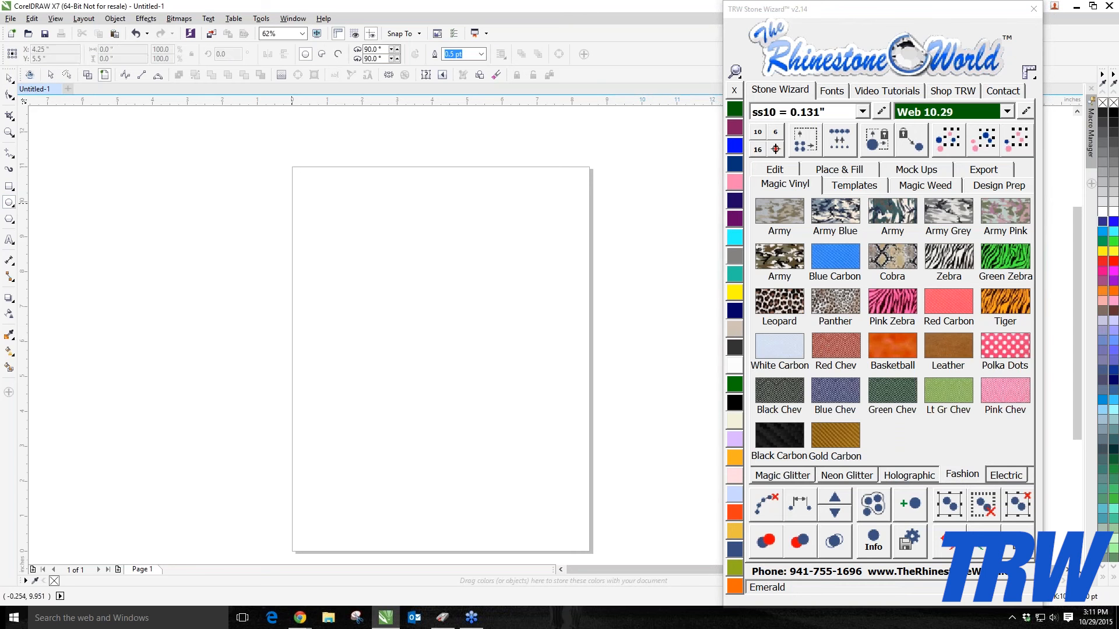
left_click_drag(304, 203, 462, 355)
left_click(9, 240)
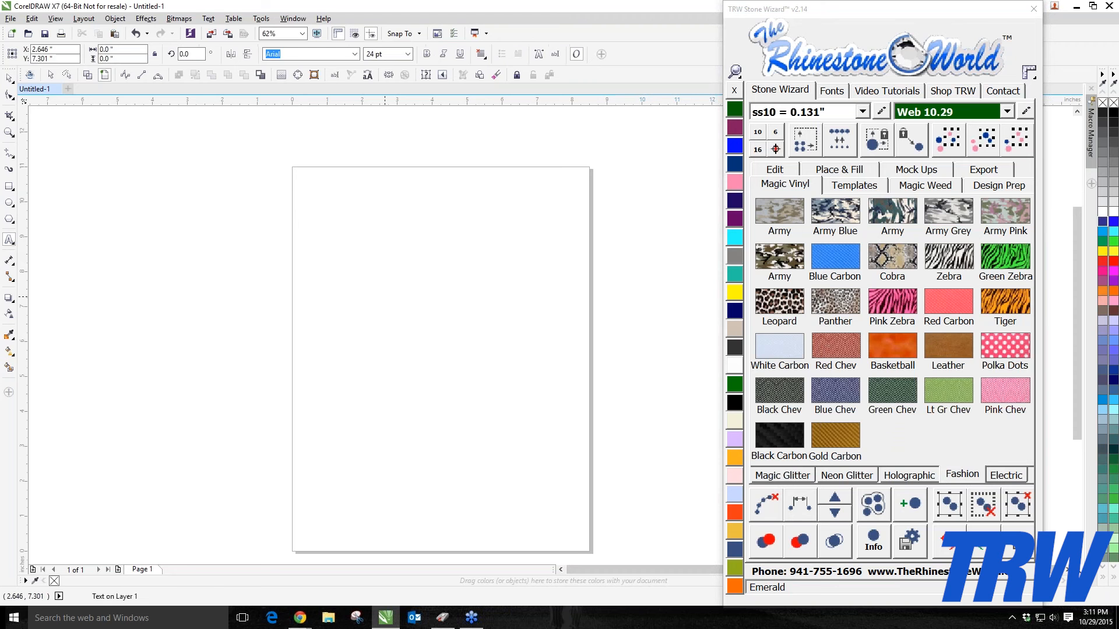
type("TRW")
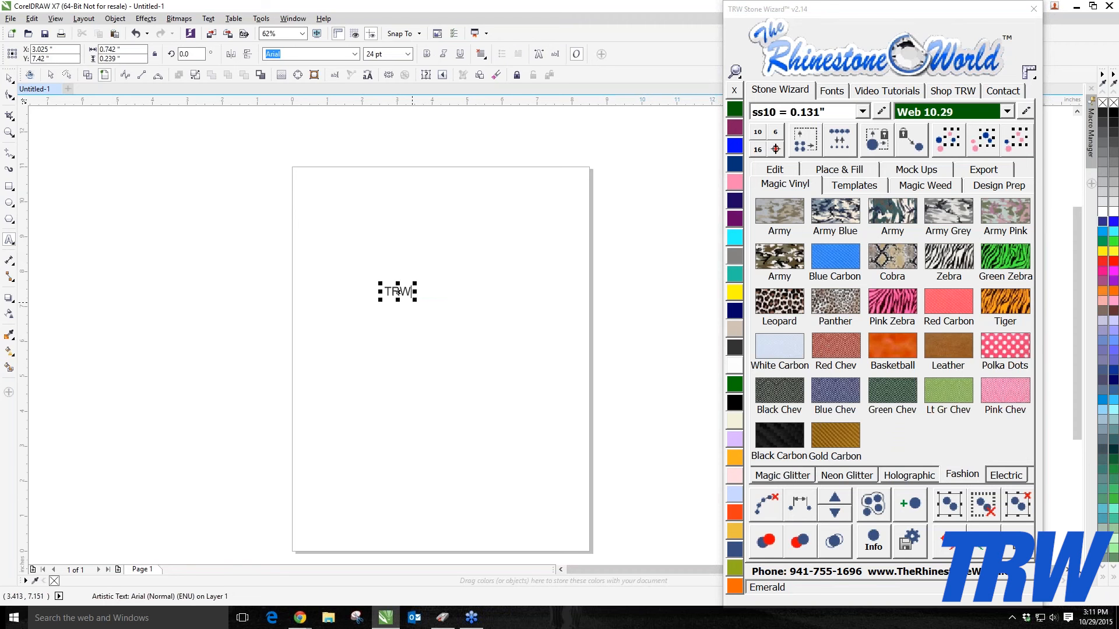
Step: Enlarge the TRW text and fill it with the Leather vinyl texture
left_click_drag(412, 295, 354, 317)
left_click(937, 349)
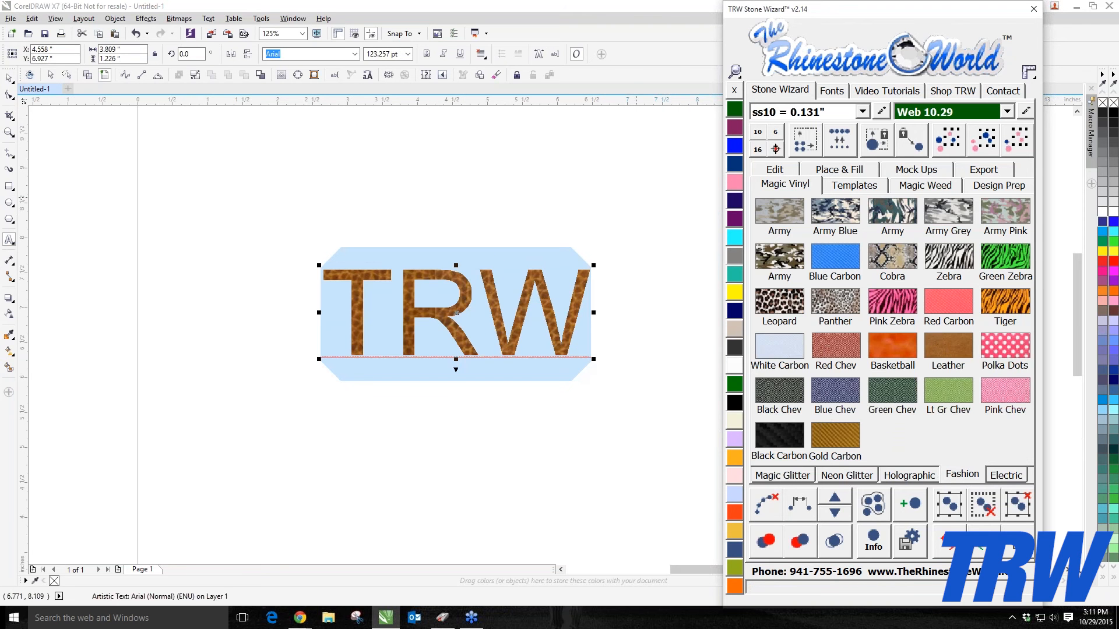
Step: Search for and apply the Impact font to the TRW text, then move the text slightly left
left_click(834, 91)
type("impact")
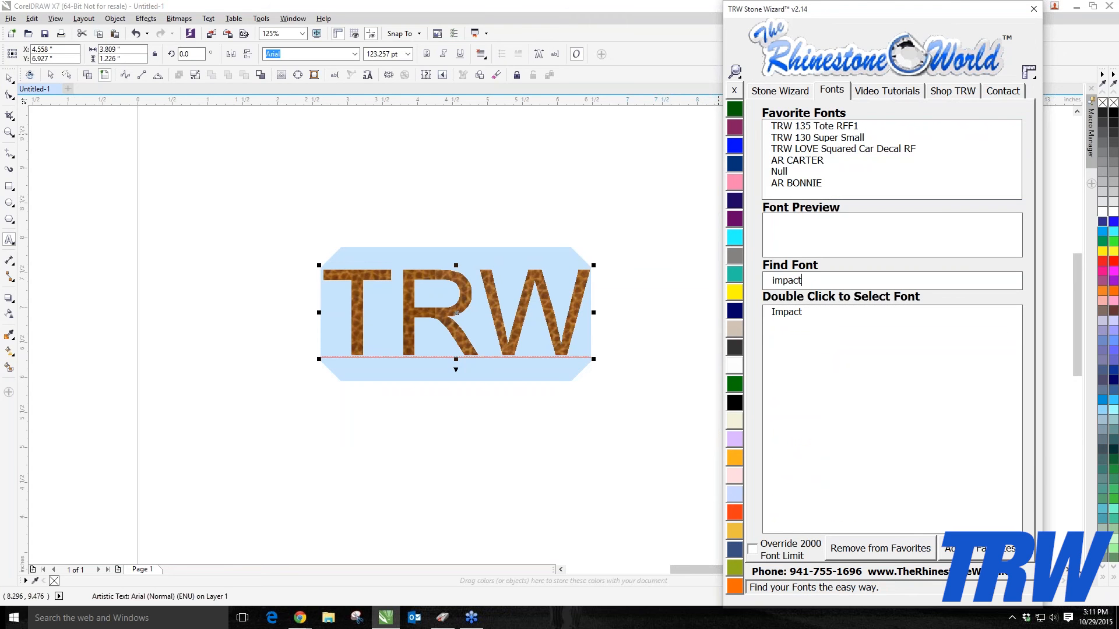
double_click(791, 316)
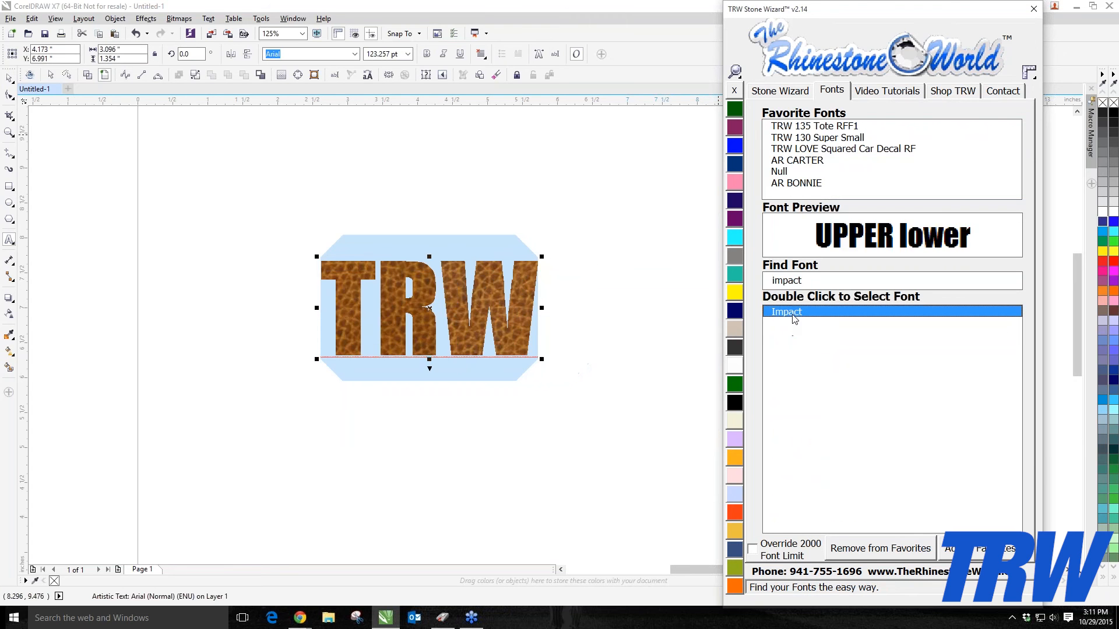
left_click(9, 79)
left_click_drag(474, 304, 435, 300)
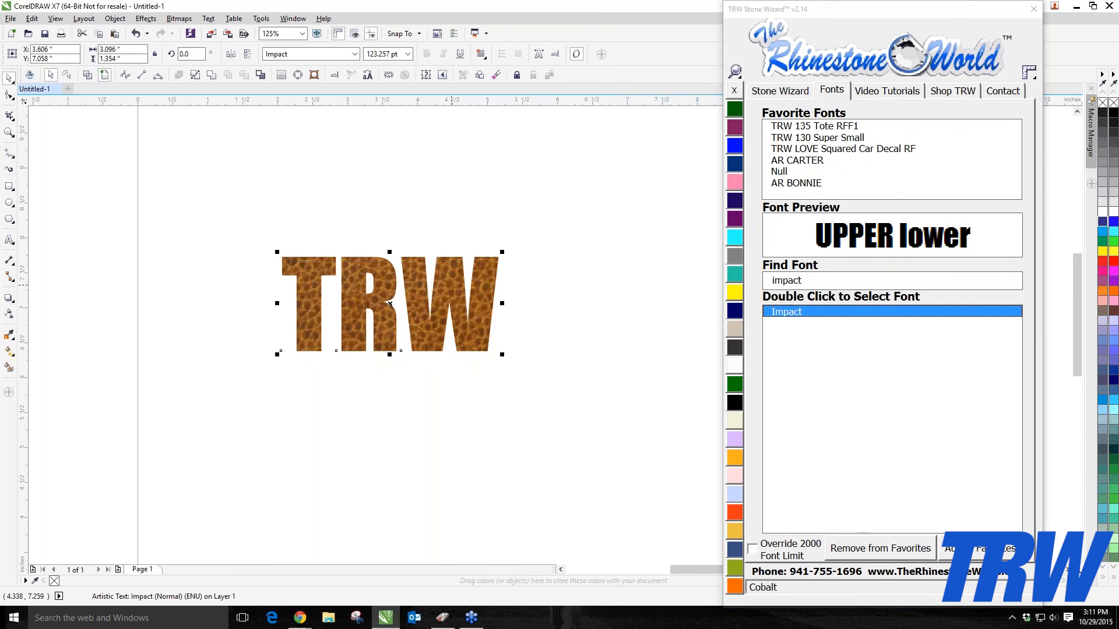
Step: Fill the TRW text with the Pink Chev vinyl texture, then with the Polka Dots texture
left_click(780, 91)
left_click(997, 401)
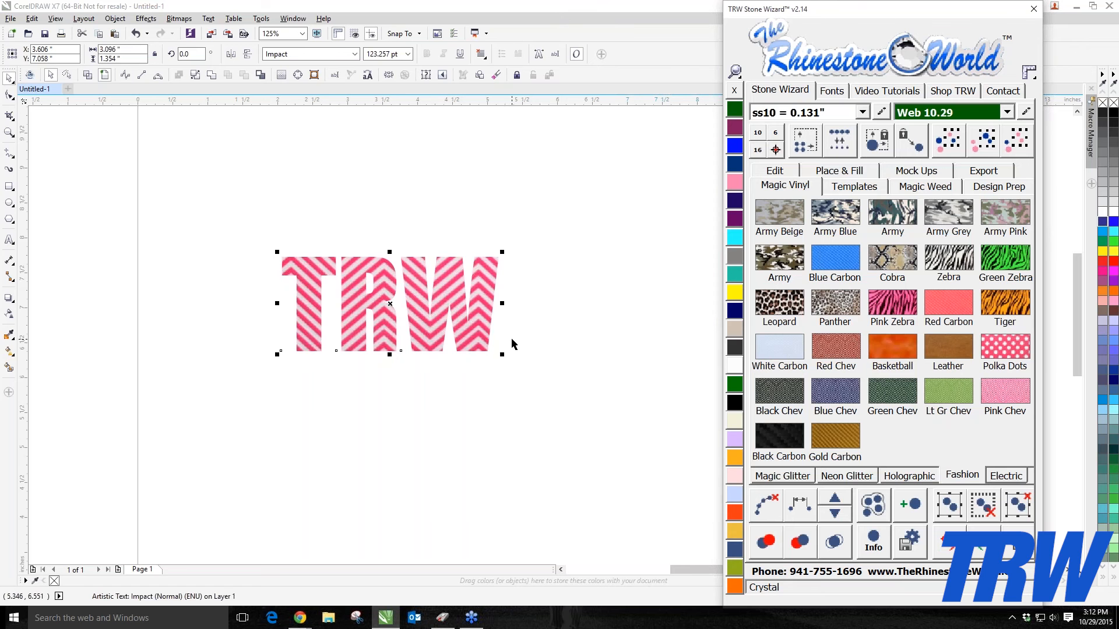
left_click(1023, 354)
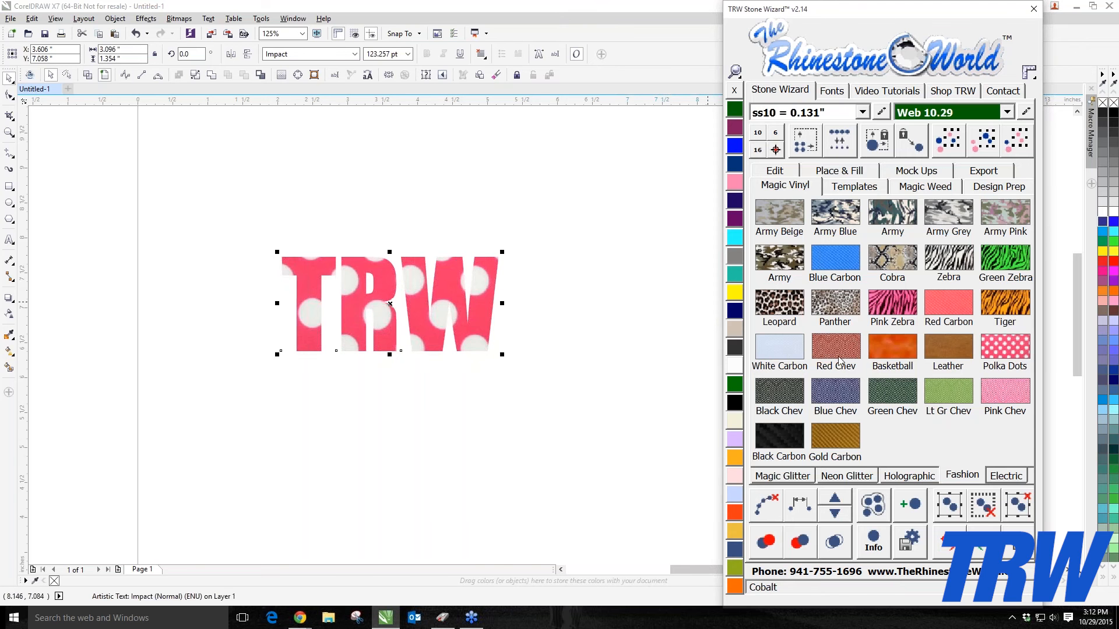
Step: Fill the TRW text with the Silver Lens texture from the Electric vinyl category
left_click(1006, 475)
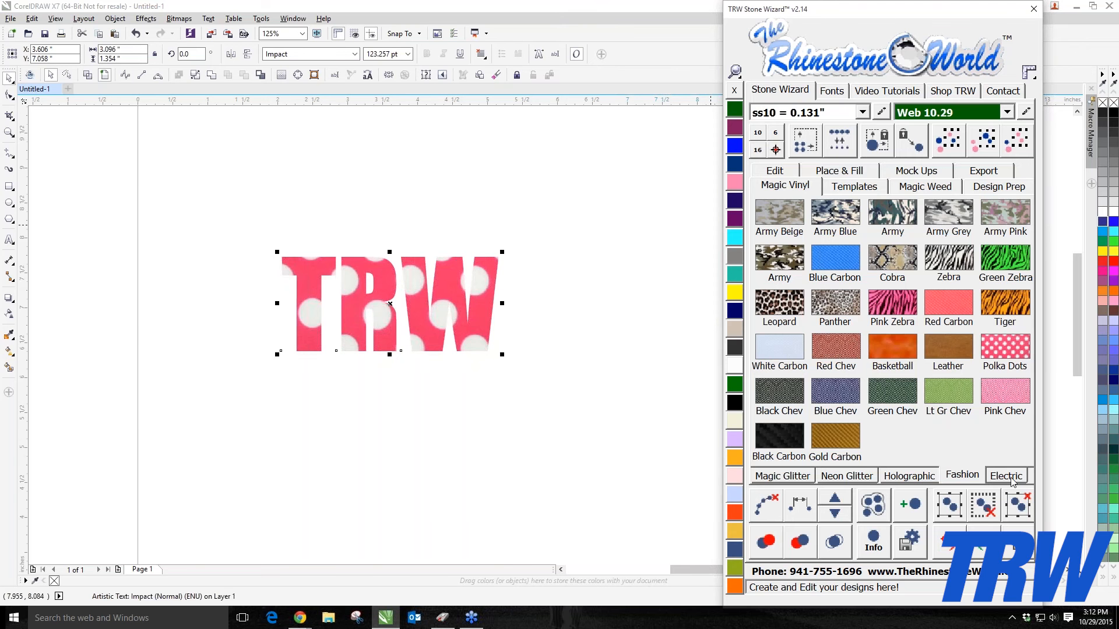
left_click(993, 266)
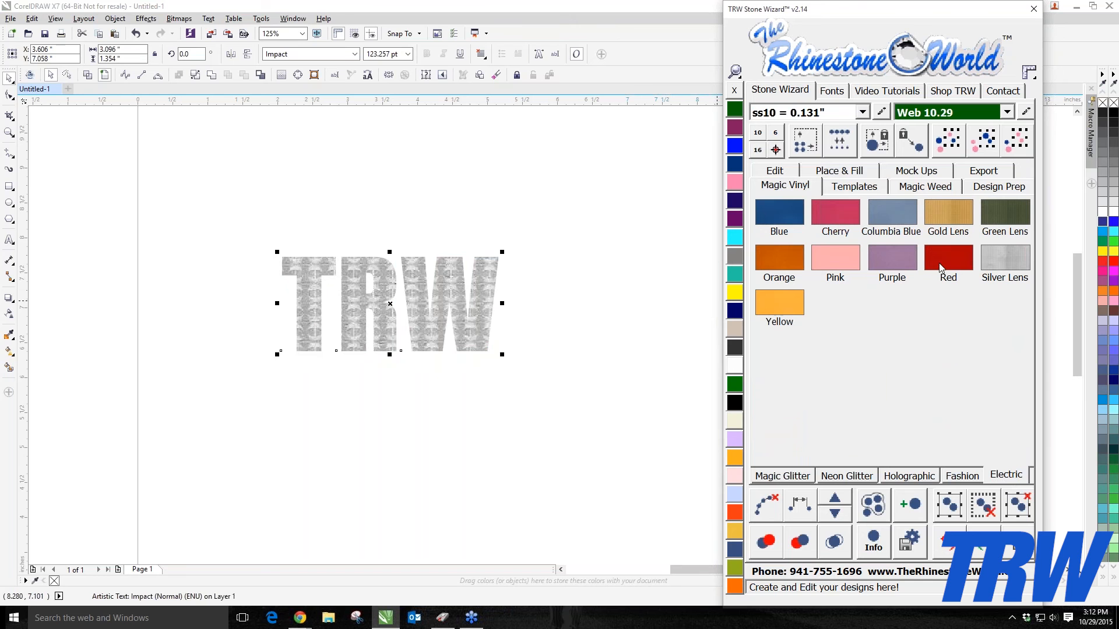
Step: Shrink the TRW text slightly and fill it with the Blue holographic vinyl texture
left_click(903, 475)
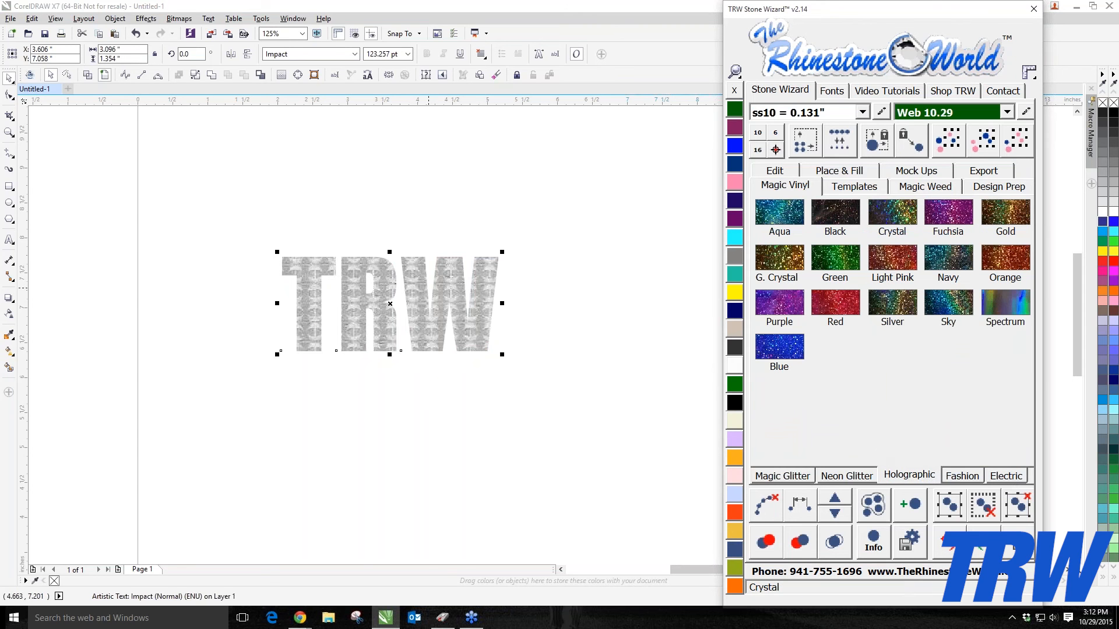
left_click_drag(277, 252, 302, 262)
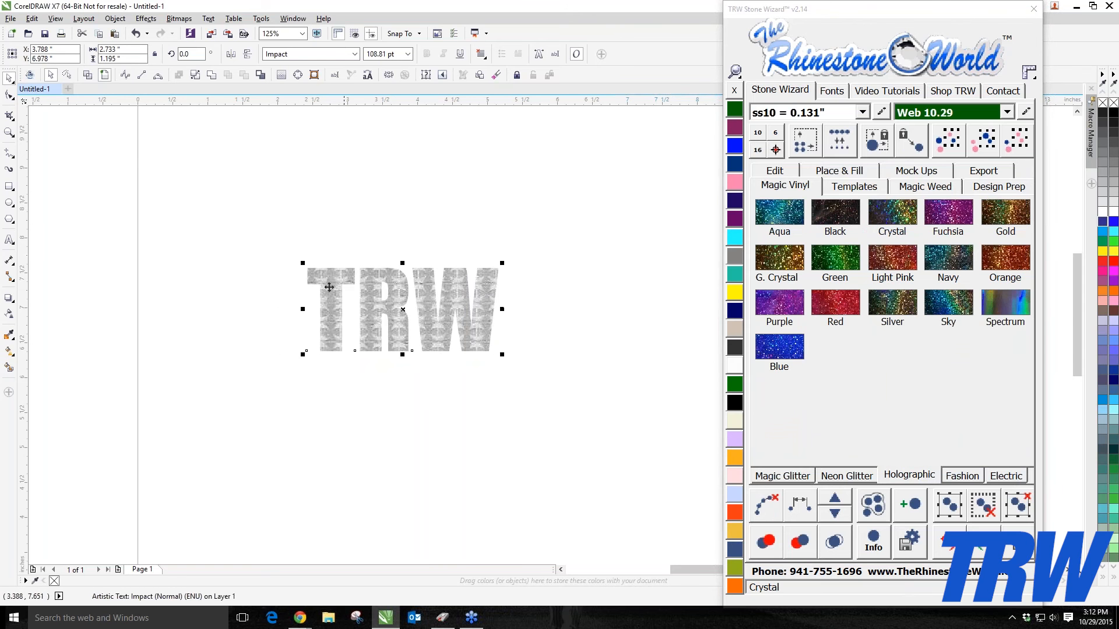
left_click(793, 355)
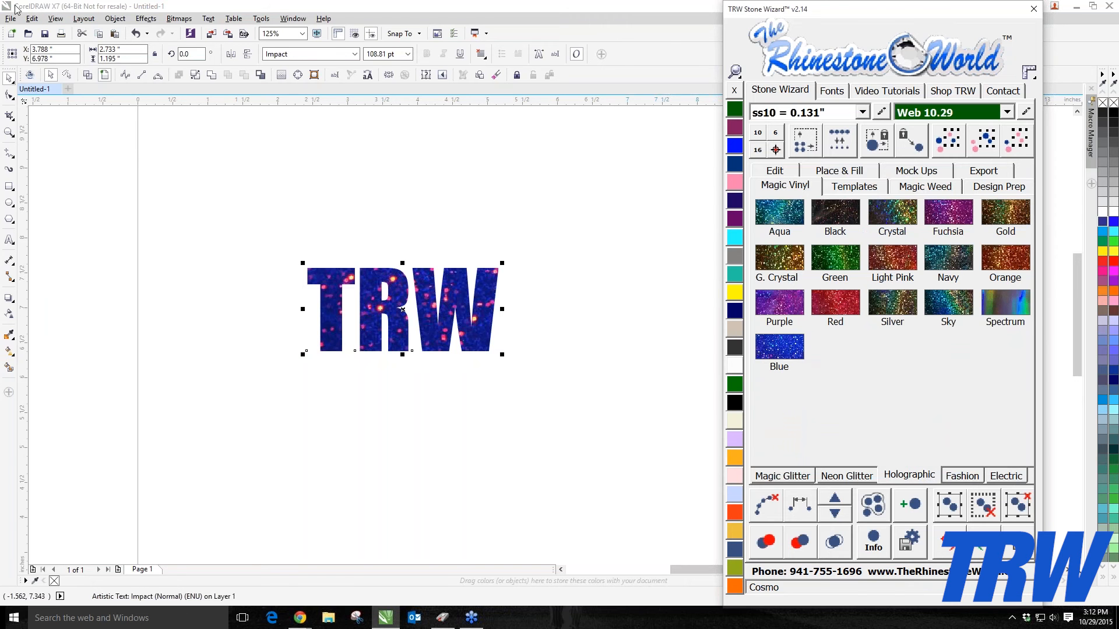
Step: Scale down the glitter pattern tiles inside the TRW text with the Interactive Fill tool
left_click(13, 355)
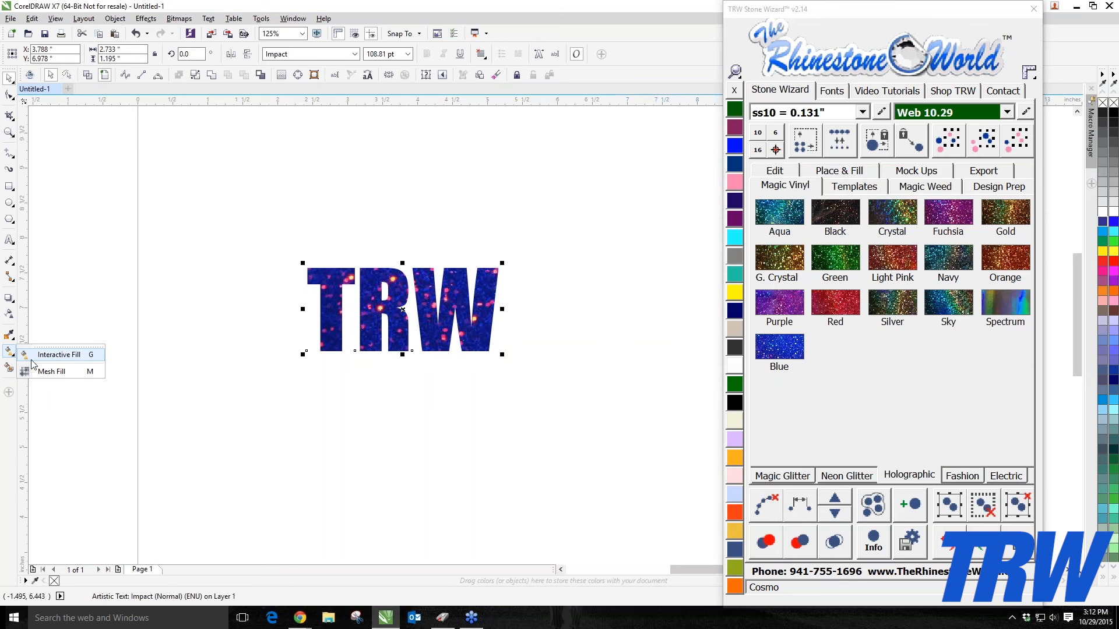
left_click(92, 356)
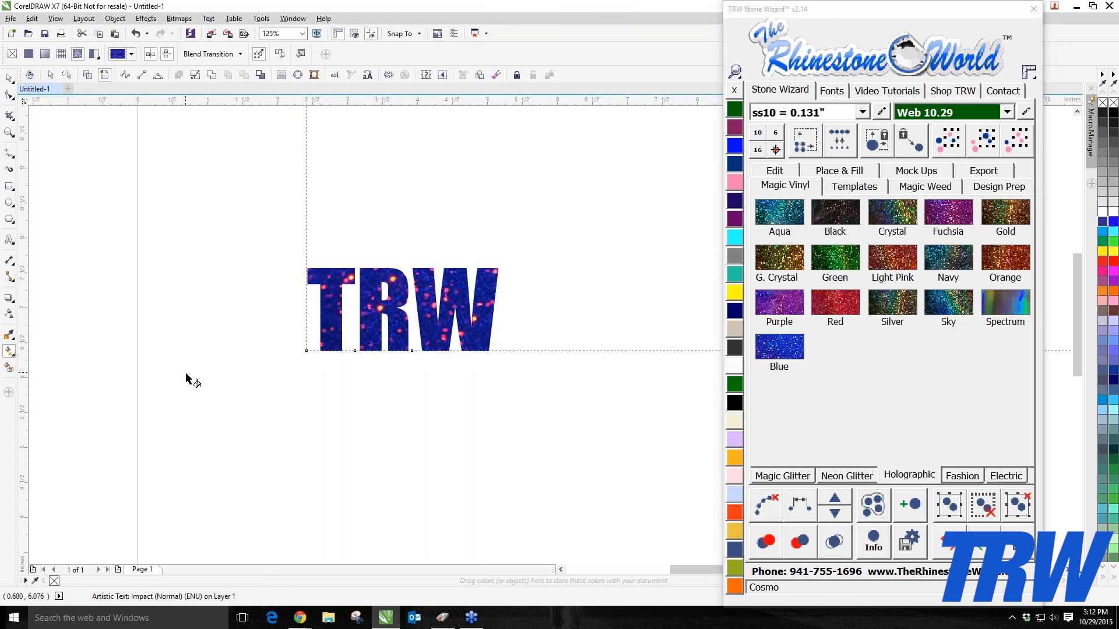
scroll(187, 379, "down", 4)
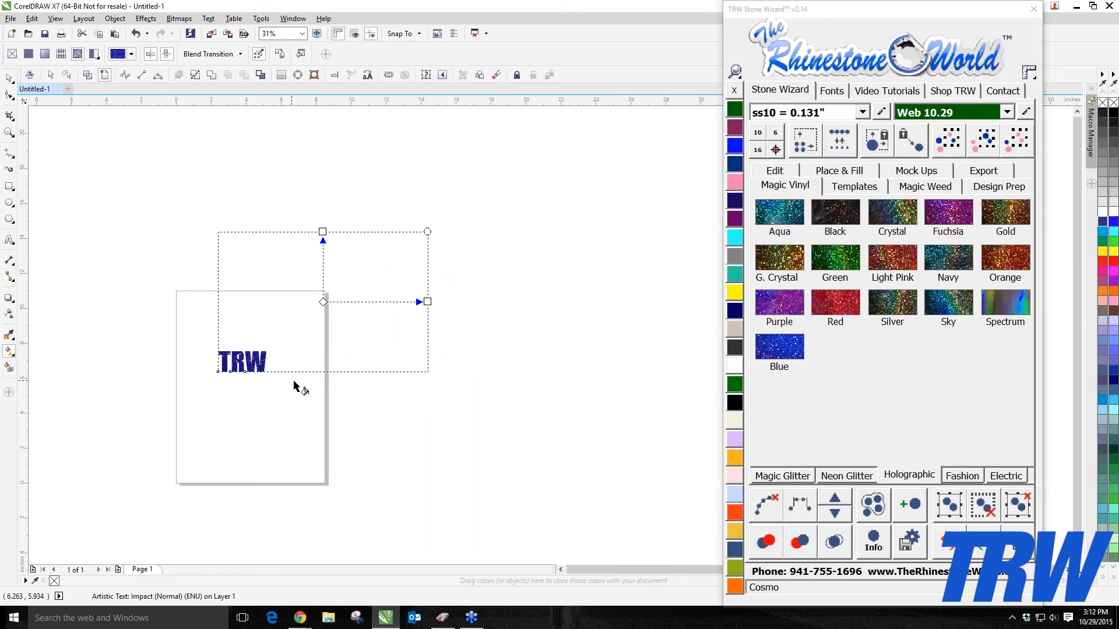
scroll(222, 367, "up", 1)
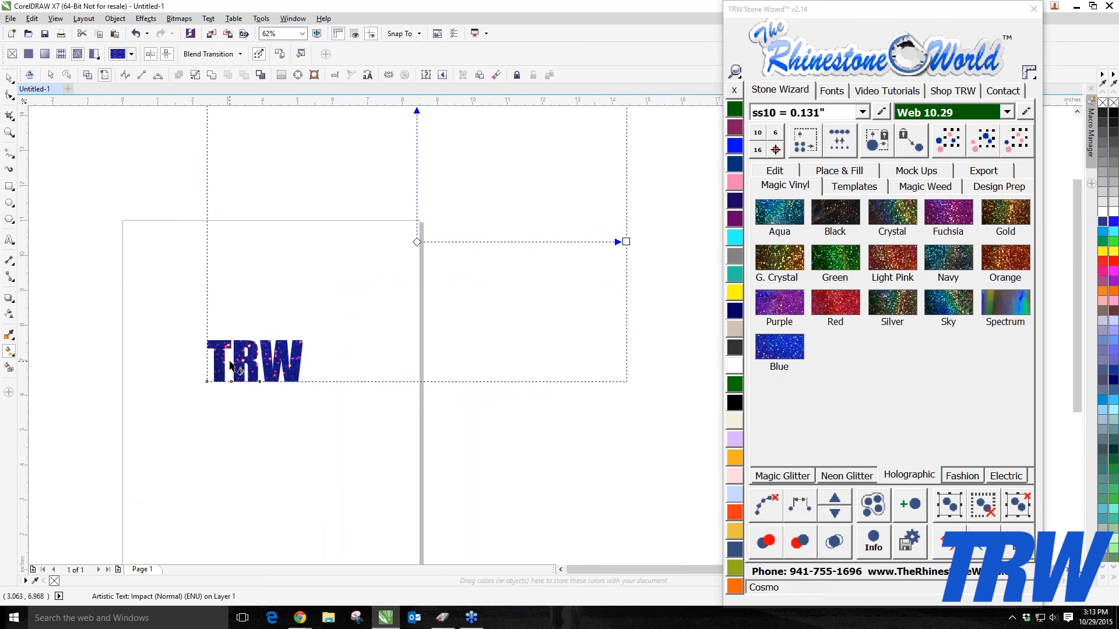
scroll(230, 367, "down", 1)
scroll(233, 366, "up", 1)
scroll(233, 366, "down", 1)
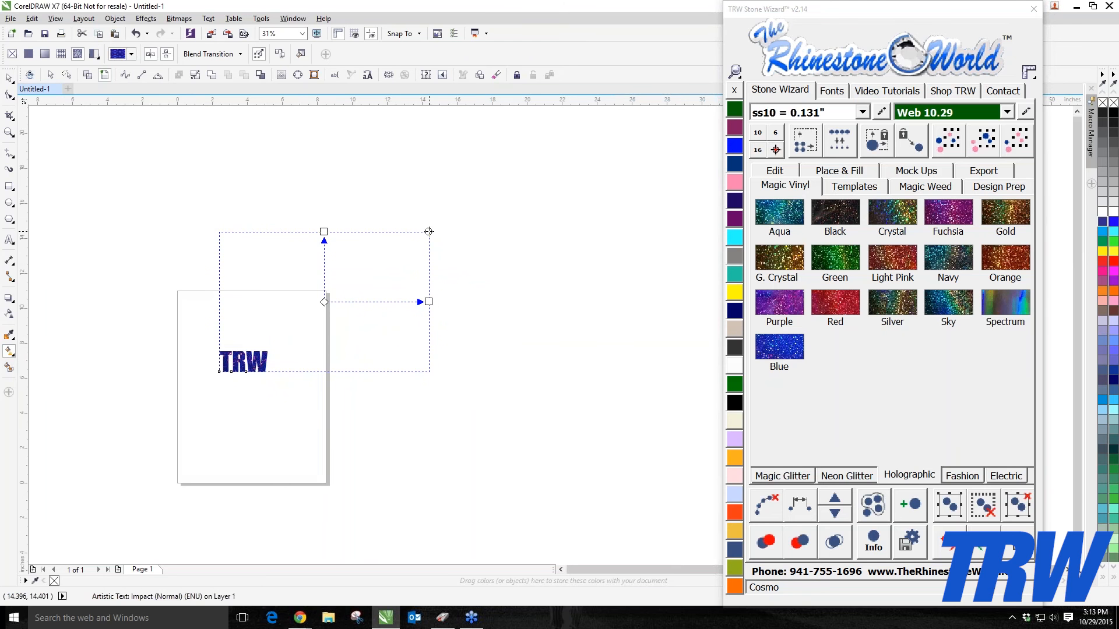
left_click_drag(429, 231, 358, 279)
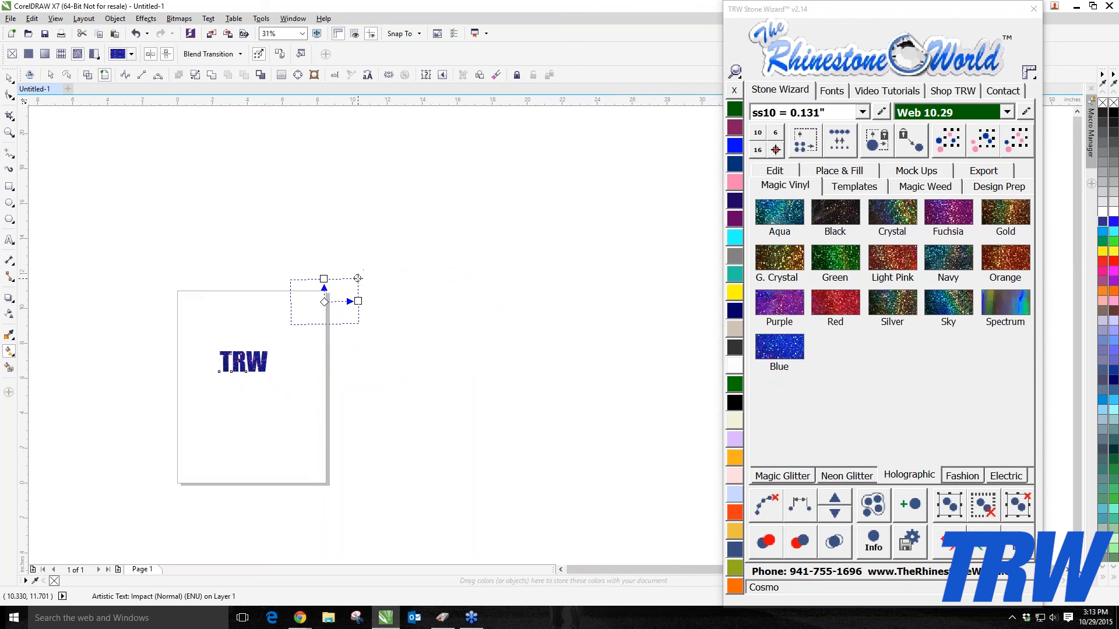
scroll(232, 375, "up", 4)
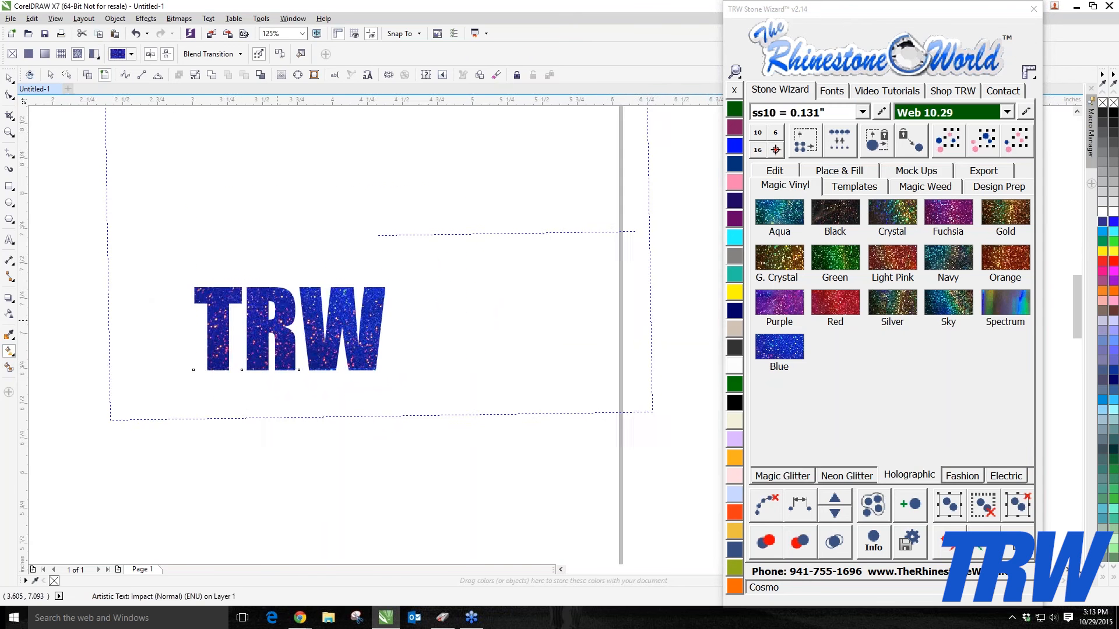
scroll(201, 350, "down", 3)
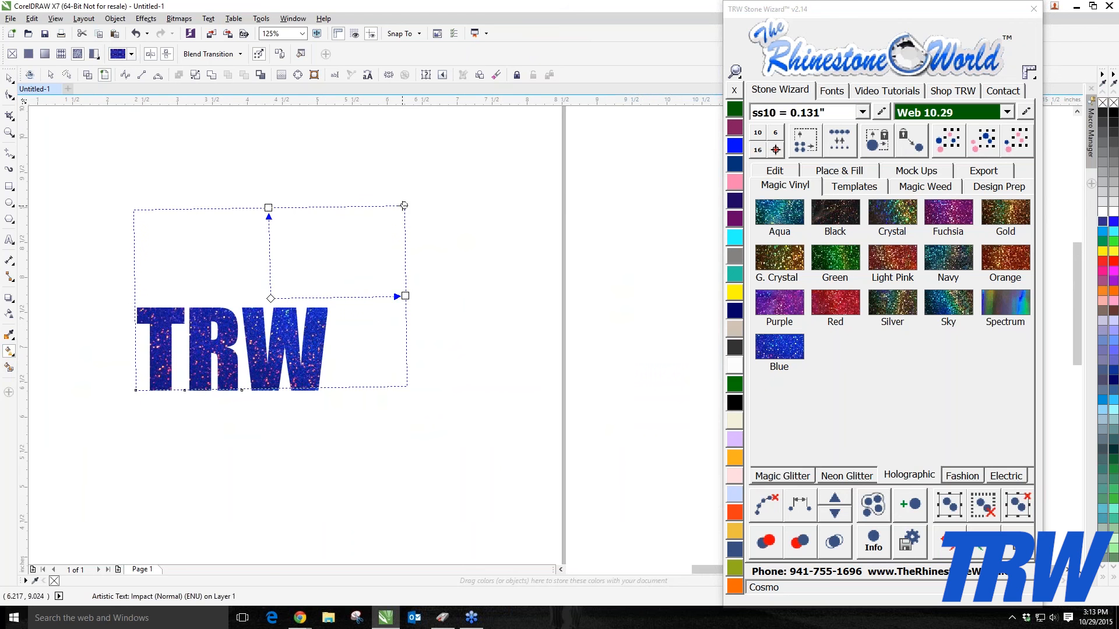
left_click_drag(402, 208, 360, 237)
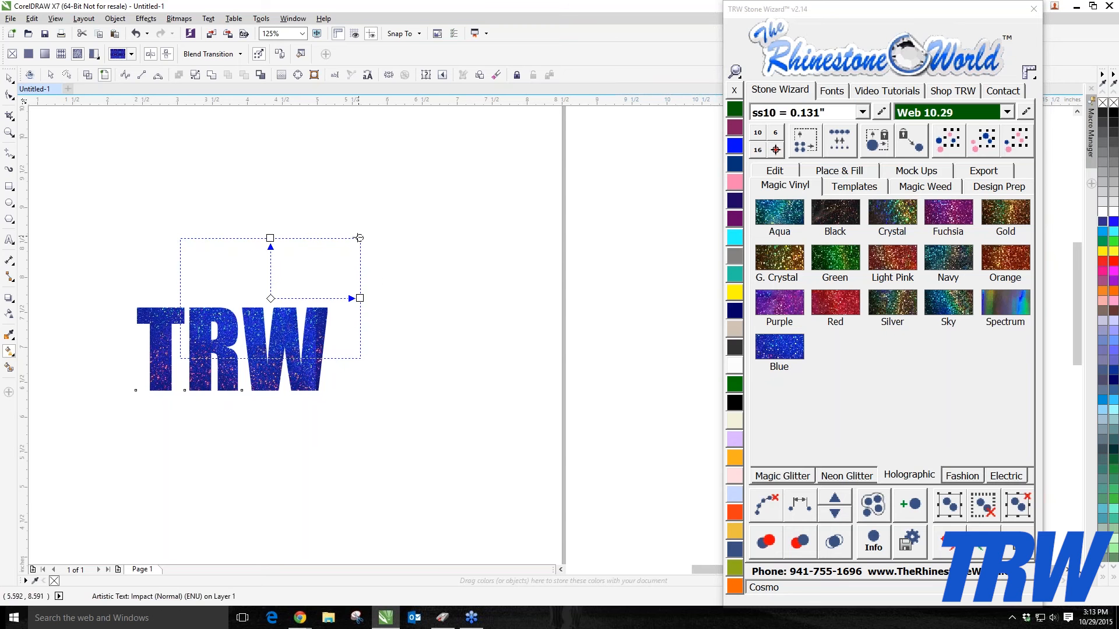
left_click_drag(360, 238, 307, 273)
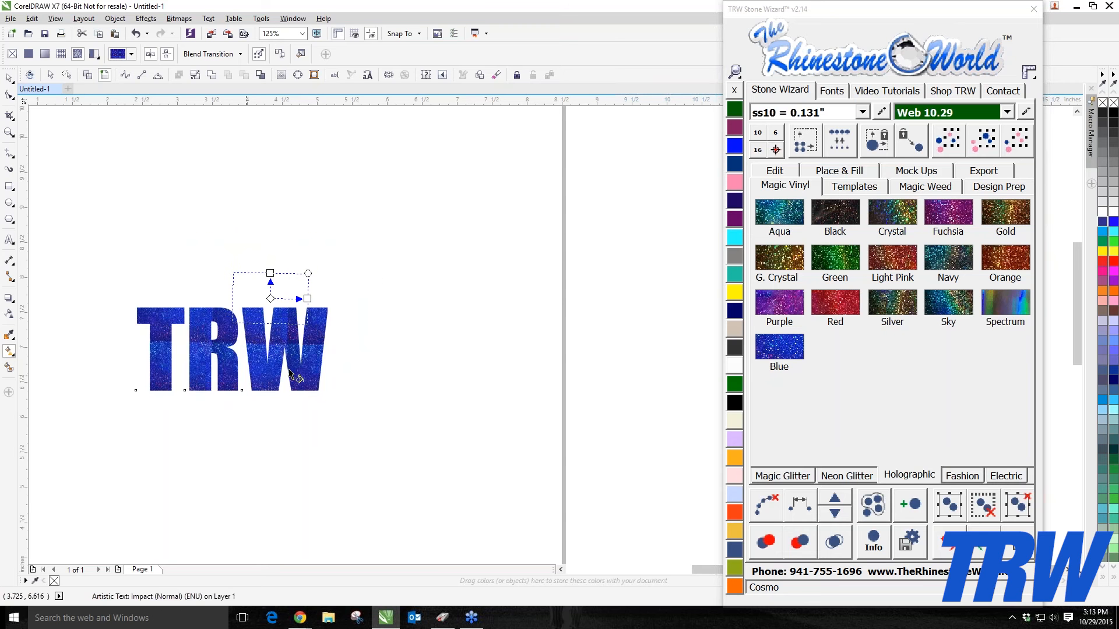
scroll(169, 349, "up", 3)
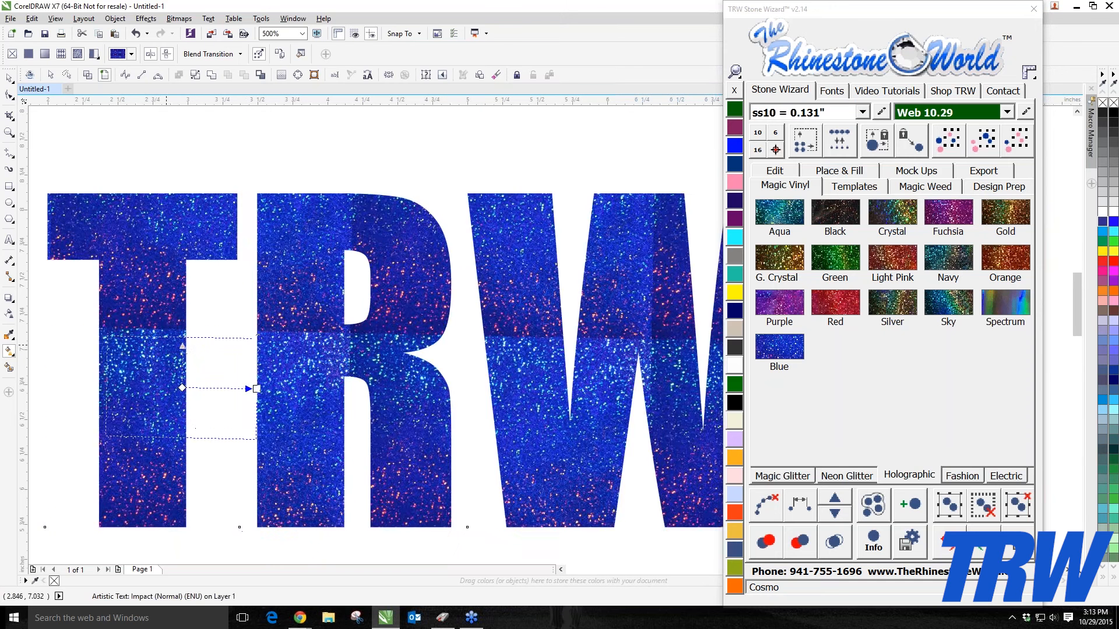
scroll(166, 345, "down", 1)
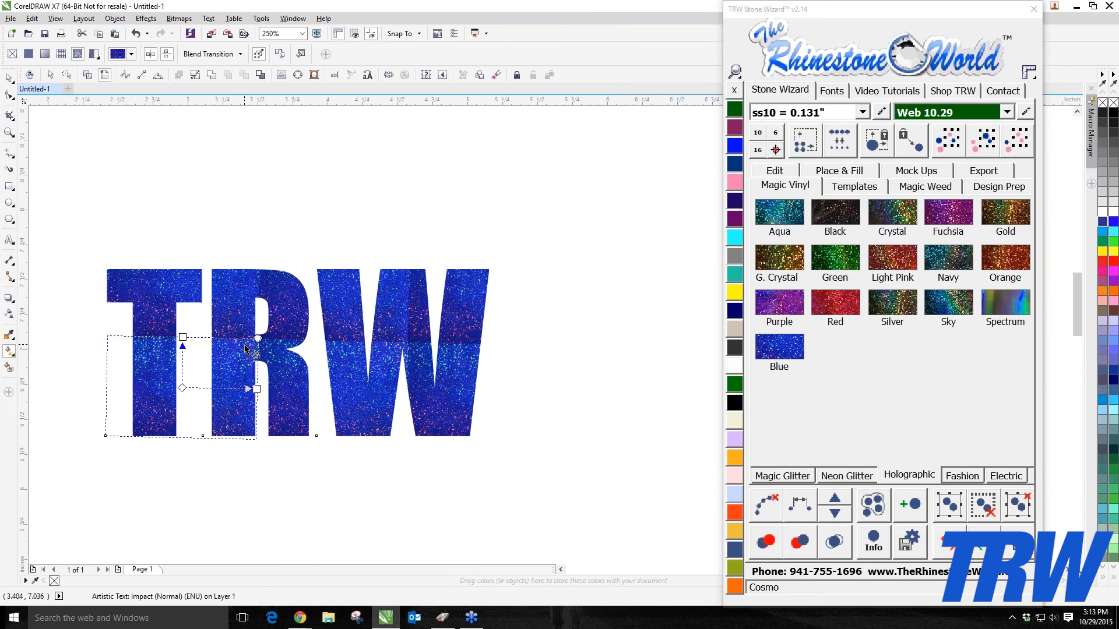
scroll(245, 348, "down", 1)
left_click_drag(251, 342, 305, 308)
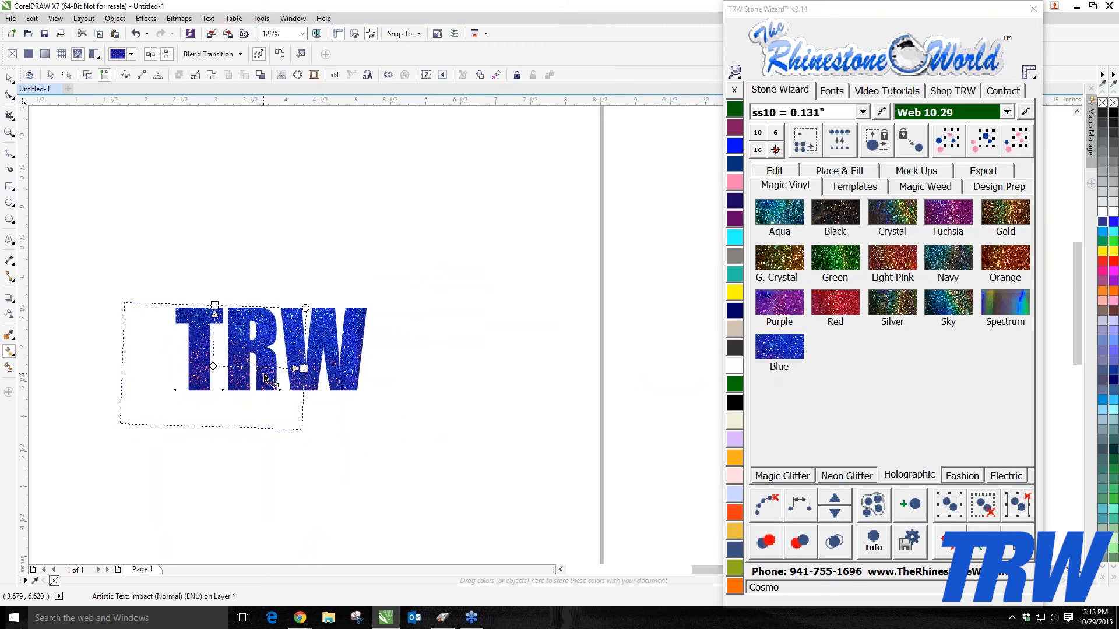
Step: Switch back to the Pick tool and marquee-select the TRW text
left_click(10, 78)
left_click(242, 233)
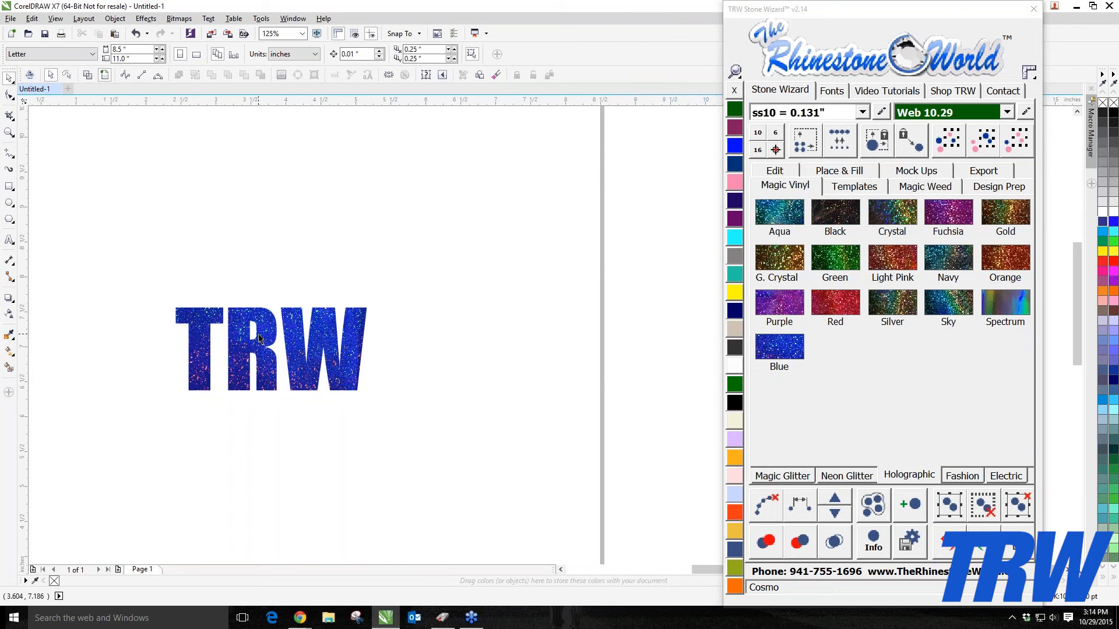
scroll(260, 339, "down", 1)
scroll(254, 339, "up", 1)
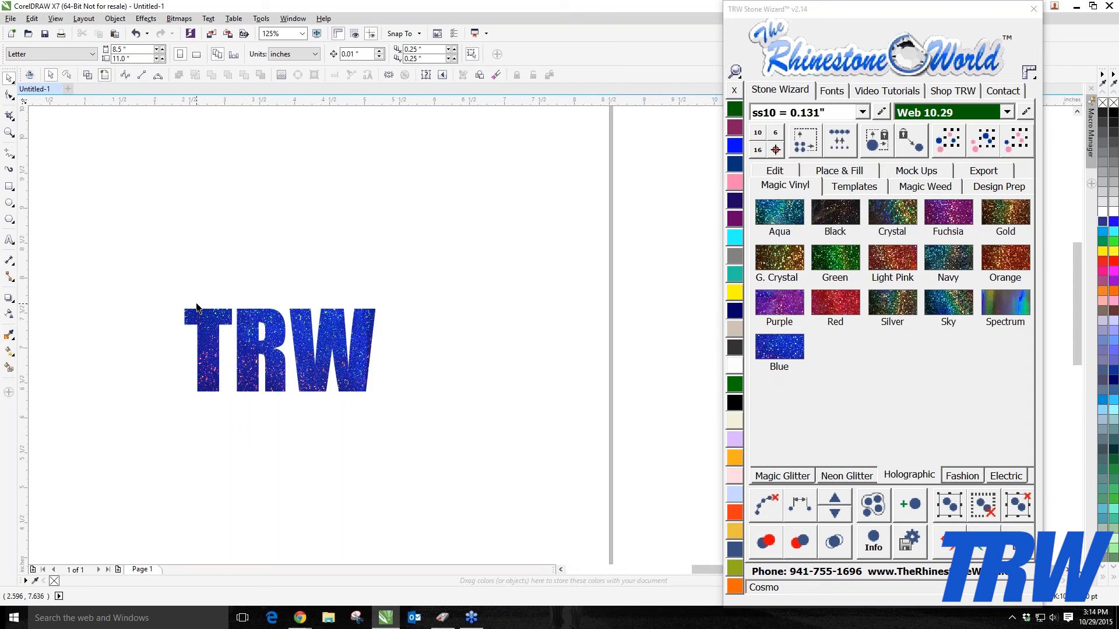
left_click_drag(175, 284, 435, 415)
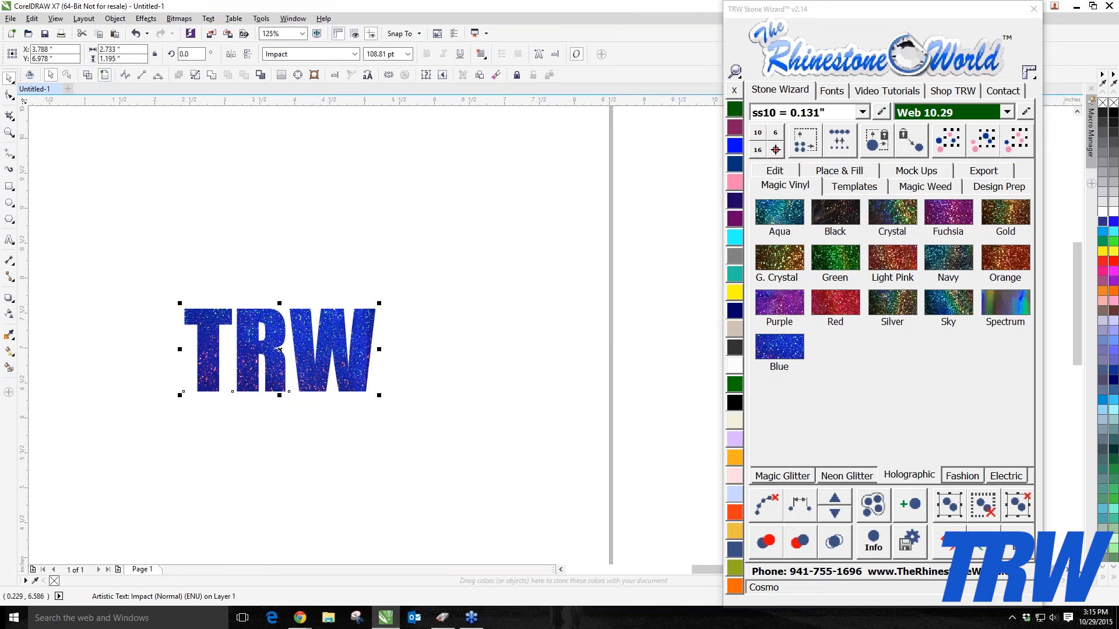
left_click_drag(114, 255, 458, 477)
Step: Open the Mock Ups options and enable the Logo and Stone Detail options
left_click(783, 477)
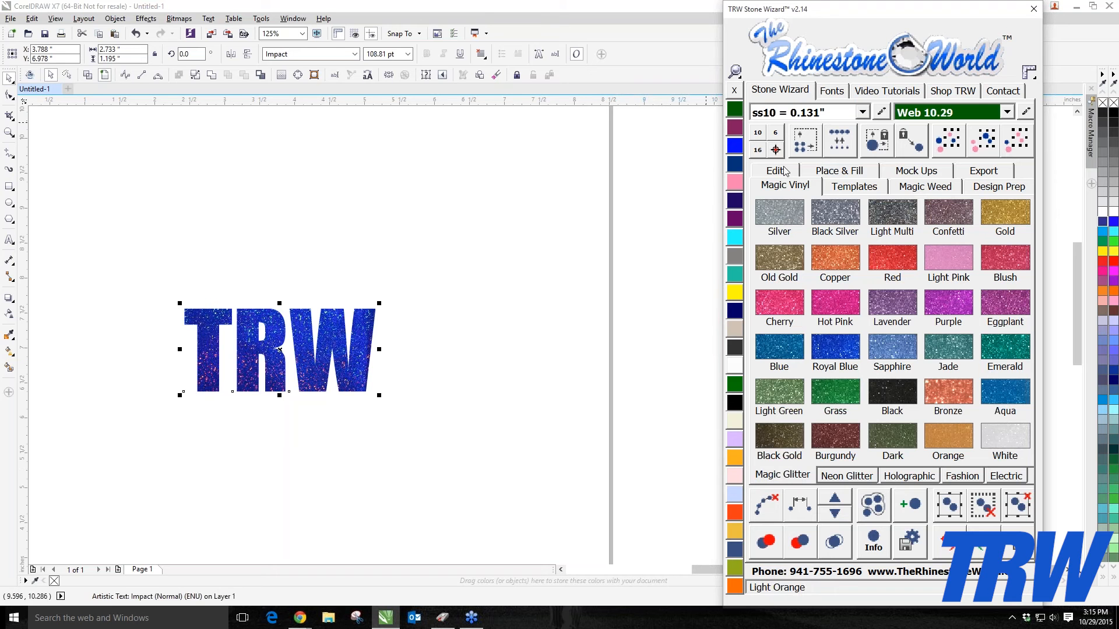
left_click(937, 173)
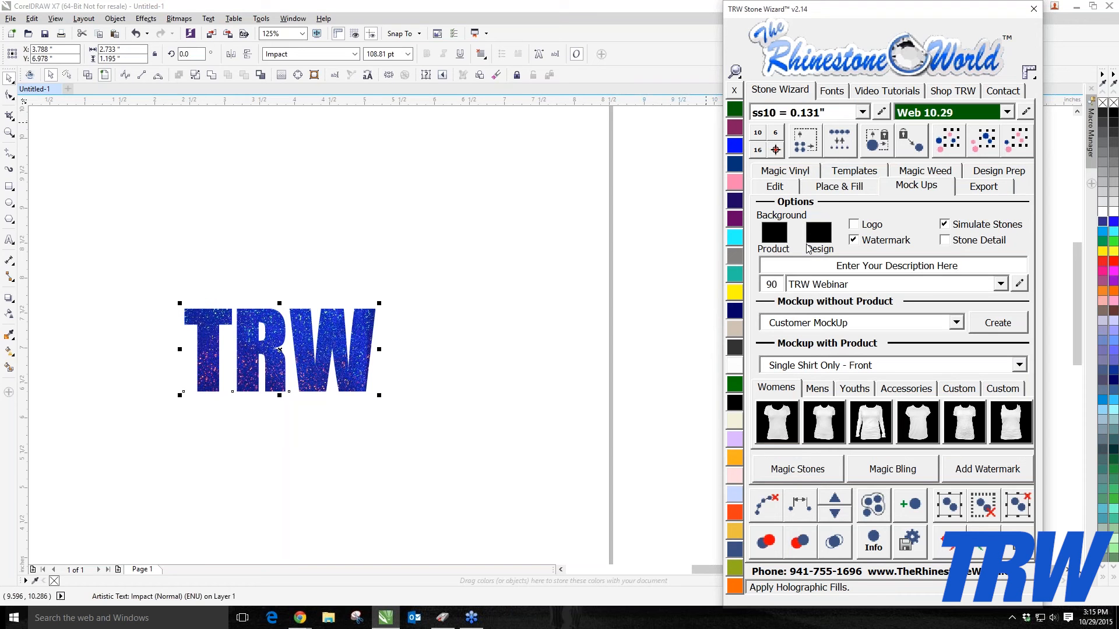
left_click(870, 227)
left_click(965, 249)
Step: Set the mock-up description to TRW Logo
left_click(969, 264)
left_click_drag(982, 266, 766, 267)
type("TRW")
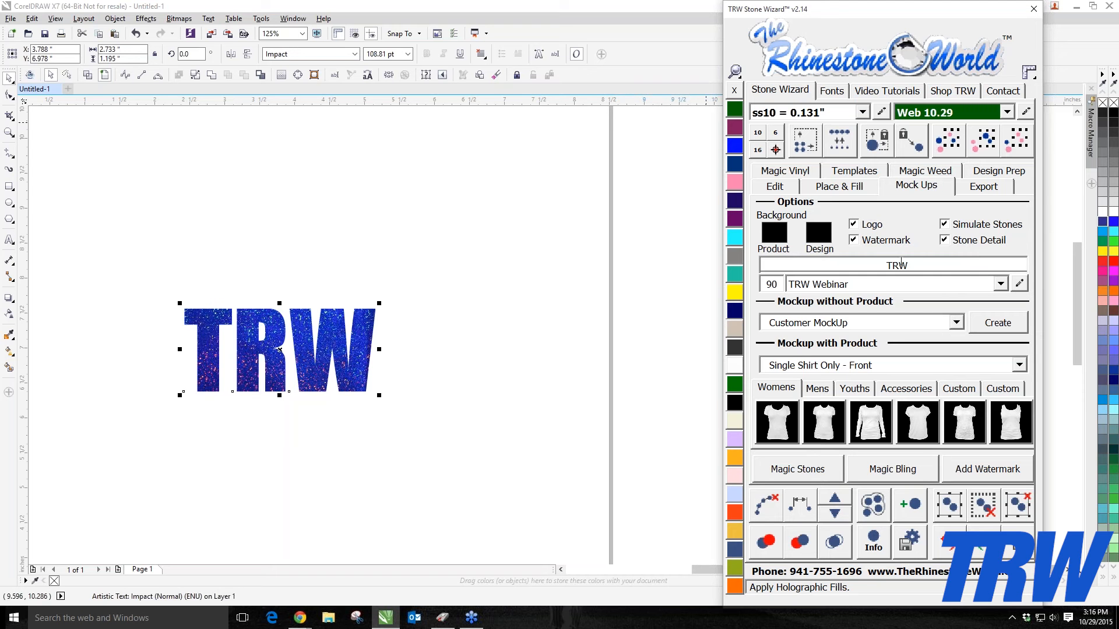
type(" Logo")
Step: Open the watermarks and logos editor and enter description Webinar 10/29 with watermark text trw
left_click(1019, 284)
left_click_drag(607, 224, 460, 191)
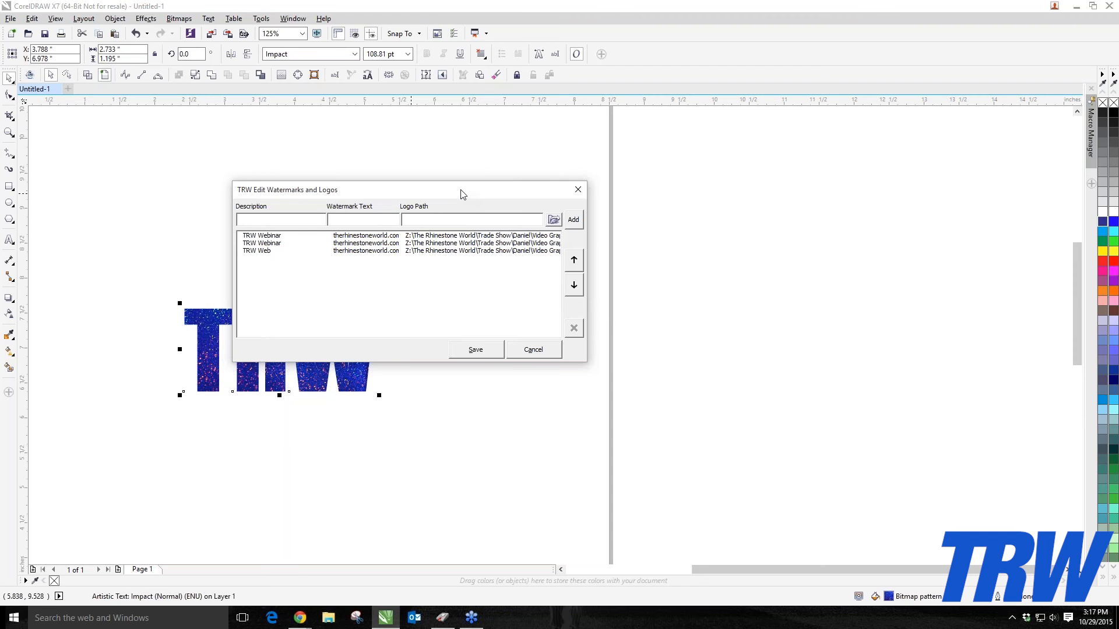
type("Webinar 10/29")
left_click(351, 221)
type("trw")
key("Tab")
Step: Browse to the Desktop and choose the TRW Logo image as the logo path
left_click(554, 220)
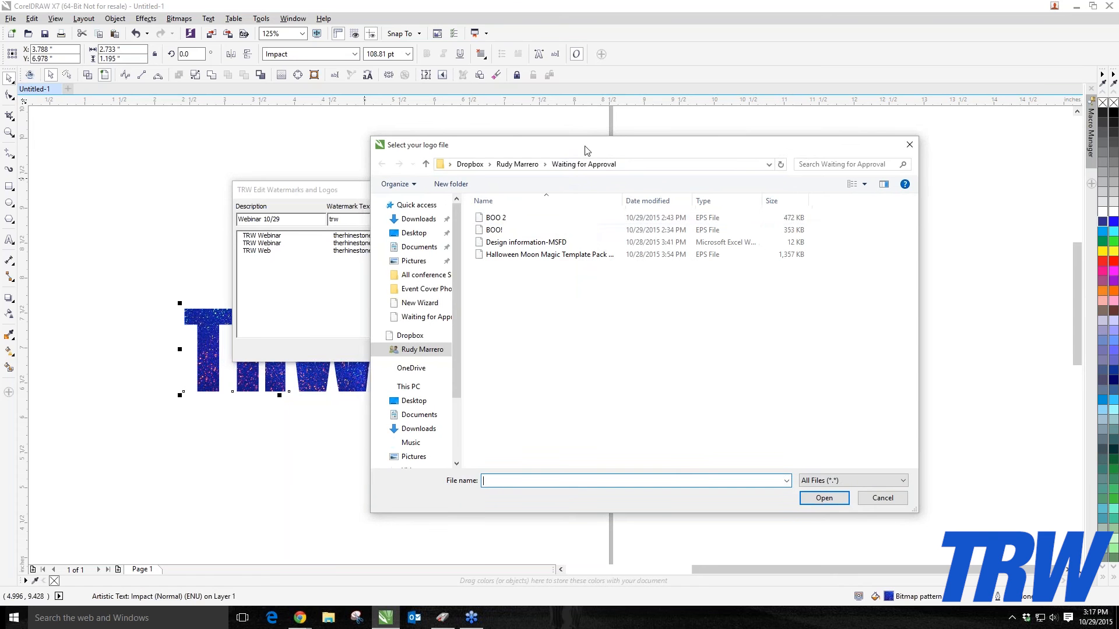
left_click_drag(585, 150, 552, 148)
left_click(380, 230)
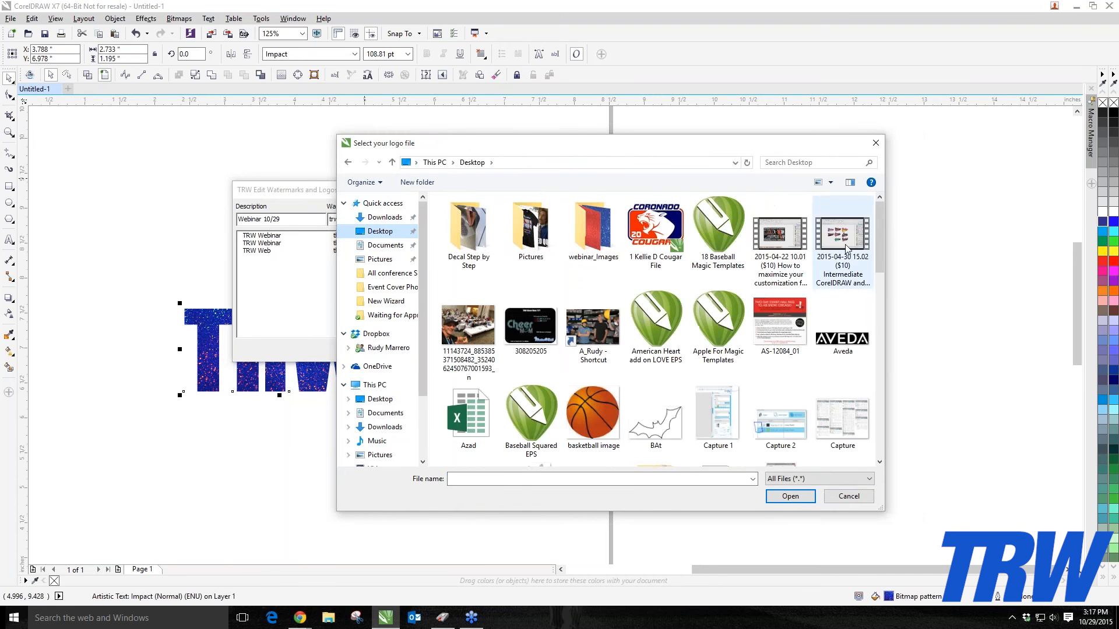
left_click_drag(876, 250, 895, 450)
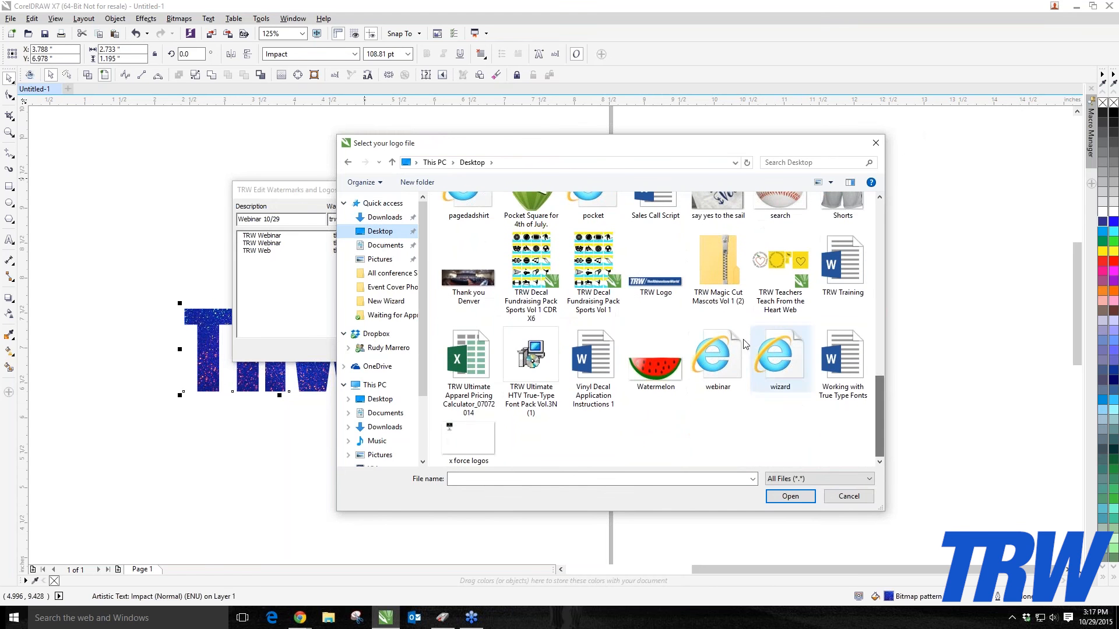
double_click(655, 286)
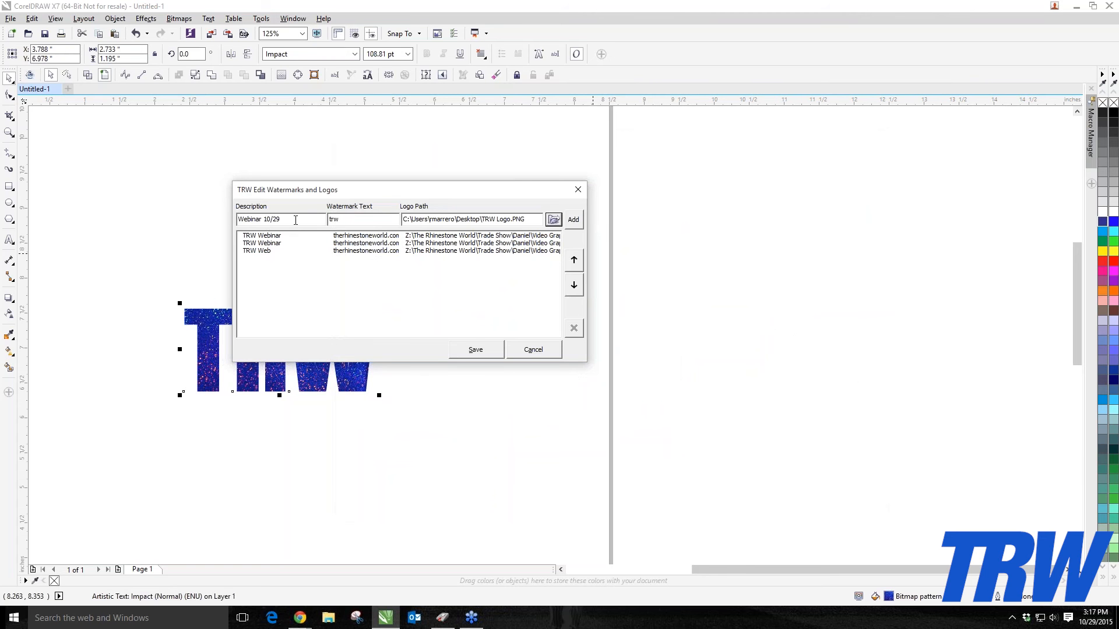
Step: Add the Webinar 10/29 entry to the watermark list and move it to the top
left_click_drag(296, 220, 205, 220)
left_click(573, 221)
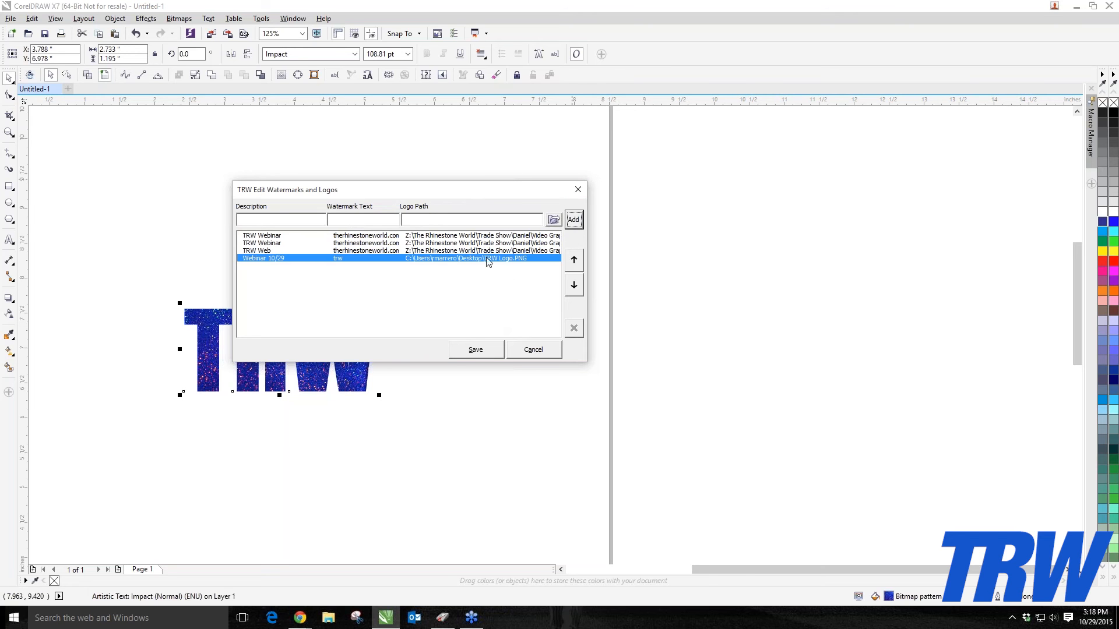
left_click(572, 259)
left_click(576, 267)
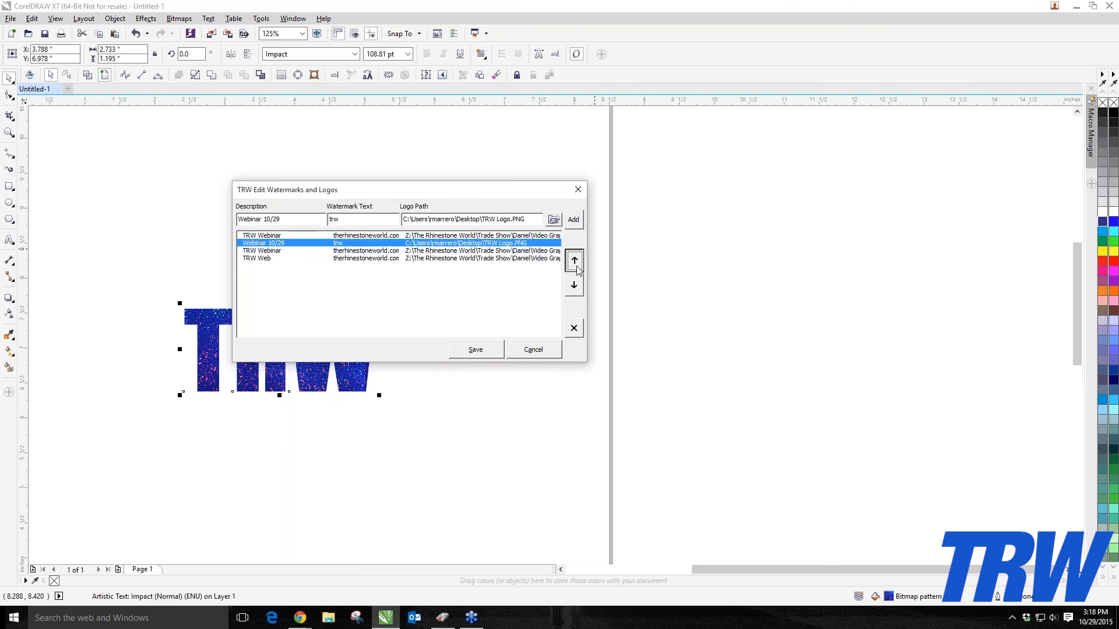
left_click(576, 267)
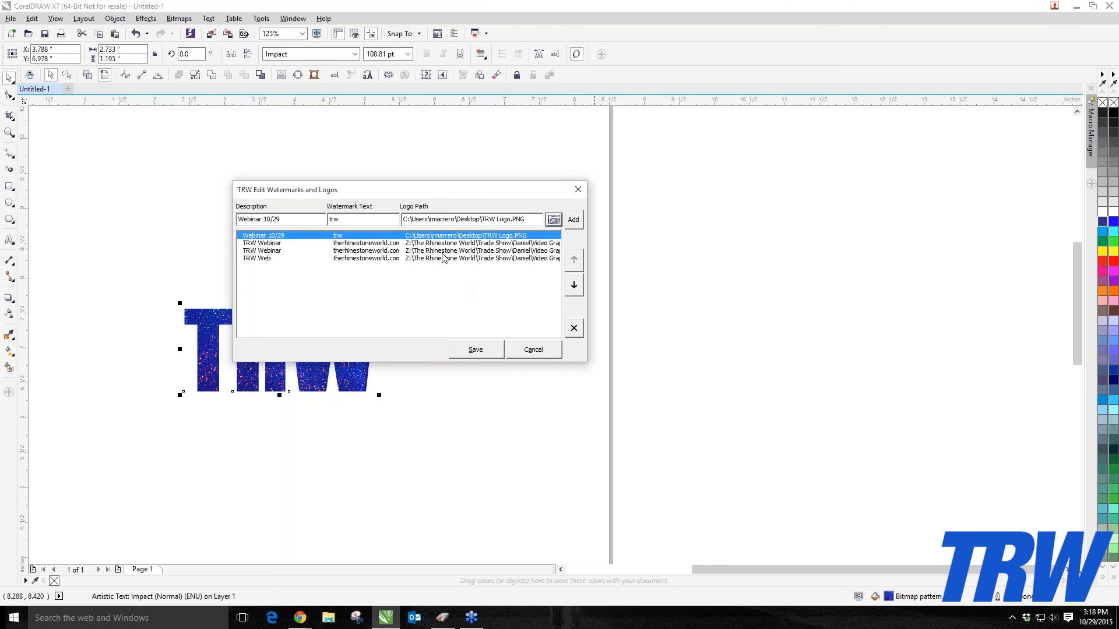
Step: Delete the TRW Web entry from the watermark list and save the watermarks and logos
left_click(280, 259)
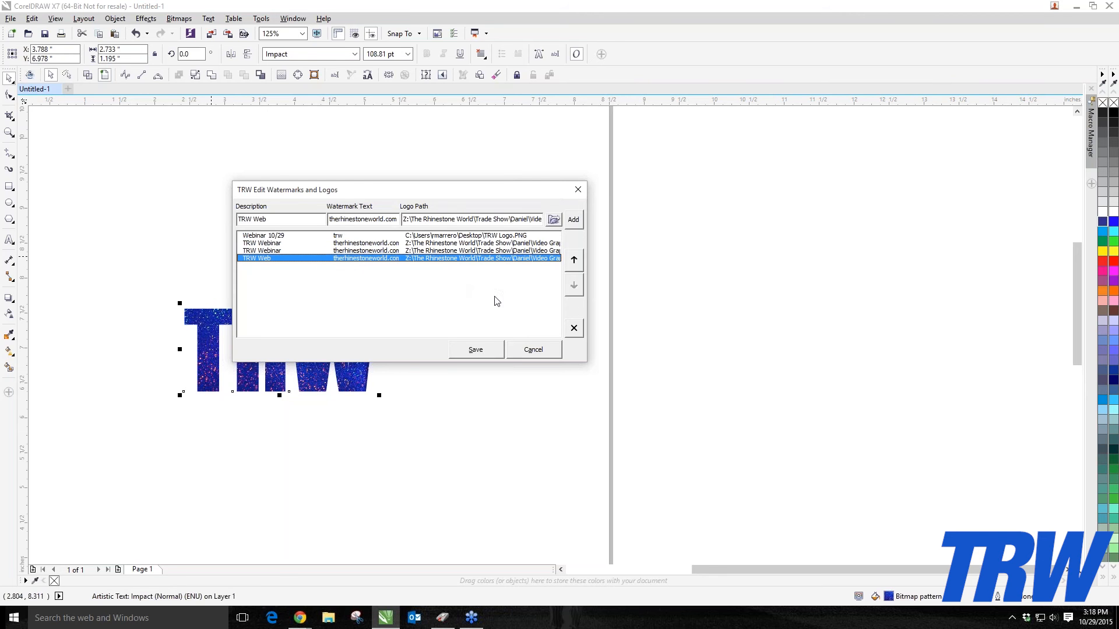
left_click(574, 330)
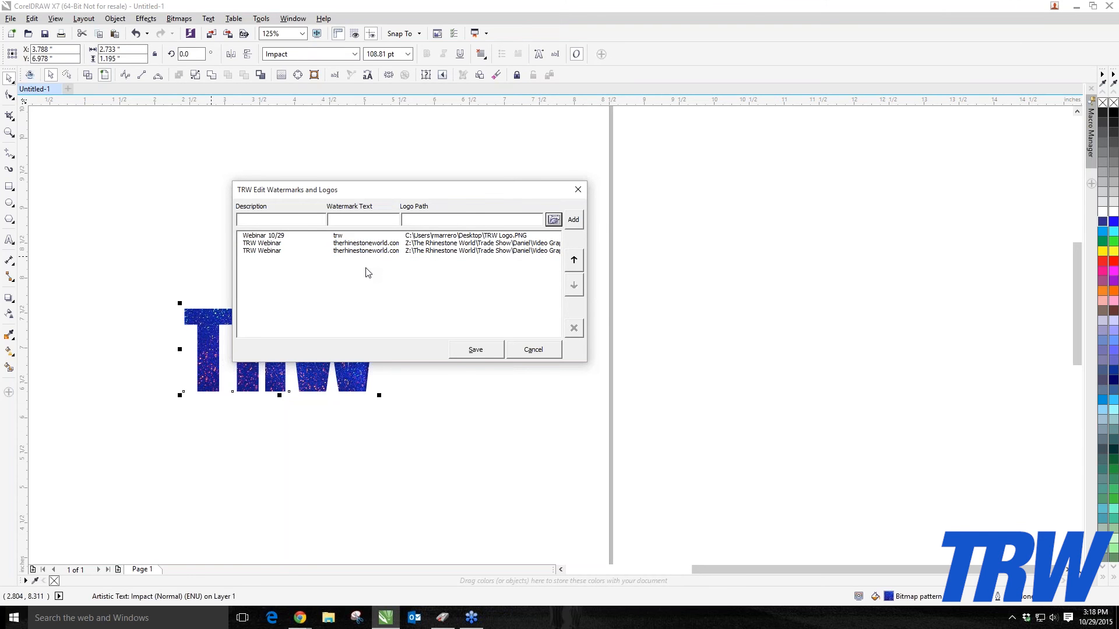
left_click(479, 349)
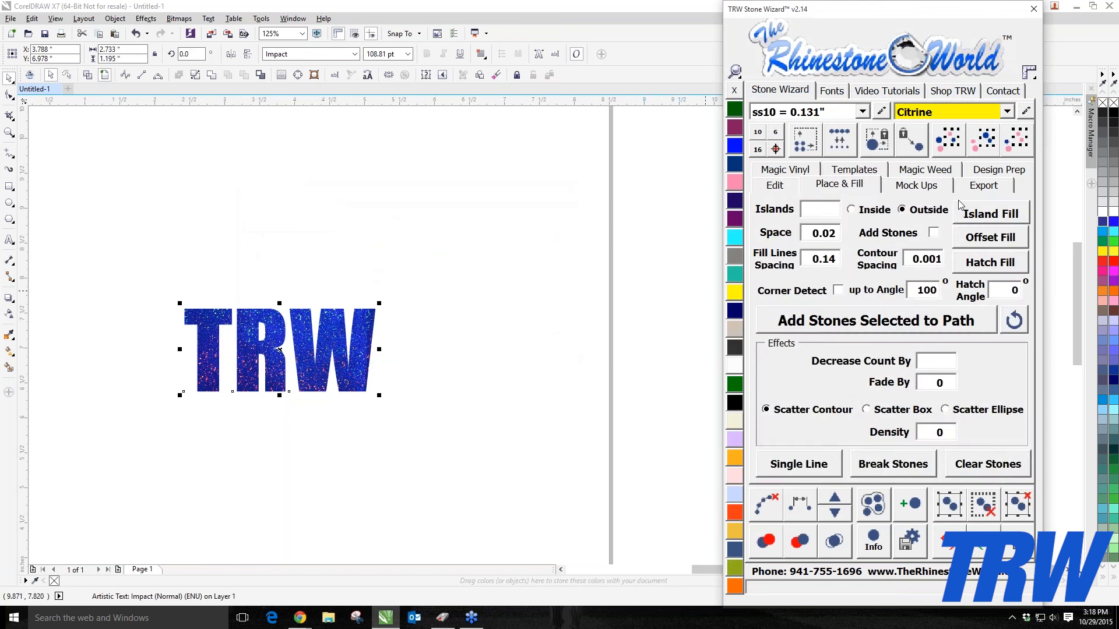
Step: Open the Mock Ups options and review the entries in the description list
left_click(919, 187)
left_click(998, 284)
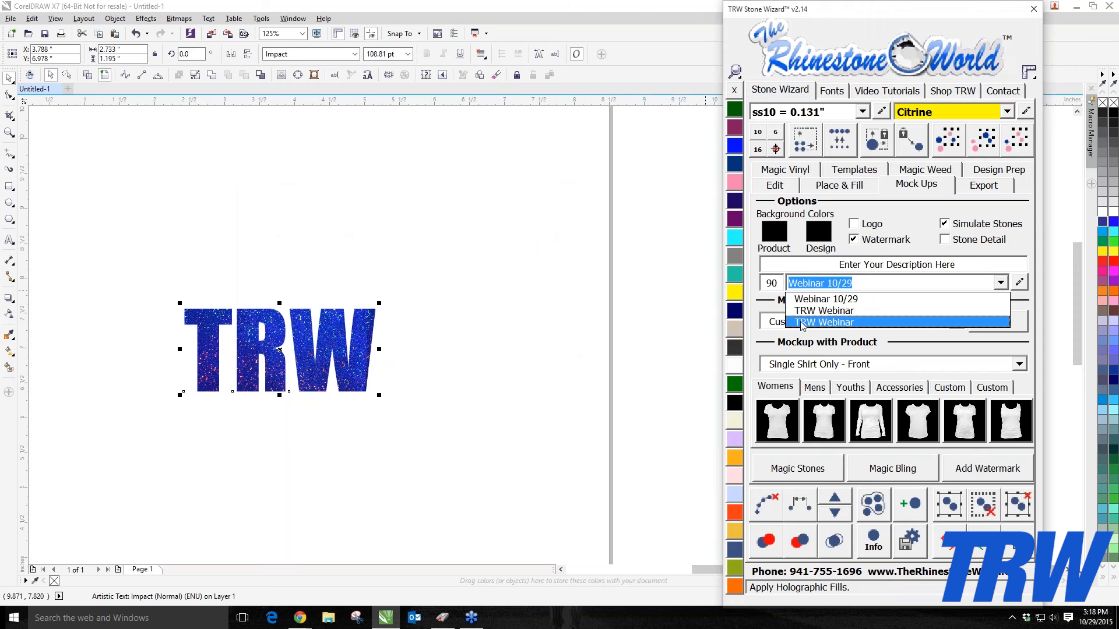
left_click(1031, 302)
Step: Enlarge the TRW text to about 5.5 in wide and reposition it on the page
scroll(221, 303, "down", 2)
scroll(220, 303, "down", 1)
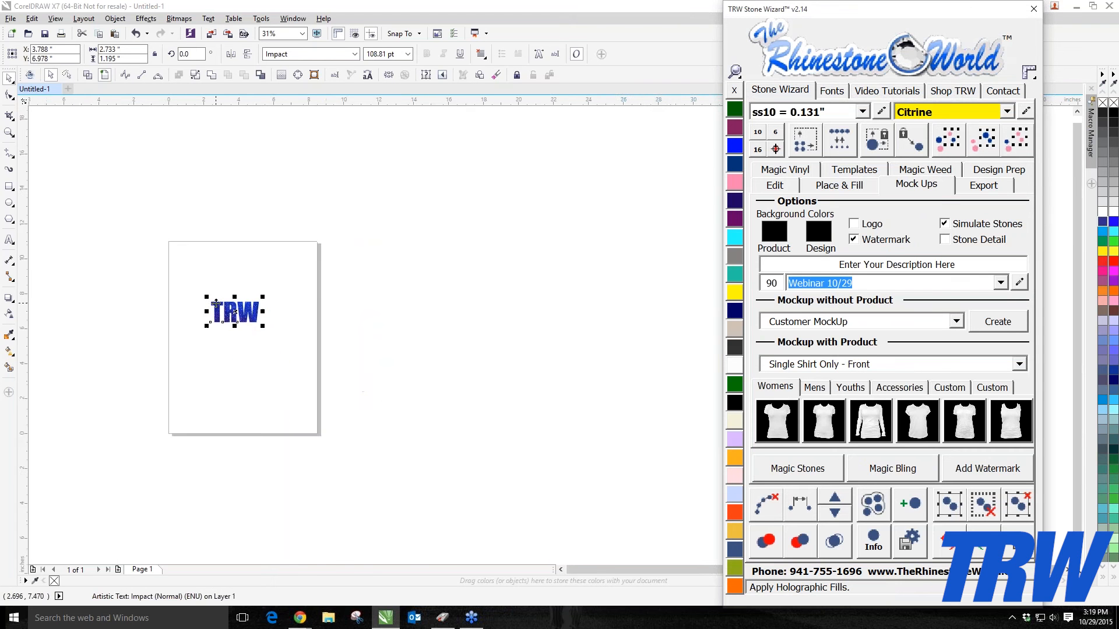
scroll(217, 303, "up", 1)
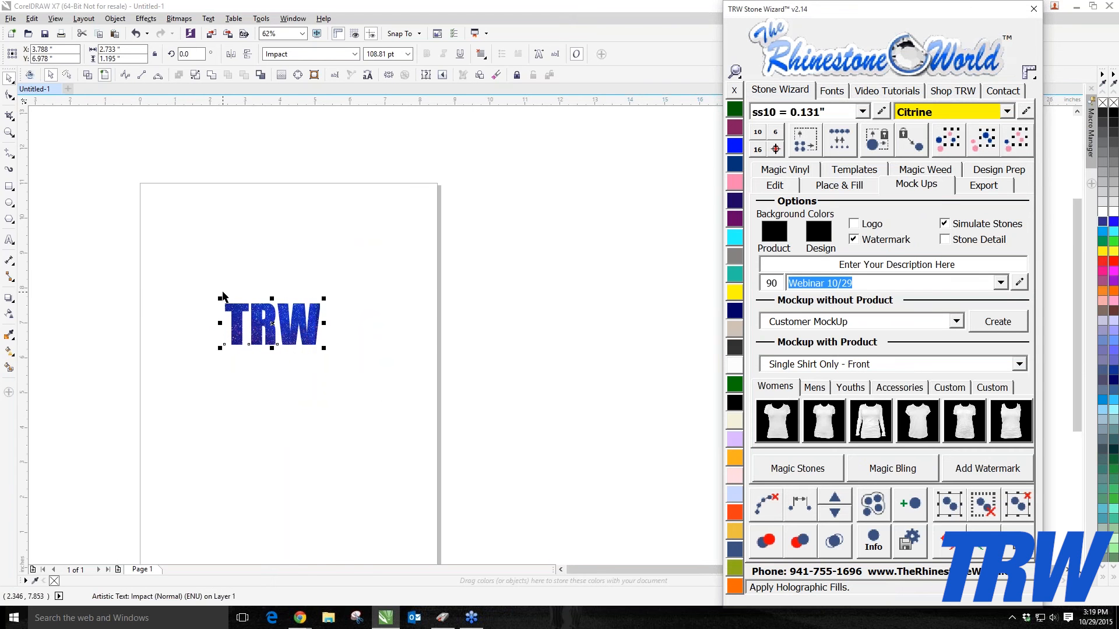
left_click_drag(221, 299, 115, 249)
left_click_drag(175, 271, 198, 217)
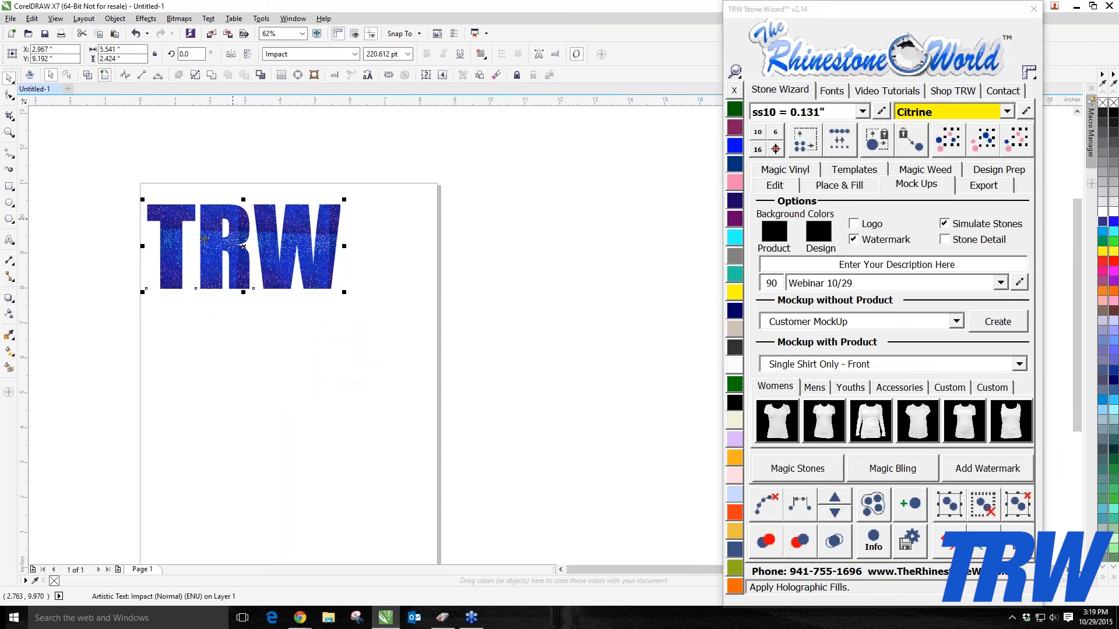
left_click_drag(217, 257, 267, 289)
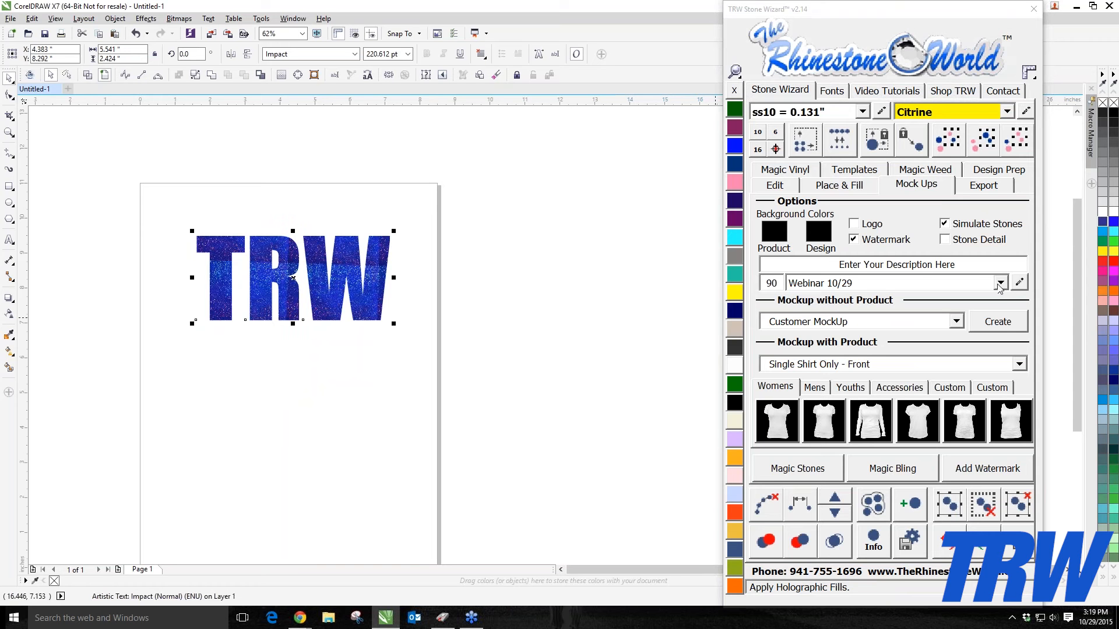
Step: Review the description list and the watermarks and logos editor, closing it without changes
left_click(999, 284)
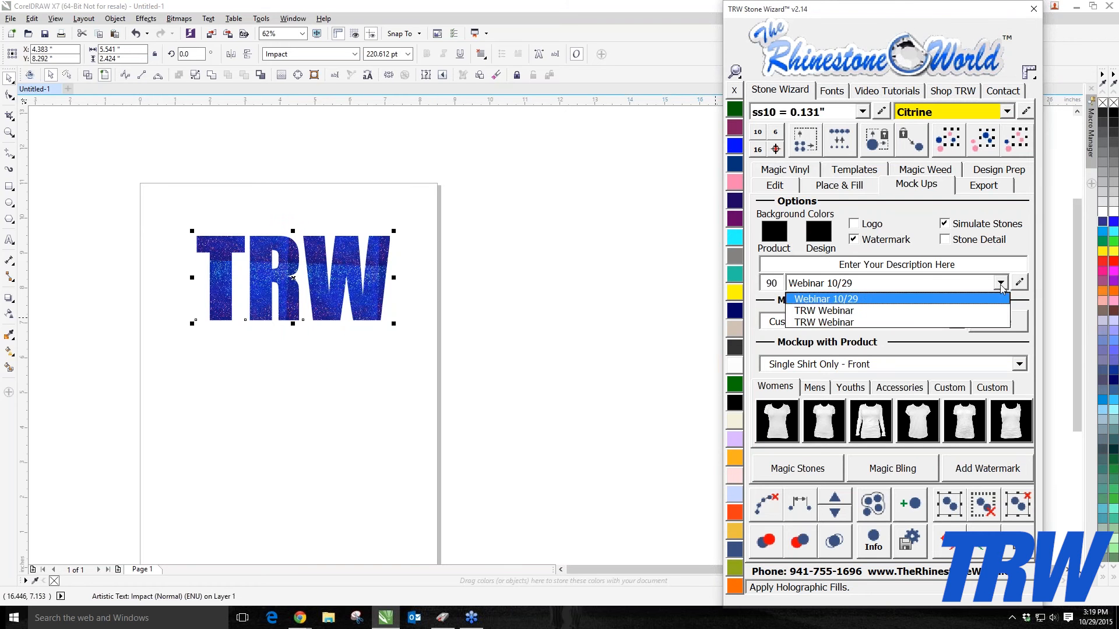
left_click(1001, 286)
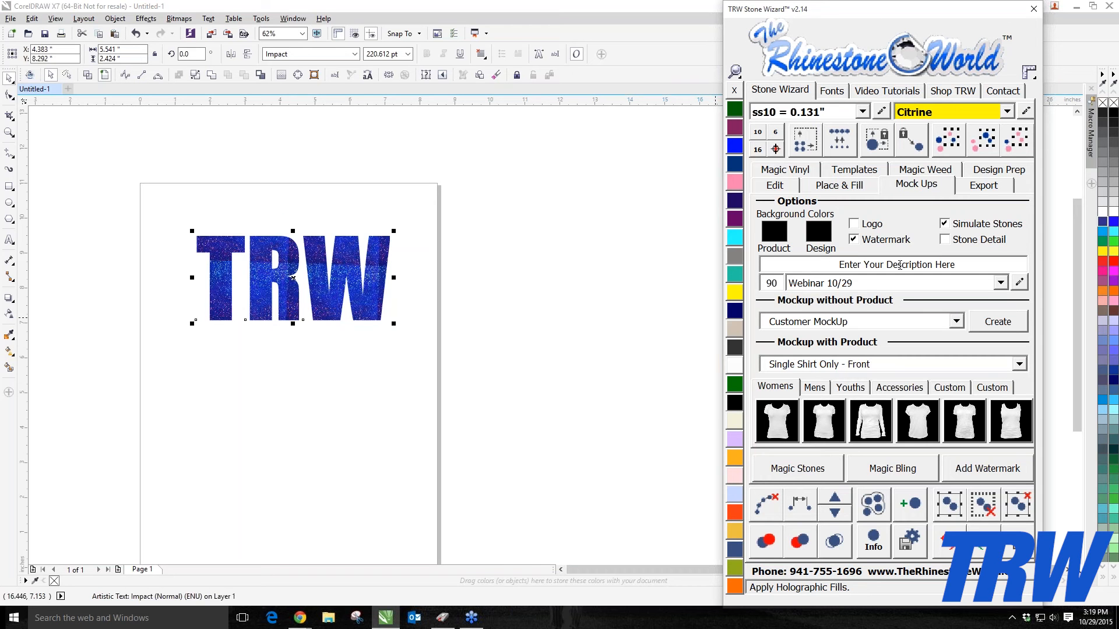
left_click(1002, 284)
left_click(1002, 283)
left_click(1018, 283)
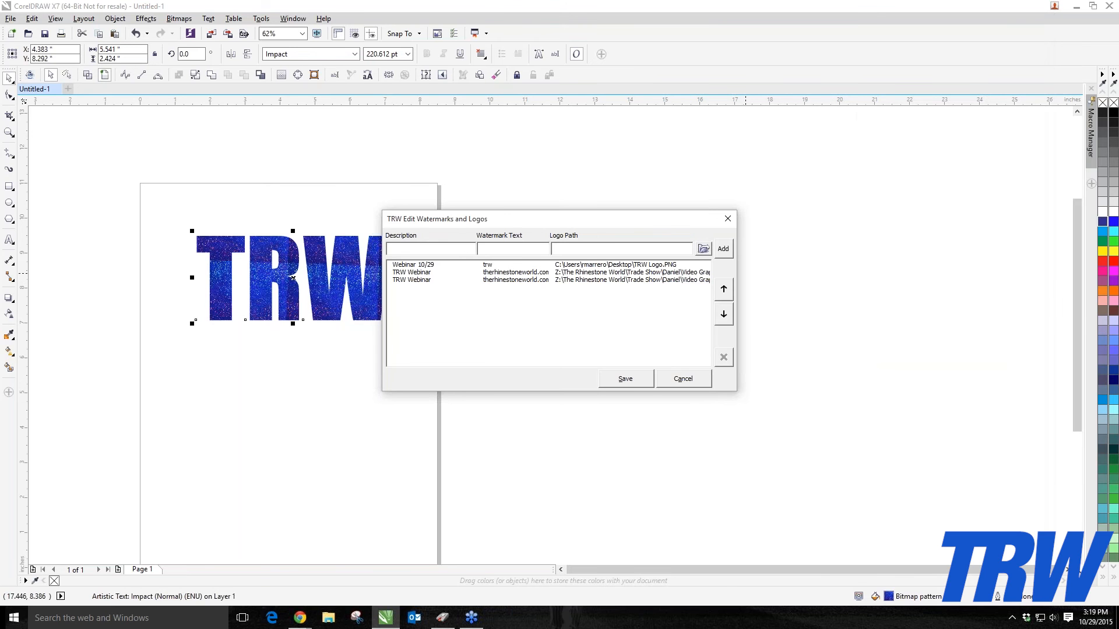
left_click(514, 248)
left_click(728, 218)
Step: Set the mock-up description to TRW Logo, enable the Logo option and set the adjacent number field to 75
left_click(564, 336)
scroll(226, 273, "down", 2)
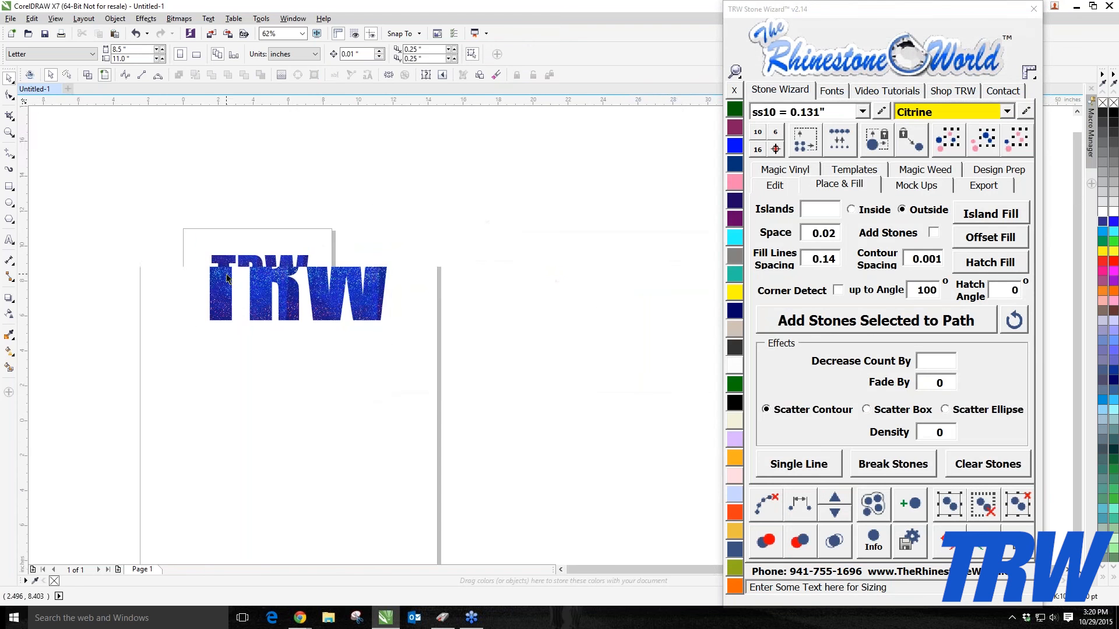
scroll(239, 268, "up", 1)
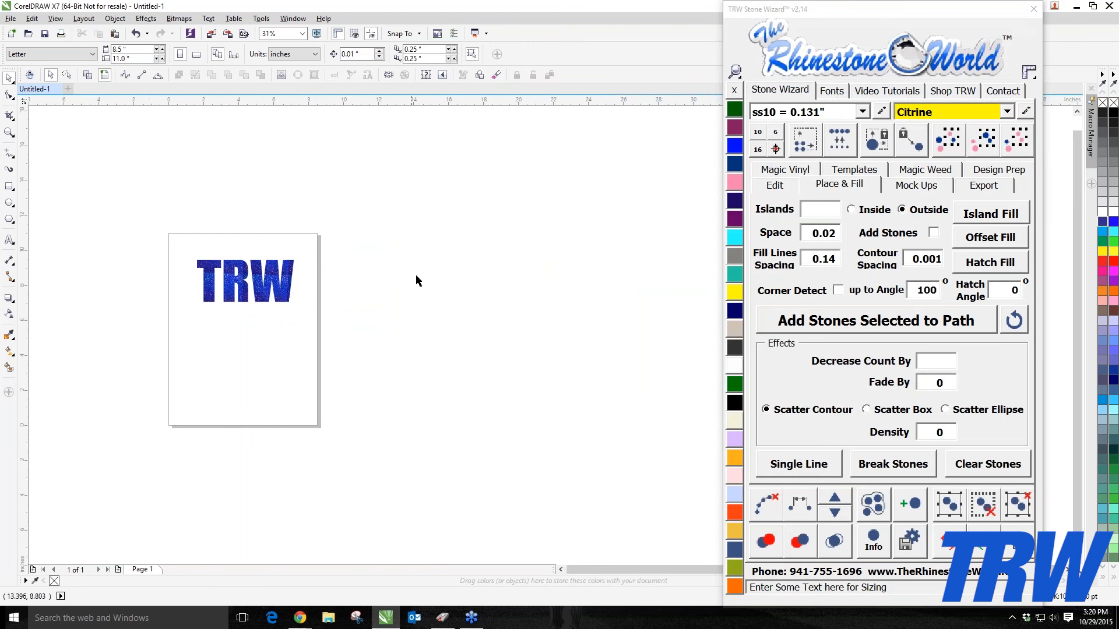
left_click(931, 187)
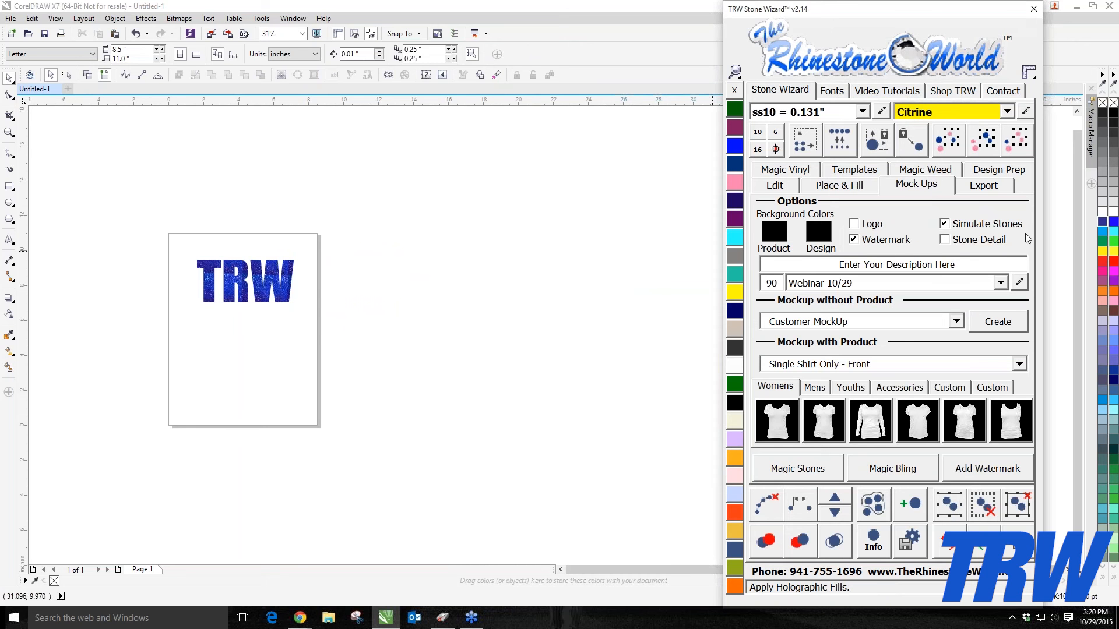
left_click(811, 271)
type("T")
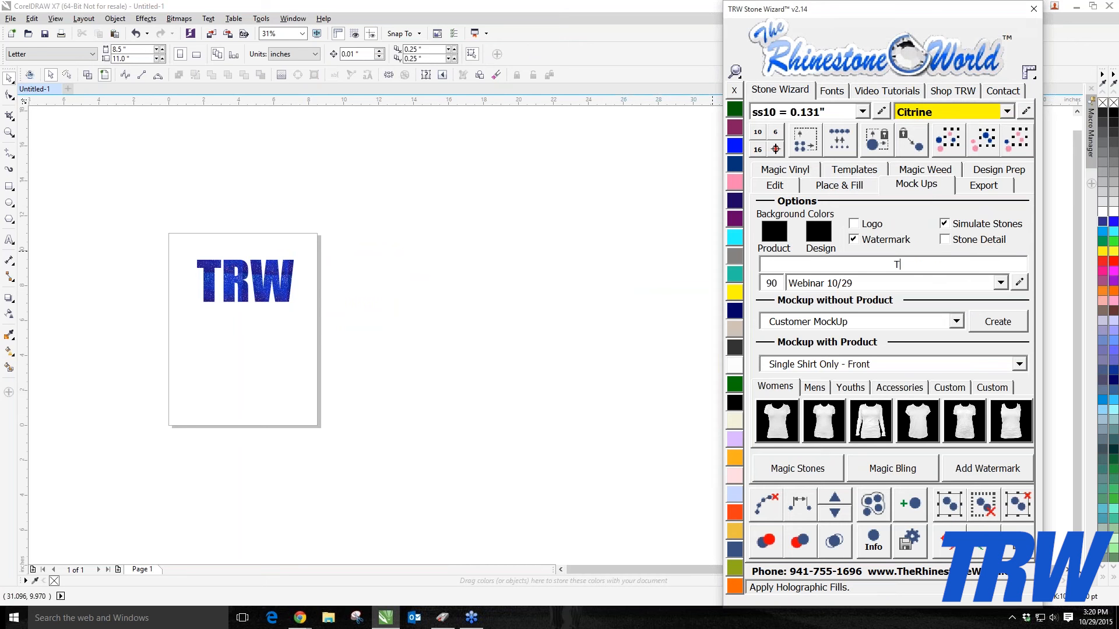
type("RW Logo")
left_click(873, 225)
left_click_drag(778, 284, 758, 285)
type("75")
Step: Select the TRW design and create a customer mock-up without product
left_click(293, 296)
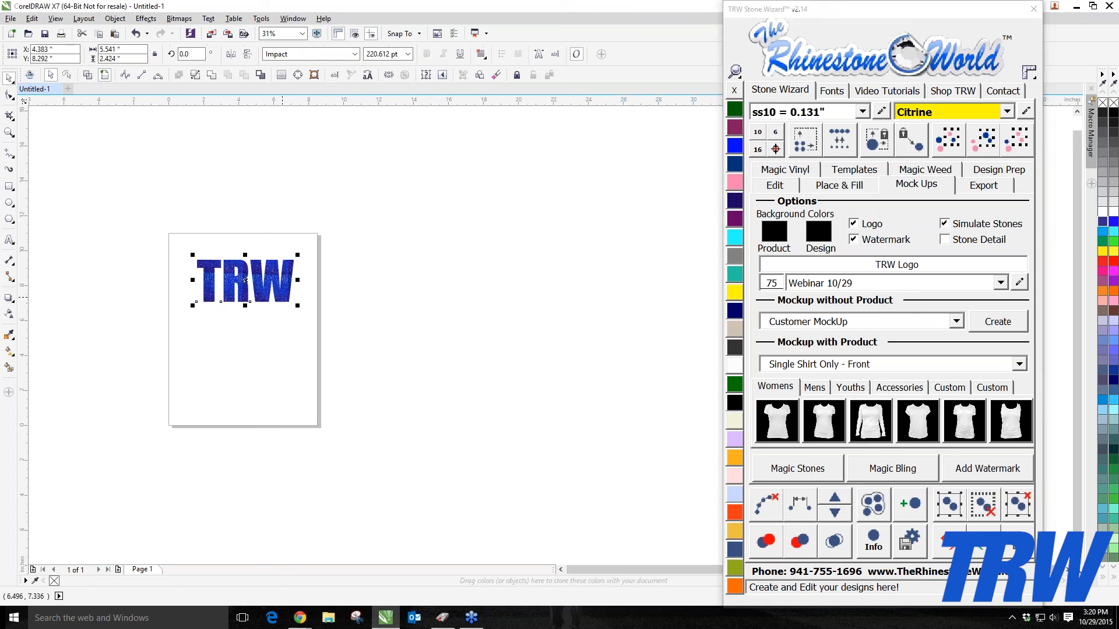
left_click_drag(167, 239, 446, 341)
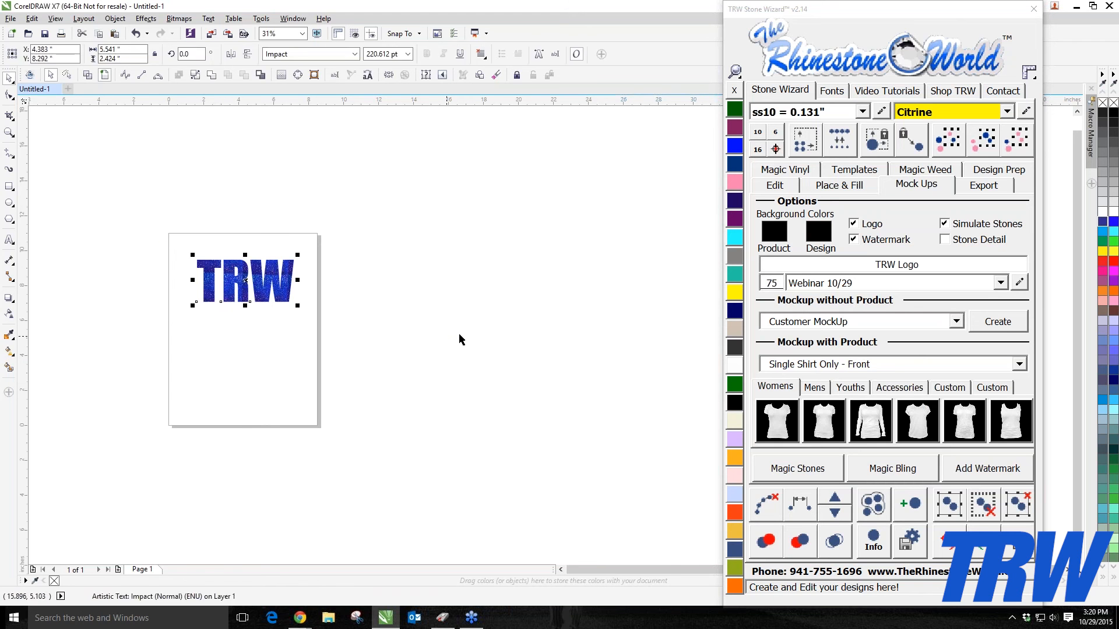
left_click(1002, 325)
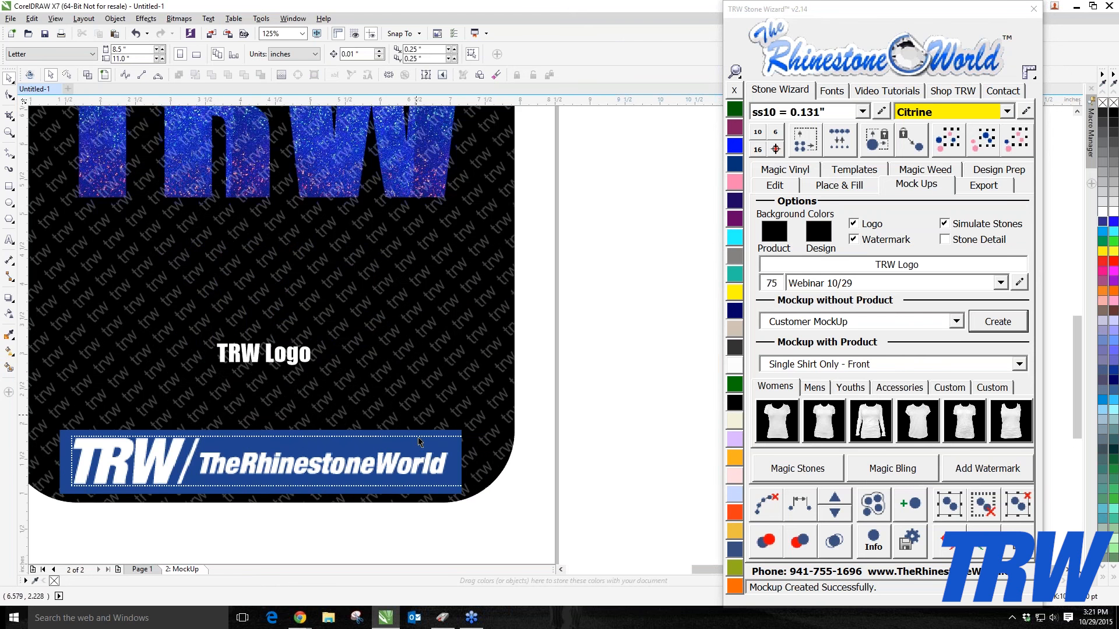
Step: Examine the created mock-up at different zoom levels
scroll(355, 496, "down", 1)
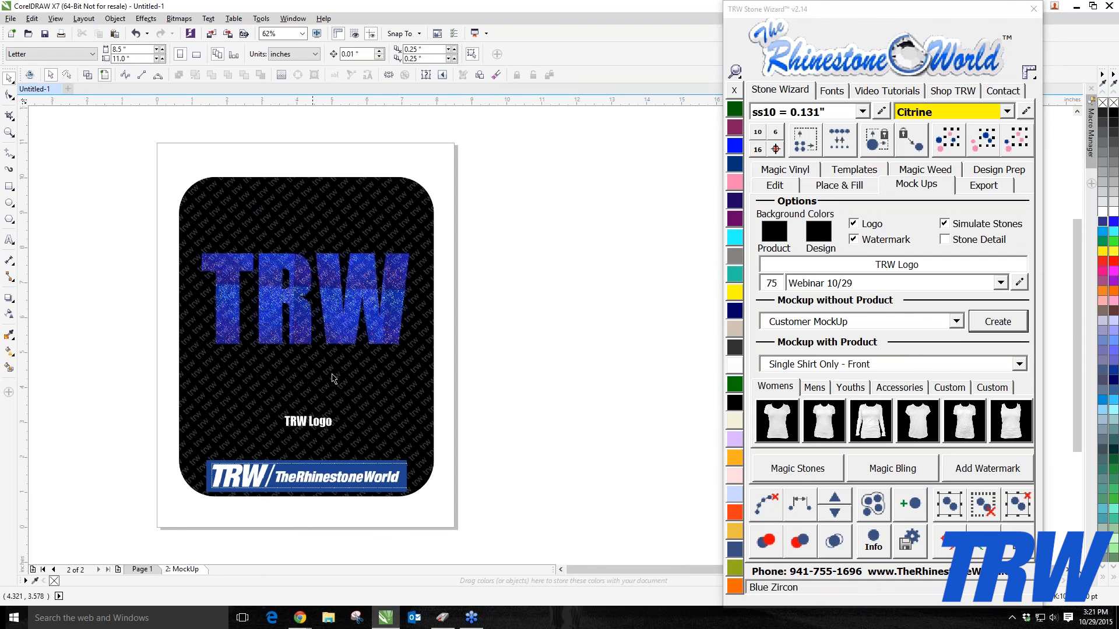
scroll(518, 329, "up", 1)
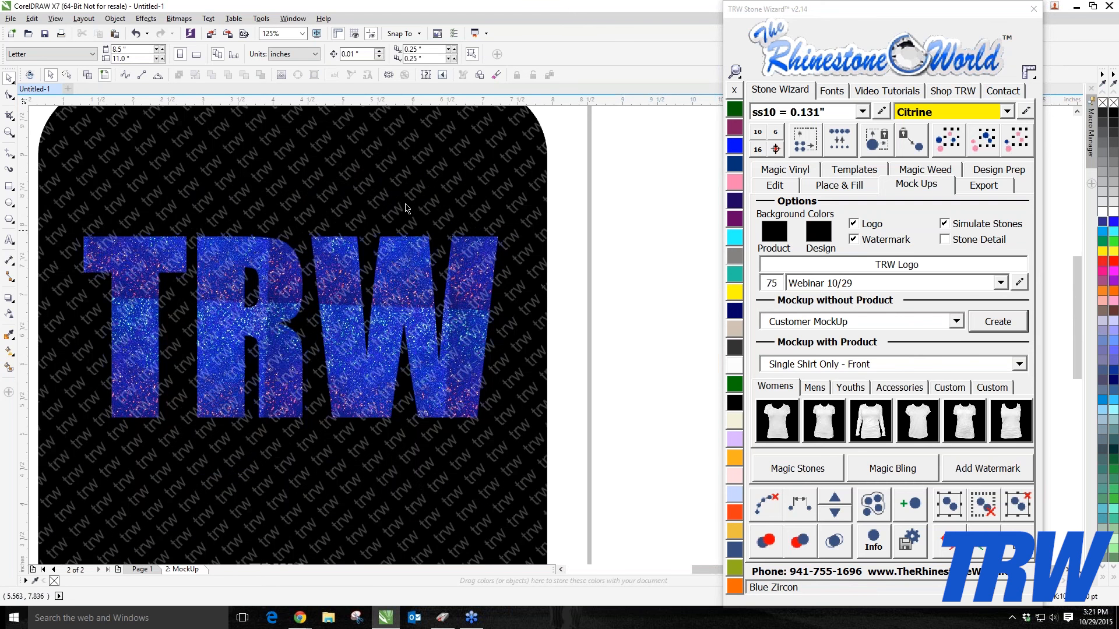
scroll(326, 291, "down", 2)
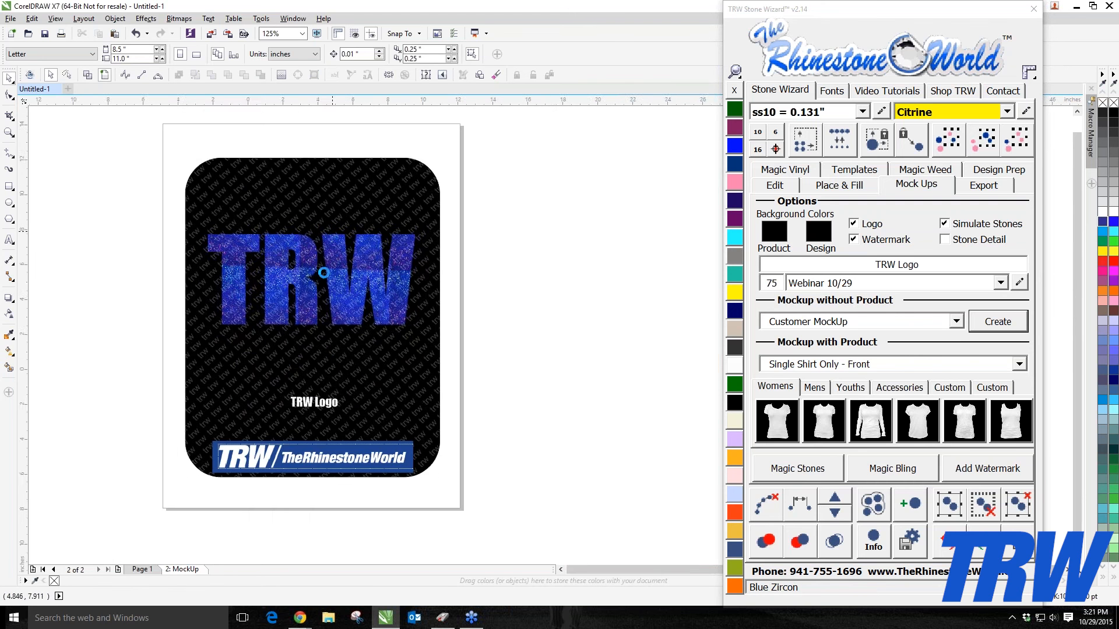
scroll(349, 301, "up", 1)
left_click_drag(352, 302, 462, 303)
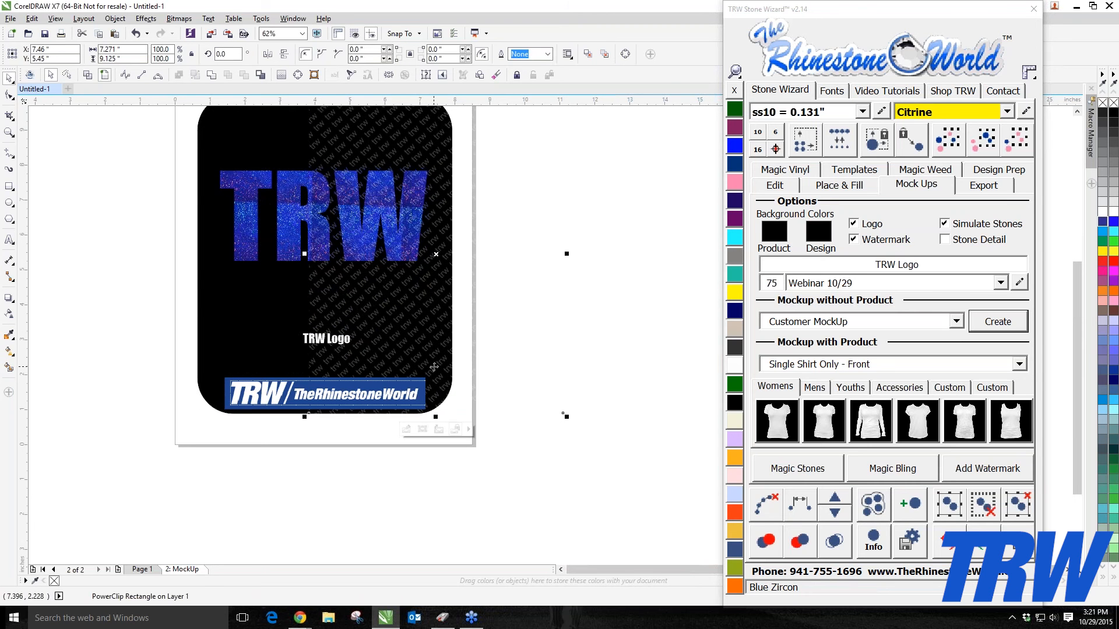
key("ctrl+z")
left_click(471, 361)
Step: Select and delete the watermark pattern layer from the mock-up
left_click(367, 300)
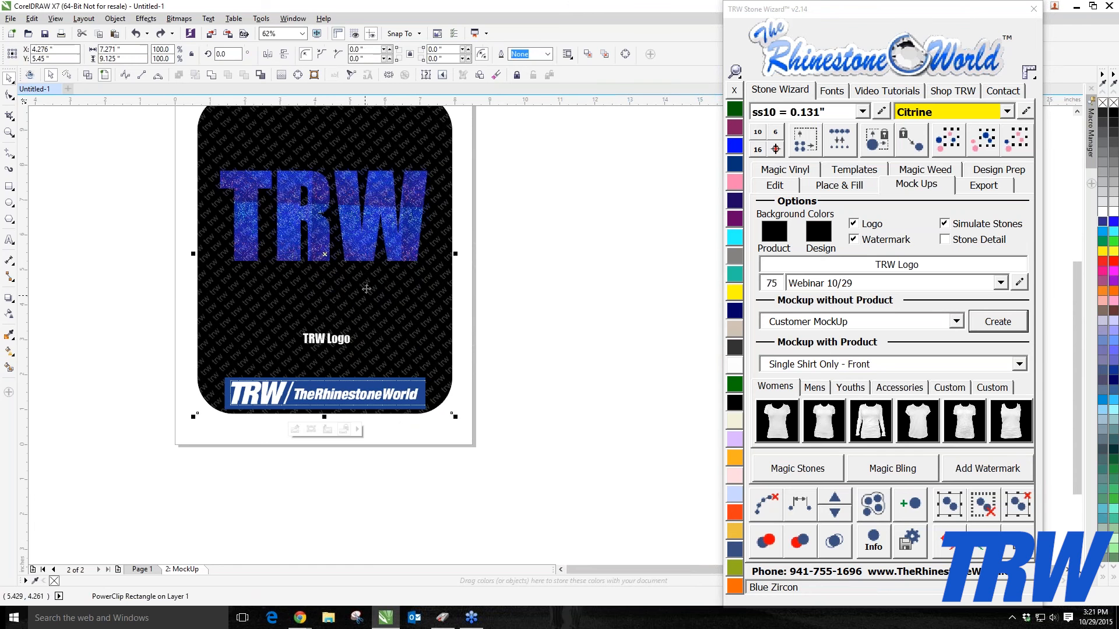
scroll(373, 303, "up", 1)
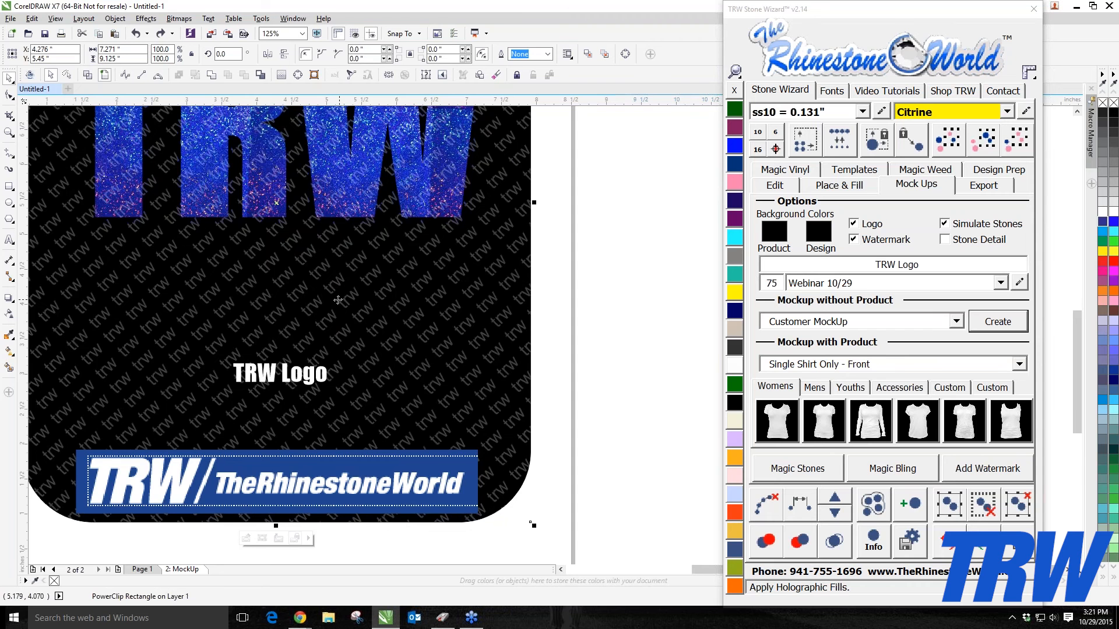
scroll(338, 300, "down", 2)
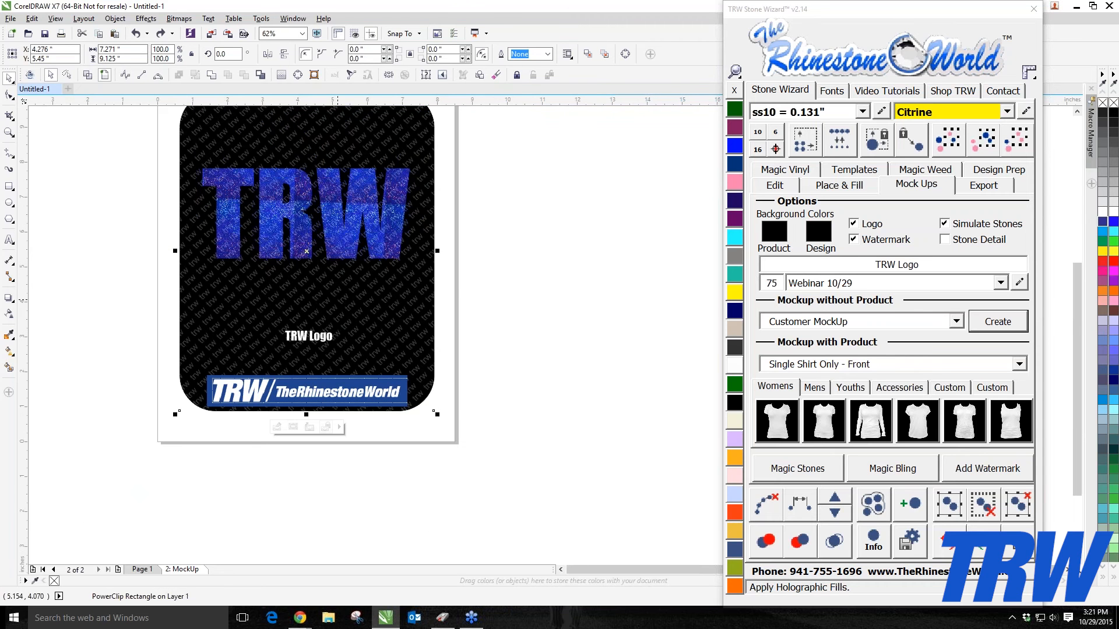
key("Delete")
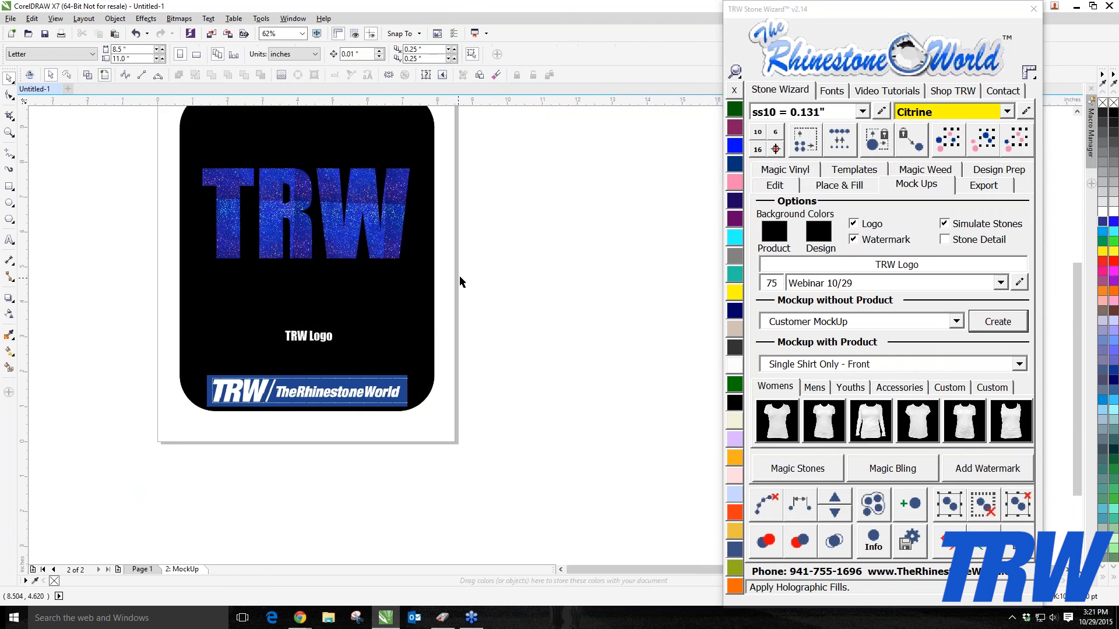
Step: Fill the mock-up's design background with TRW Pink
left_click(367, 301)
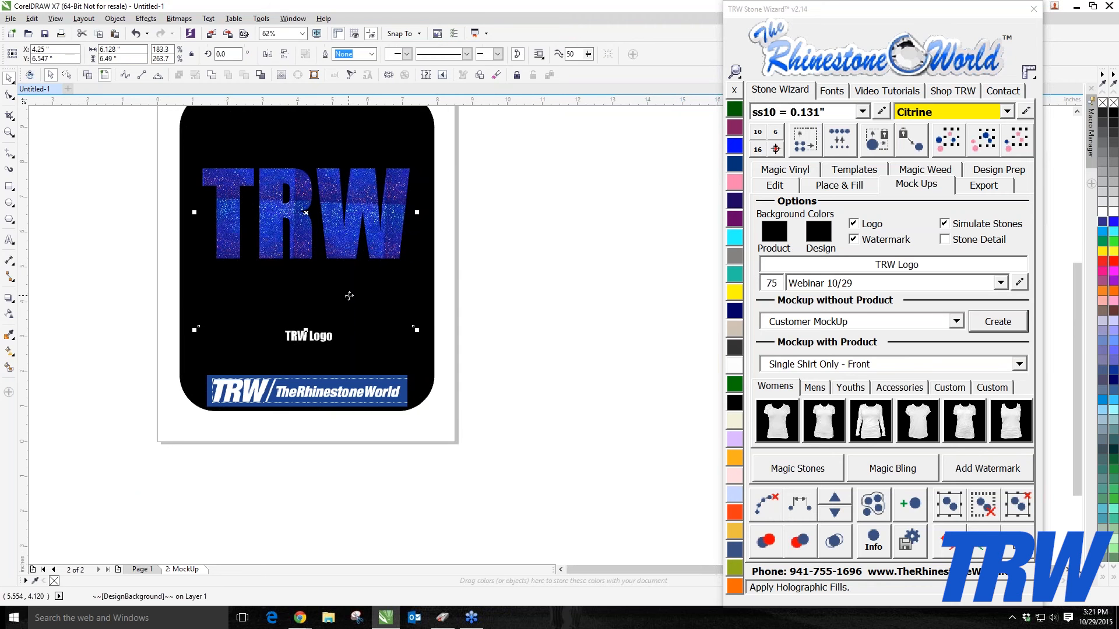
scroll(349, 295, "down", 1)
scroll(380, 283, "up", 1)
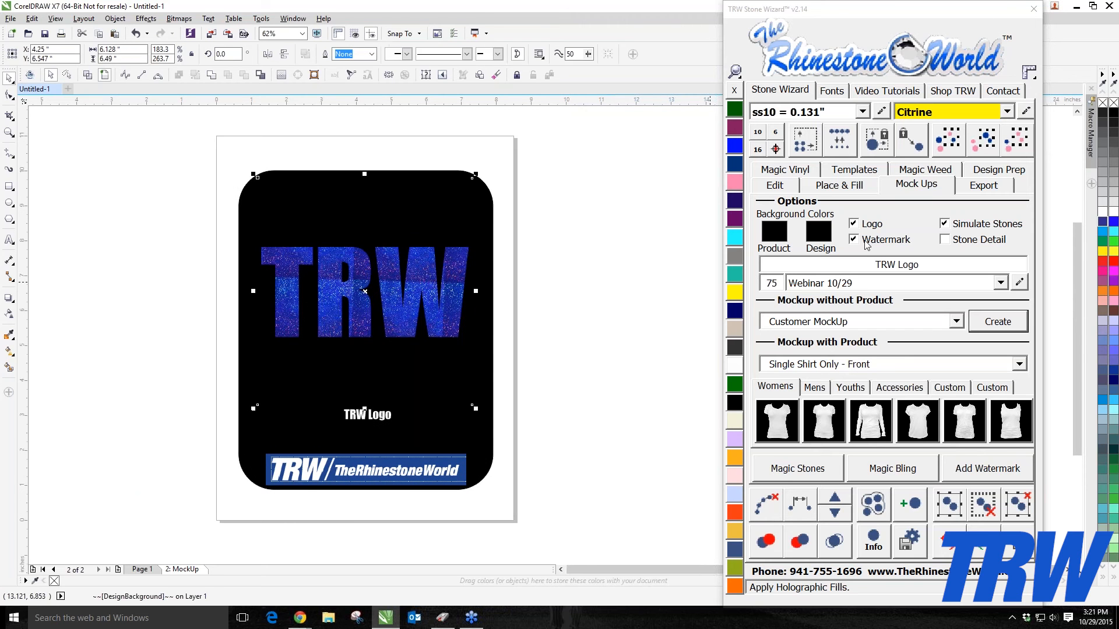
left_click(735, 182)
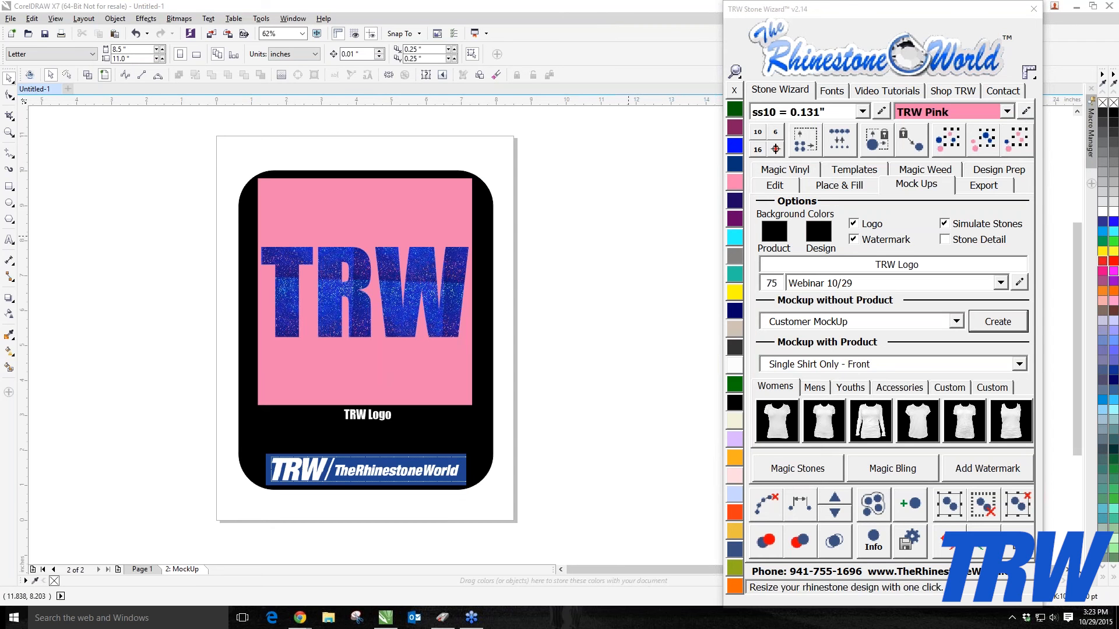
Step: Set the number field beside the description list to 95
left_click(771, 283)
type("95")
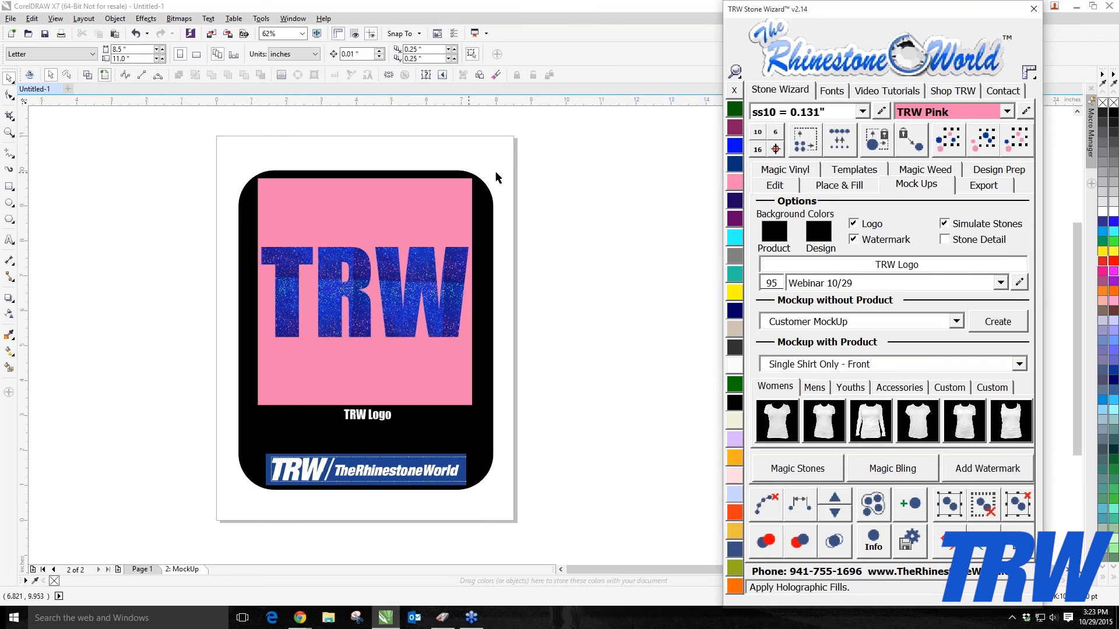
left_click(555, 171)
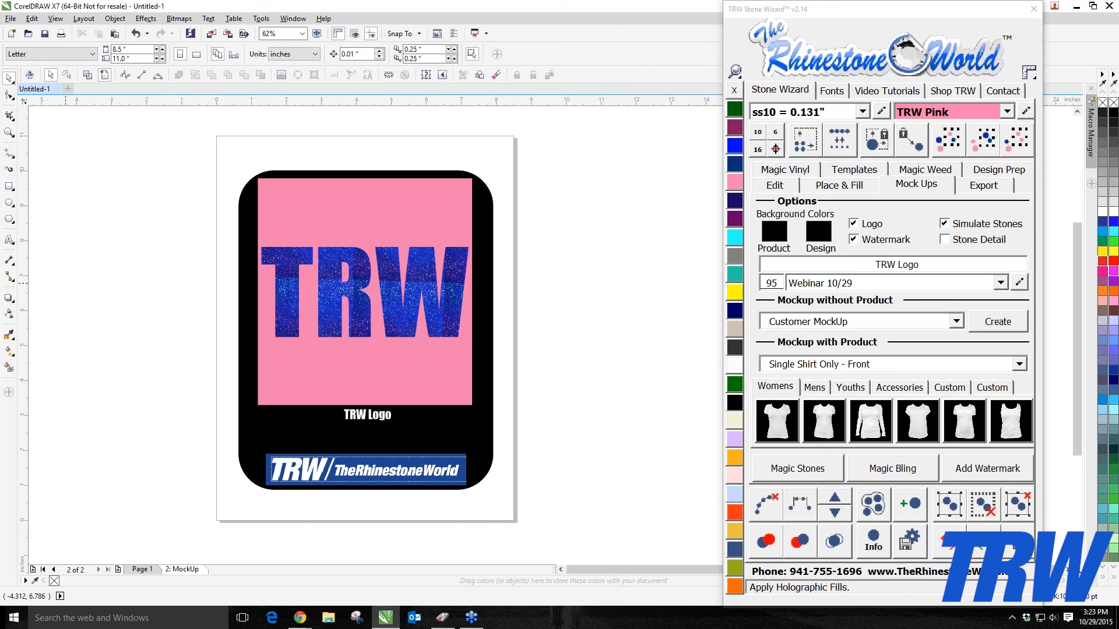
Step: Fill the design background with Jet Black
left_click(379, 367)
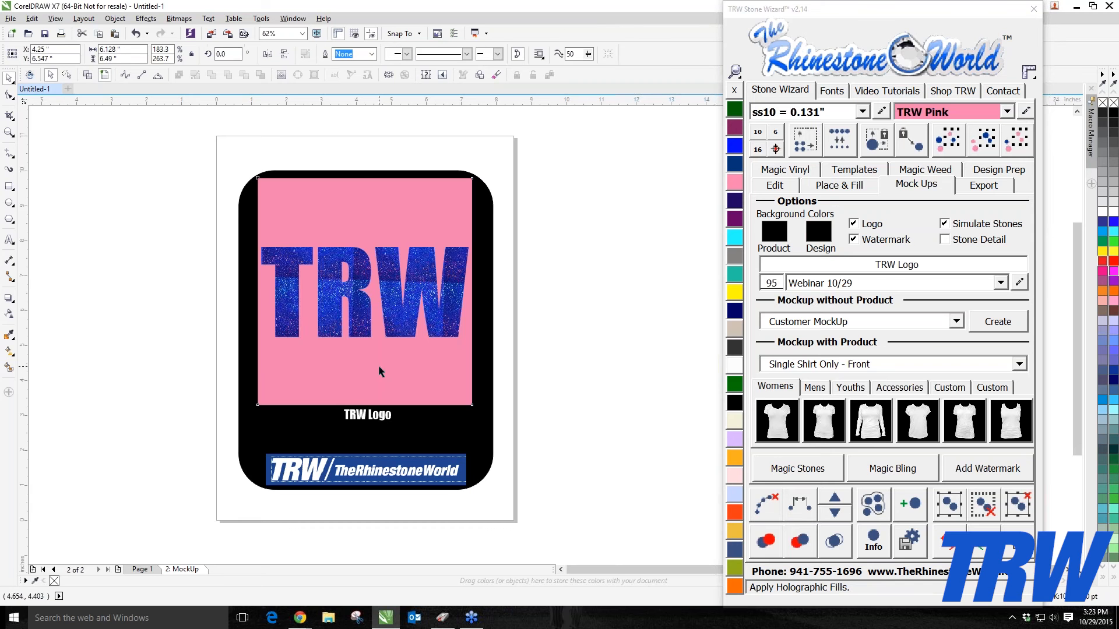
left_click(735, 403)
left_click(530, 354)
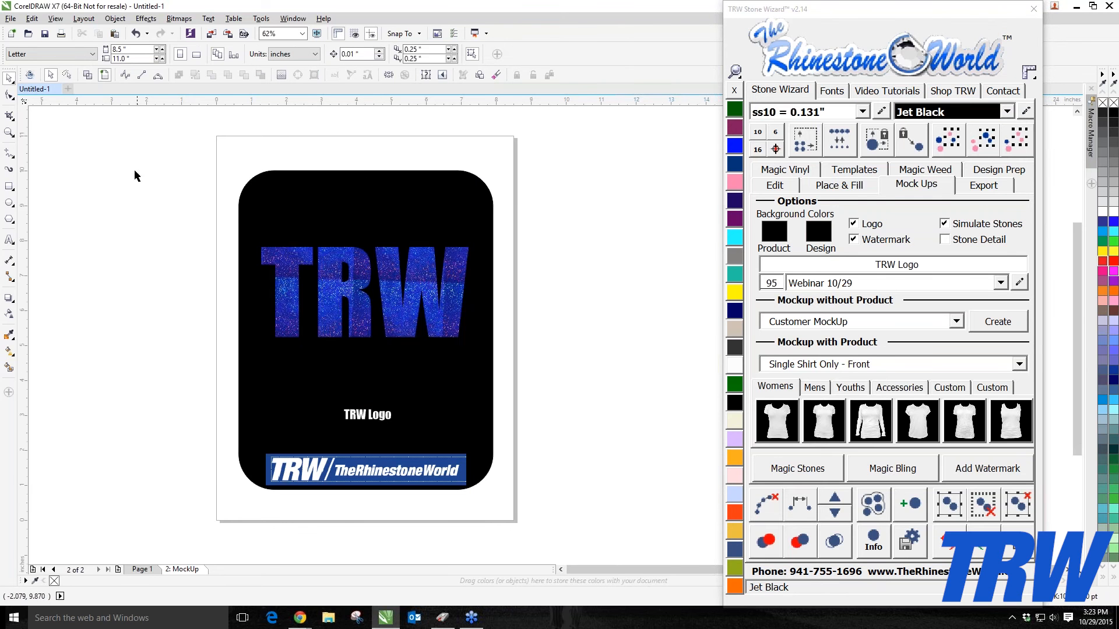
Step: Move the rounded product background away from the design and center it back on the page
left_click(87, 76)
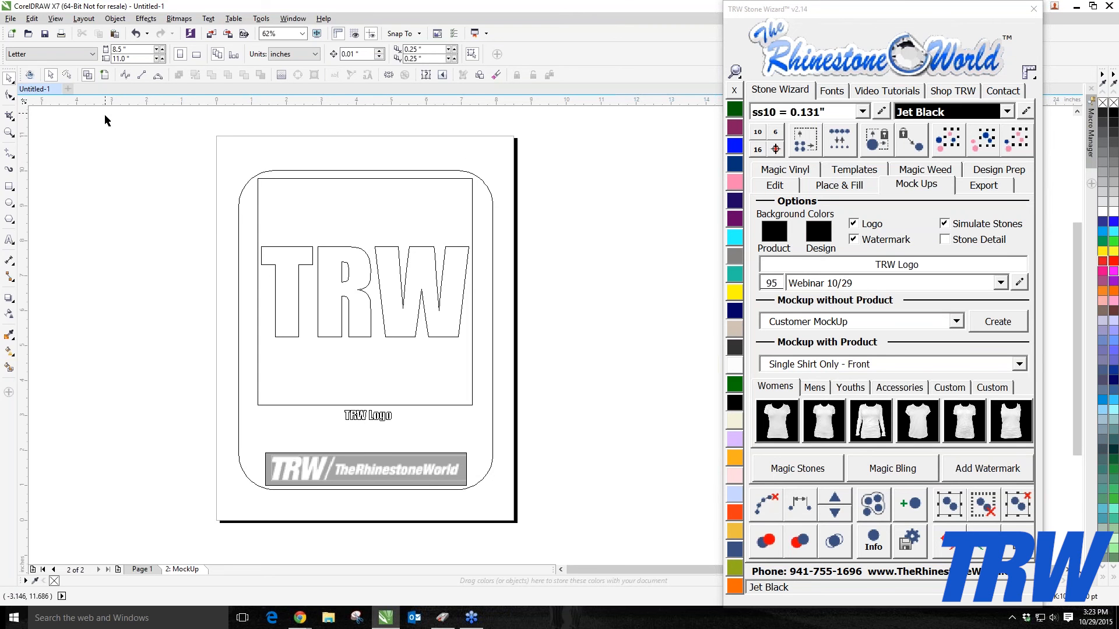
left_click(104, 74)
left_click(282, 180)
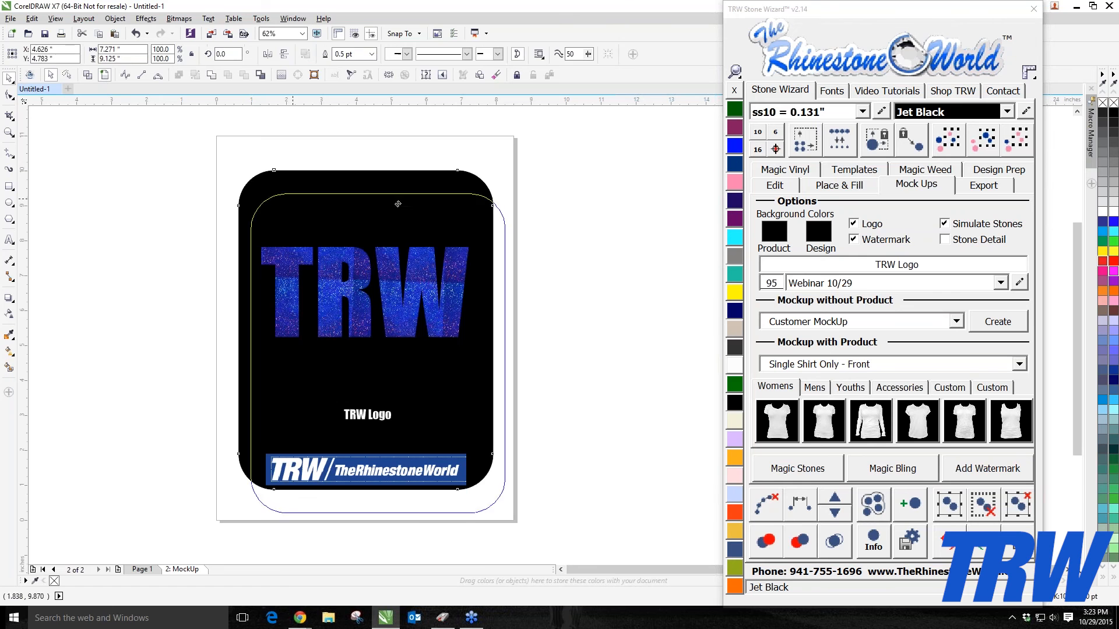
left_click_drag(282, 180, 549, 214)
scroll(430, 258, "down", 2)
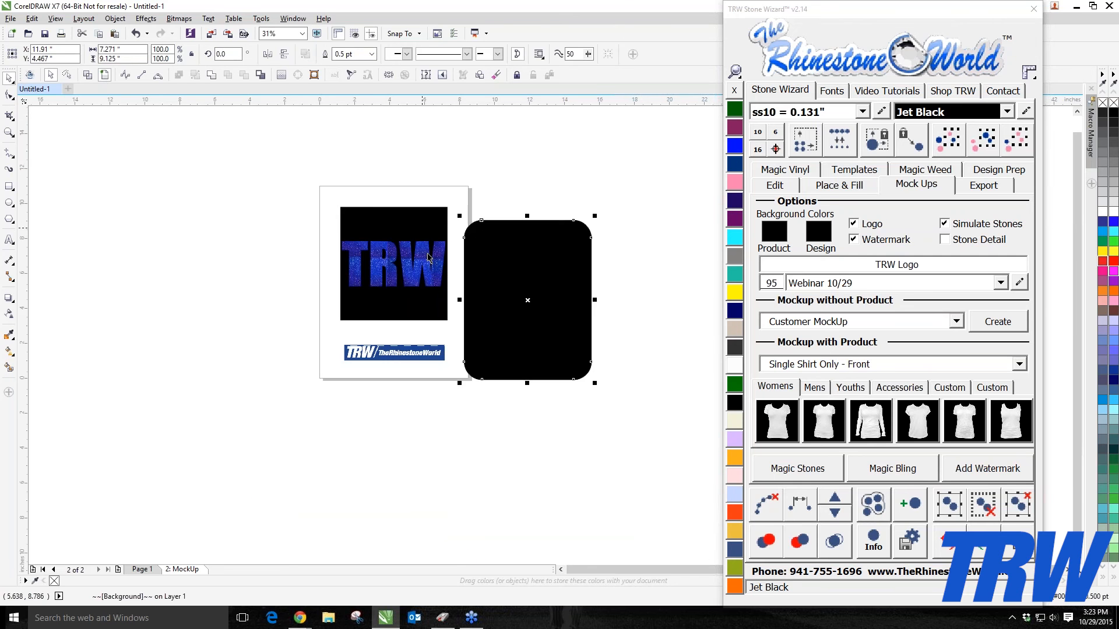
scroll(449, 231, "up", 2)
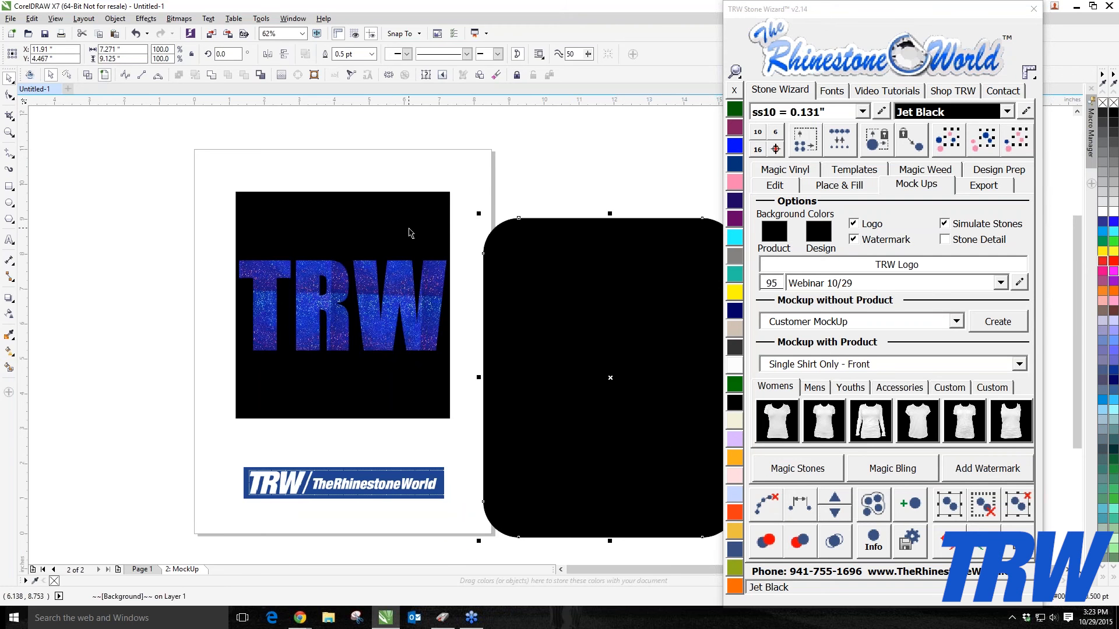
key("p")
left_click(502, 231)
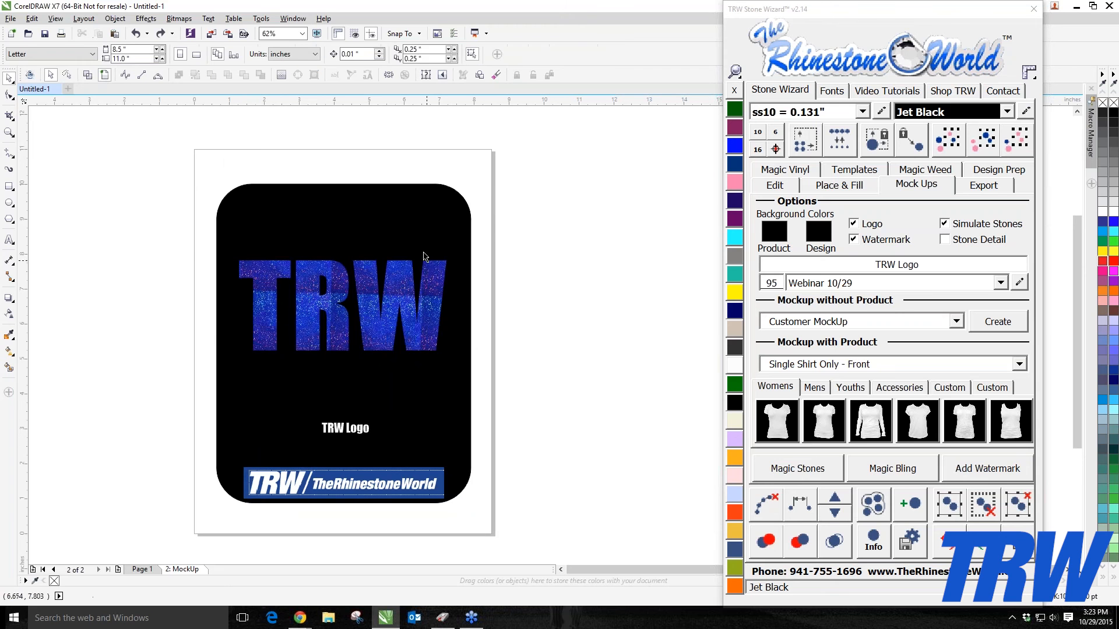
Step: Fill the design background with Crystal
left_click(342, 248)
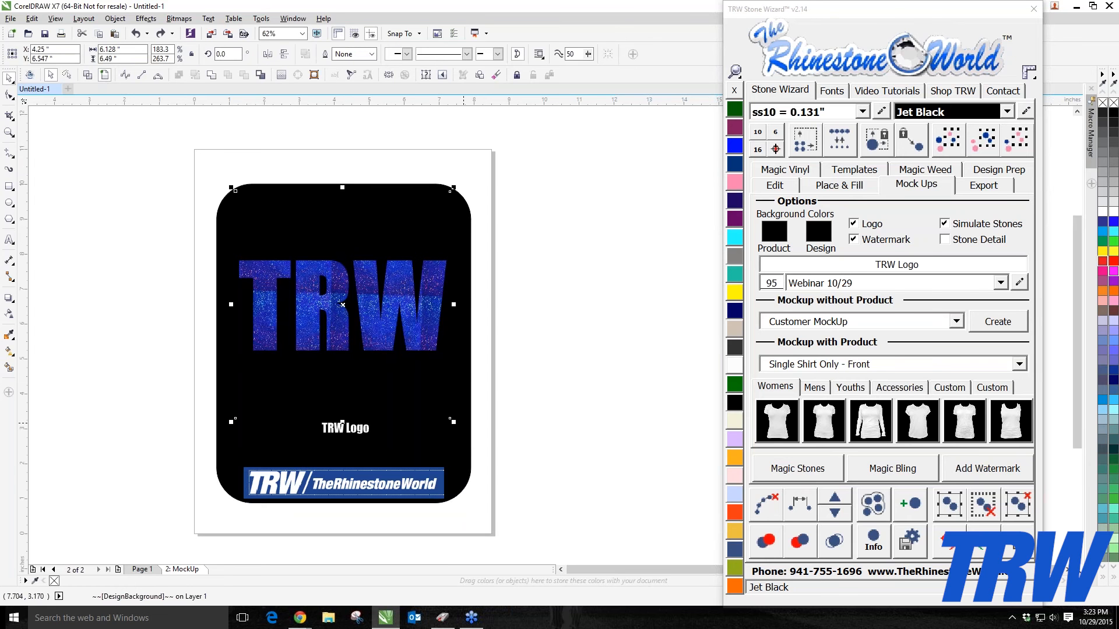
left_click(736, 148)
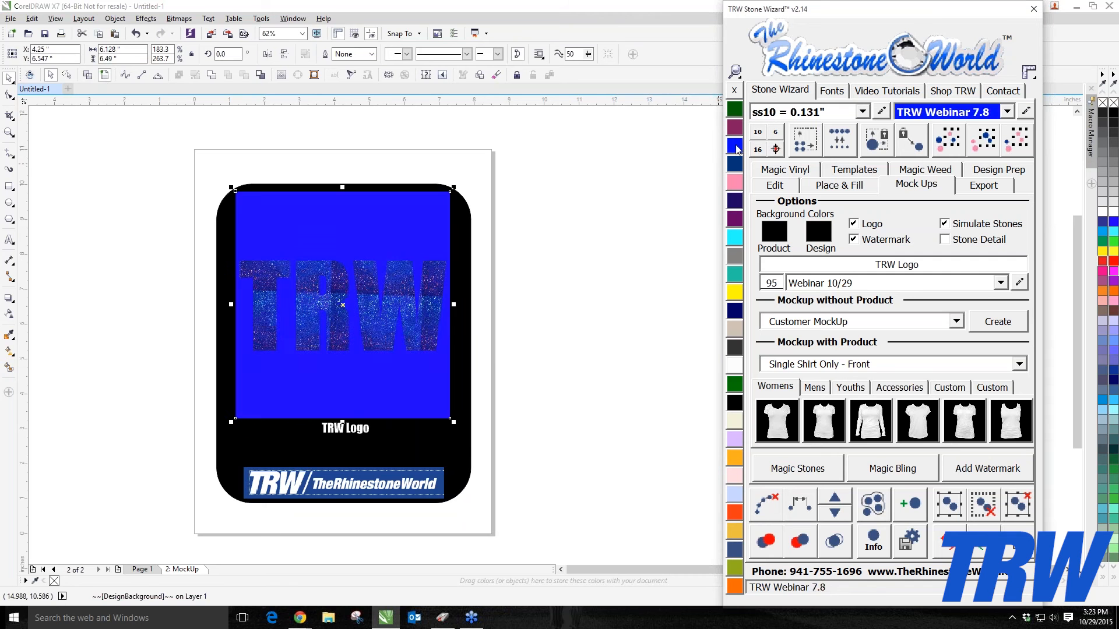
left_click(735, 109)
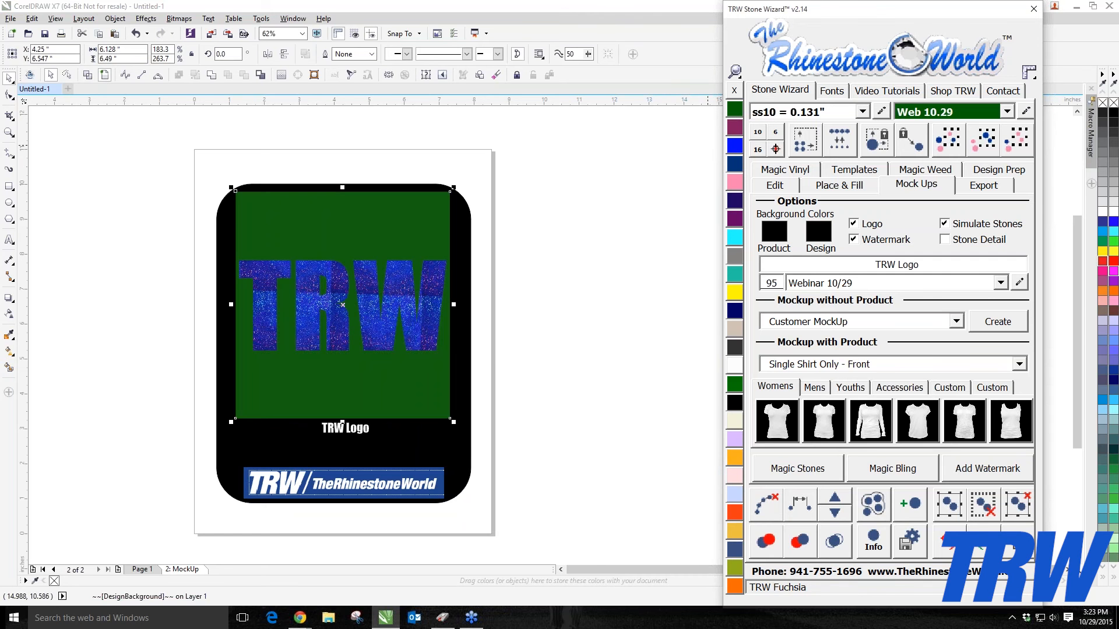
left_click(734, 365)
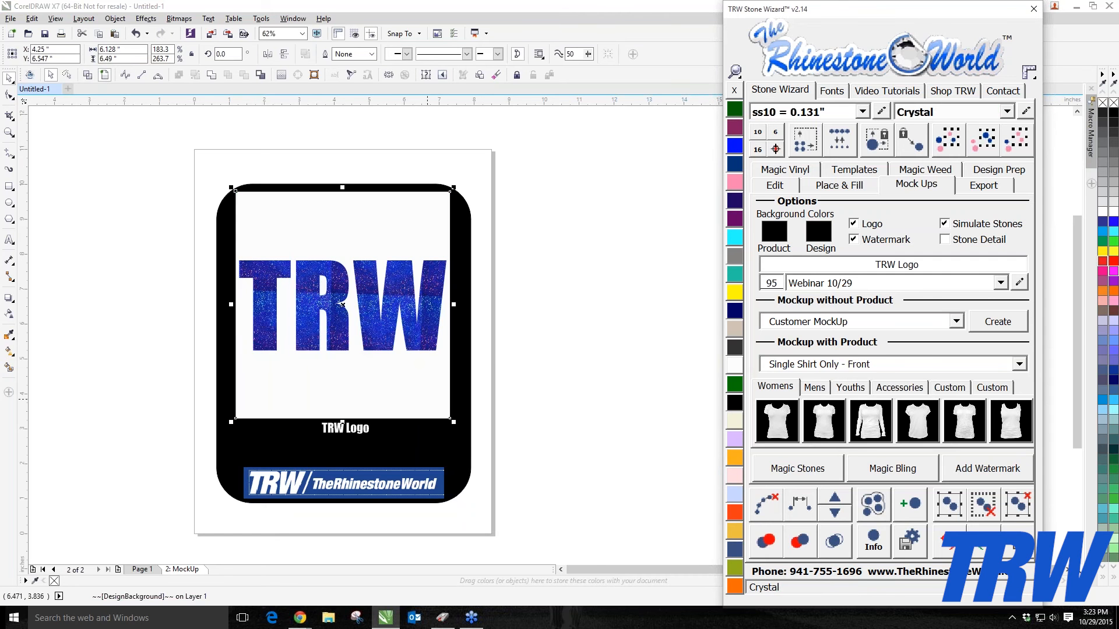
left_click(519, 378)
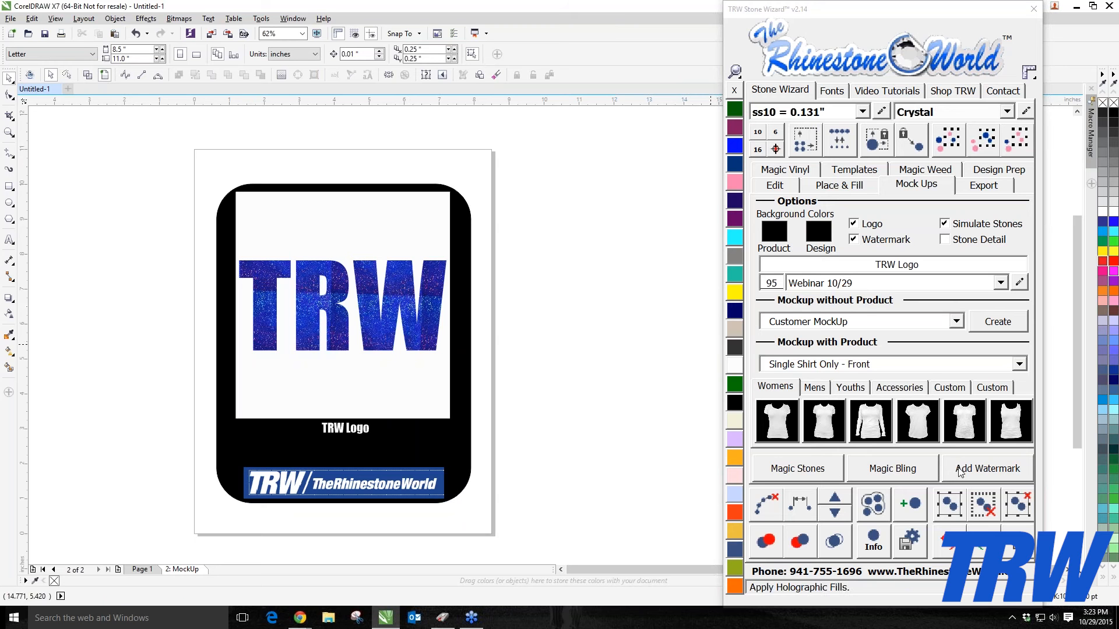
Step: Select the whole mock-up and add a watermark to it
left_click_drag(181, 172, 493, 513)
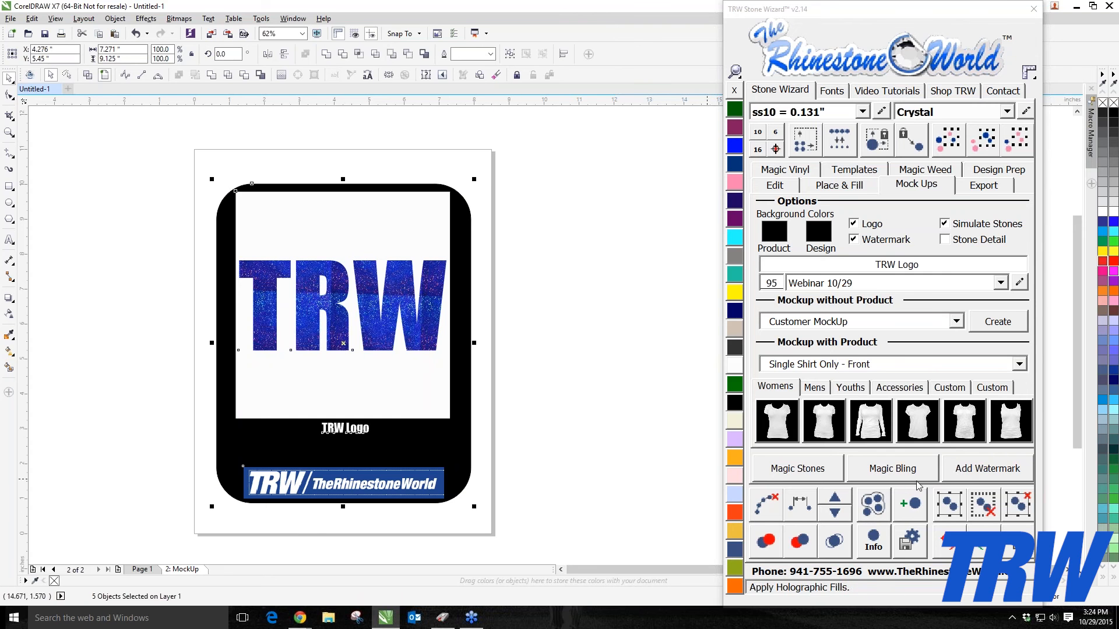
left_click(992, 466)
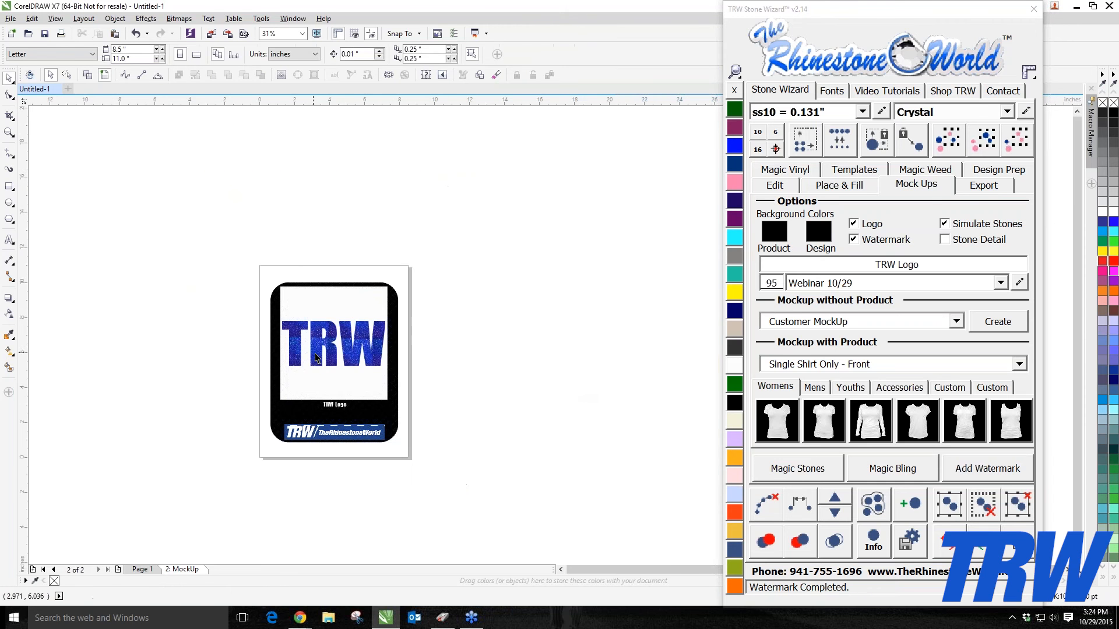
Step: Zoom in to inspect the watermark across the mock-up
scroll(315, 358, "up", 4)
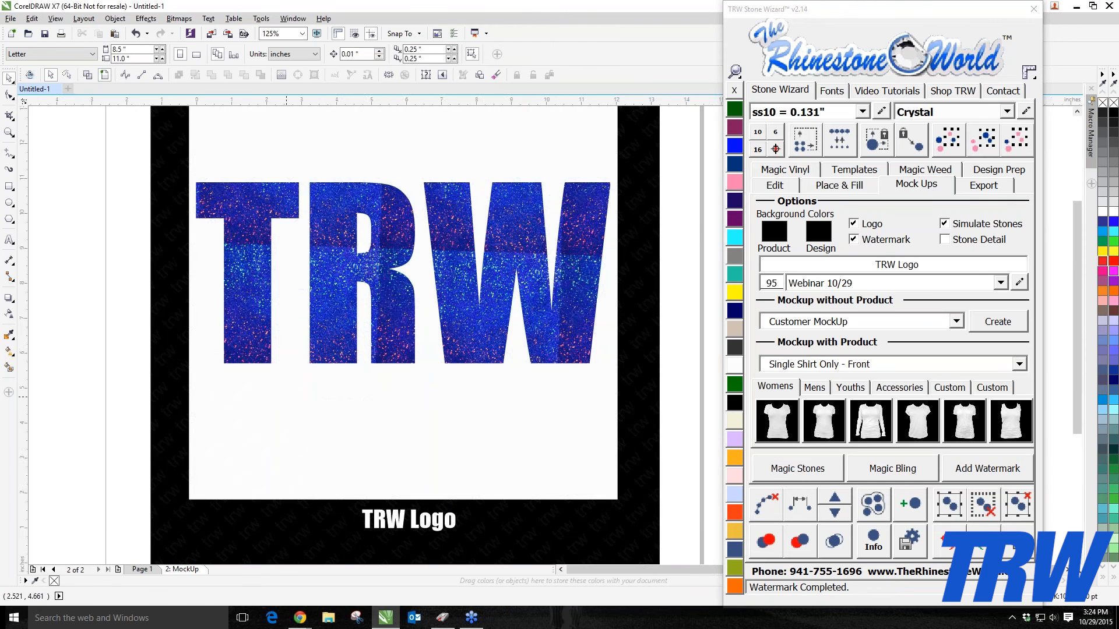
scroll(290, 394, "down", 4)
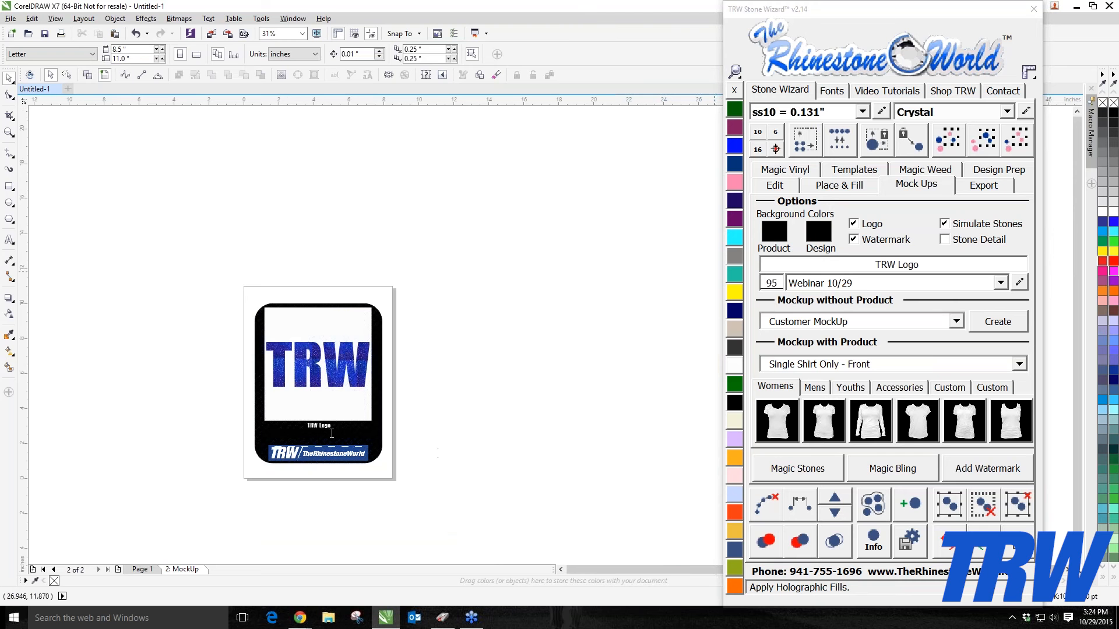
scroll(332, 434, "up", 6)
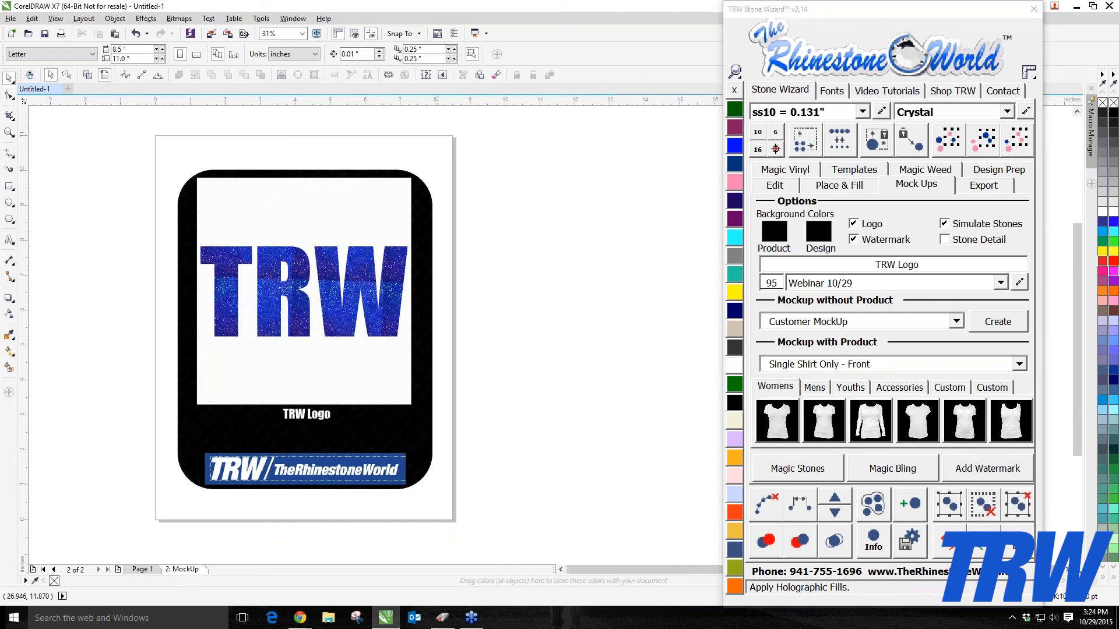
scroll(334, 444, "up", 5)
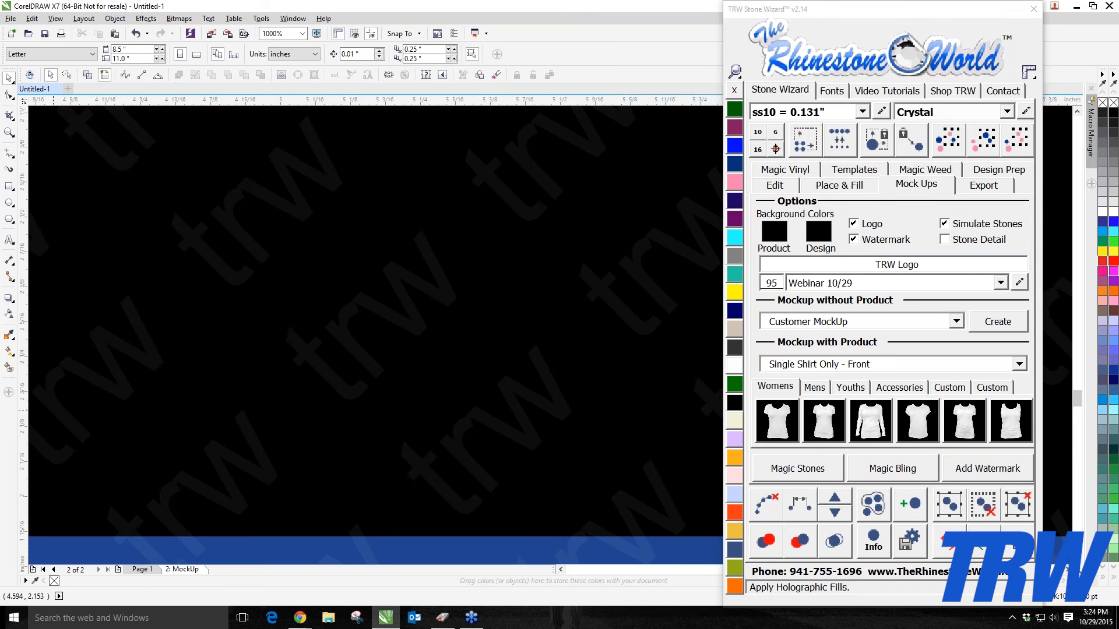
scroll(215, 401, "down", 2)
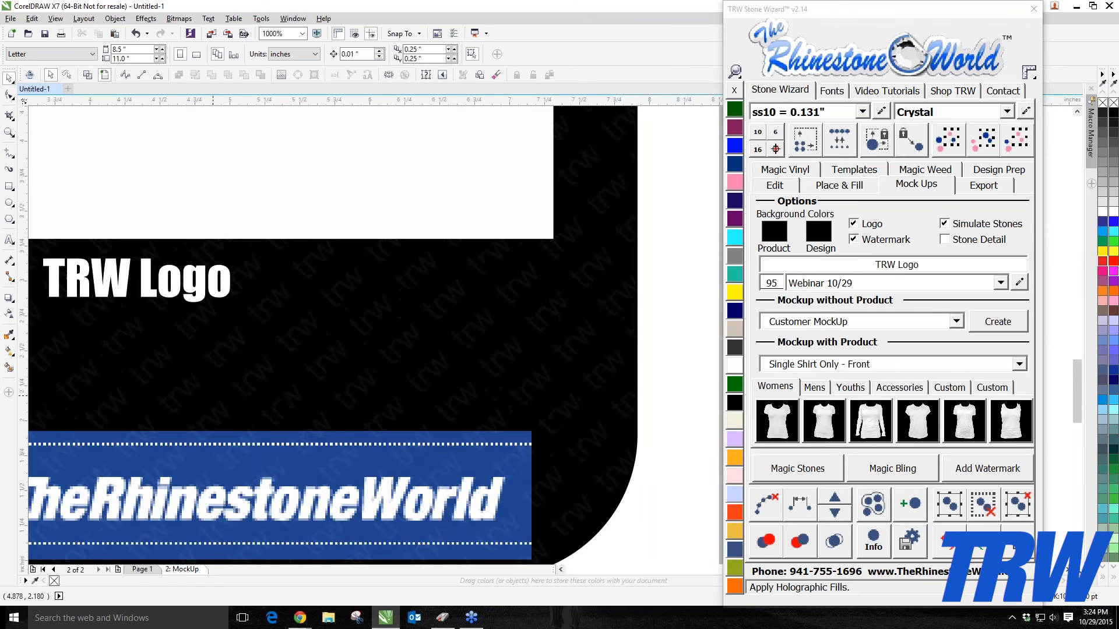
scroll(275, 385, "down", 2)
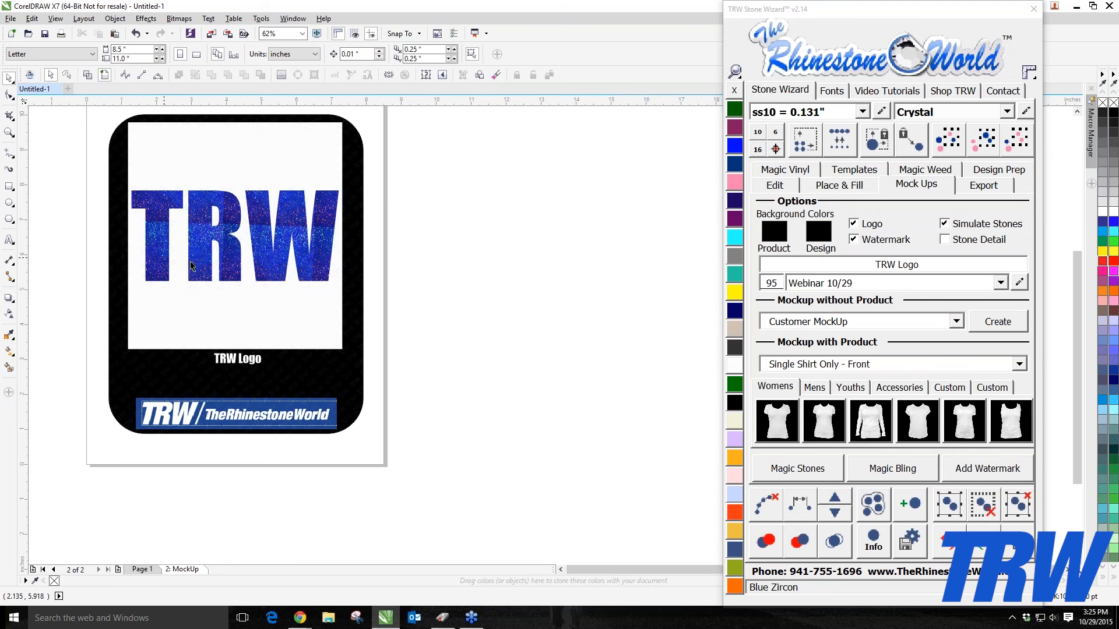
scroll(341, 373, "up", 2)
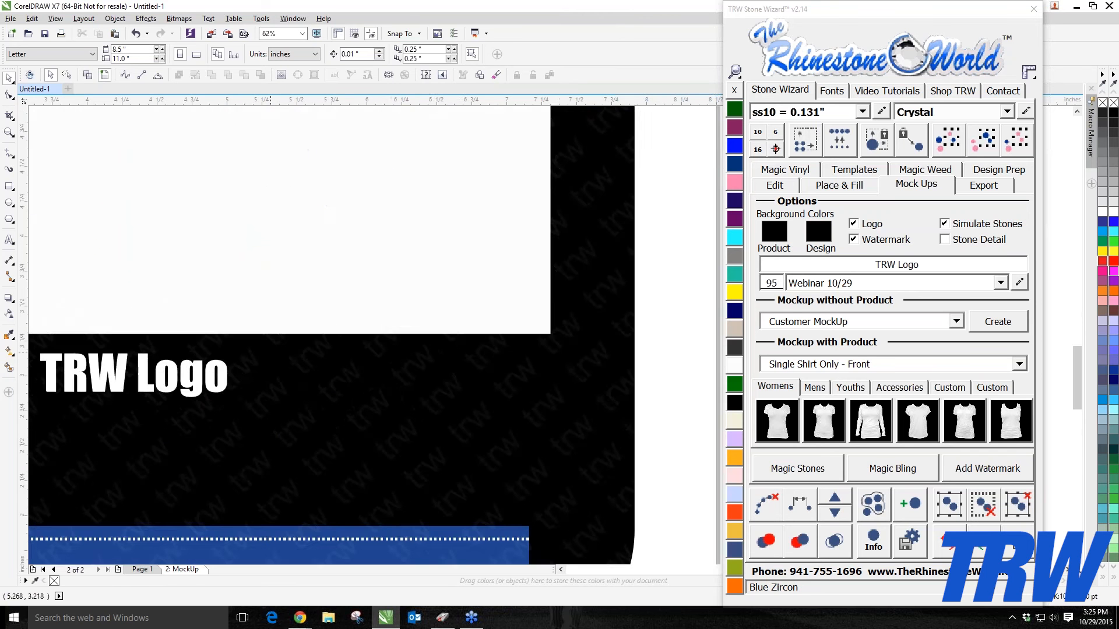
scroll(286, 361, "down", 1)
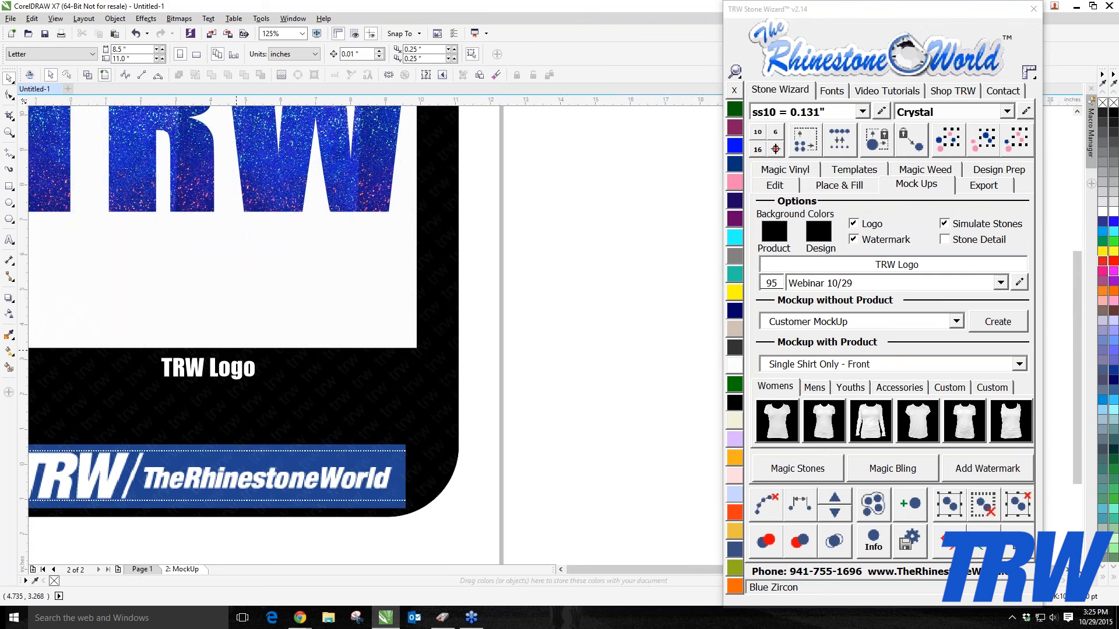
scroll(236, 354, "down", 3)
scroll(156, 269, "up", 2)
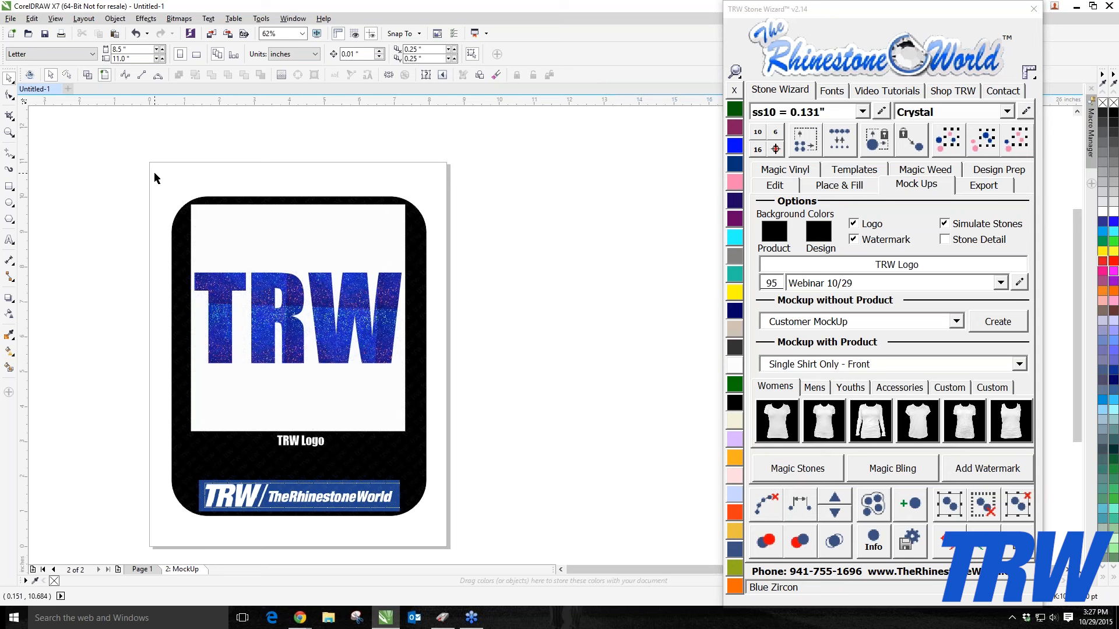
Step: Select and delete the entire mock-up from the page
left_click_drag(154, 175, 490, 544)
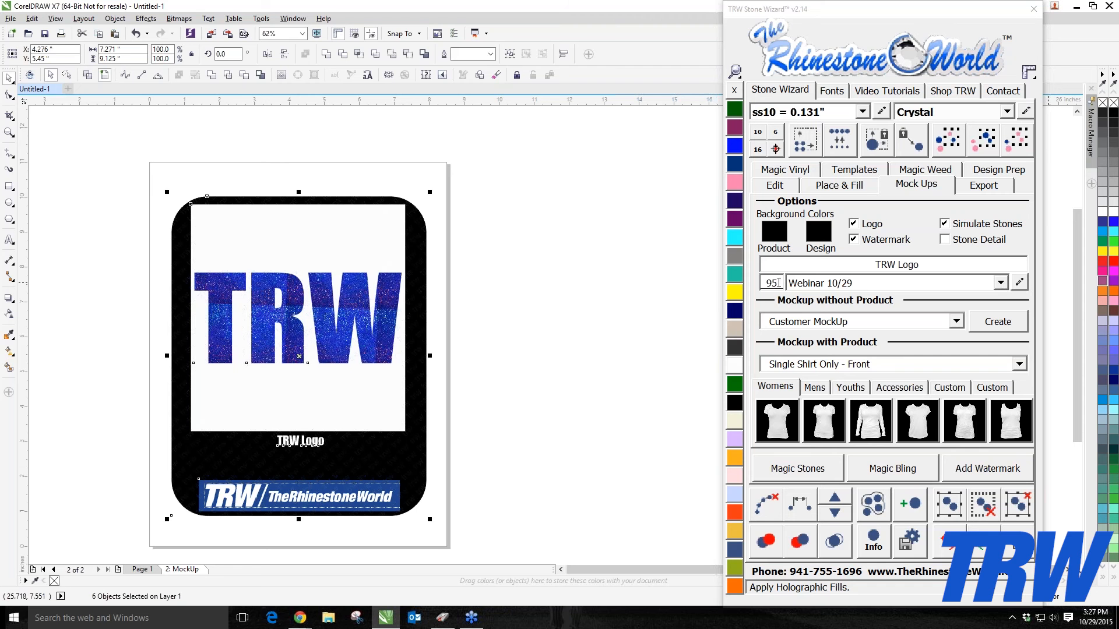
left_click(612, 245)
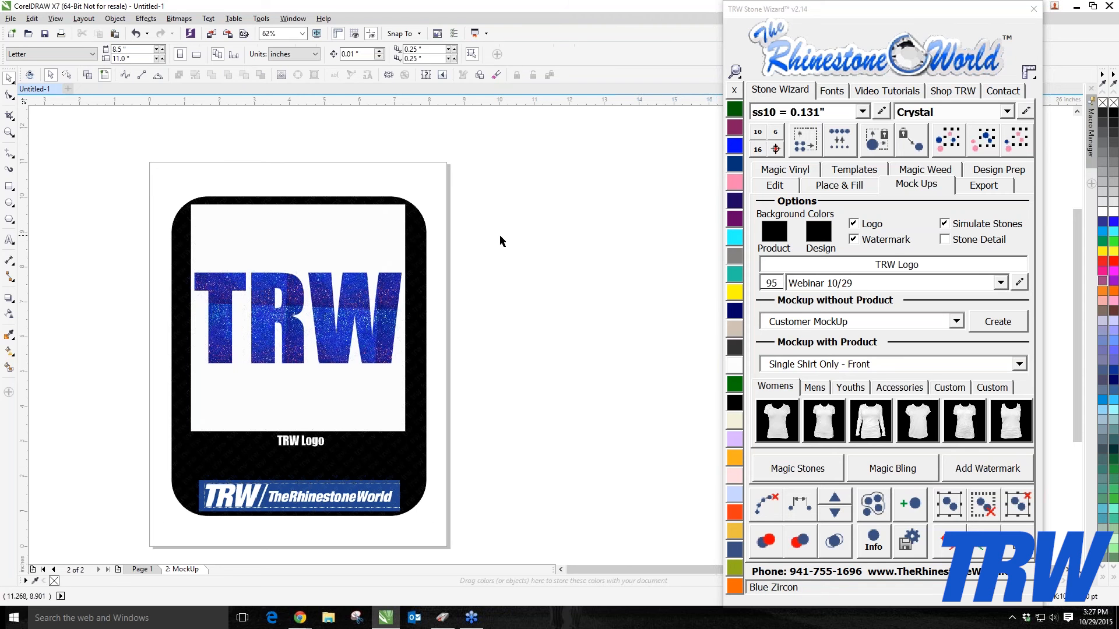
left_click_drag(98, 162, 486, 576)
key("Delete")
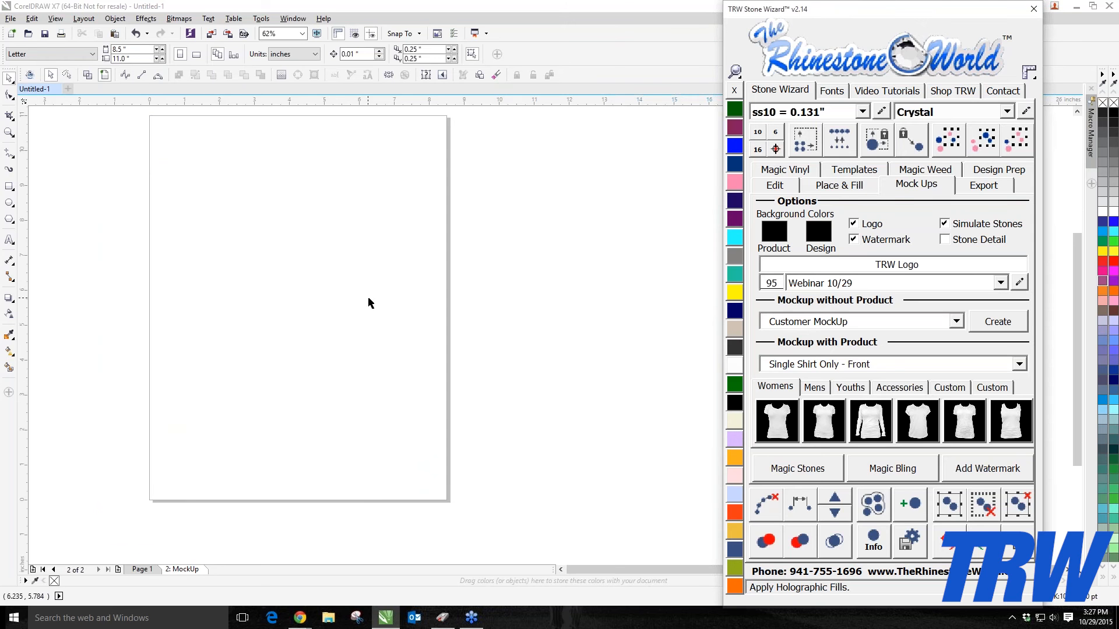
Step: Import the LOVE rhinestone design EPS as editable curves
scroll(368, 303, "down", 1)
scroll(231, 277, "up", 1)
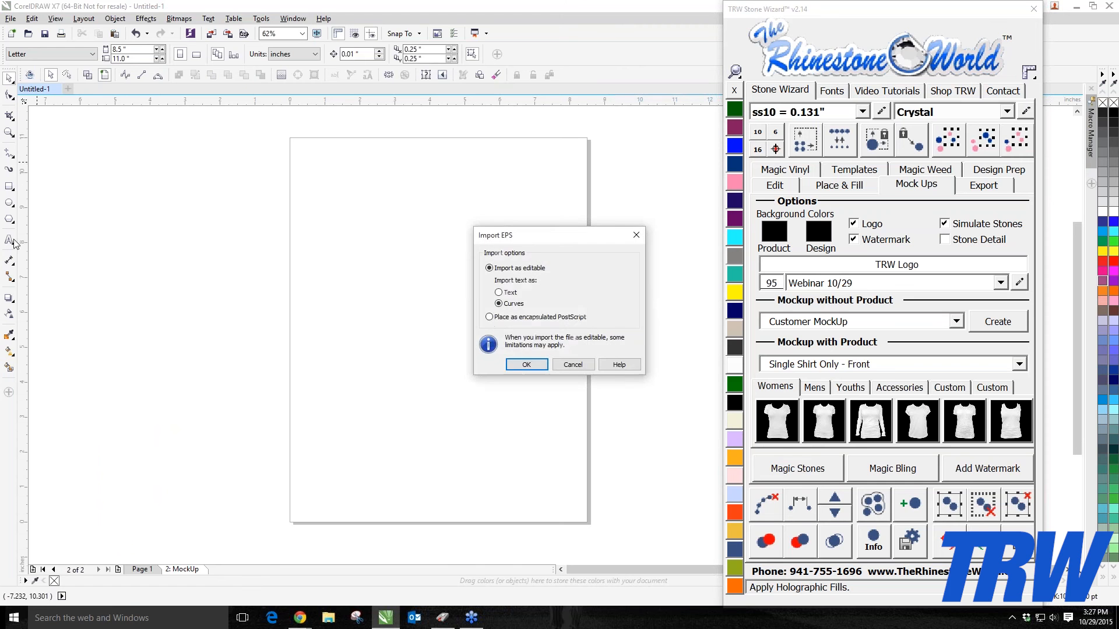
left_click(526, 364)
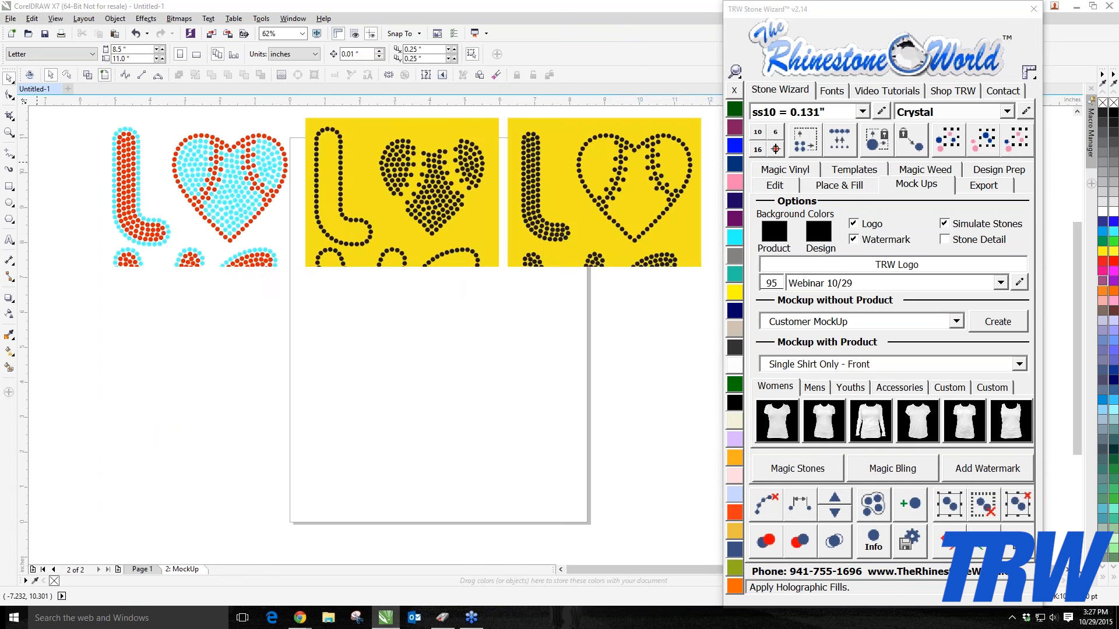
Step: Ungroup the imported artwork and delete the two yellow-background versions
key("F3")
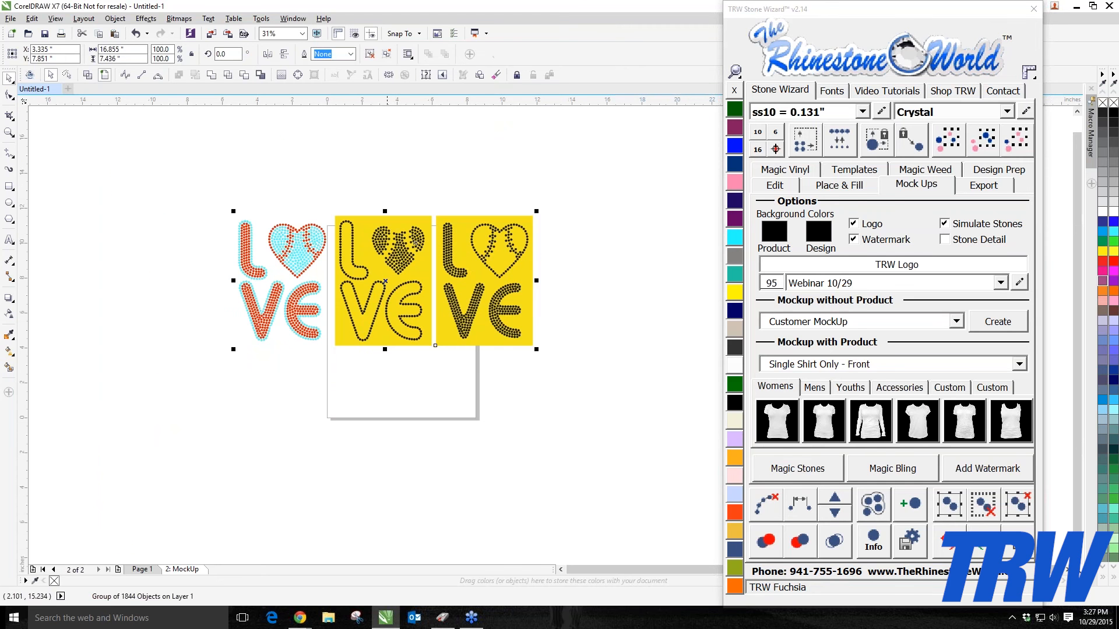
right_click(505, 251)
left_click(555, 311)
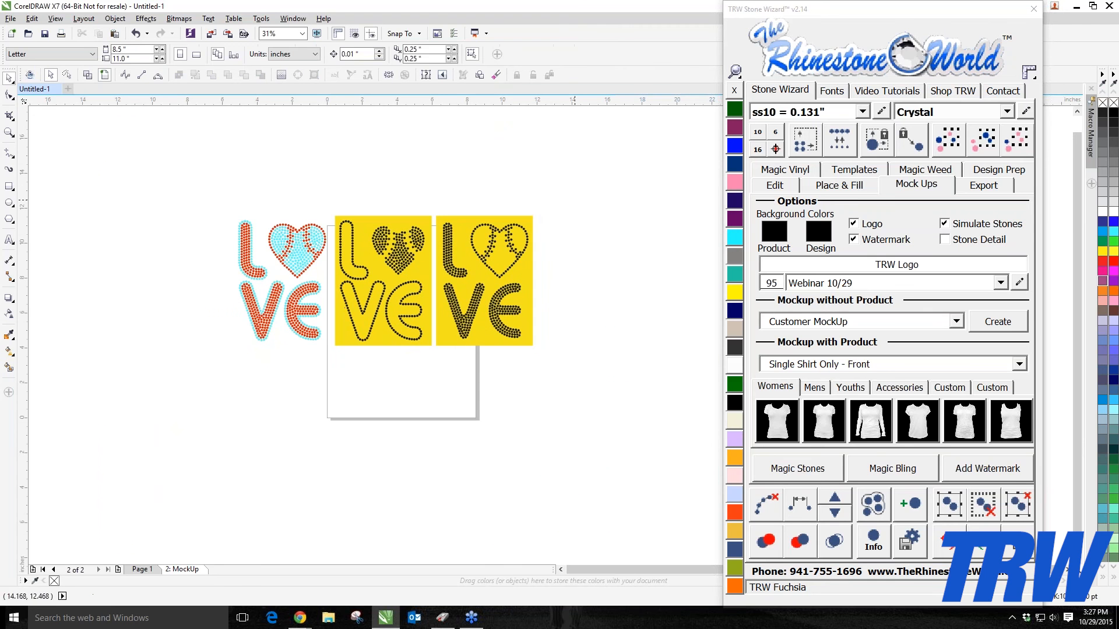
left_click_drag(575, 200, 329, 389)
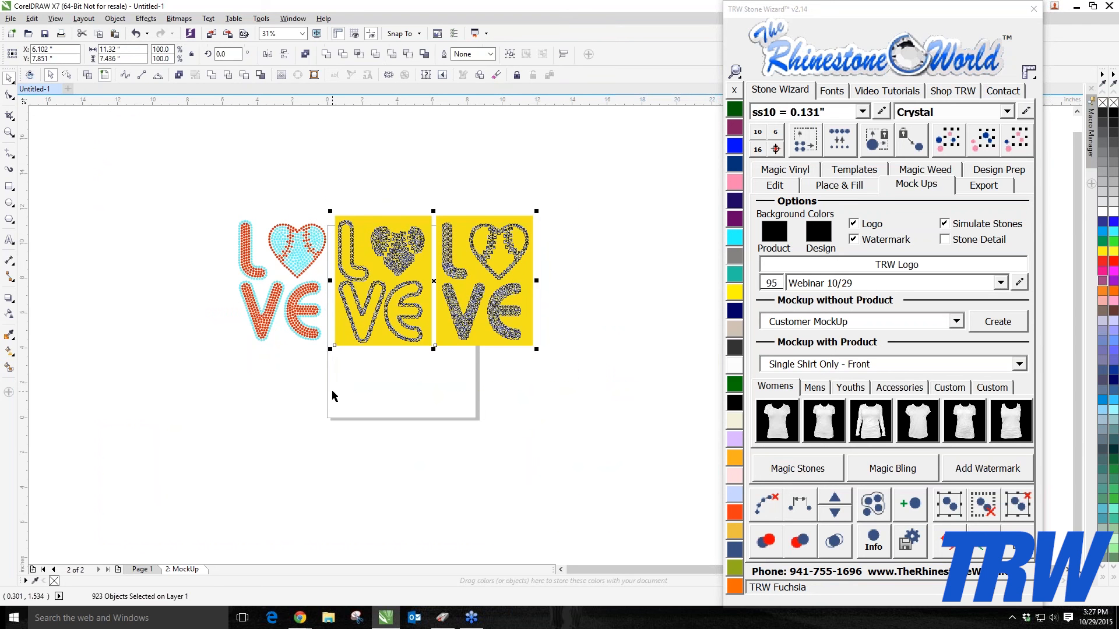
key("Delete")
Step: Move the remaining coloured LOVE design onto the page
left_click_drag(214, 204, 360, 375)
left_click_drag(303, 333, 419, 357)
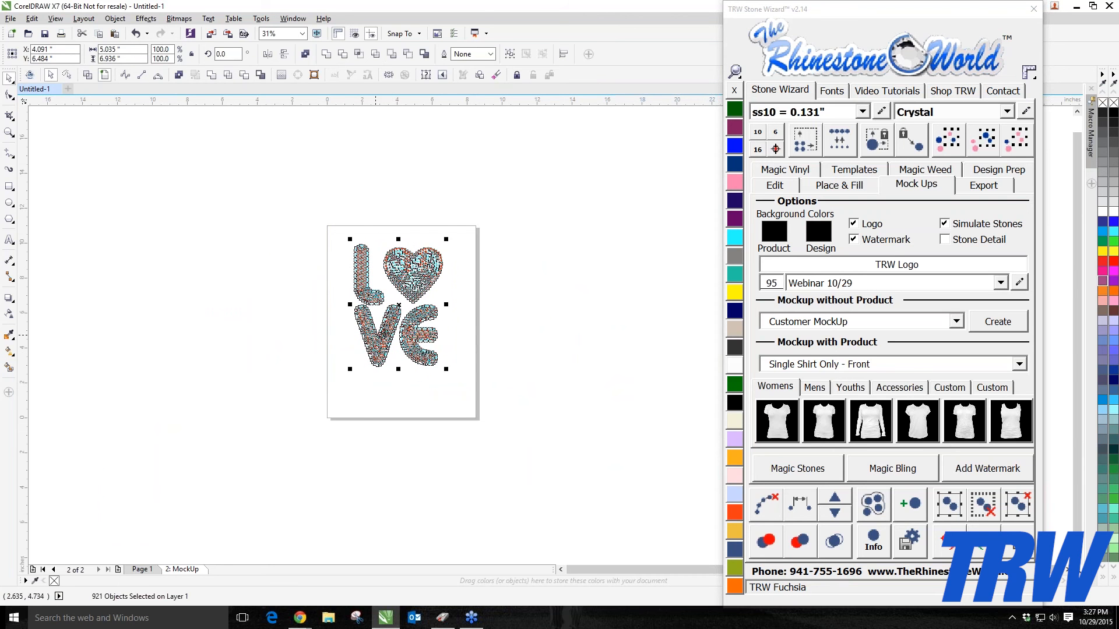
scroll(406, 306, "up", 2)
left_click(295, 319)
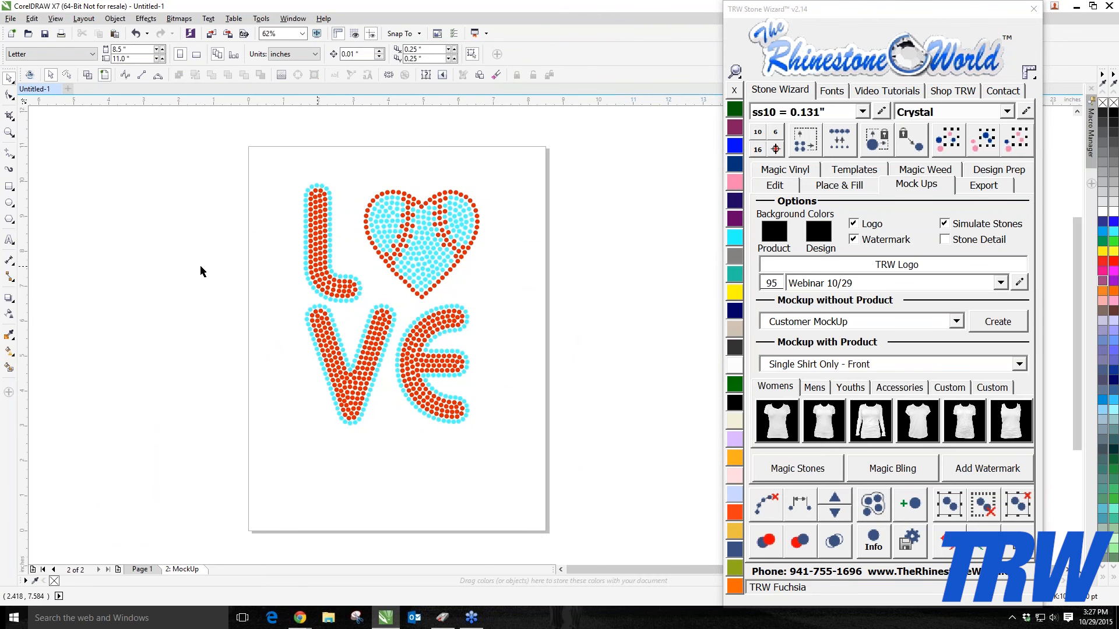
Step: Select the LOVE design to examine its stones at closer zoom
left_click_drag(231, 171, 568, 470)
scroll(486, 408, "down", 1)
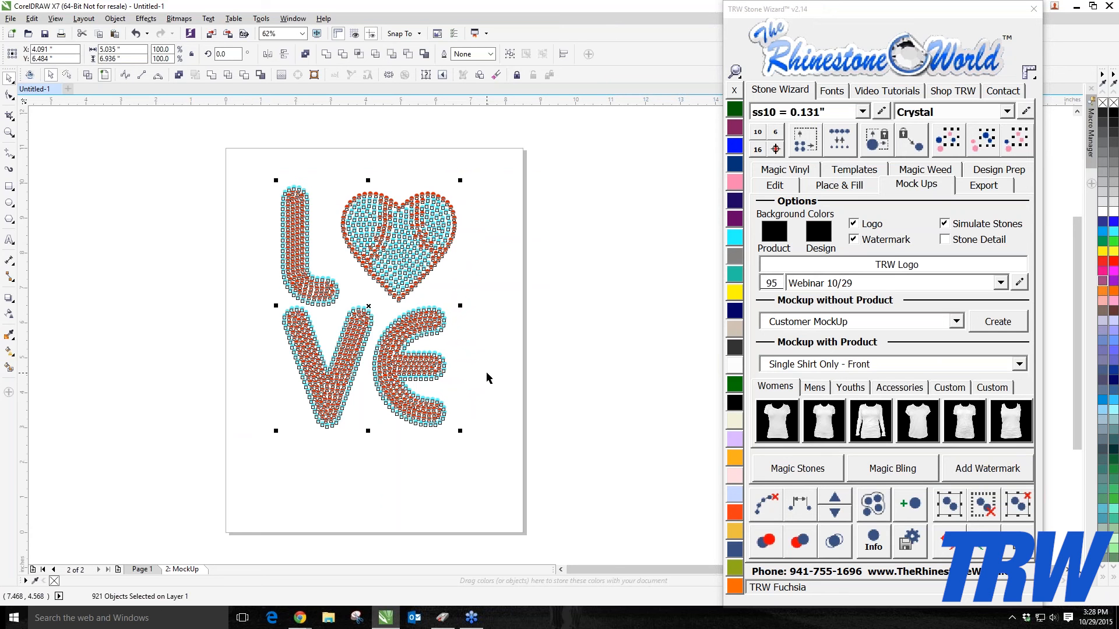
left_click(487, 377)
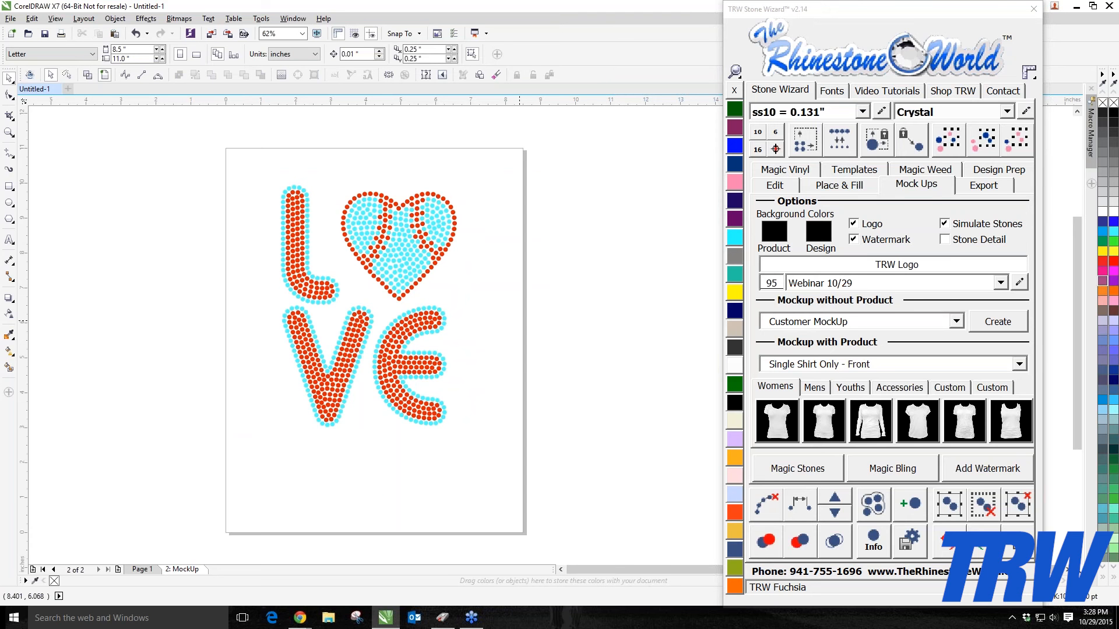
left_click_drag(240, 164, 479, 443)
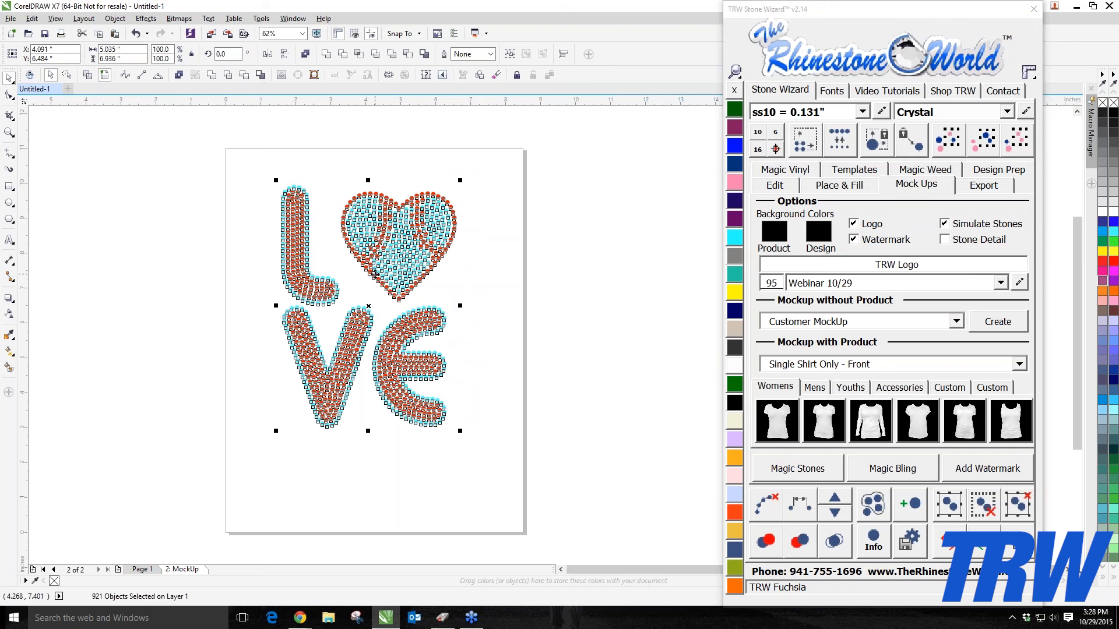
left_click(470, 230)
scroll(444, 229, "down", 1)
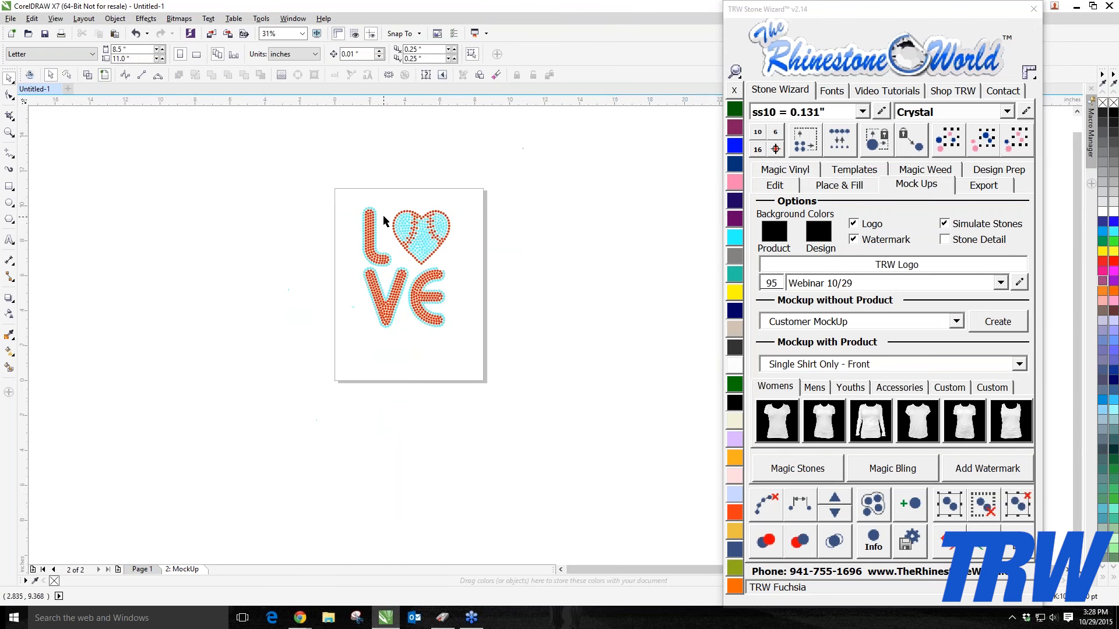
scroll(387, 212, "up", 1)
left_click_drag(277, 150, 584, 475)
left_click(181, 278)
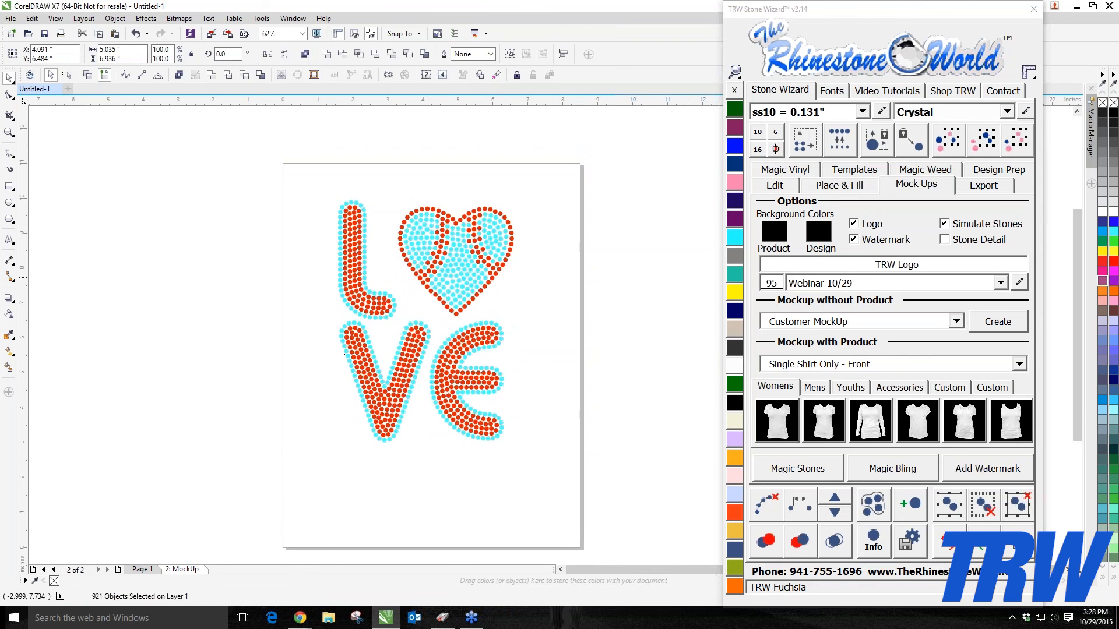
scroll(181, 277, "down", 1)
scroll(229, 285, "up", 1)
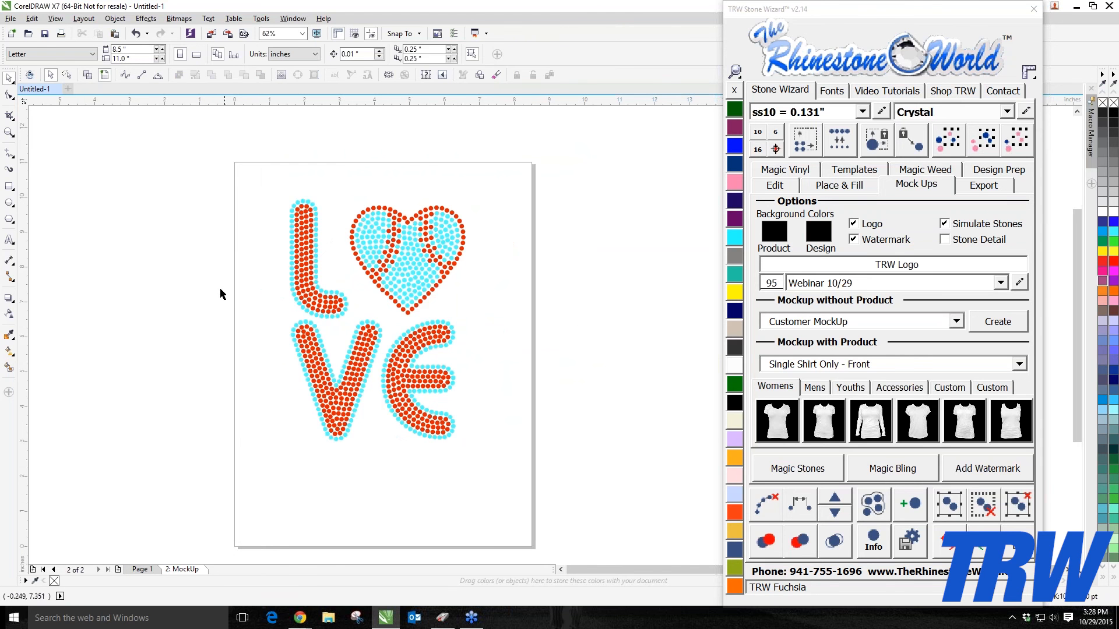
left_click_drag(929, 8, 817, 21)
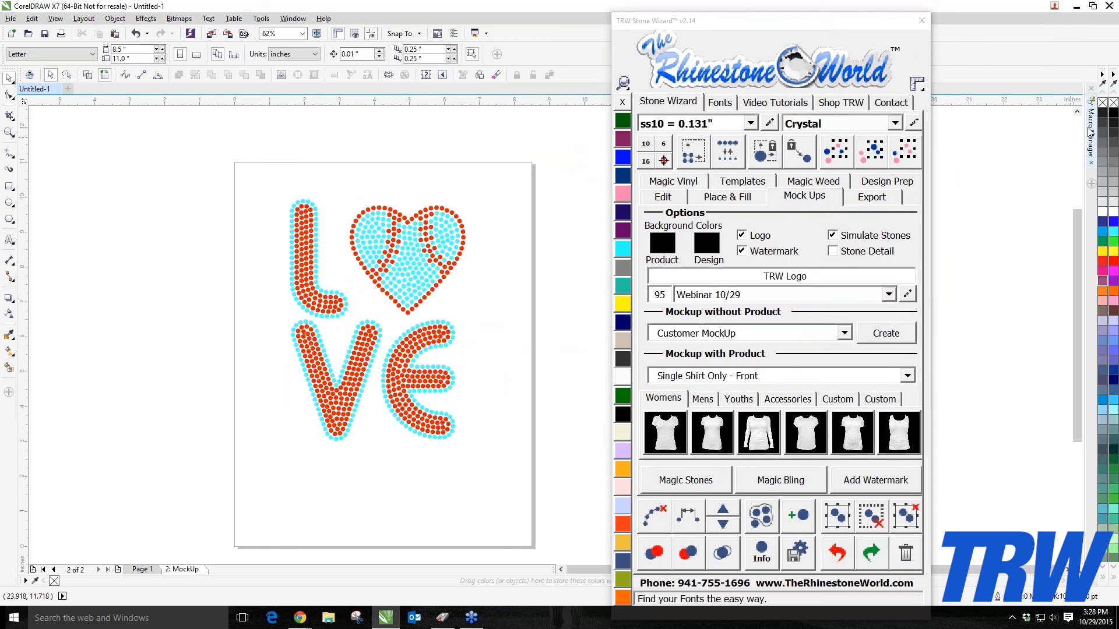
Step: Open the Macro Manager and group all stones of the LOVE design into one object
left_click(1090, 133)
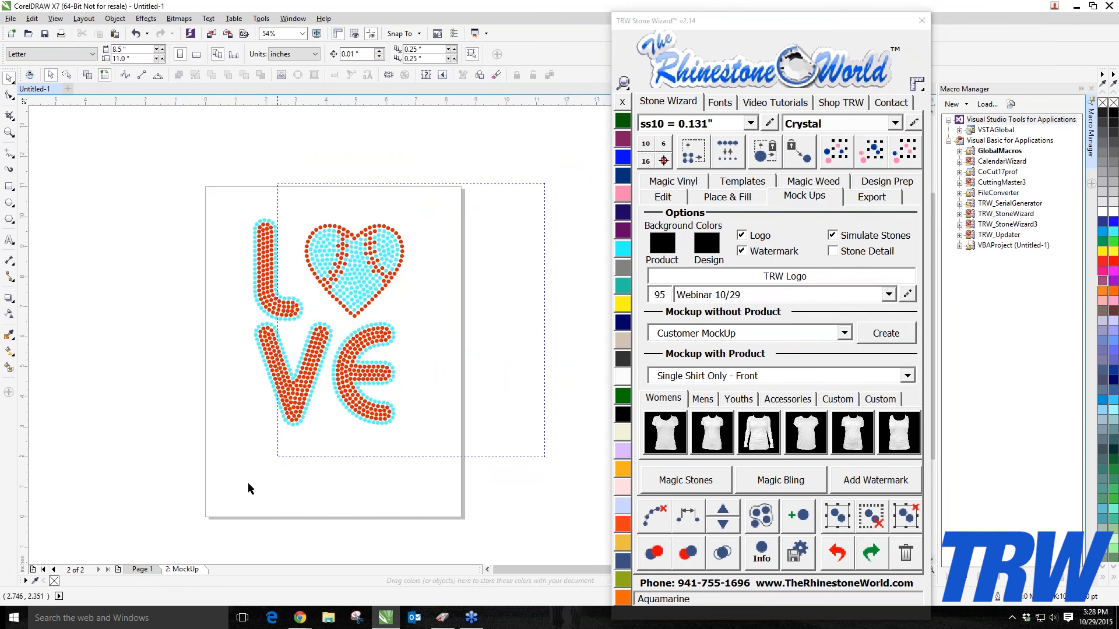
left_click_drag(247, 488, 207, 512)
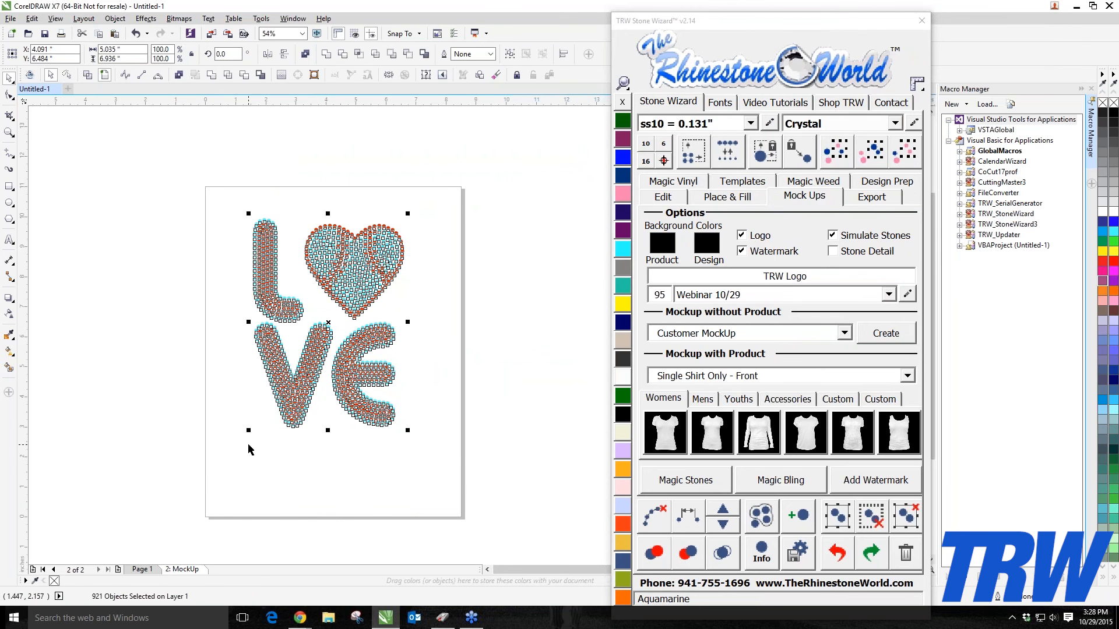
left_click(845, 518)
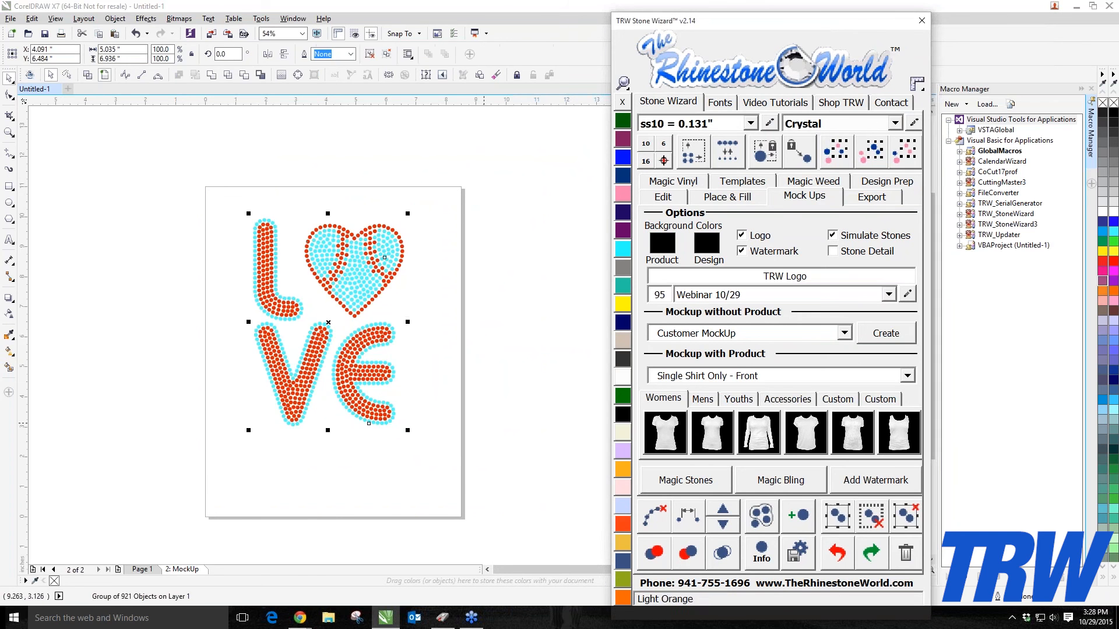
Step: Launch the StoneWizard v3.0 macro from the TRW_StoneWizard3 project in the Macro Manager
double_click(997, 224)
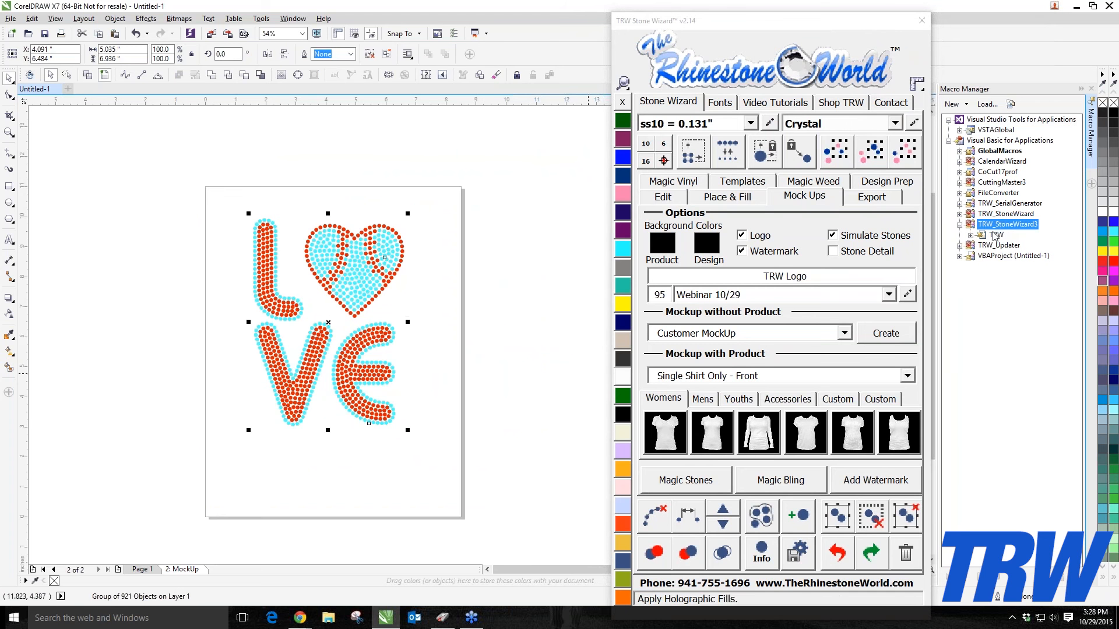
double_click(995, 235)
left_click(1003, 245)
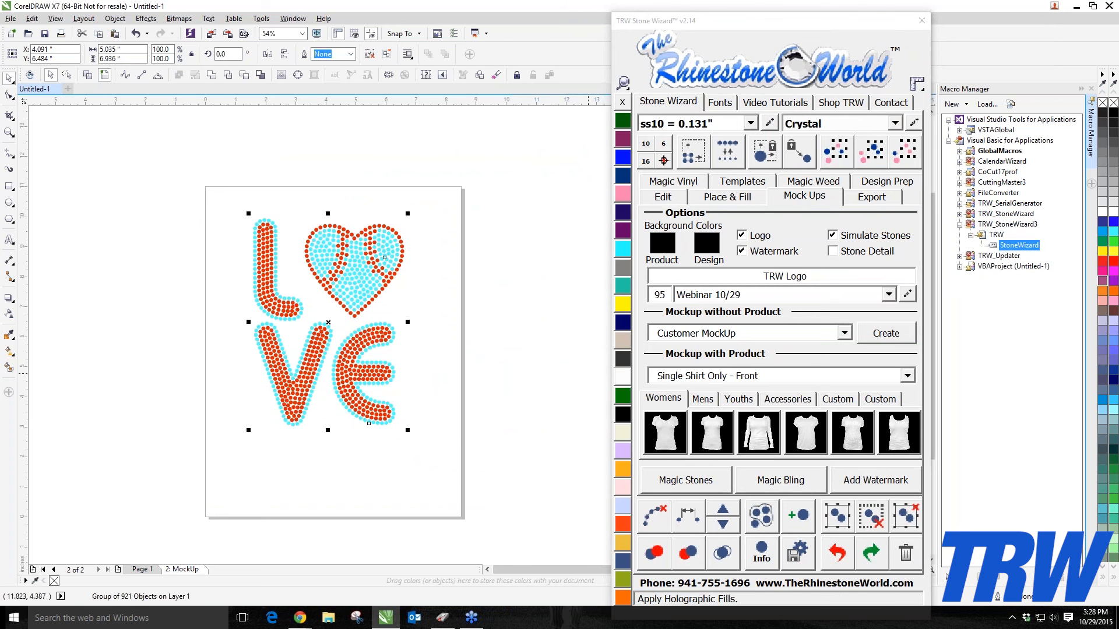
double_click(993, 245)
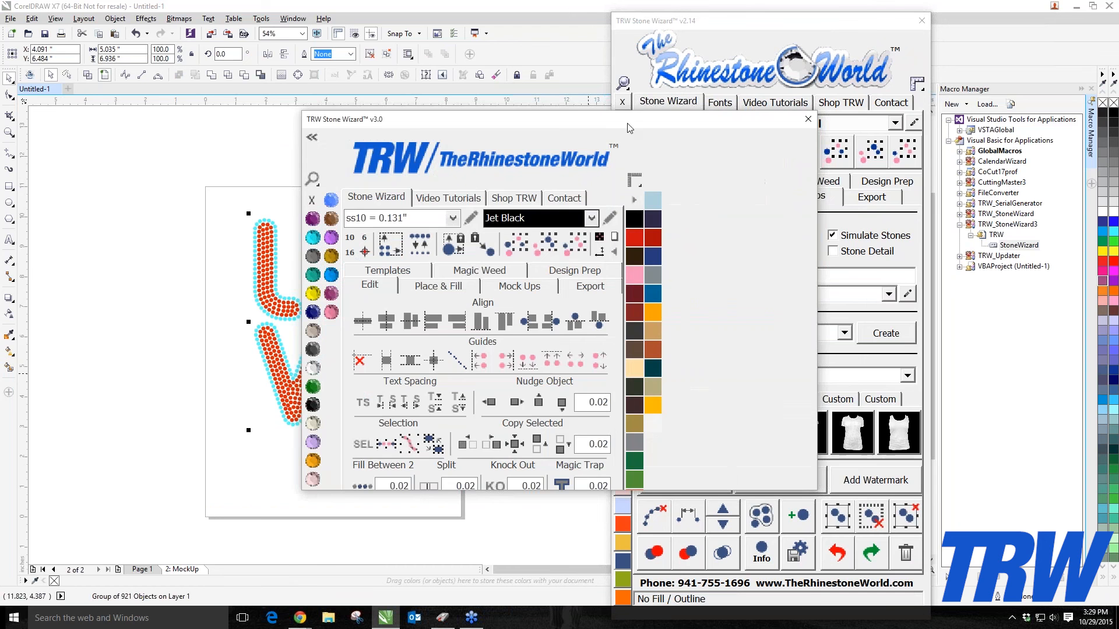
left_click_drag(629, 127, 904, 134)
left_click(427, 461)
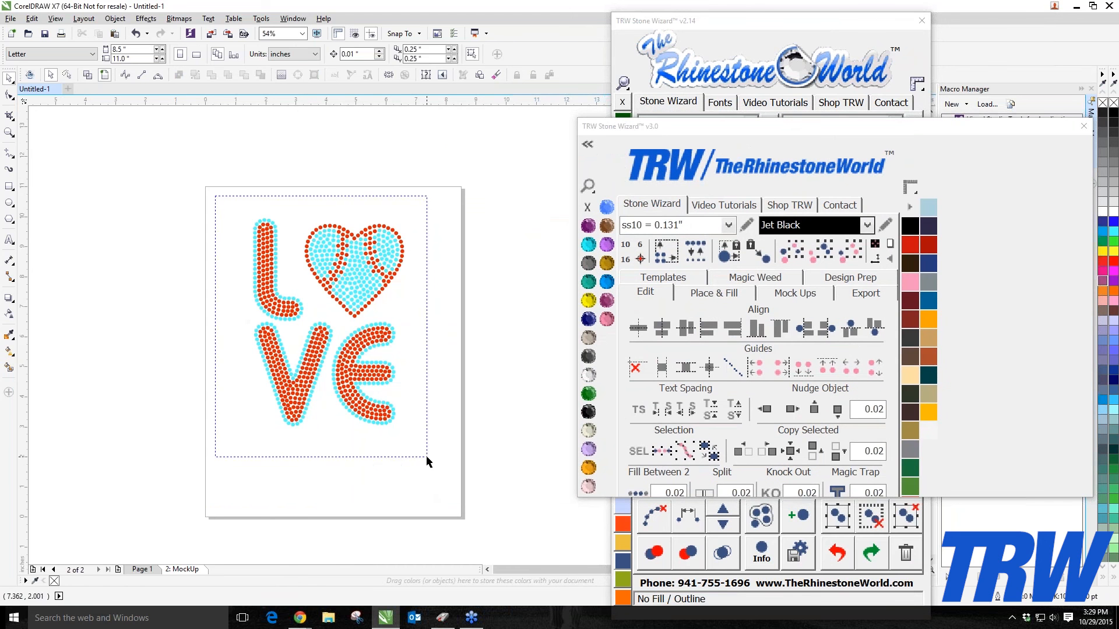
Step: Move the grouped LOVE design above the page, leaving the page empty, and close the v3.0 wizard window
left_click_drag(215, 196, 427, 457)
left_click_drag(351, 392, 348, 304)
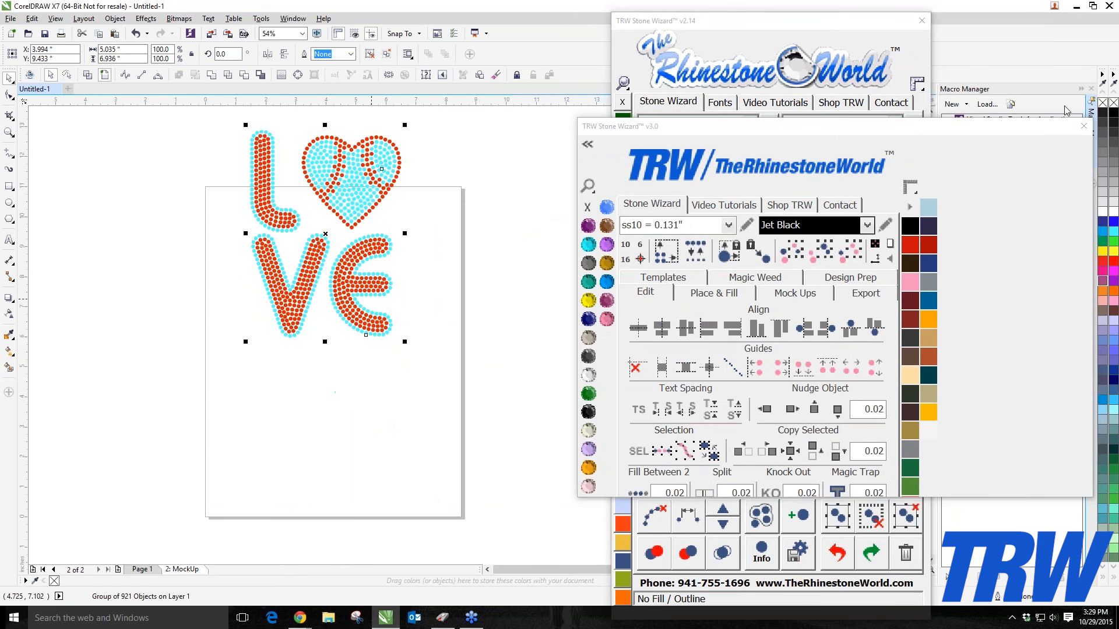
left_click(1084, 126)
scroll(402, 239, "down", 2)
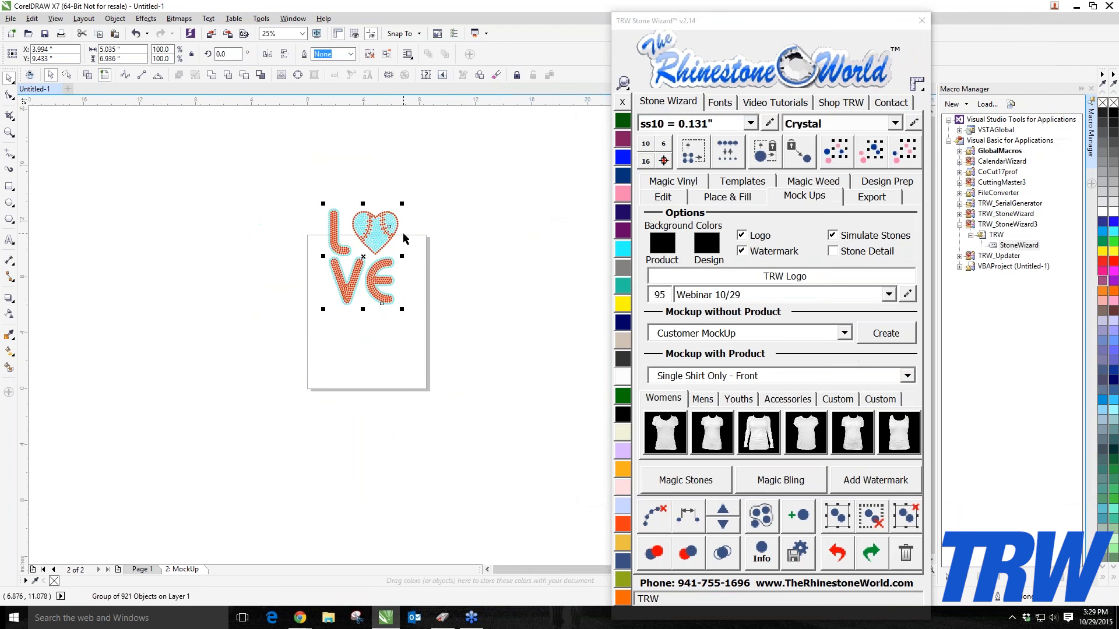
left_click_drag(371, 245, 374, 181)
left_click(374, 267)
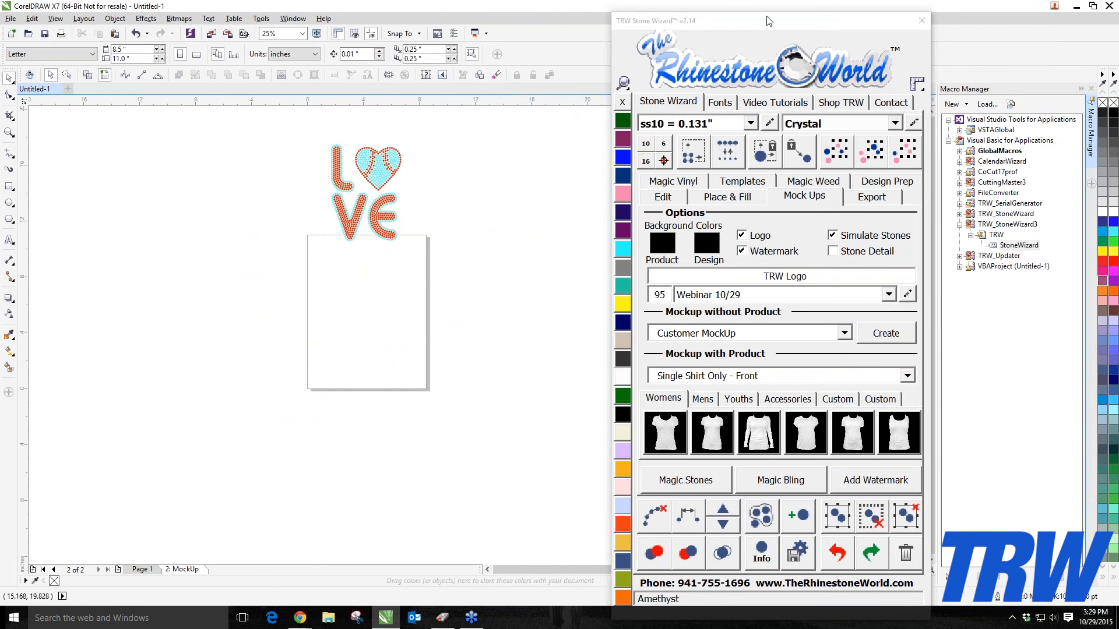
left_click_drag(769, 21, 906, 15)
scroll(341, 249, "up", 2)
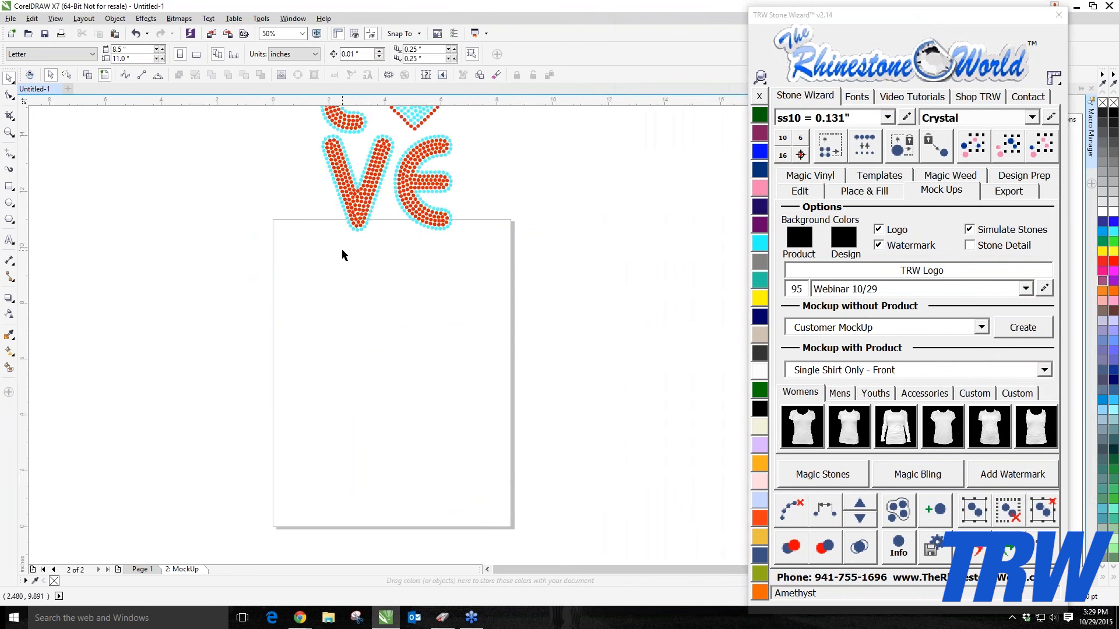
scroll(342, 247, "down", 2)
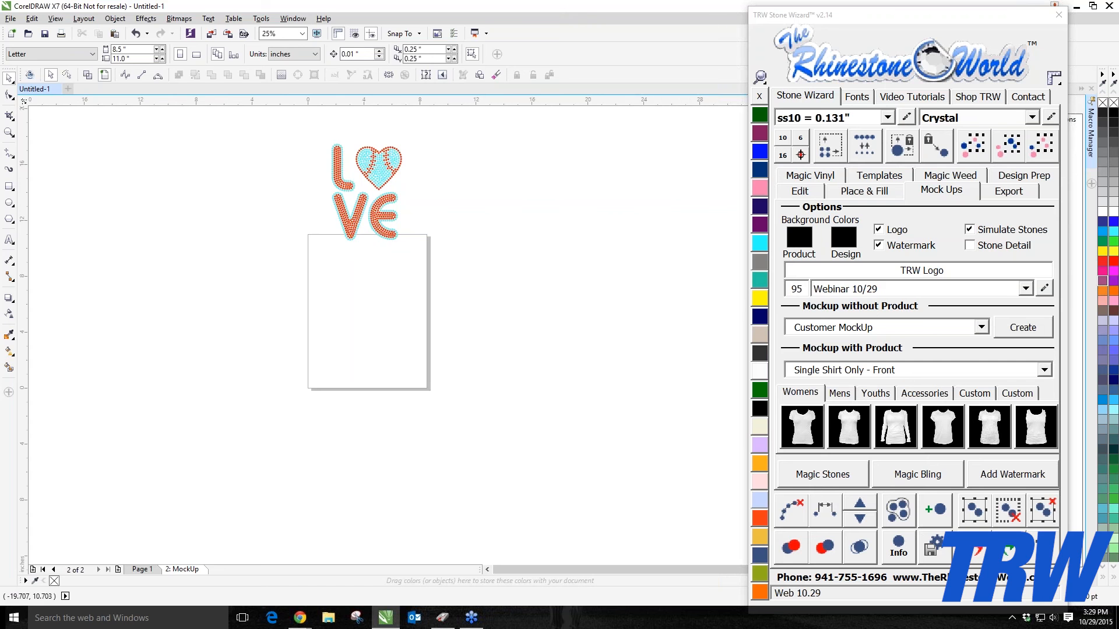
Step: Add an artistic text object reading 24 in the lower part of the page
left_click(9, 240)
left_click(348, 354)
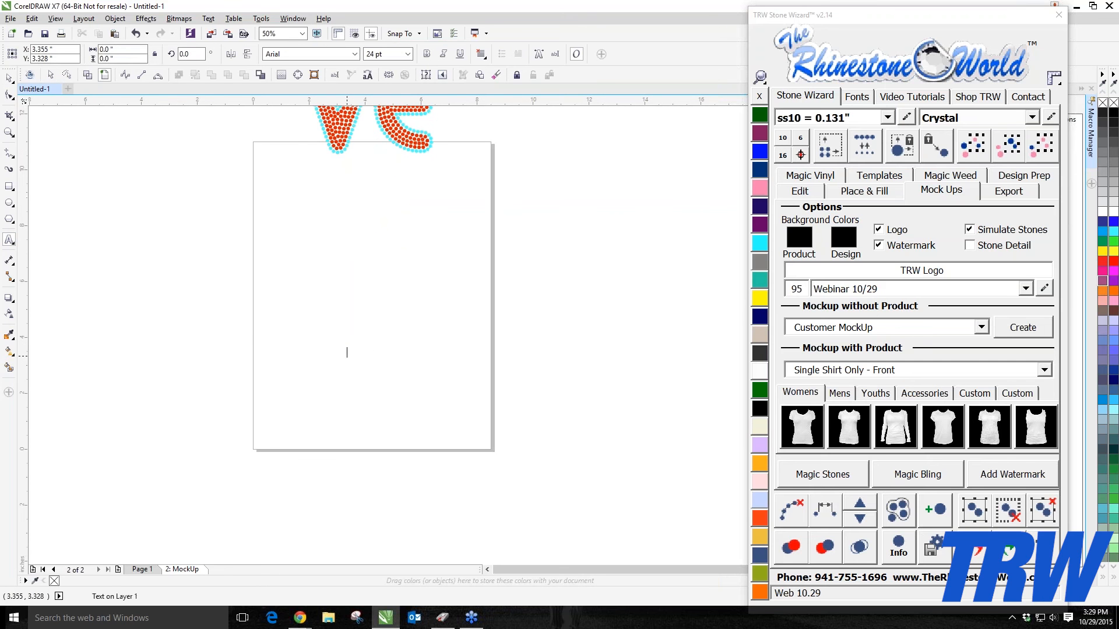
type("@$")
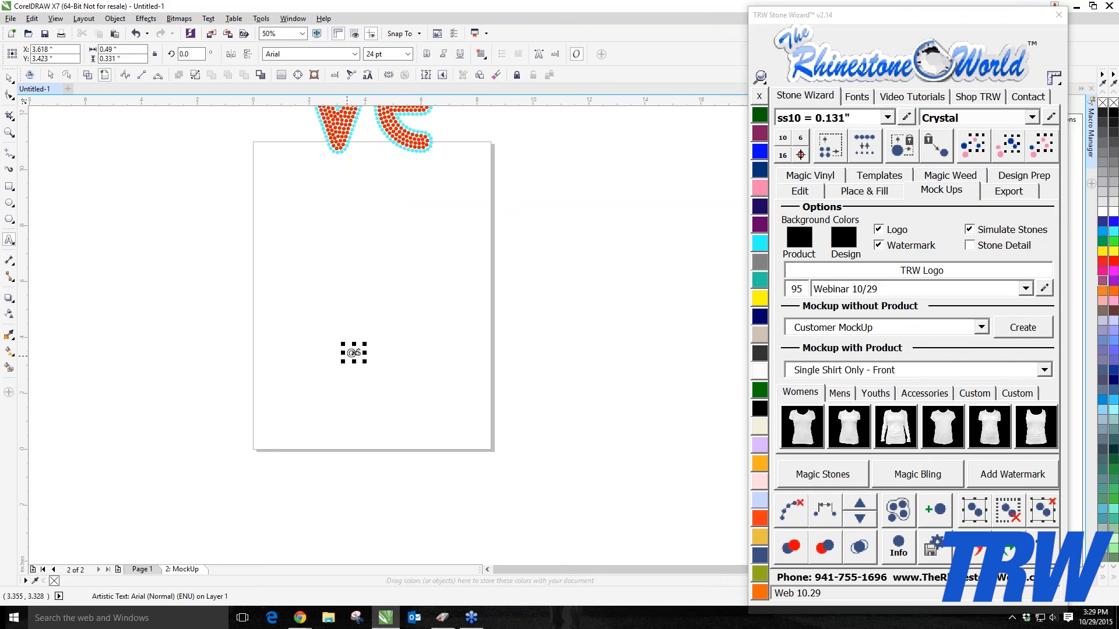
key("BackSpace")
key("BackSpace")
type("24")
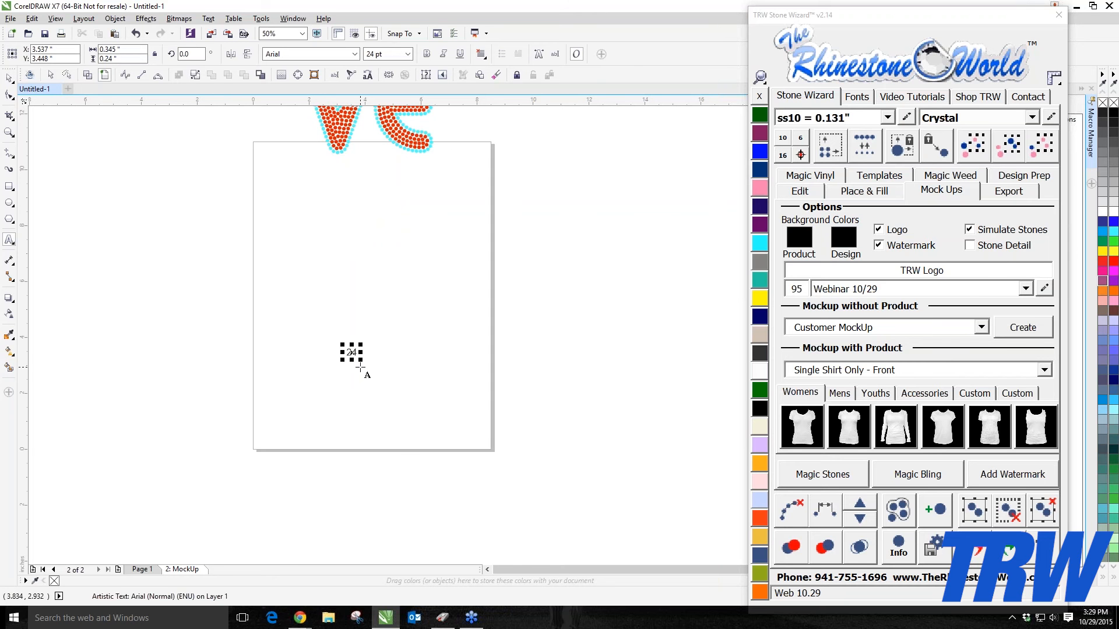
Step: Enlarge the 24 text and set its font to Impact using the wizard's font finder
left_click_drag(361, 360, 526, 478)
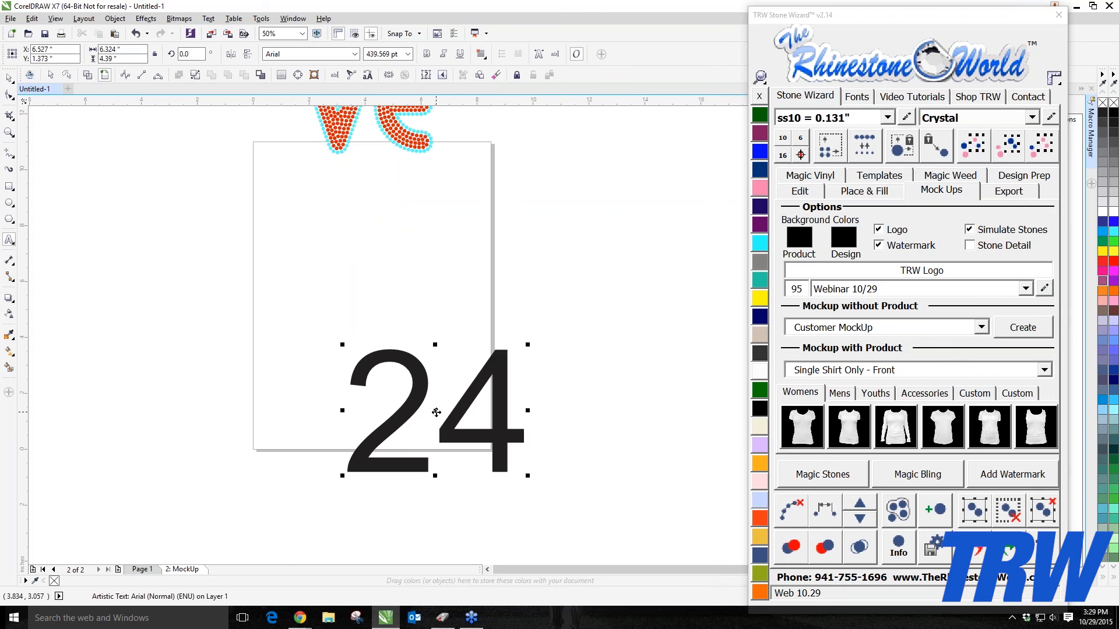
left_click_drag(436, 411, 377, 382)
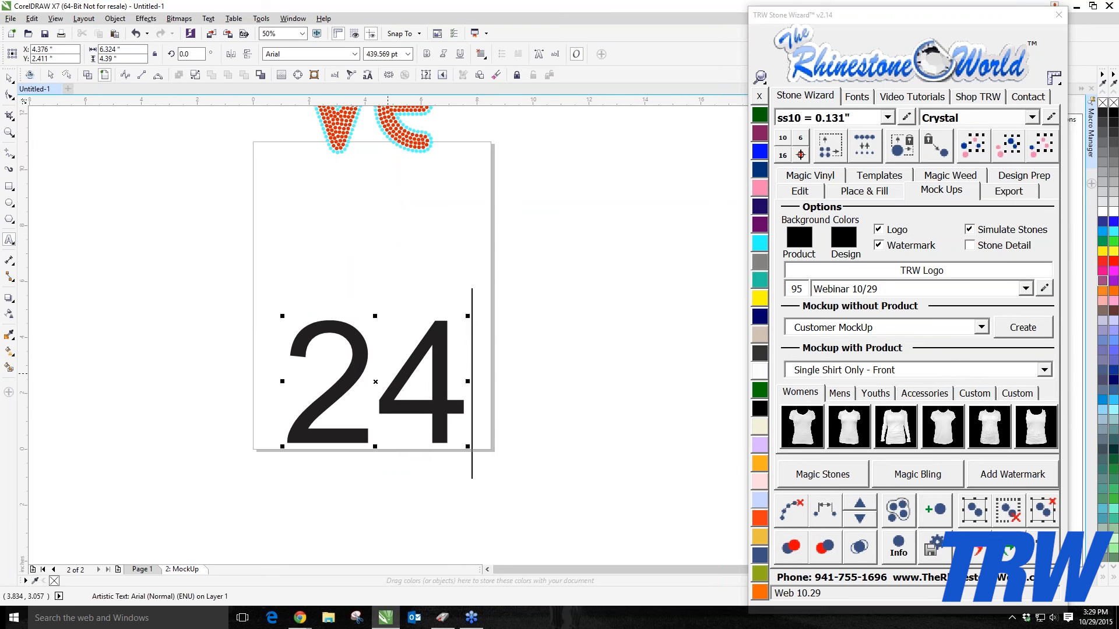
left_click(856, 97)
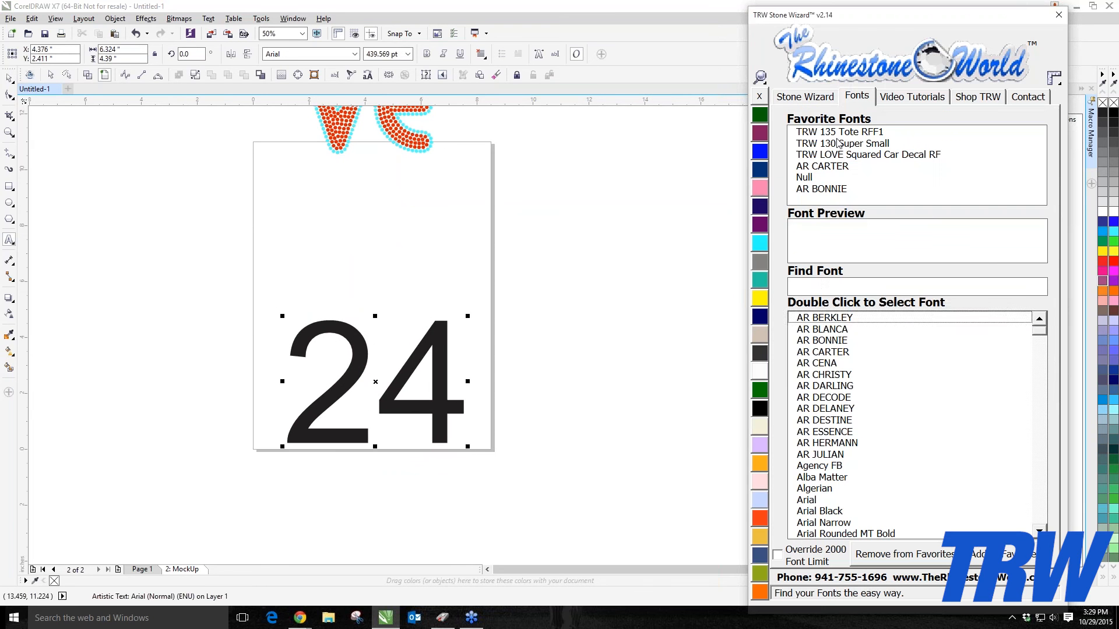
left_click(820, 284)
type("impac")
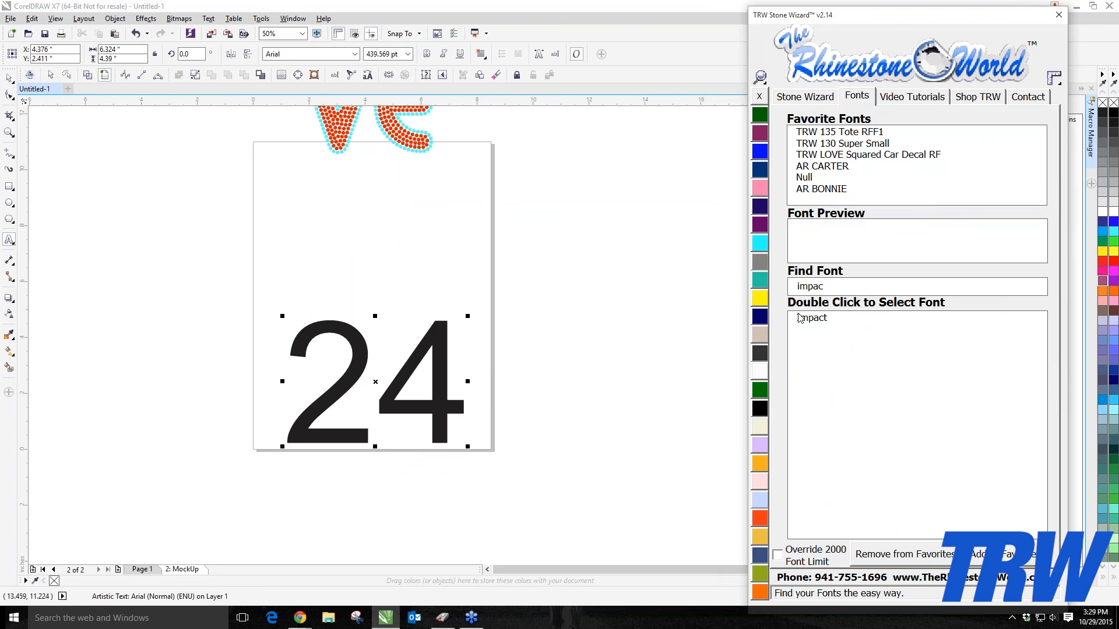
double_click(813, 320)
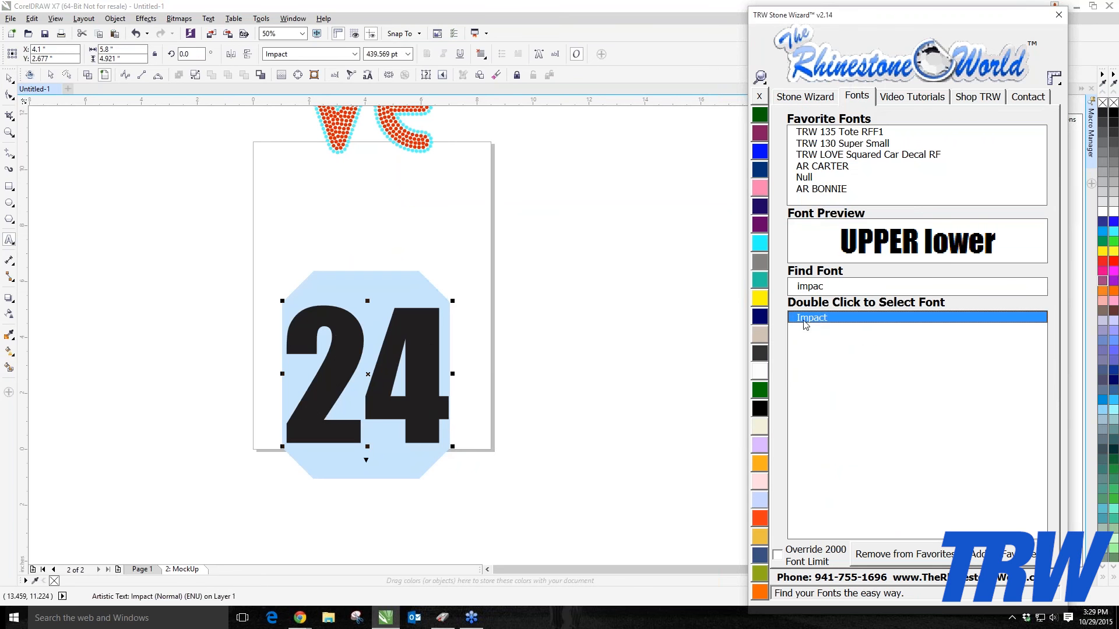
Step: Scale the 24 up to fill the lower half of the page and centre it
left_click(8, 81)
left_click_drag(326, 377, 336, 385)
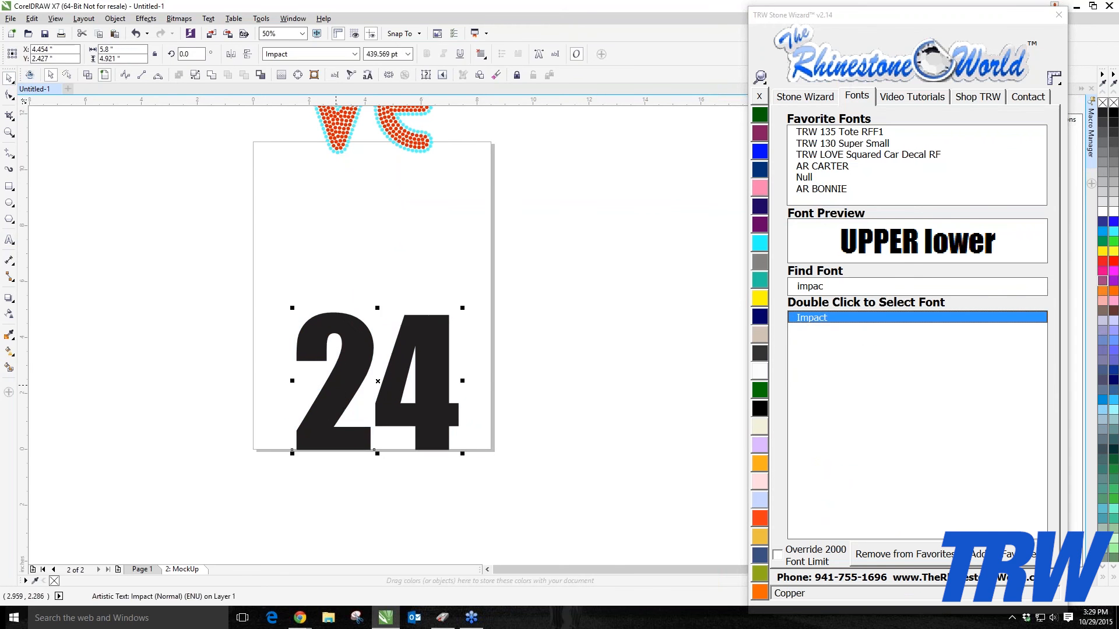
scroll(294, 309, "down", 1)
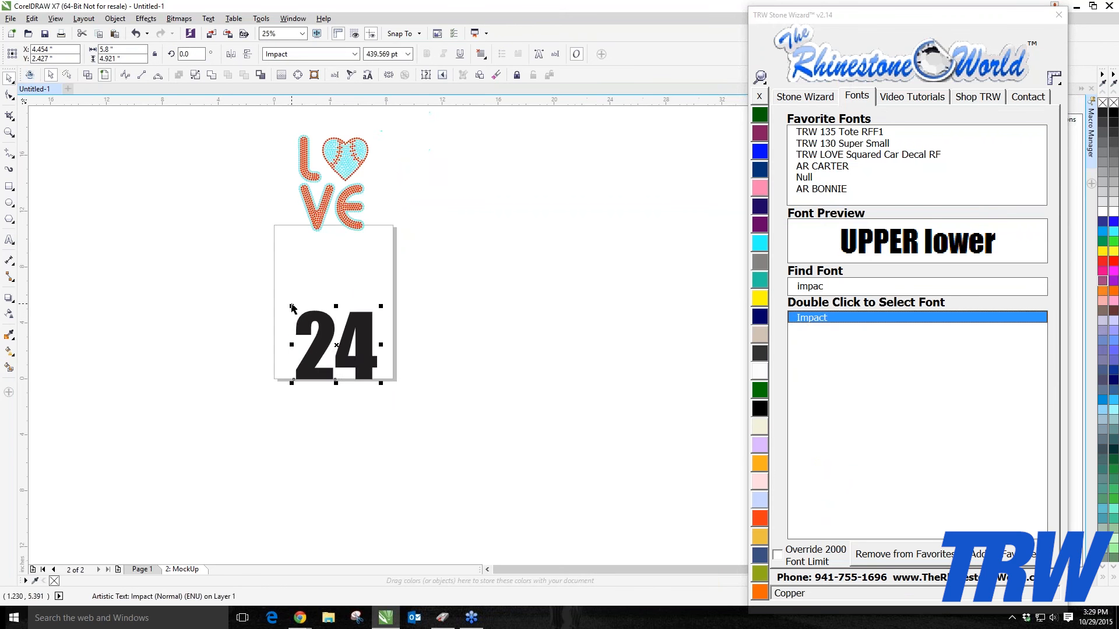
left_click_drag(290, 309, 249, 244)
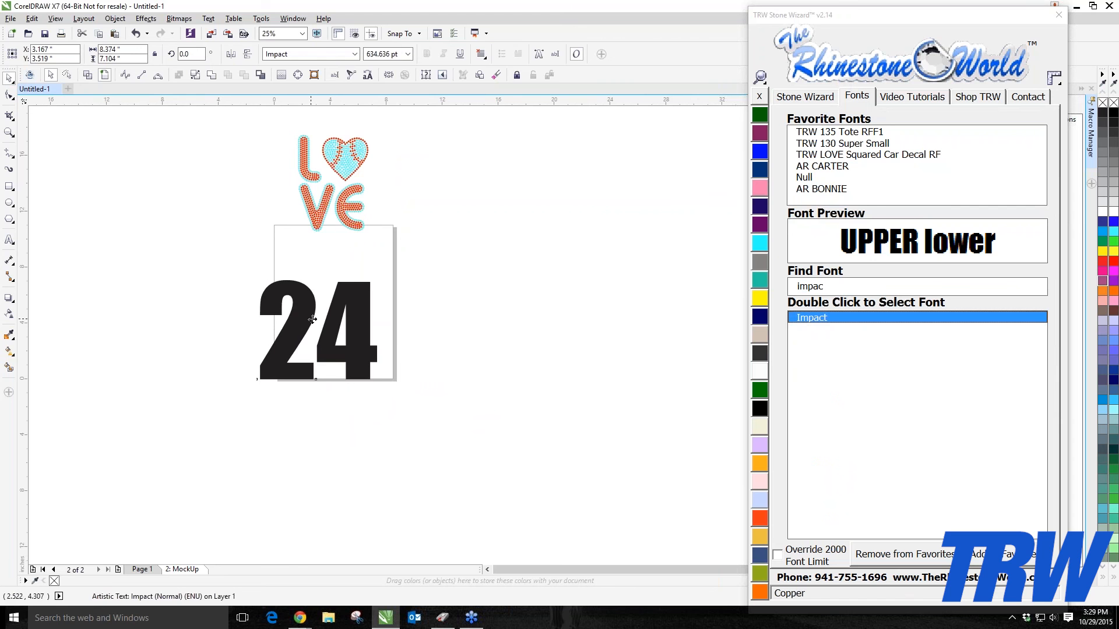
left_click_drag(310, 318, 331, 320)
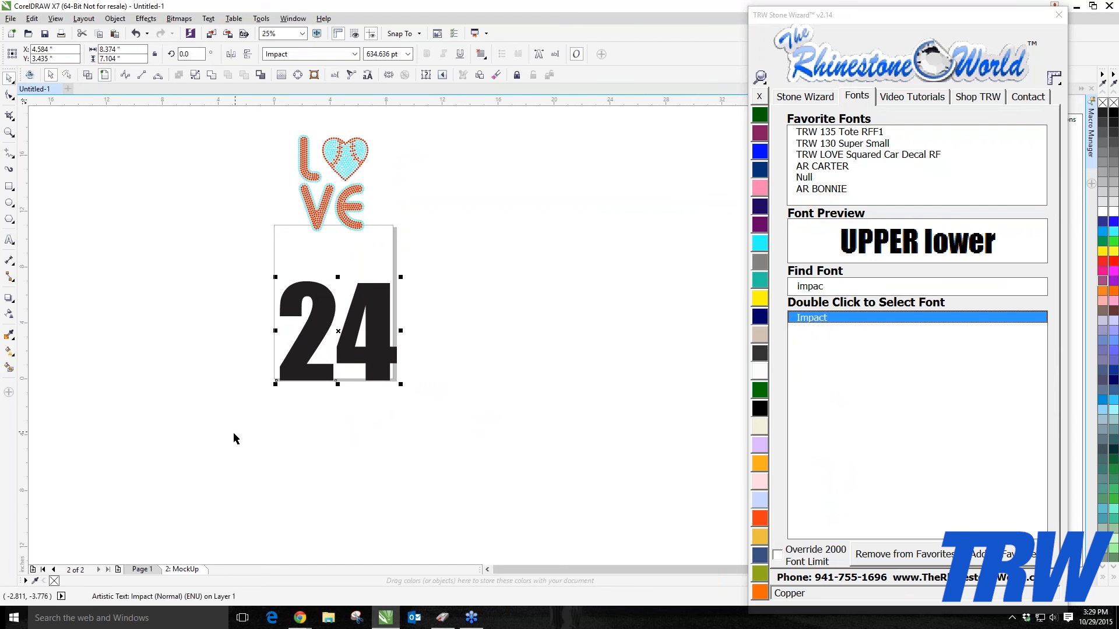
left_click(319, 264)
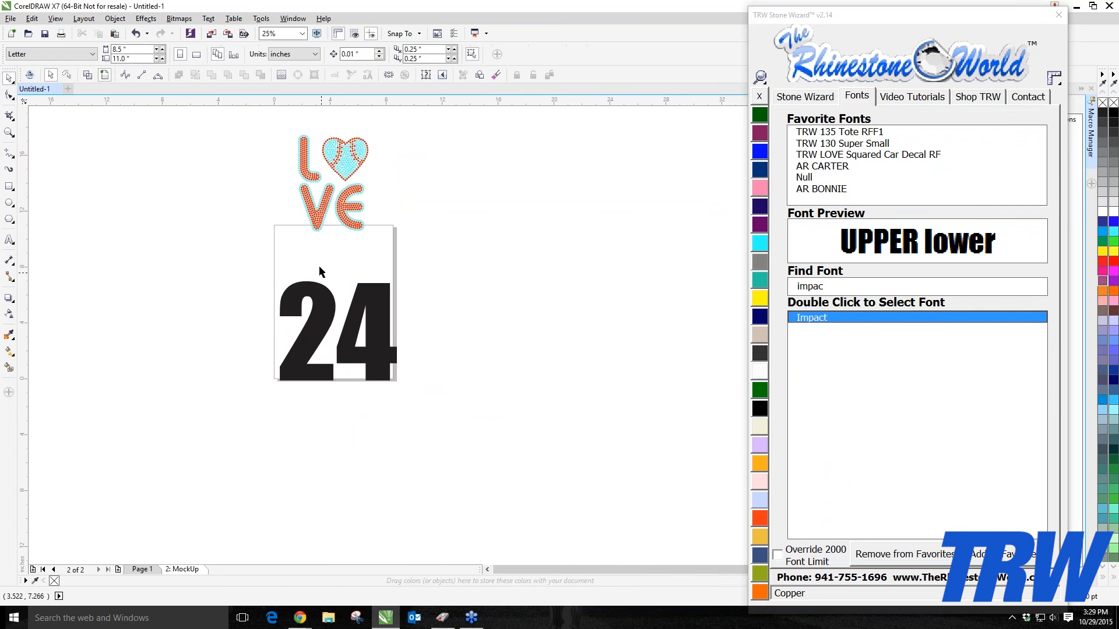
scroll(320, 260, "up", 2)
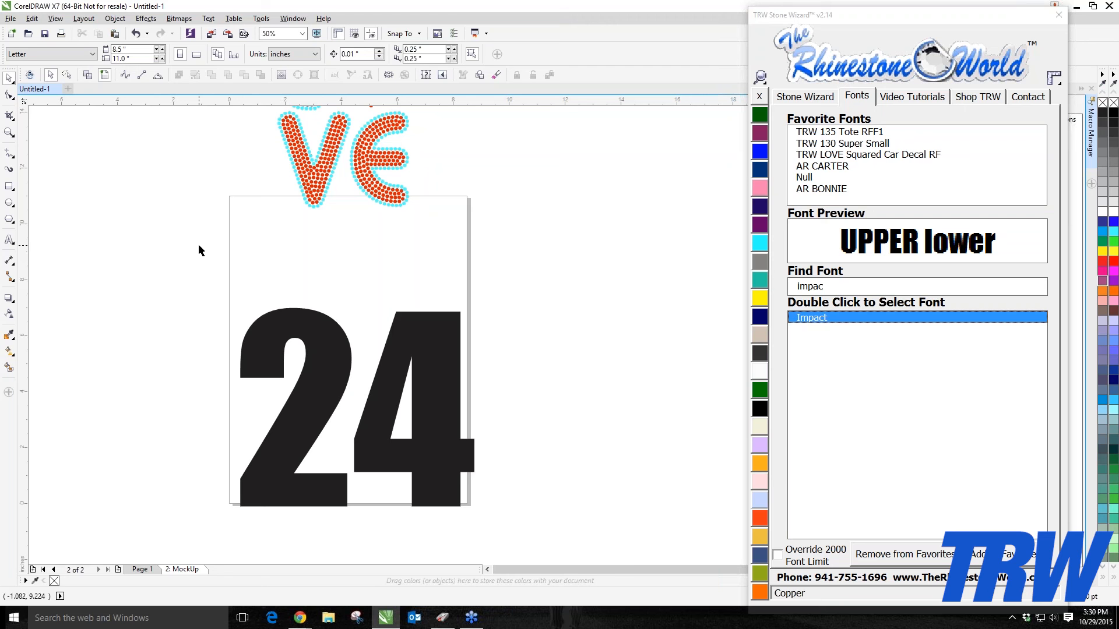
Step: Add a player's surname as text above the 24 and set it to the Impact font
left_click(9, 240)
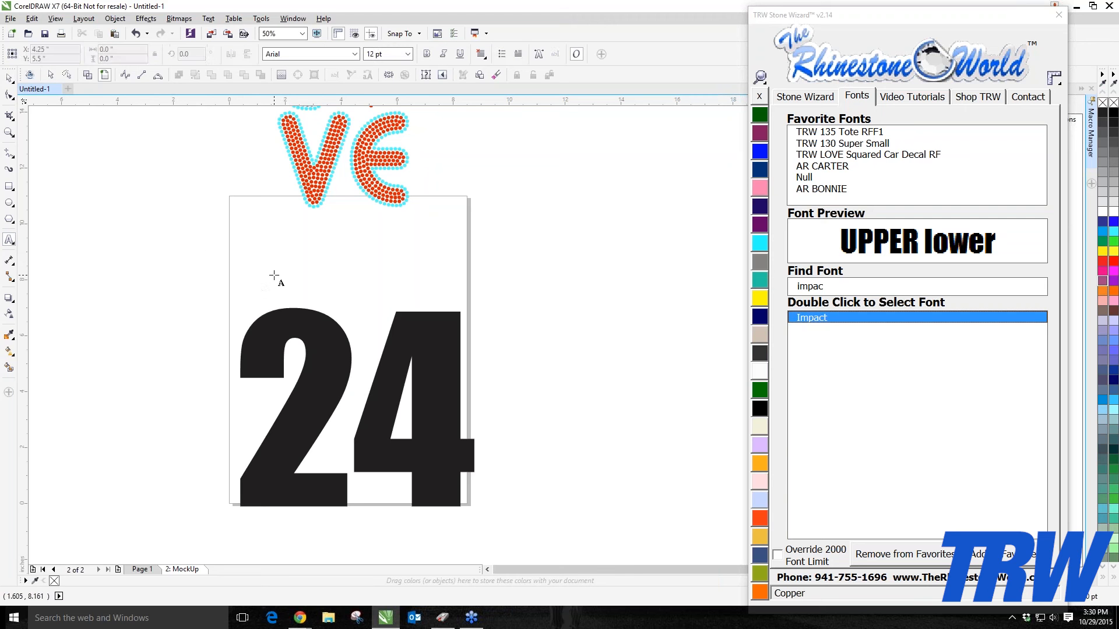
left_click(274, 271)
type("MARRERO")
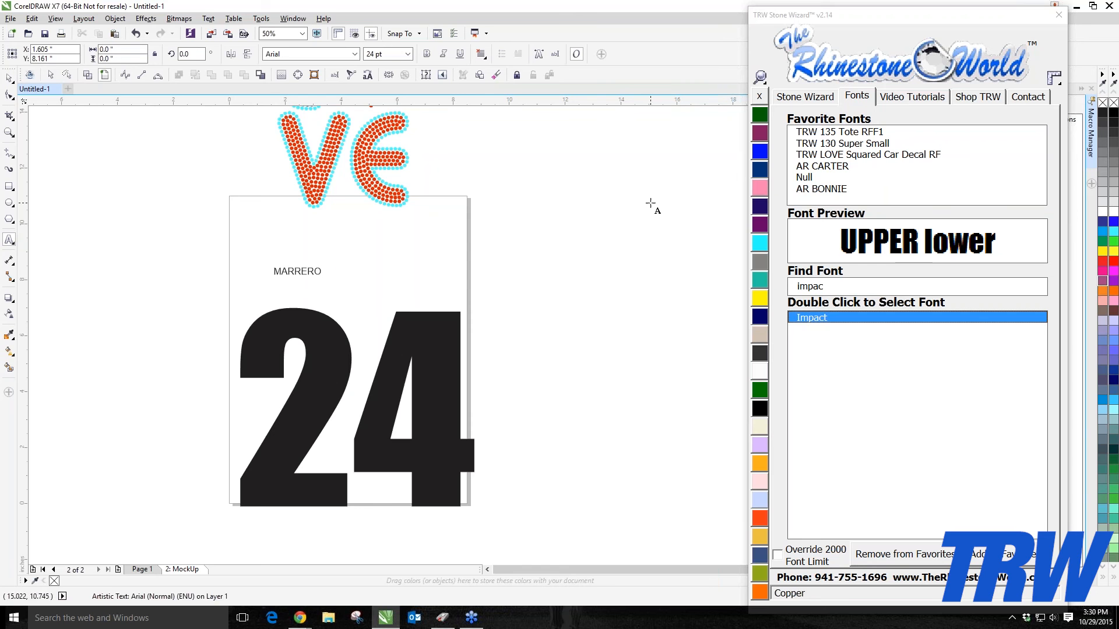
key("ctrl+a")
double_click(817, 318)
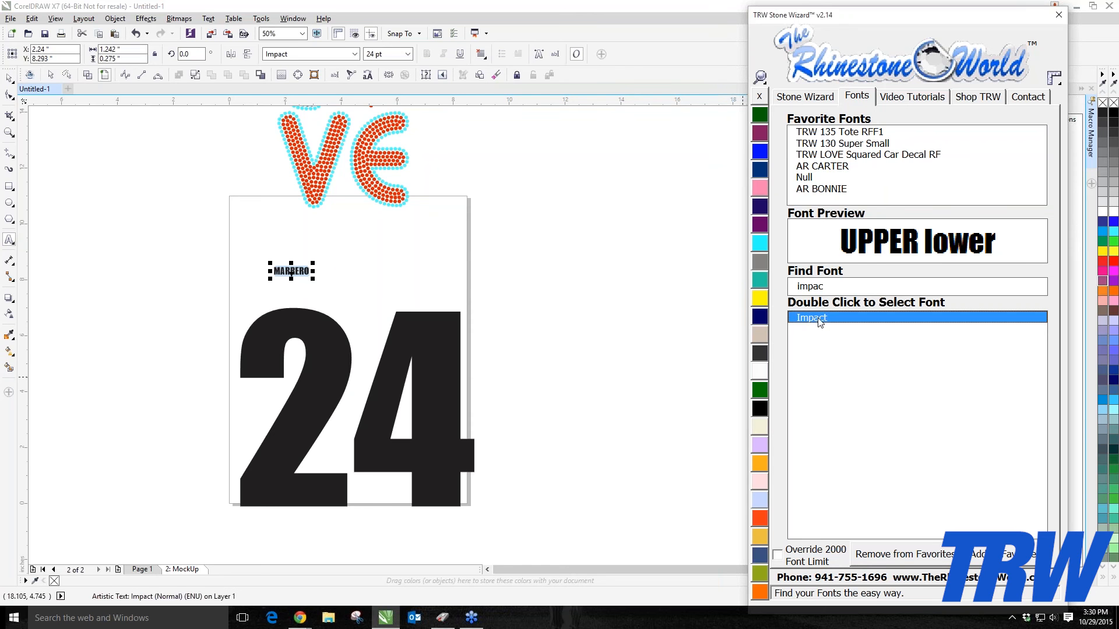
Step: Enlarge the surname to span the page width above the 24, then select both text objects
left_click_drag(313, 280, 490, 377)
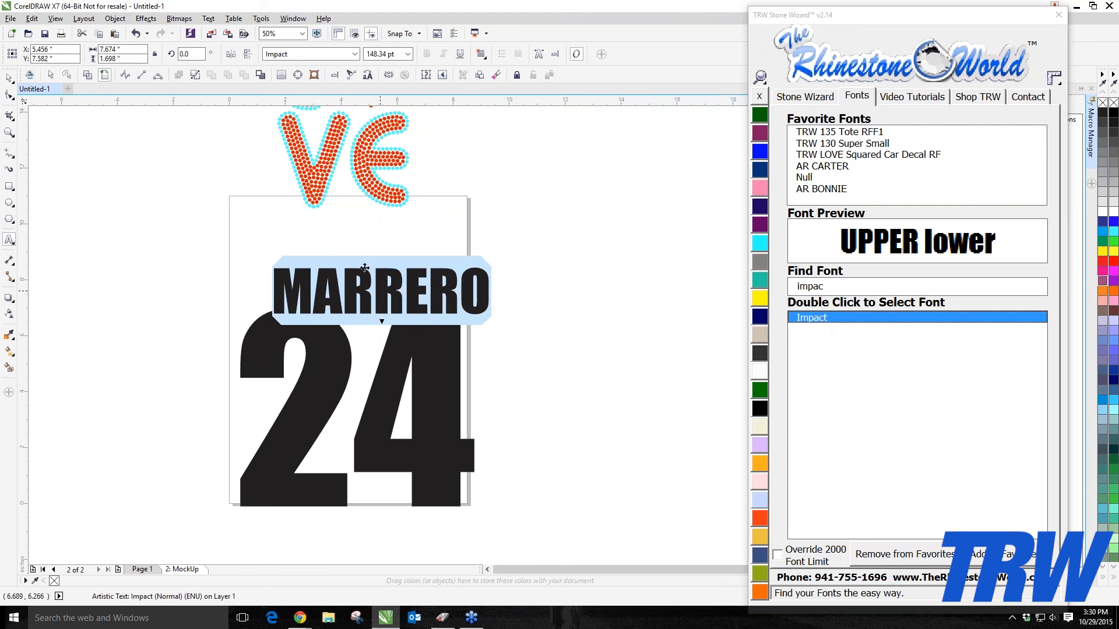
left_click_drag(381, 291, 355, 282)
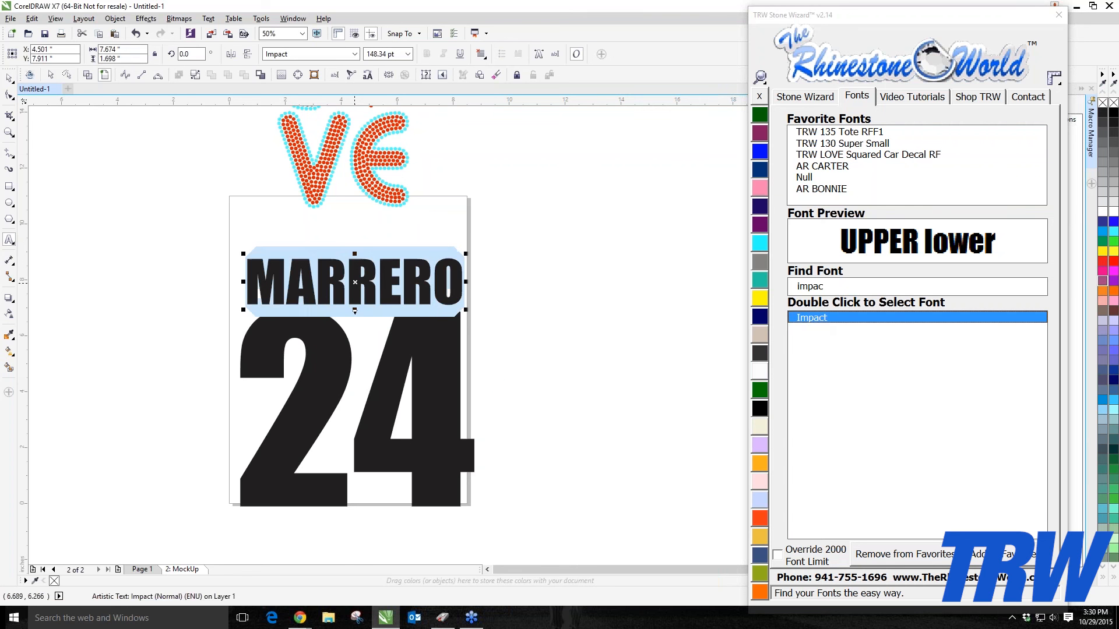
left_click(9, 78)
left_click_drag(202, 248, 564, 562)
left_click(805, 96)
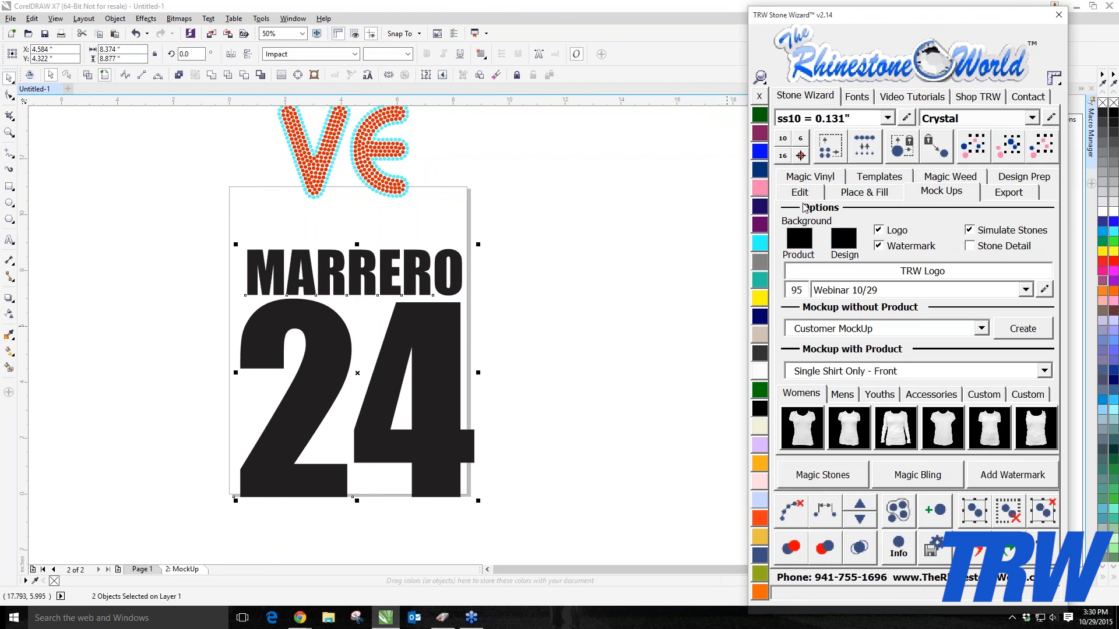
Step: Apply the White Magic Vinyl fill to the selected surname and 24 text
left_click(817, 181)
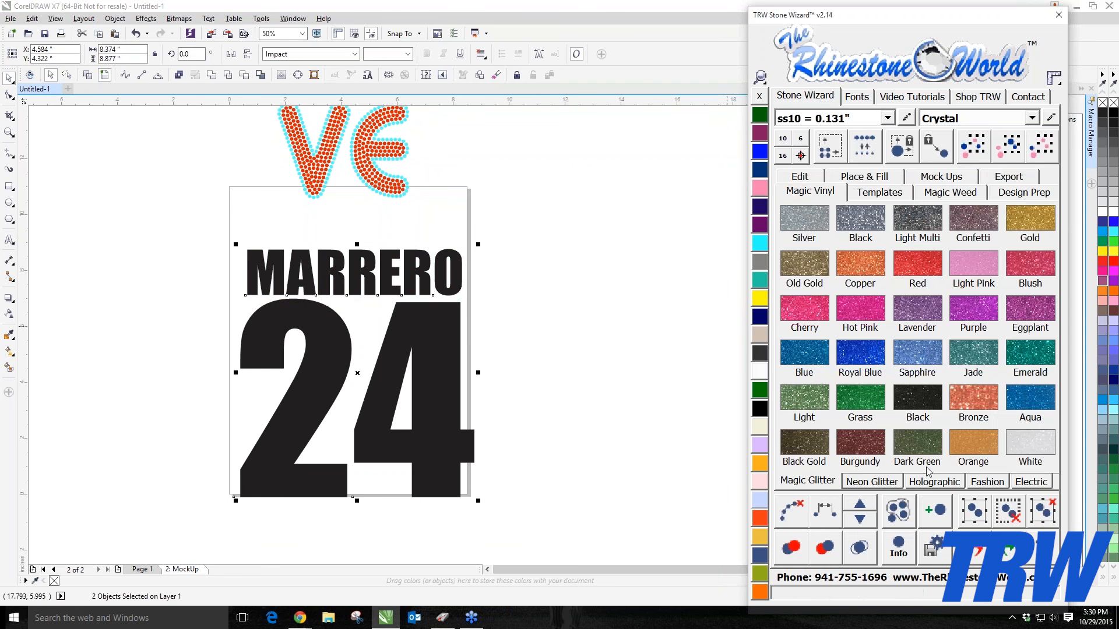
left_click(1041, 456)
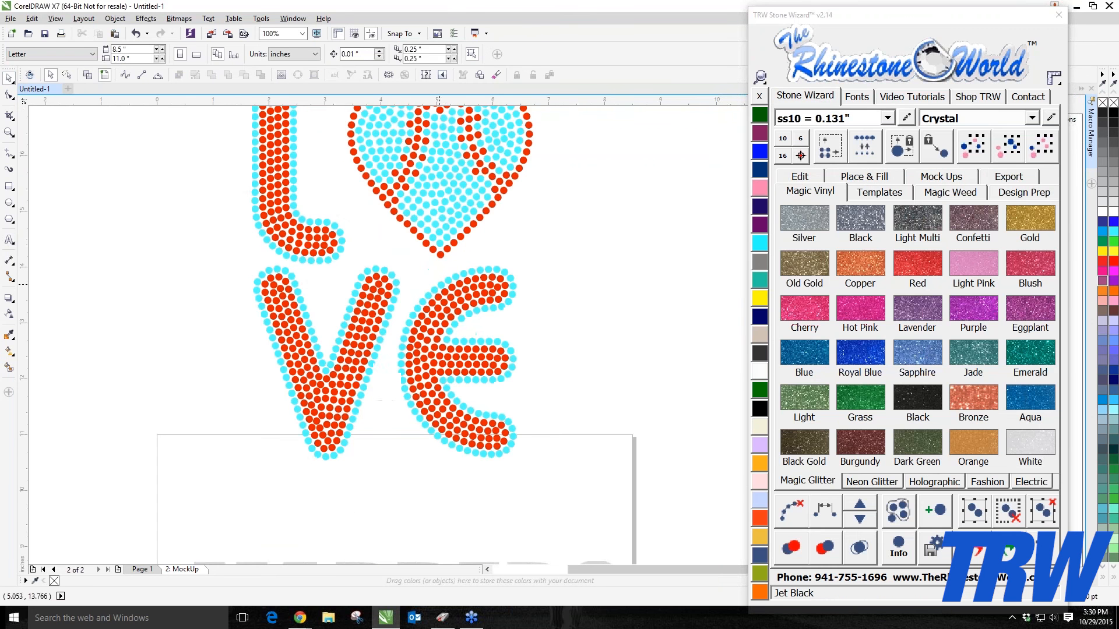
Step: Ungroup the LOVE rhinestone design, select all red stones by colour and delete them
left_click(447, 311)
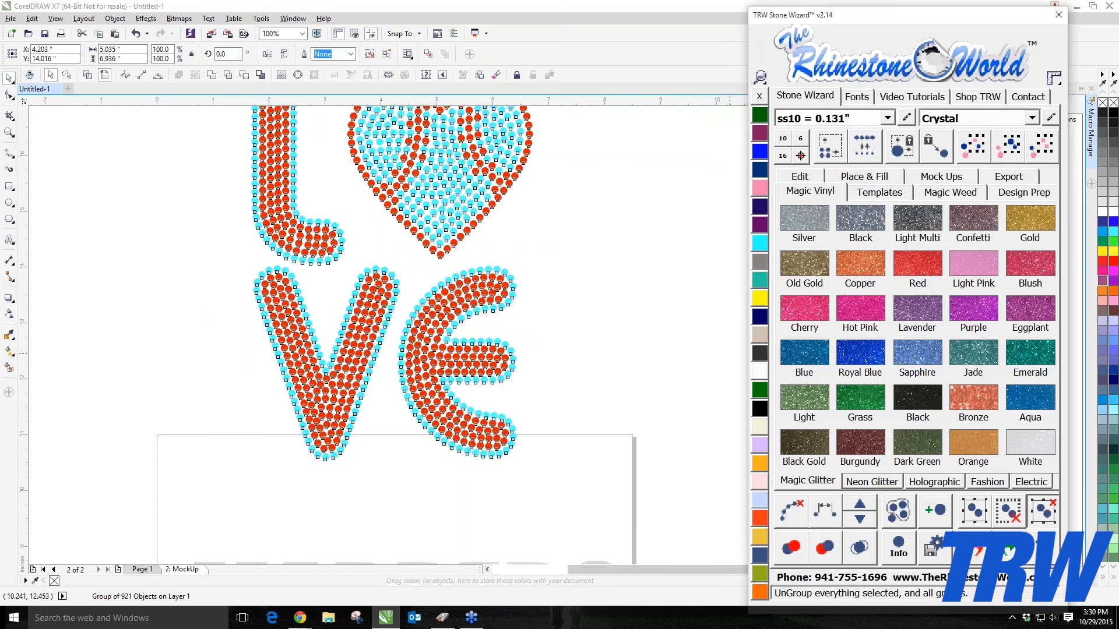
left_click(1043, 511)
left_click(473, 401)
scroll(474, 401, "down", 2)
scroll(490, 395, "up", 2)
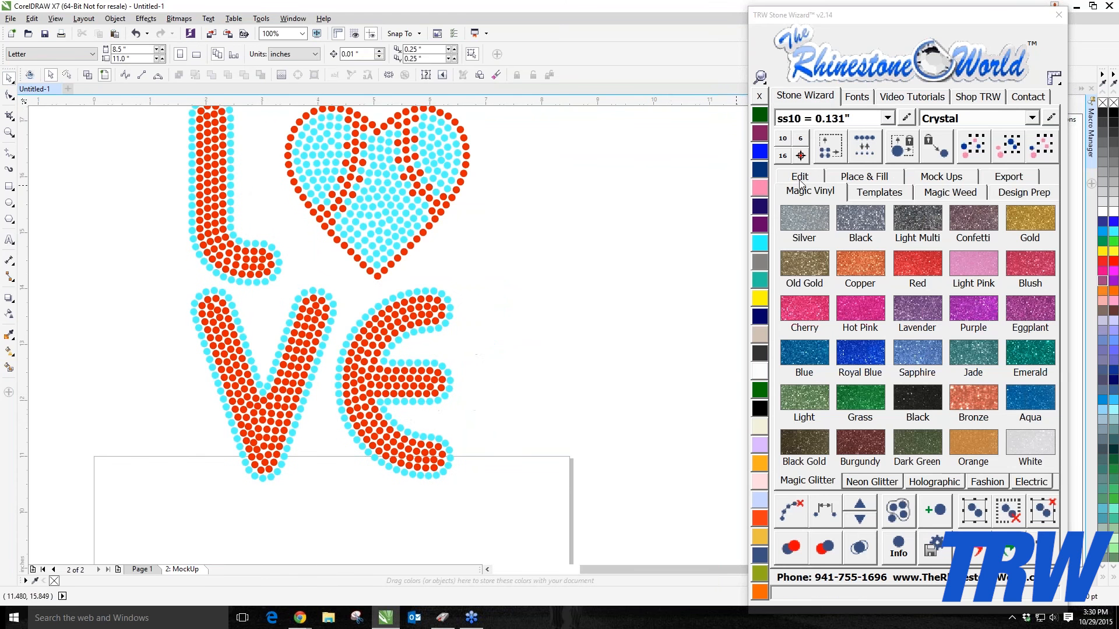
left_click(388, 320)
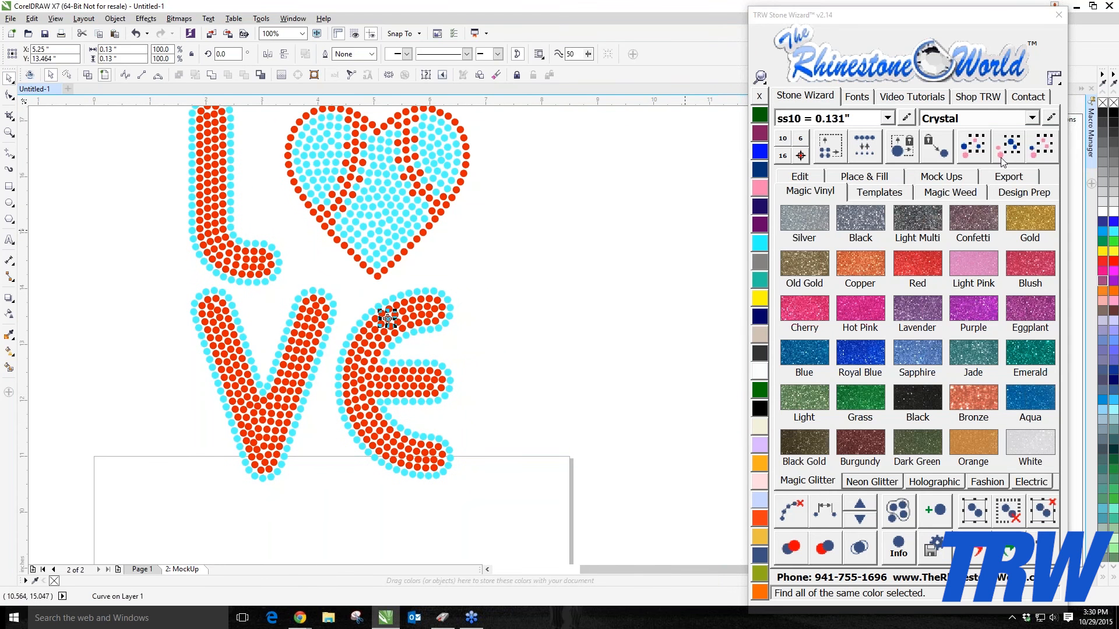
left_click(1010, 159)
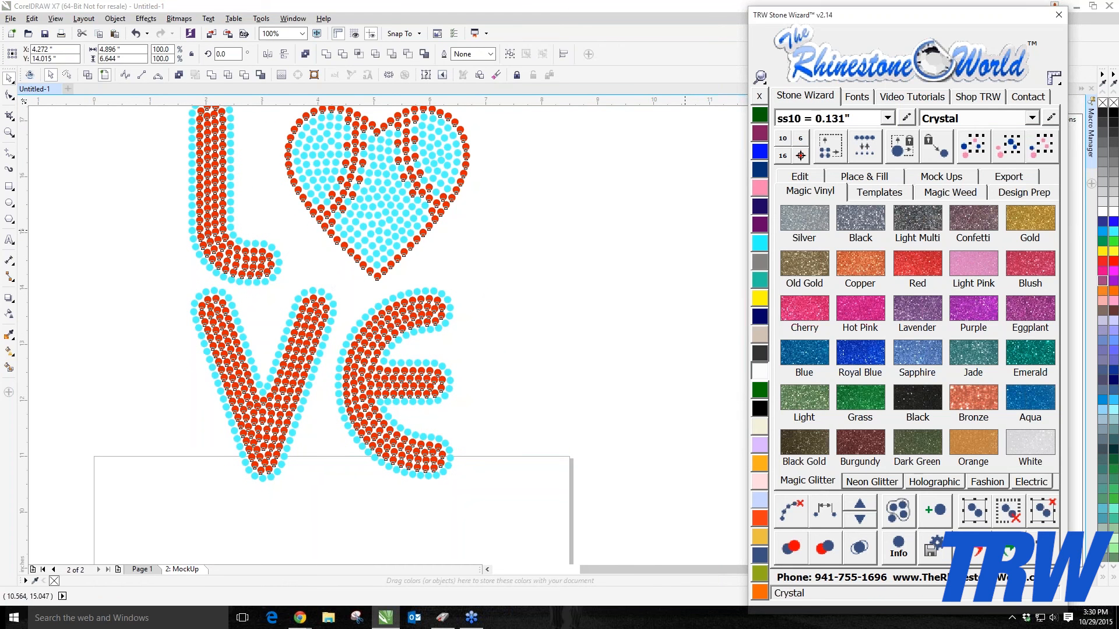
key("Delete")
Step: Select all remaining outline stones by colour and change their stone colour to Red Siam
left_click(449, 307)
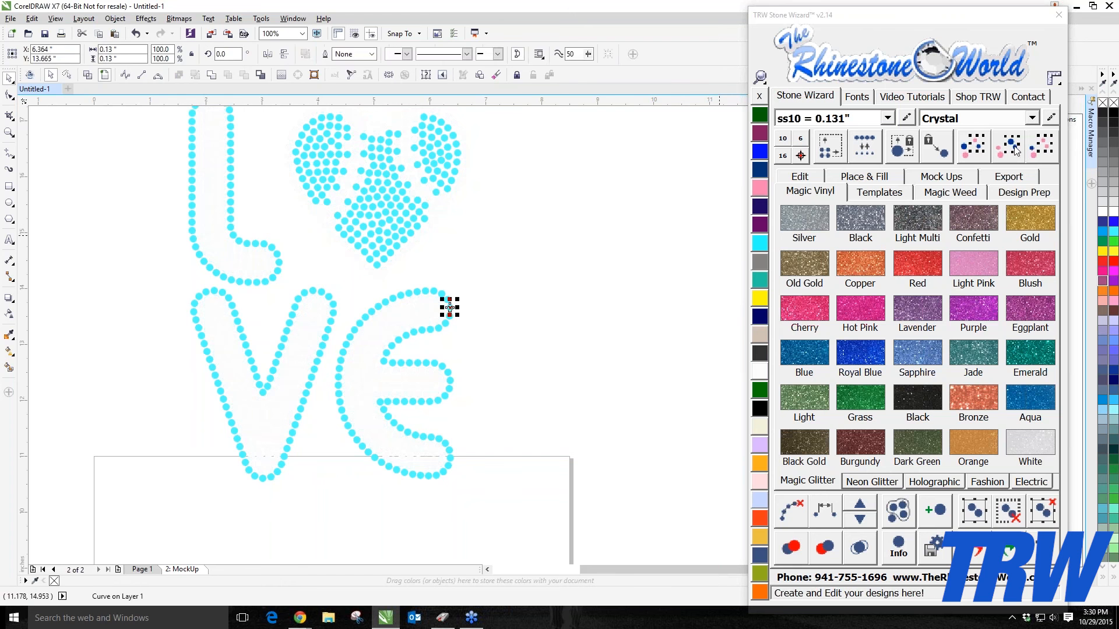
left_click(974, 153)
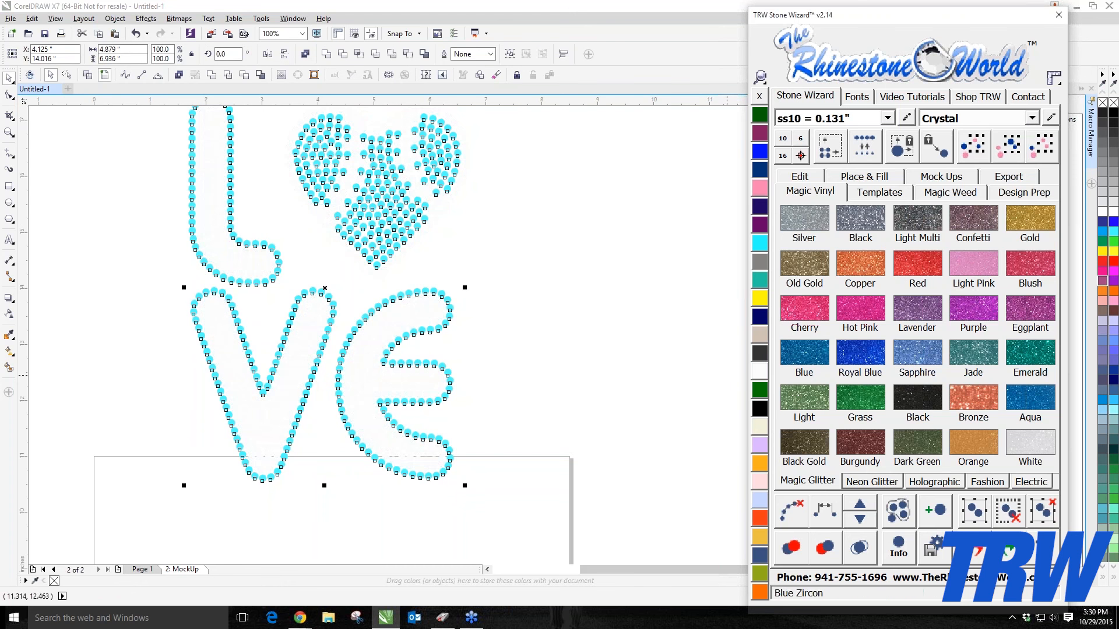
left_click(1032, 118)
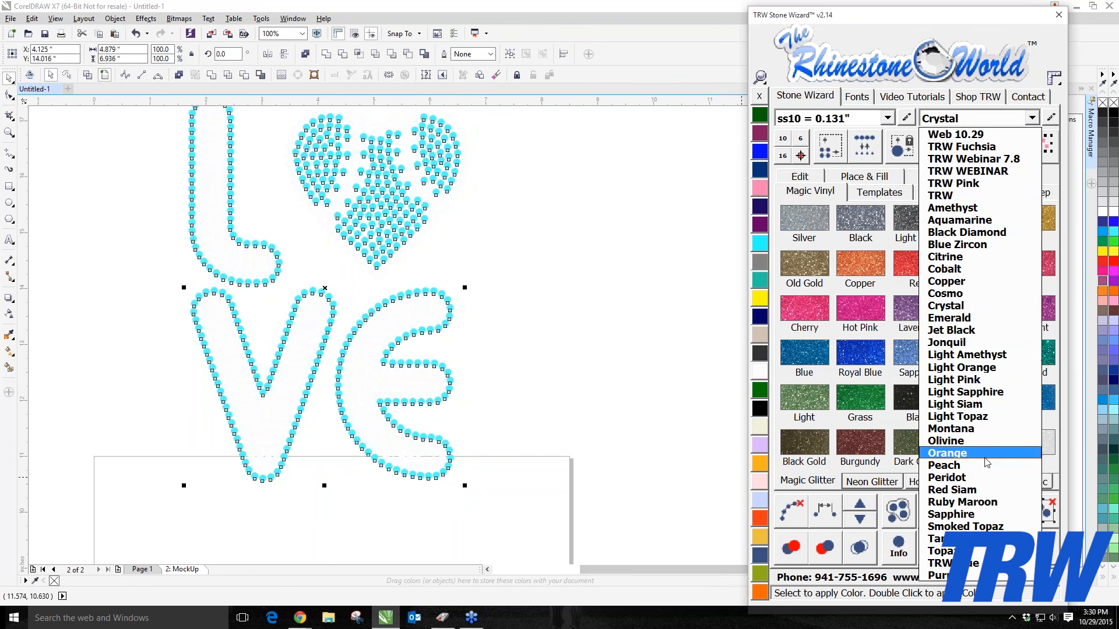
left_click(955, 490)
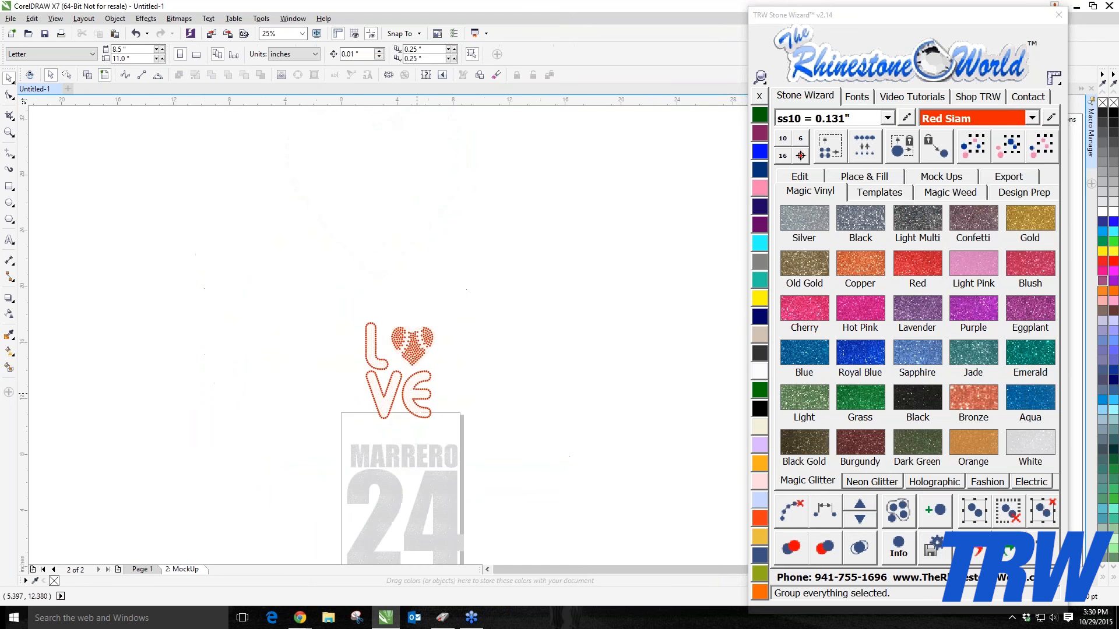
Step: Move the LOVE rhinestone design slightly down onto the top of the page
scroll(379, 335, "down", 2)
scroll(387, 407, "up", 1)
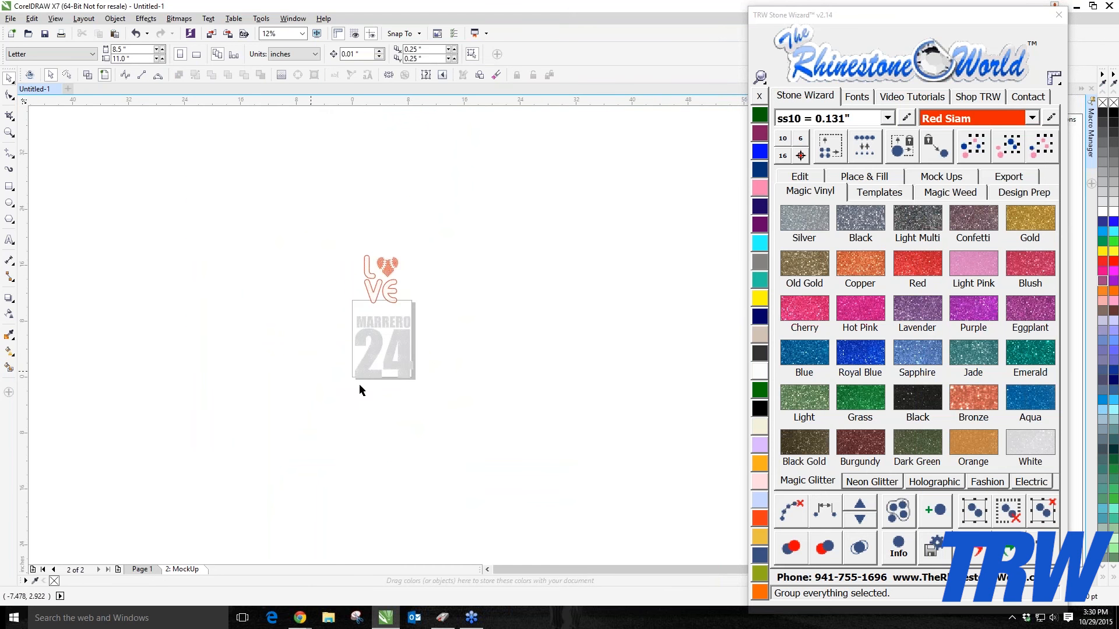
scroll(384, 280, "up", 1)
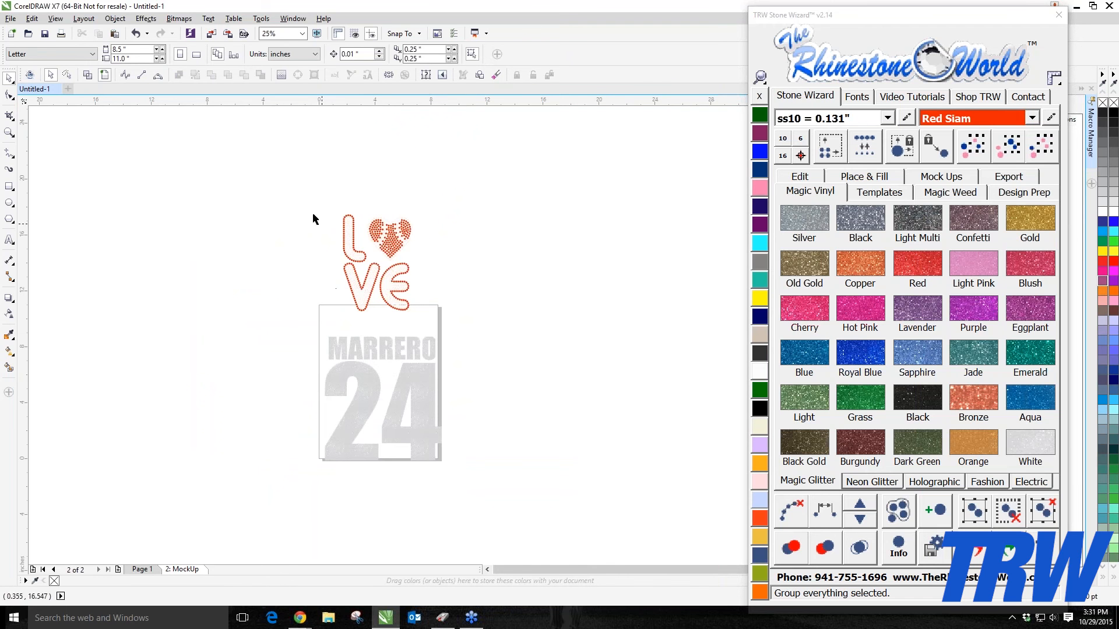
left_click_drag(313, 188, 457, 332)
left_click_drag(387, 282, 387, 297)
left_click(280, 321)
scroll(280, 321, "down", 1)
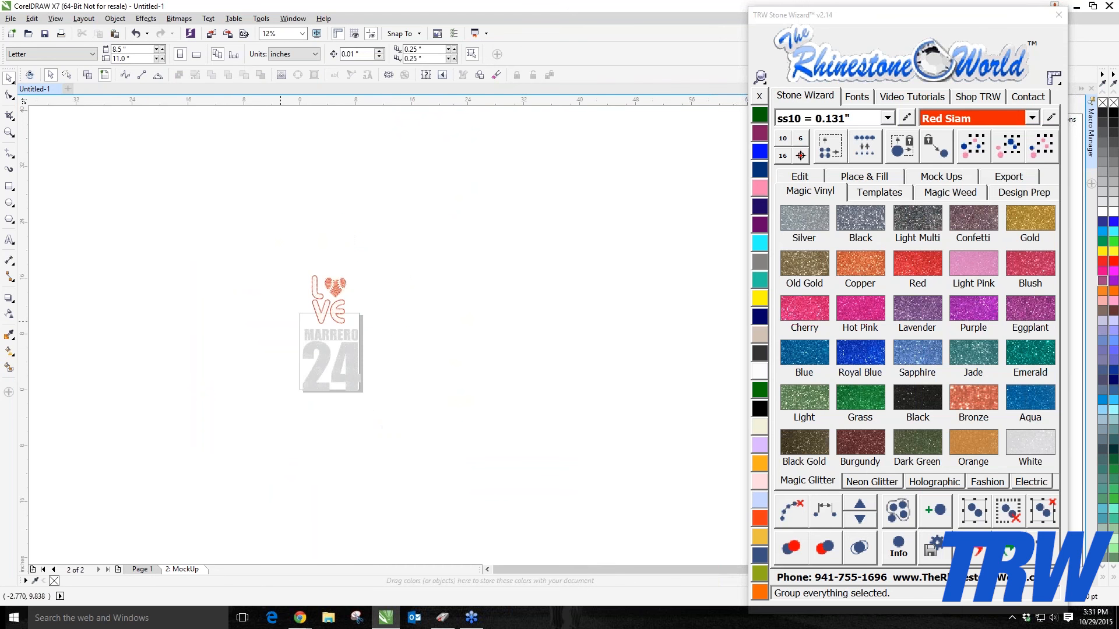
scroll(280, 321, "up", 1)
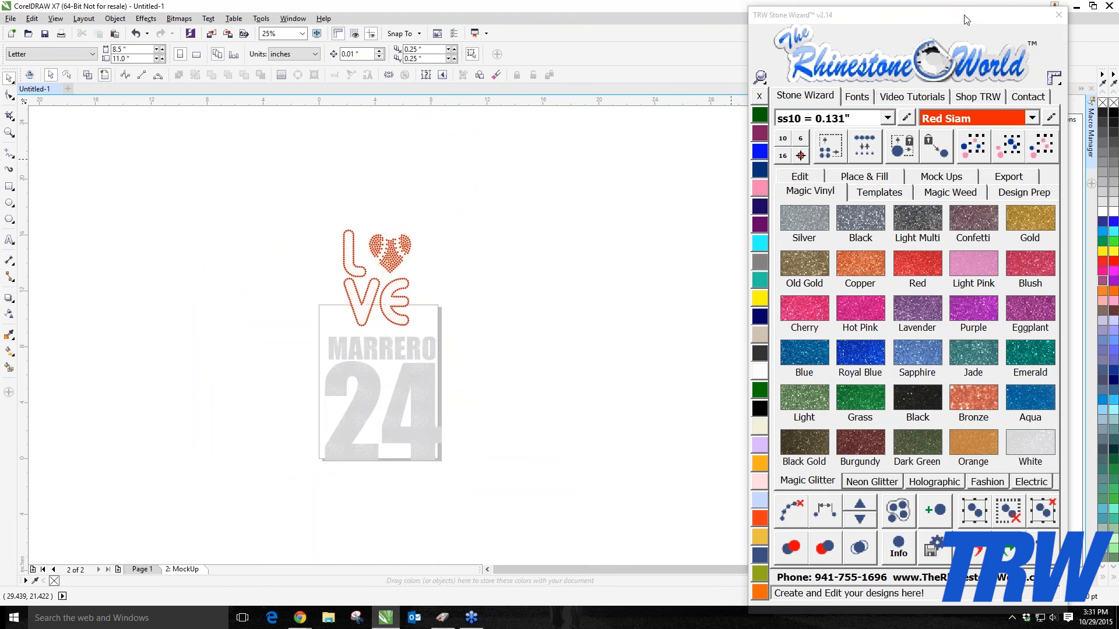
Step: Launch Stone Wizard v3.0 from the Macro Manager, shrink its window and close the older v2.14 wizard
left_click_drag(964, 40, 903, 412)
left_click(1010, 245)
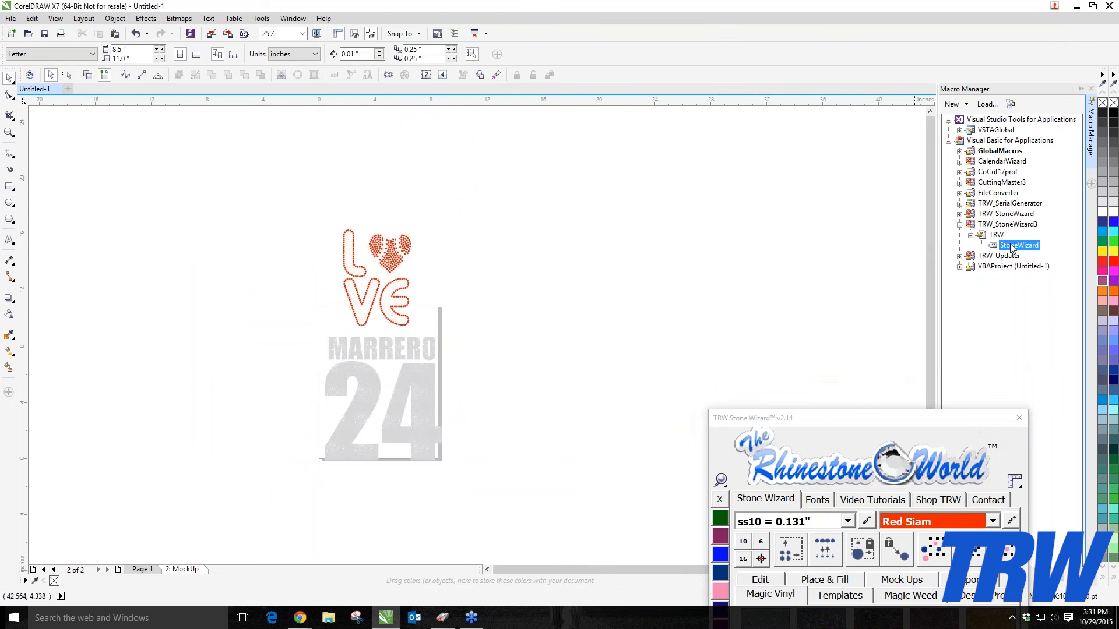
double_click(1010, 245)
left_click_drag(748, 111, 1000, 69)
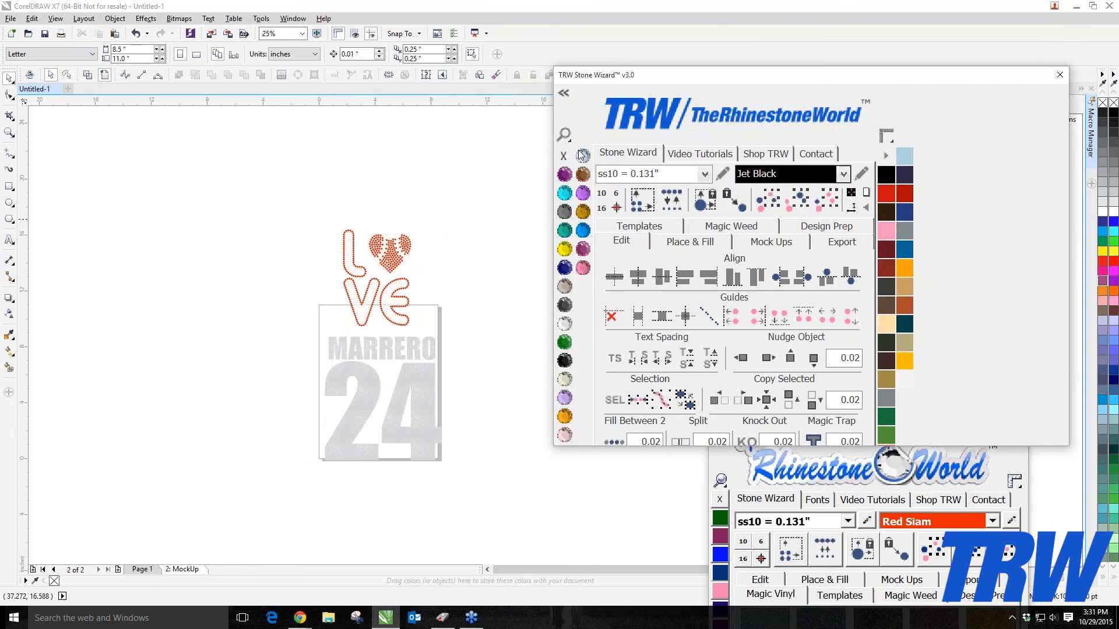
left_click(573, 143)
left_click(578, 152)
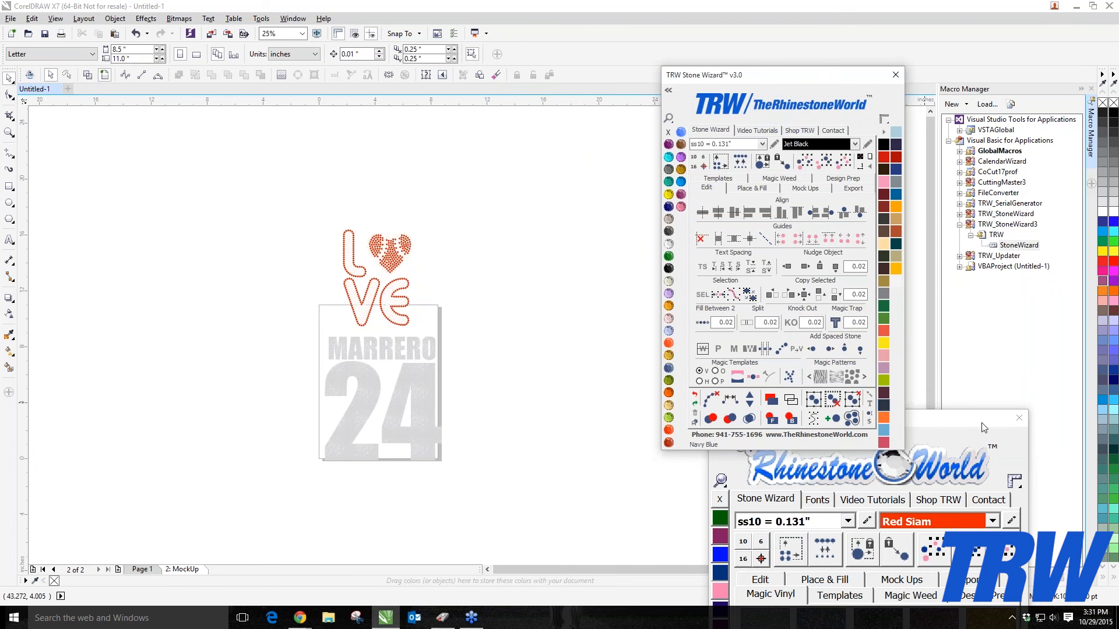
left_click_drag(985, 420, 990, 198)
left_click_drag(990, 158, 1015, 92)
left_click(1045, 91)
left_click_drag(840, 76, 777, 121)
Step: Select the whole design and size the page to the design, centring it on the page
left_click_drag(235, 188, 460, 492)
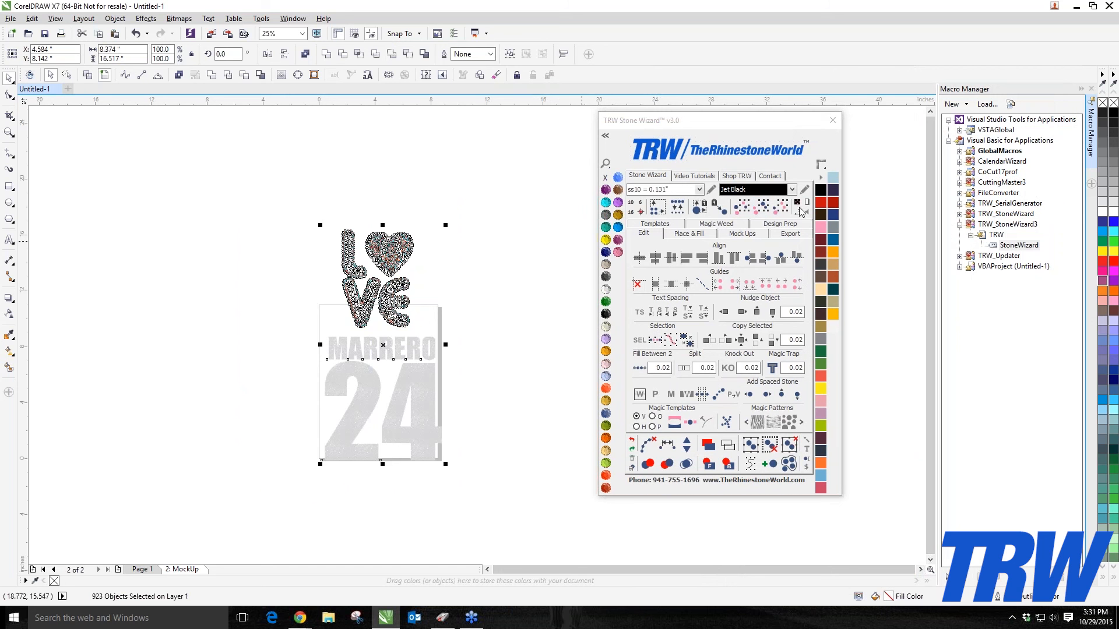
left_click(537, 247)
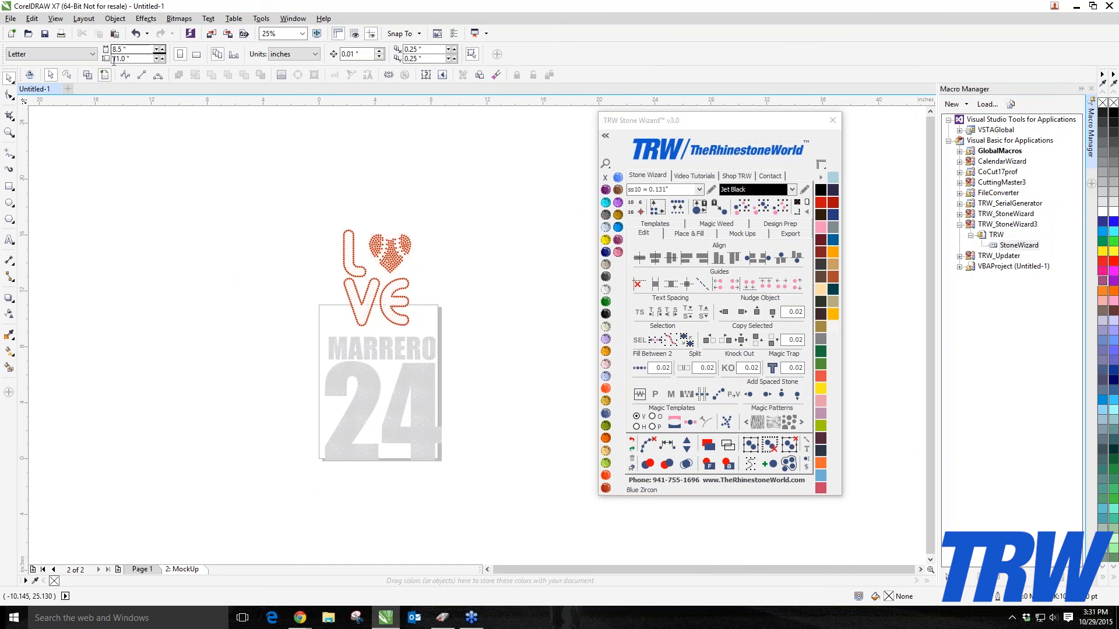
left_click_drag(249, 193, 519, 500)
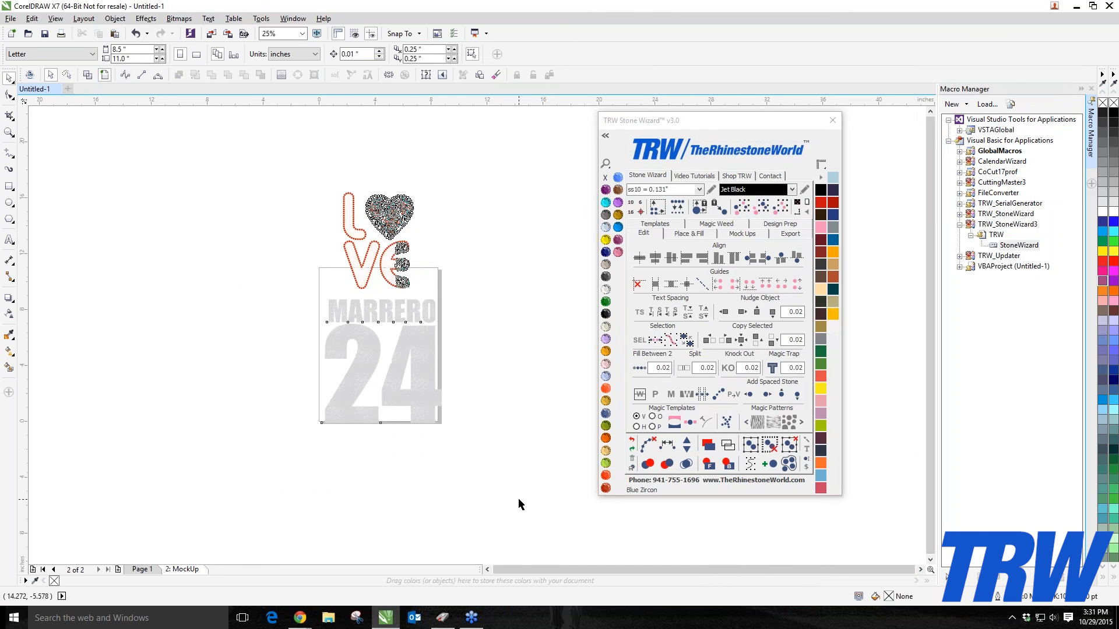
left_click(807, 204)
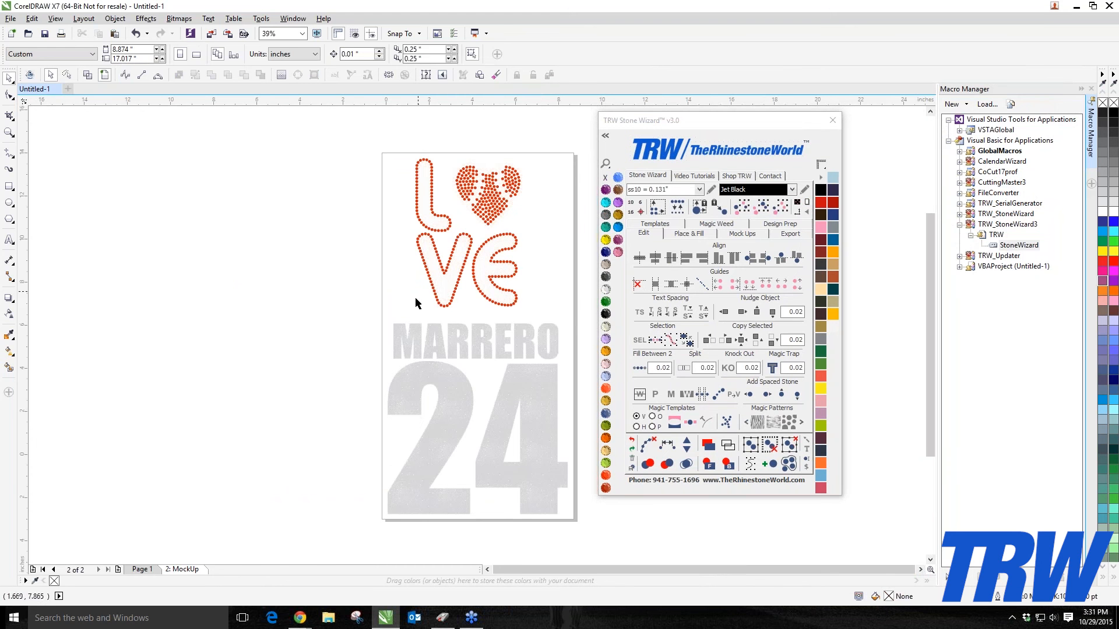
Step: Examine the resized page with the LOVE and MARRERO 24 design at different zoom levels
scroll(243, 305, "down", 2)
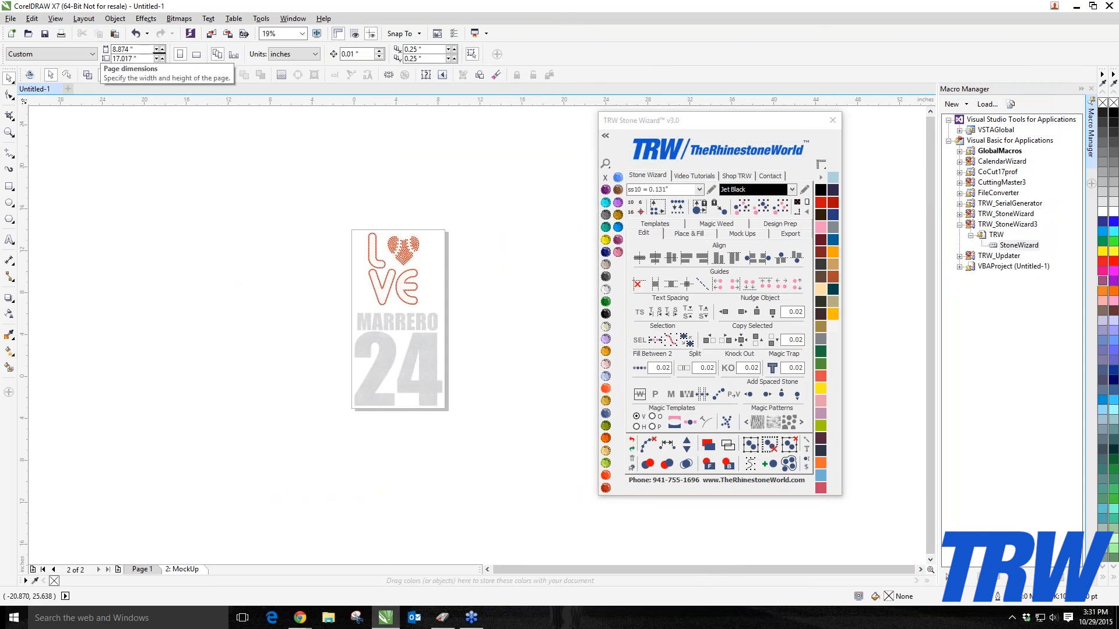
scroll(332, 335, "up", 2)
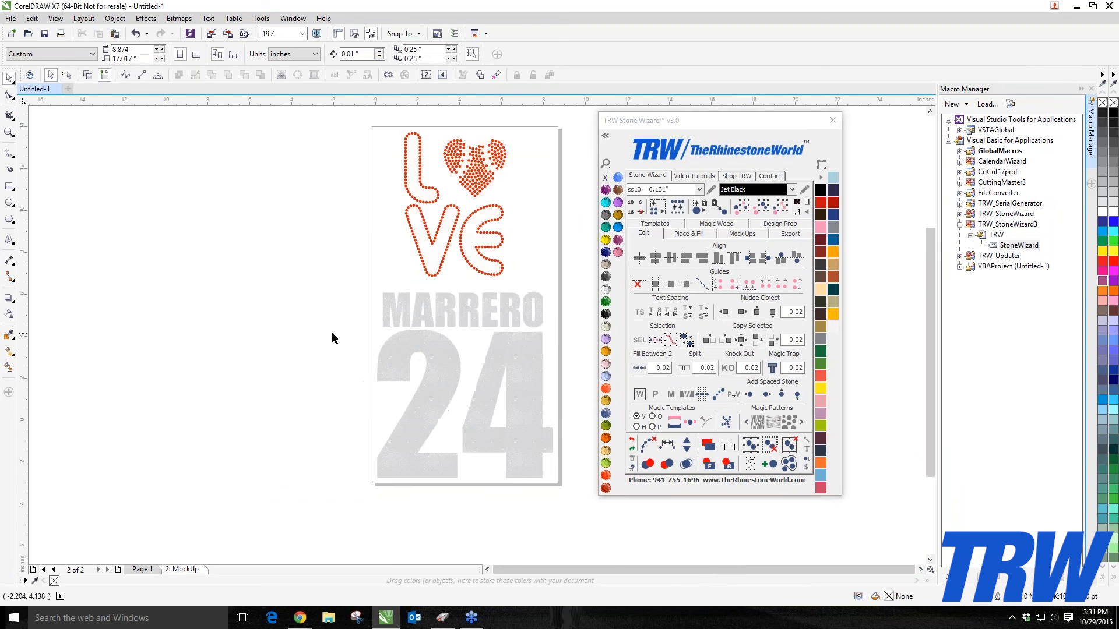
scroll(334, 338, "down", 2)
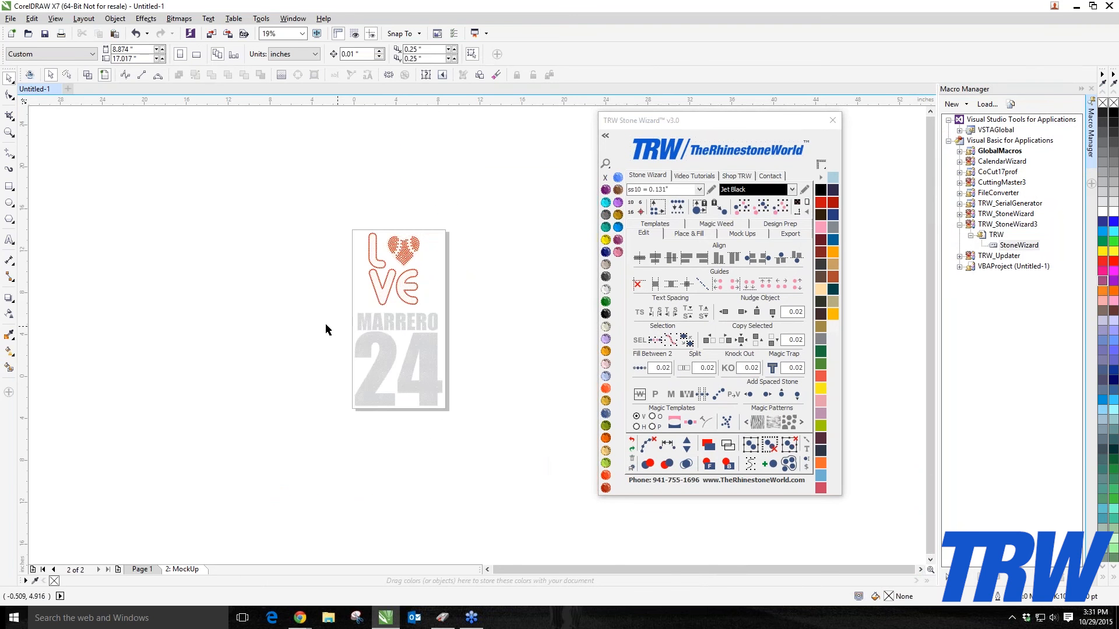
scroll(386, 305, "up", 2)
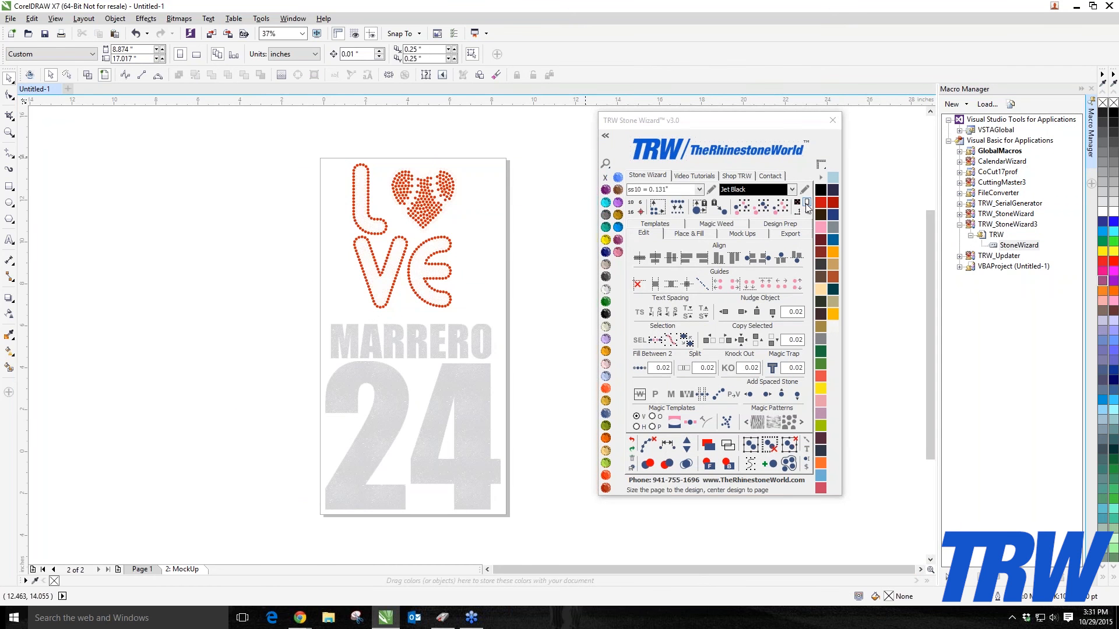
scroll(350, 275, "down", 2)
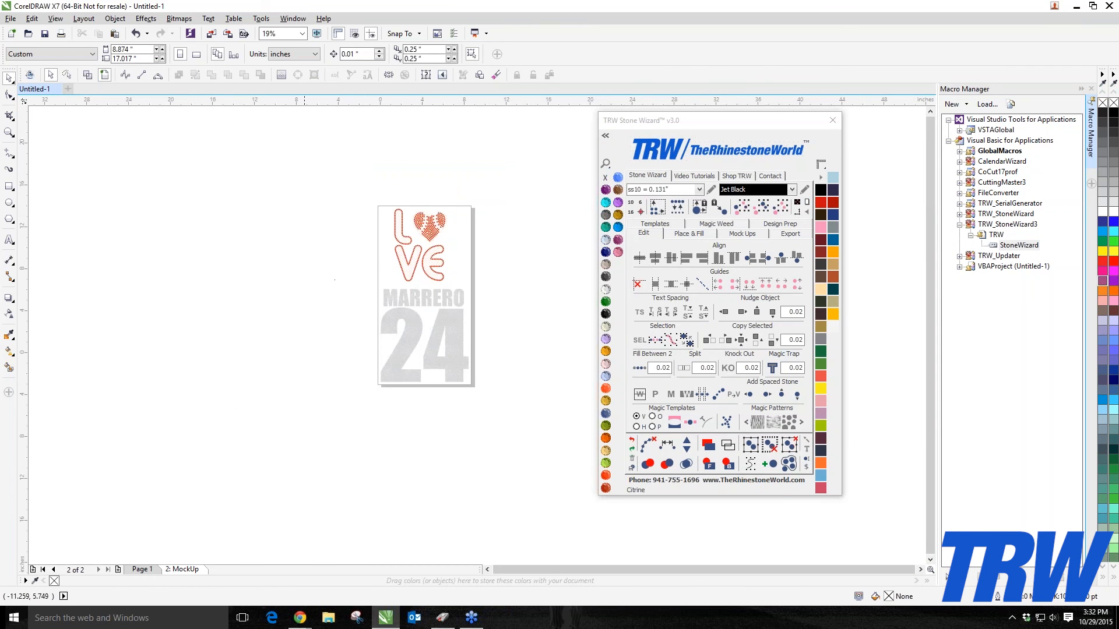
scroll(422, 307, "up", 2)
scroll(422, 307, "down", 2)
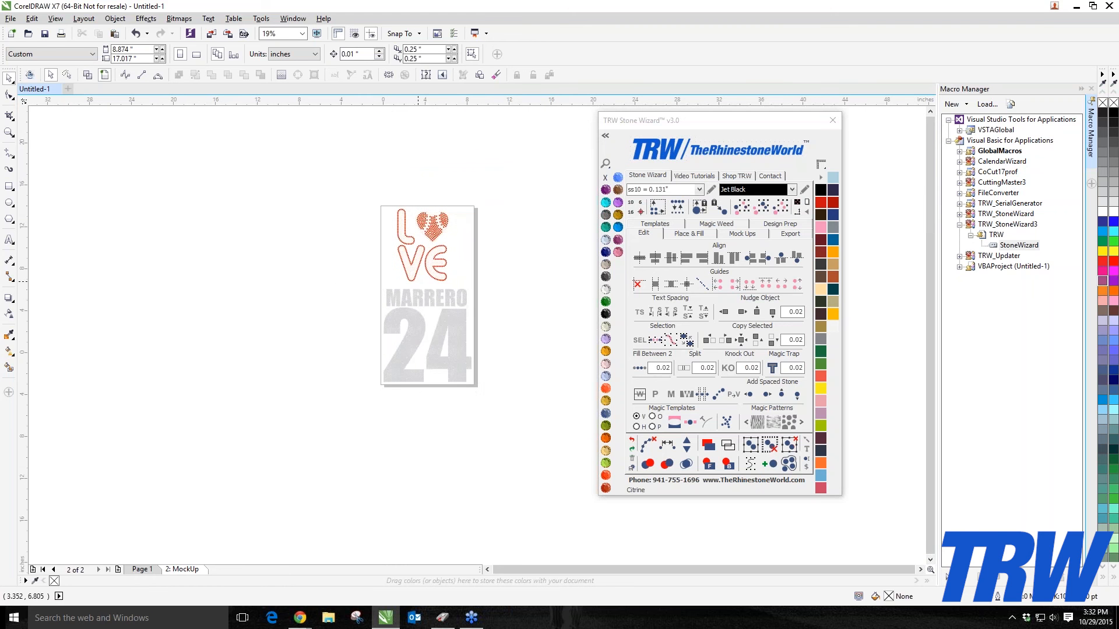
scroll(418, 282, "up", 2)
scroll(419, 282, "down", 2)
Step: Close Stone Wizard v3.0 and reopen Stone Wizard v2.14 beside the page
left_click(833, 121)
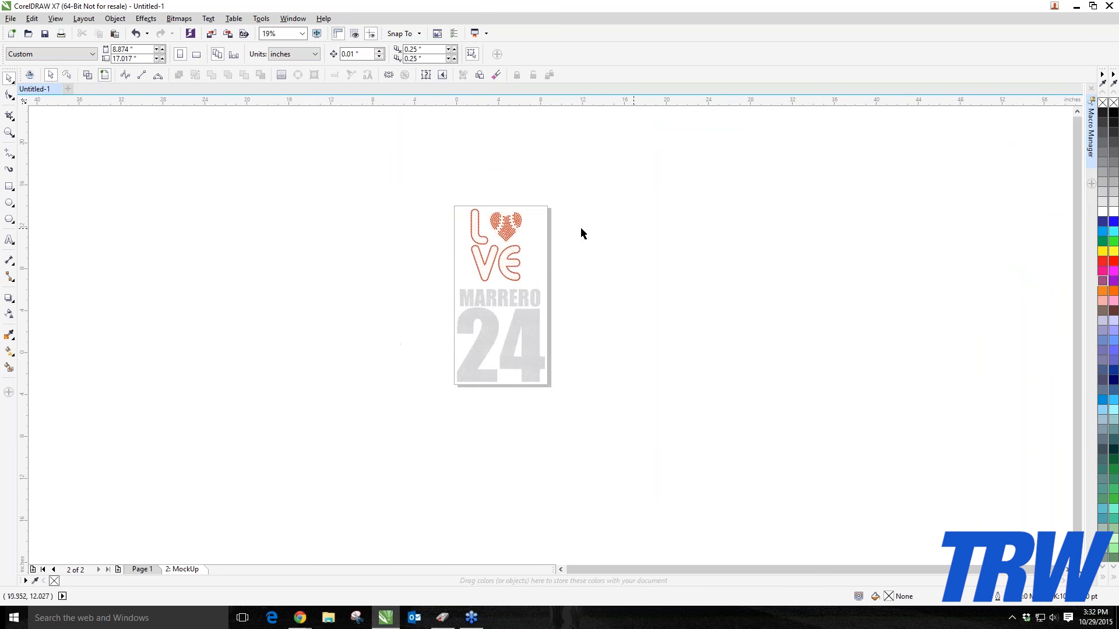
scroll(506, 265, "up", 2)
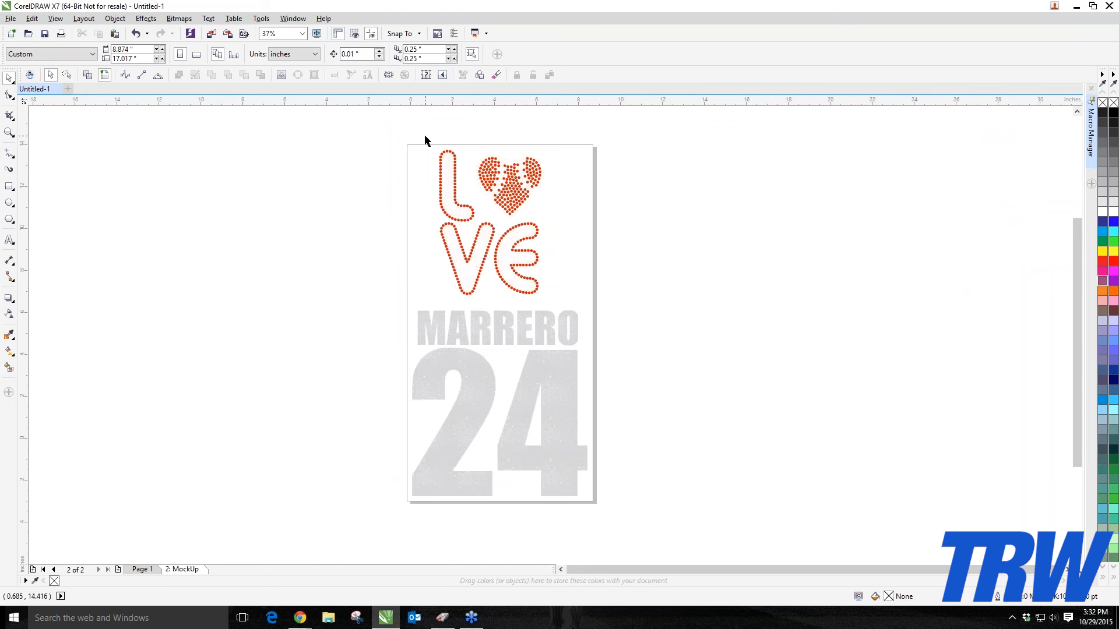
left_click(30, 75)
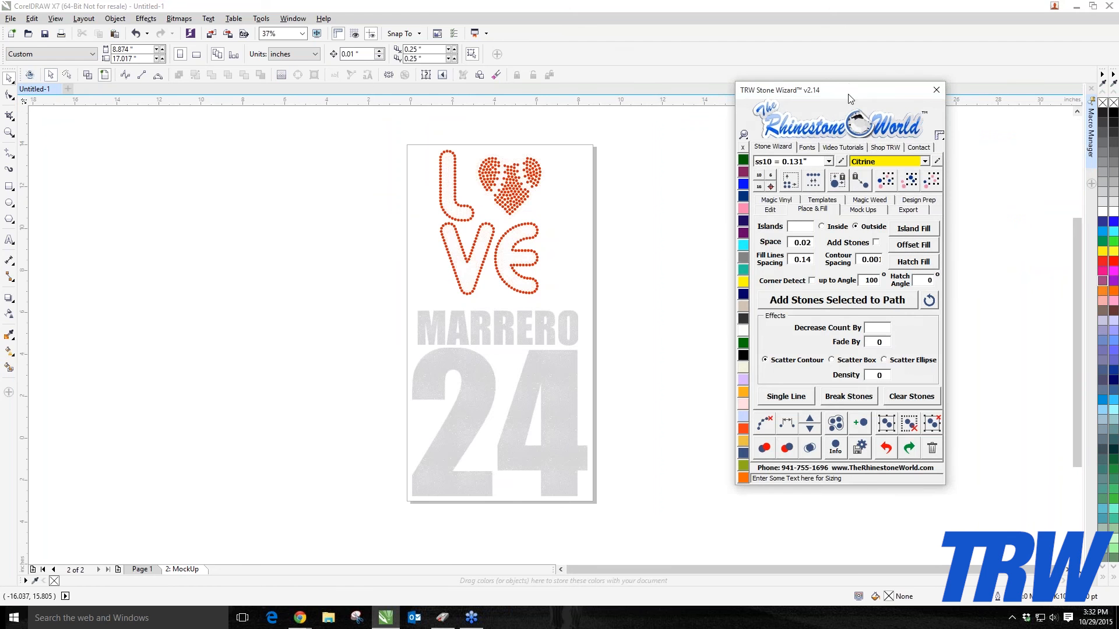
left_click_drag(851, 99, 732, 109)
left_click(317, 304)
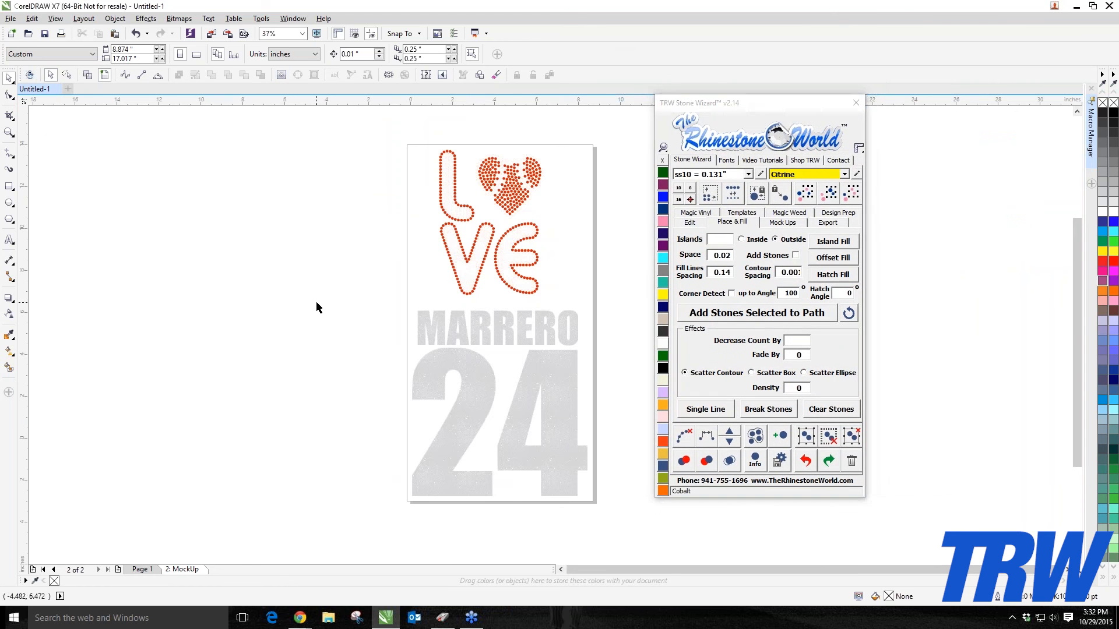
scroll(317, 303, "down", 1)
scroll(338, 287, "up", 1)
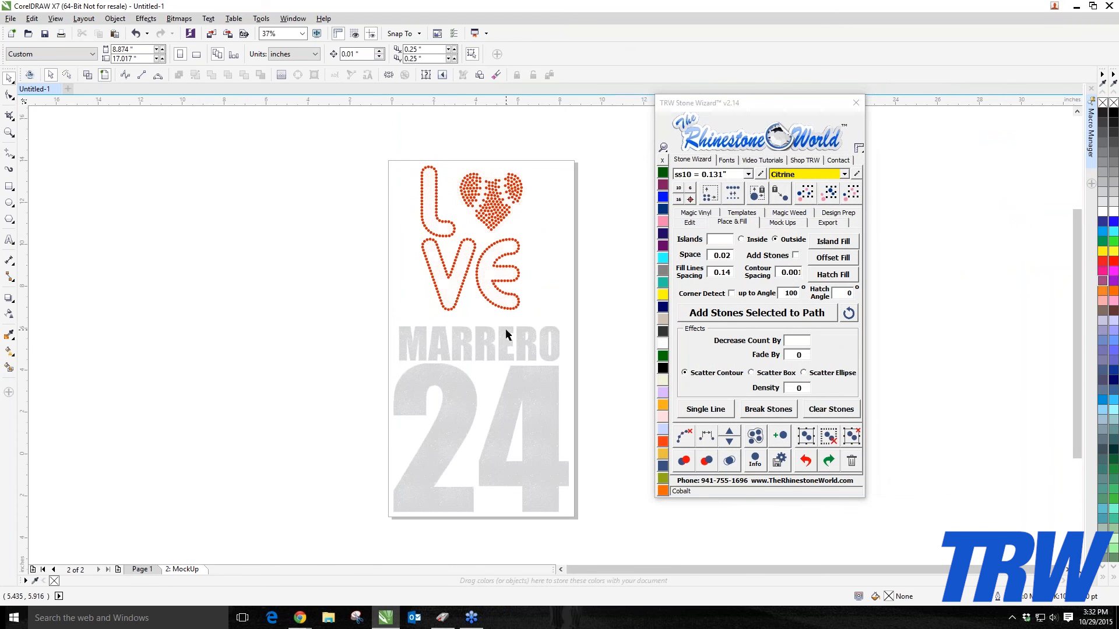
Step: Open the wizard's Mock Ups section and set the product mockup type to Front and Back
left_click(807, 226)
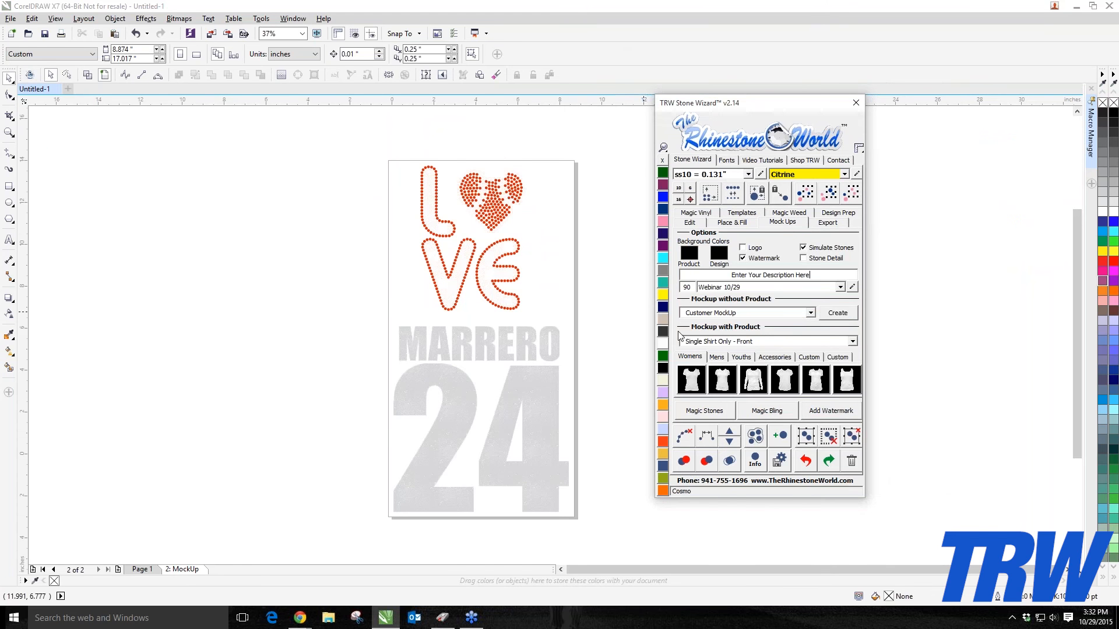
left_click(848, 342)
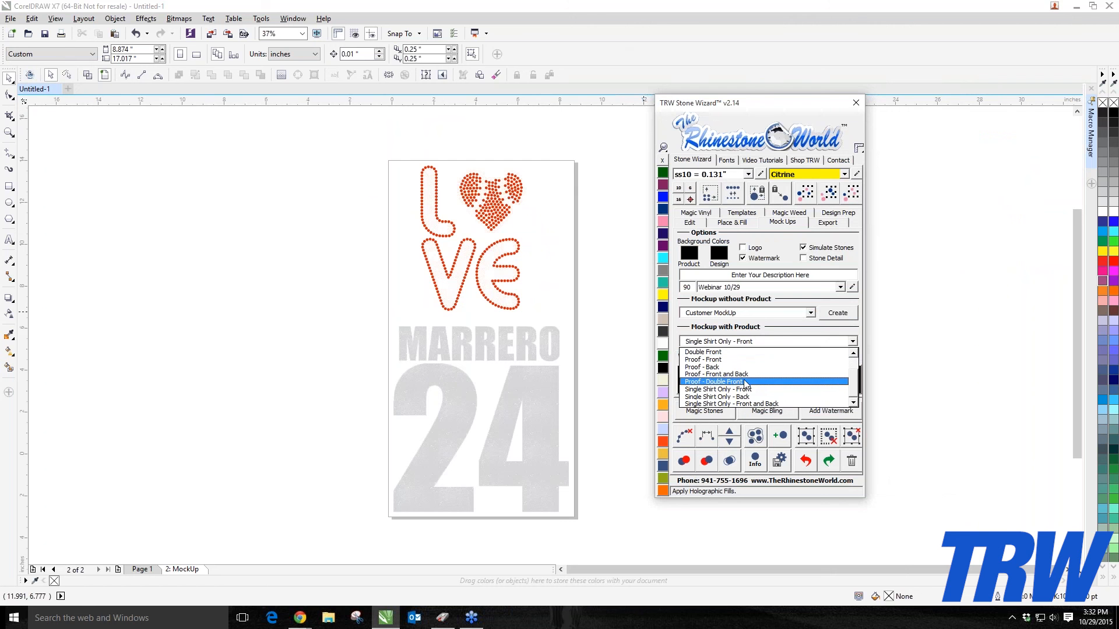
scroll(740, 373, "up", 3)
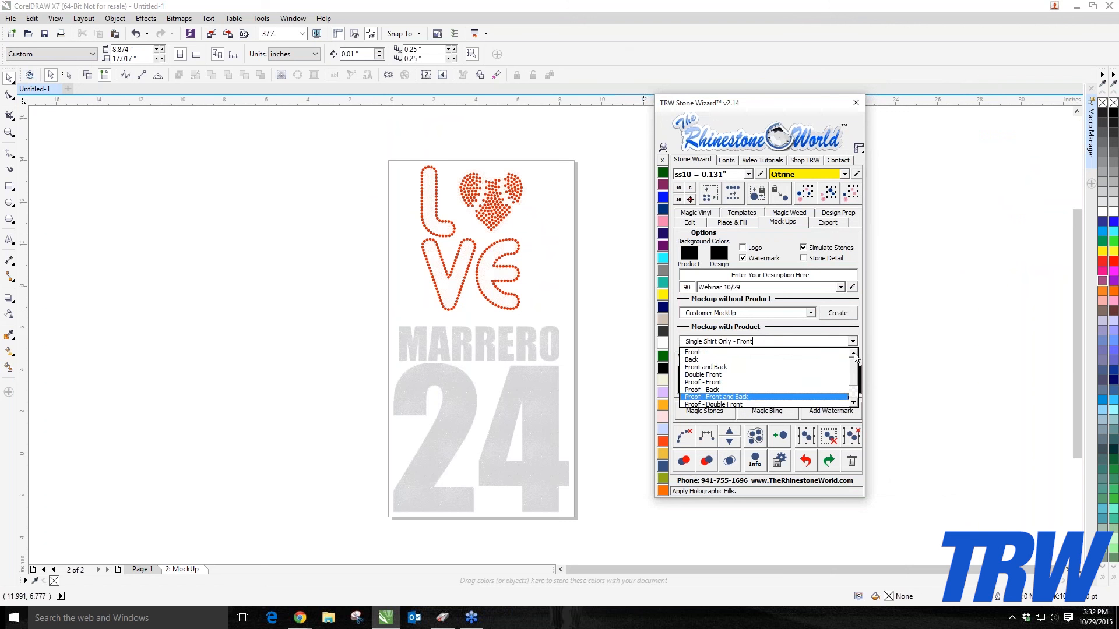
left_click(728, 367)
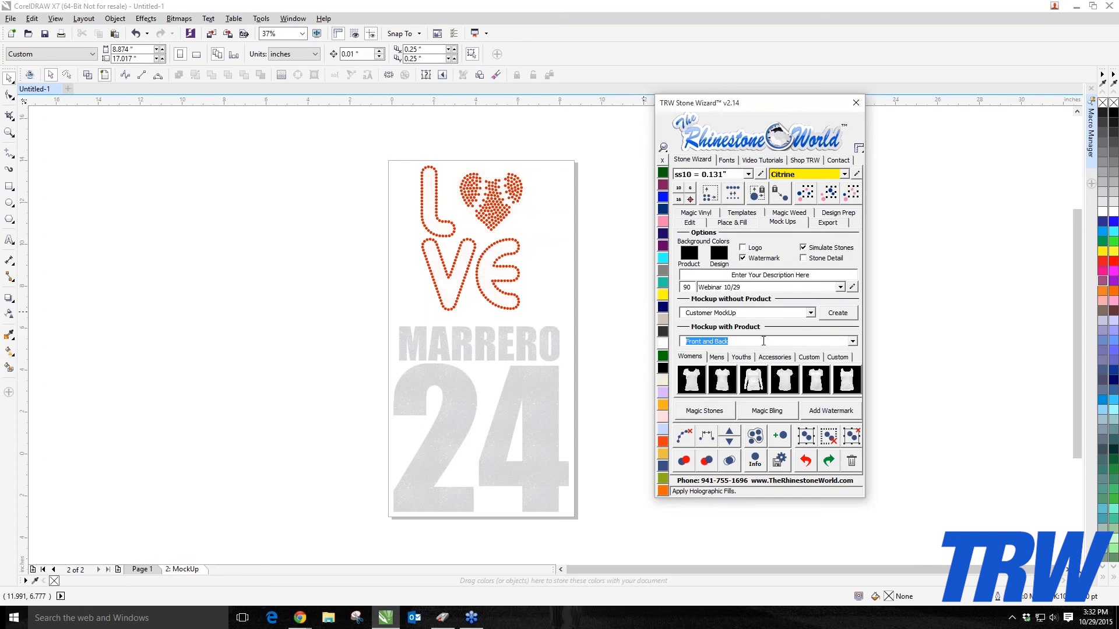
left_click(342, 144)
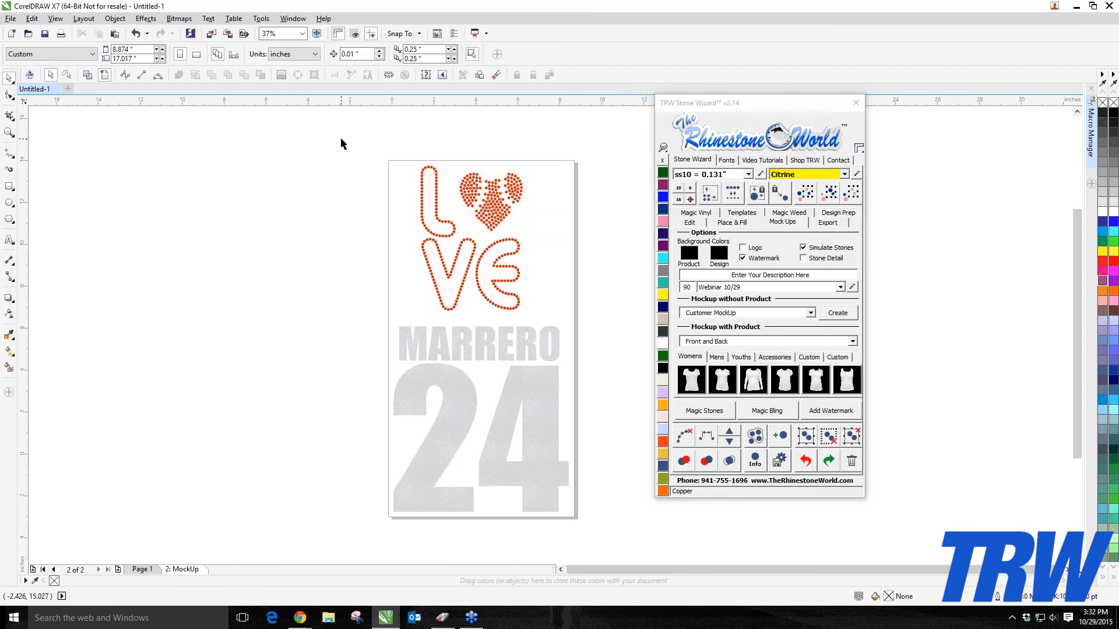
left_click_drag(341, 139, 606, 322)
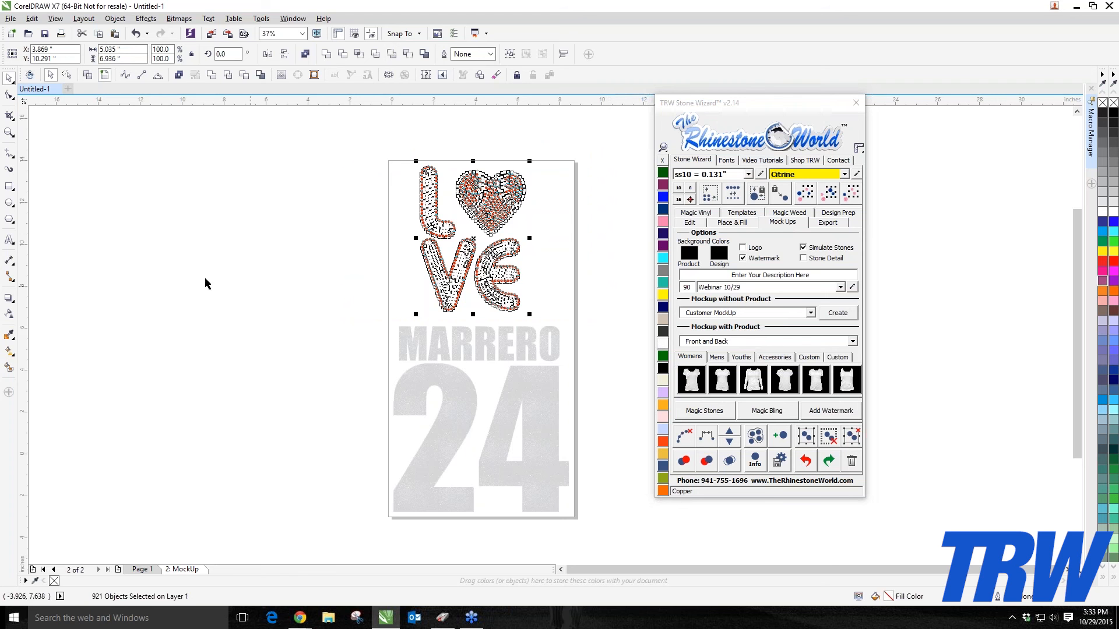
left_click(229, 274)
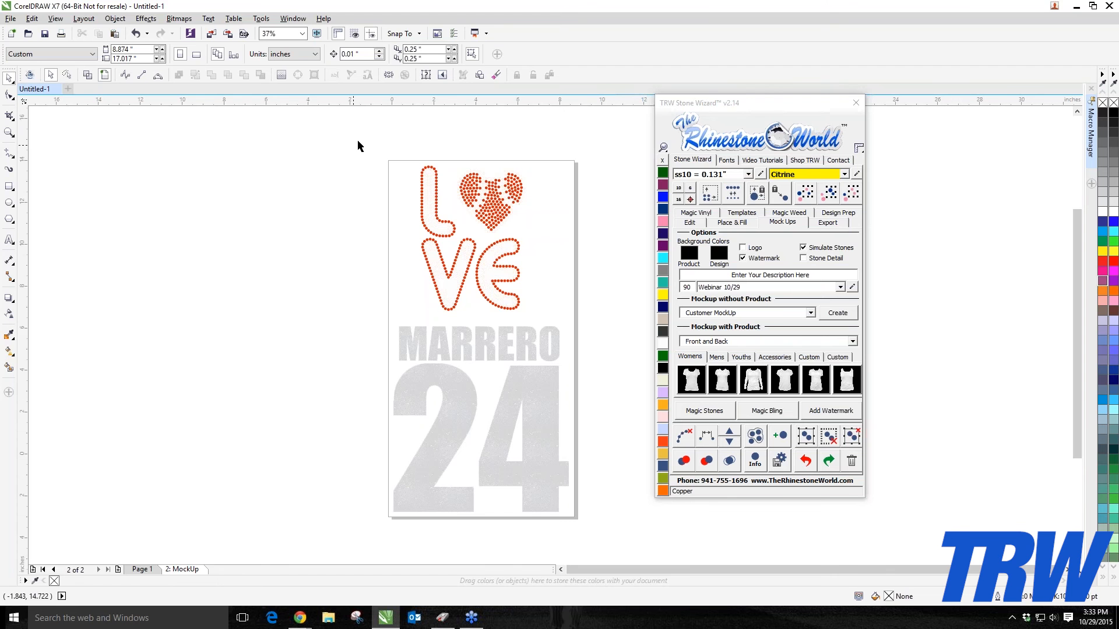
left_click_drag(359, 140, 576, 327)
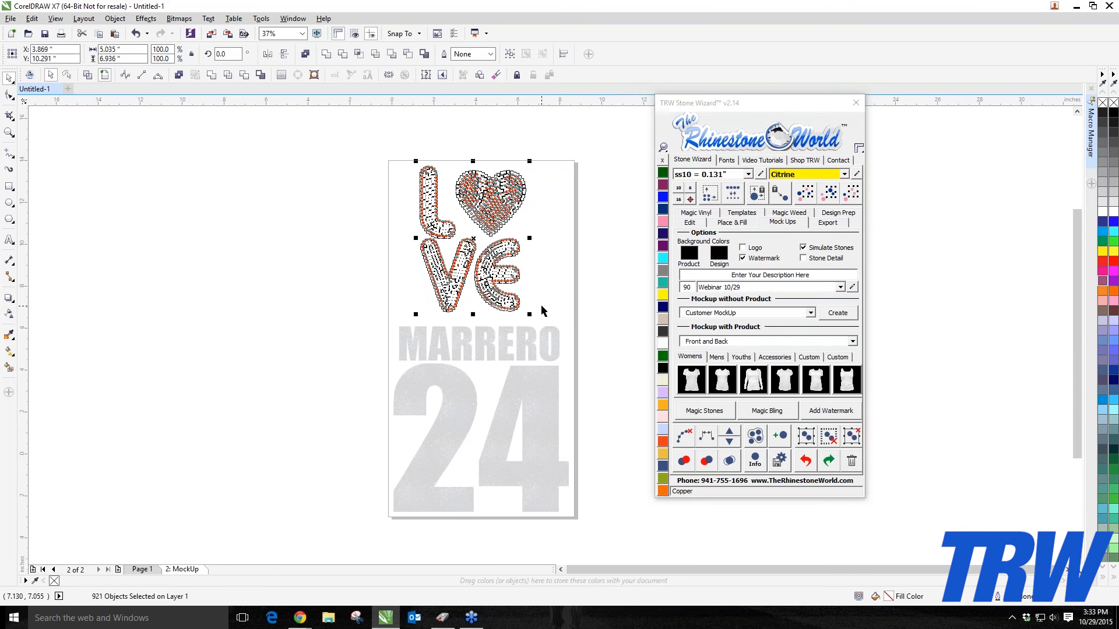
left_click(284, 360)
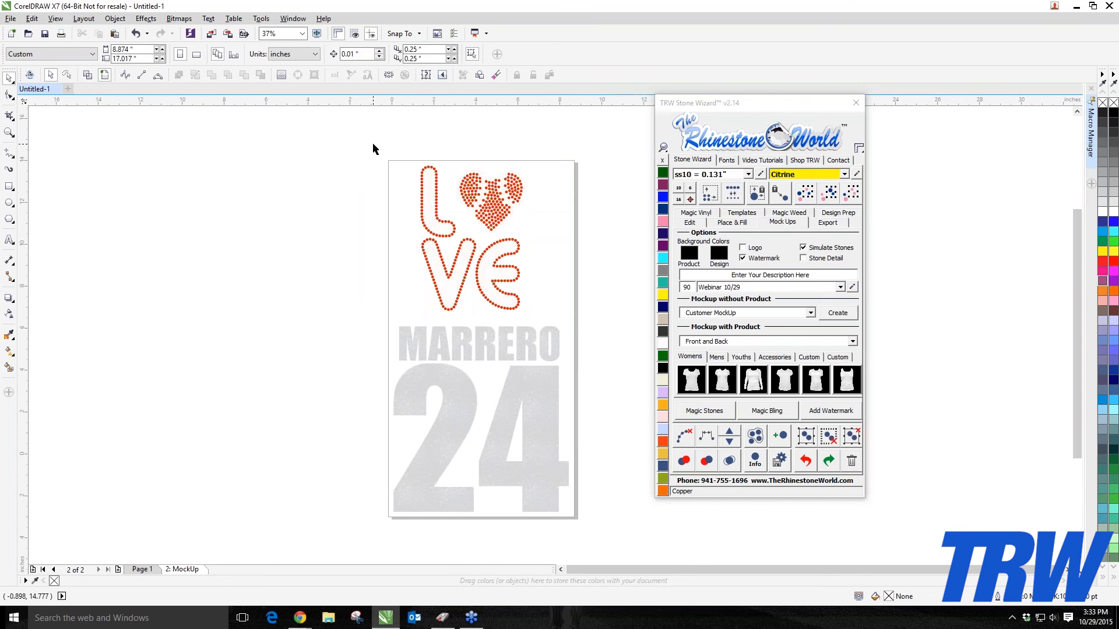
Step: Select the LOVE rhinestone design and create a Front and Back mockup on the fourth women's shirt style
left_click_drag(372, 144, 609, 330)
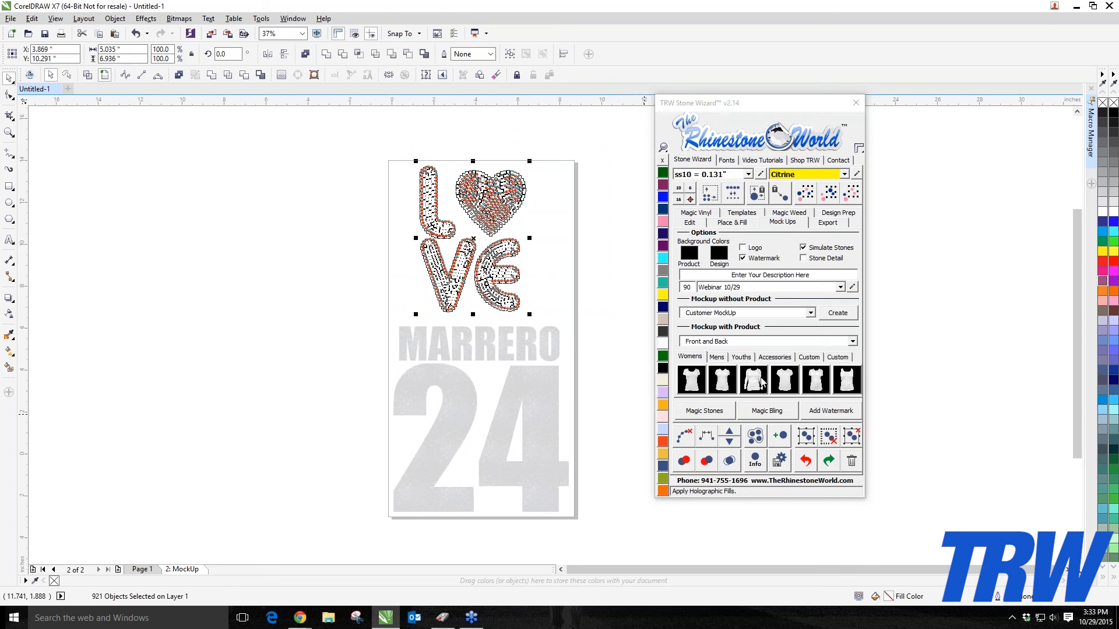
left_click(784, 381)
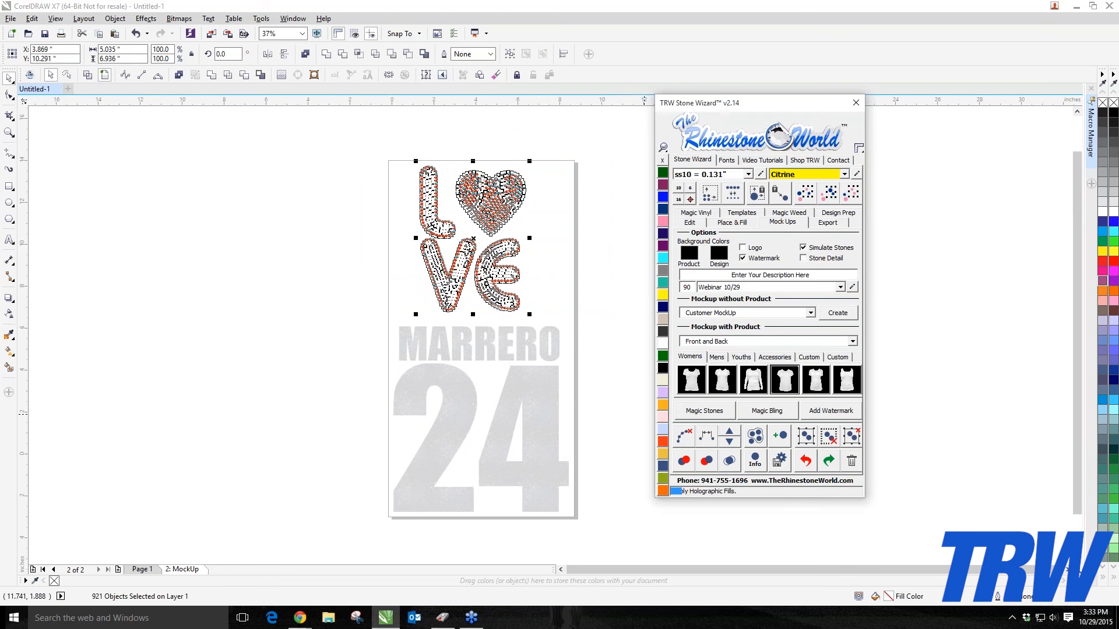
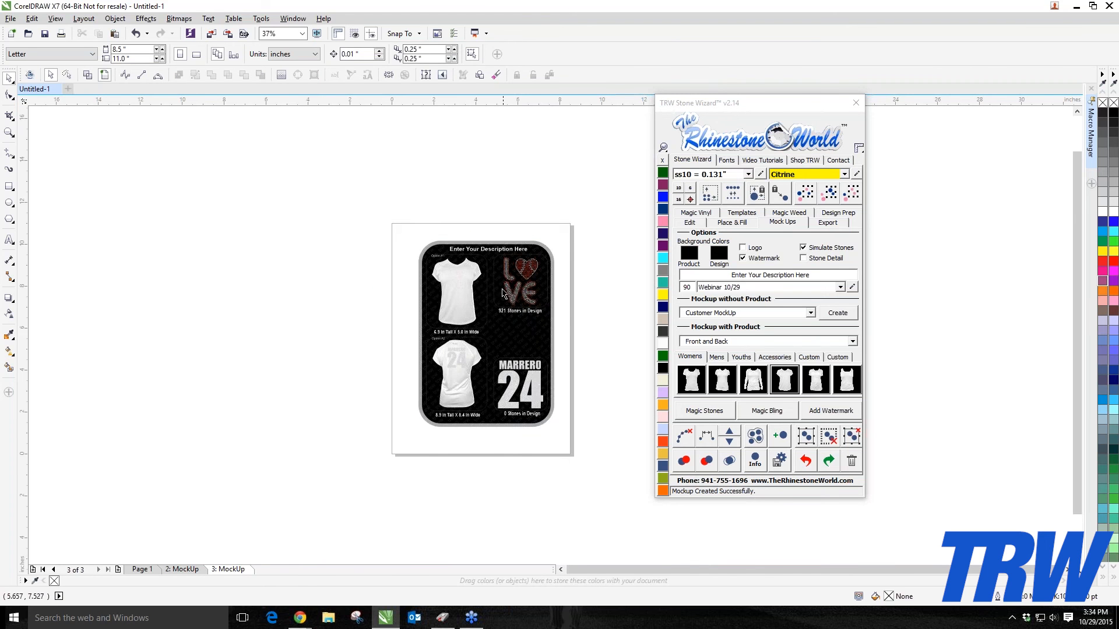
Step: Examine the Front and Back mockup page at several zoom levels, including the stone detail of the LOVE design
scroll(509, 291, "up", 2)
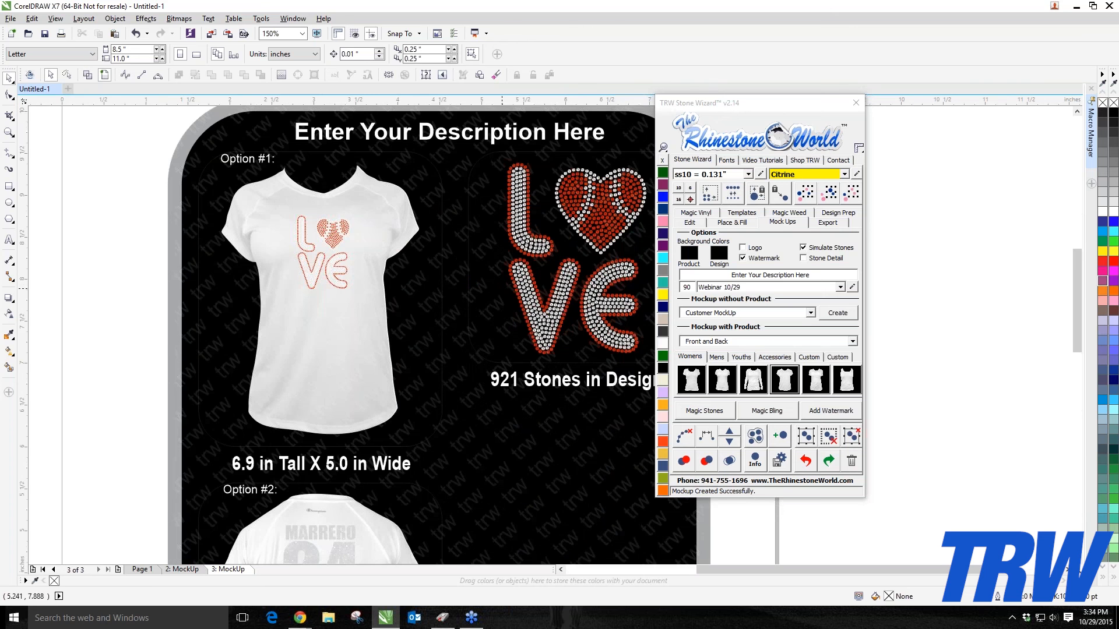
scroll(471, 283, "down", 1)
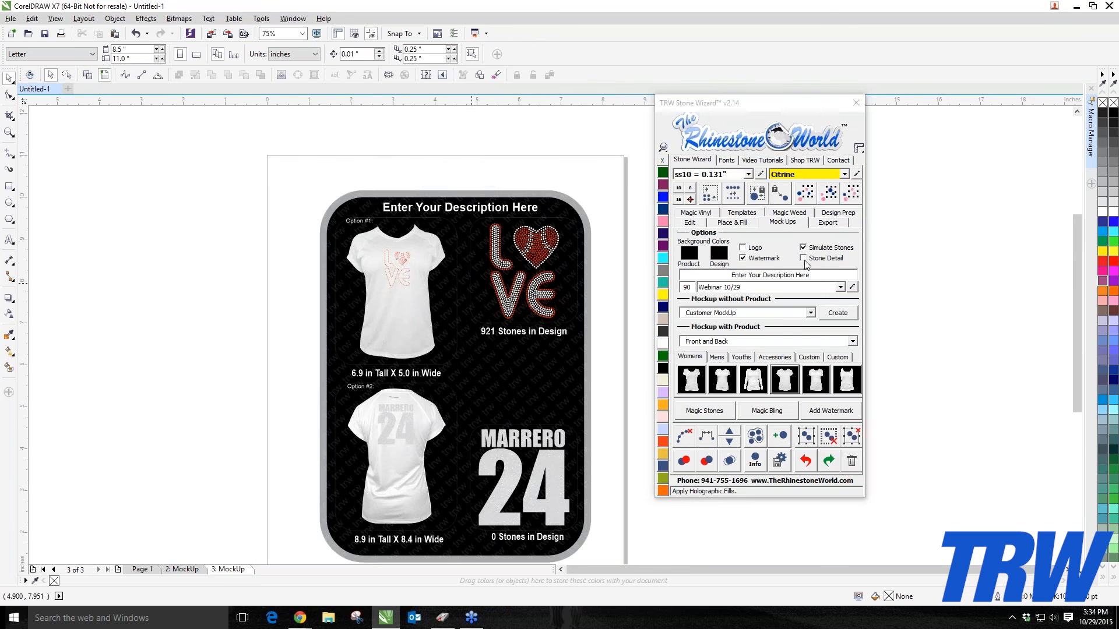
left_click(469, 204)
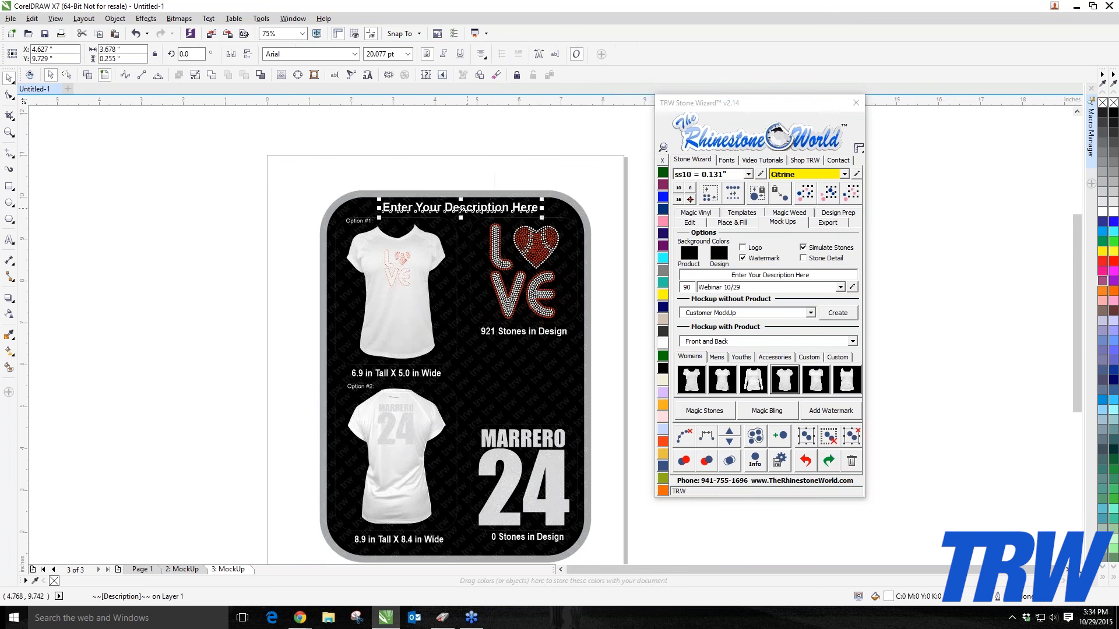
key("Escape")
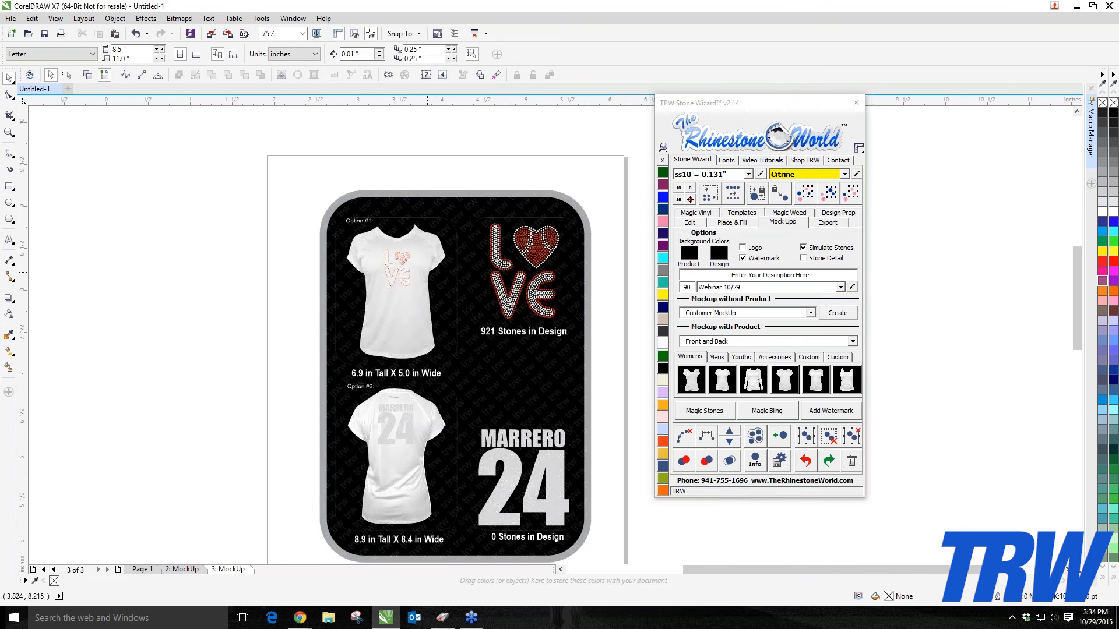
scroll(429, 278, "up", 1)
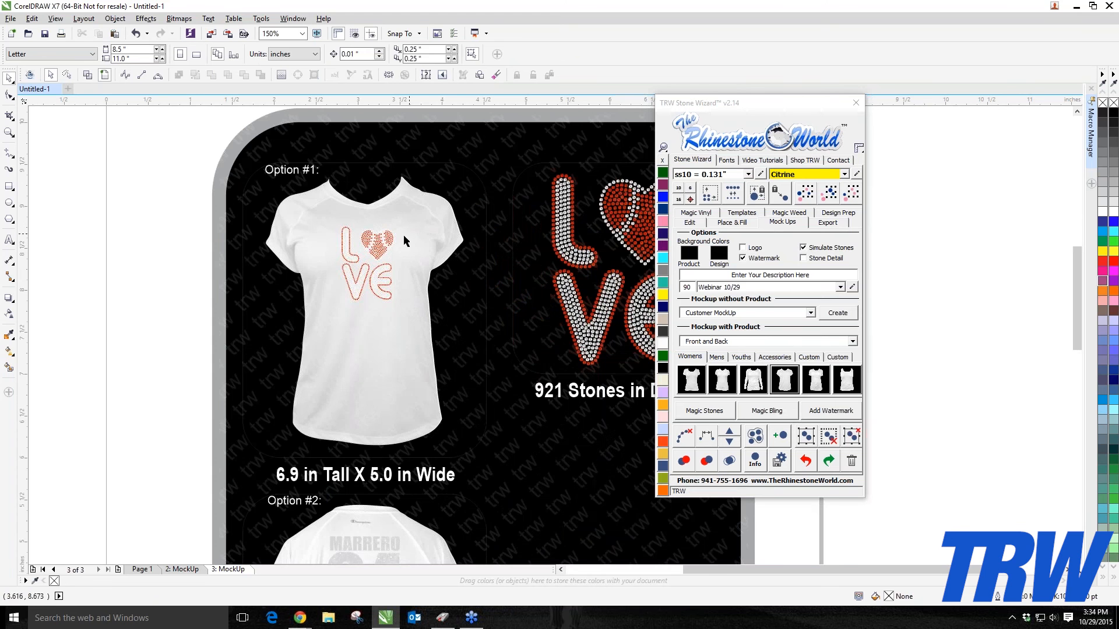
scroll(399, 246, "down", 1)
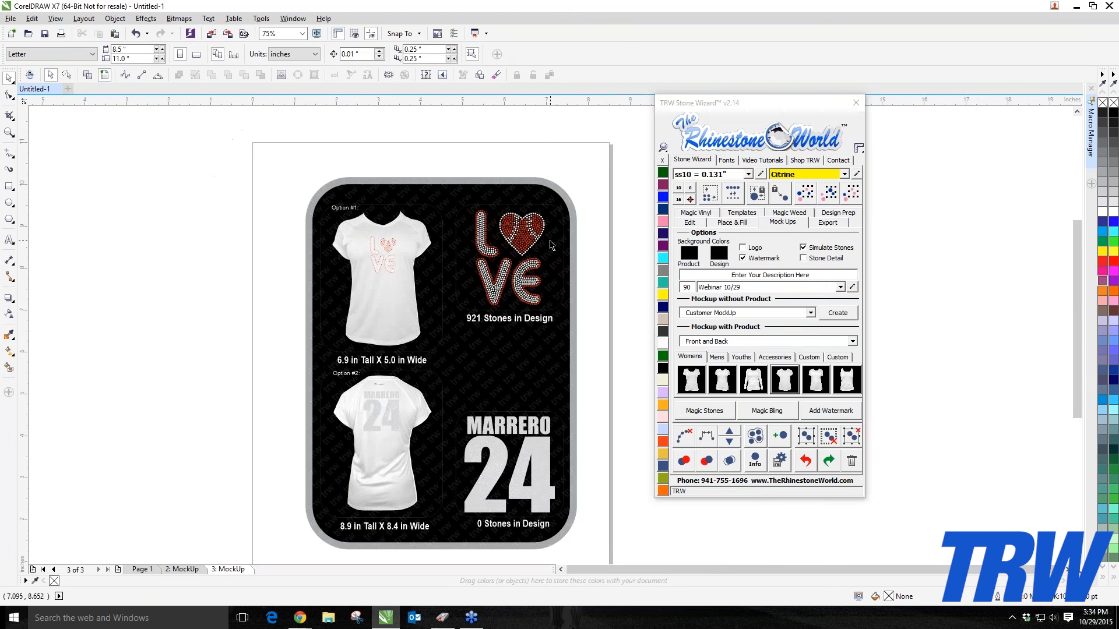
scroll(539, 243, "up", 1)
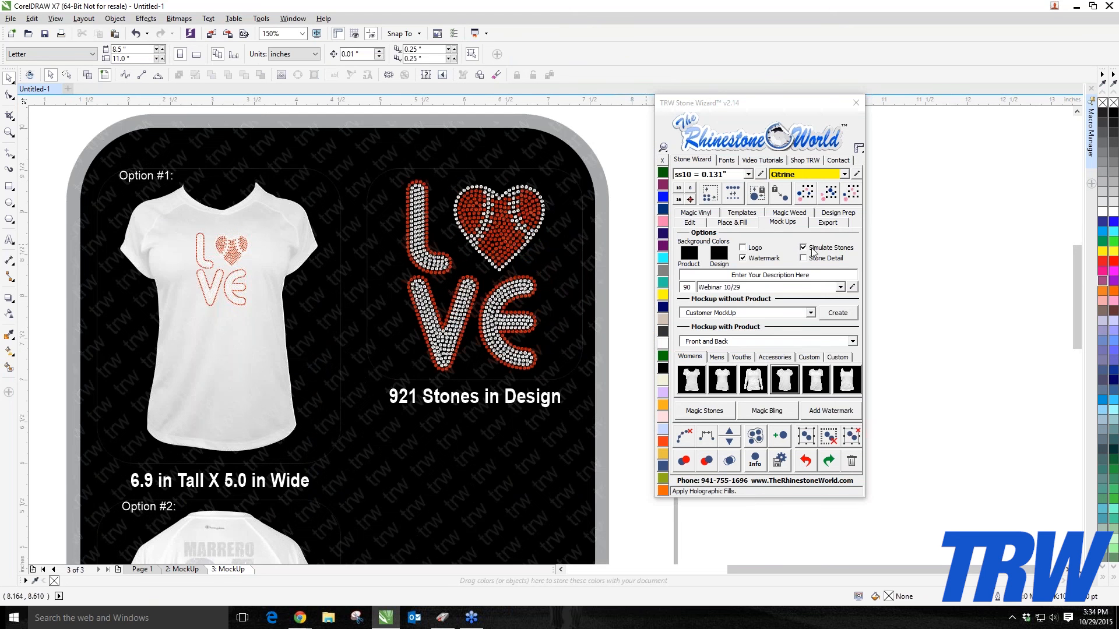
scroll(522, 221, "up", 1)
scroll(499, 222, "up", 4)
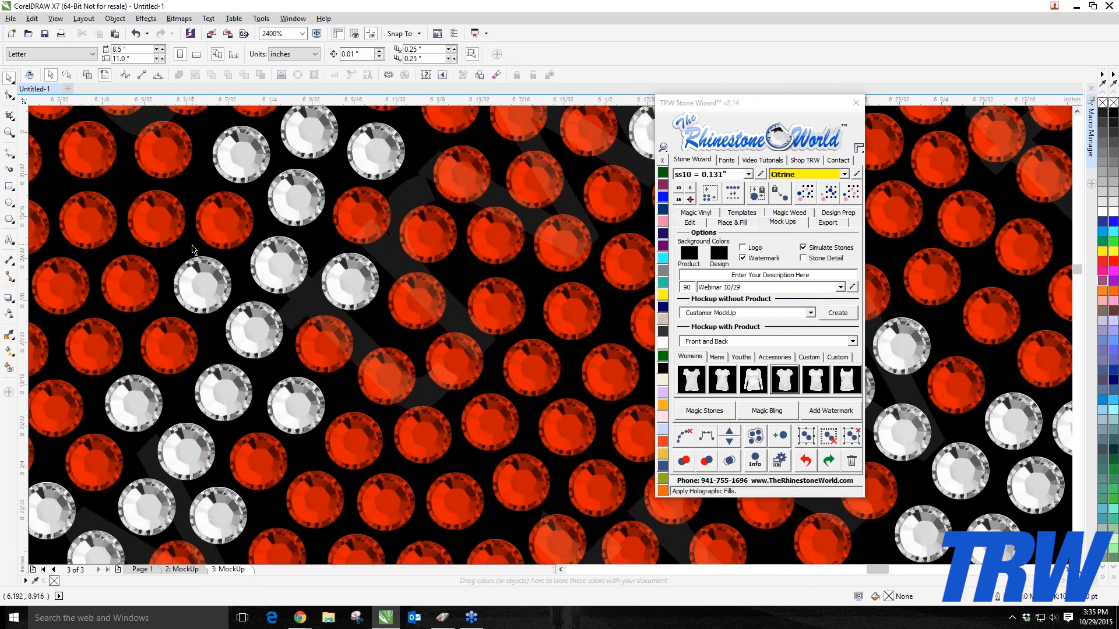
scroll(268, 304, "down", 2)
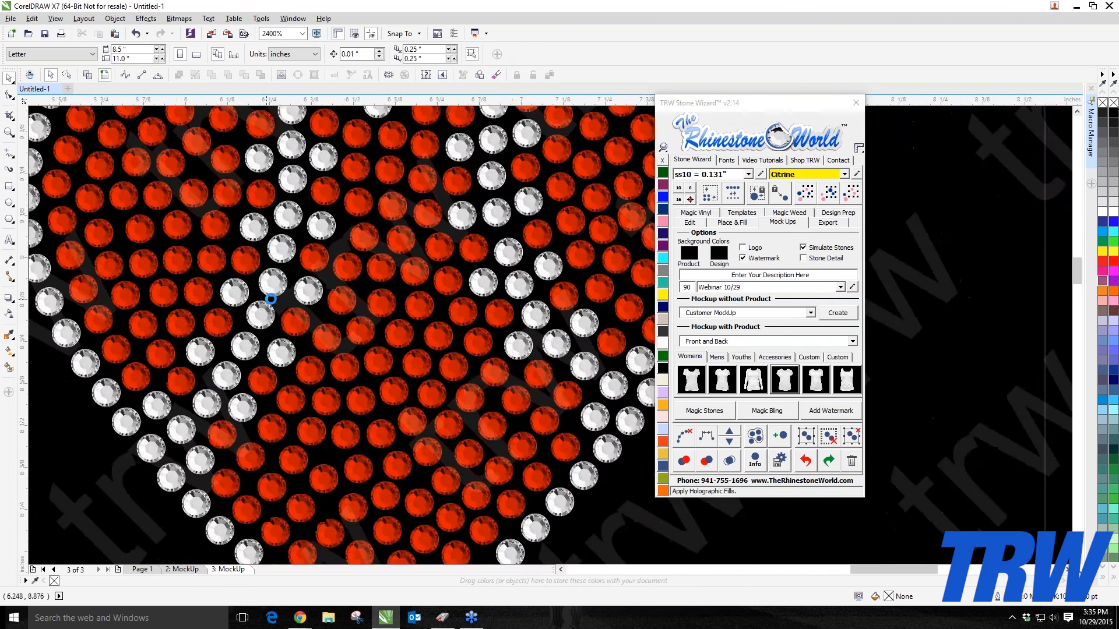
scroll(270, 299, "down", 3)
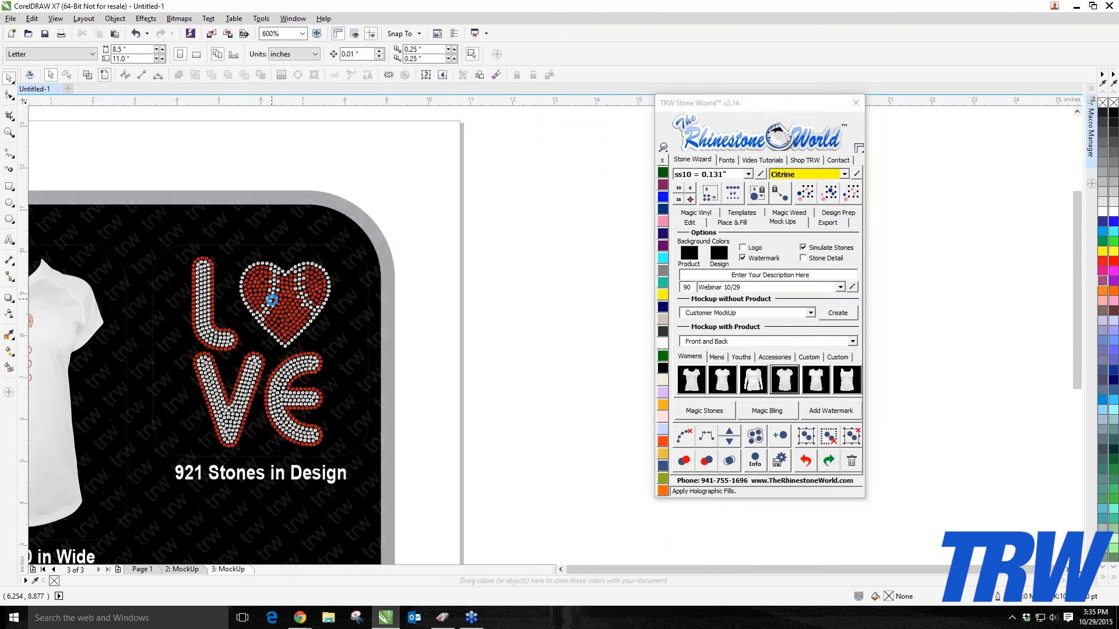
scroll(272, 301, "down", 3)
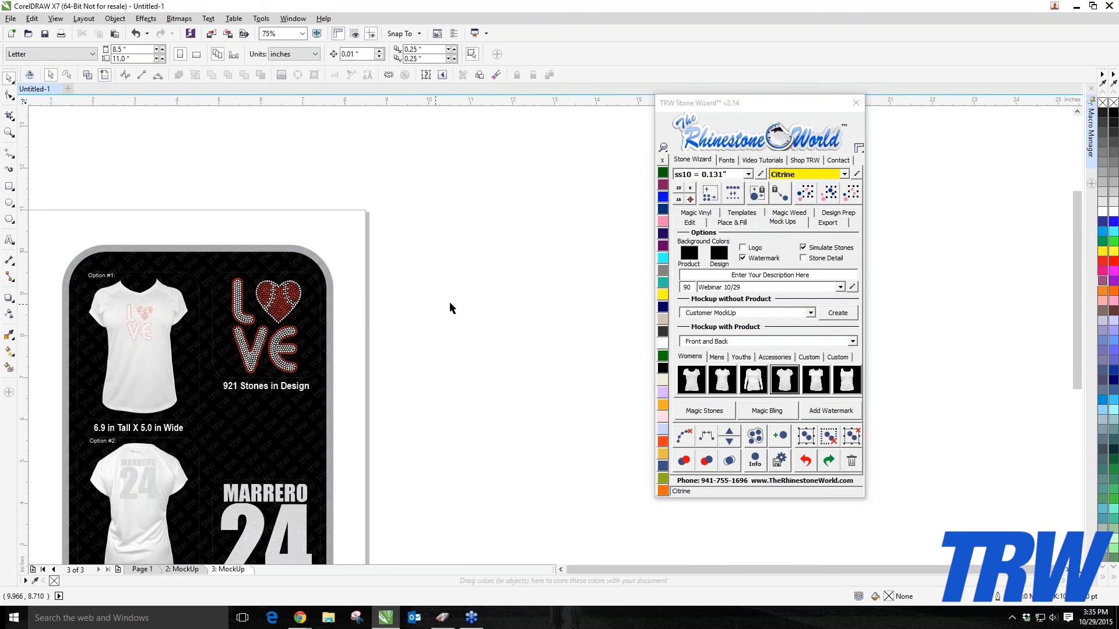
scroll(453, 300, "down", 2)
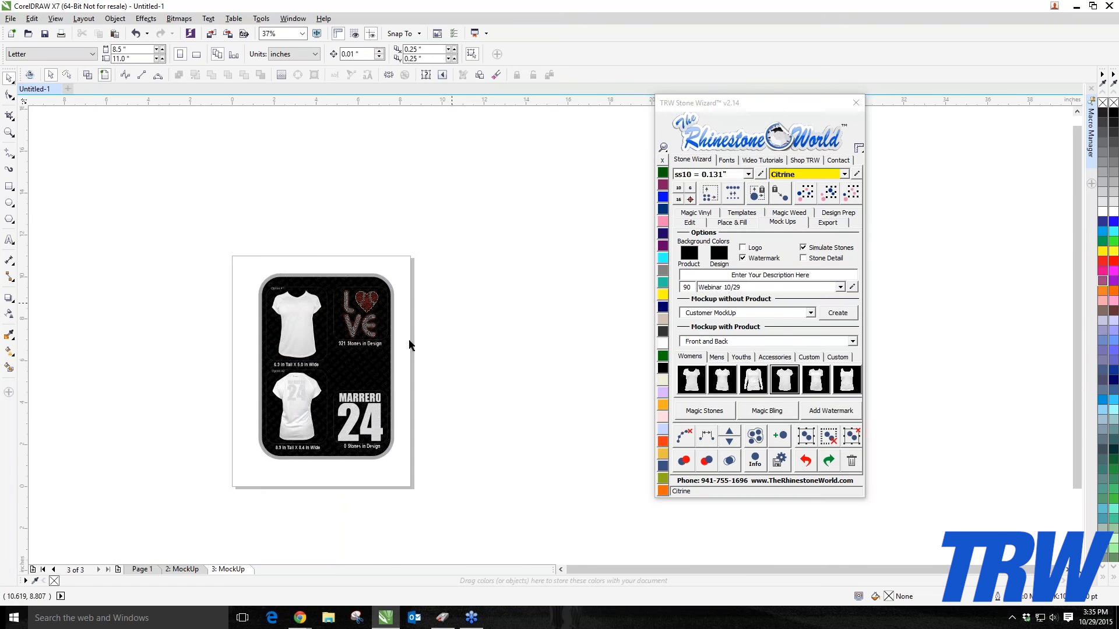
scroll(303, 420, "up", 2)
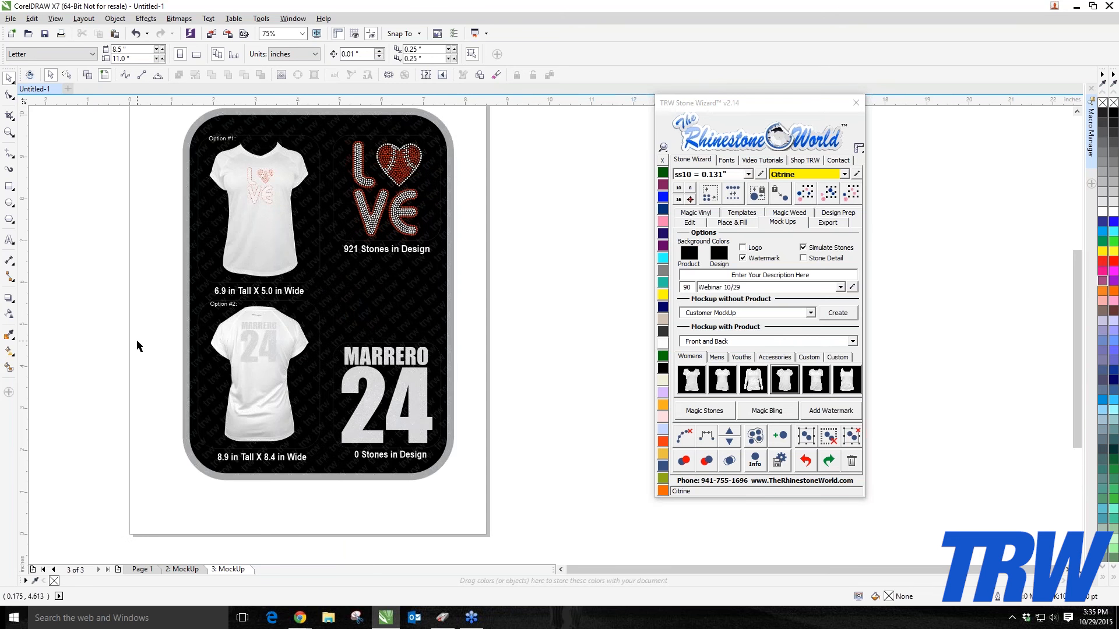
scroll(257, 356, "up", 2)
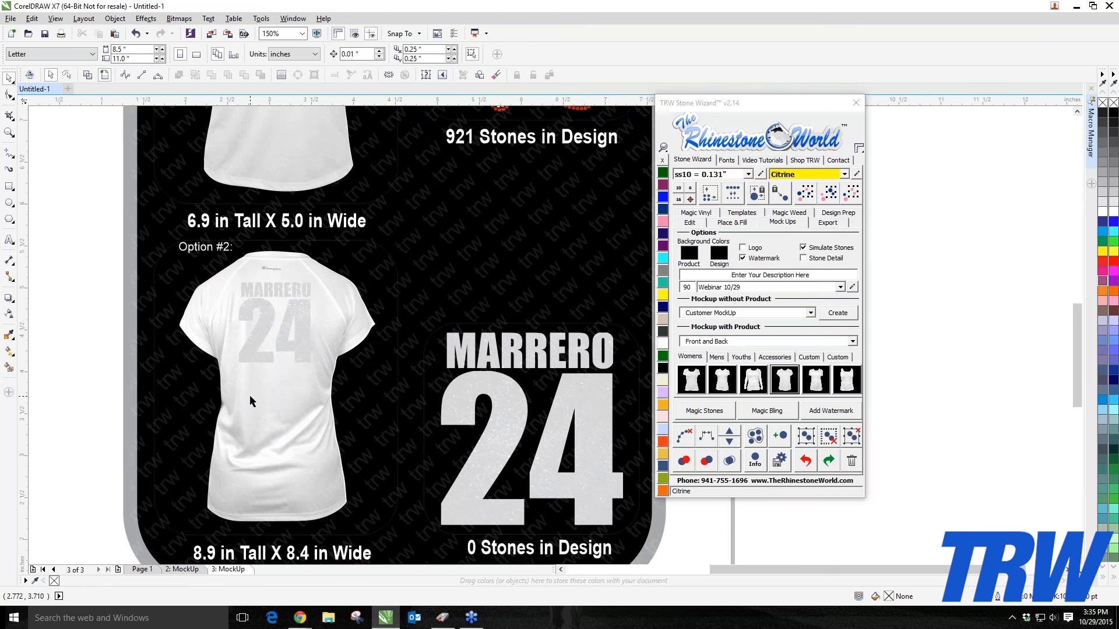
Step: Delete the trw watermark pattern from the mockup background
left_click(425, 261)
key("Delete")
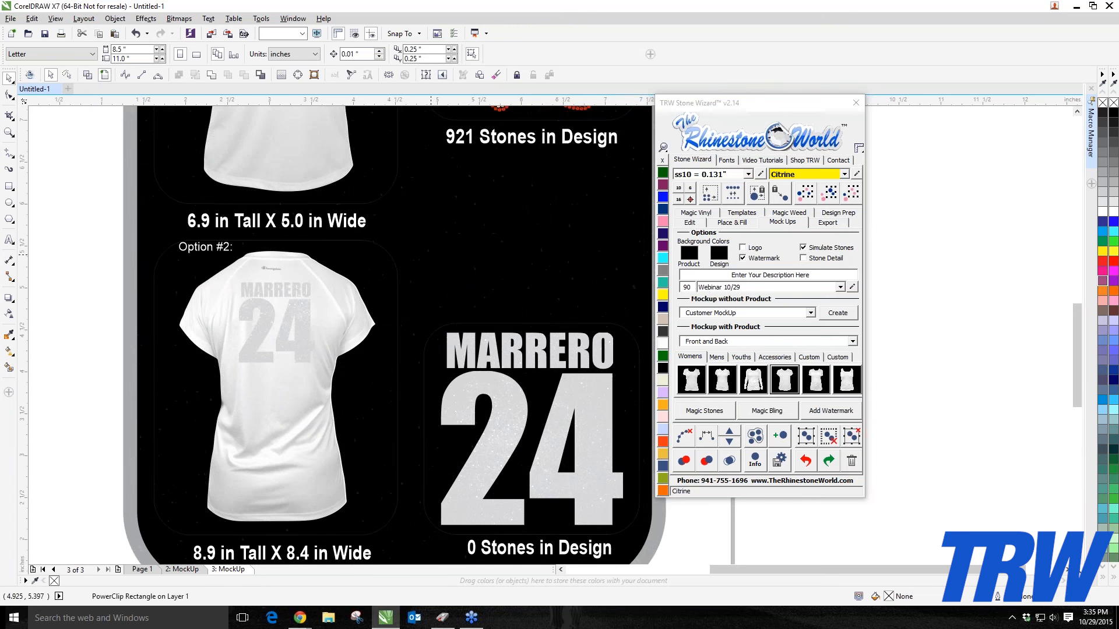
Step: Color the back-view shirt Aquamarine using the wizard's color swatches
scroll(390, 306, "down", 1)
left_click(344, 341)
scroll(343, 280, "up", 1)
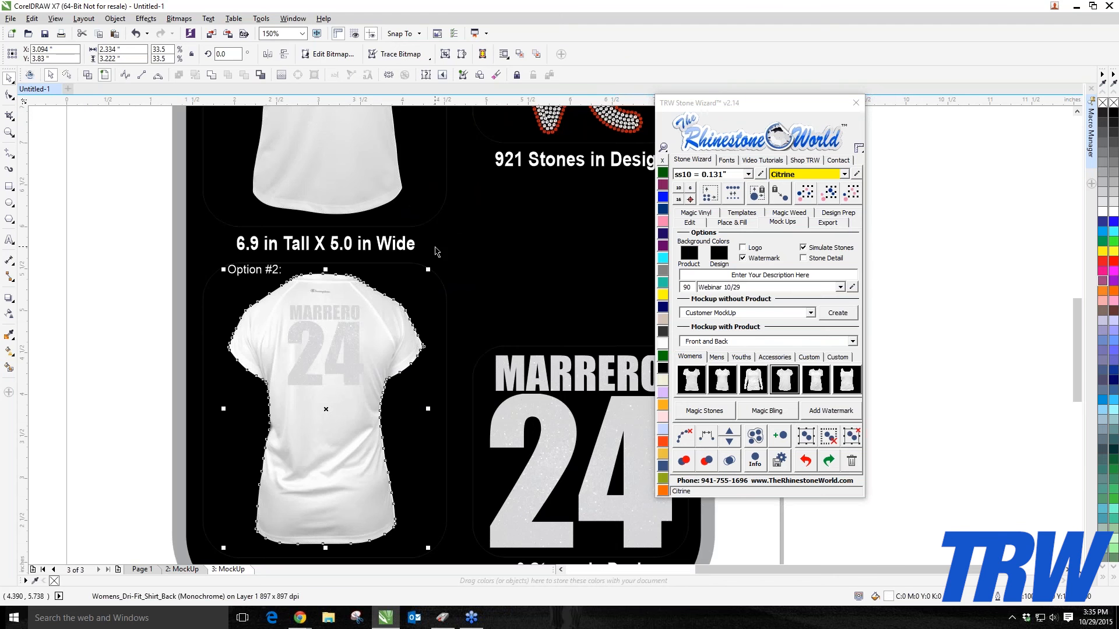
left_click(663, 257)
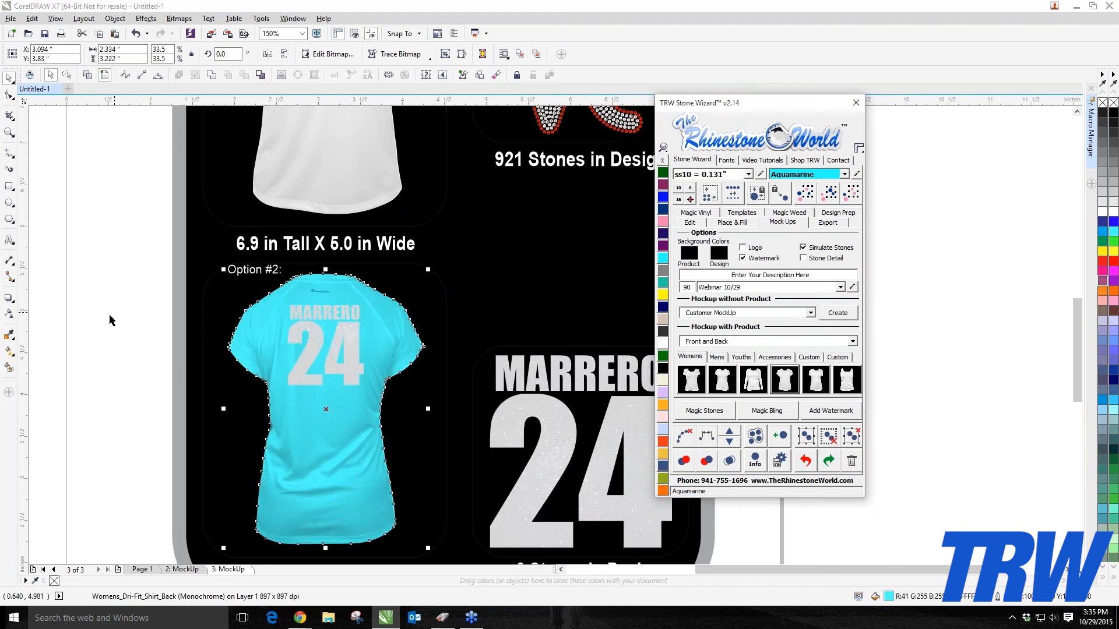
Step: Color the front-view shirt Aquamarine as well using the wizard's color swatches
left_click(149, 324)
scroll(151, 327, "down", 1)
left_click(226, 223)
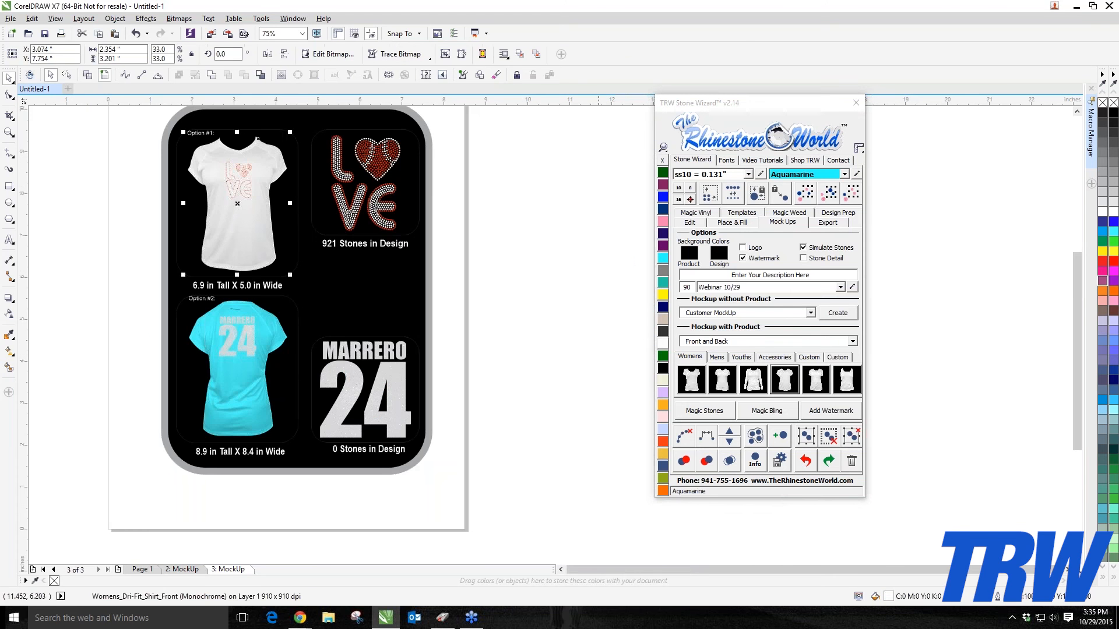
left_click(663, 258)
left_click(583, 268)
scroll(223, 173, "up", 1)
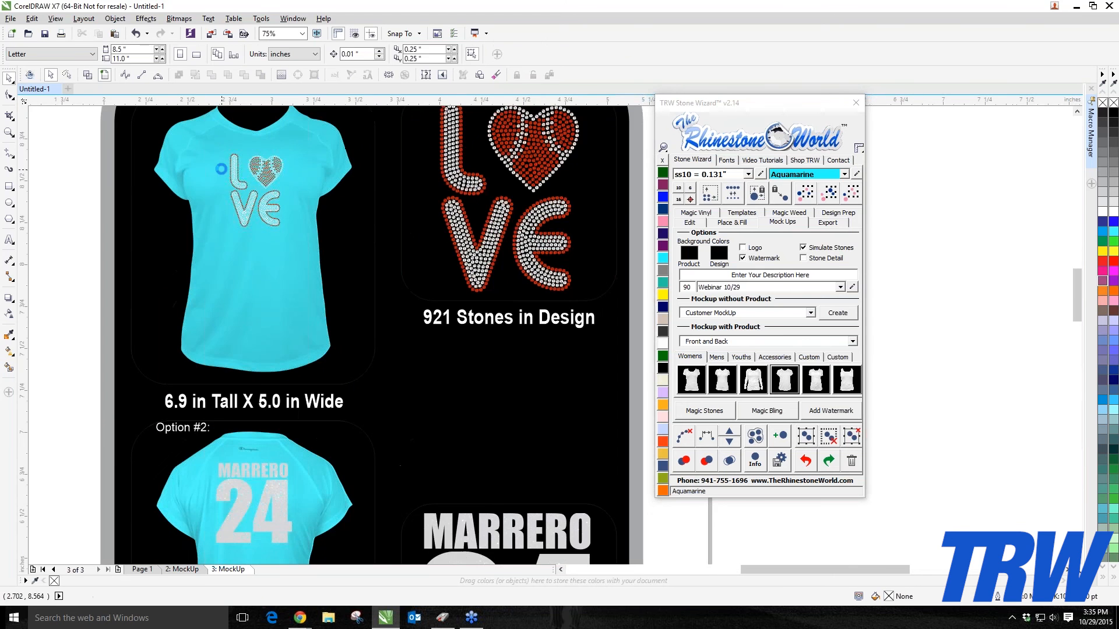
Step: Select both shirt images and recolor them blue from the color palette
scroll(223, 174, "up", 1)
scroll(201, 186, "down", 1)
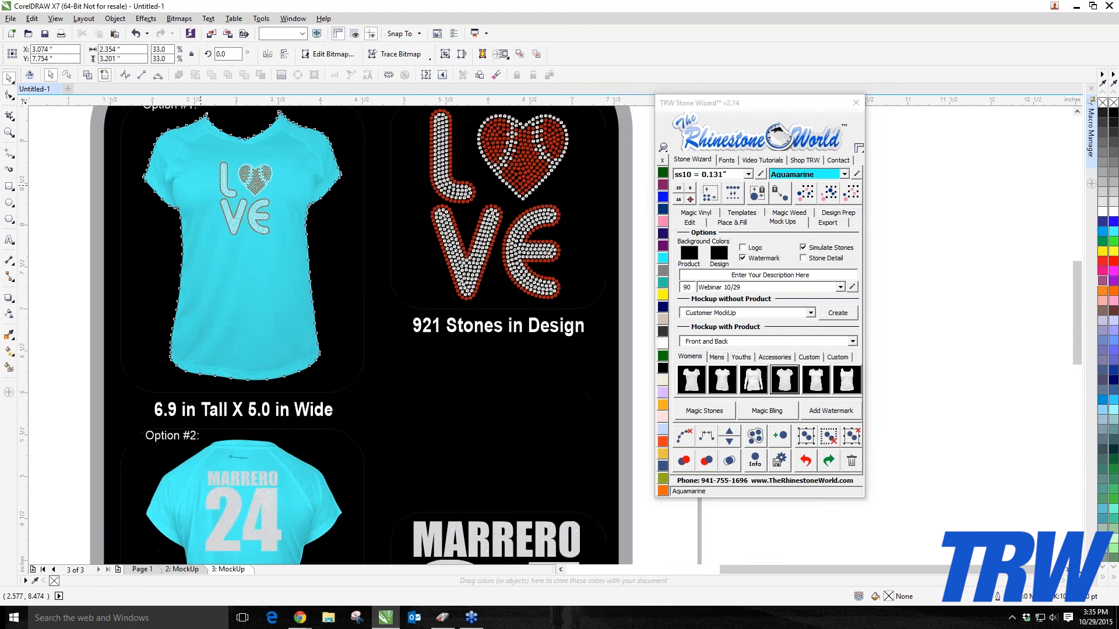
left_click(200, 186)
left_click(305, 488, "shift")
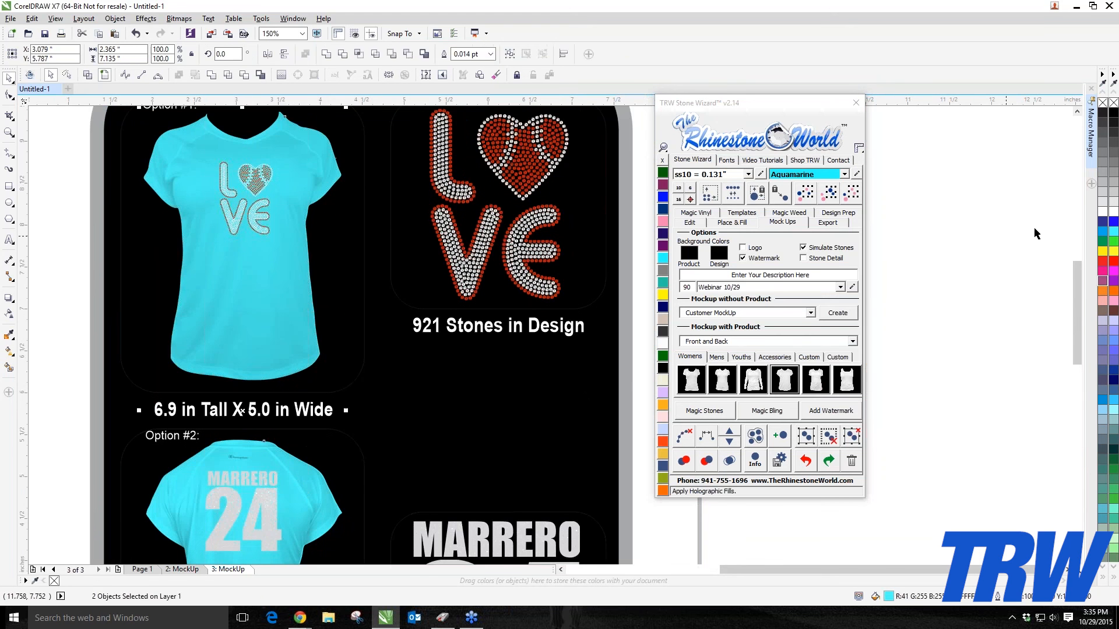
left_click(1106, 231)
key("Escape")
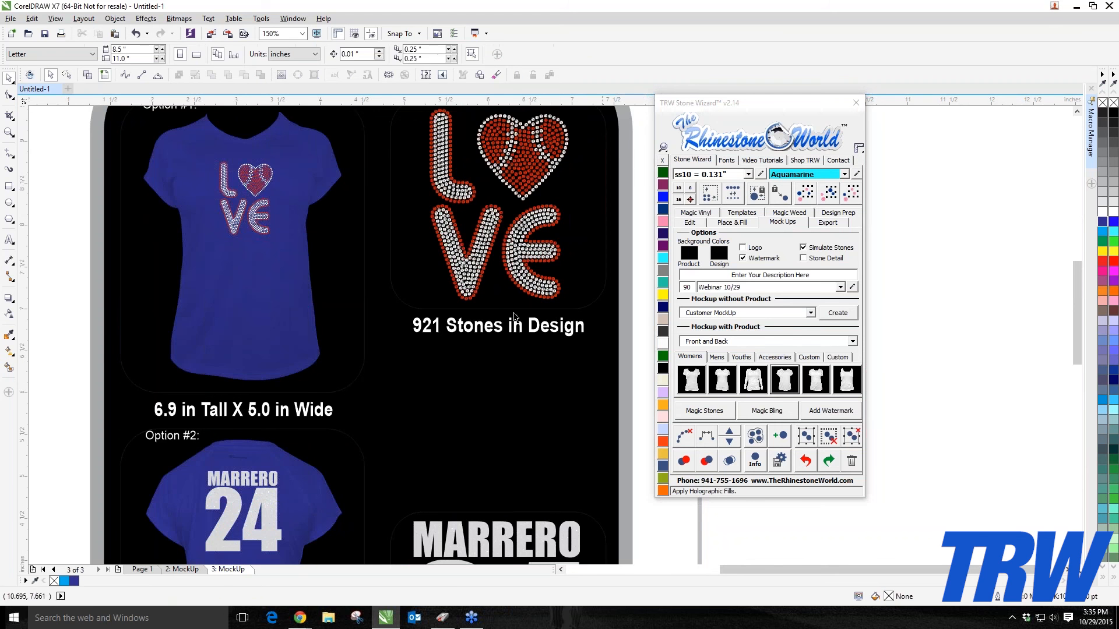
Step: Undo the recent shirt color changes and watermark deletion with the wizard's undo command
scroll(376, 328, "down", 1)
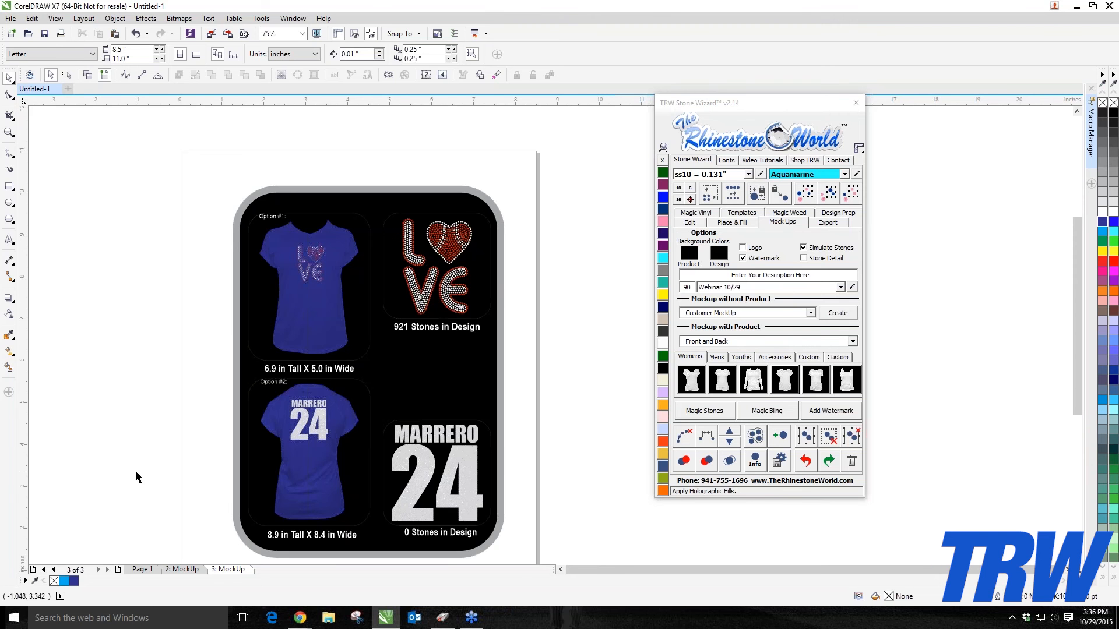
scroll(308, 360, "down", 1)
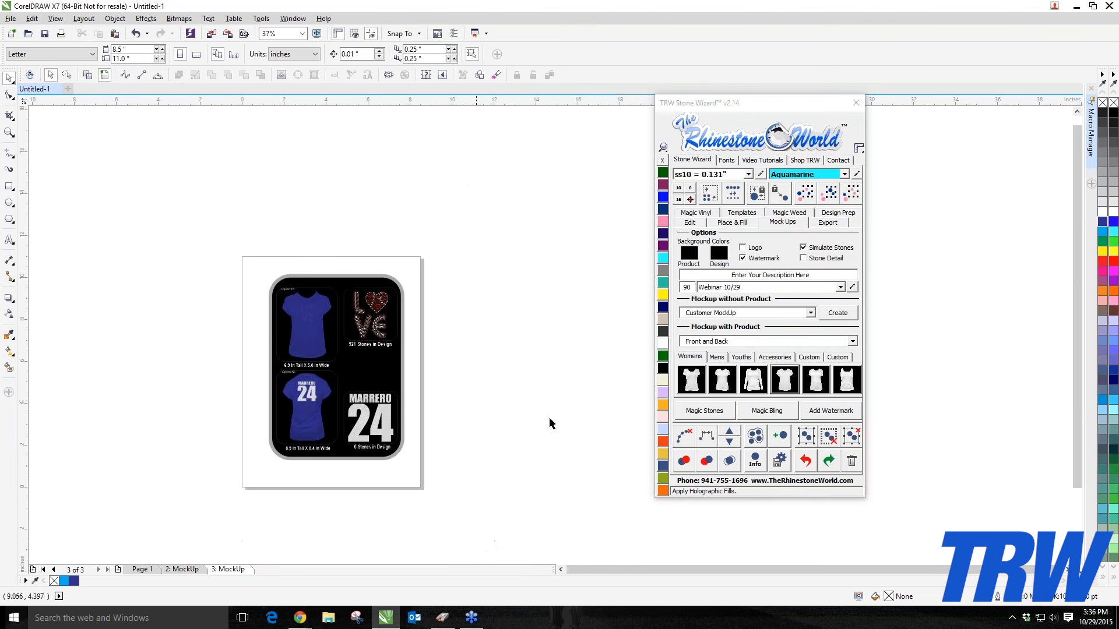
left_click(814, 466)
left_click(815, 465)
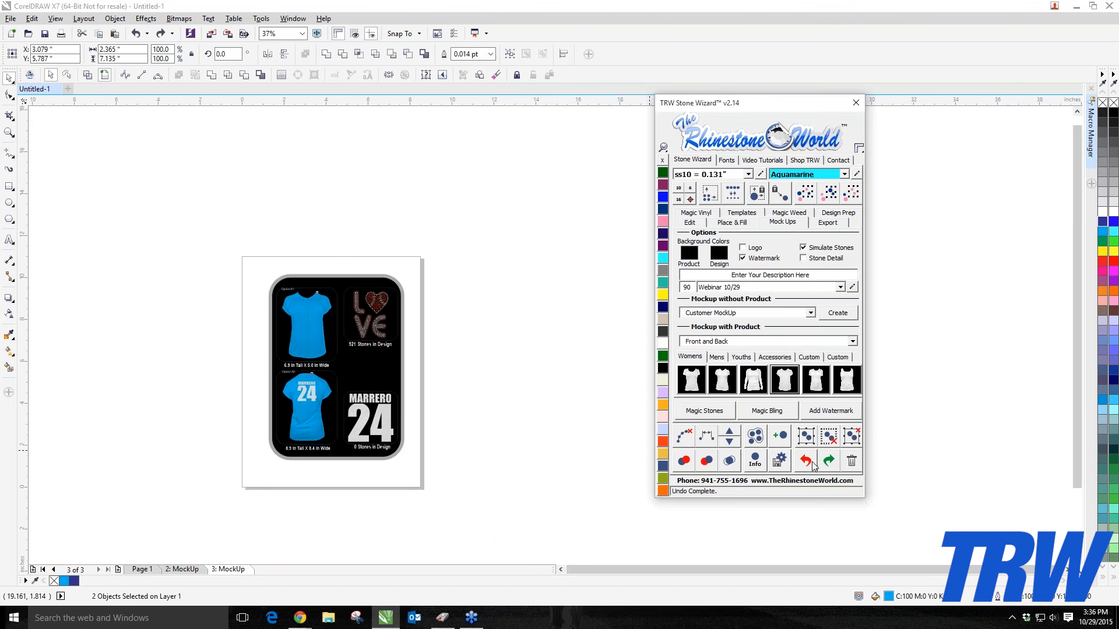
left_click(814, 466)
left_click(814, 466)
left_click(814, 466)
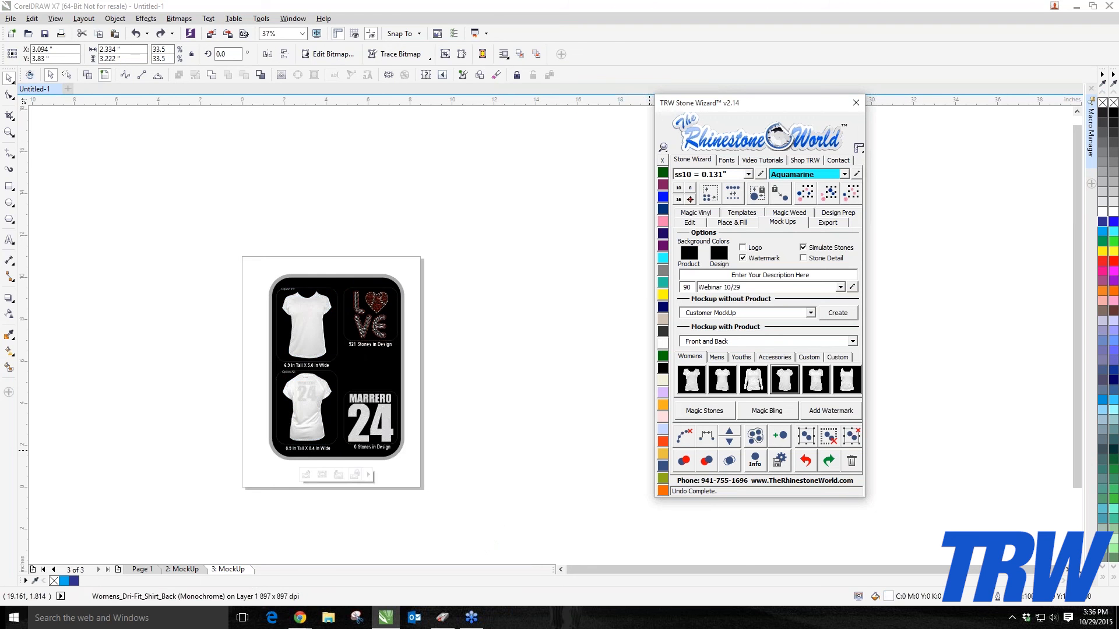
left_click(524, 407)
scroll(355, 359, "up", 1)
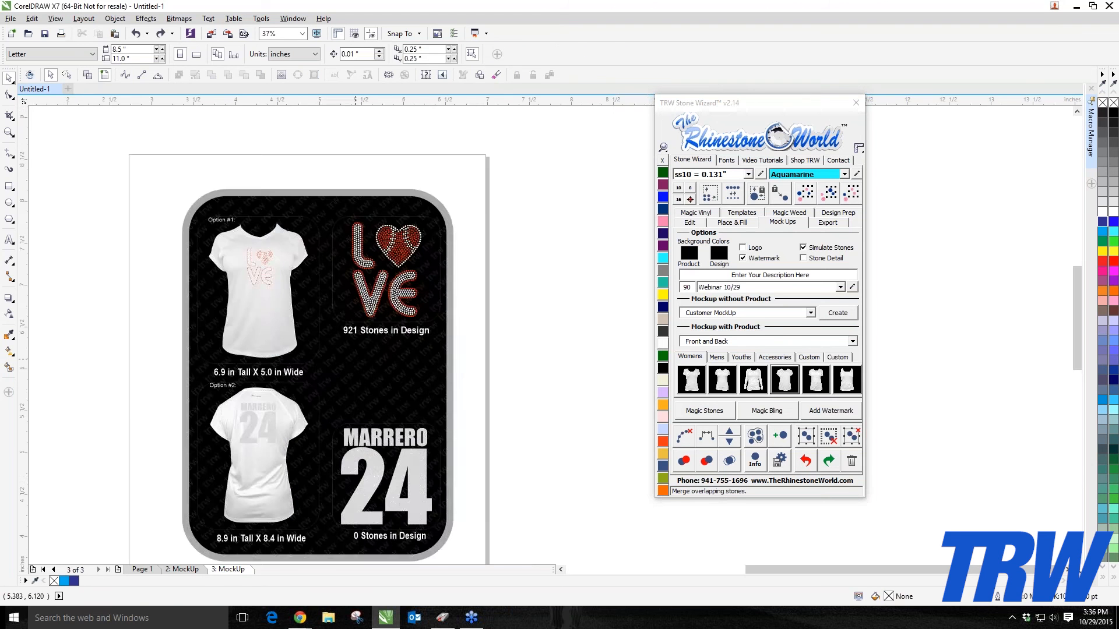
scroll(358, 359, "up", 1)
left_click(359, 359)
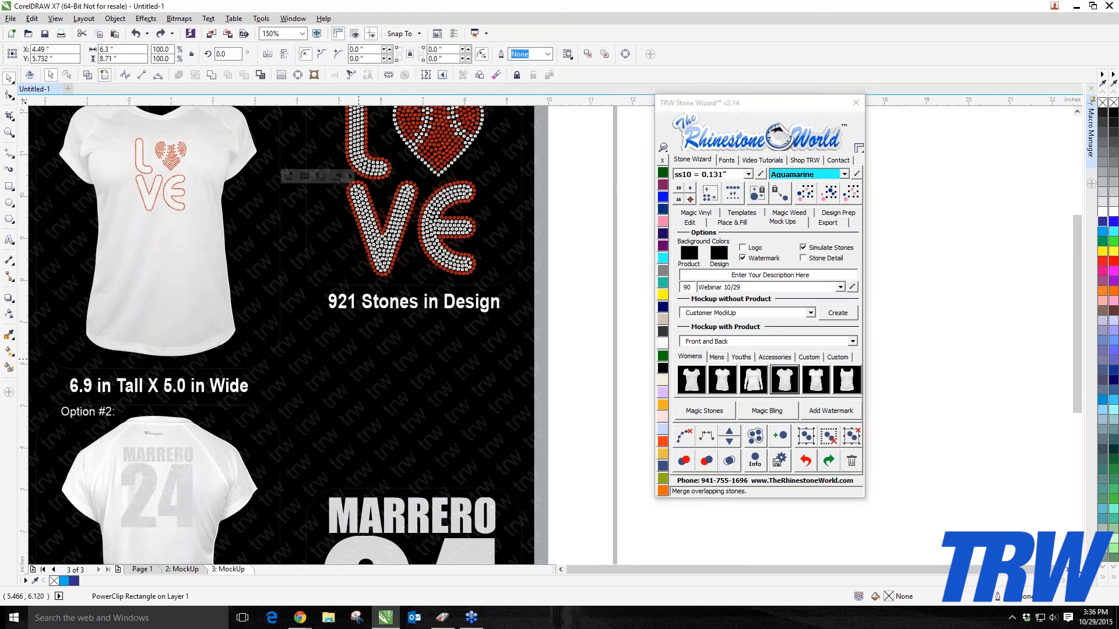
scroll(277, 392, "down", 1)
key("Escape")
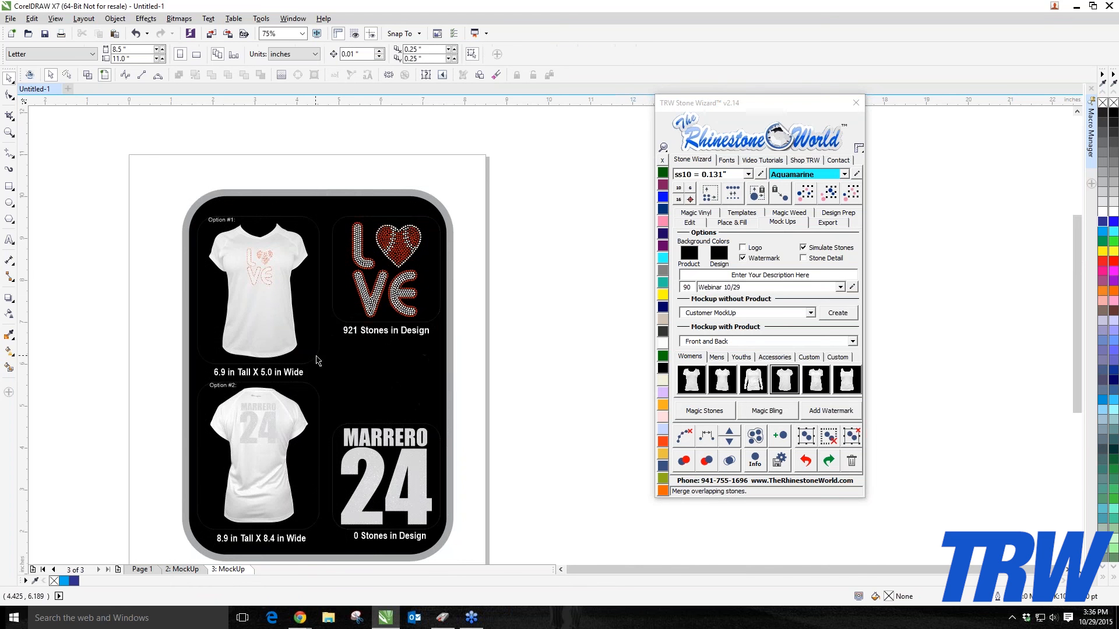
Step: Select the front and back shirt images together and color them blue from the color palette
left_click(275, 327)
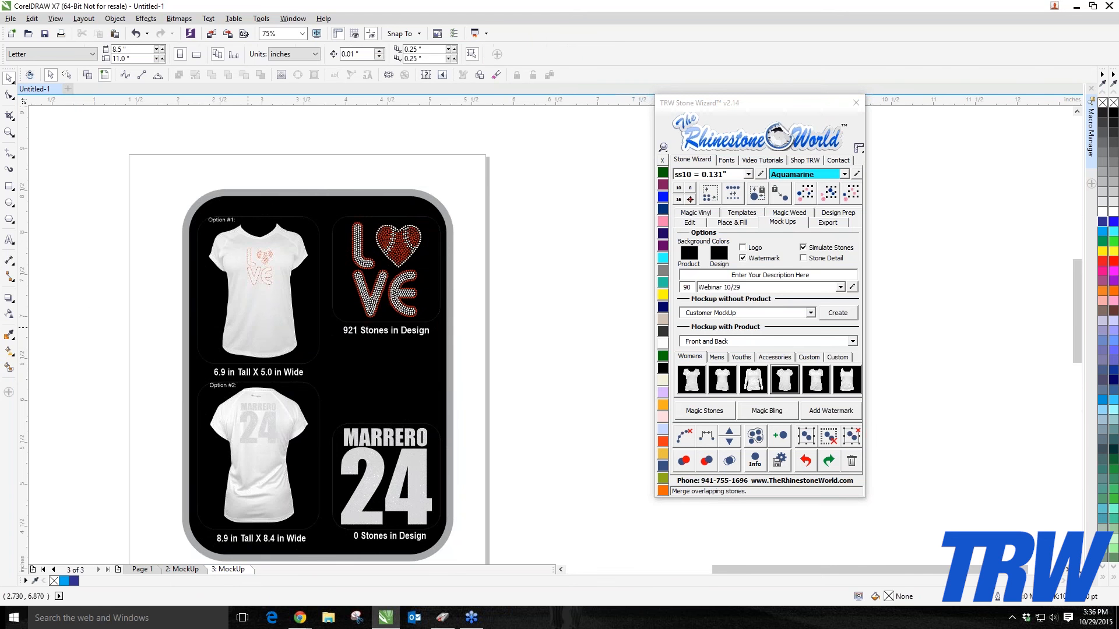
scroll(262, 257, "up", 2)
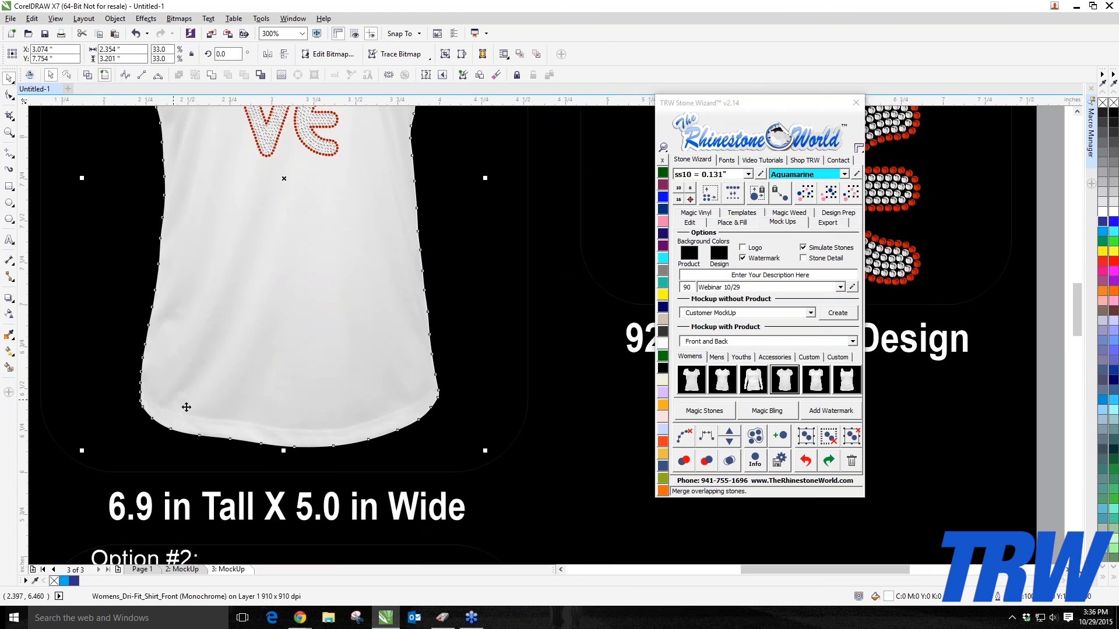
scroll(331, 365, "down", 2)
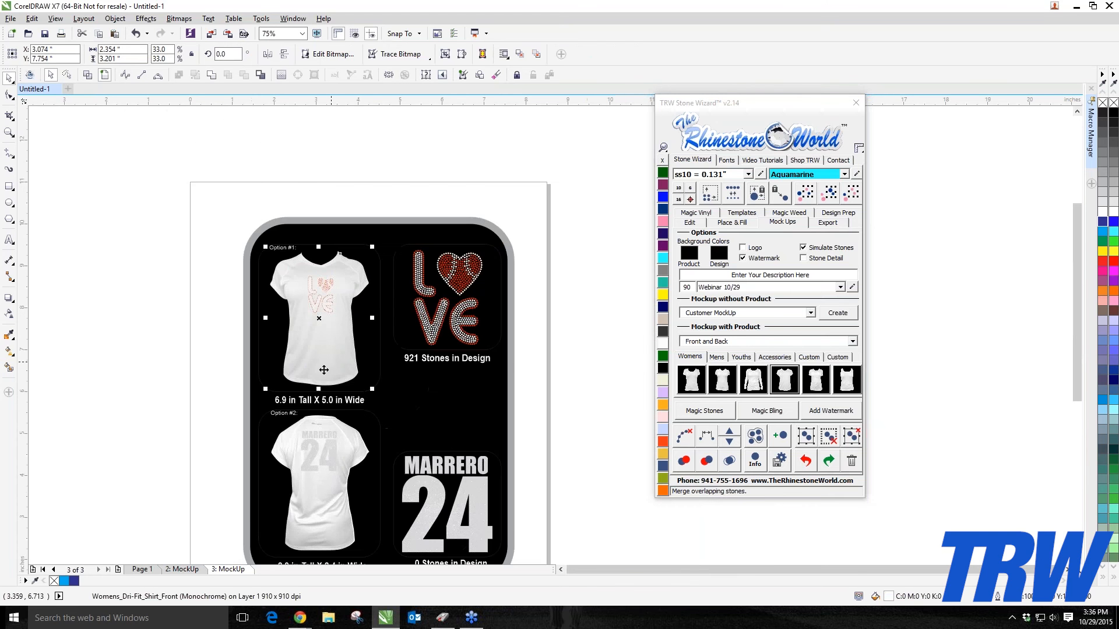
left_click(330, 508, "shift")
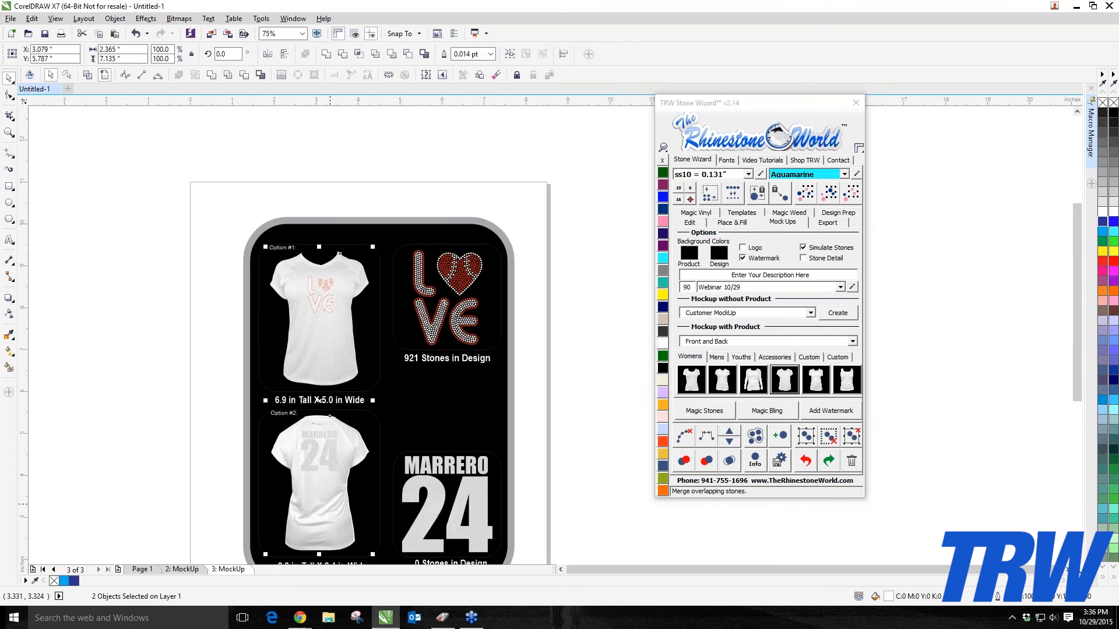
left_click(1102, 222)
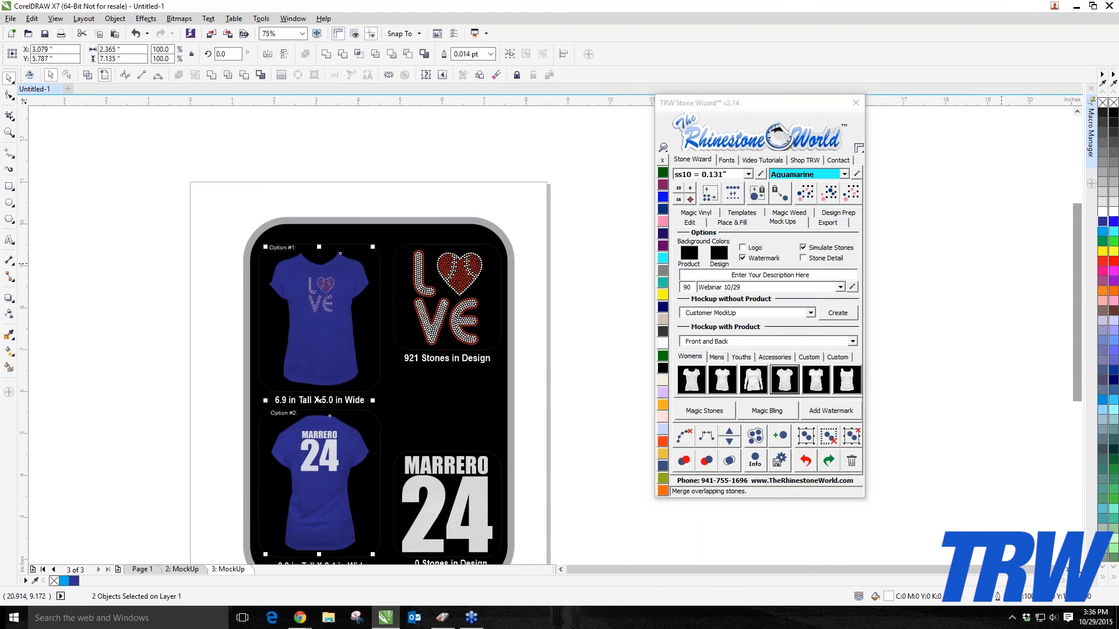
key("Escape")
scroll(283, 524, "up", 3)
scroll(320, 464, "down", 2)
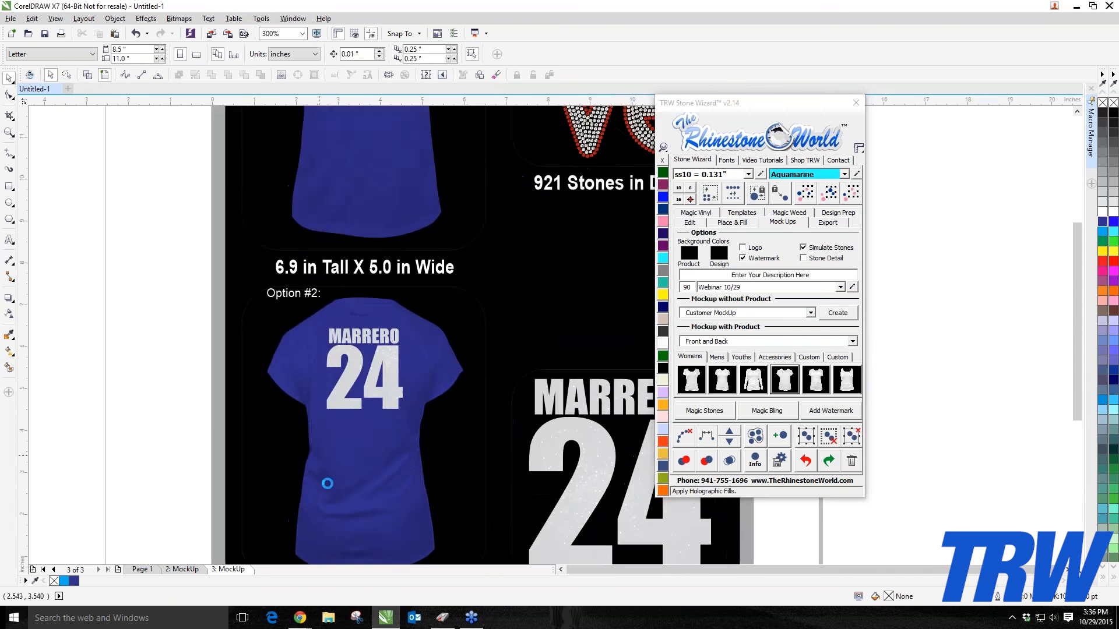
Step: Zoom in and out across the mock-up page to inspect the blue front and back shirt mock-ups
scroll(340, 498, "up", 2)
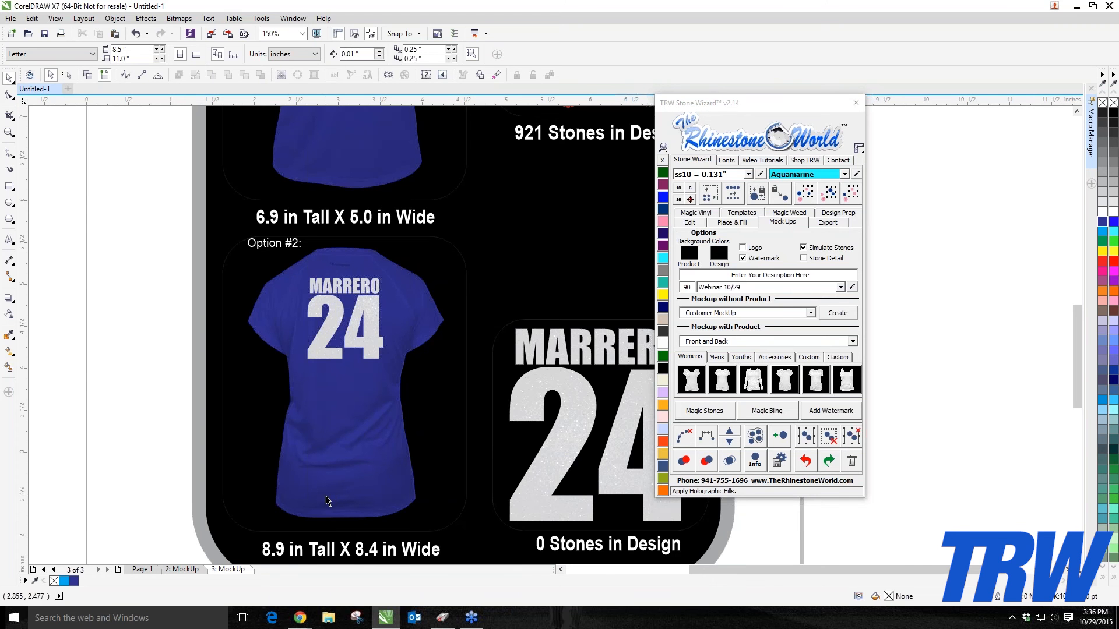
scroll(337, 495, "up", 2)
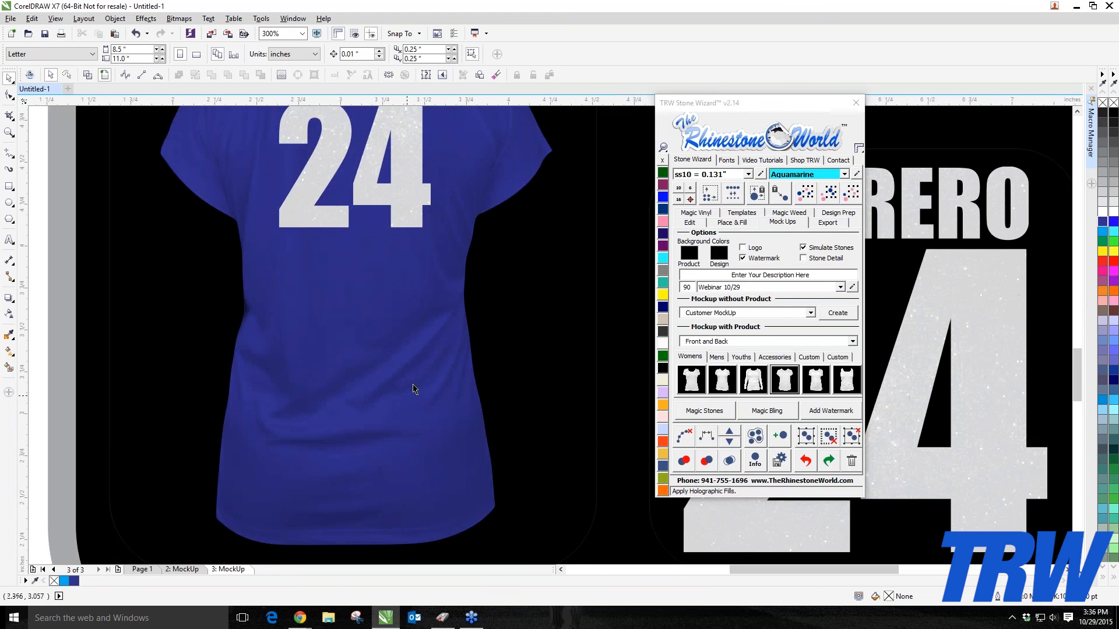
scroll(405, 429, "down", 2)
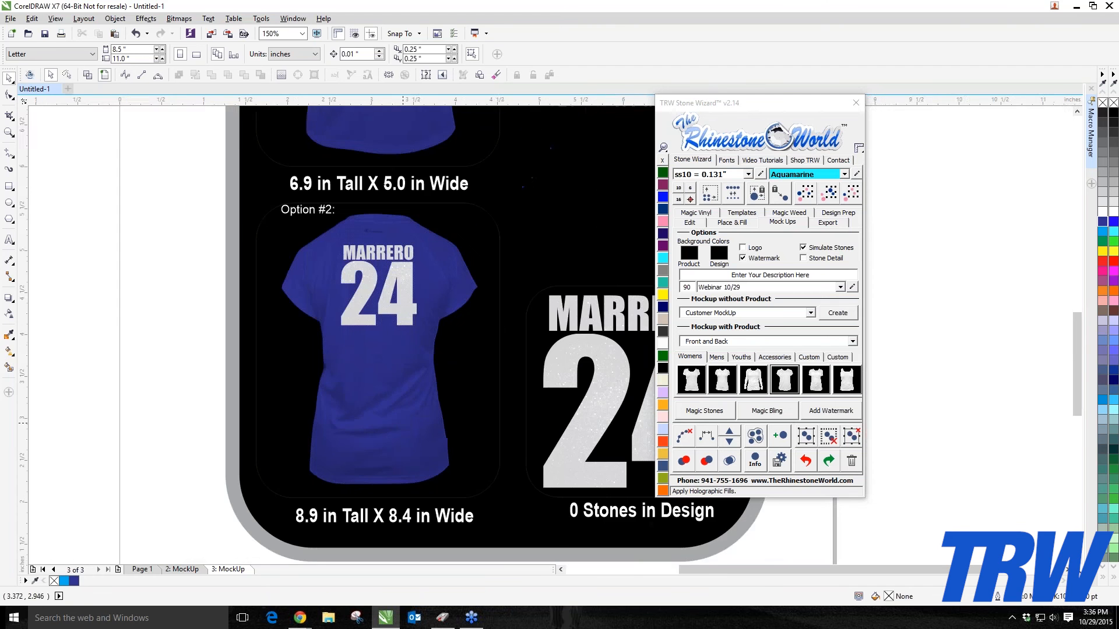
scroll(402, 329, "down", 3)
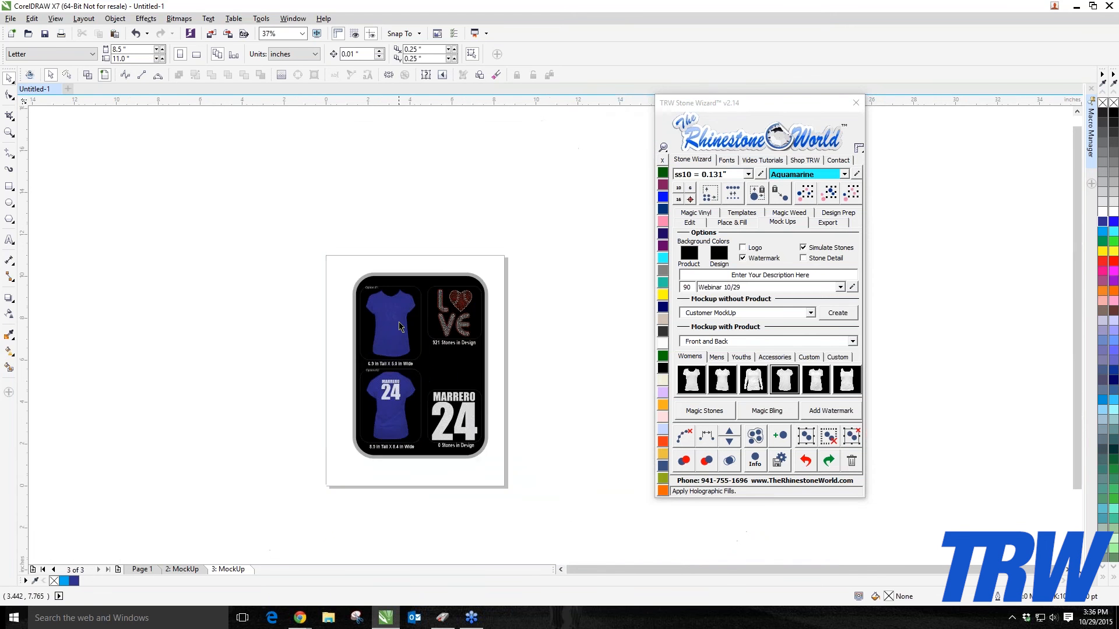
scroll(382, 296, "up", 4)
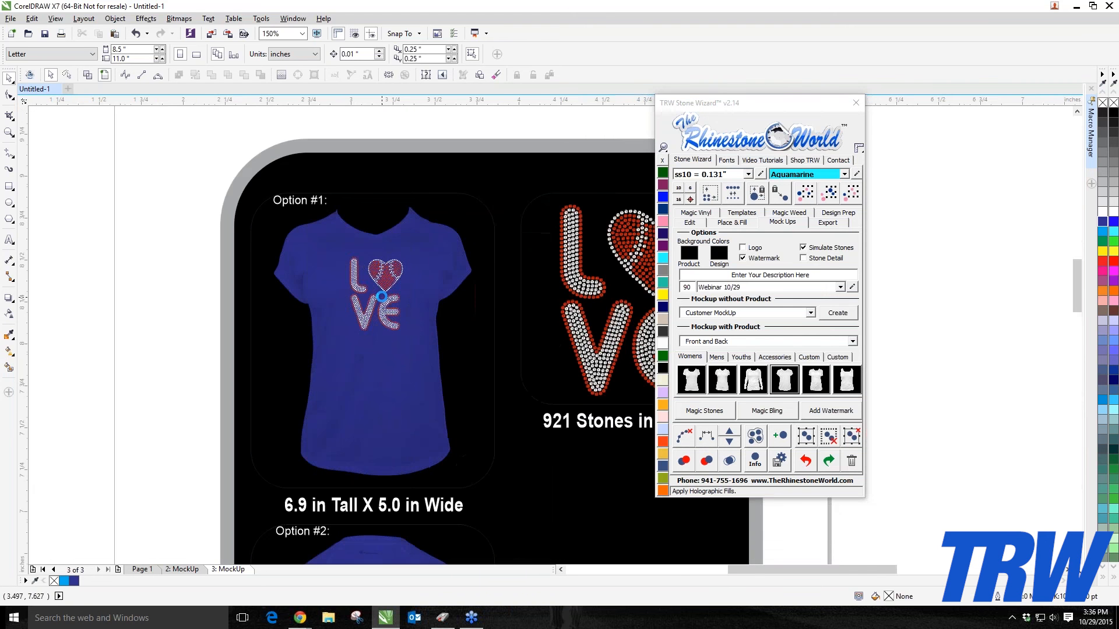
scroll(382, 297, "up", 2)
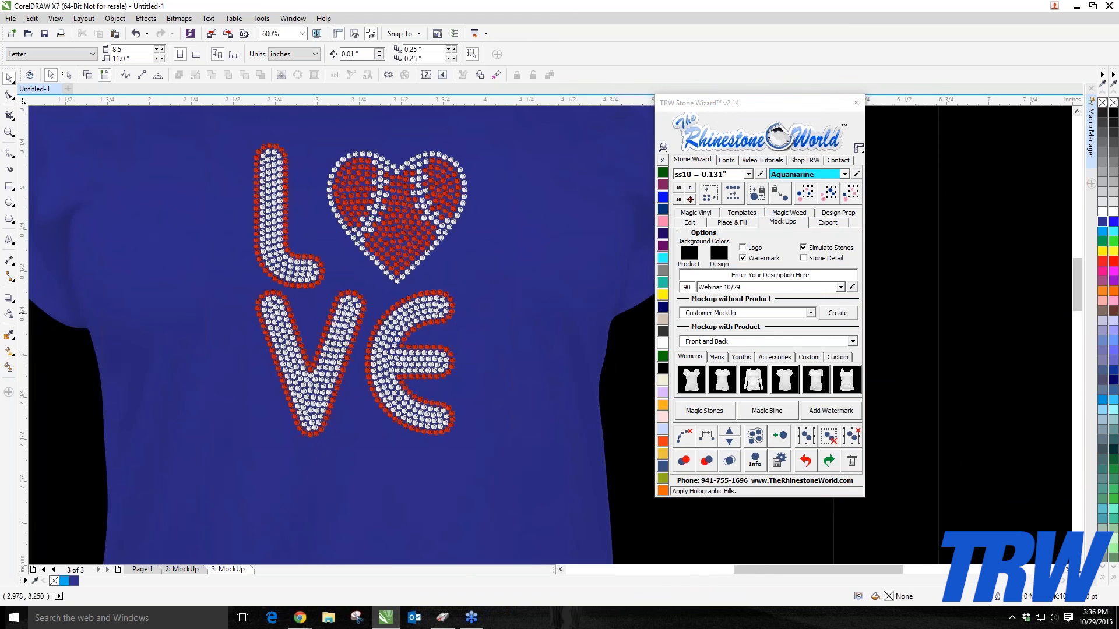
scroll(348, 266, "down", 3)
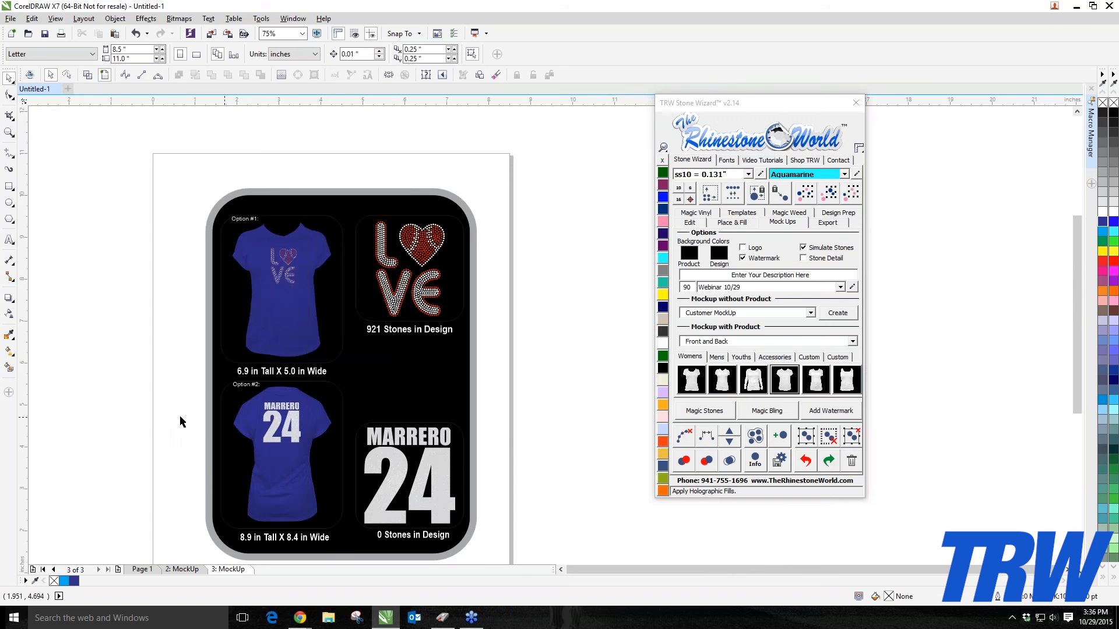
Step: Select everything on the mock-up page and delete it
left_click_drag(151, 142, 522, 520)
left_click(826, 224)
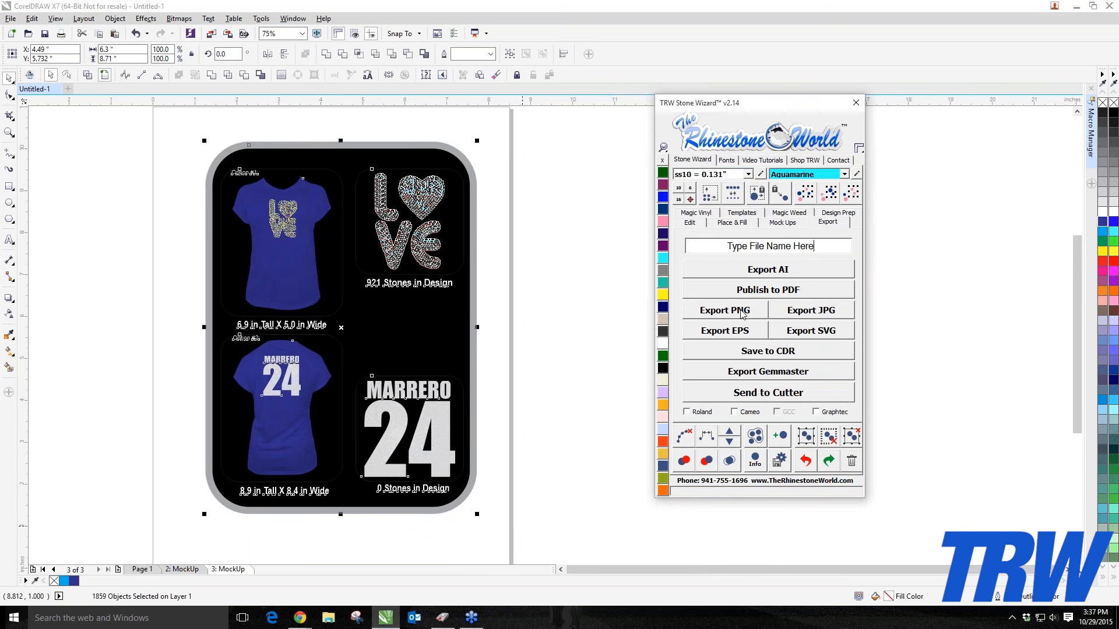
left_click(243, 551)
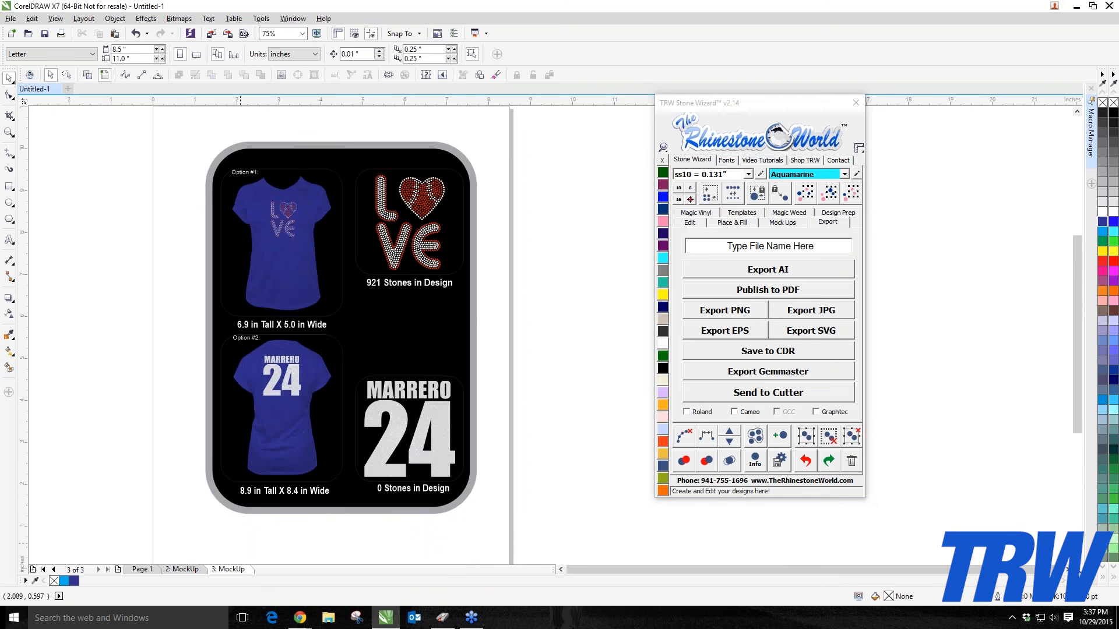
left_click_drag(179, 120, 611, 529)
key("Delete")
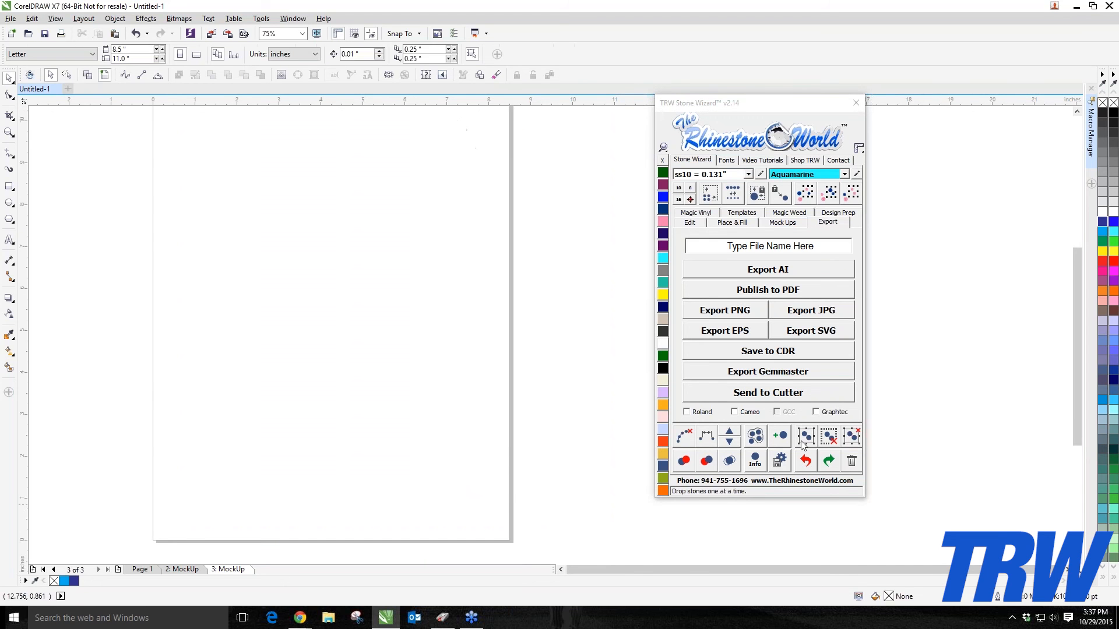
Step: Delete the TRW page and the emptied mock-up page, keeping only the MockUp page with the design
left_click(149, 571)
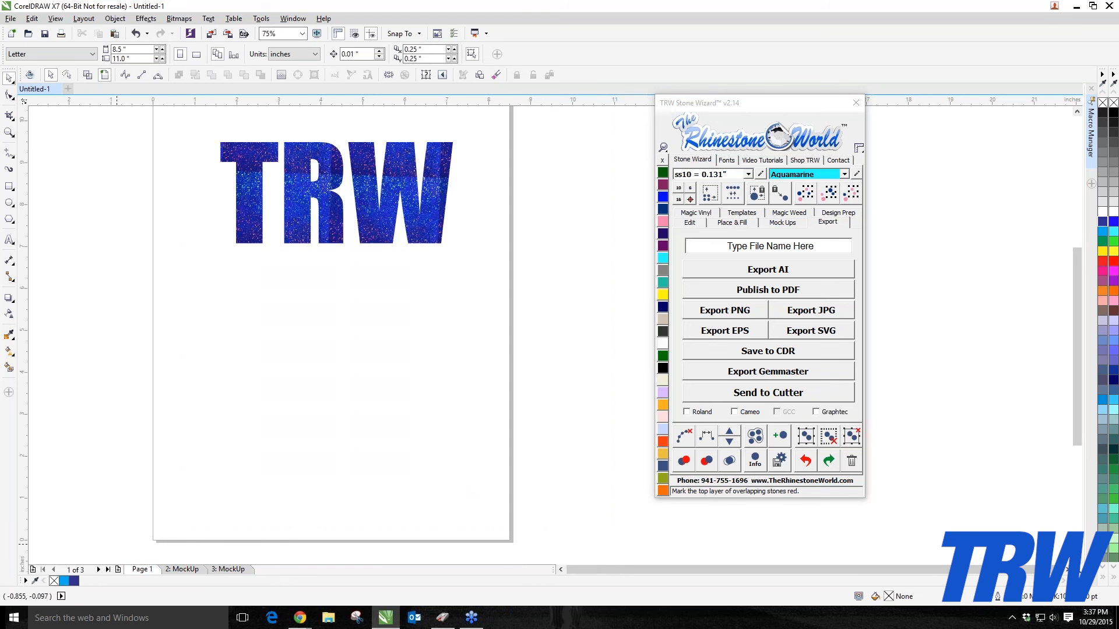
right_click(139, 576)
left_click(175, 540)
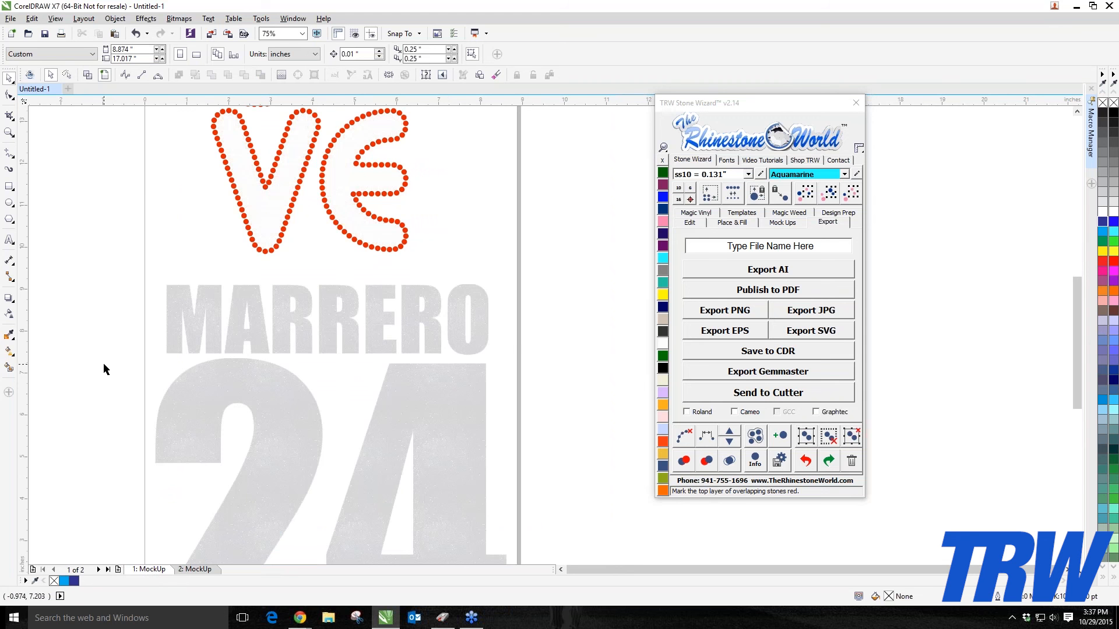
scroll(103, 362, "down", 1)
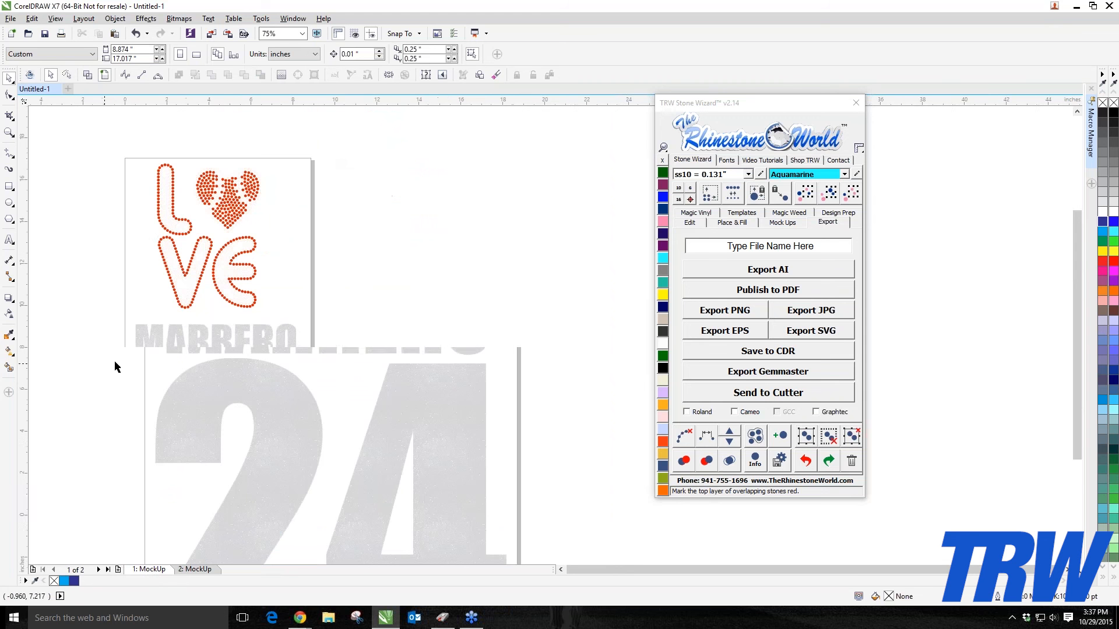
right_click(211, 571)
left_click(242, 539)
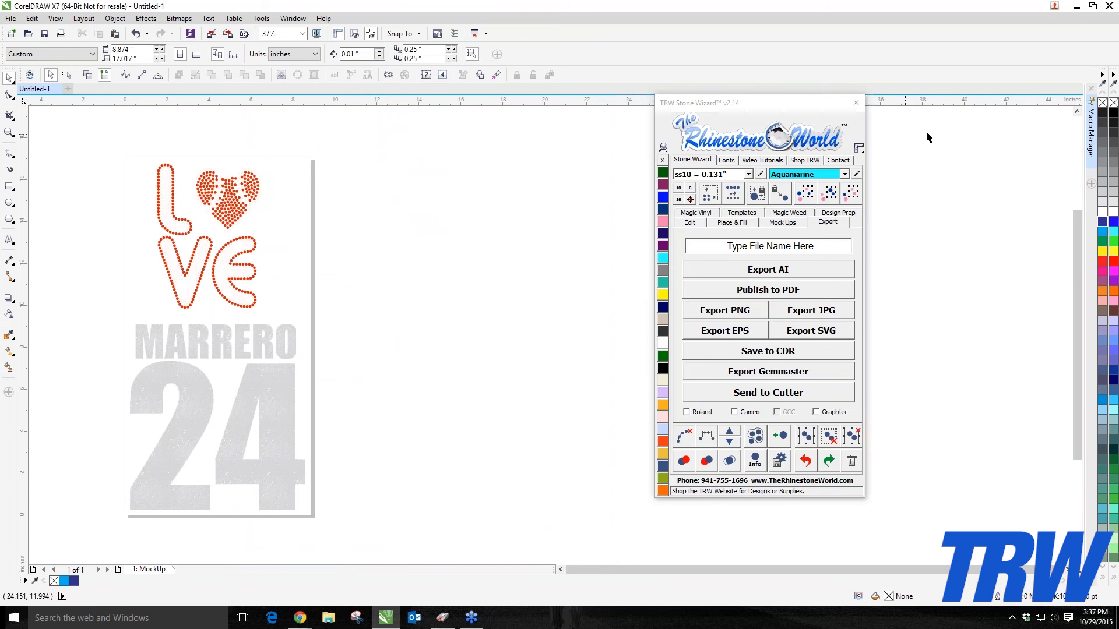
left_click(784, 225)
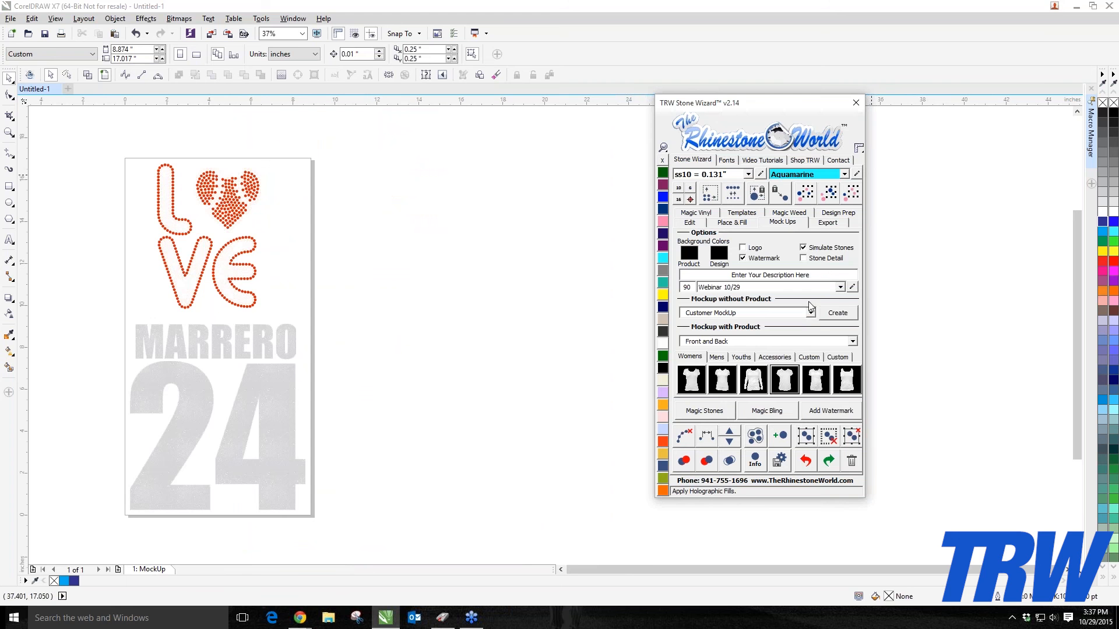
left_click(853, 342)
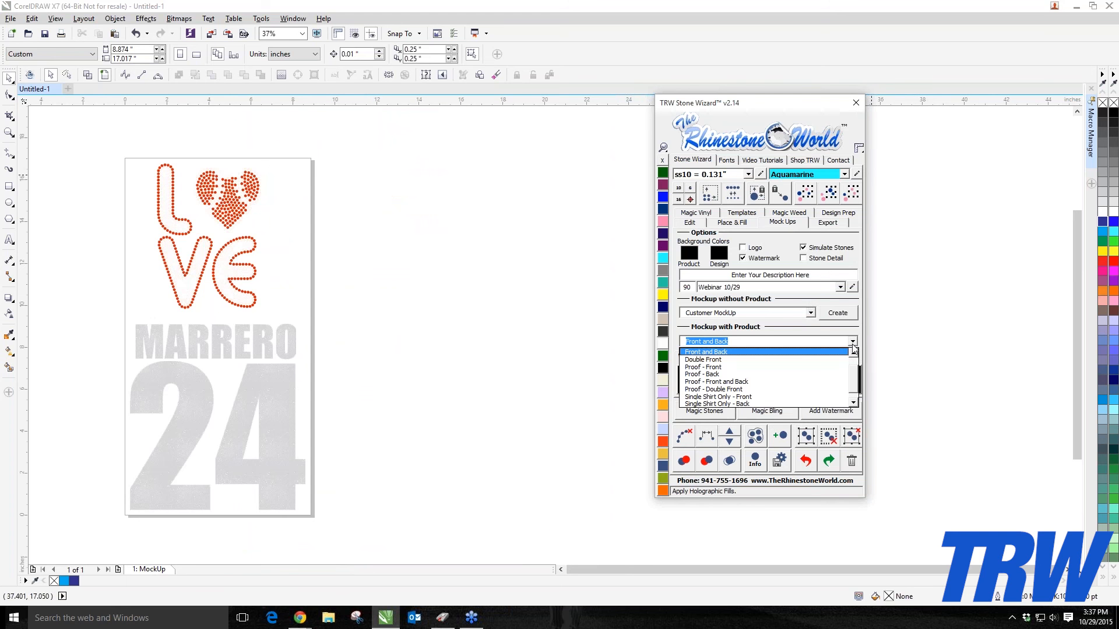
left_click(853, 349)
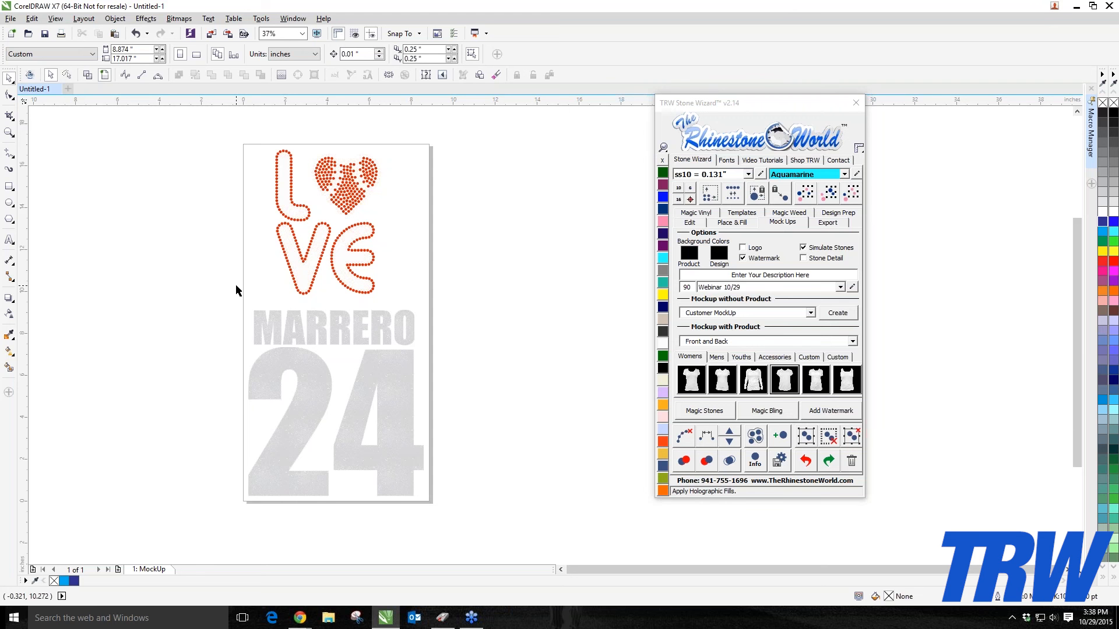
Step: Select the MARRERO 24 vinyl text and delete it, leaving only the LOVE rhinestone design
left_click_drag(233, 309, 520, 525)
key("Delete")
scroll(451, 484, "down", 3)
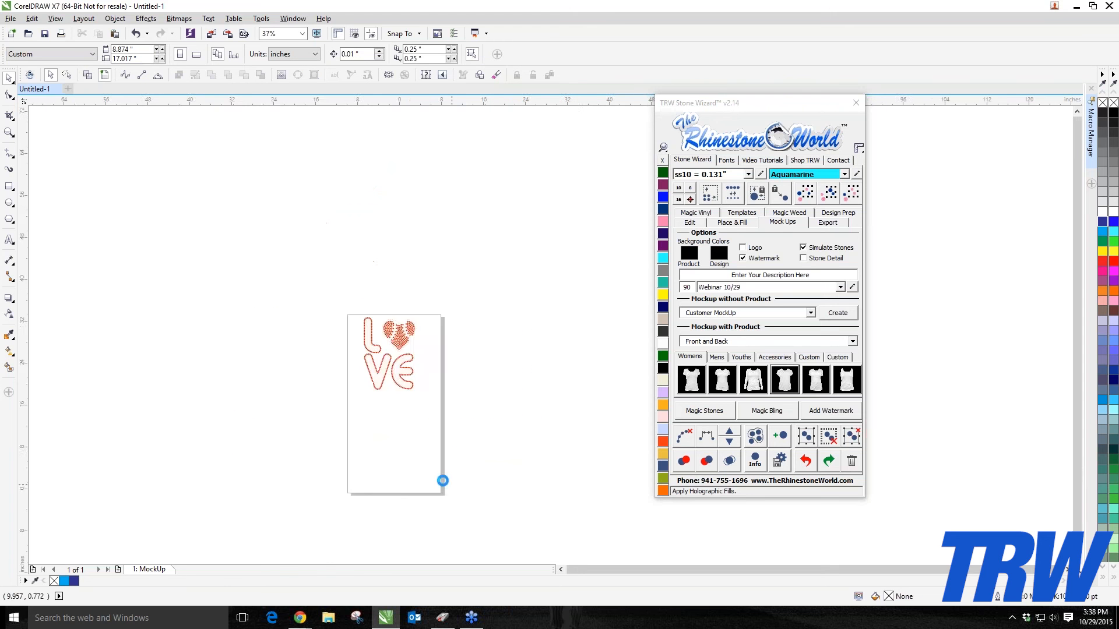
Step: Select the LOVE design's white stones and recolor them cyan with the wizard's color swatch
scroll(424, 455, "up", 3)
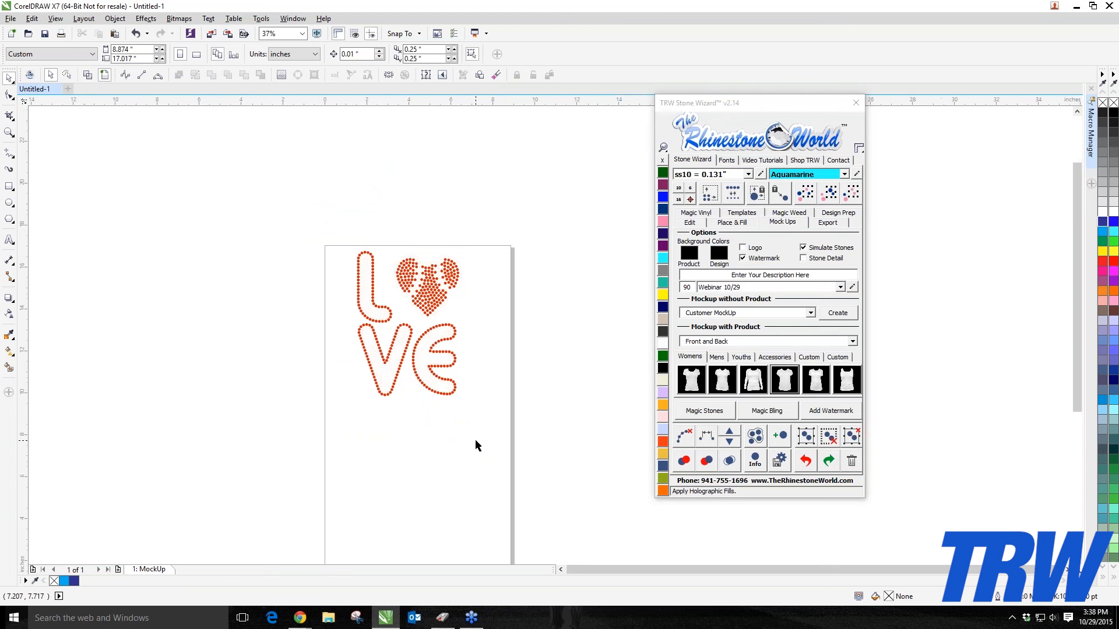
left_click(418, 362)
left_click(833, 198)
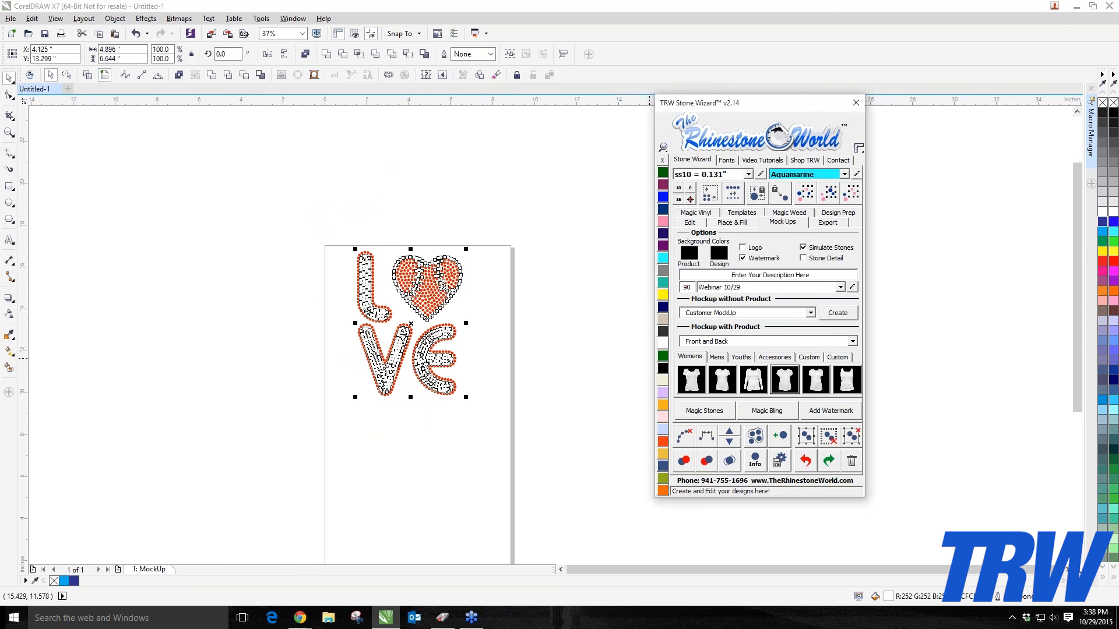
left_click(663, 260)
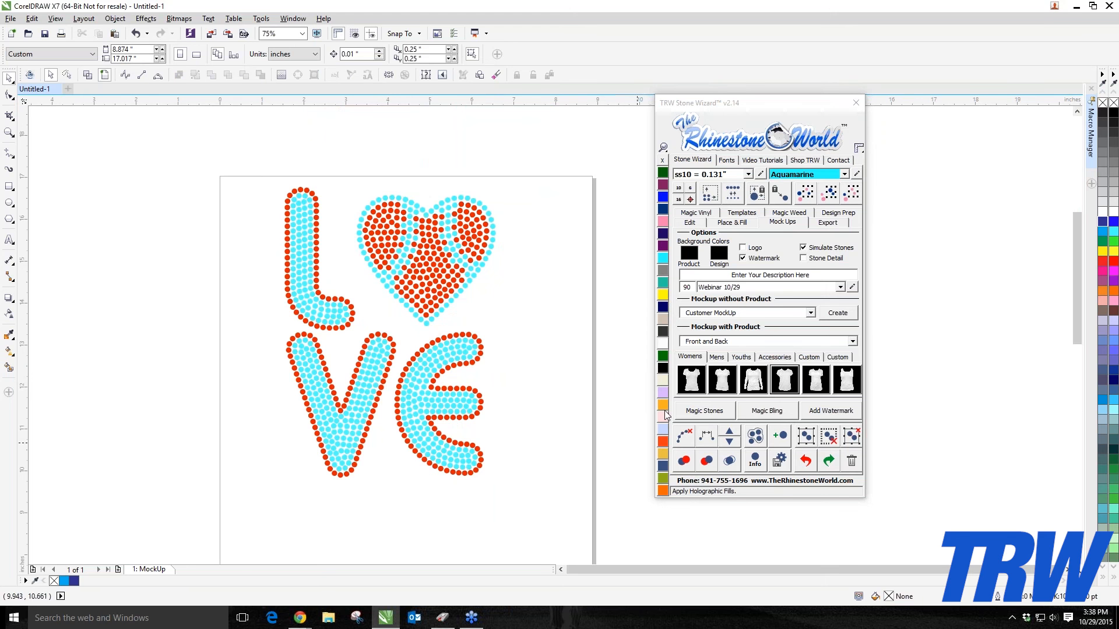
Step: Select the whole LOVE design and generate a quick proof with background, watermark, logo and simulated stones on a new page
left_click_drag(221, 158, 588, 522)
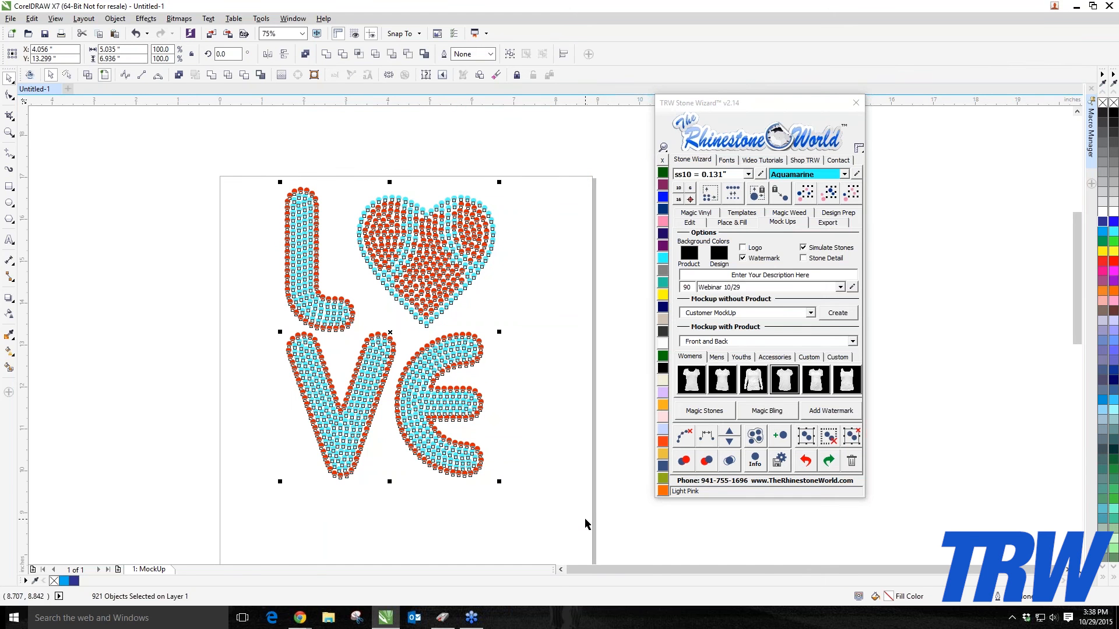
left_click(247, 366)
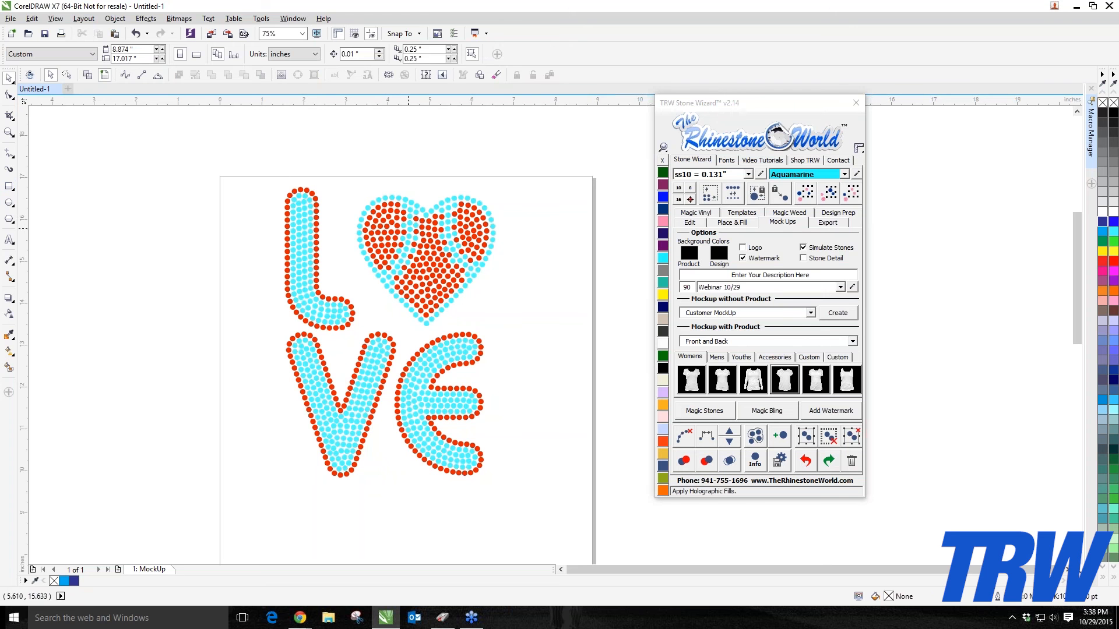
left_click_drag(233, 169, 527, 509)
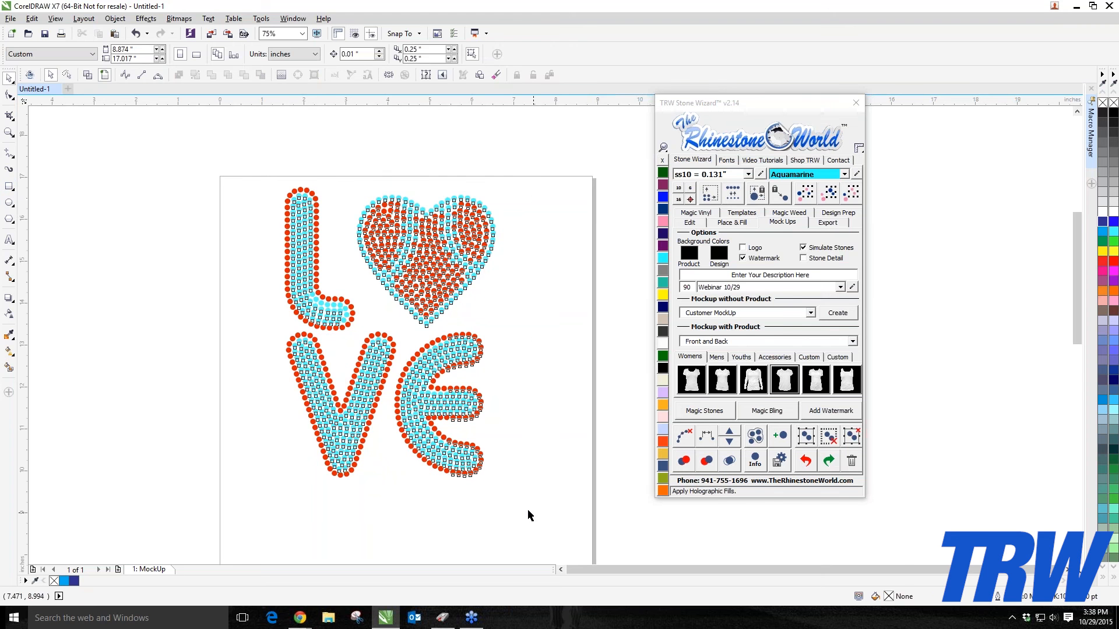
left_click(839, 214)
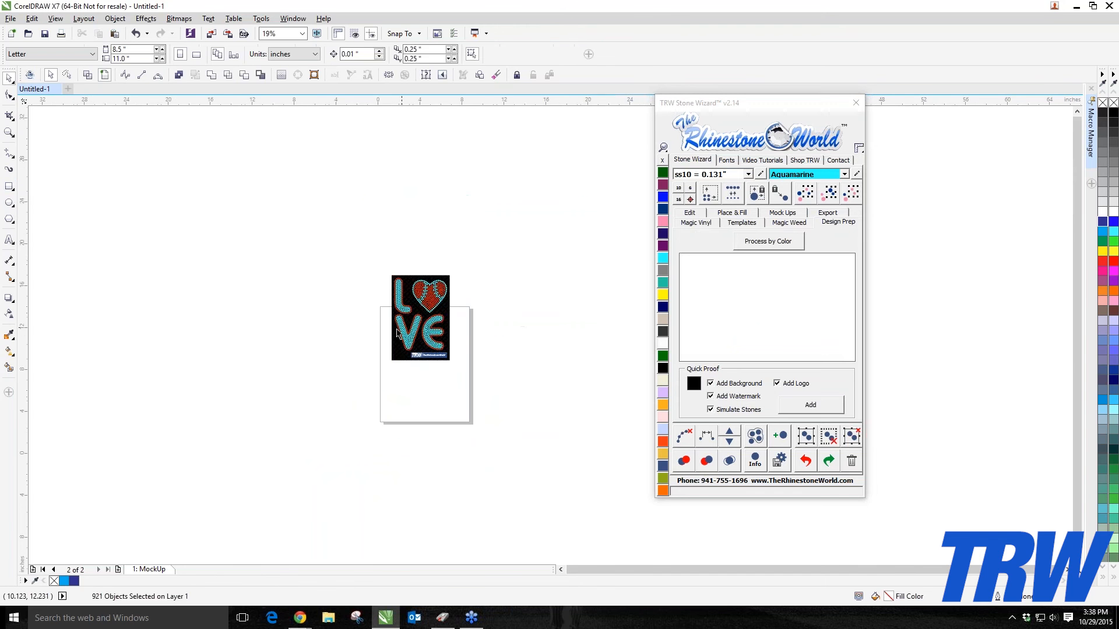
scroll(319, 224, "up", 1)
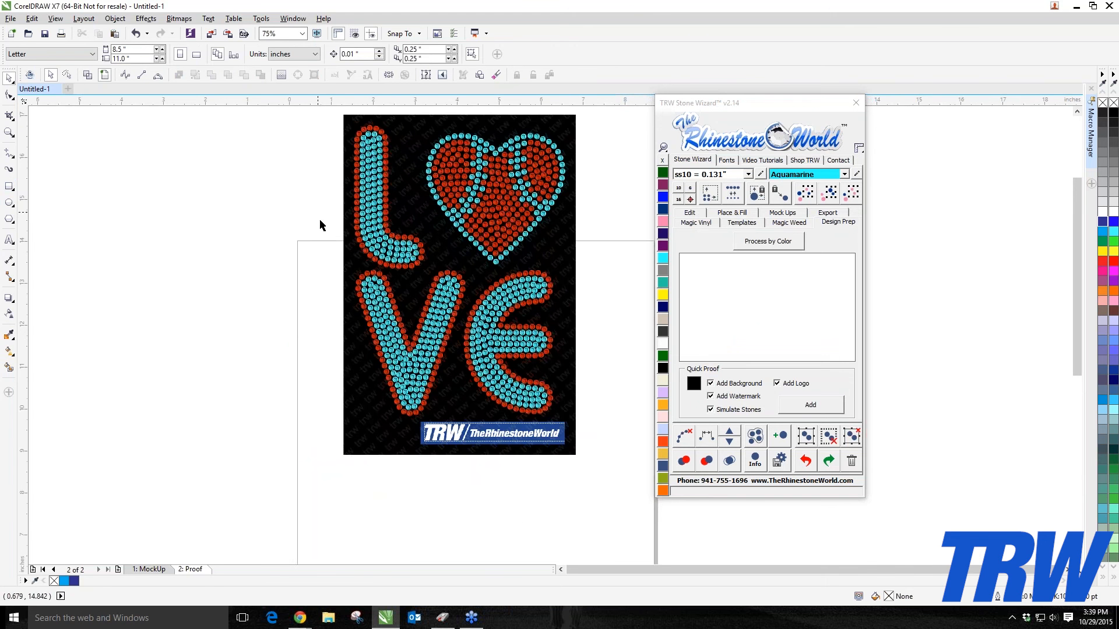
scroll(362, 195, "up", 1)
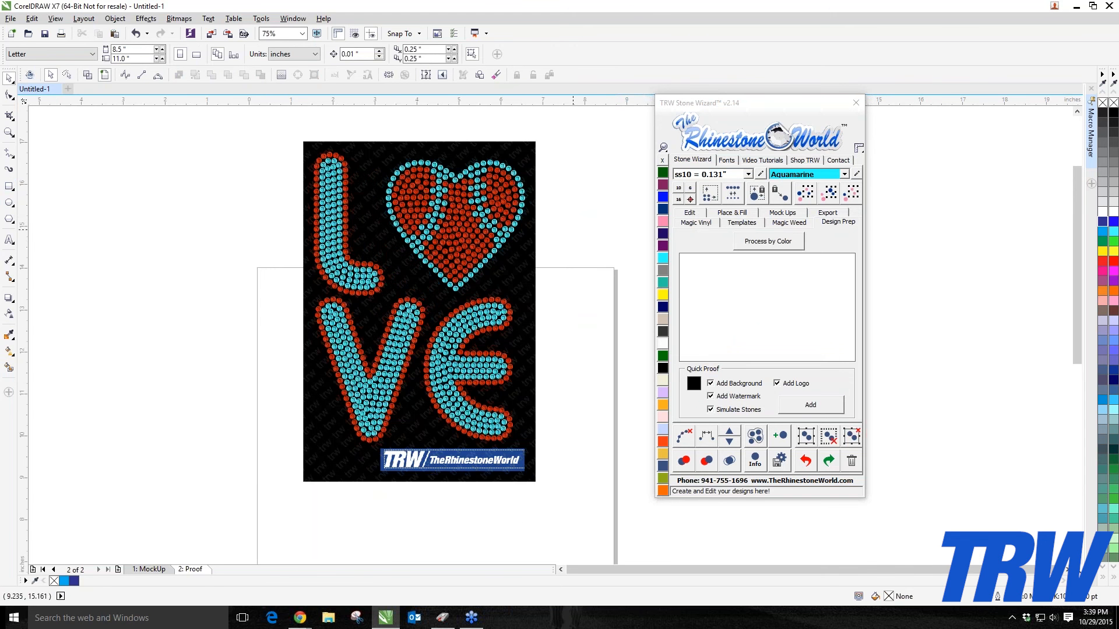
Step: Delete the Proof page
left_click(392, 257)
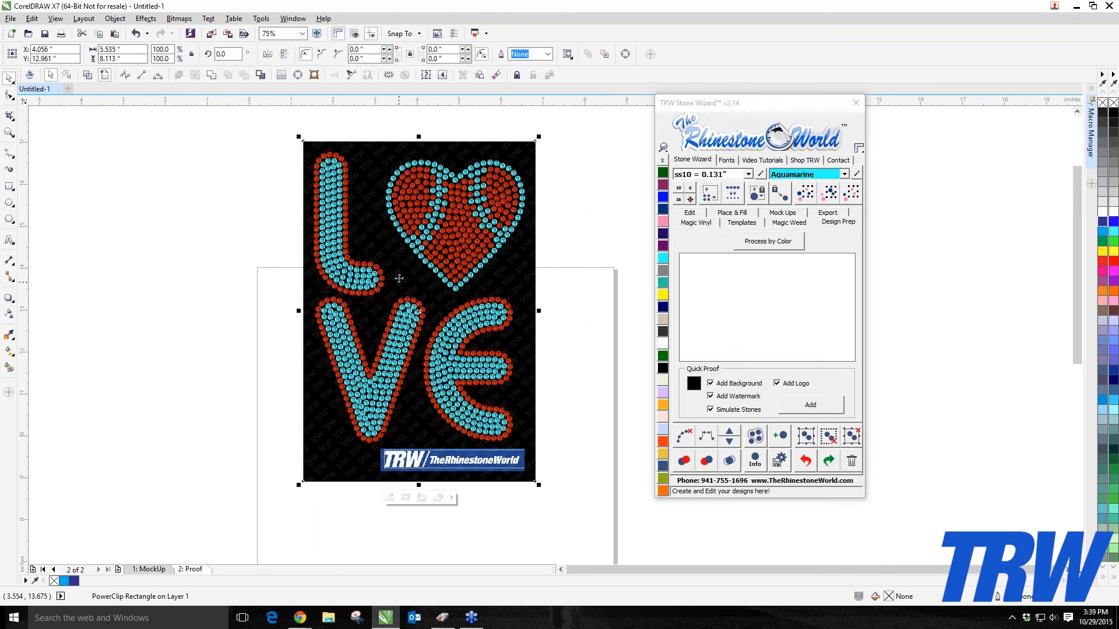
left_click(559, 465)
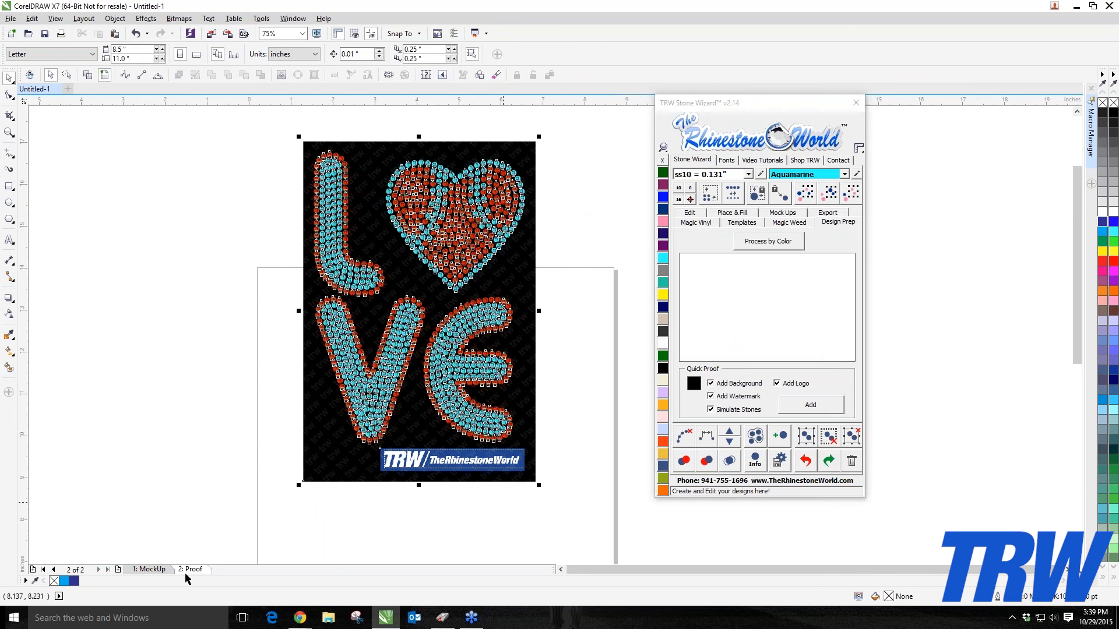
right_click(190, 569)
left_click(221, 537)
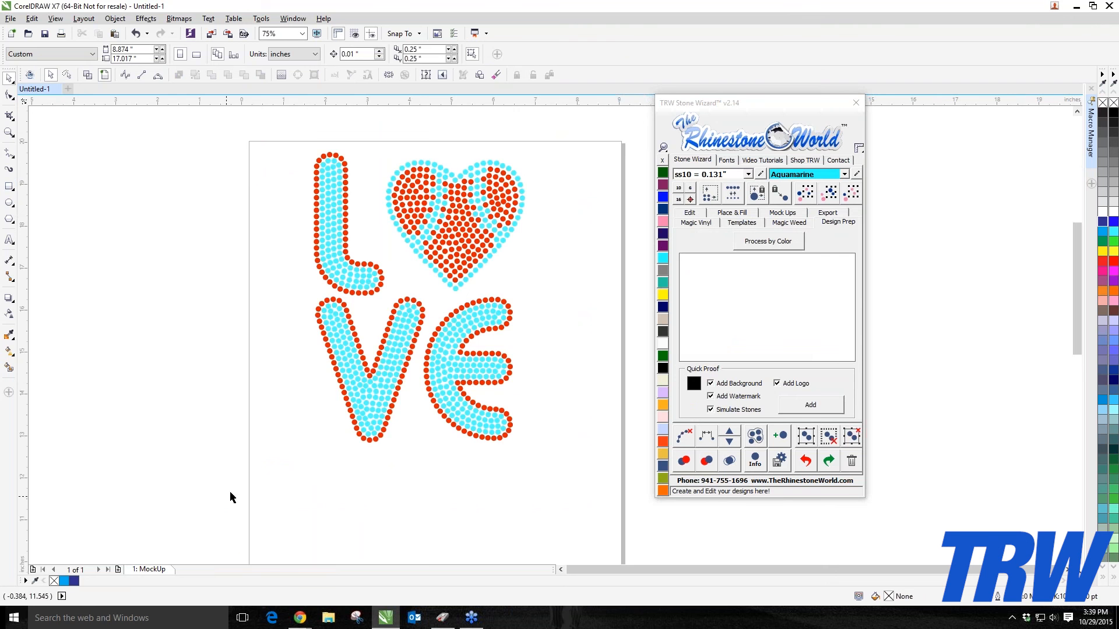
Step: Draw a rectangle about 7.6 × 9.9 in over the design, fill it black and send it behind the stones
scroll(231, 493, "down", 1)
left_click(9, 186)
mouse_move(253, 291)
left_mouse_down()
mouse_move(287, 387)
mouse_move(413, 508)
mouse_move(414, 499)
left_mouse_up()
left_click(665, 368)
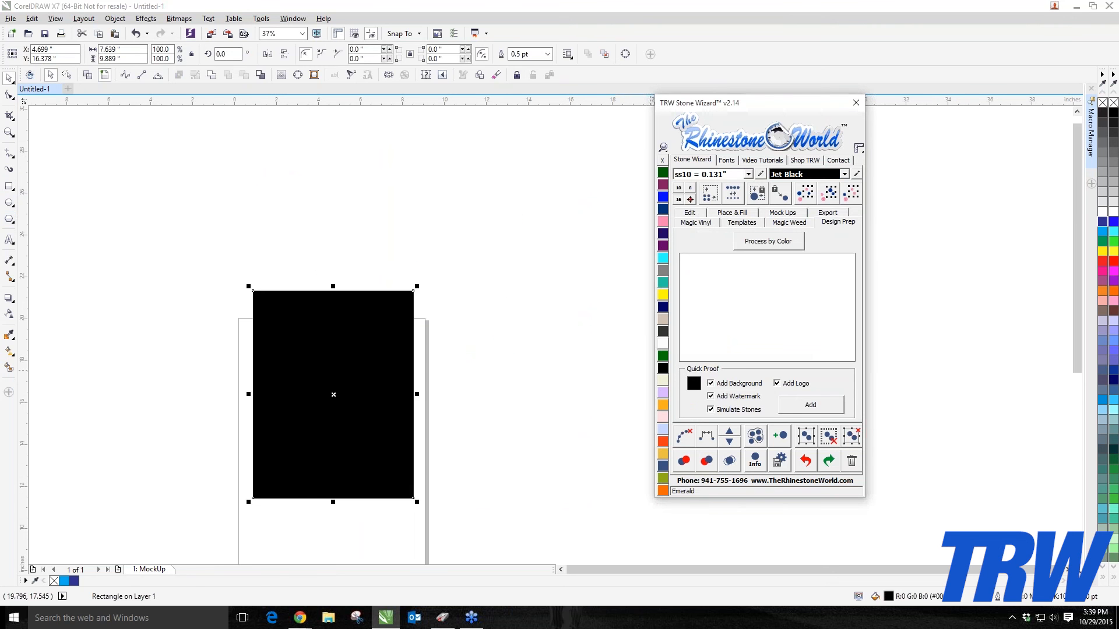
left_click(690, 213)
left_click(741, 384)
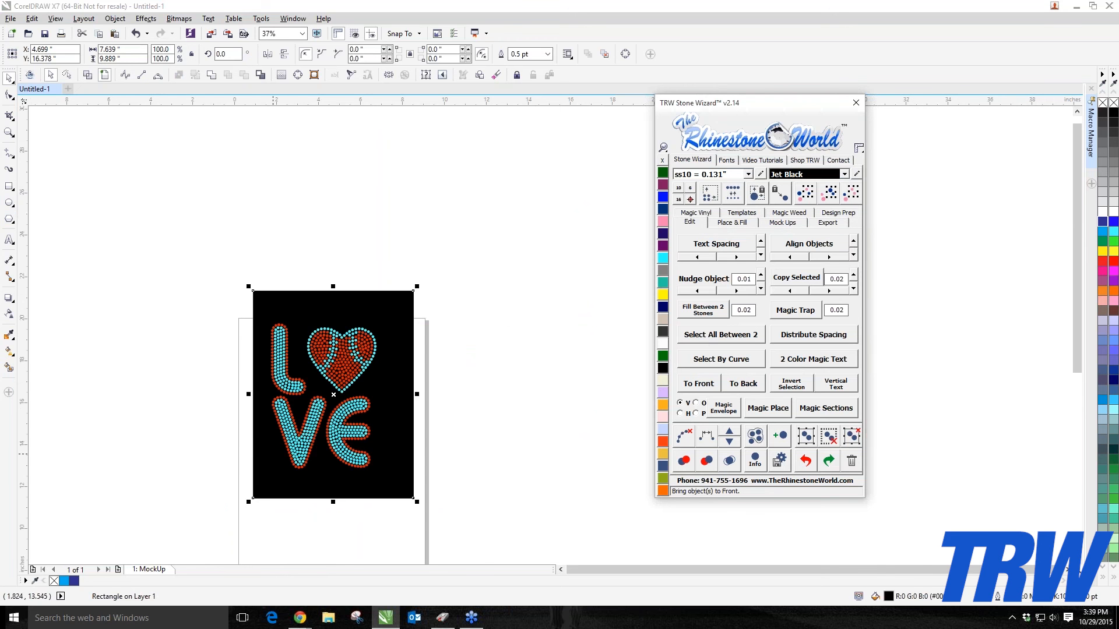
Step: Select the design together with its black background and move it lower on the page
left_click(234, 262)
scroll(234, 266, "down", 2)
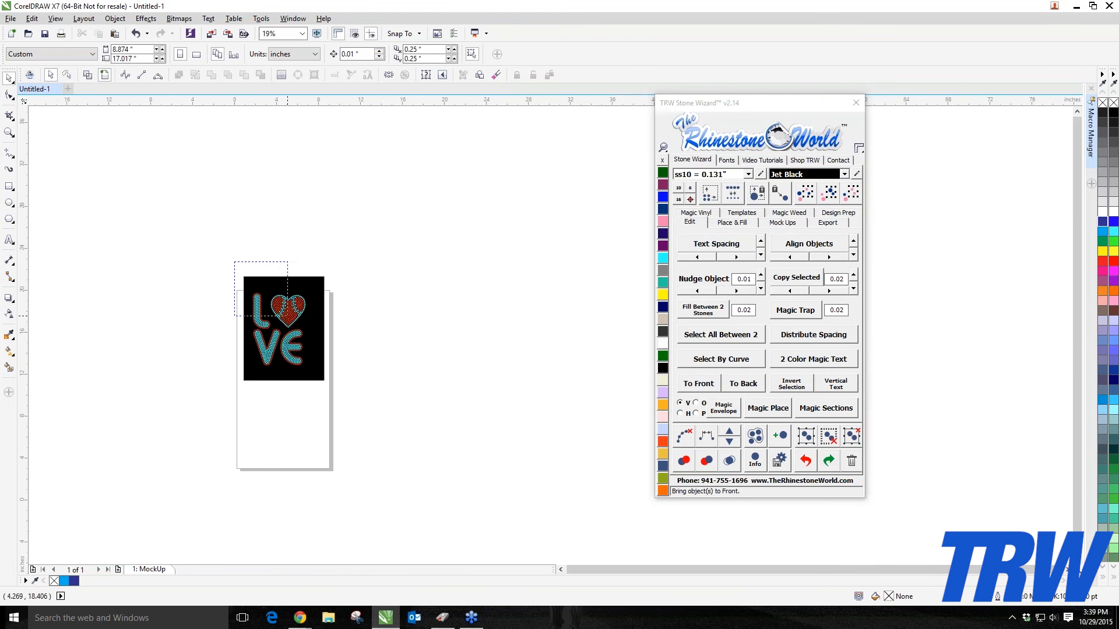
left_click_drag(235, 261, 356, 428)
left_click_drag(301, 361, 301, 398)
scroll(302, 399, "up", 2)
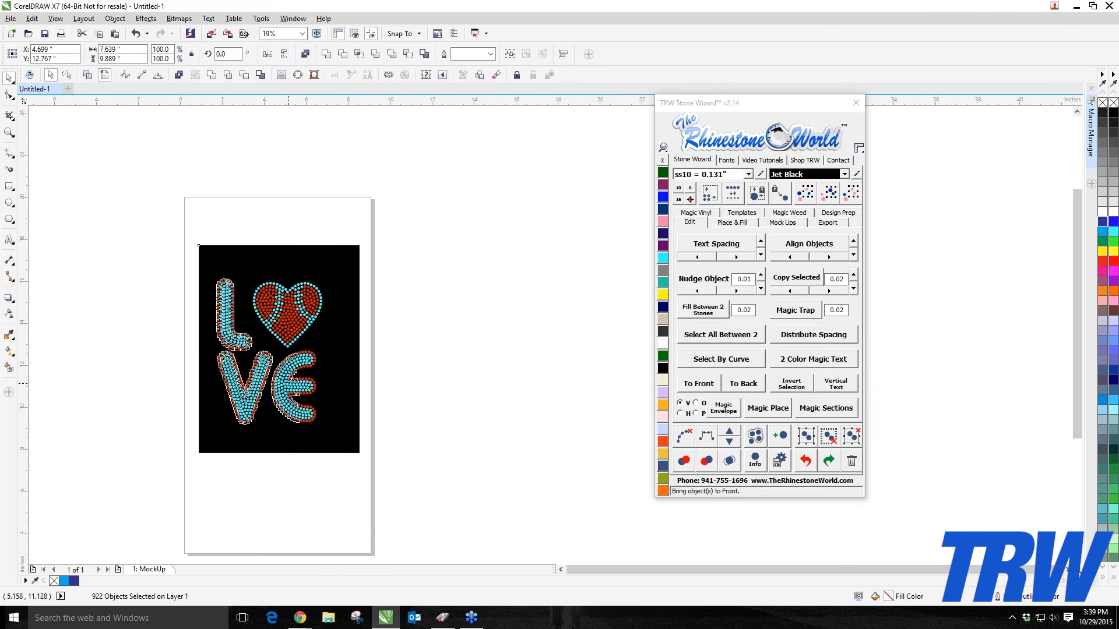
scroll(243, 352, "up", 2)
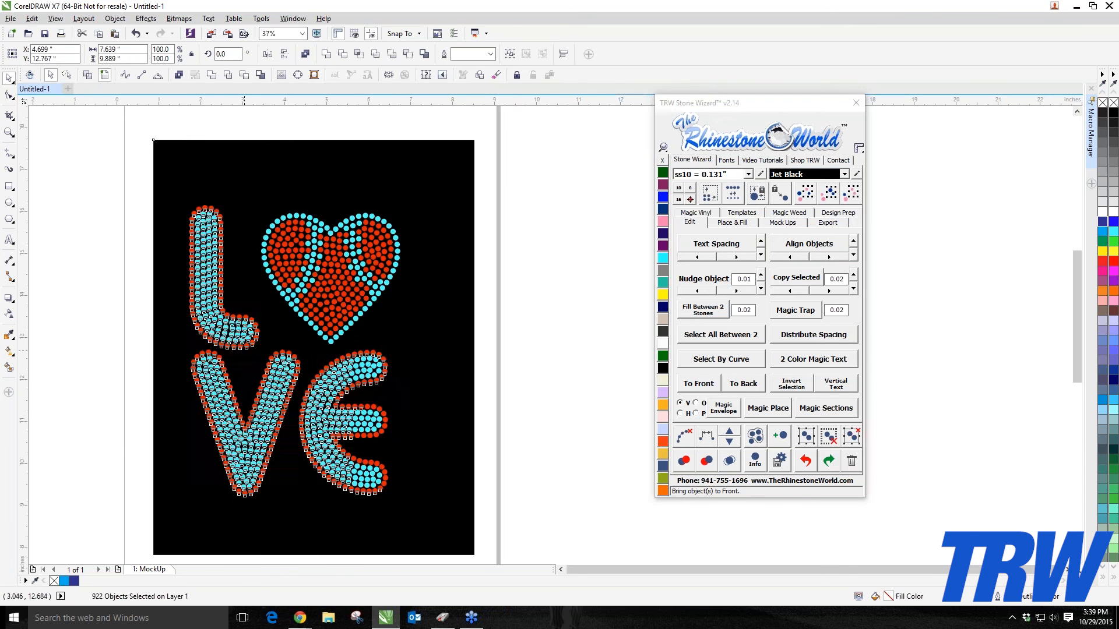
Step: Open the Mock Ups tab of the Stone Wizard and enlarge the wizard panel to 150%
left_click(108, 270)
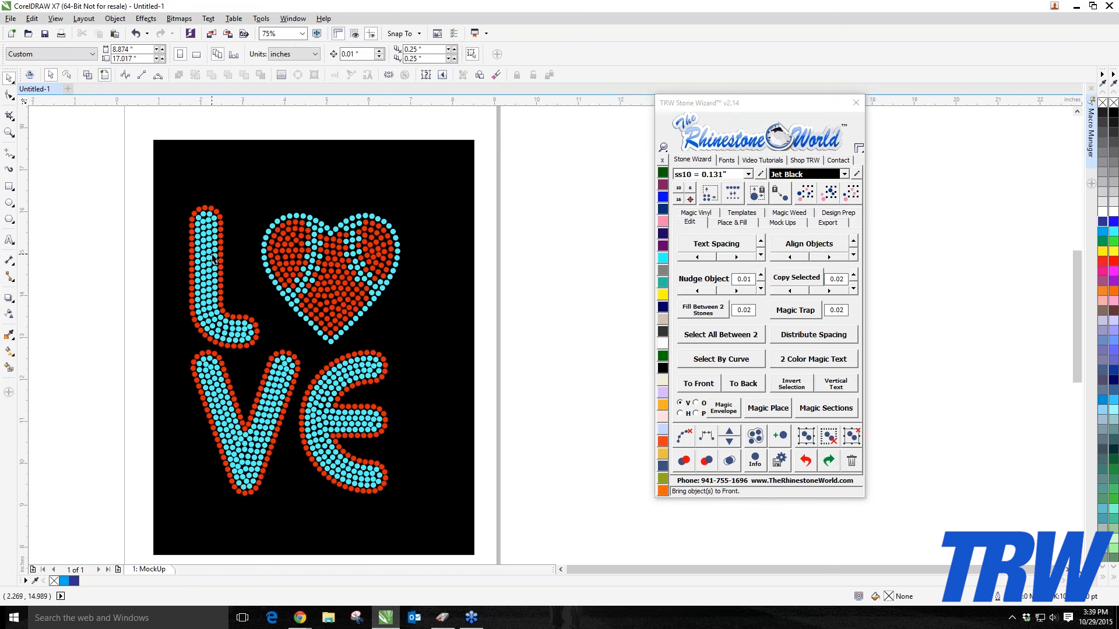
left_click(769, 224)
left_click(664, 148)
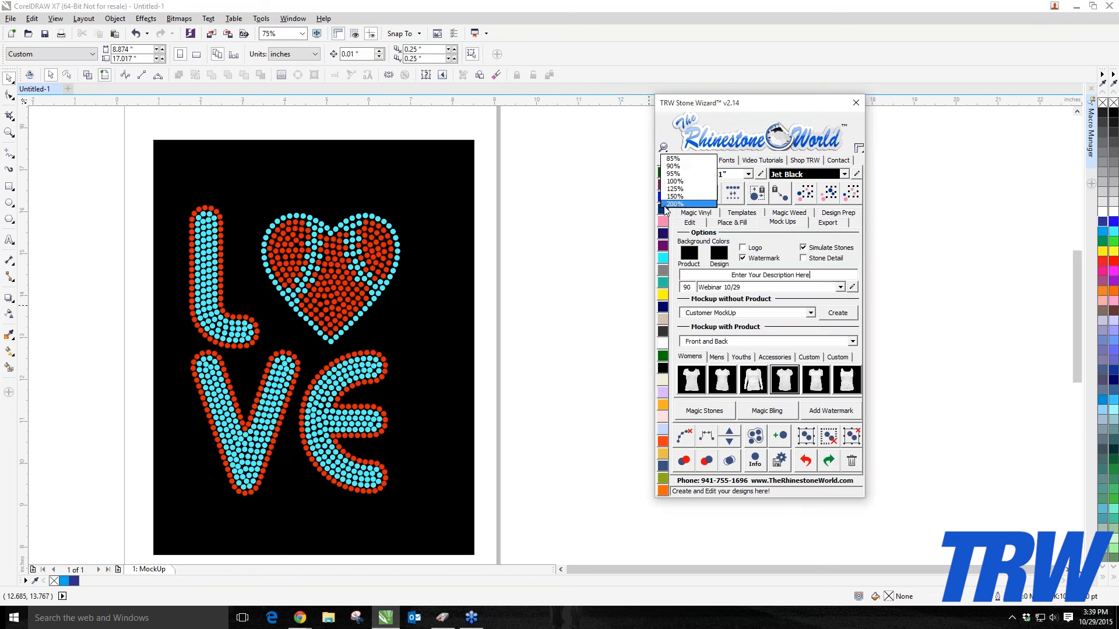
left_click(674, 196)
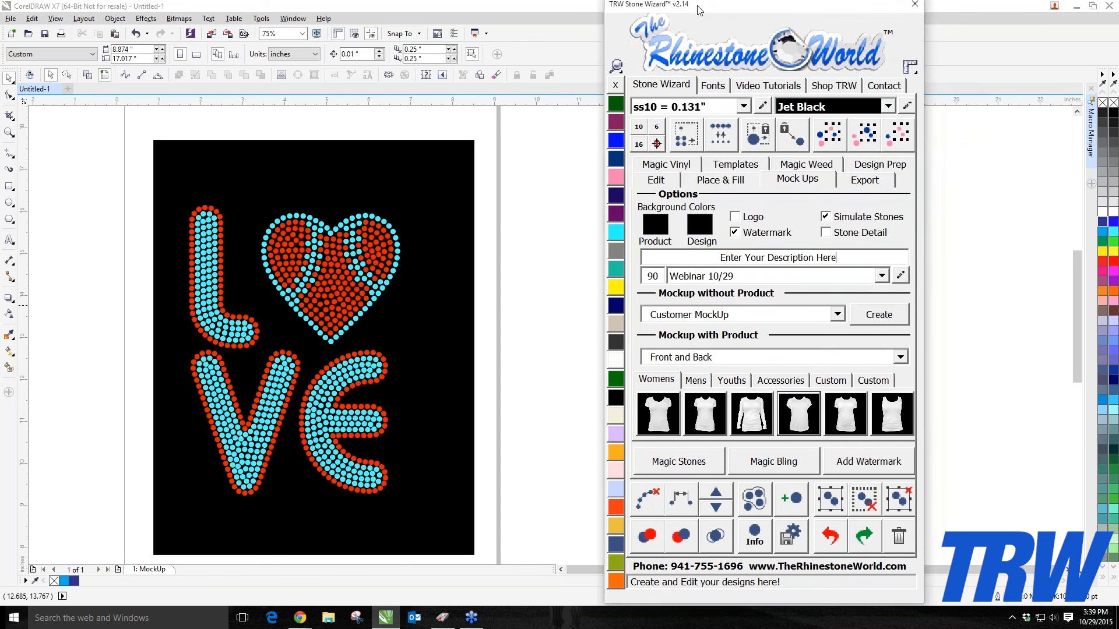
Step: Select the whole LOVE design and apply Magic Stones to give the stones a realistic look
left_click_drag(48, 184, 463, 526)
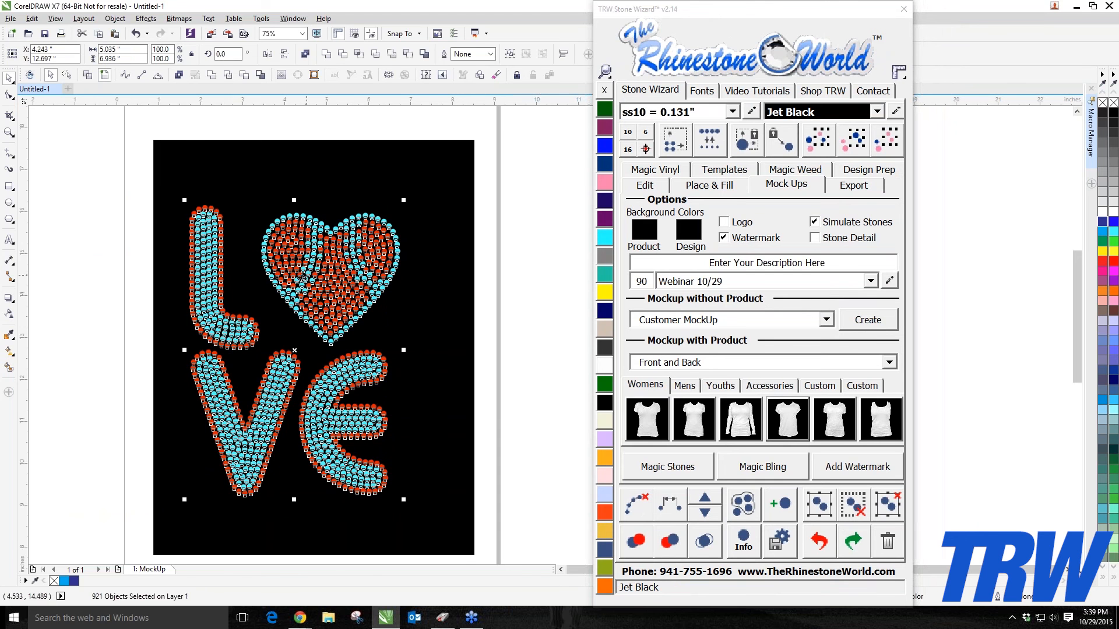
left_click(659, 471)
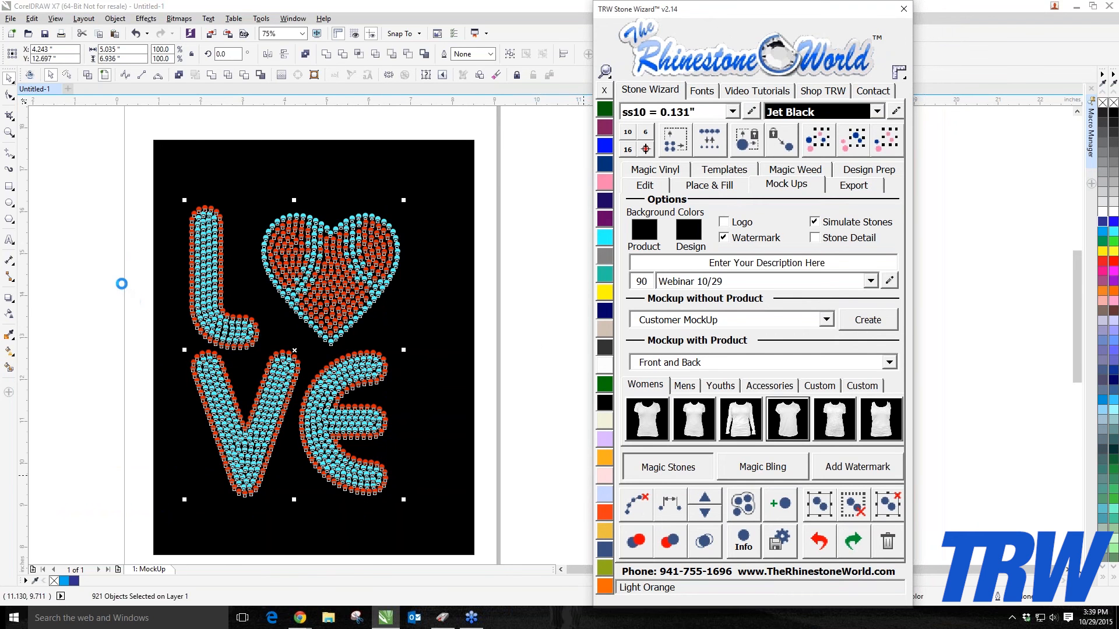
scroll(187, 268, "up", 2)
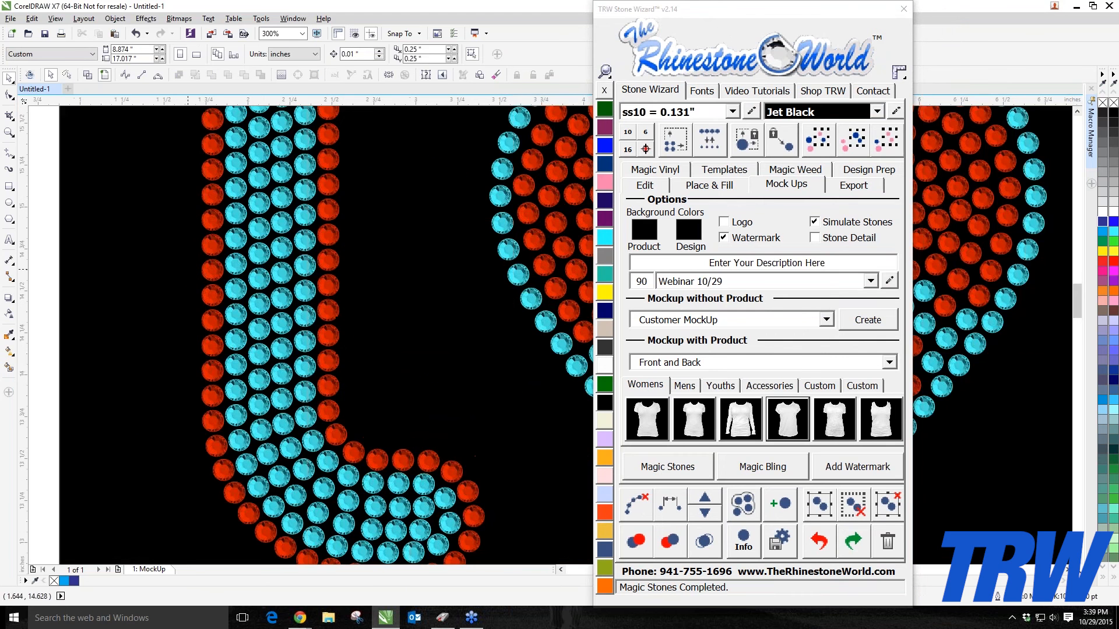
scroll(262, 294, "down", 2)
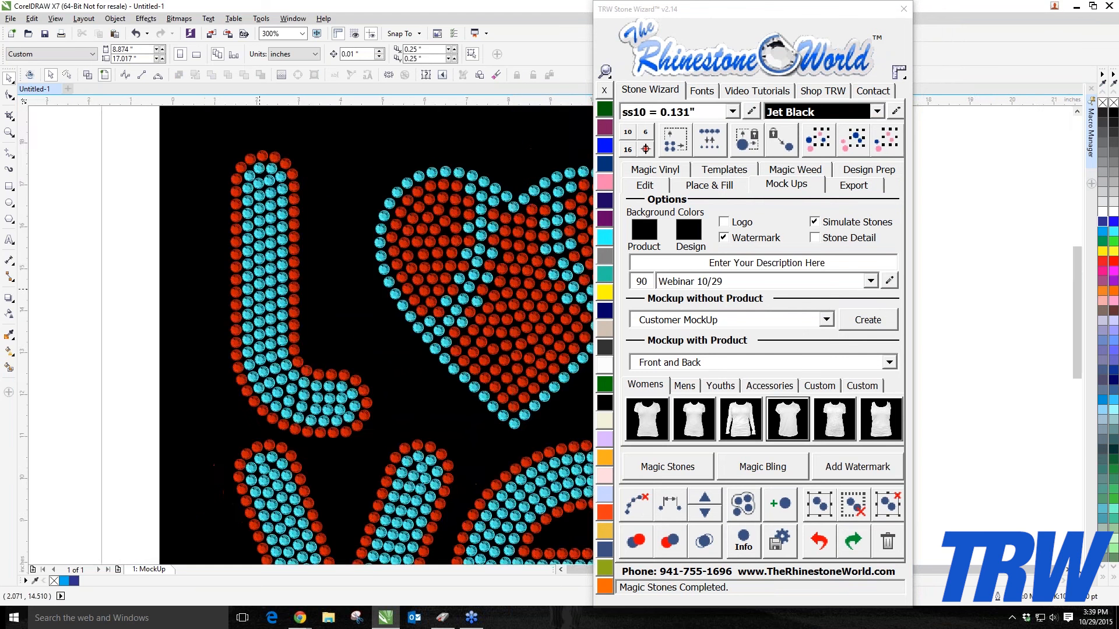
scroll(265, 295, "down", 4)
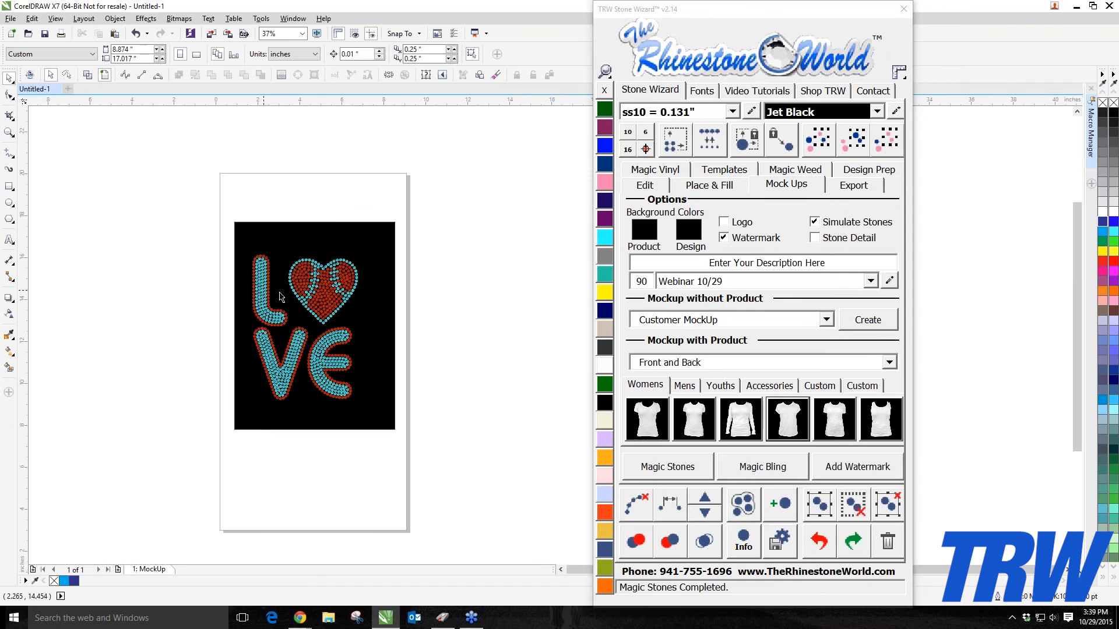
scroll(271, 314, "up", 2)
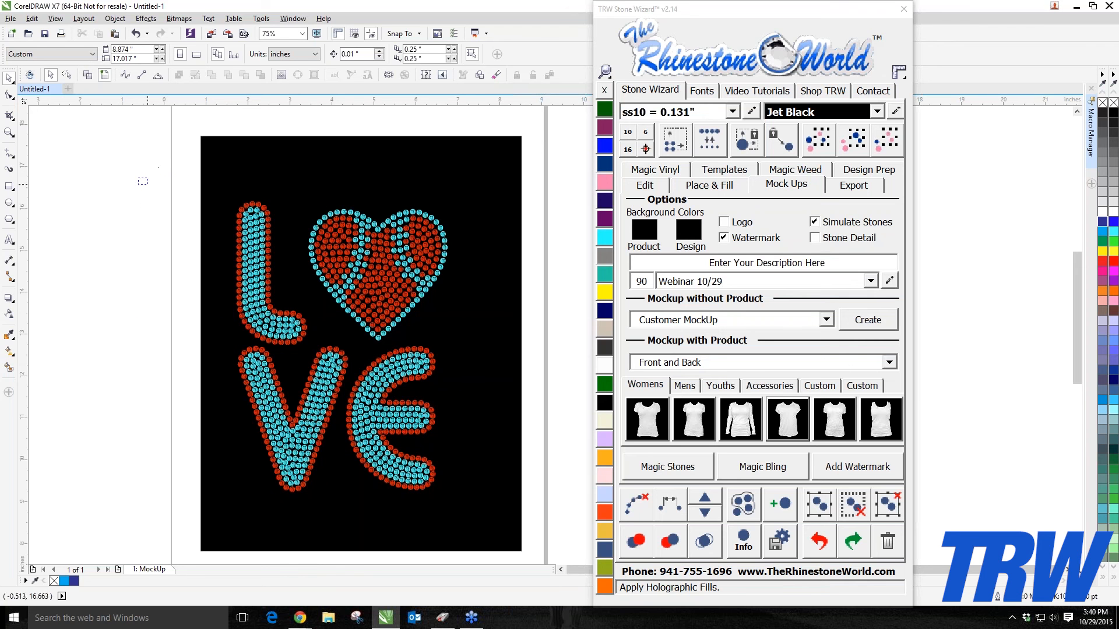
Step: Select the design and undo the Magic Stones effect
left_click_drag(138, 178, 489, 481)
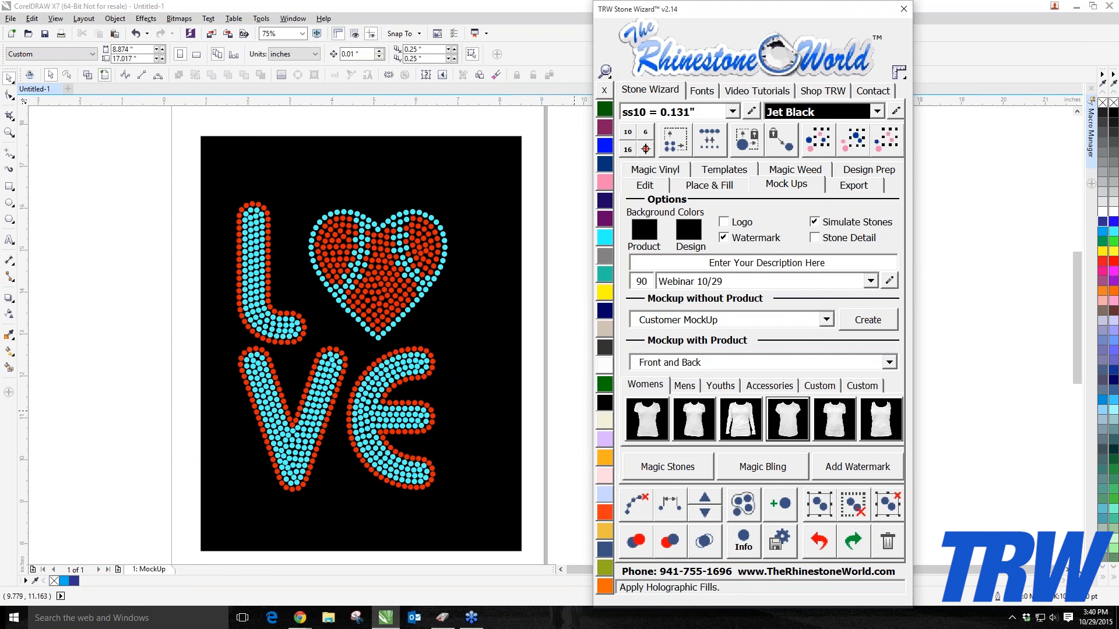
left_click(819, 542)
left_click(75, 283)
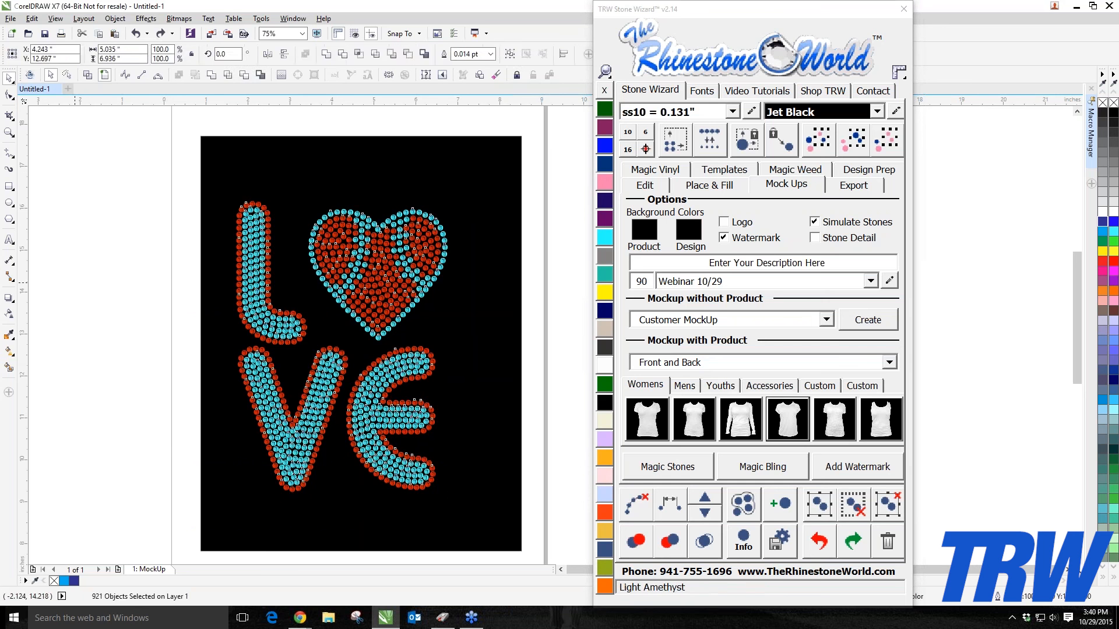
scroll(389, 391, "up", 2)
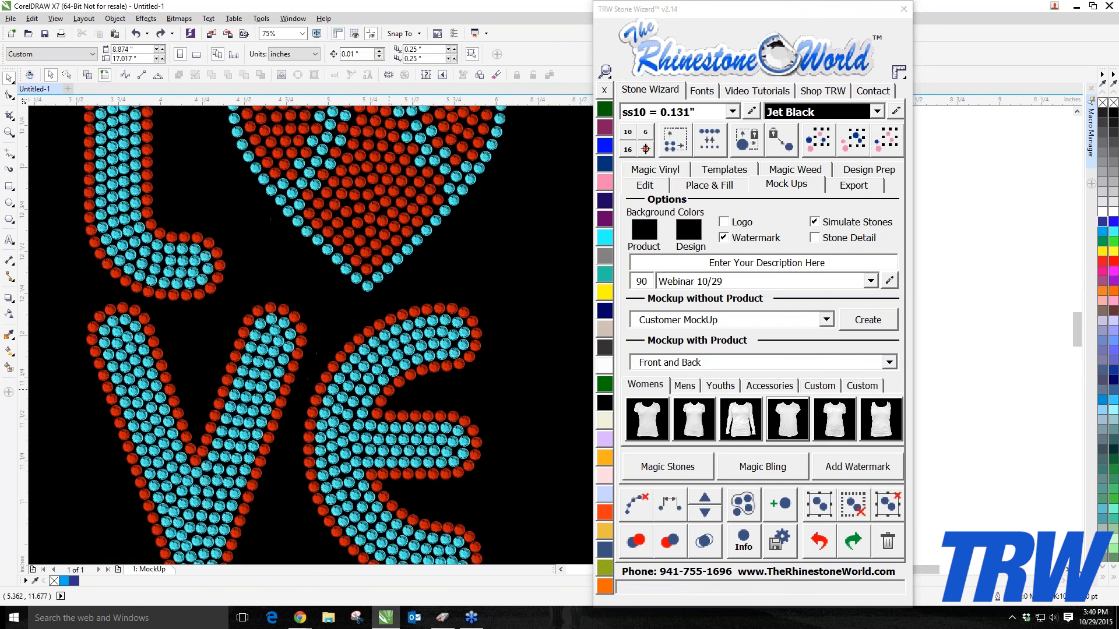
scroll(328, 379, "down", 2)
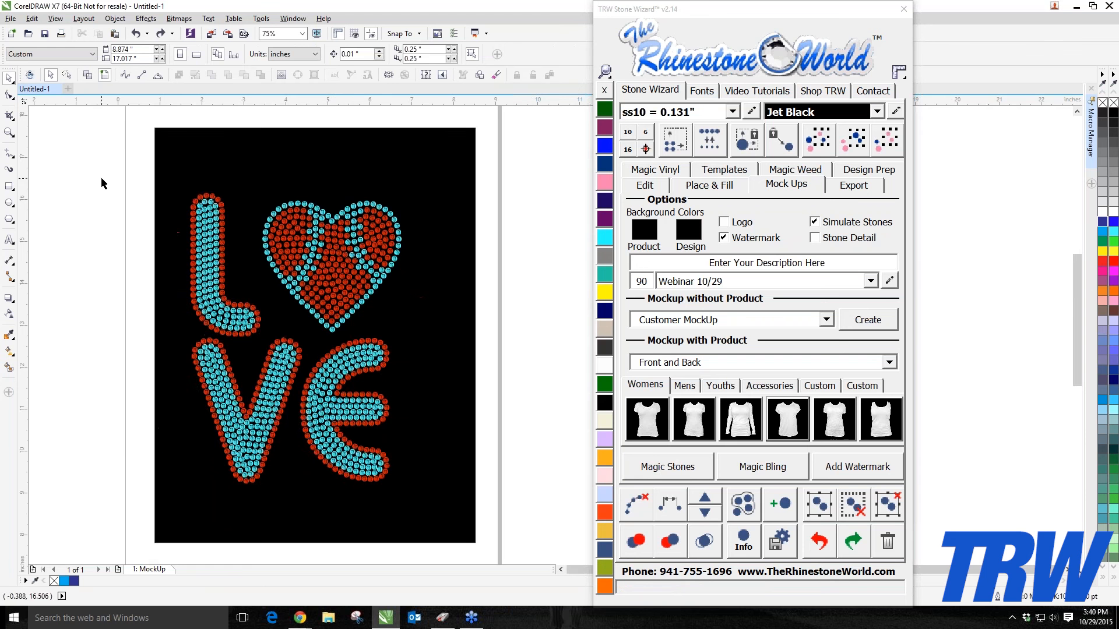
Step: Select the whole design again and reapply Magic Stones
left_click_drag(101, 184, 428, 501)
scroll(340, 424, "up", 2)
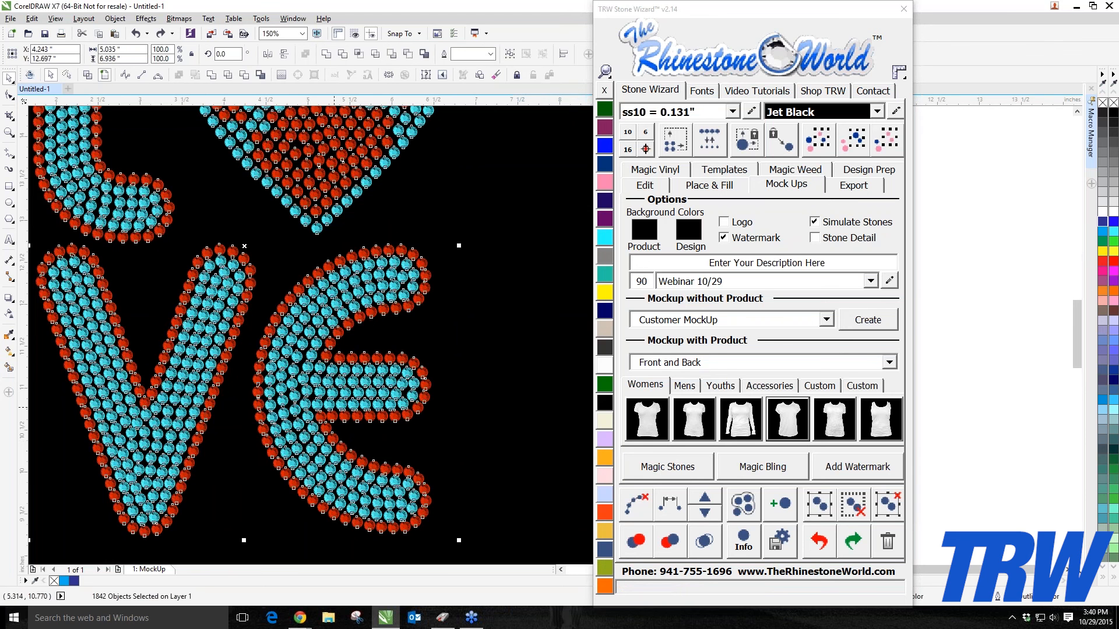
left_click(648, 468)
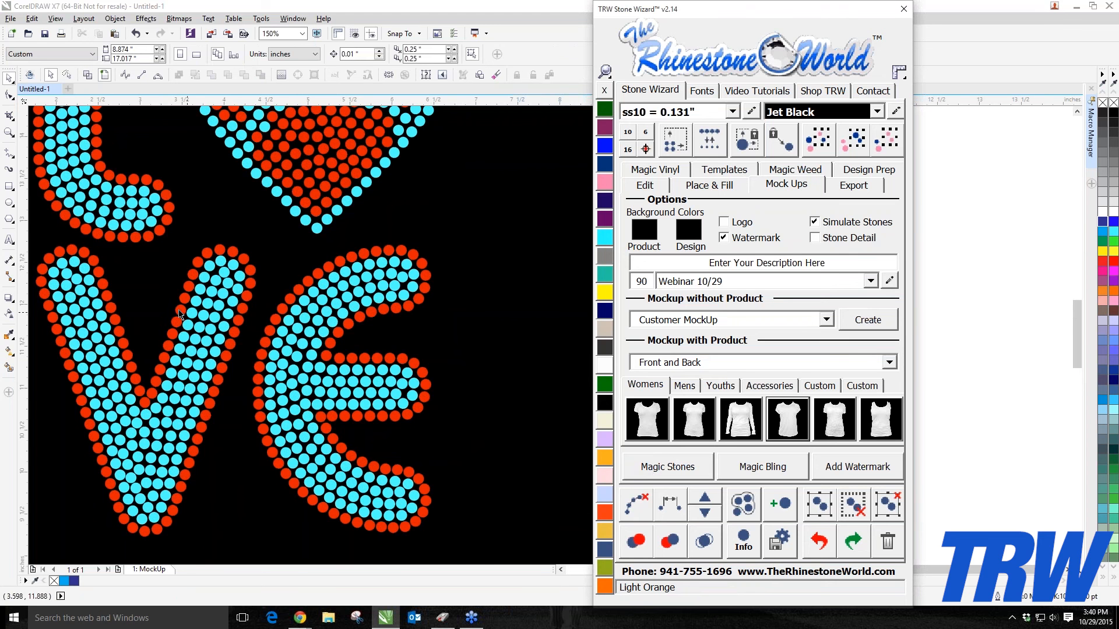
scroll(253, 269, "up", 3)
scroll(262, 274, "down", 5)
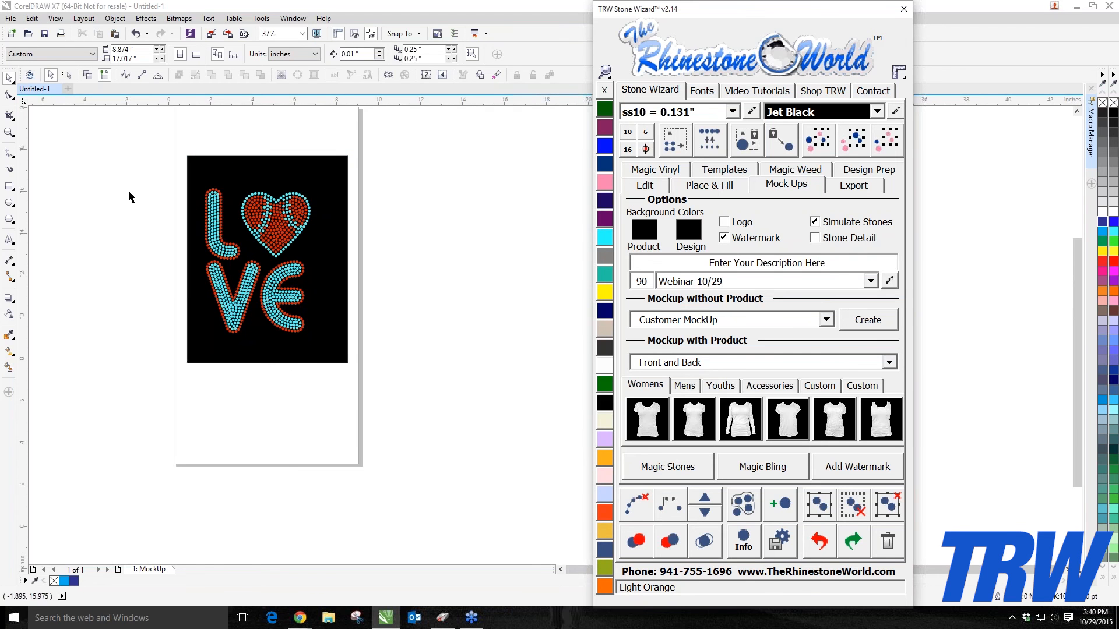
scroll(188, 173, "up", 2)
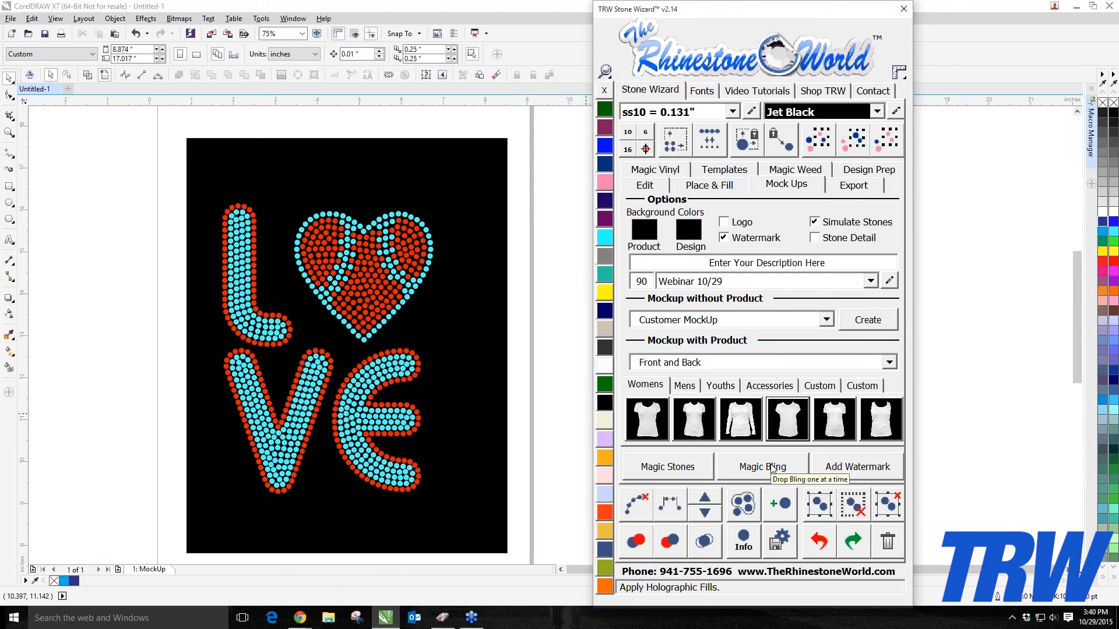
Step: Use Magic Bling to drop sparkle flares on the heart's upper edge and between the V and E
left_click(742, 469)
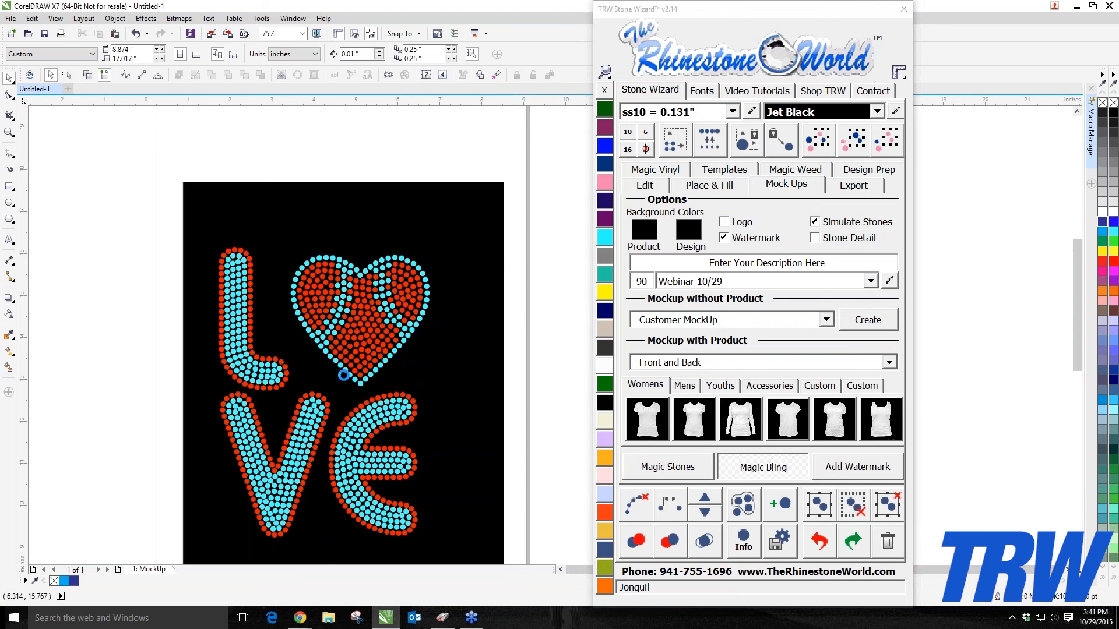
scroll(344, 347, "down", 1)
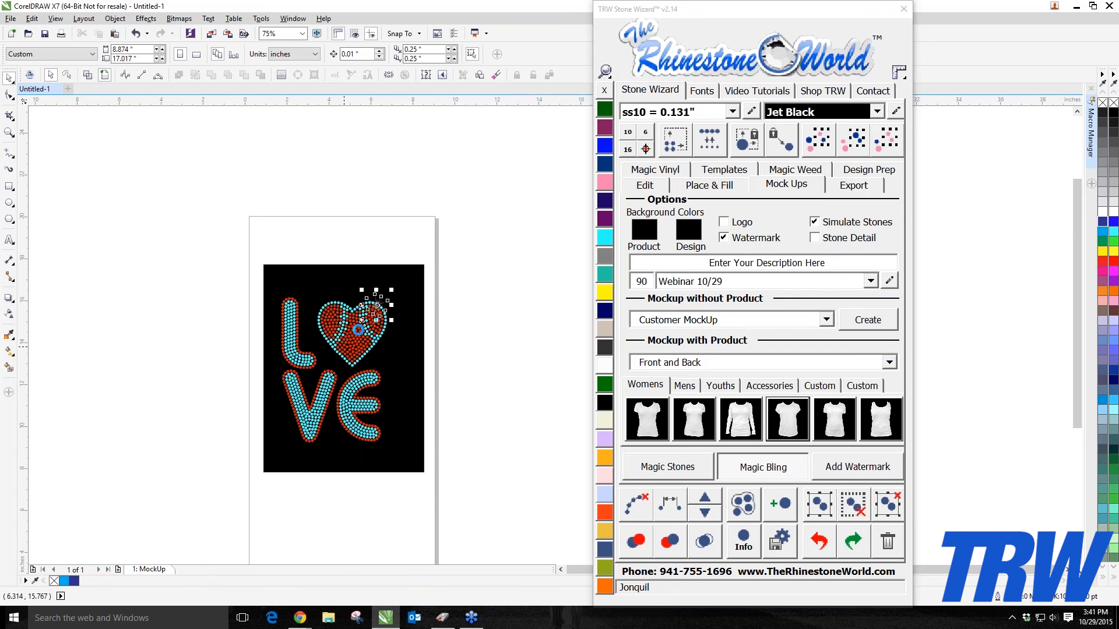
scroll(359, 330, "up", 2)
left_click(329, 419)
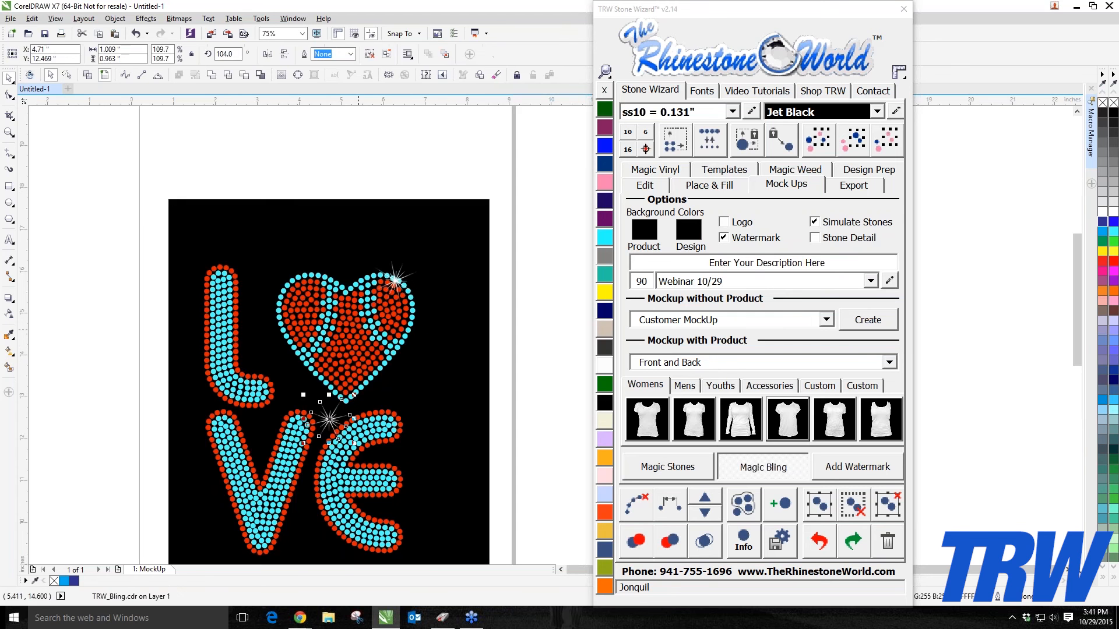
scroll(362, 332, "up", 2)
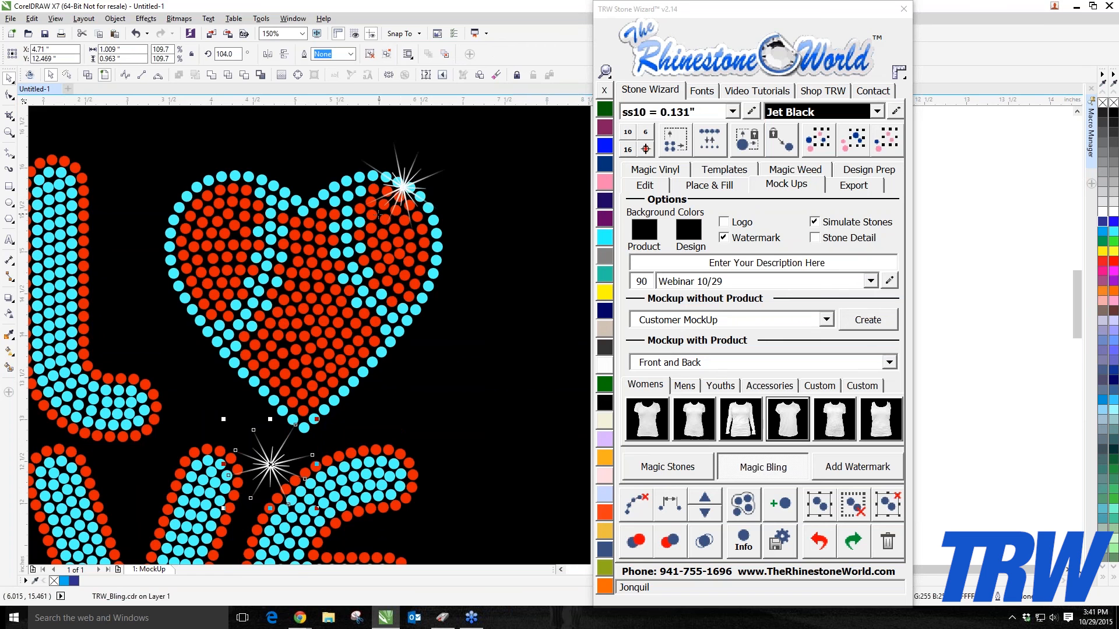
scroll(224, 420, "down", 2)
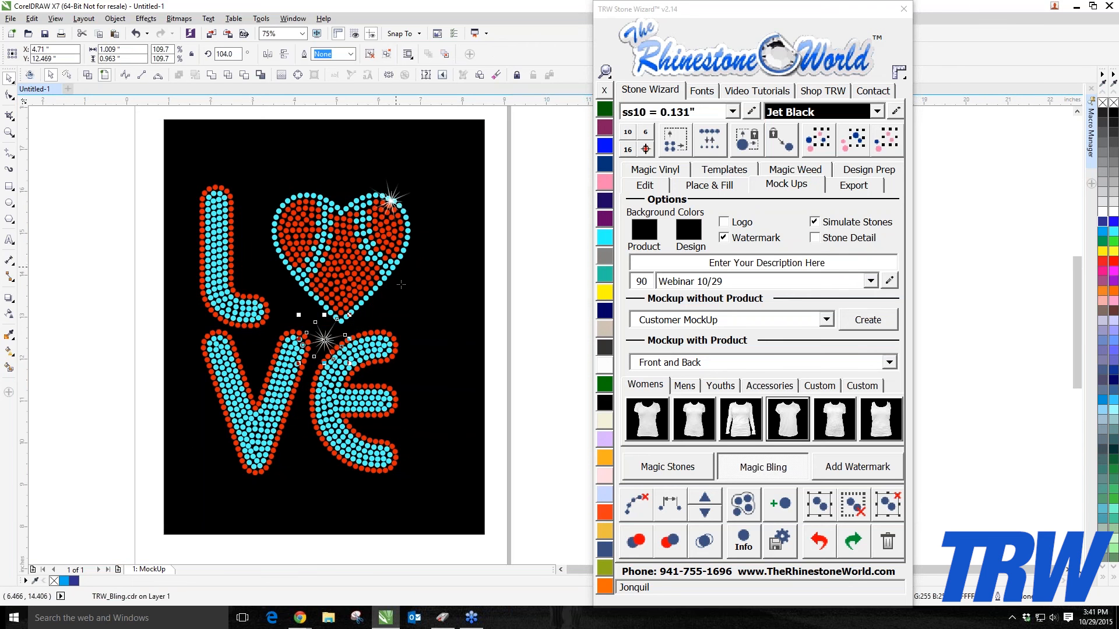
Step: Browse the mock-up product tabs and the Mockup with Product layout options
left_click(758, 475)
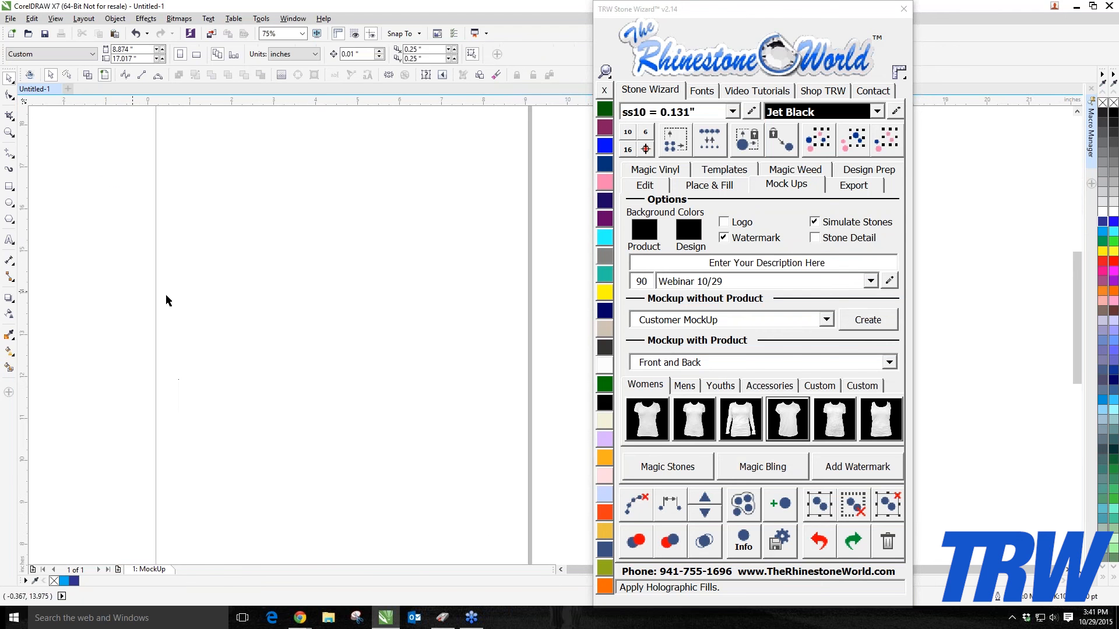
left_click(865, 384)
left_click(820, 387)
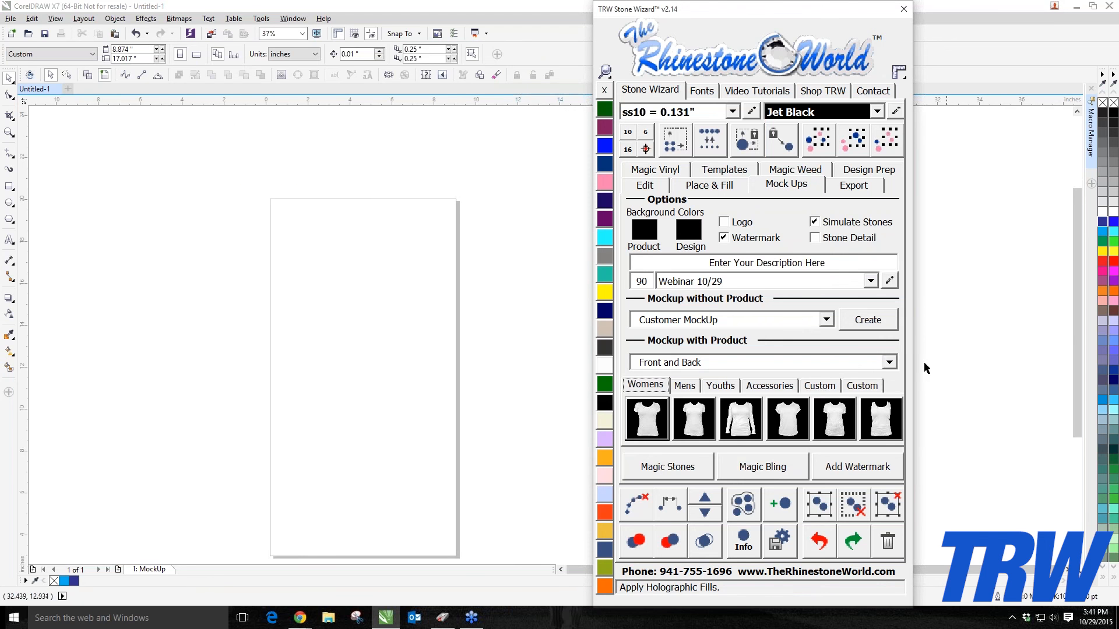
left_click(889, 363)
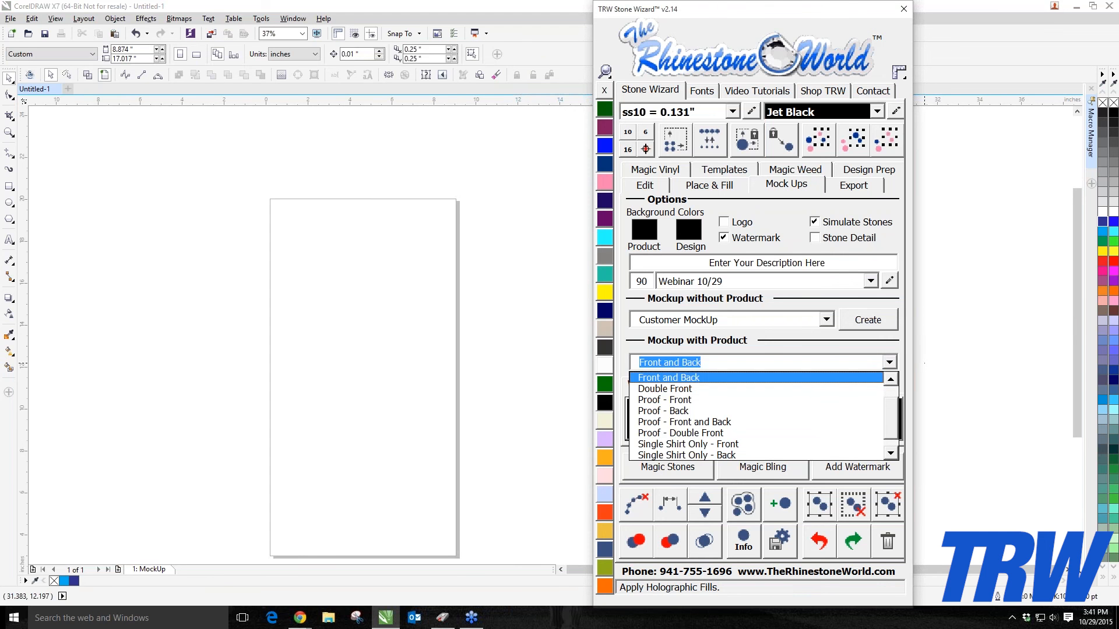
left_click(797, 378)
left_click_drag(784, 7, 824, 7)
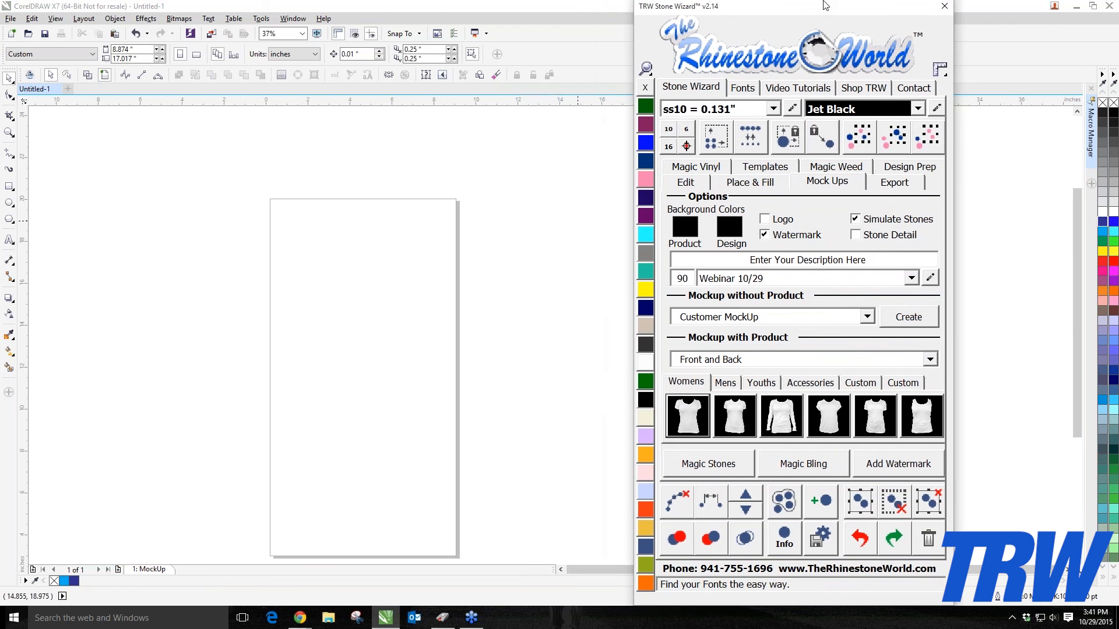
Step: Paste the design back onto the page and delete its black background rectangle
left_click(360, 311)
key("ctrl+v")
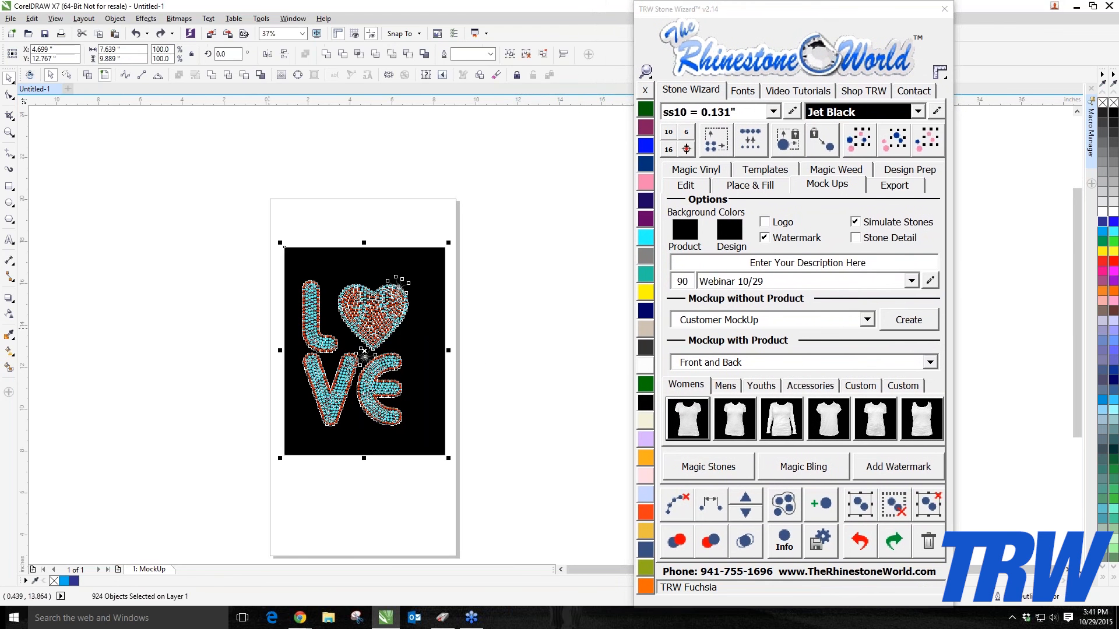
left_click(366, 274)
key("Delete")
Step: Delete the sparkle flare on the heart's upper edge
scroll(416, 286, "up", 2)
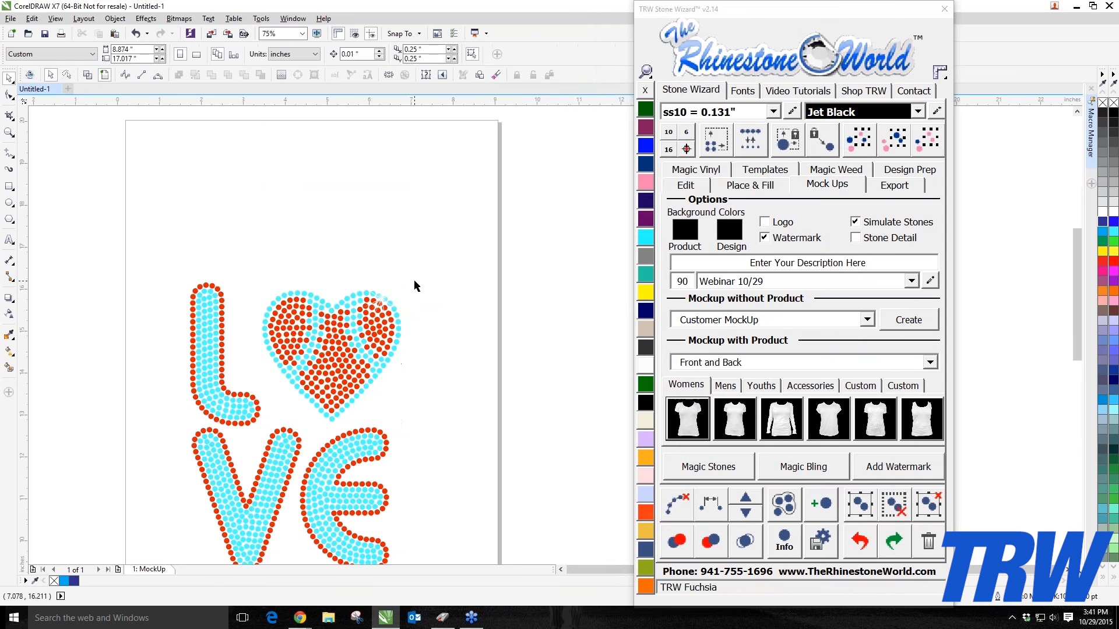
scroll(386, 326, "up", 2)
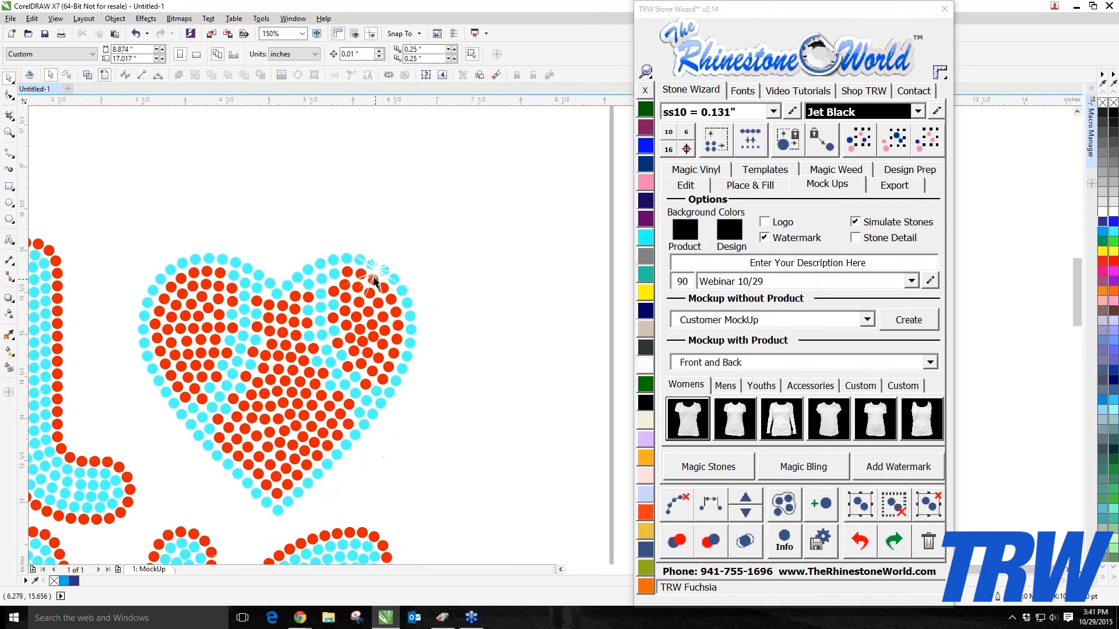
left_click(377, 267)
key("Delete")
Step: Switch to wireframe view, delete the flare between the V and E, and return to normal view
scroll(327, 337, "down", 2)
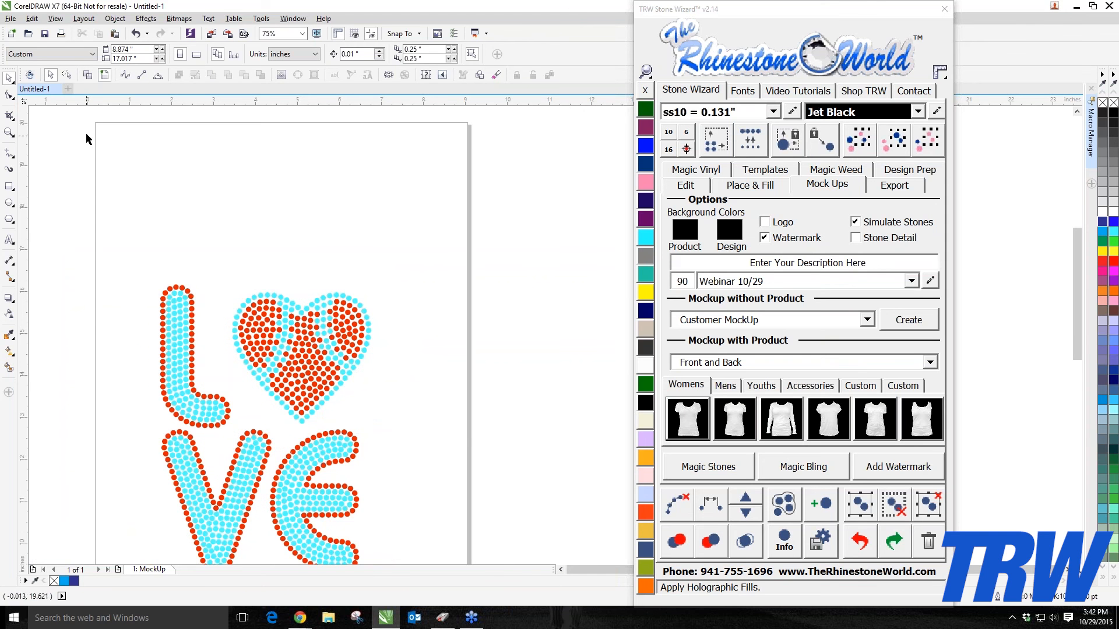
left_click(88, 74)
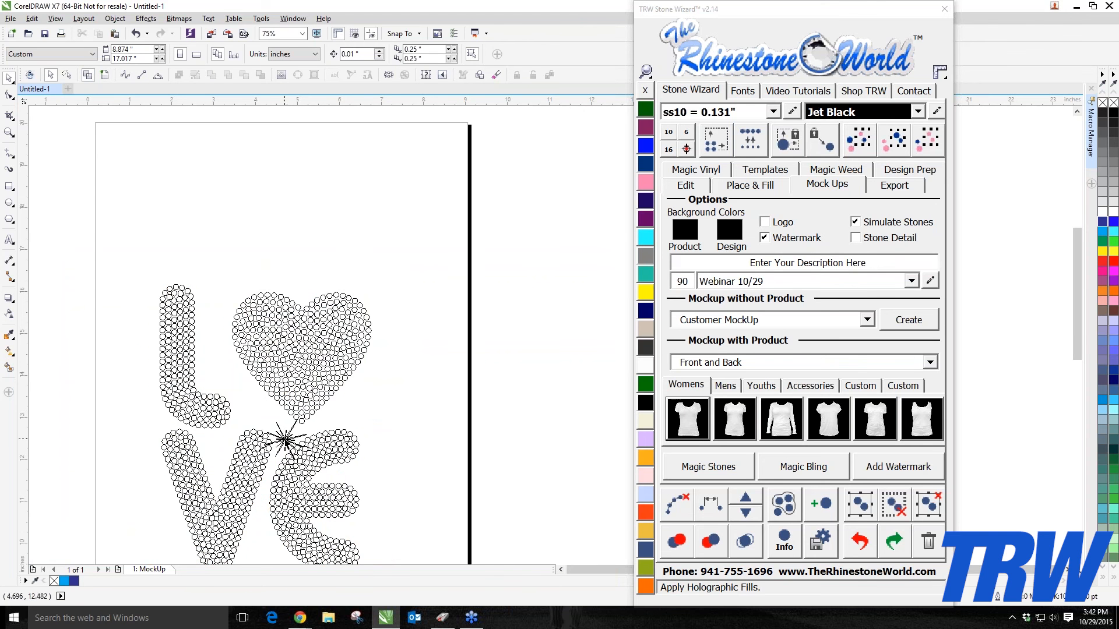
left_click(283, 439)
key("Delete")
left_click(88, 75)
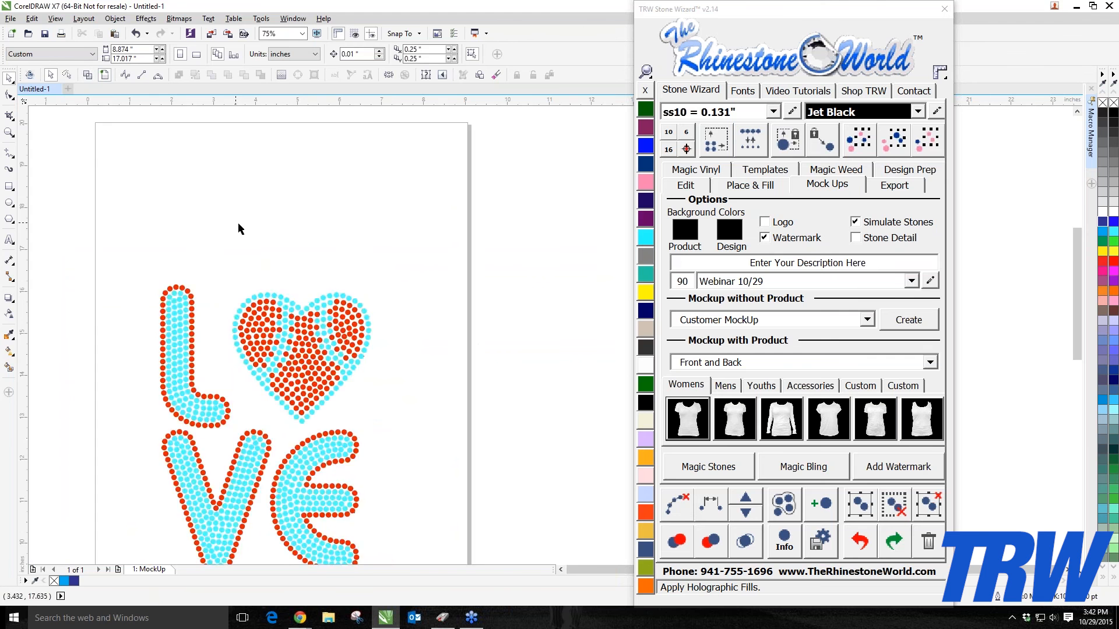
scroll(241, 229, "down", 2)
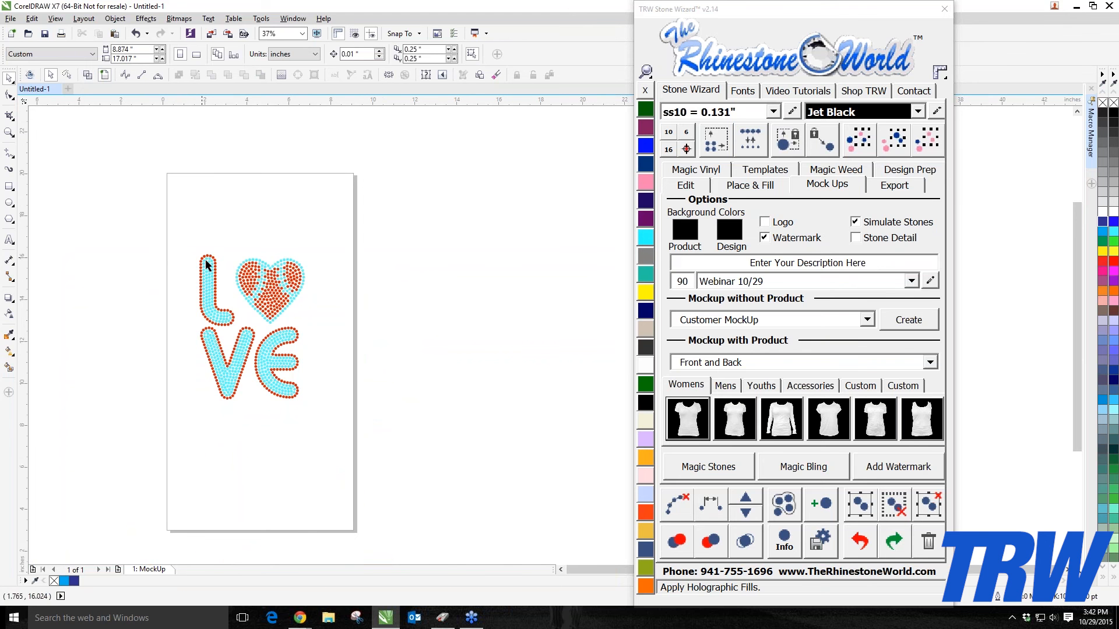
left_click(814, 470)
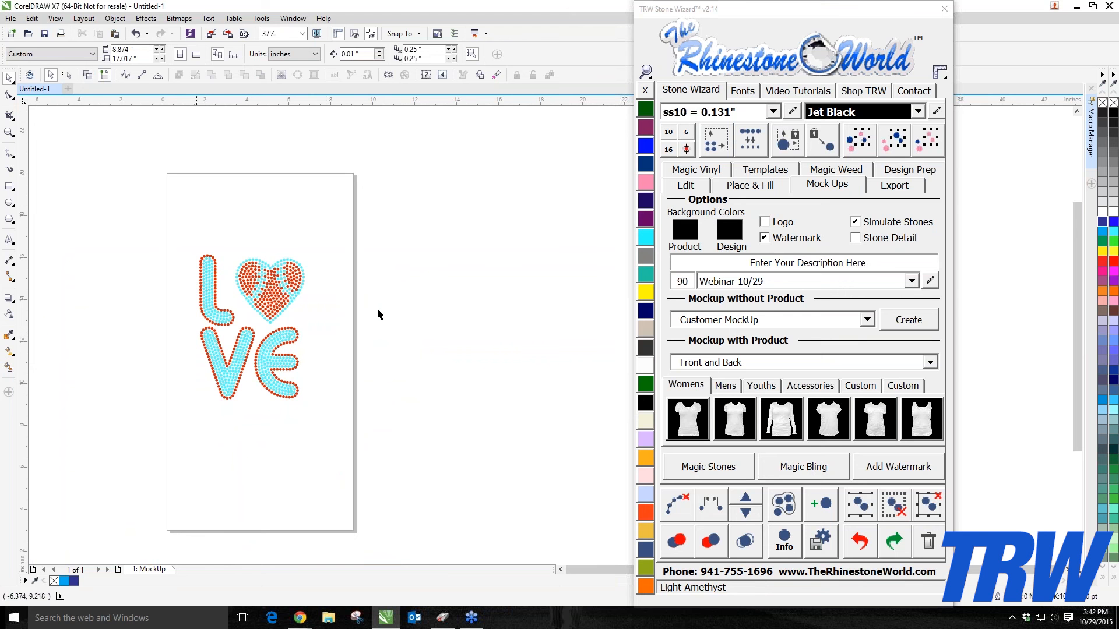
left_click(918, 112)
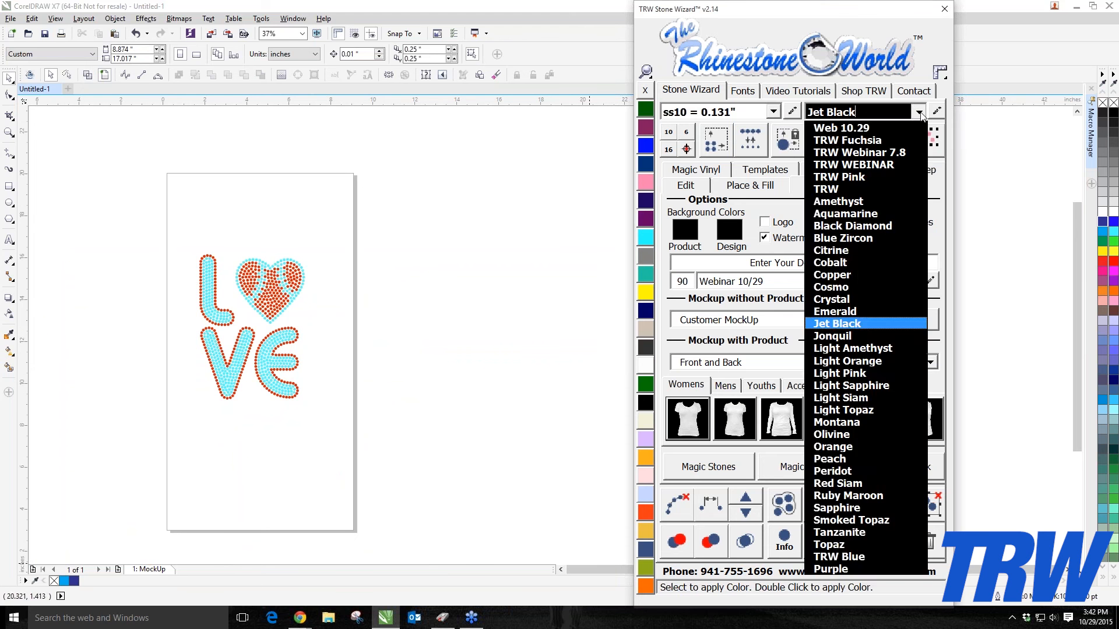
left_click(919, 112)
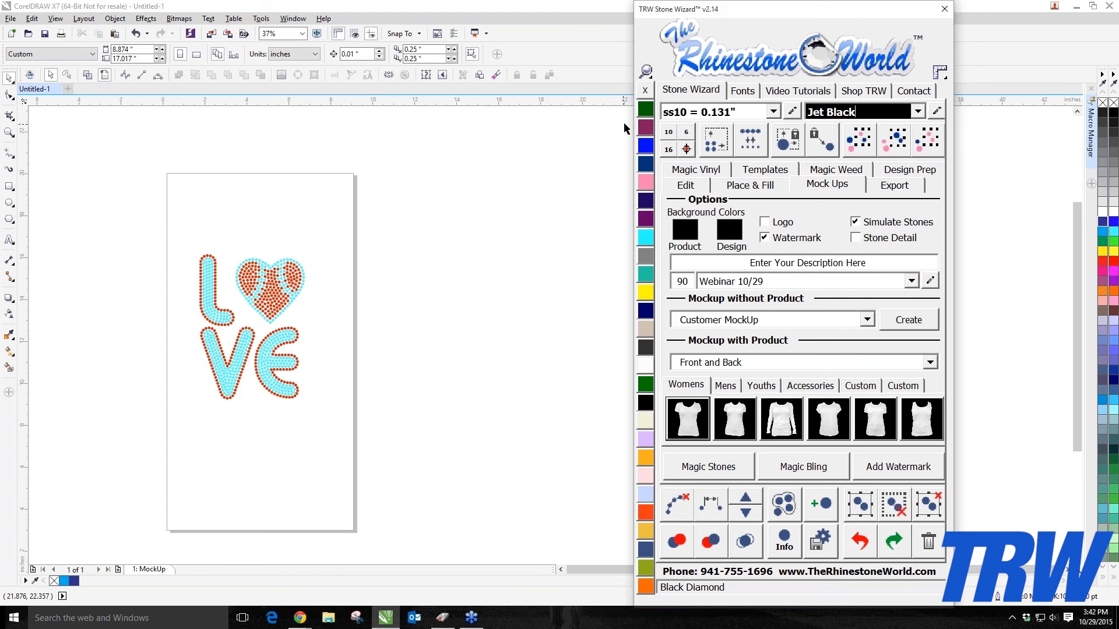
Step: Open Stone Wizard v3.0 from the Macro Manager, resize it, browse its vinyl colour libraries, and close it
left_click(1091, 150)
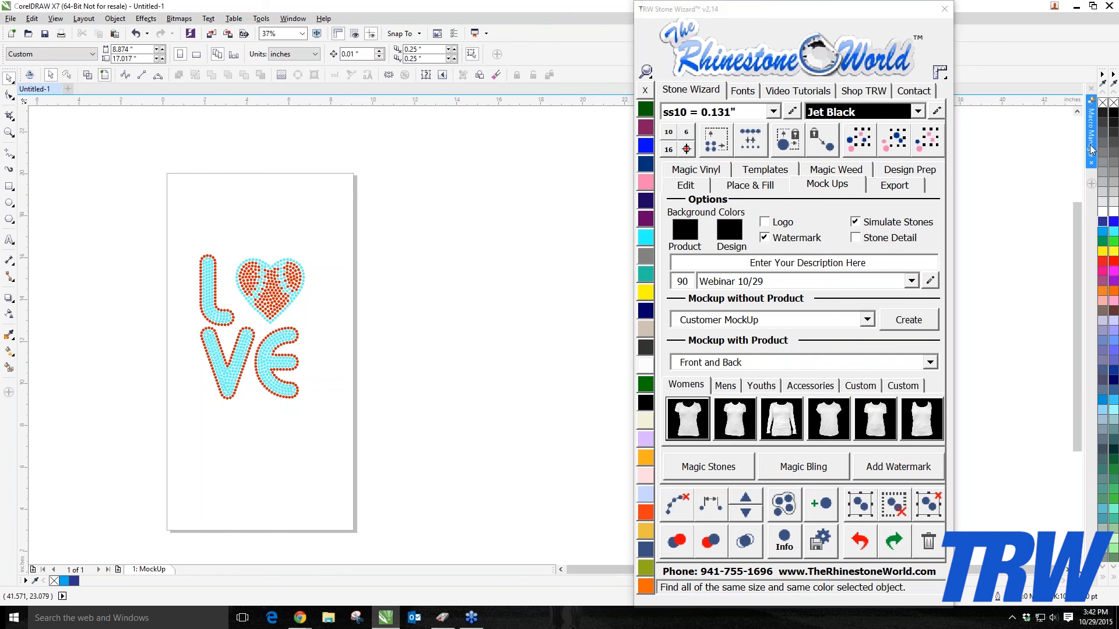
left_click(1007, 247)
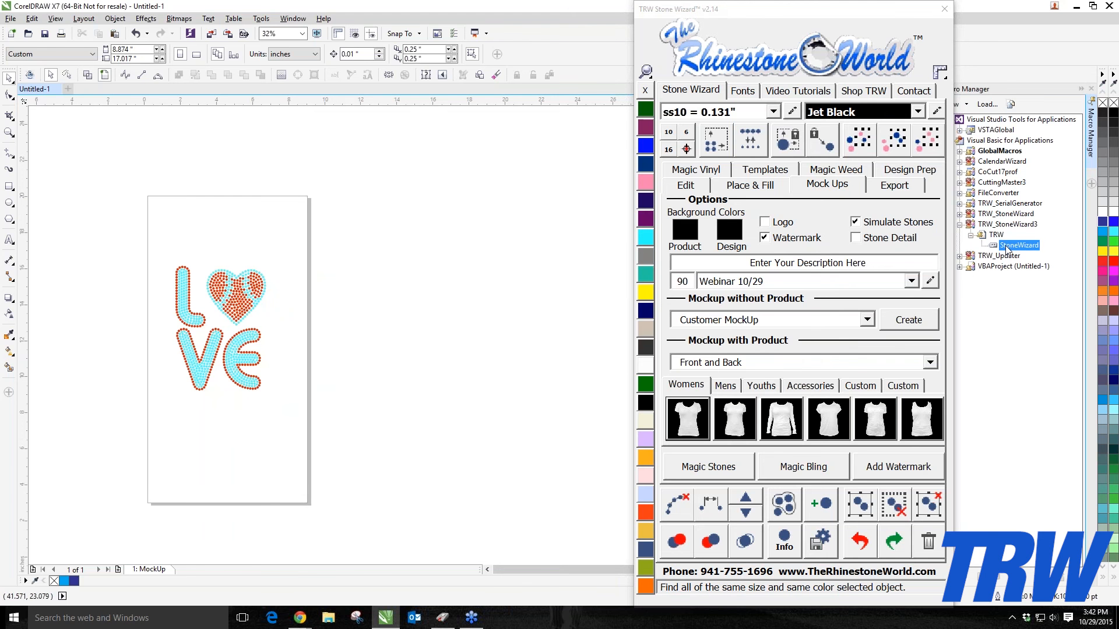
double_click(1018, 246)
left_click(312, 178)
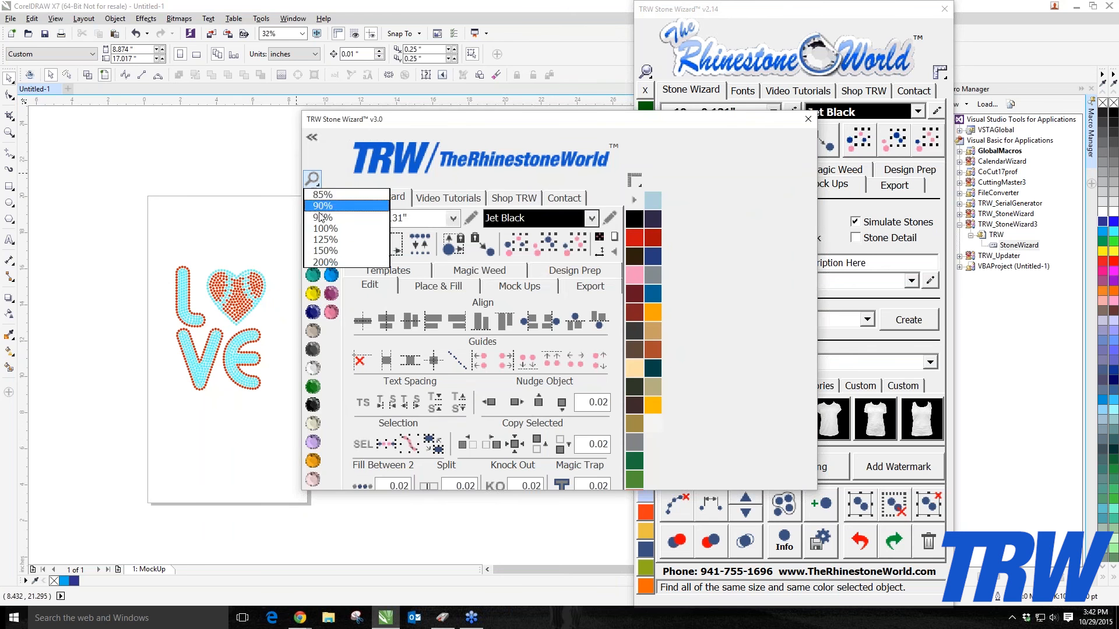
left_click(323, 248)
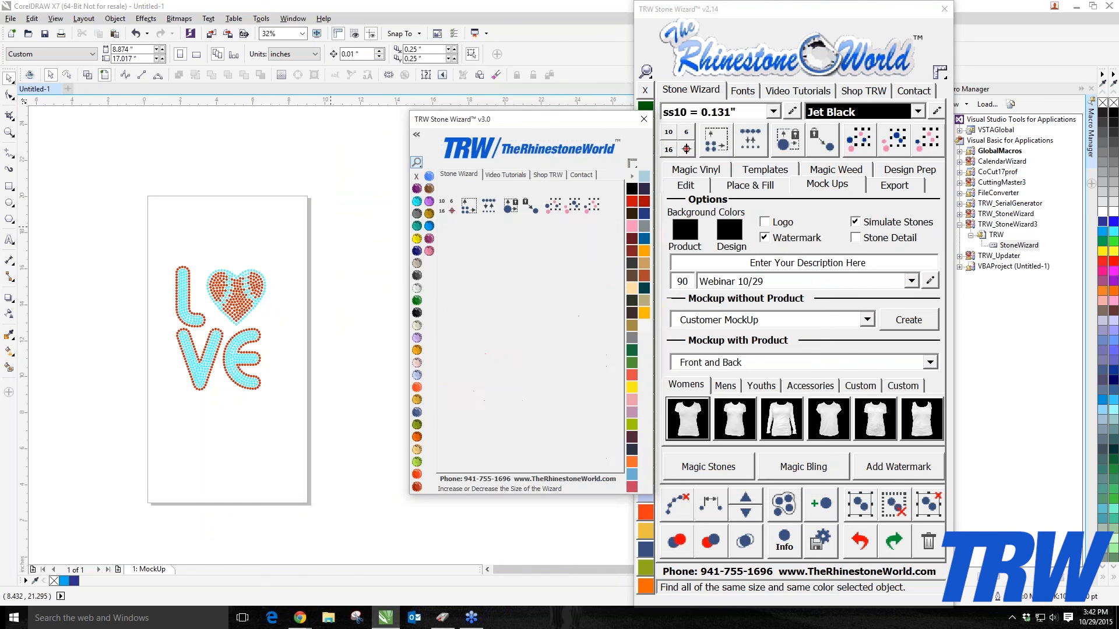
left_click(632, 178)
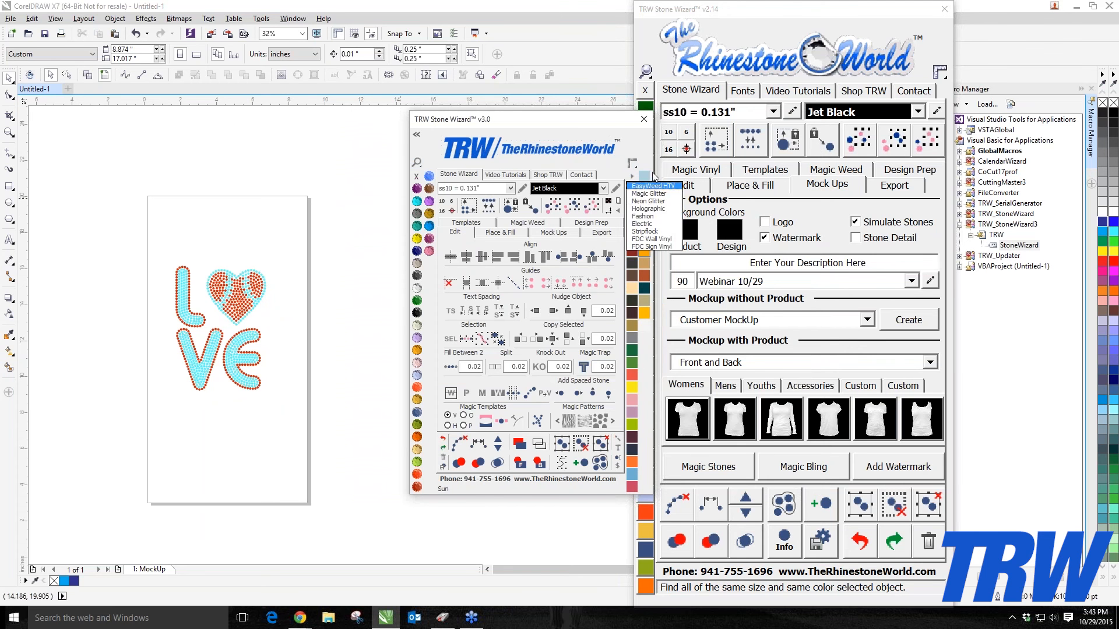
left_click(652, 226)
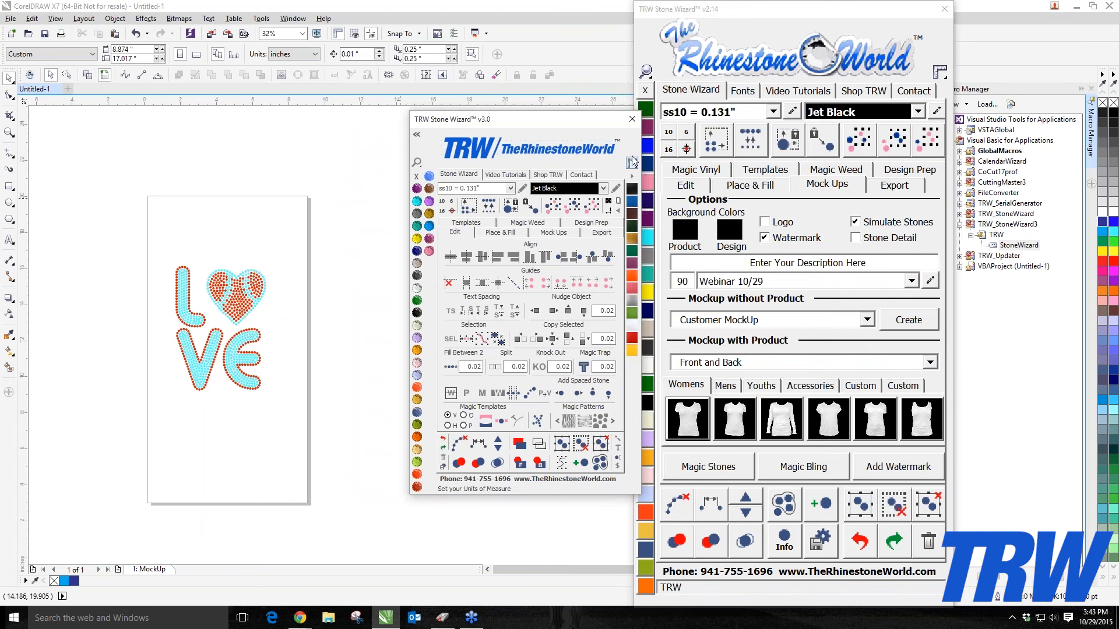
left_click(633, 176)
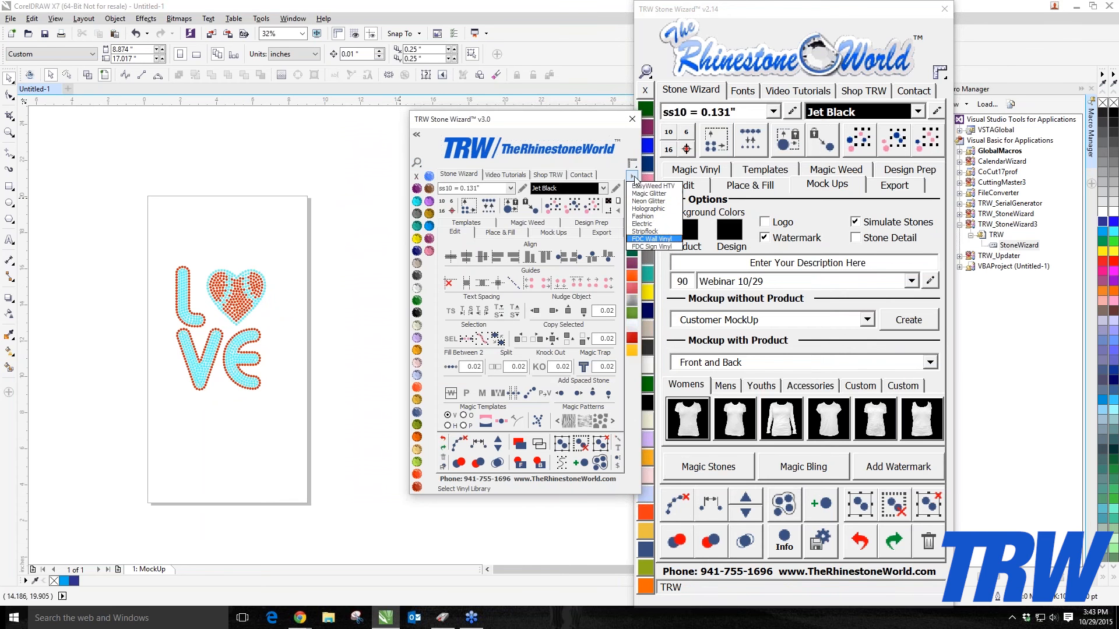
left_click(650, 248)
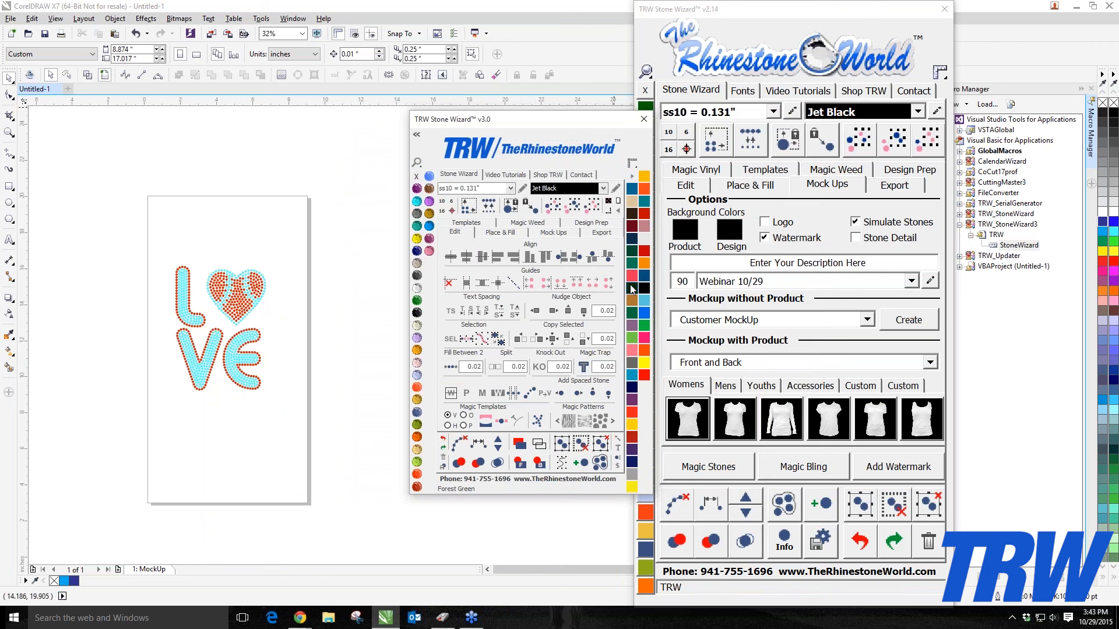
left_click(643, 119)
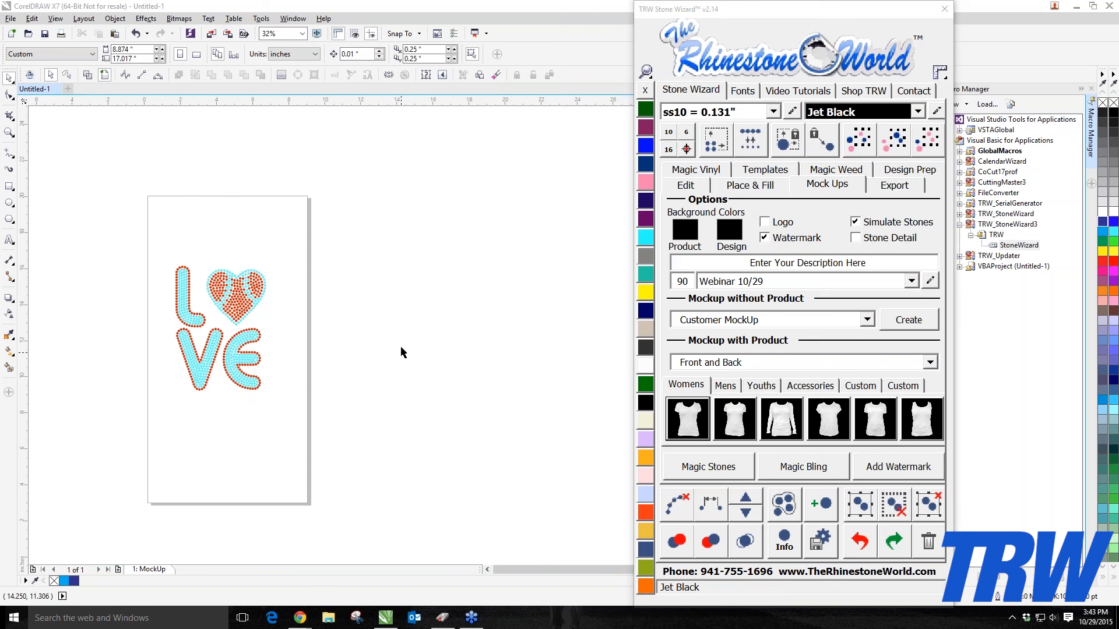
Step: Set the mockup options: enable Stone Detail and Logo, disable Watermark, and enter the description TRW Love
left_click_drag(402, 244, 174, 458)
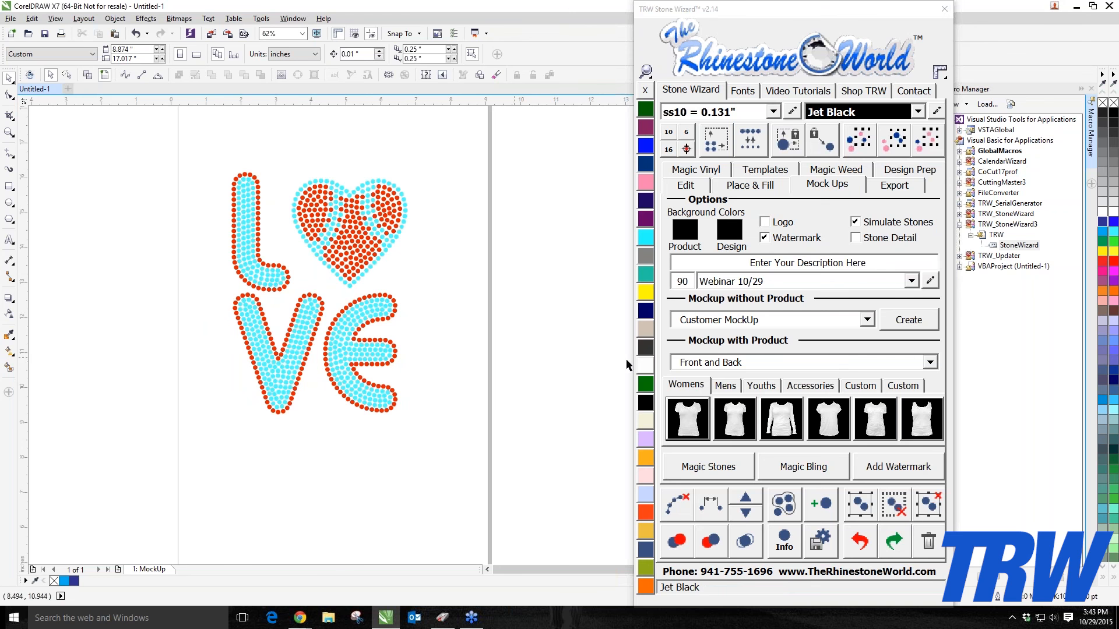
left_click(862, 239)
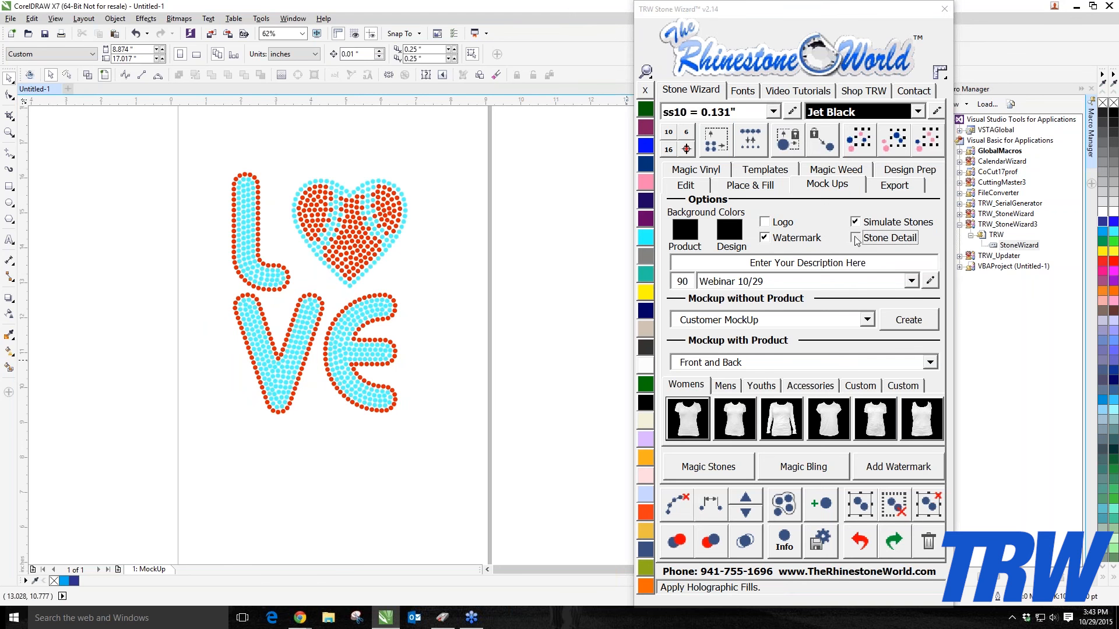
left_click(879, 262)
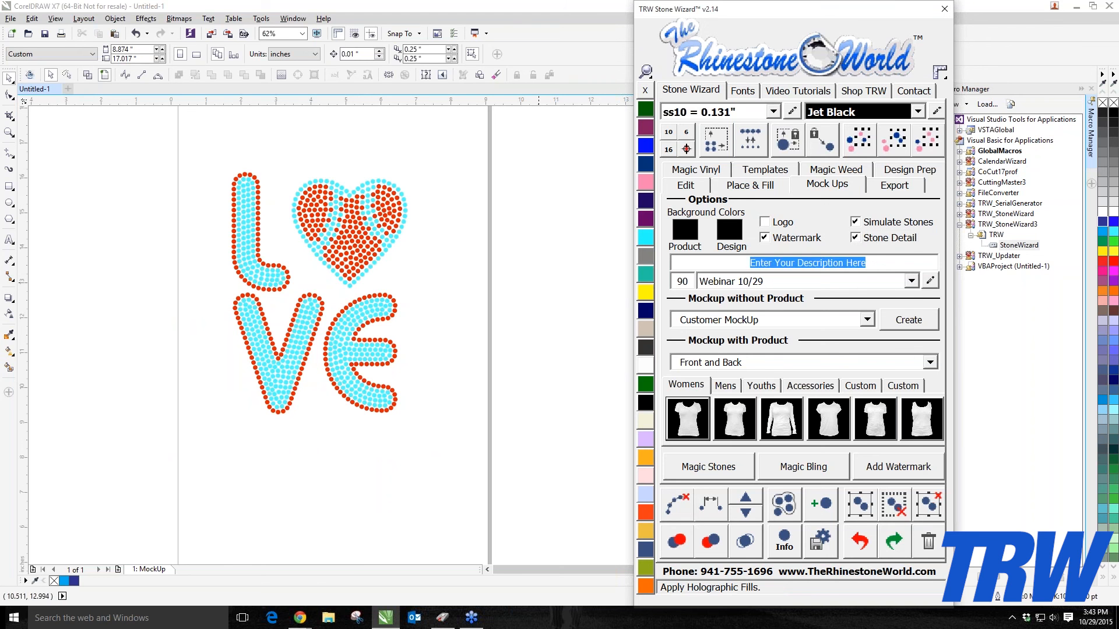
type("TRW Love")
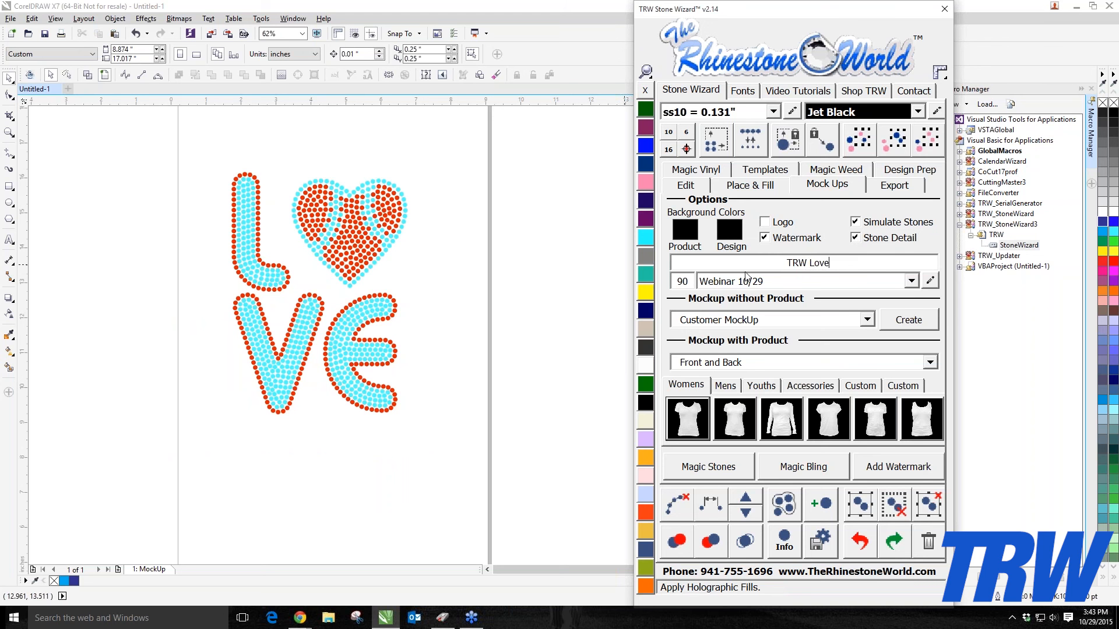
left_click(781, 223)
left_click(783, 244)
Step: Select all the light blue stones of the same colour and recolour them Crystal
left_click(305, 335)
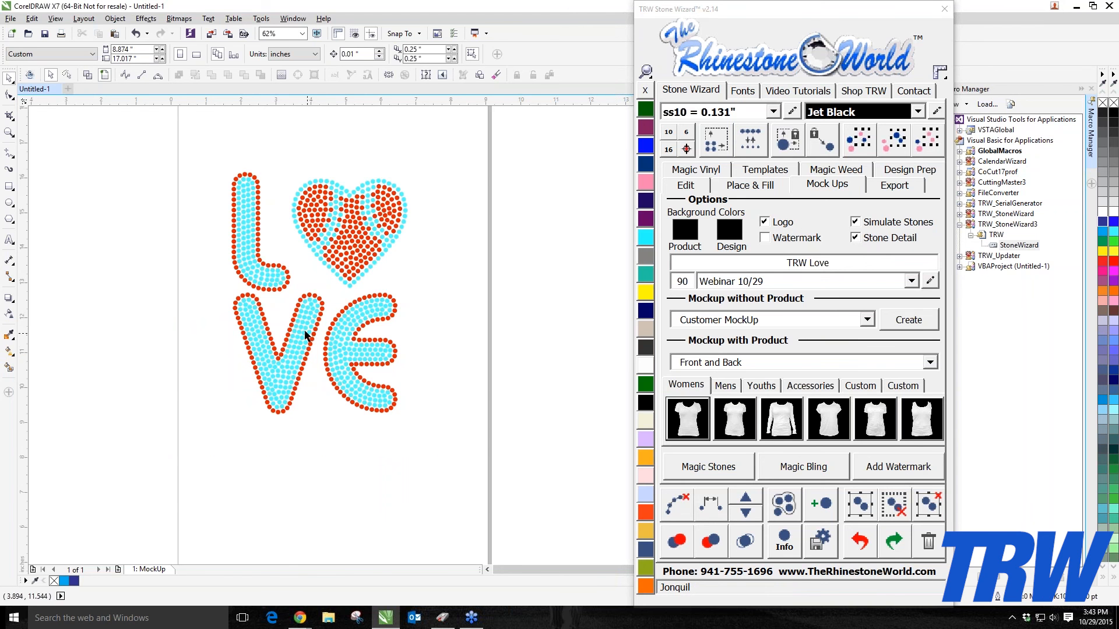
scroll(262, 280, "up", 2)
left_click(264, 274)
left_click(894, 140)
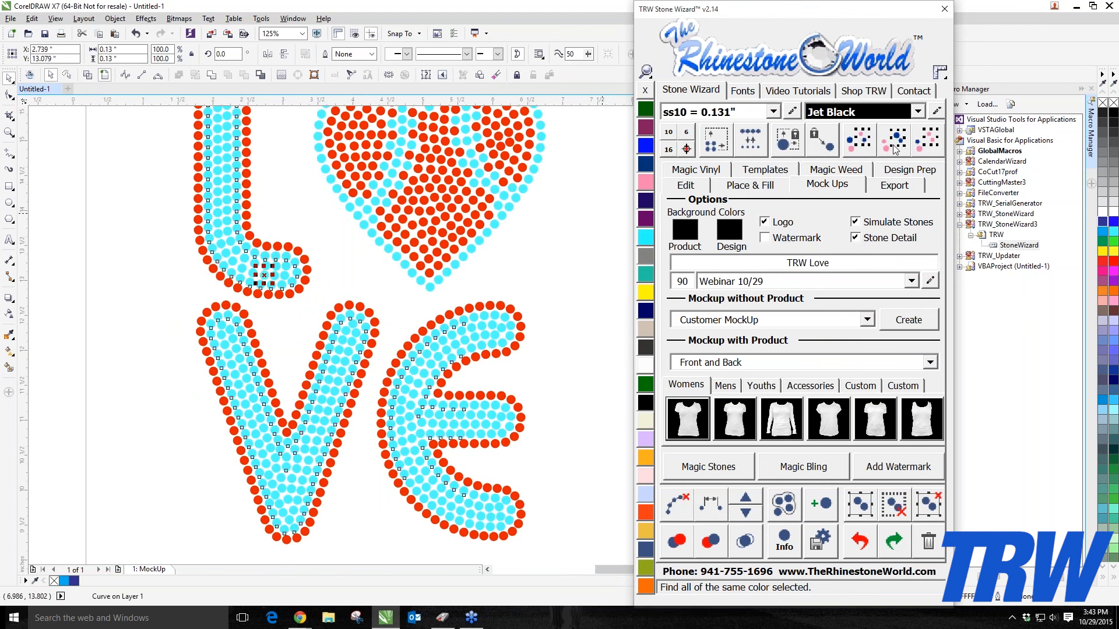
left_click(645, 366)
left_click(571, 330)
scroll(442, 310, "down", 2)
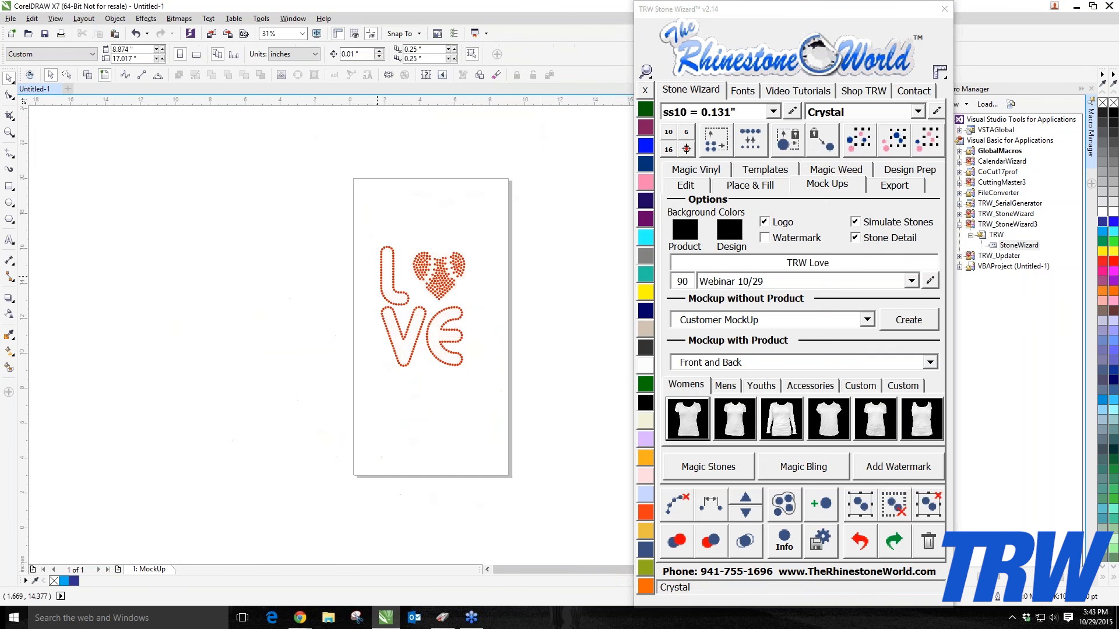
Step: Select the whole LOVE design and move it up on the page
left_click_drag(213, 154, 543, 473)
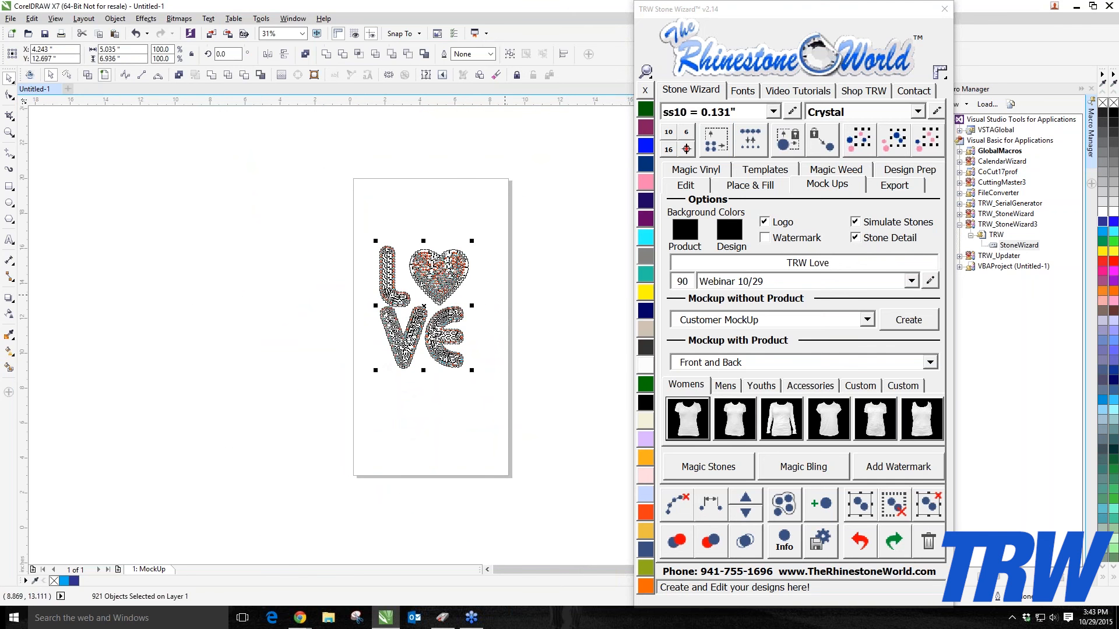
left_click_drag(450, 292, 449, 247)
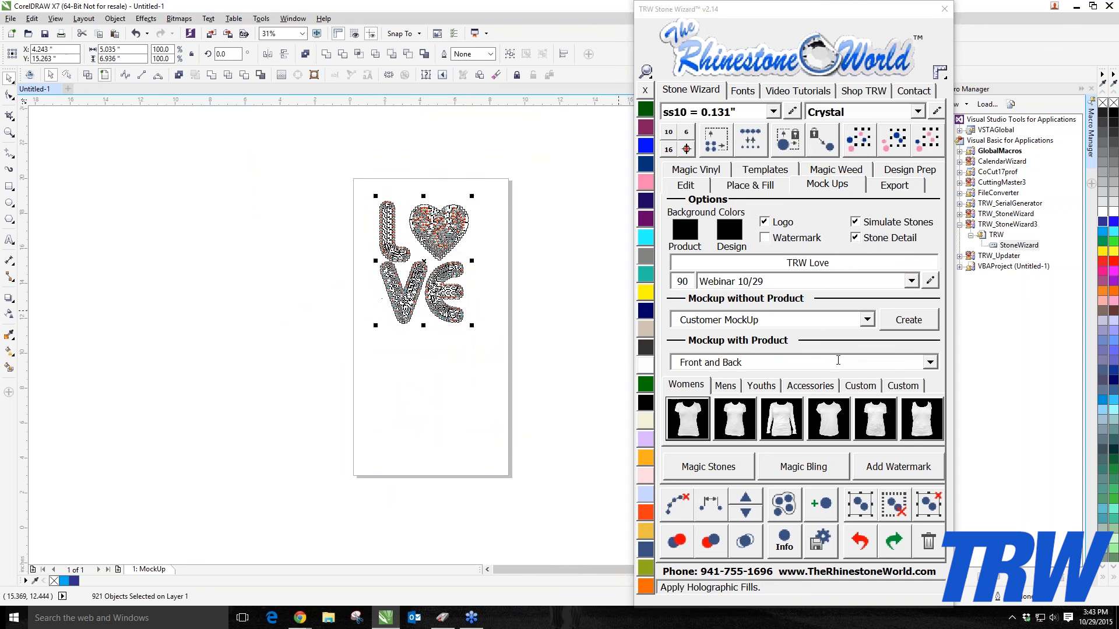
Step: Create a Proof - Front mockup on the women's long sleeve shirt
left_click(930, 363)
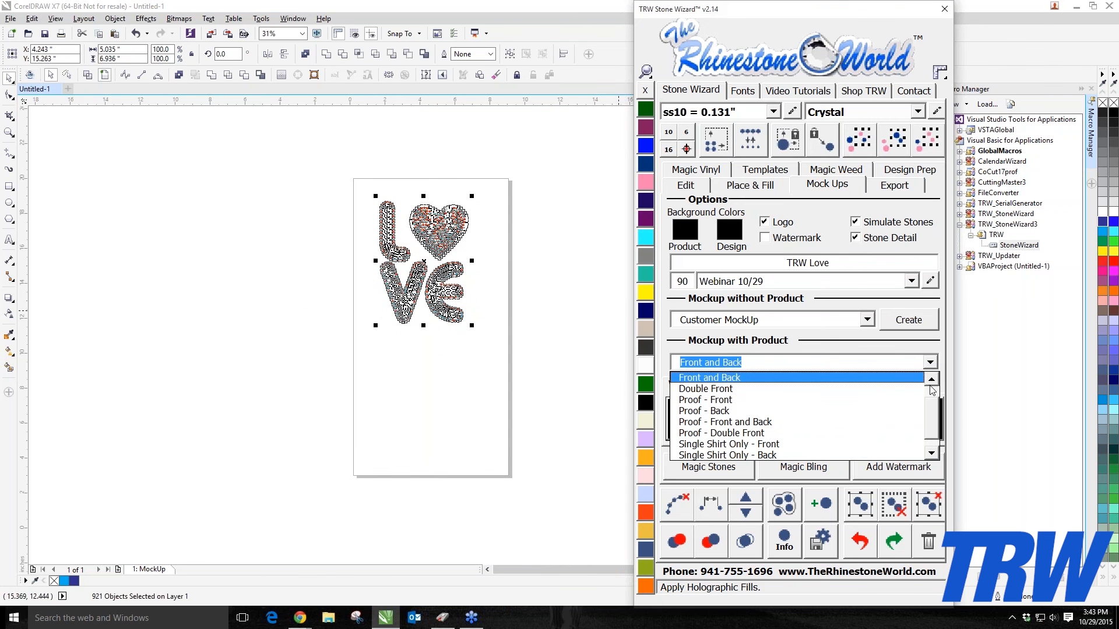
scroll(932, 391, "up", 1)
scroll(932, 391, "up", 1)
scroll(933, 392, "down", 3)
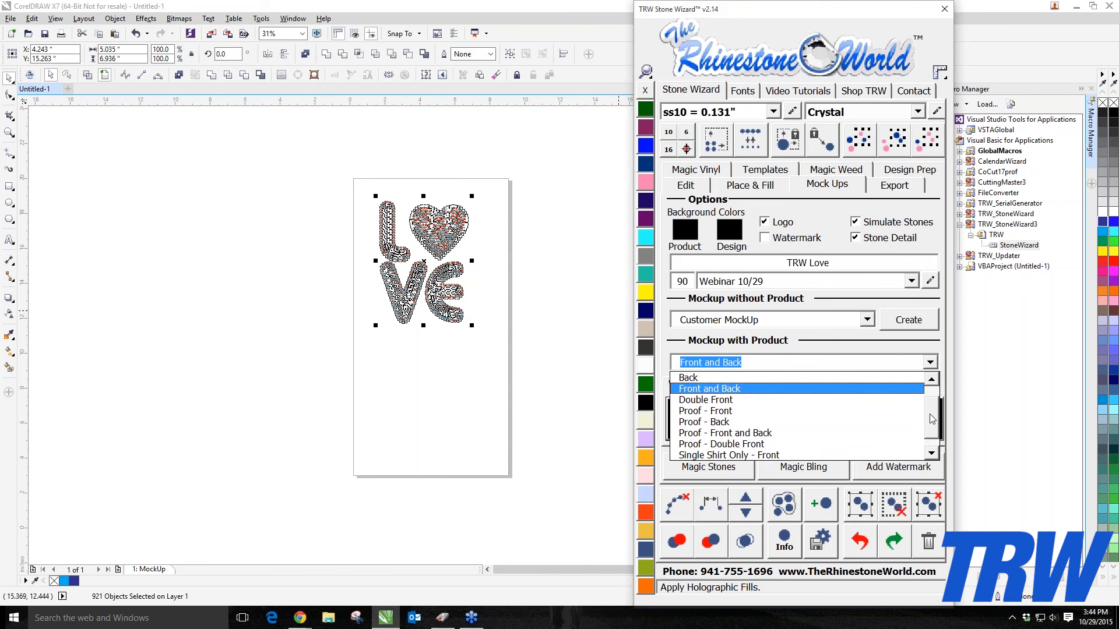
scroll(932, 433, "up", 3)
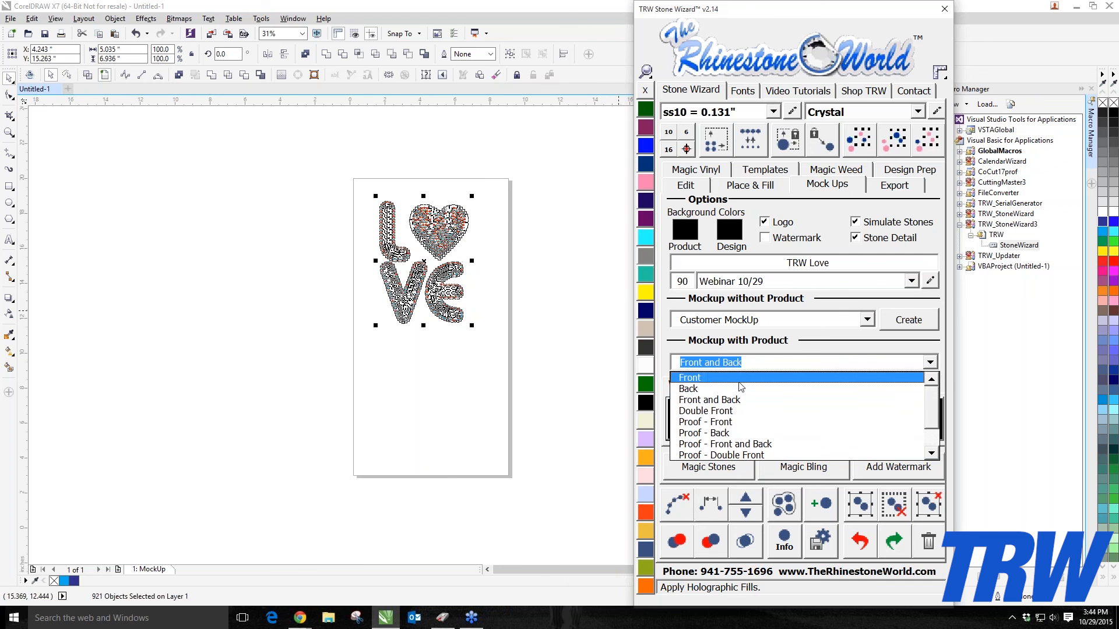
left_click(739, 421)
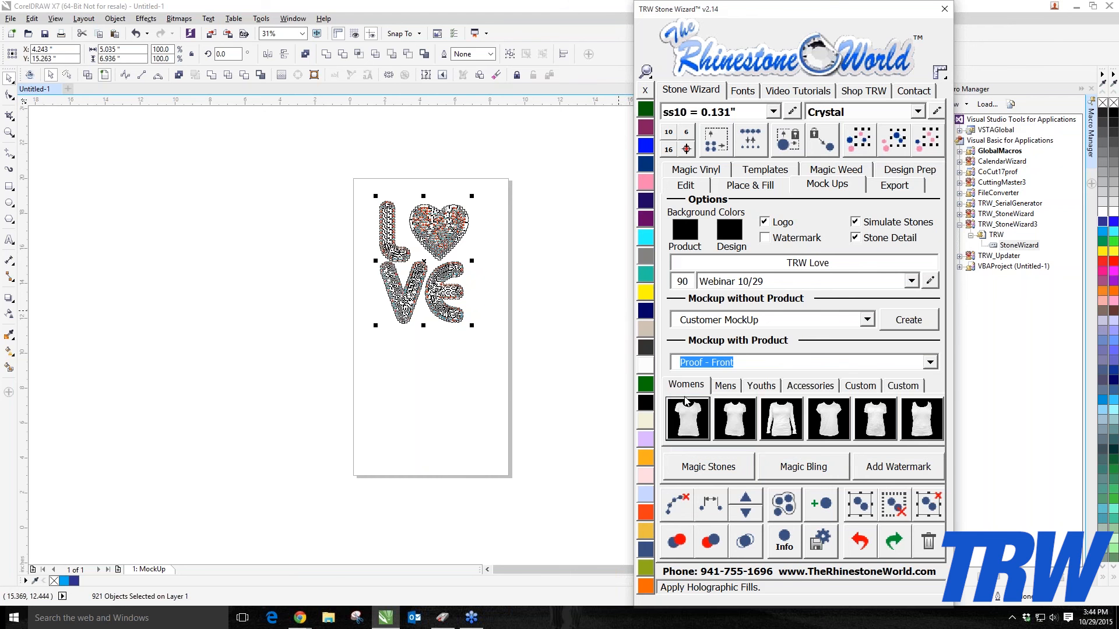
left_click(773, 418)
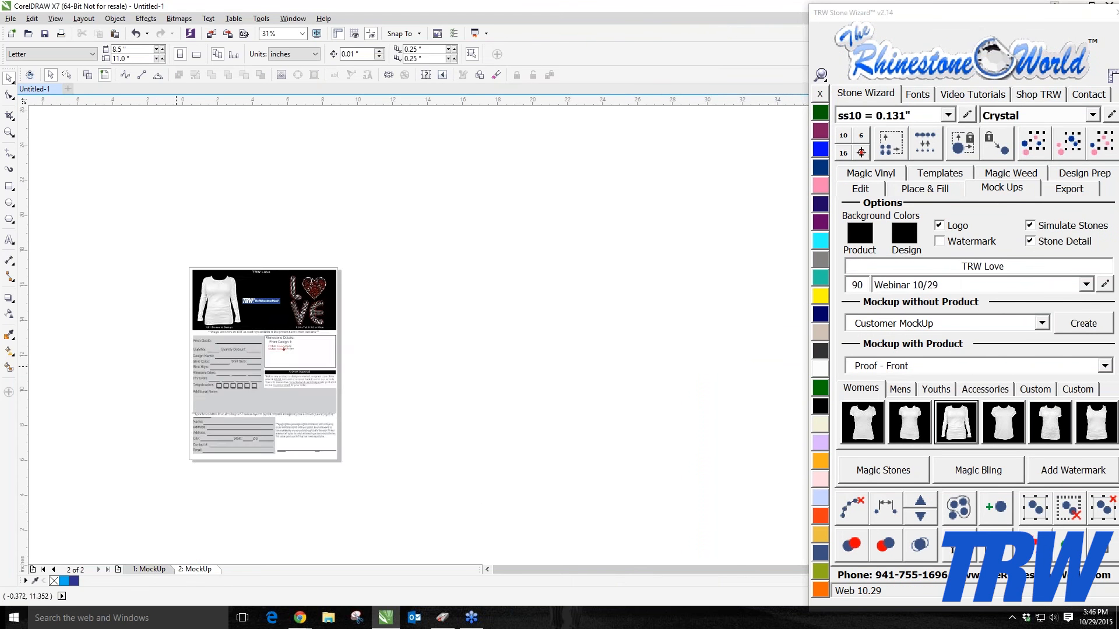
Step: Zoom around the proof page to examine the shirt mockup, design size and rhinestone details
scroll(176, 367, "up", 2)
scroll(176, 367, "down", 1)
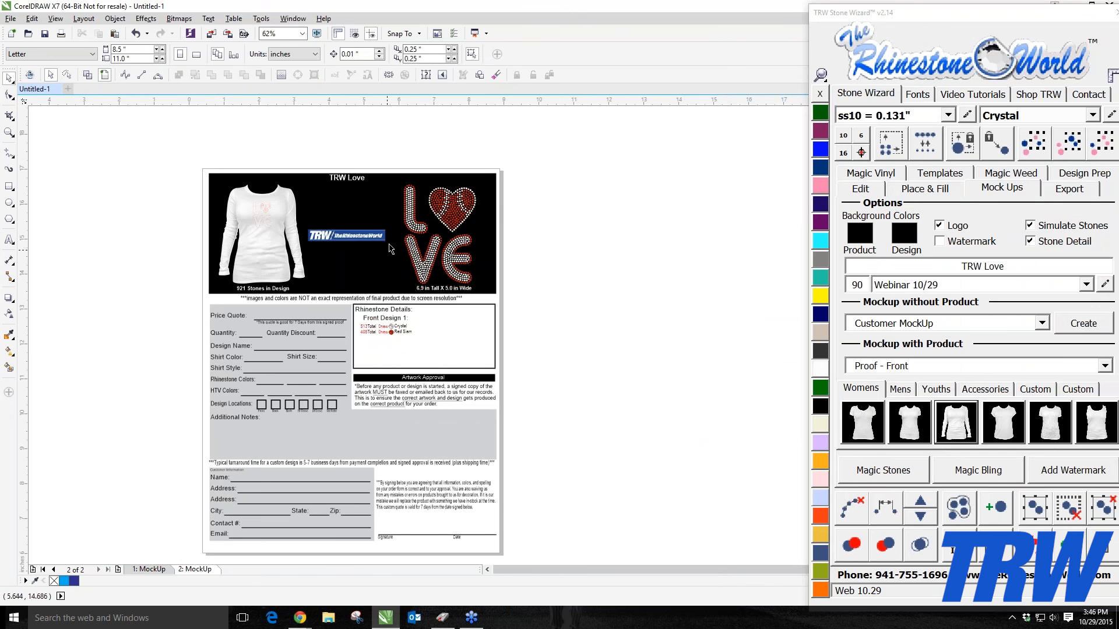
scroll(390, 244, "up", 1)
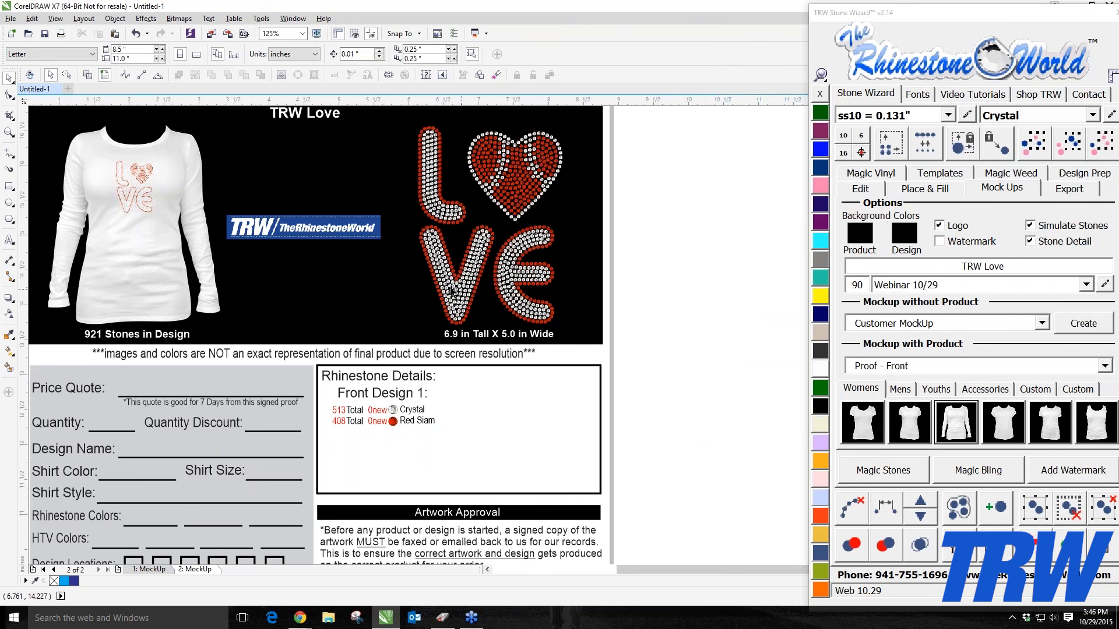
scroll(373, 447, "up", 2)
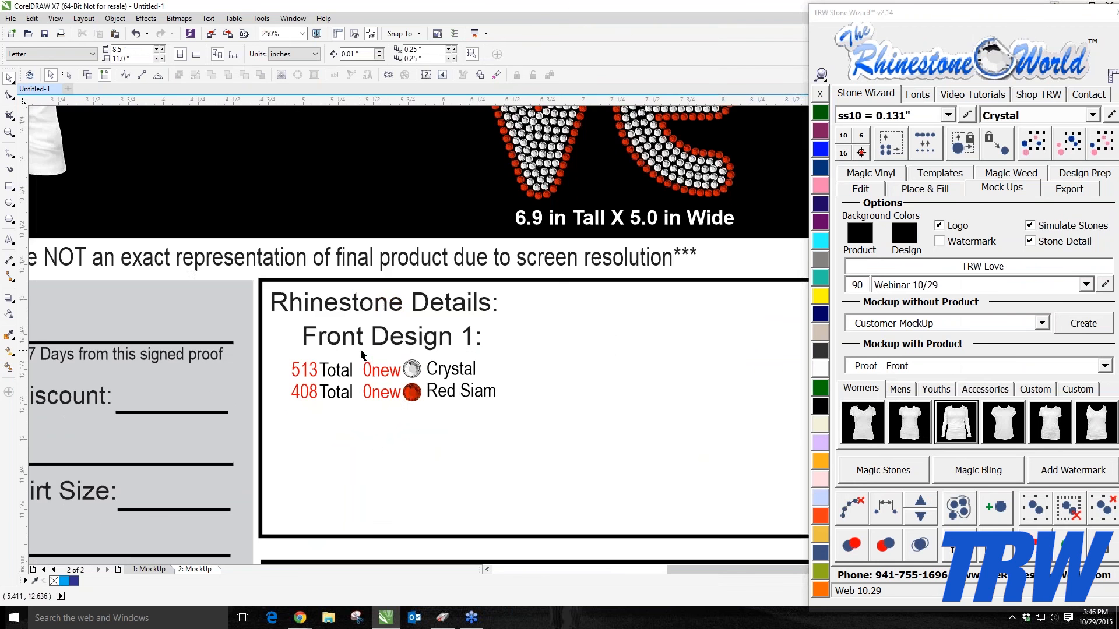
scroll(395, 385, "down", 4)
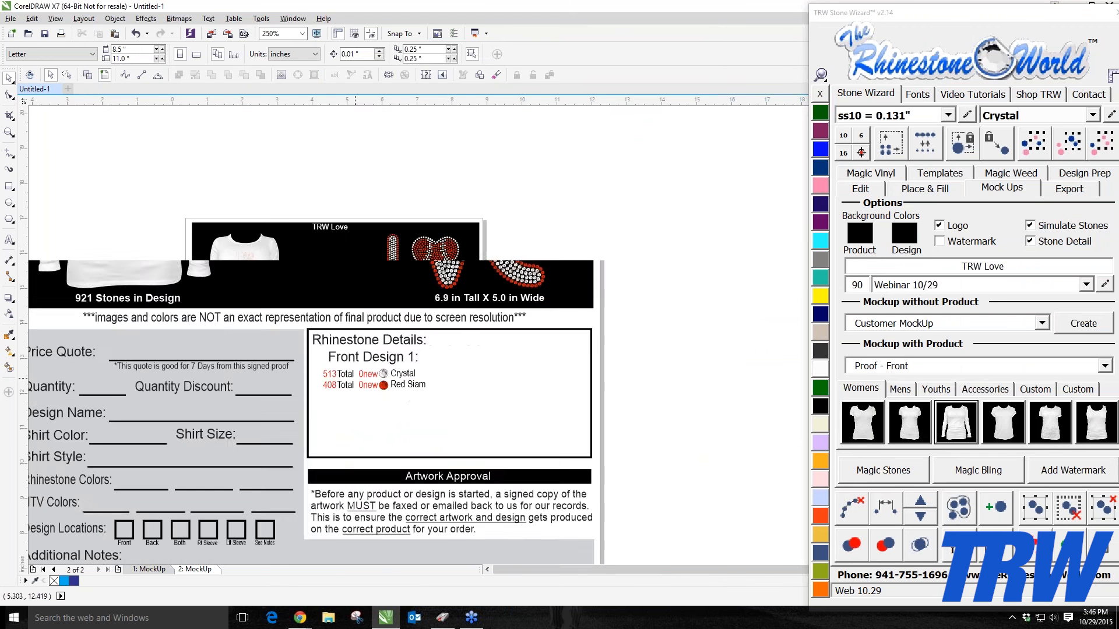
scroll(395, 385, "up", 4)
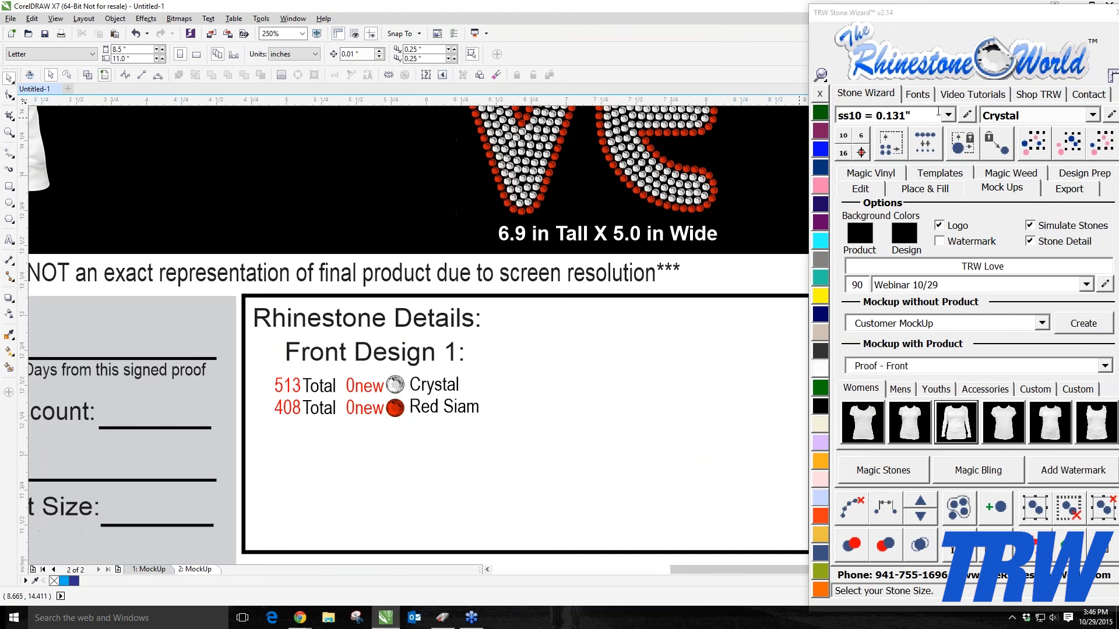
left_click(948, 115)
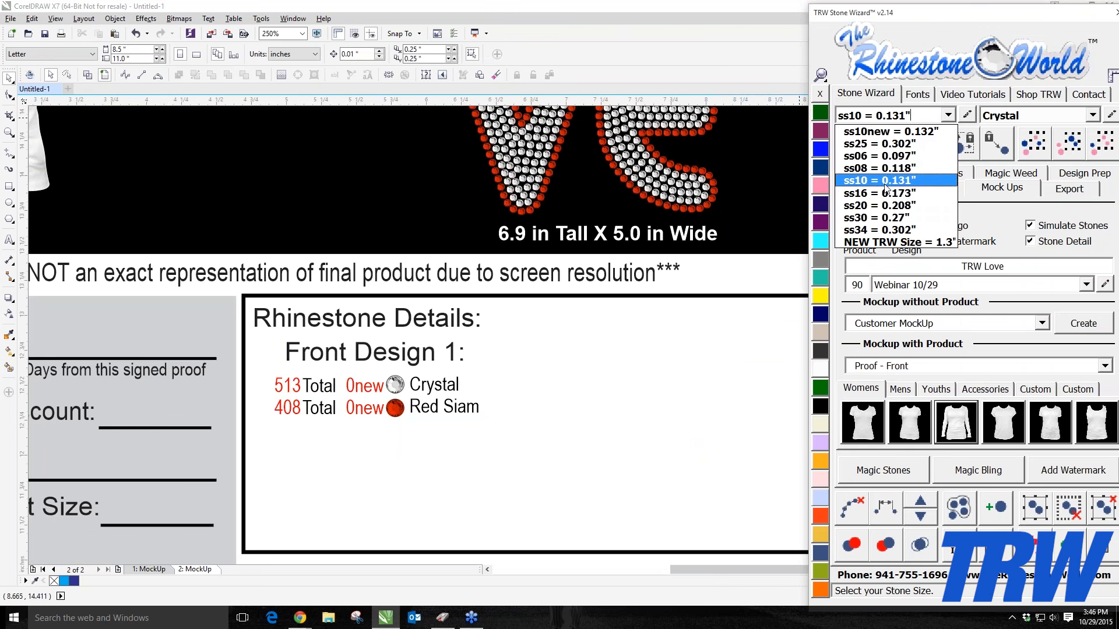
left_click(885, 182)
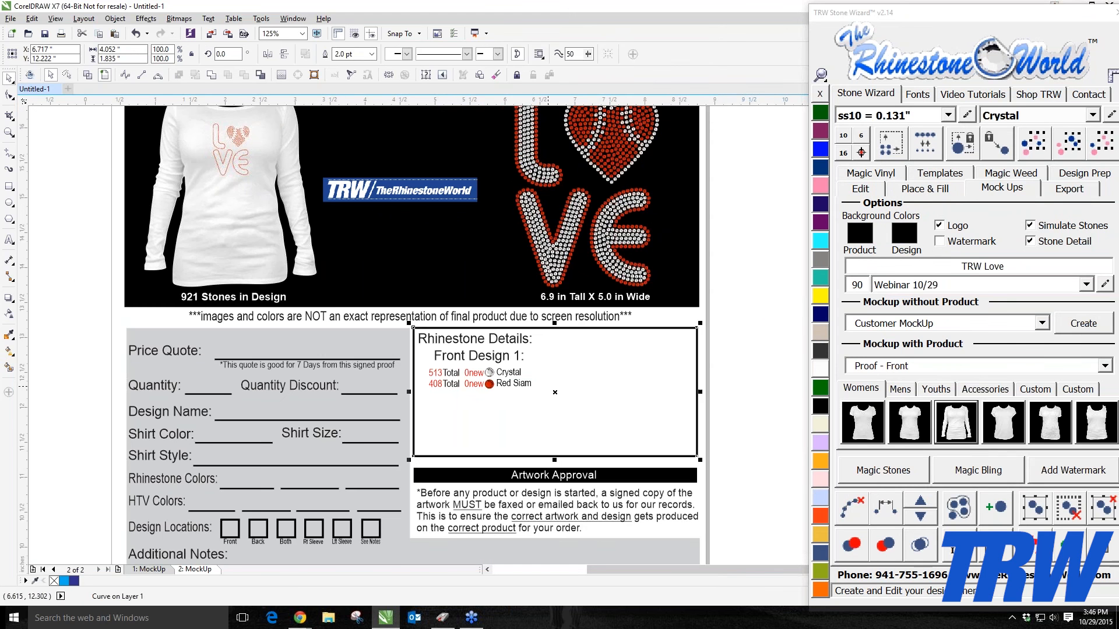
scroll(338, 382, "down", 1)
scroll(329, 282, "up", 2)
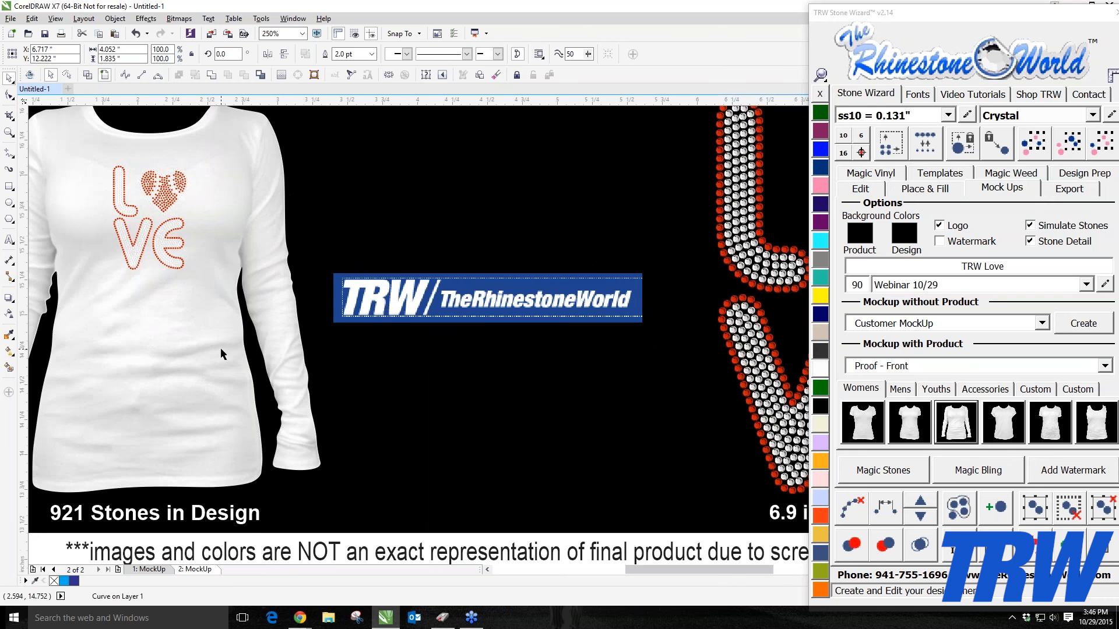
Step: Select the shirt in the proof mockup and recolour it blue
left_click(220, 347)
scroll(220, 348, "down", 2)
scroll(177, 319, "up", 1)
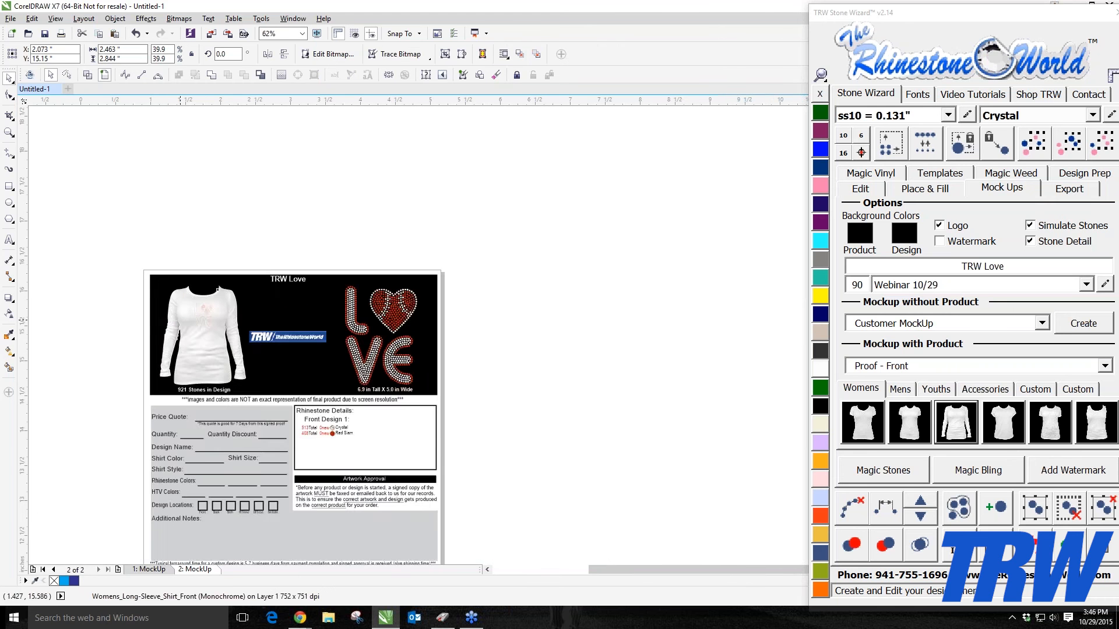
left_click(820, 240)
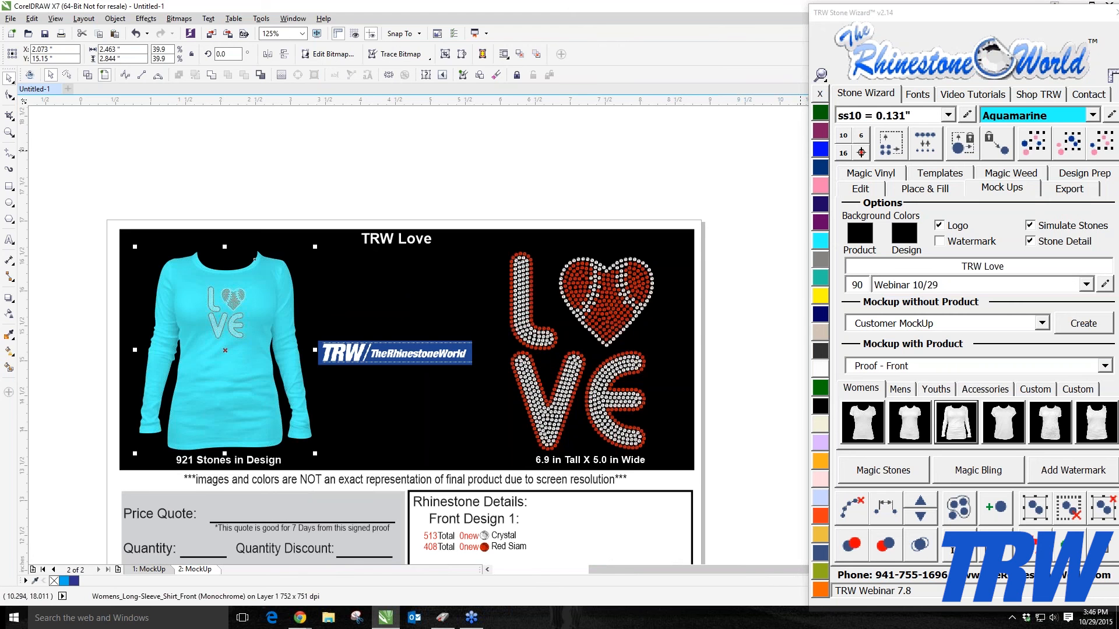
left_click(821, 149)
Step: Change the quote validity on the proof form to 3 days
left_click(583, 150)
scroll(224, 328, "up", 2)
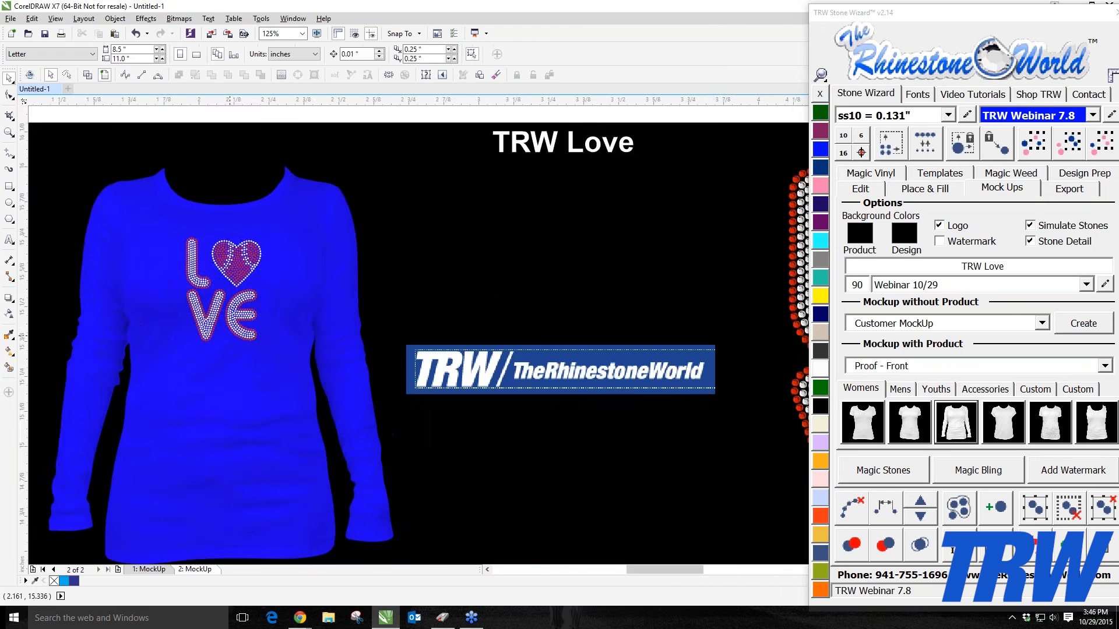
scroll(260, 262, "down", 1)
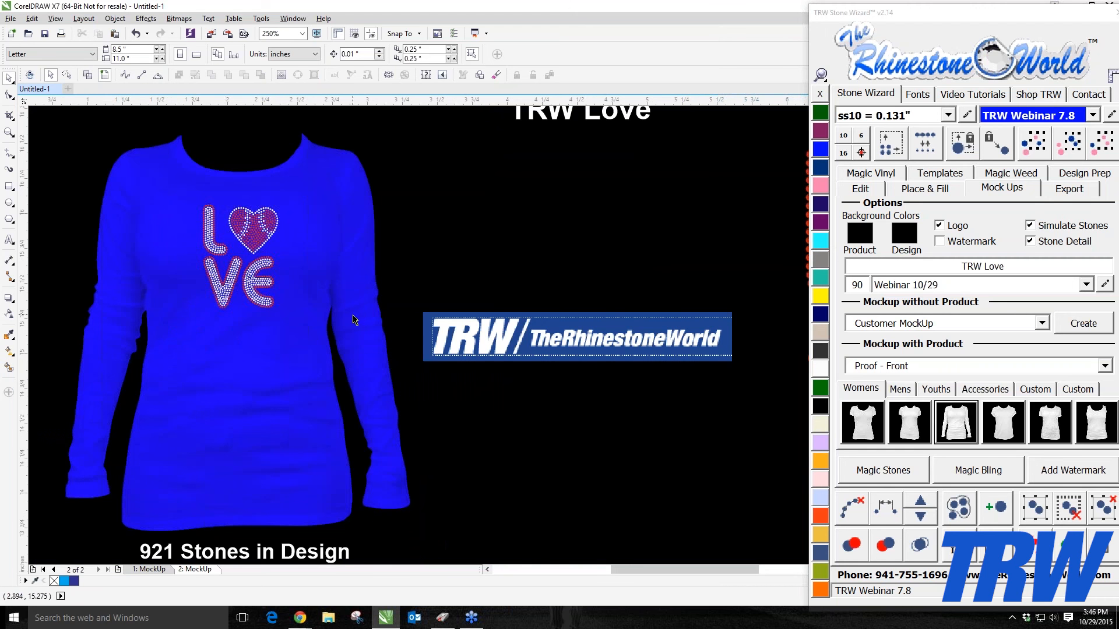
scroll(354, 319, "down", 2)
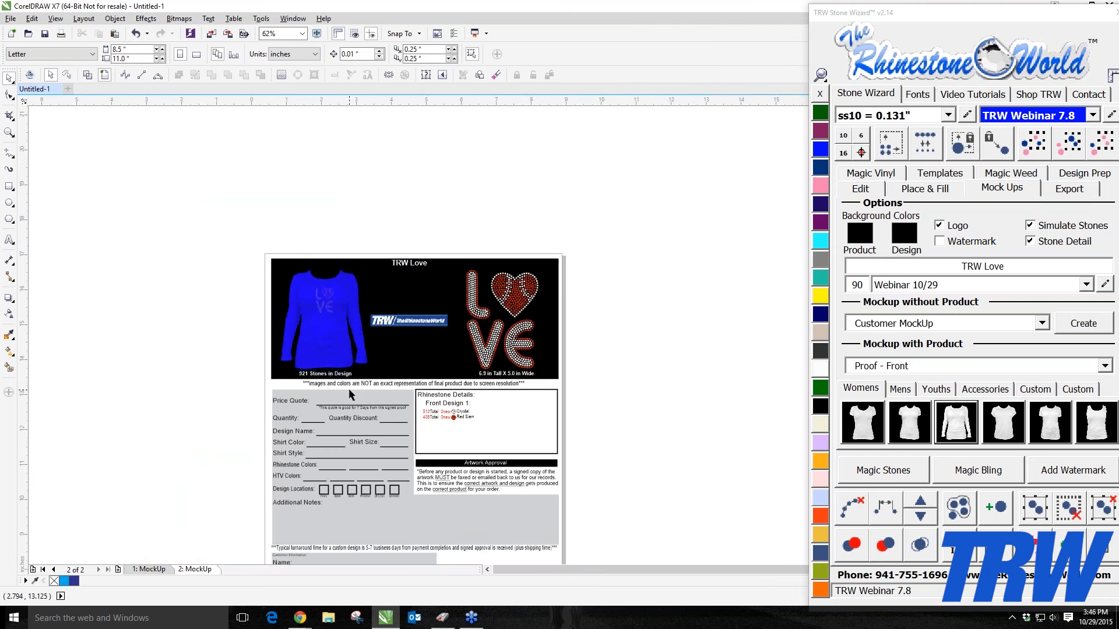
scroll(351, 394, "down", 1)
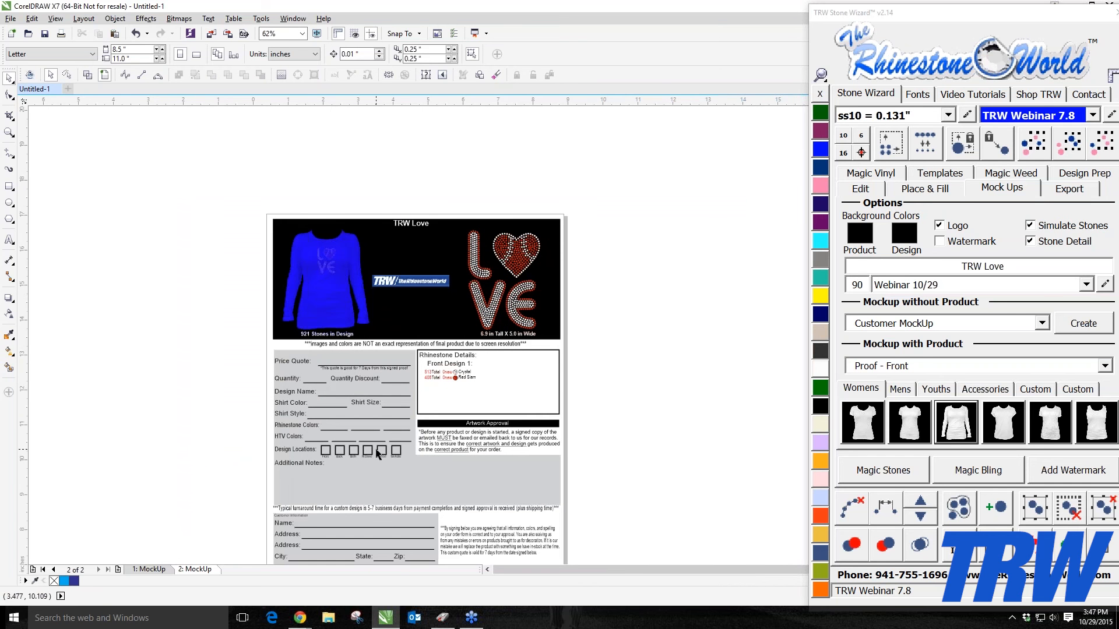
scroll(377, 454, "up", 1)
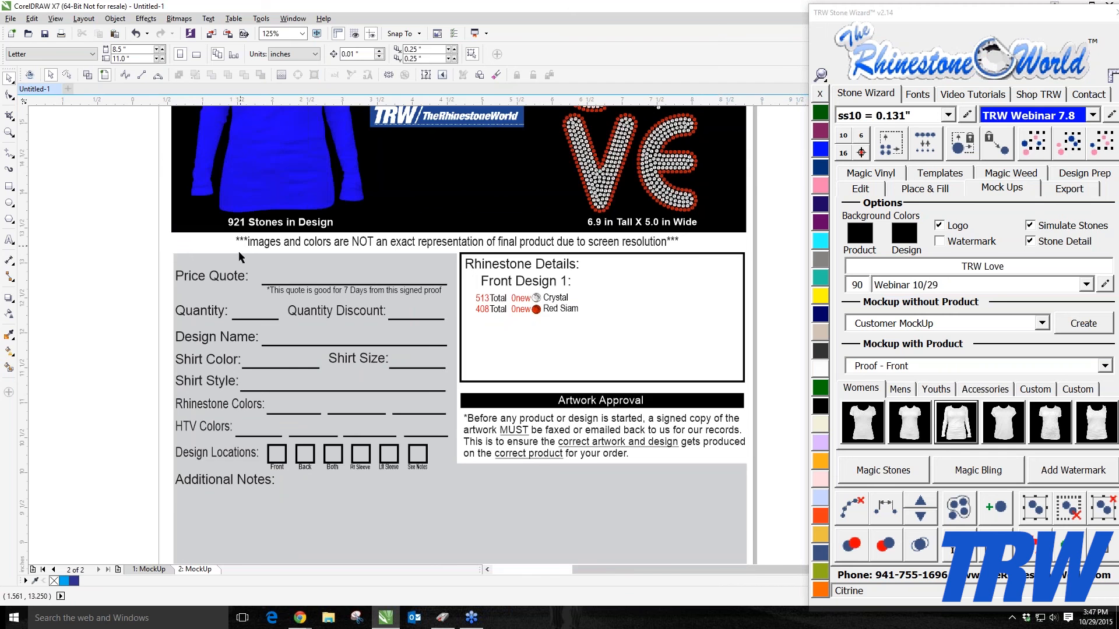
scroll(274, 299, "up", 1)
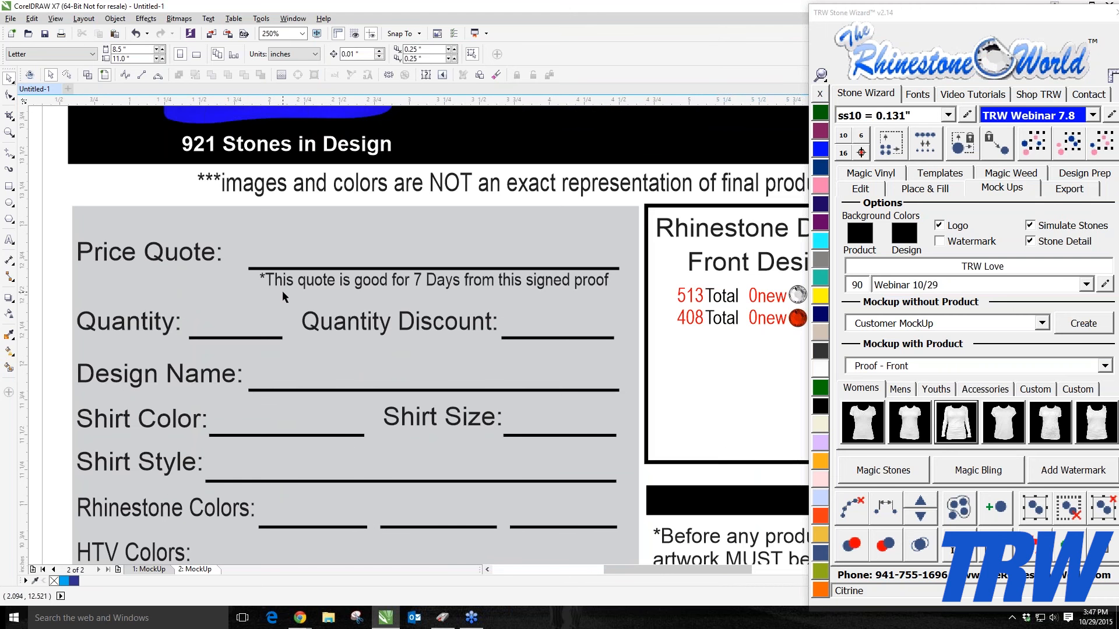
double_click(420, 283)
type("3")
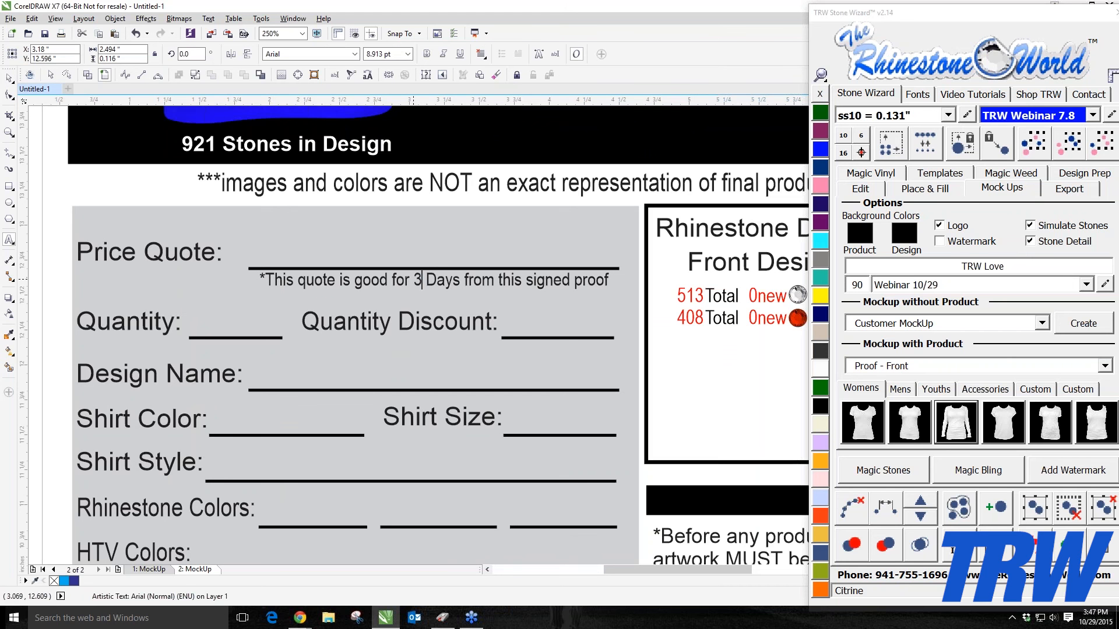
left_click(535, 333)
type("5")
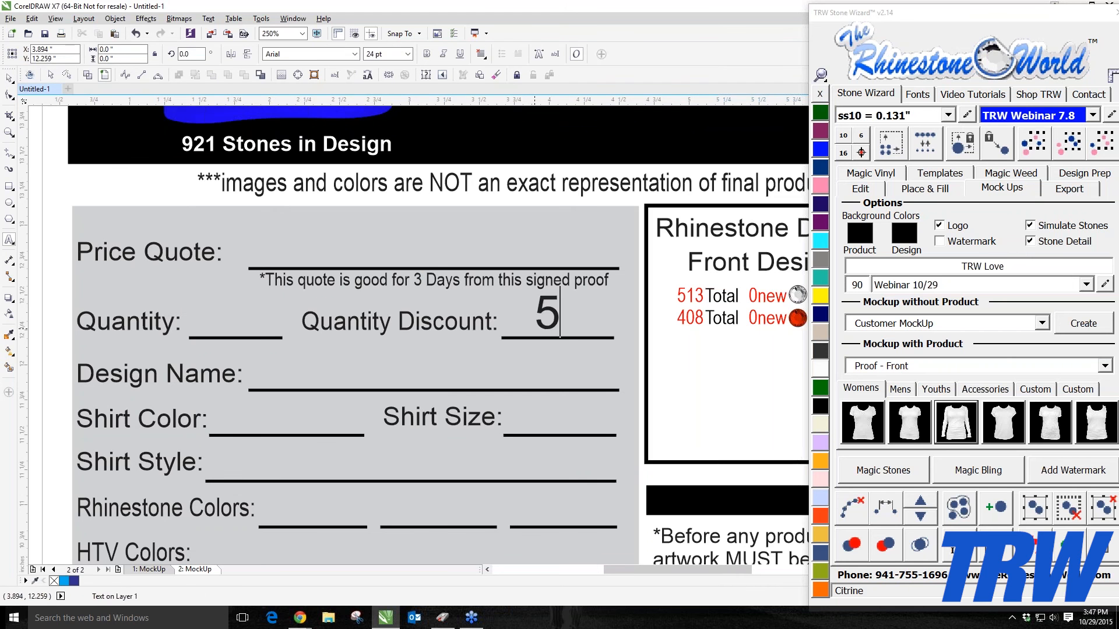
left_click(217, 307)
double_click(546, 315)
key("Delete")
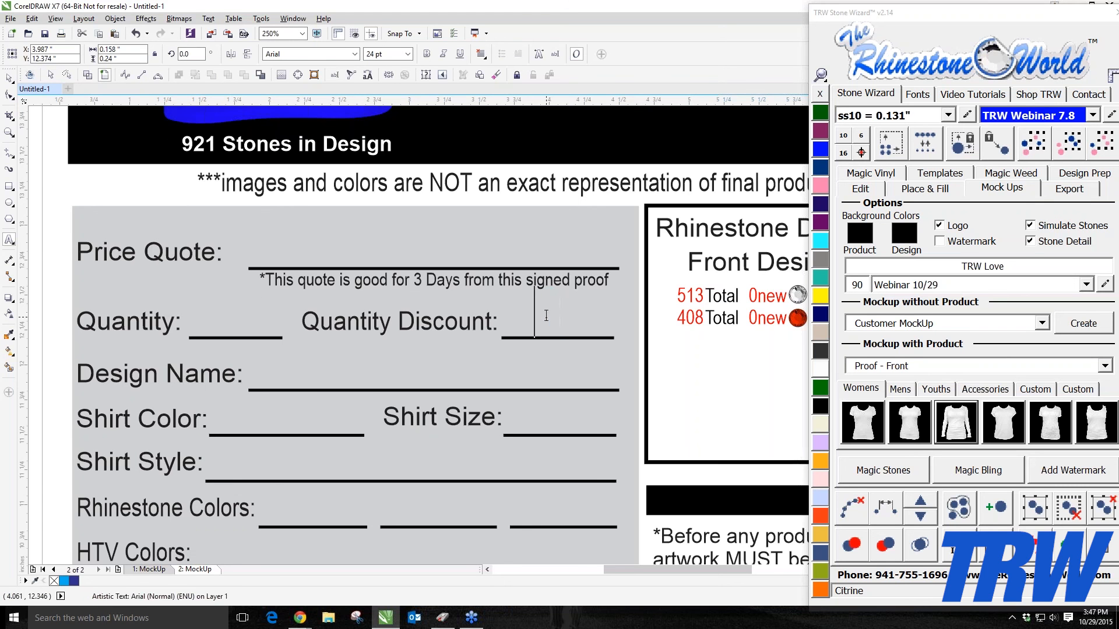
Step: Fill in a quantity of 5 and the design name TRW LOVE BASEBALL, scaling the name to fit its line
left_click(236, 330)
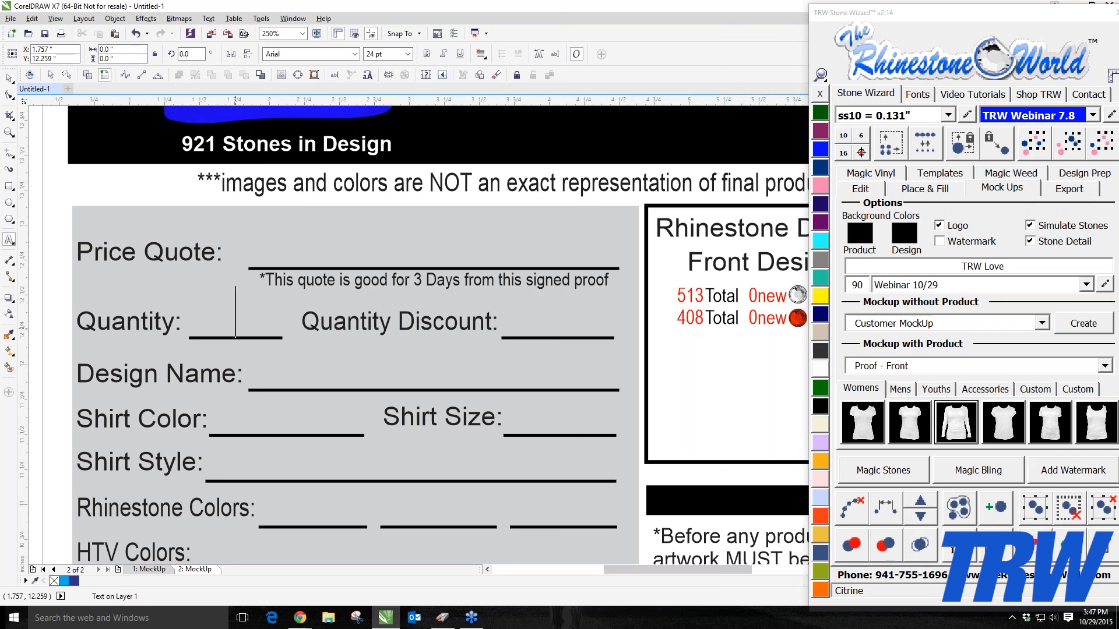
type("5")
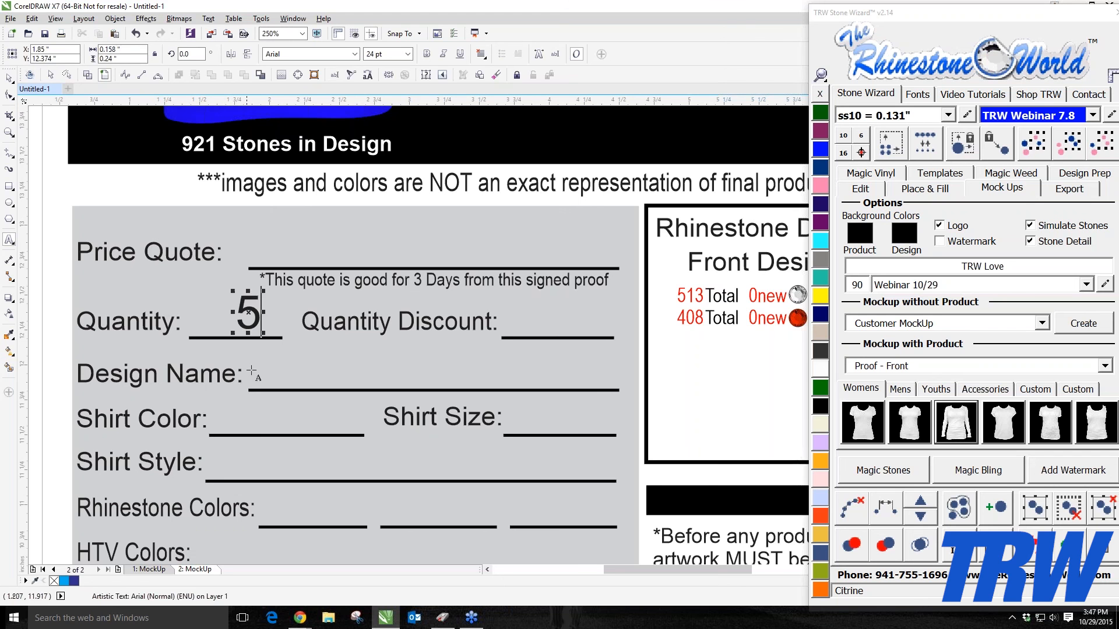
left_click(276, 379)
type("T")
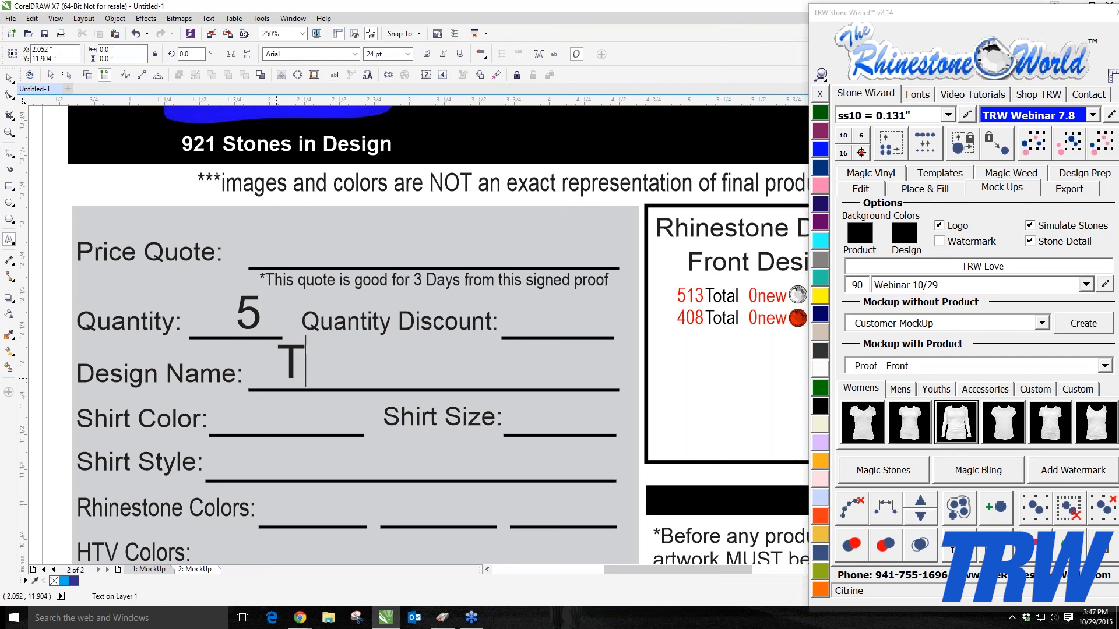
type("RW LOVE BA")
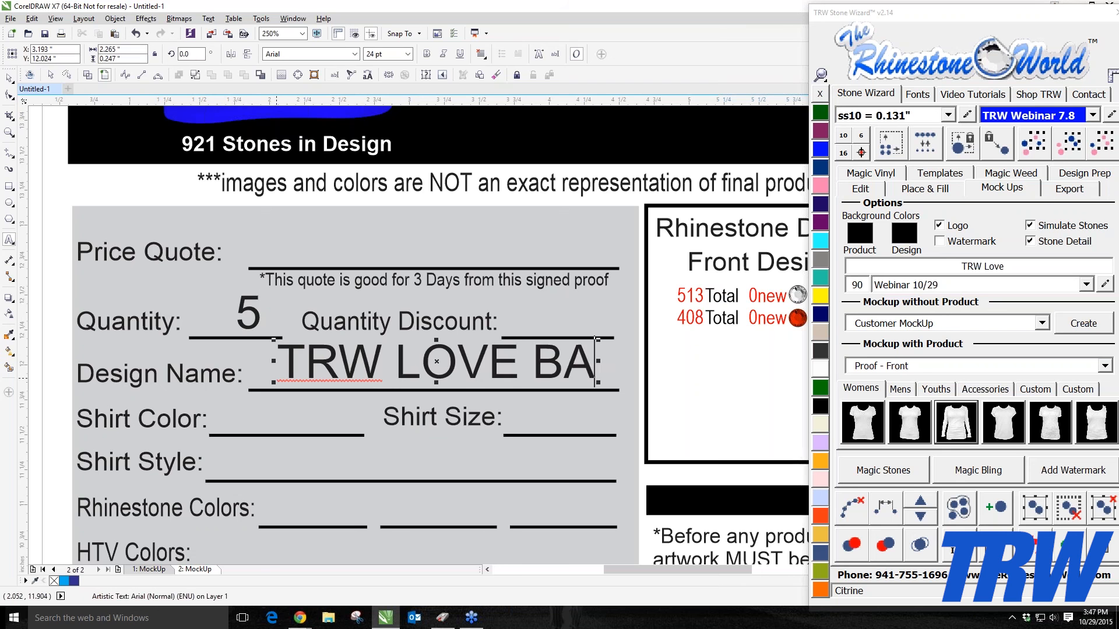
key("BackSpace")
type("ASEBALL")
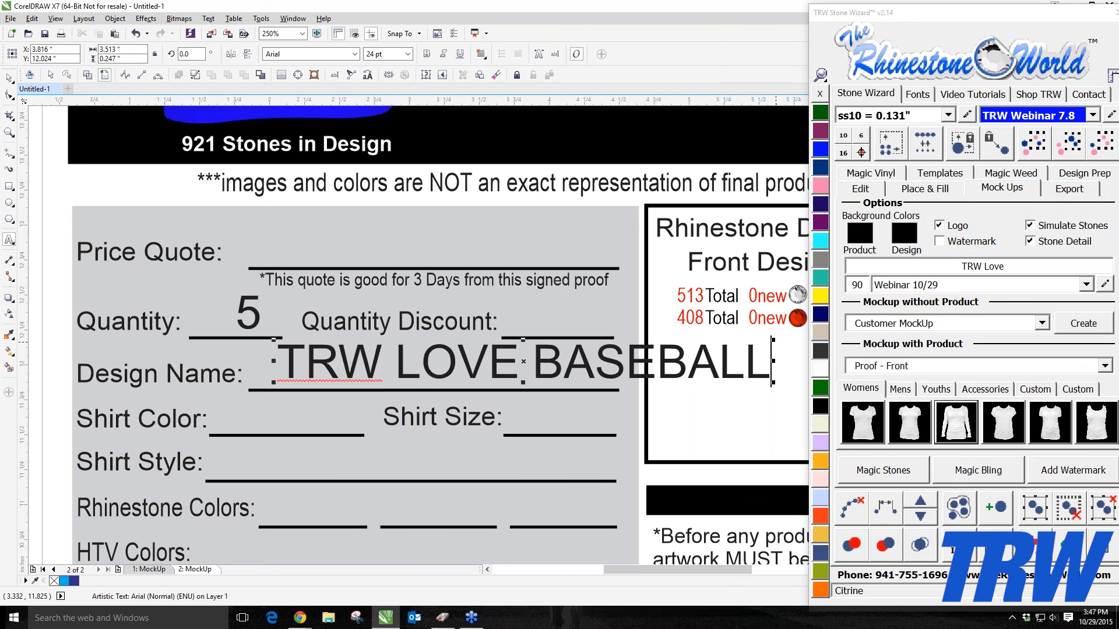
left_click_drag(772, 340, 580, 354)
scroll(510, 321, "down", 5)
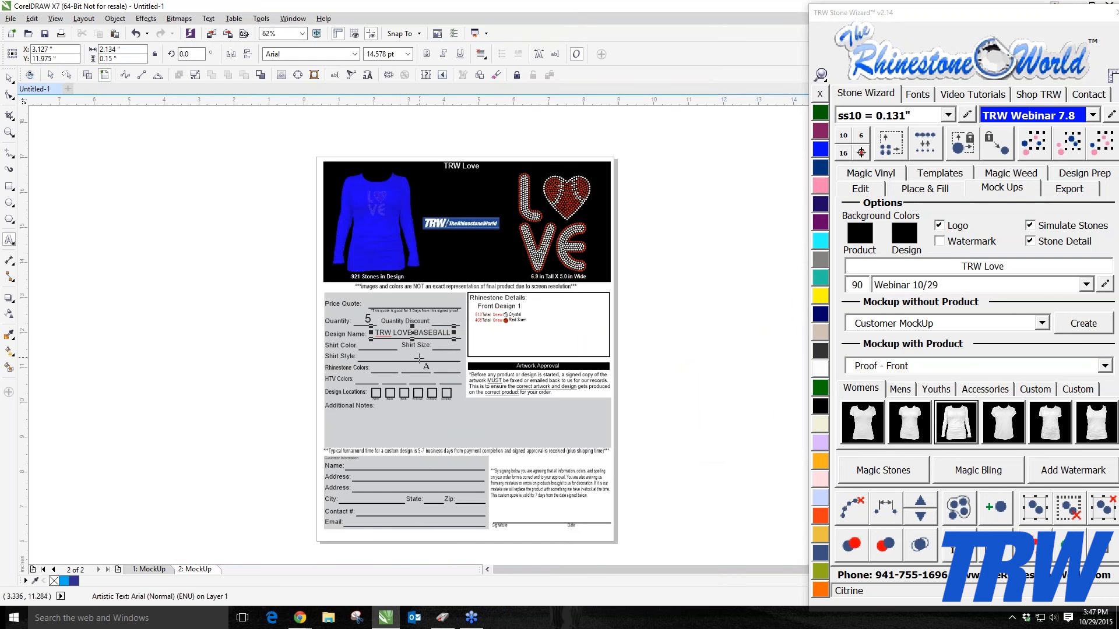
Step: Select the entire proof page and export it as PNG
left_click(7, 79)
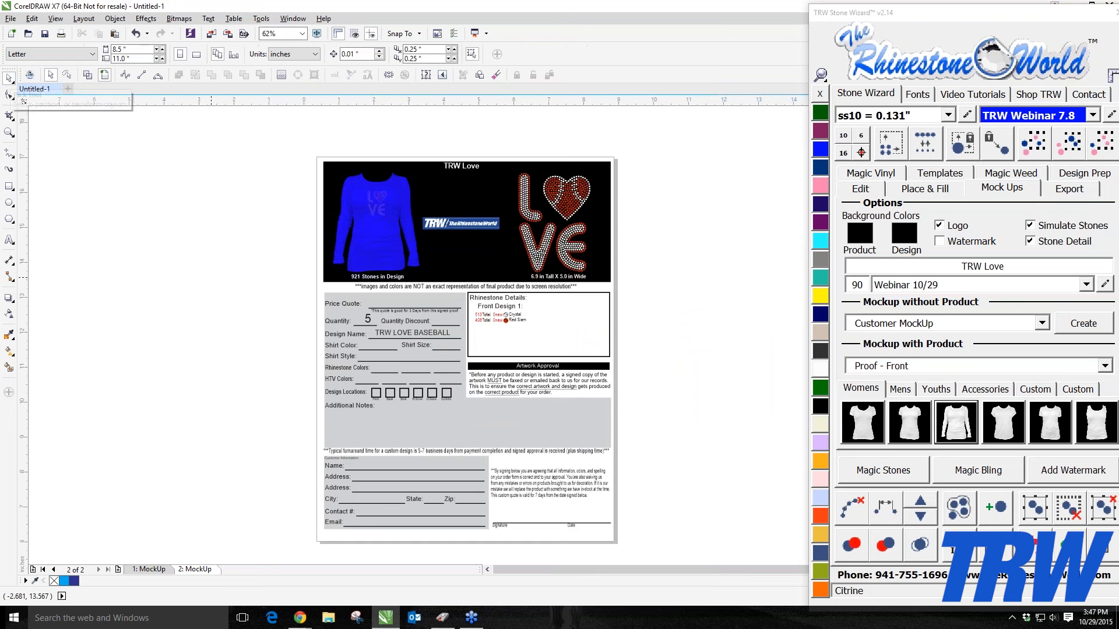
left_click_drag(270, 152, 651, 556)
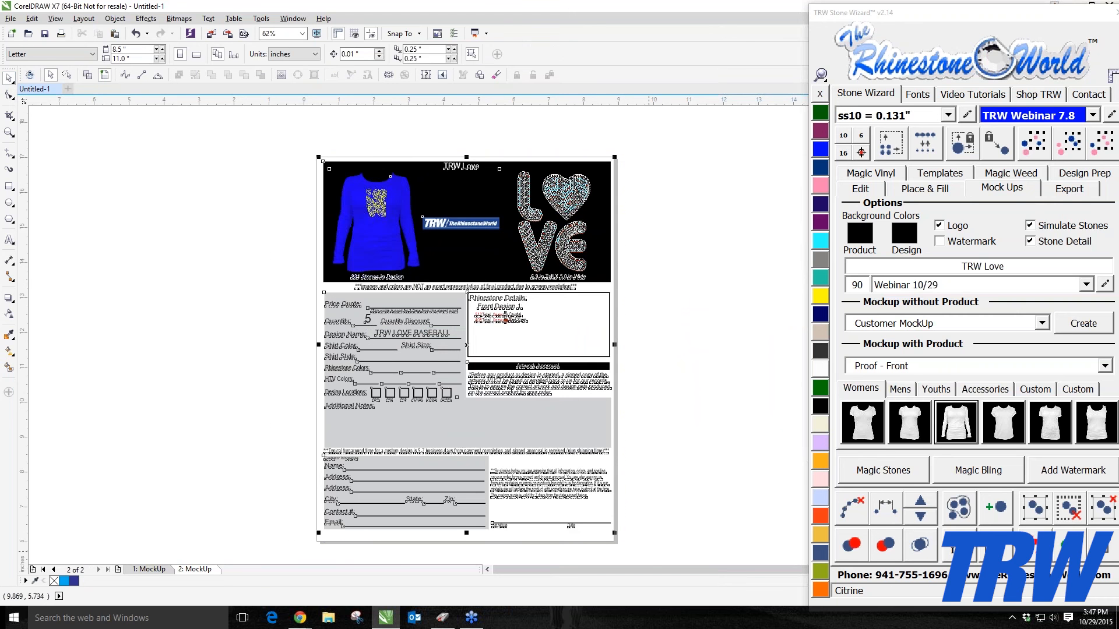
left_click(1064, 188)
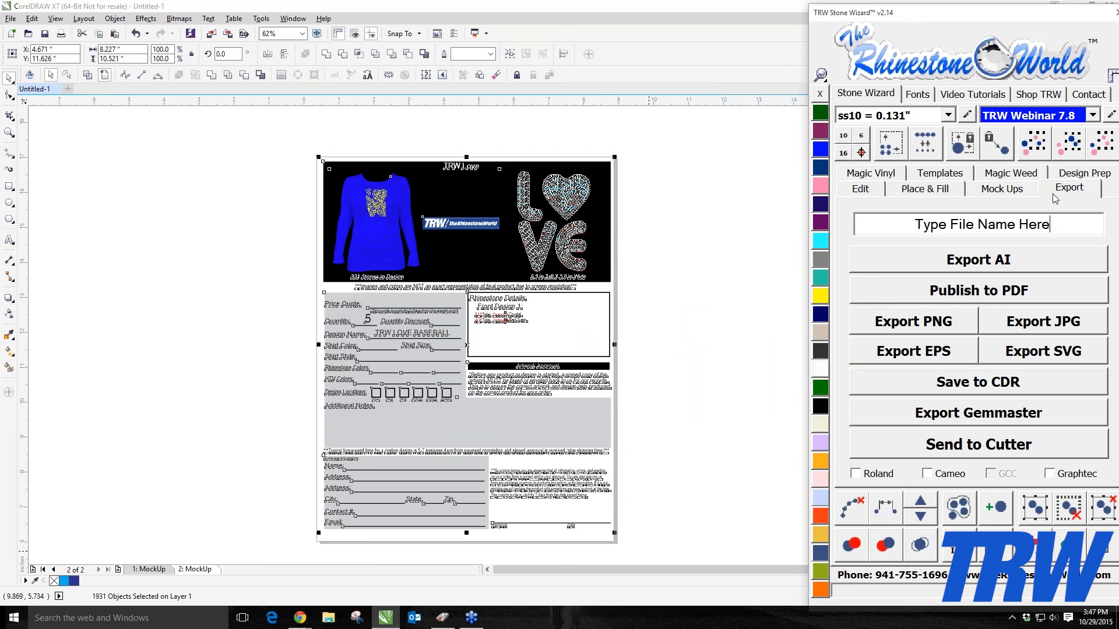
left_click(944, 325)
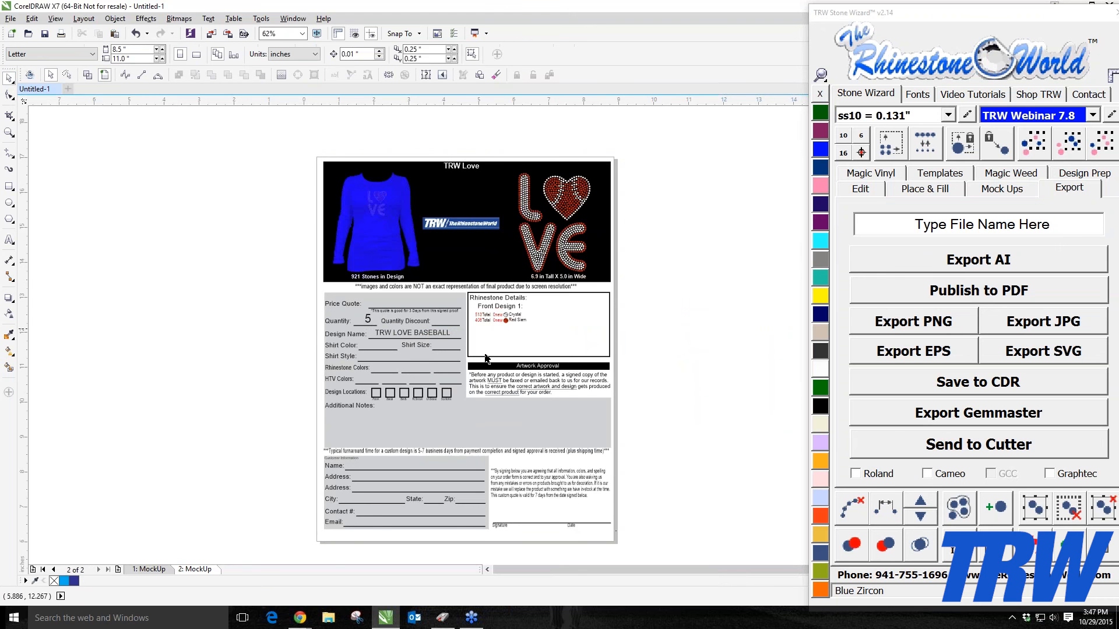
scroll(569, 382, "up", 2)
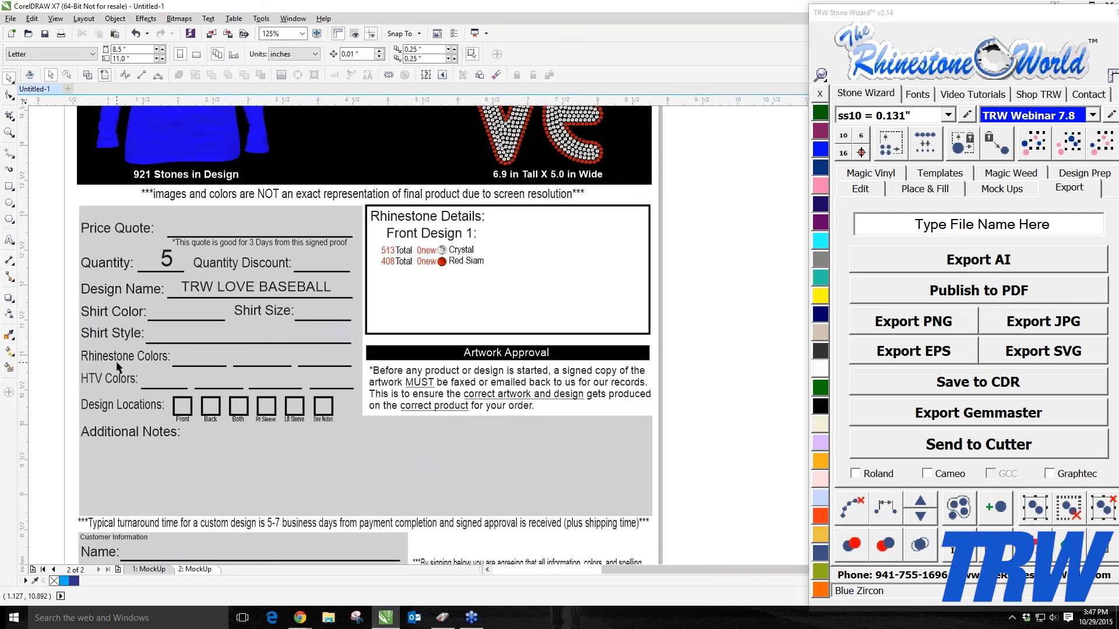
scroll(145, 353, "down", 2)
scroll(291, 513, "up", 4)
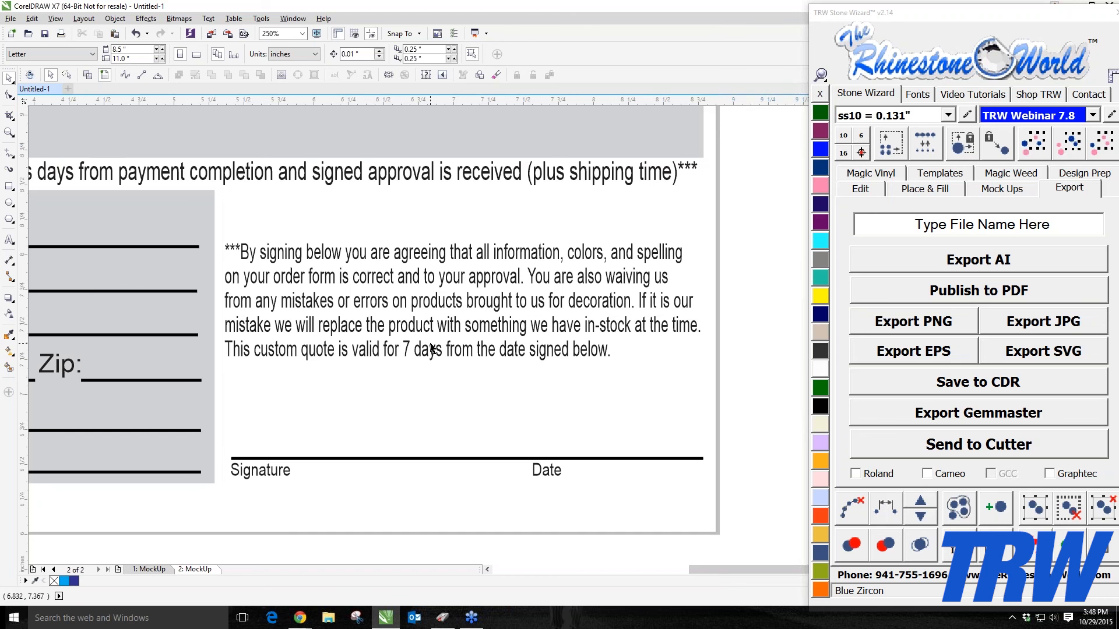
scroll(431, 348, "down", 1)
scroll(432, 346, "up", 1)
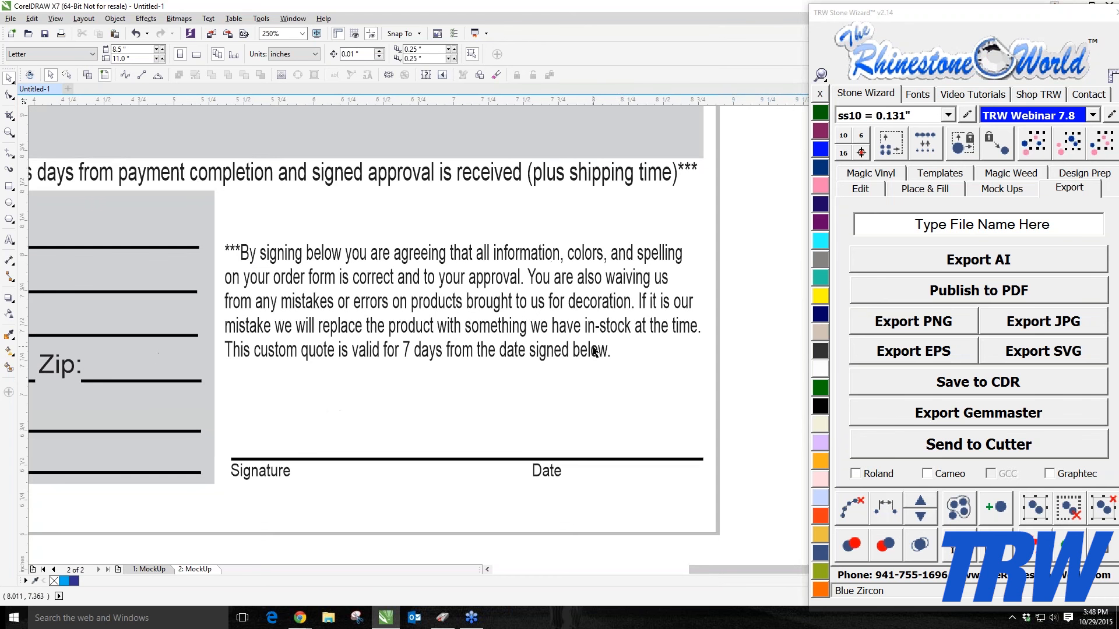
left_click(604, 353)
double_click(606, 352)
left_click_drag(608, 351, 240, 252)
left_click(350, 75)
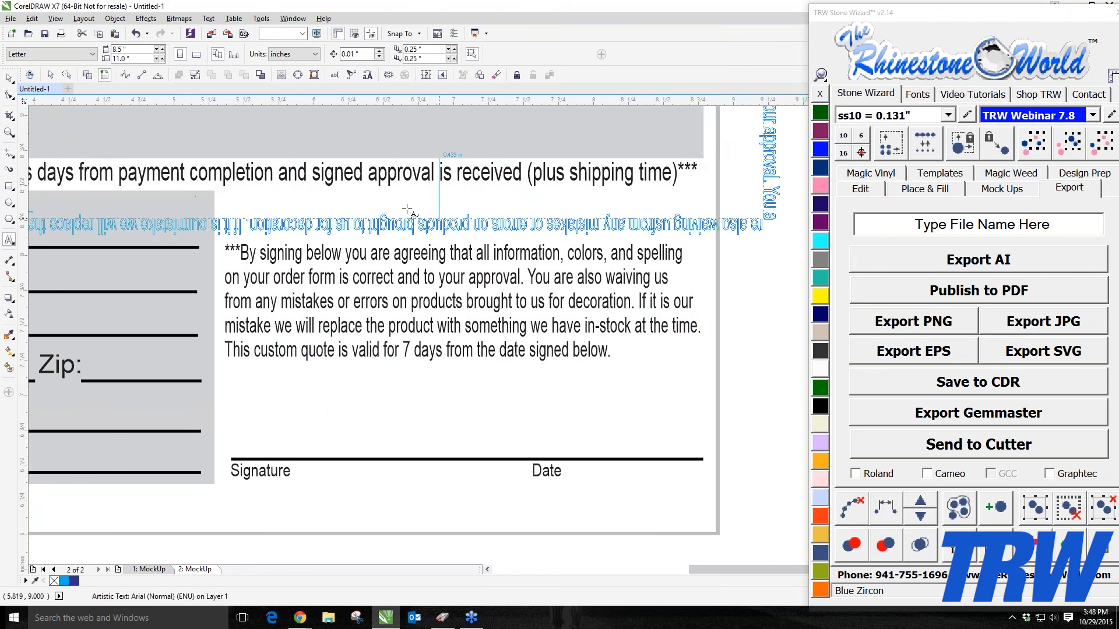
left_click(406, 211)
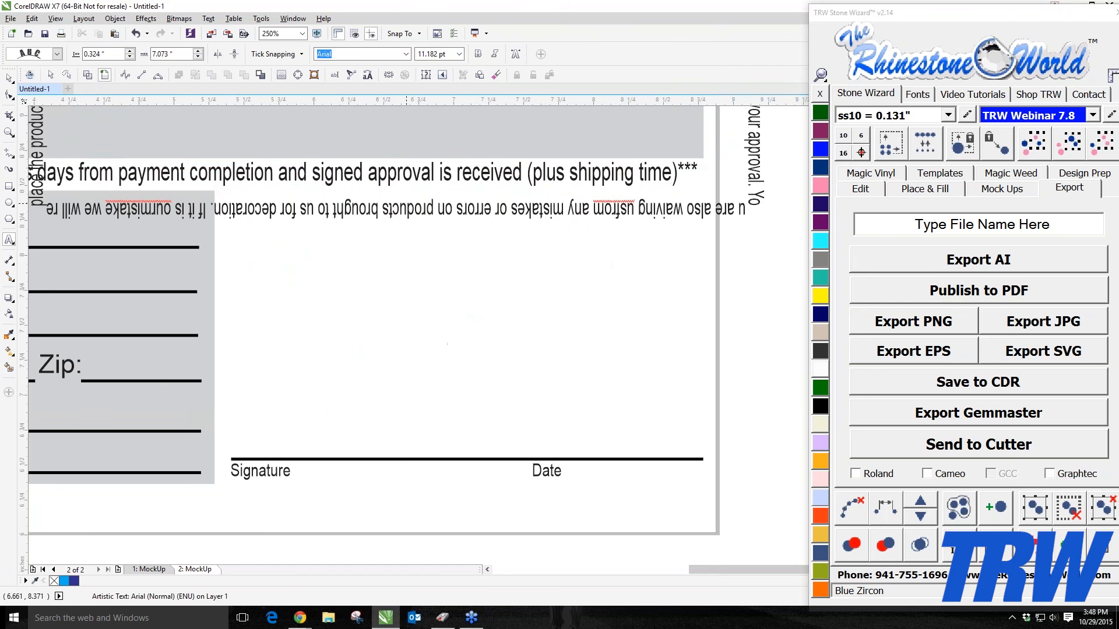
key("ctrl+z")
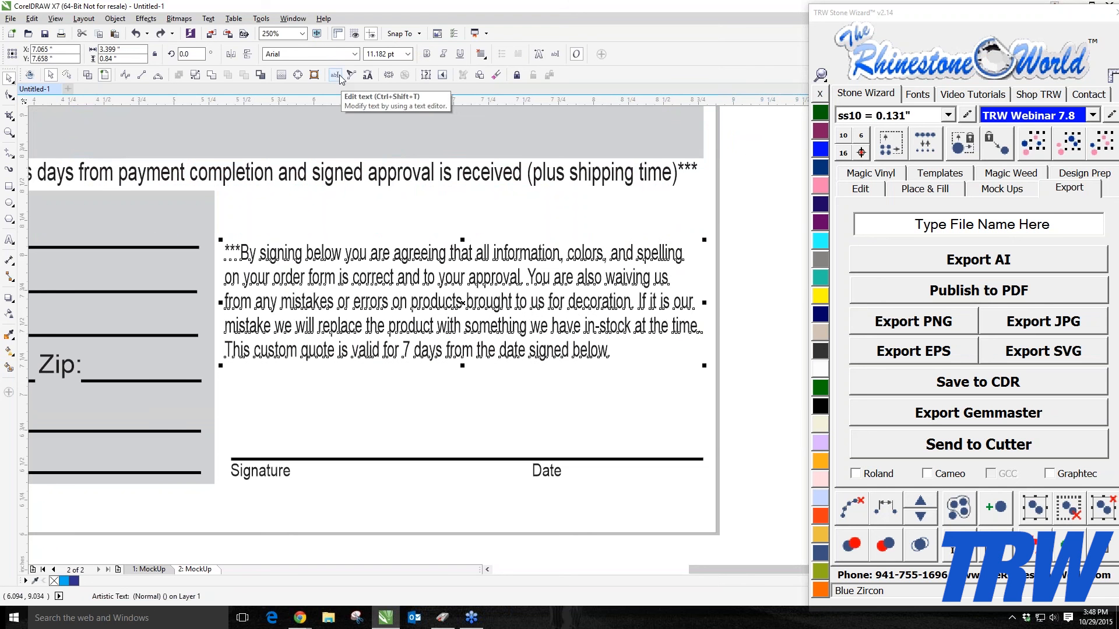
Step: Delete the sentence "This custom quote is valid for 7 days from the date signed below." from the disclaimer text
left_click(335, 75)
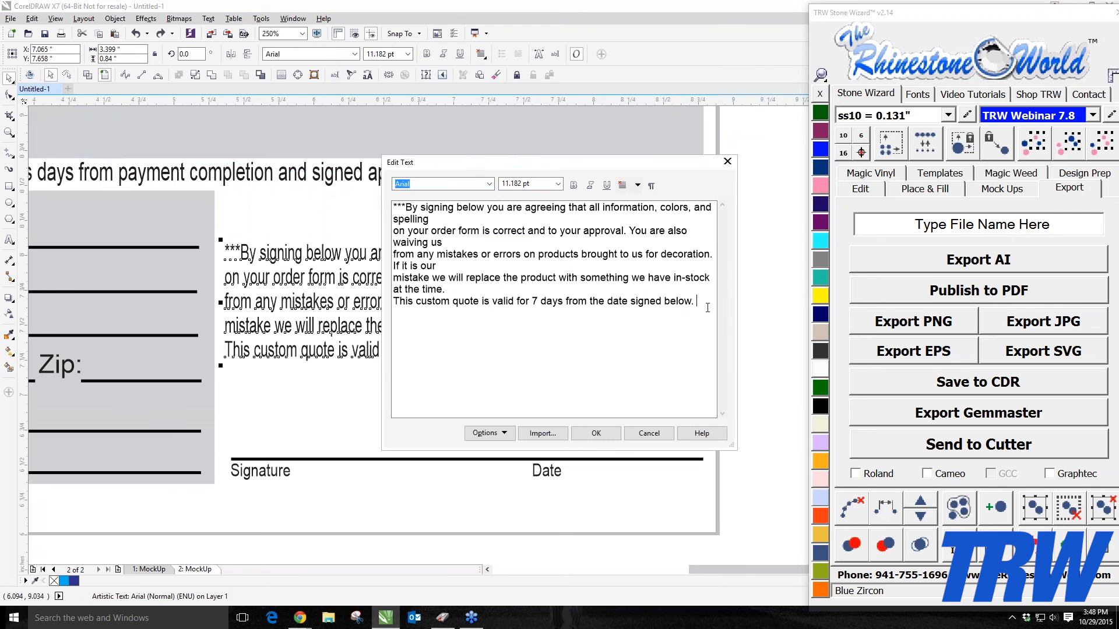
left_click_drag(707, 308, 392, 301)
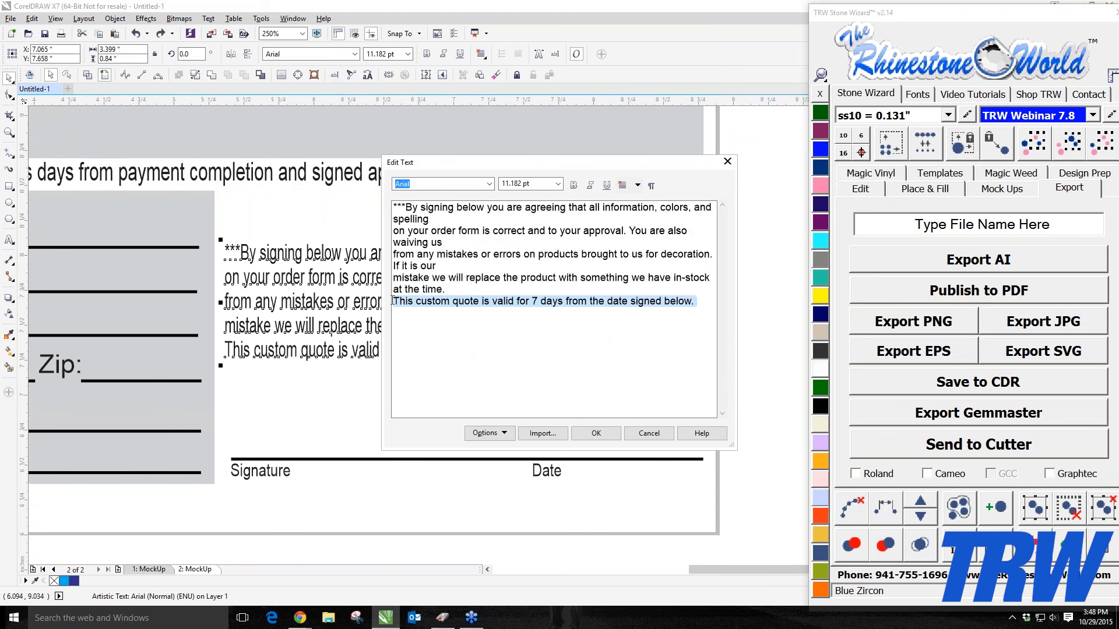
key("Delete")
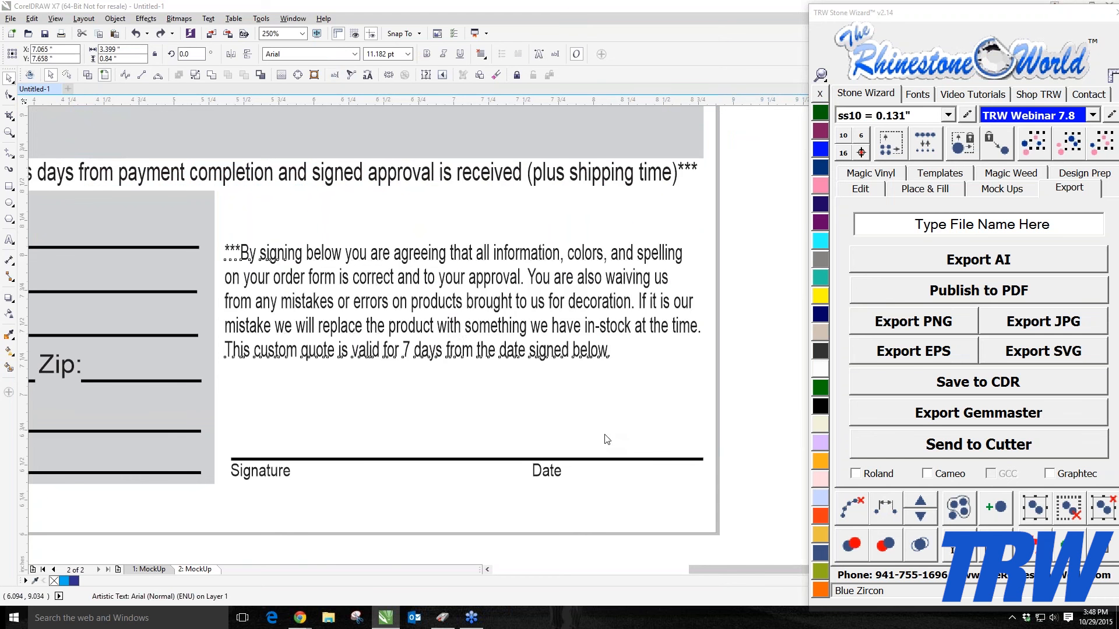
left_click(614, 435)
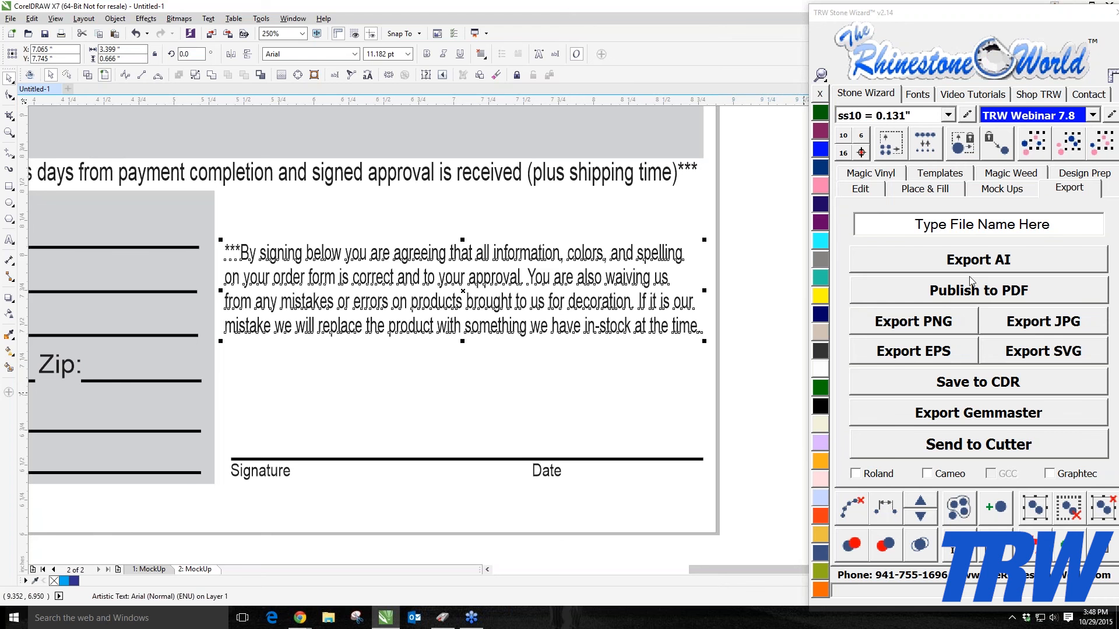
Step: Select everything on the proof page and delete it
left_click(1002, 189)
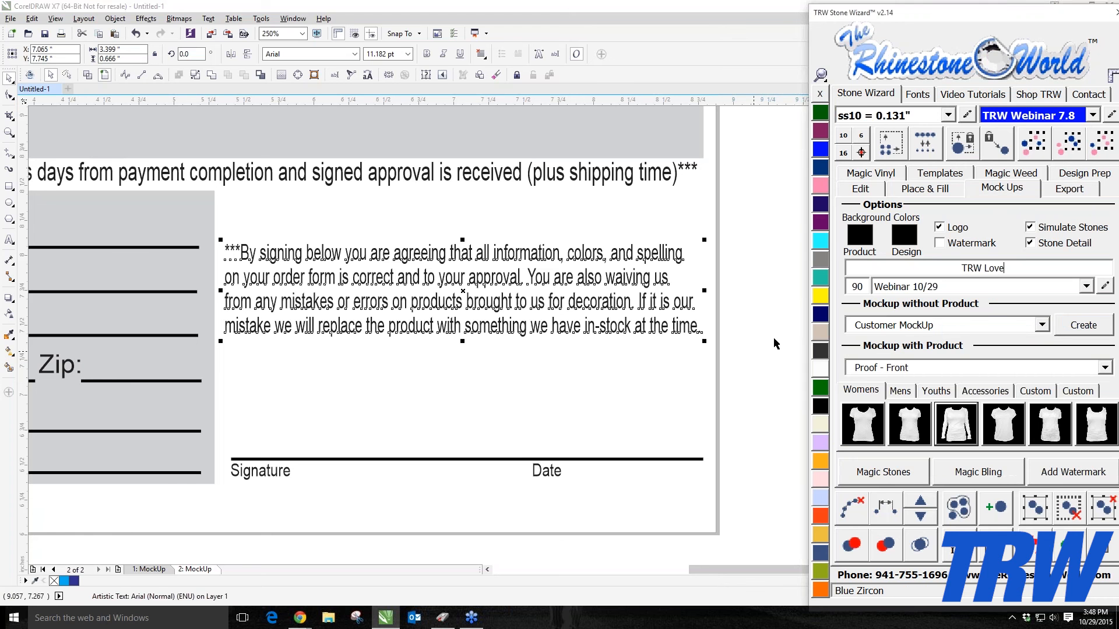
left_click(774, 337)
scroll(734, 339, "down", 2)
scroll(504, 333, "down", 2)
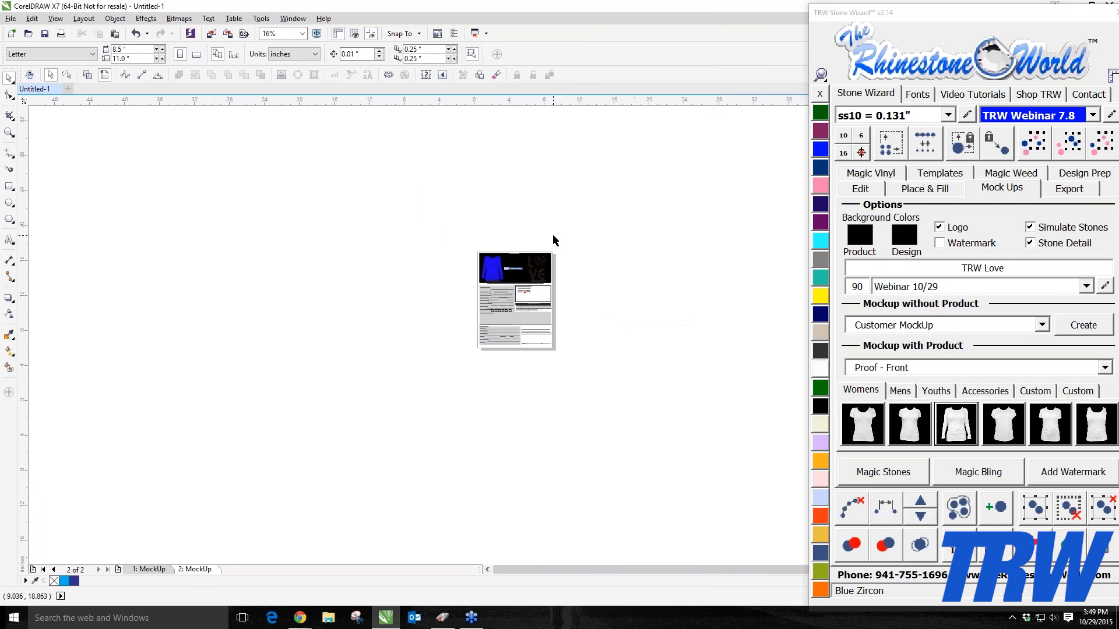
scroll(555, 236, "up", 1)
left_click_drag(361, 208, 668, 523)
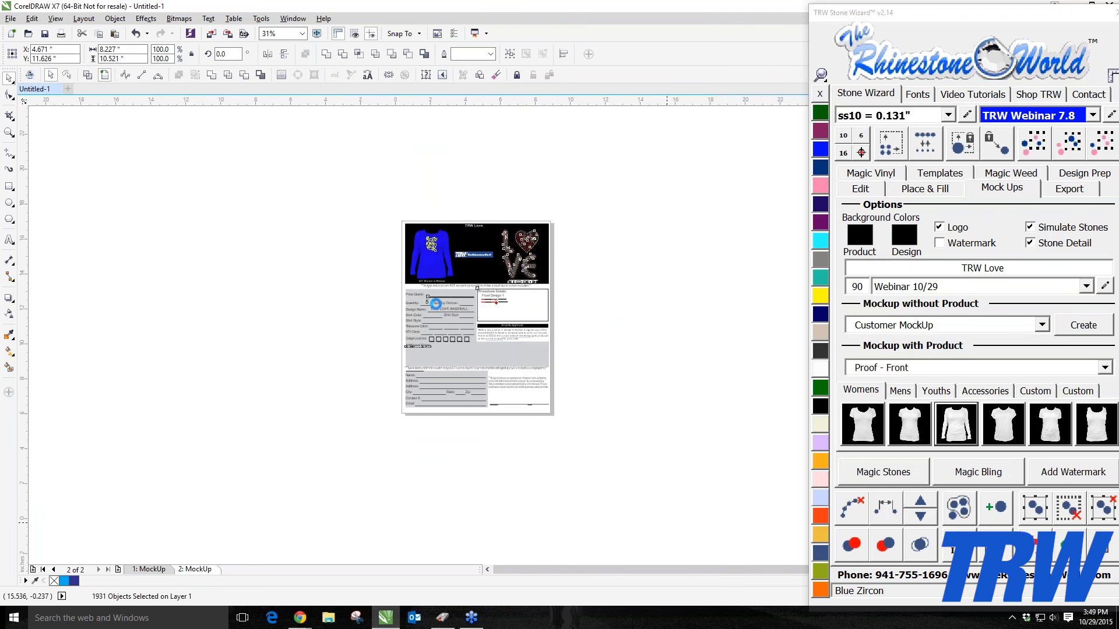
key("Delete")
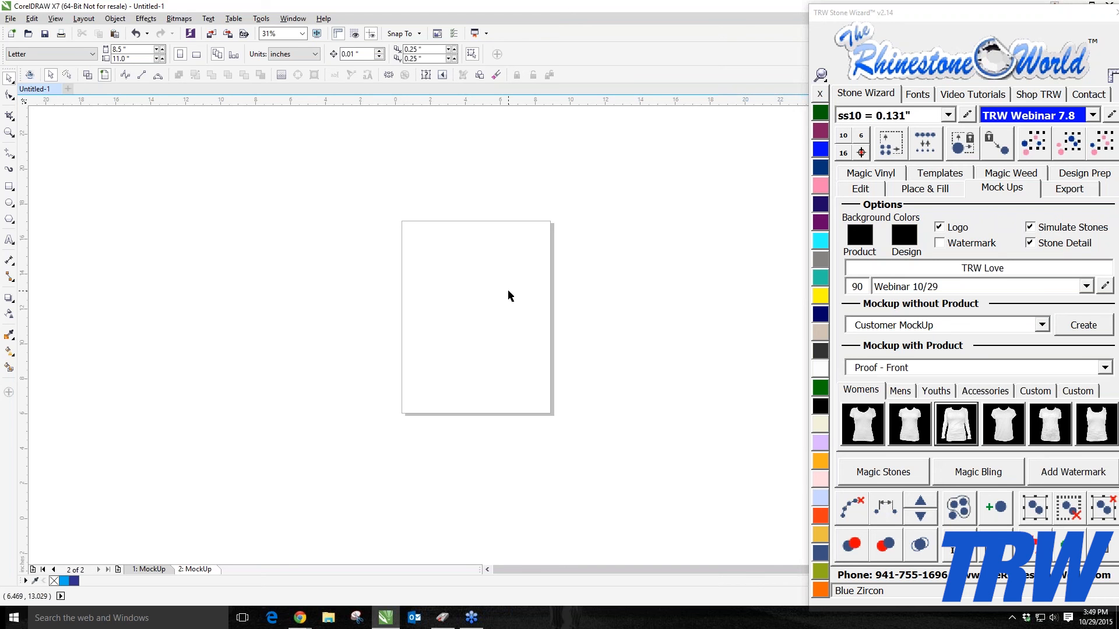
Step: Move the Stone Wizard panel aside and browse the product thumbnails in both Custom mock-up tabs
left_click_drag(932, 12, 759, 1)
left_click(514, 200)
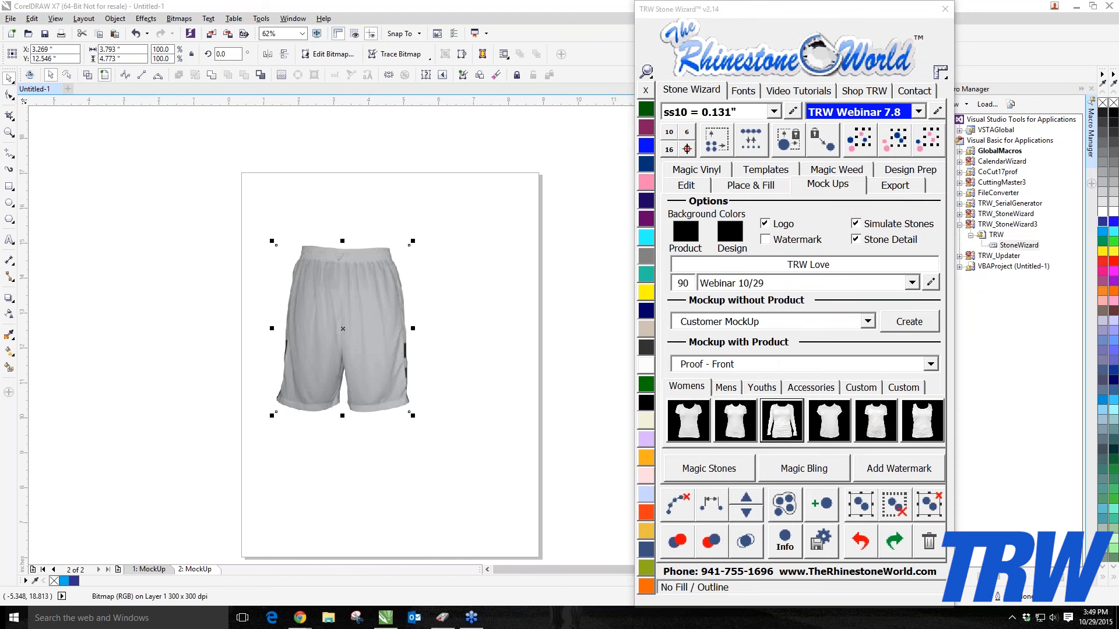
left_click(181, 182)
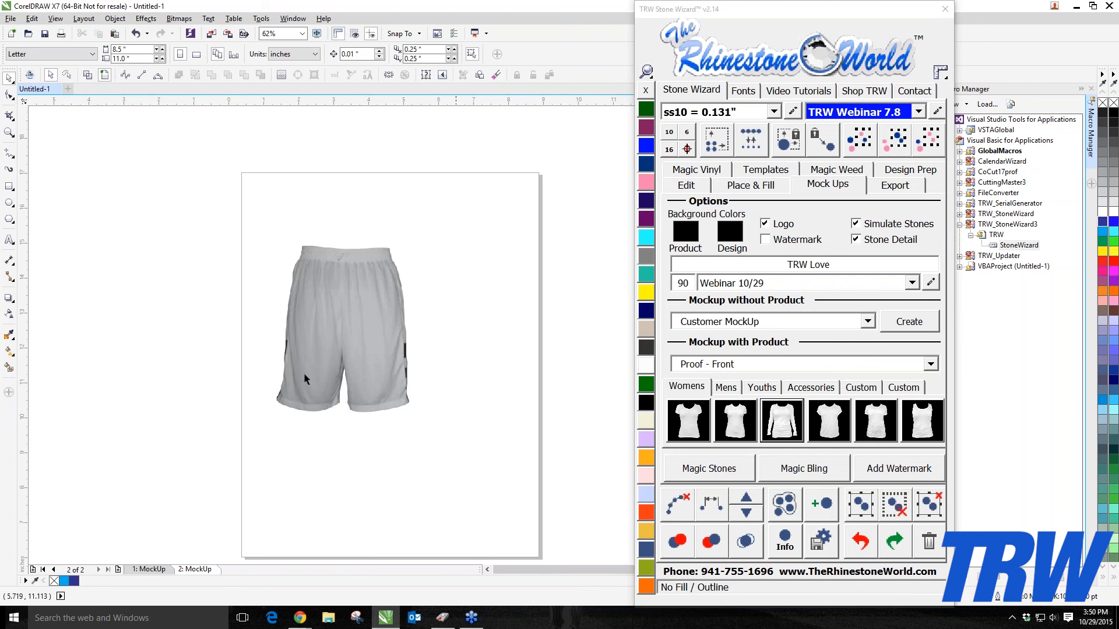
left_click(861, 387)
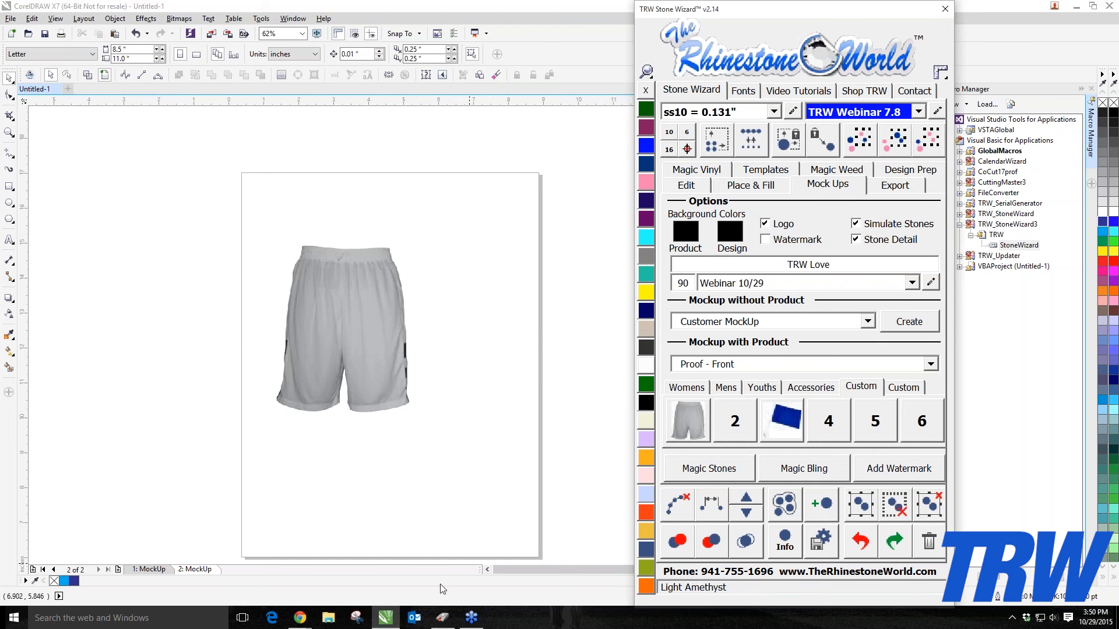
left_click(903, 387)
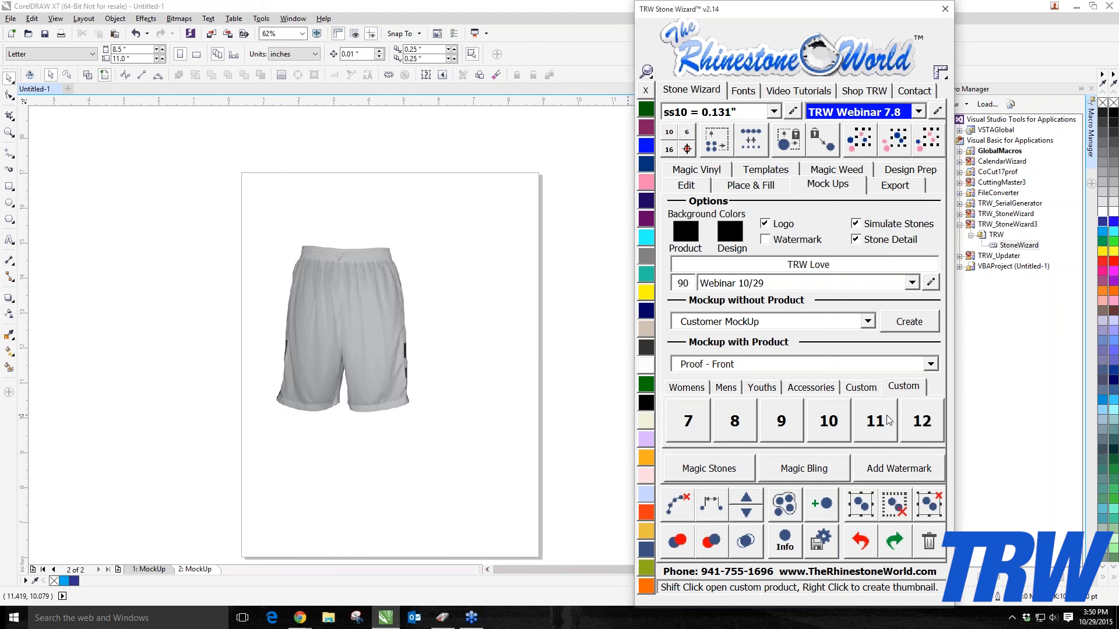
left_click(867, 393)
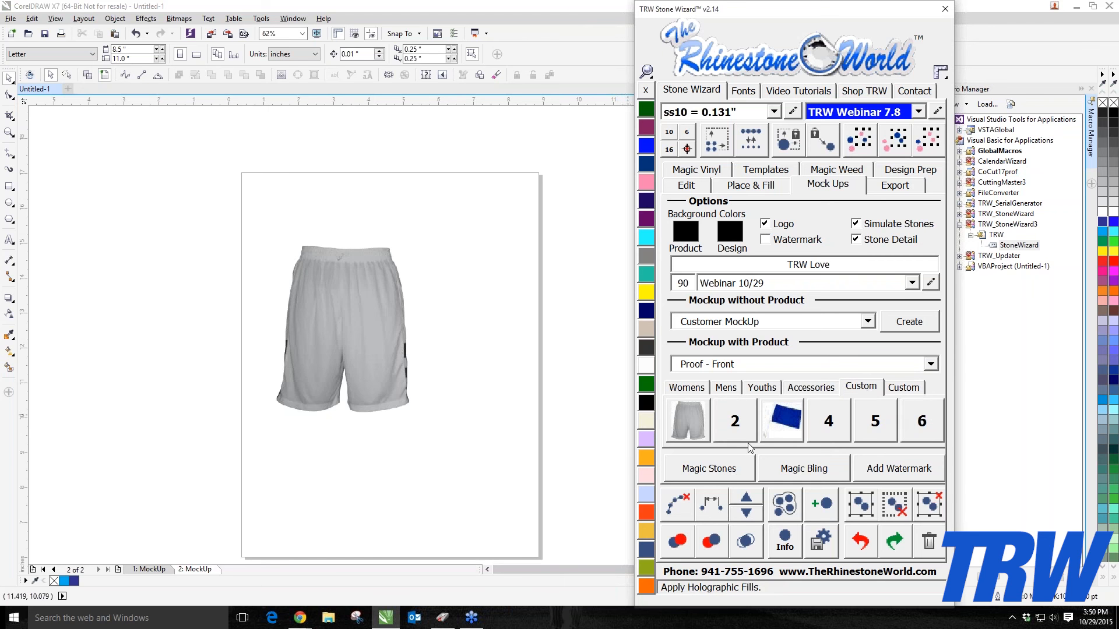
Step: Open File Explorer and delete the Custom_01 and Custom_03 images from Documents\TRWStoneWizard\MockUps\Images
left_click(328, 619)
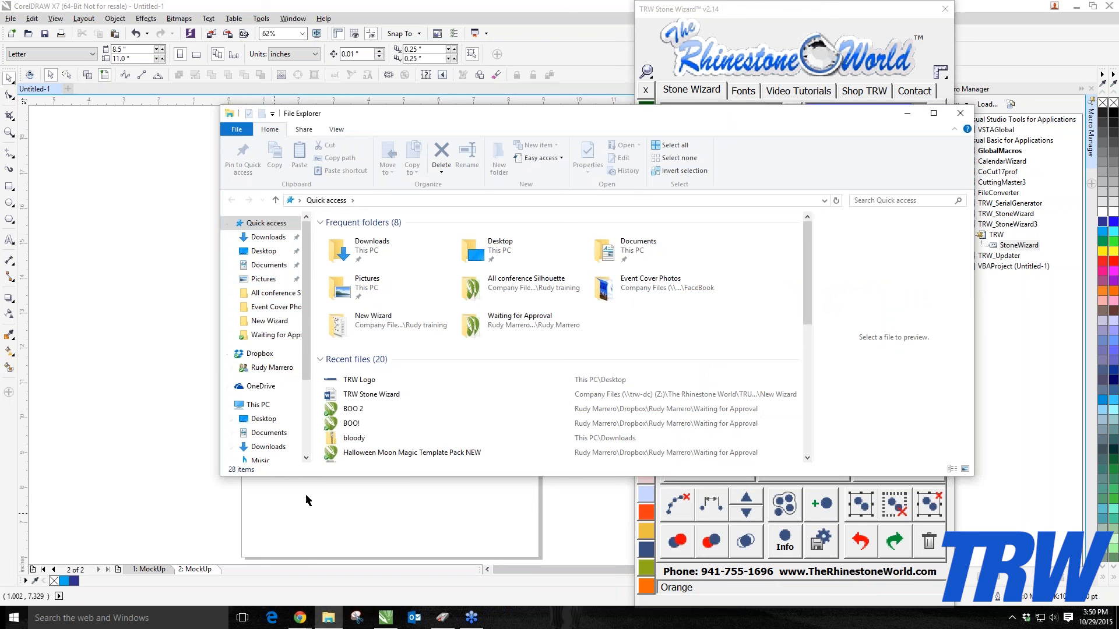
left_click(254, 267)
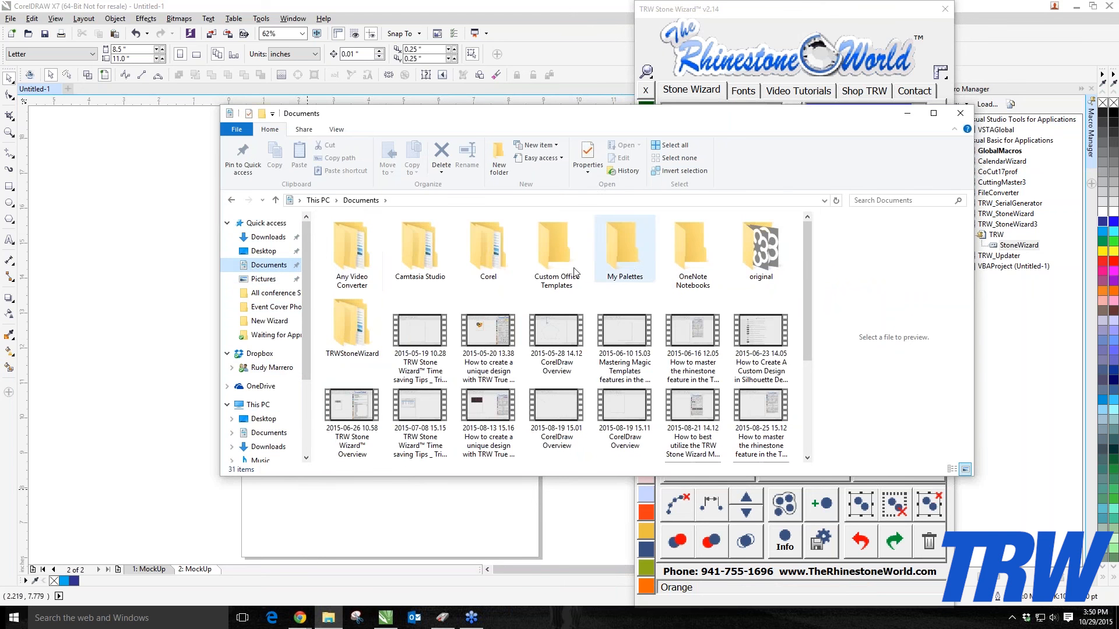
double_click(342, 336)
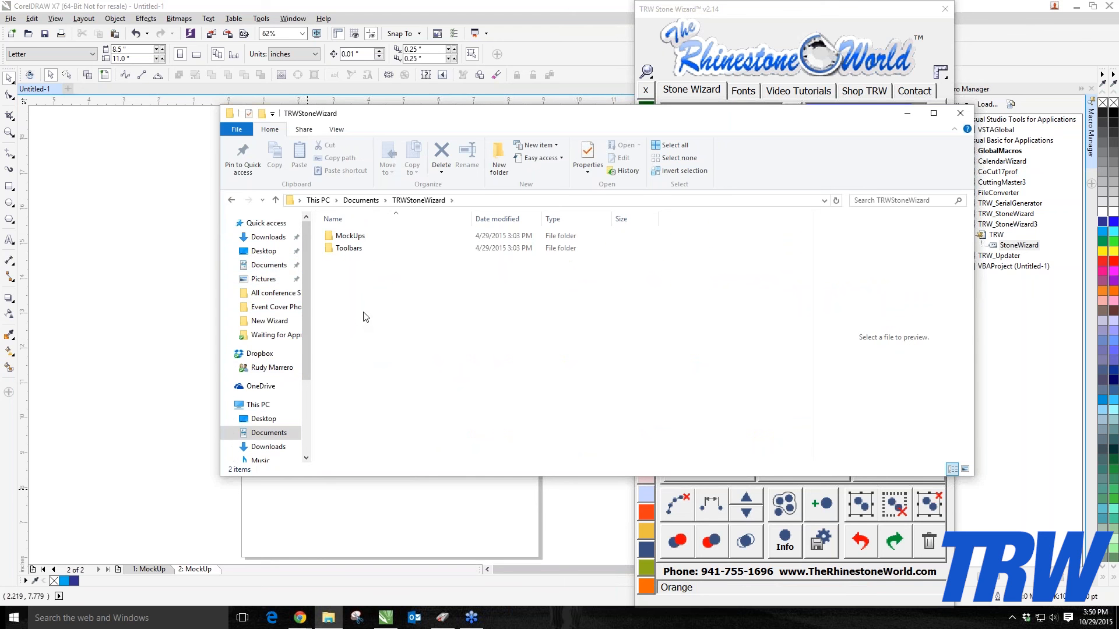
left_click(358, 238)
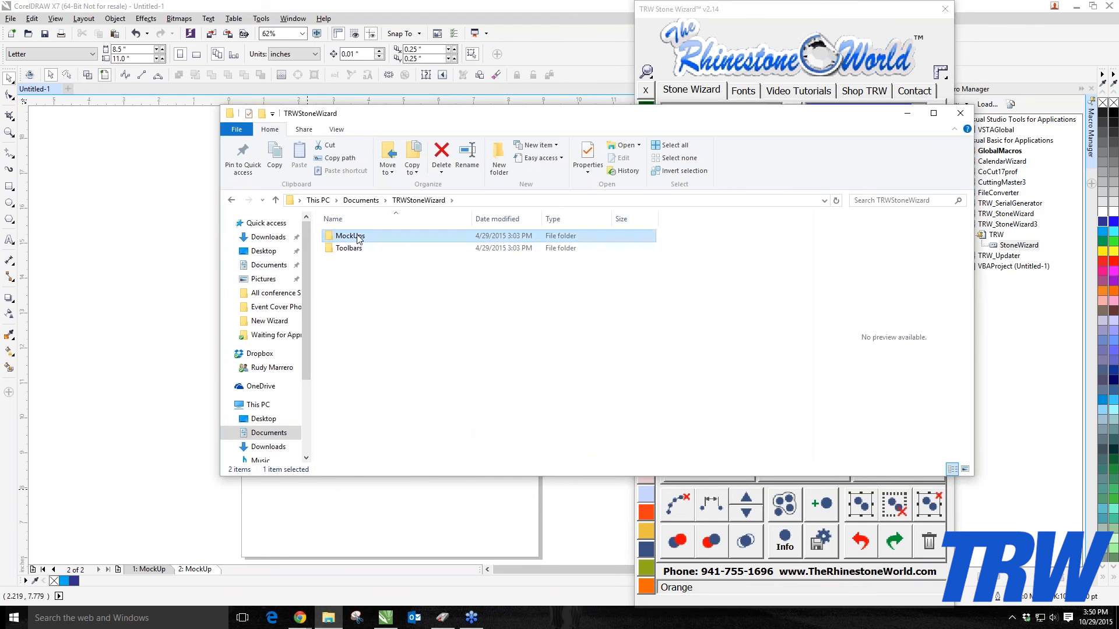
double_click(357, 238)
double_click(358, 237)
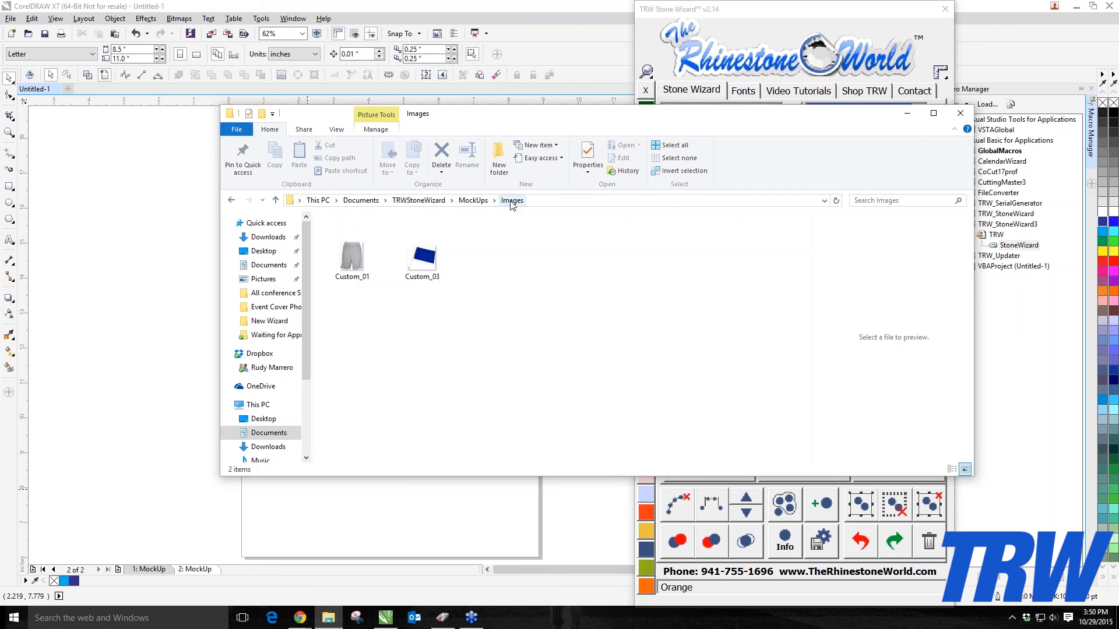
left_click(347, 270)
key("Delete")
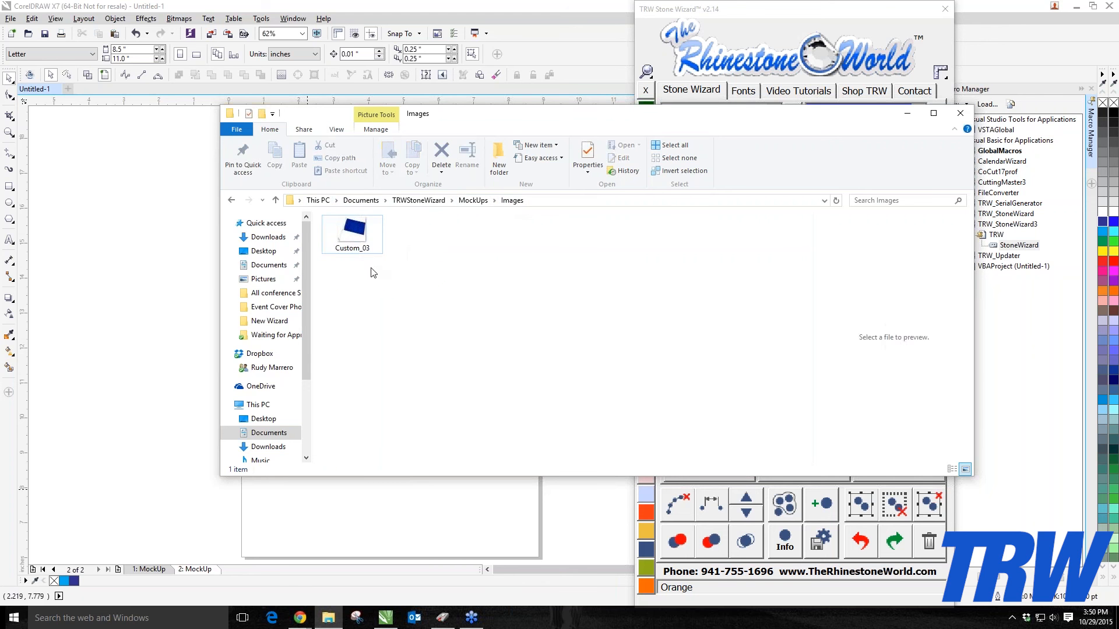
left_click(367, 241)
key("Delete")
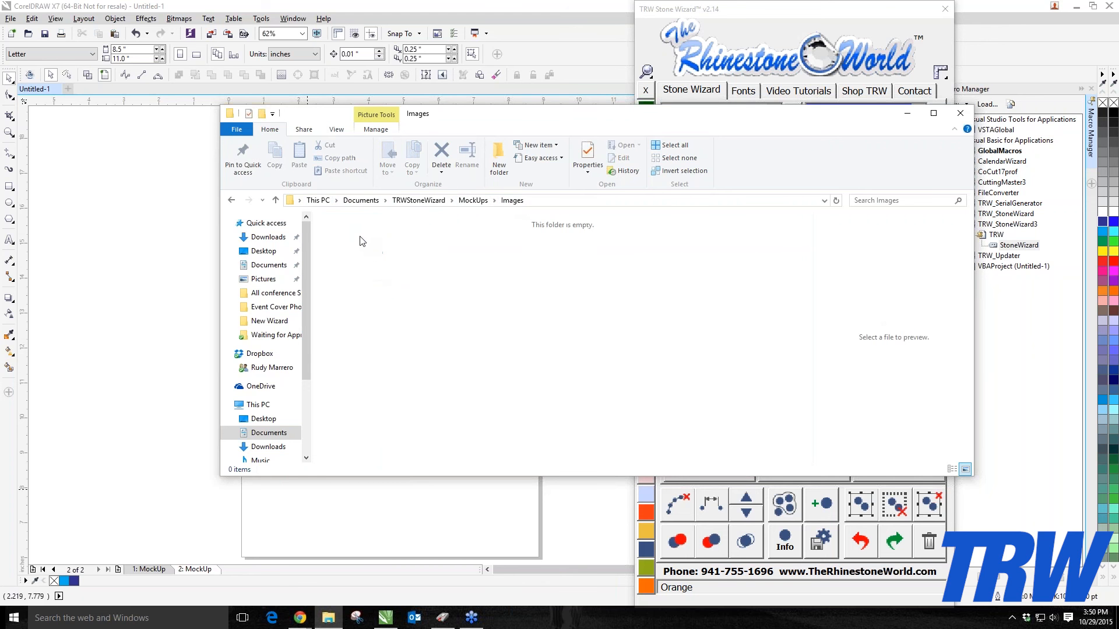
Step: Close File Explorer, restart the Stone Wizard, and open its Custom mock-up product tab
left_click(960, 113)
left_click(950, 10)
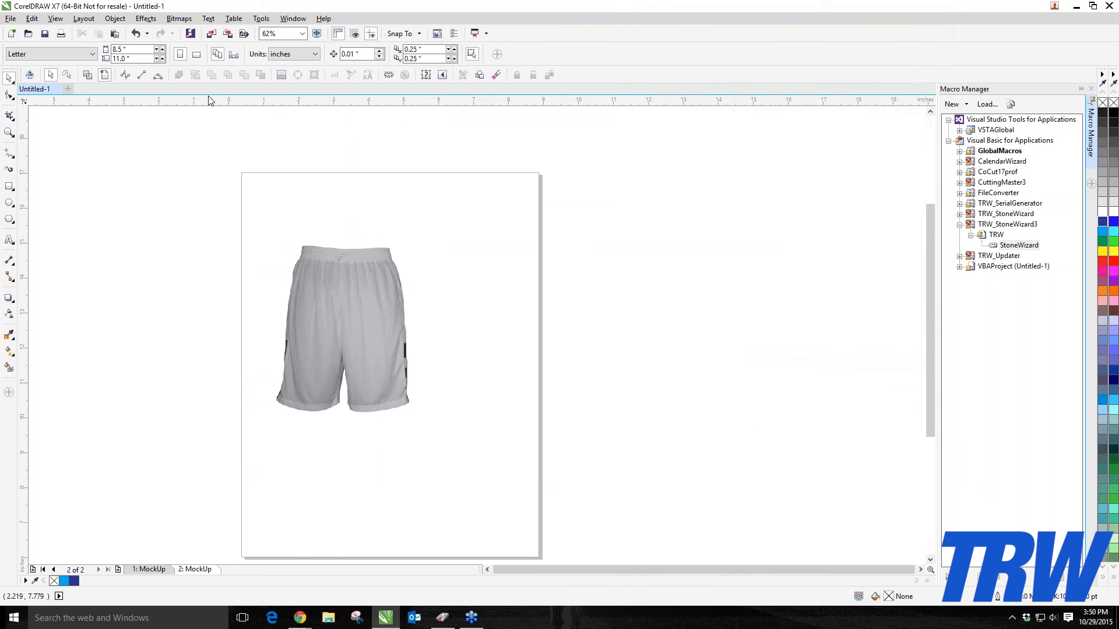
left_click(30, 74)
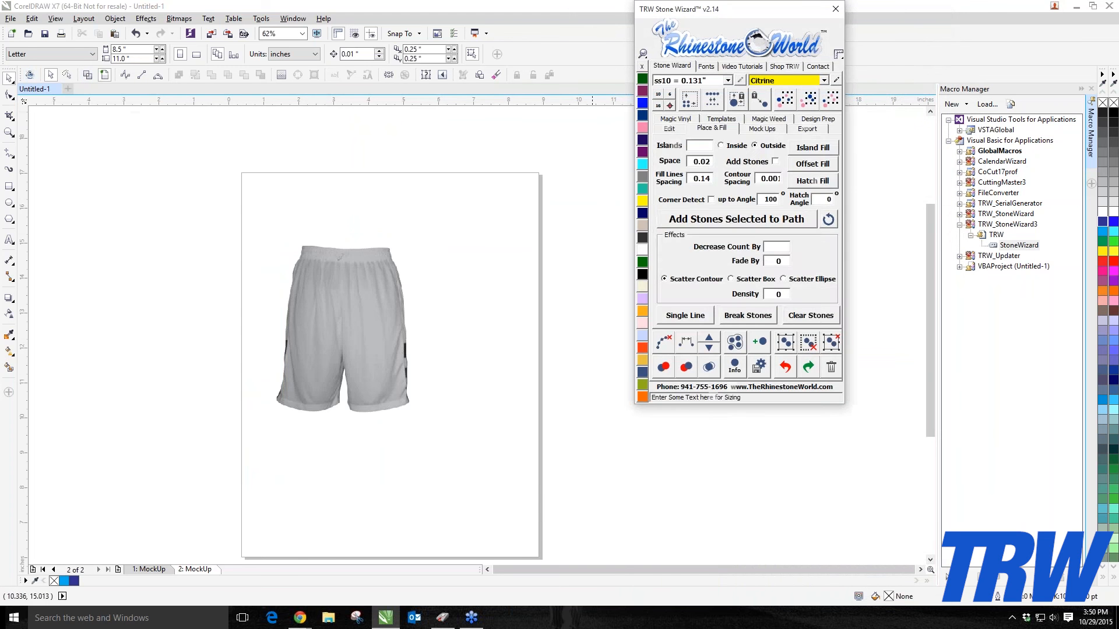
left_click(760, 129)
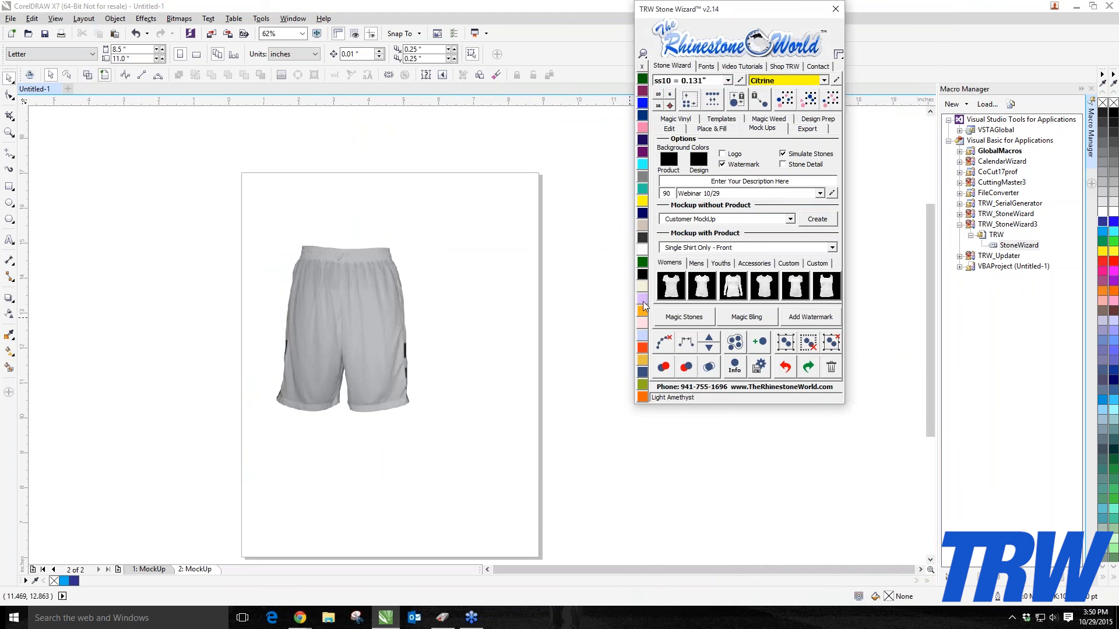
left_click(789, 263)
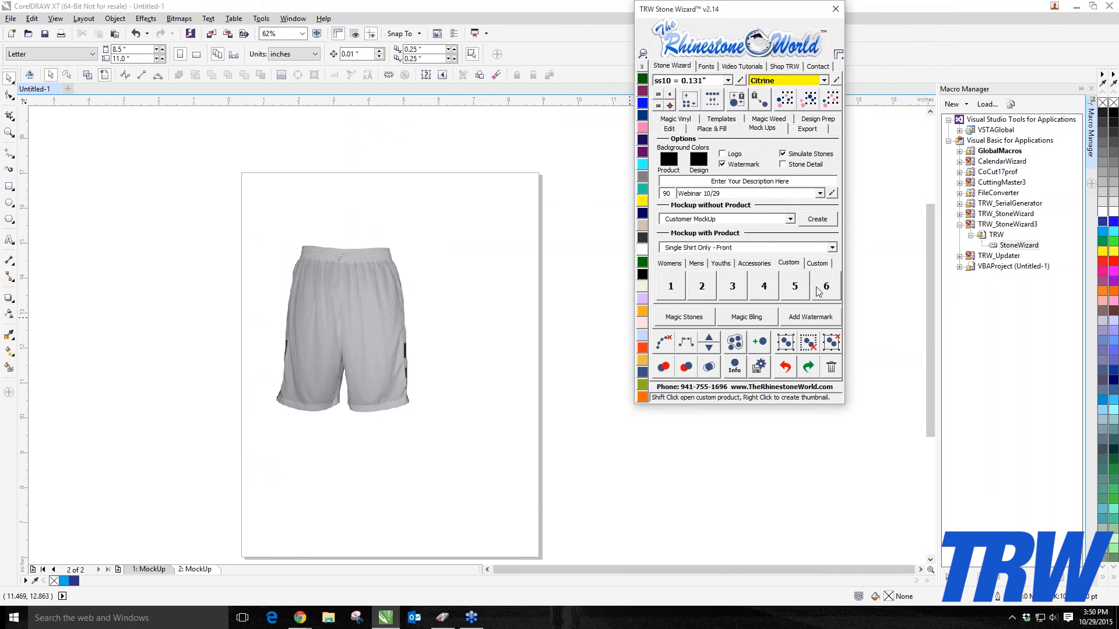
Step: Set the Stone Wizard's display scale to 150% and reposition the panel
left_click(643, 53)
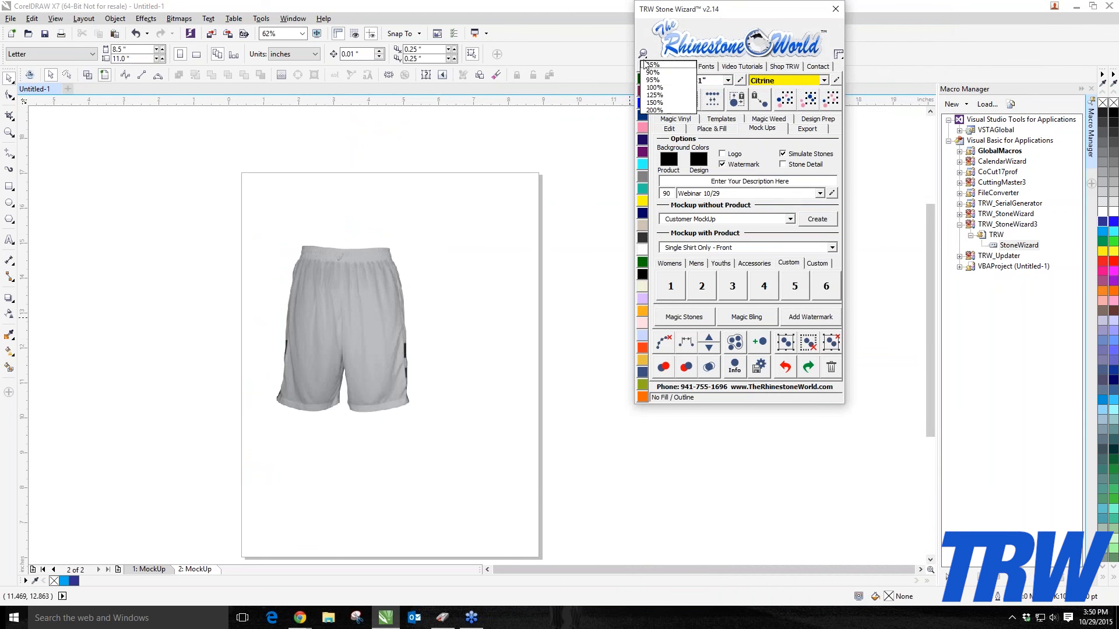
left_click(651, 104)
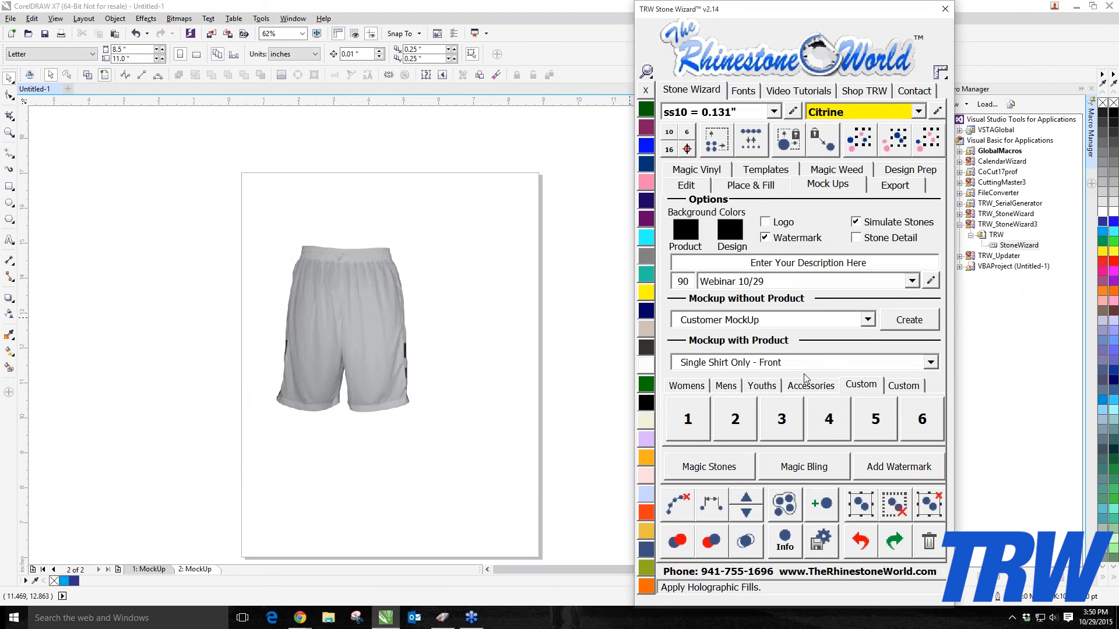
left_click_drag(865, 18, 850, 17)
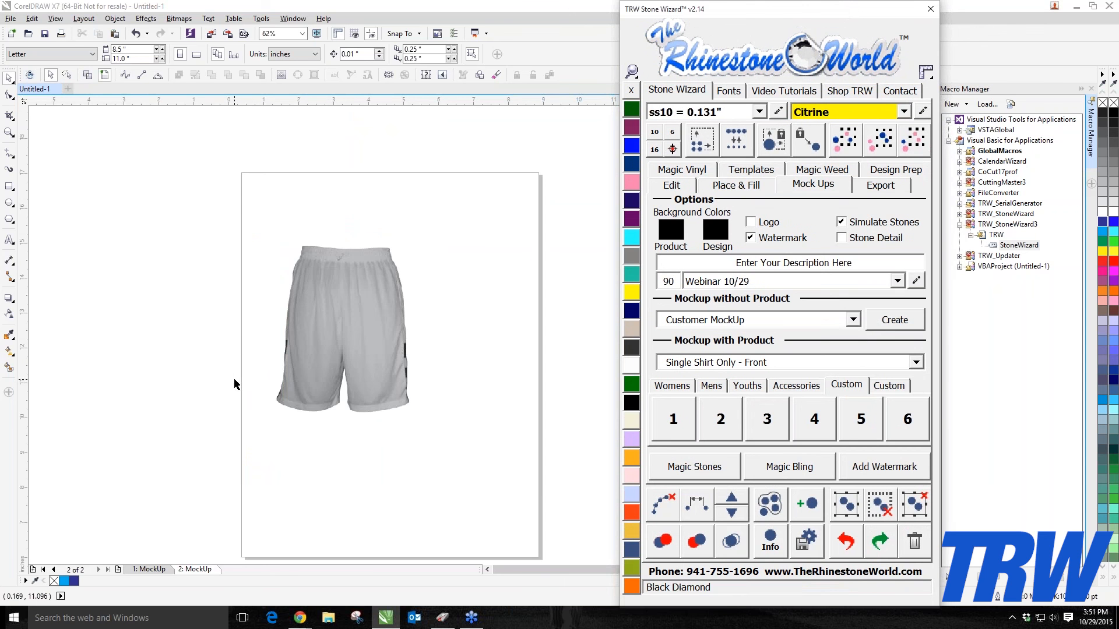
Step: Move the shorts image on the page and lock it in place
left_click_drag(297, 357, 331, 348)
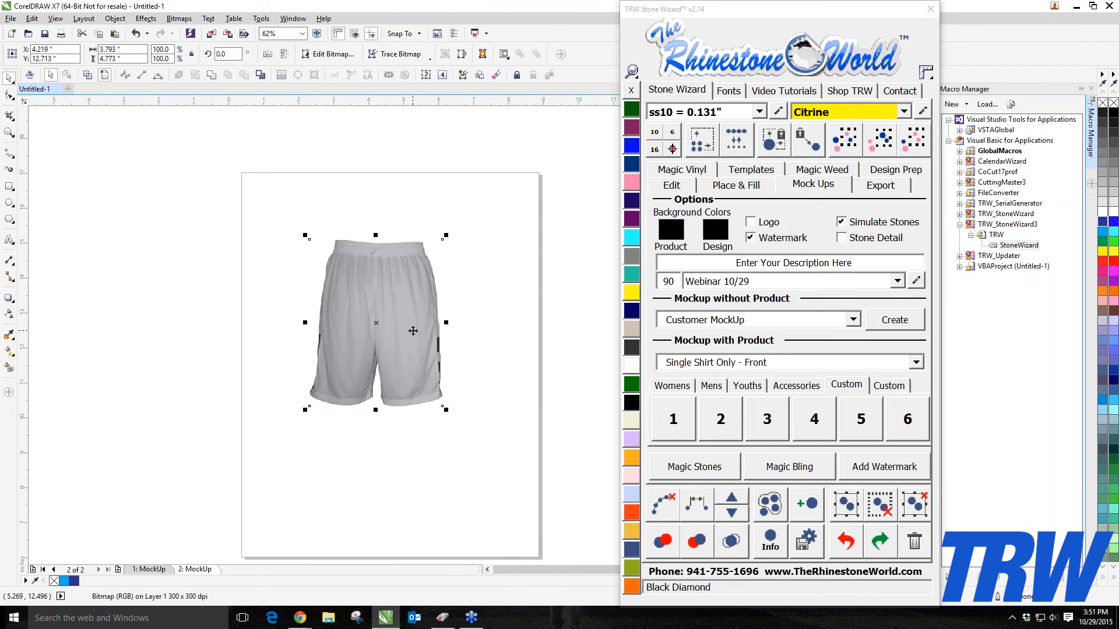
scroll(384, 333, "up", 2)
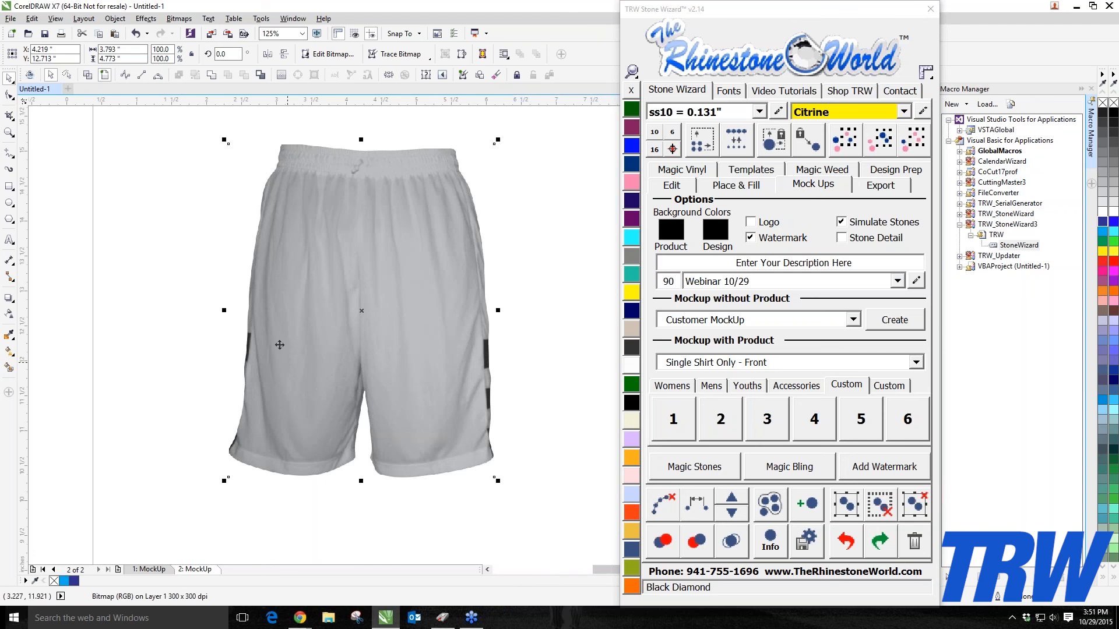
right_click(325, 315)
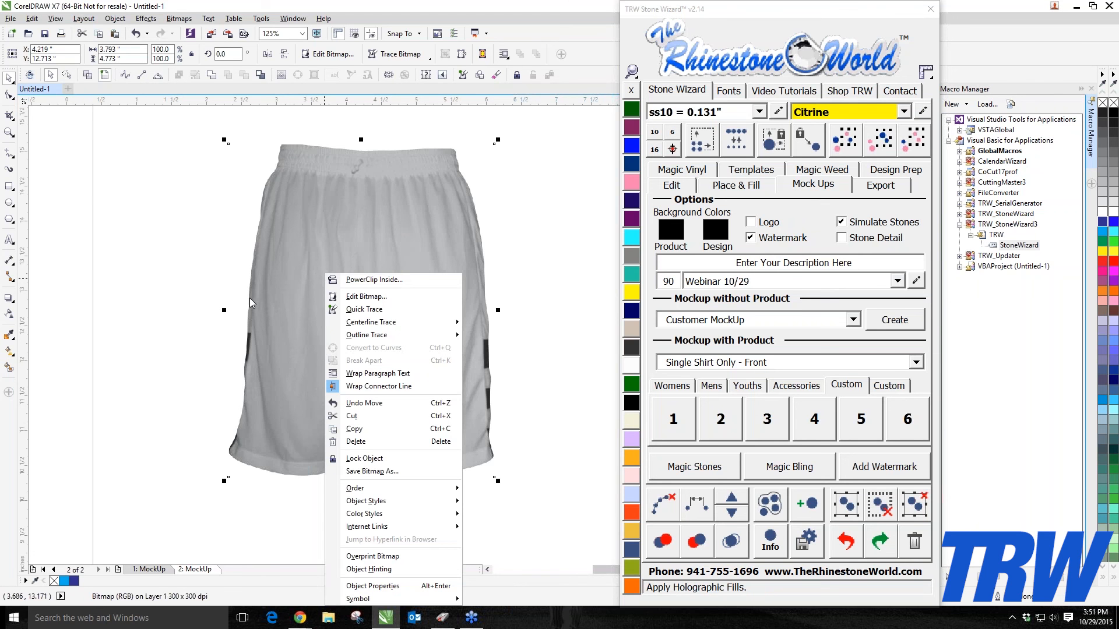
left_click(362, 458)
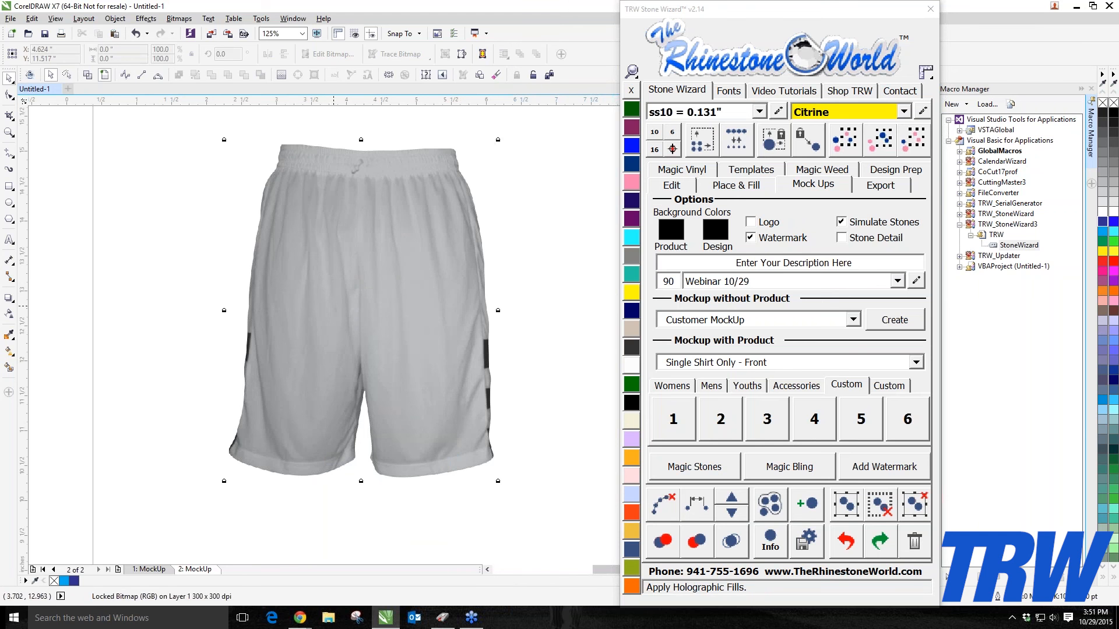
Step: Select the B-Spline curve tool and switch the view to wireframe
left_click(215, 274)
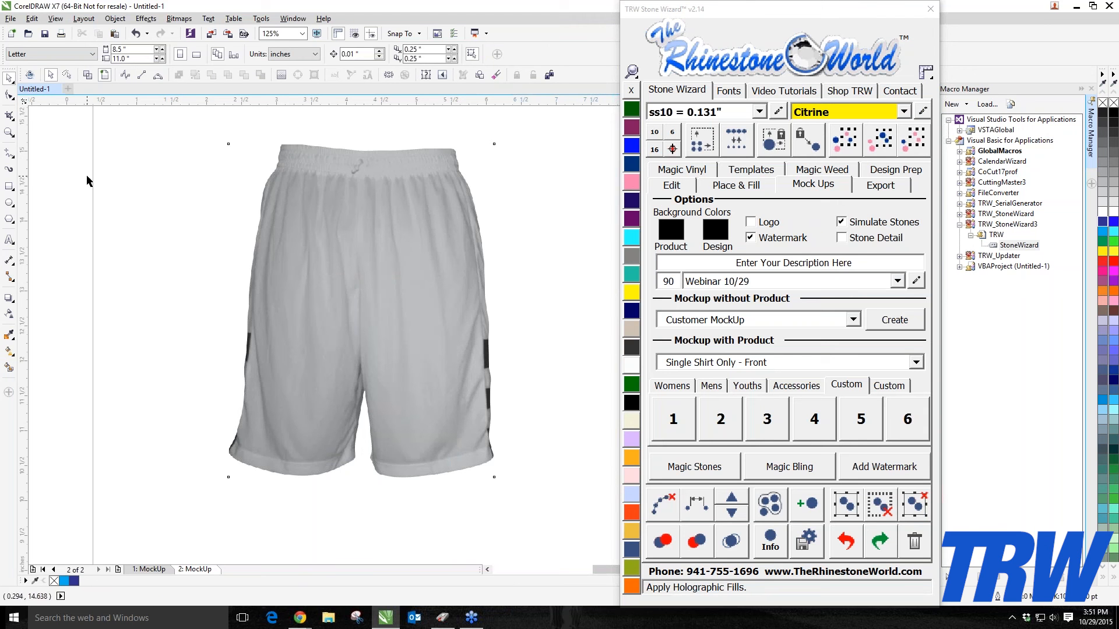
left_click(9, 153)
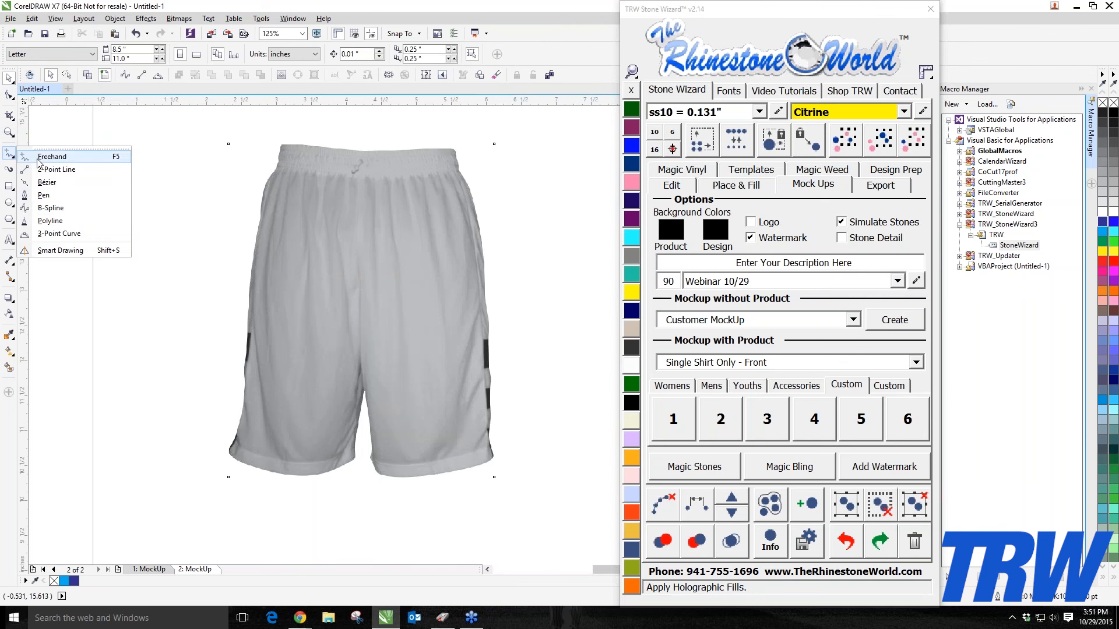
left_click(57, 207)
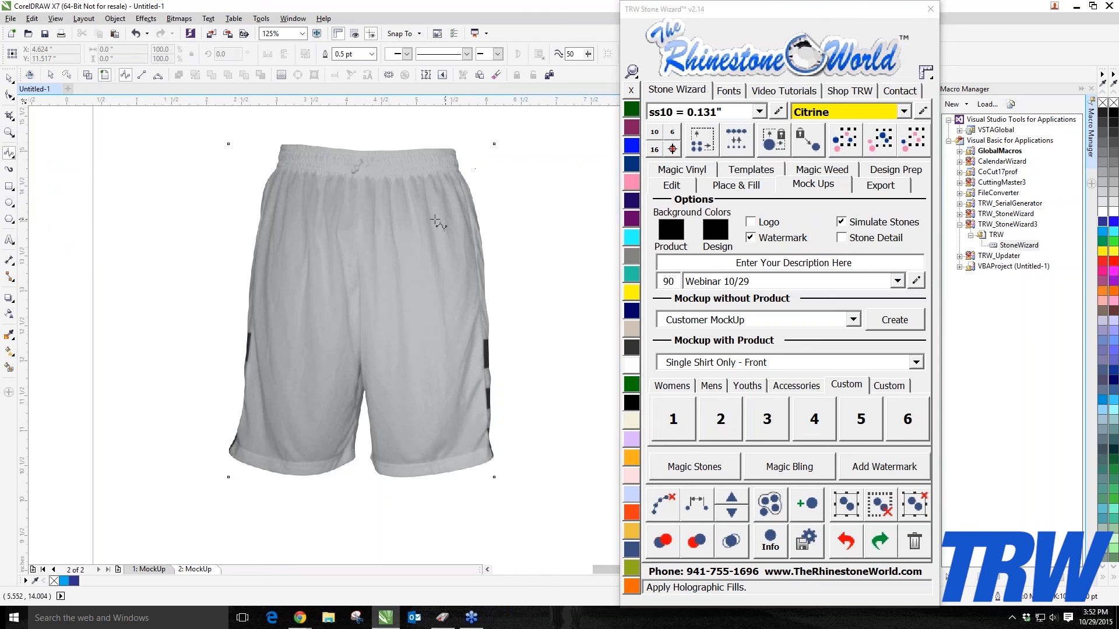
left_click(88, 75)
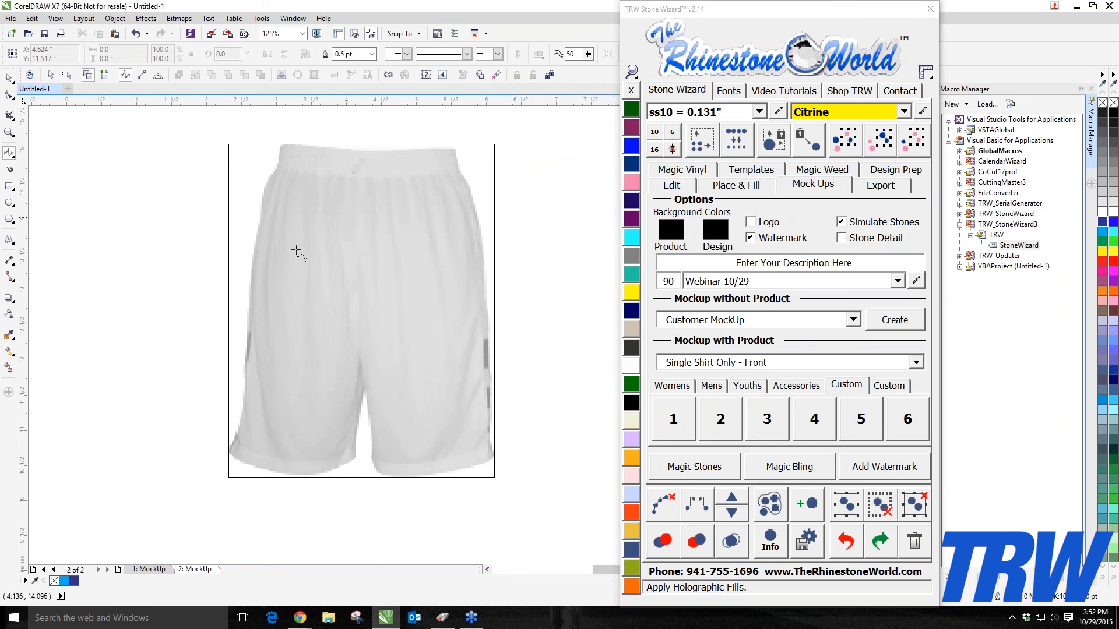
Step: Trace the right side of the shorts from the waistband downward with B-Spline points
scroll(460, 173, "up", 2)
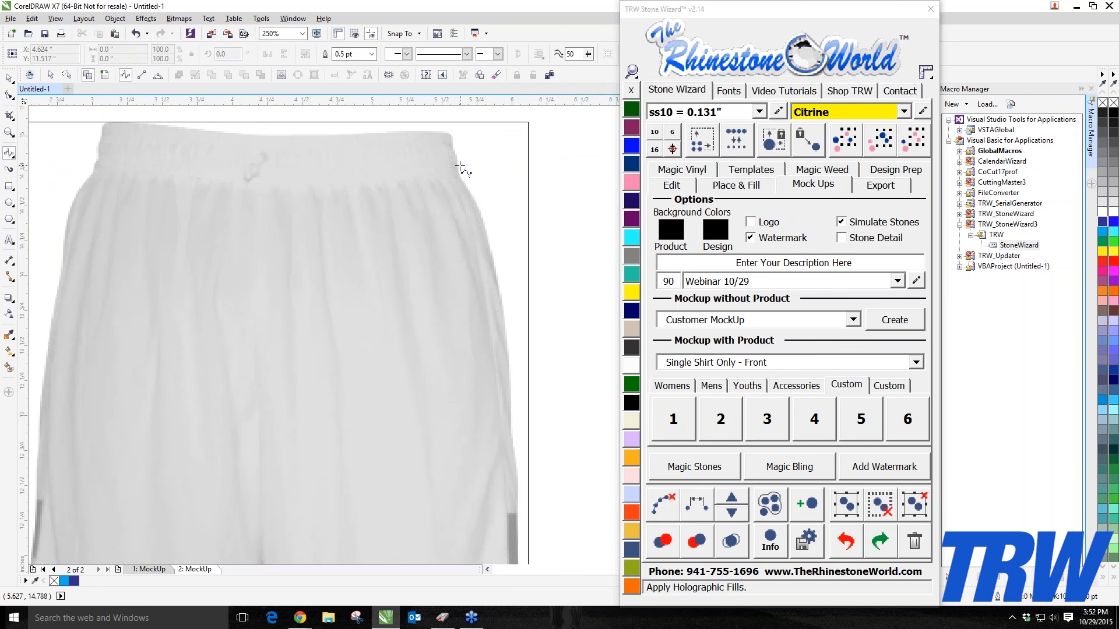
left_click(450, 130)
left_click(456, 153)
left_click(458, 176)
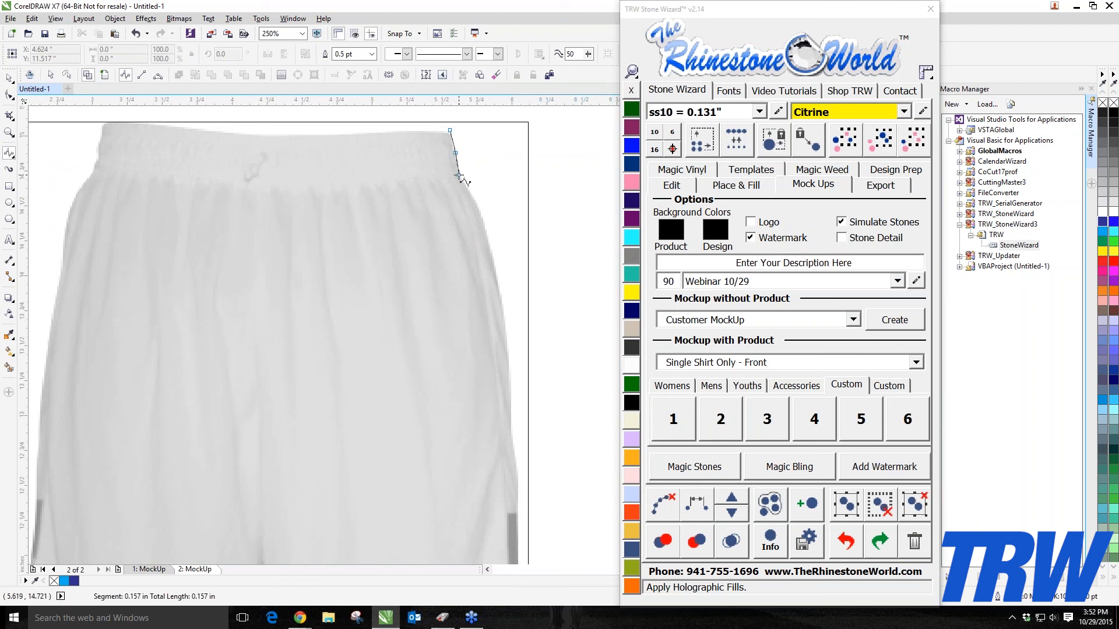
left_click(471, 192)
left_click(482, 209)
left_click(495, 272)
left_click(511, 358)
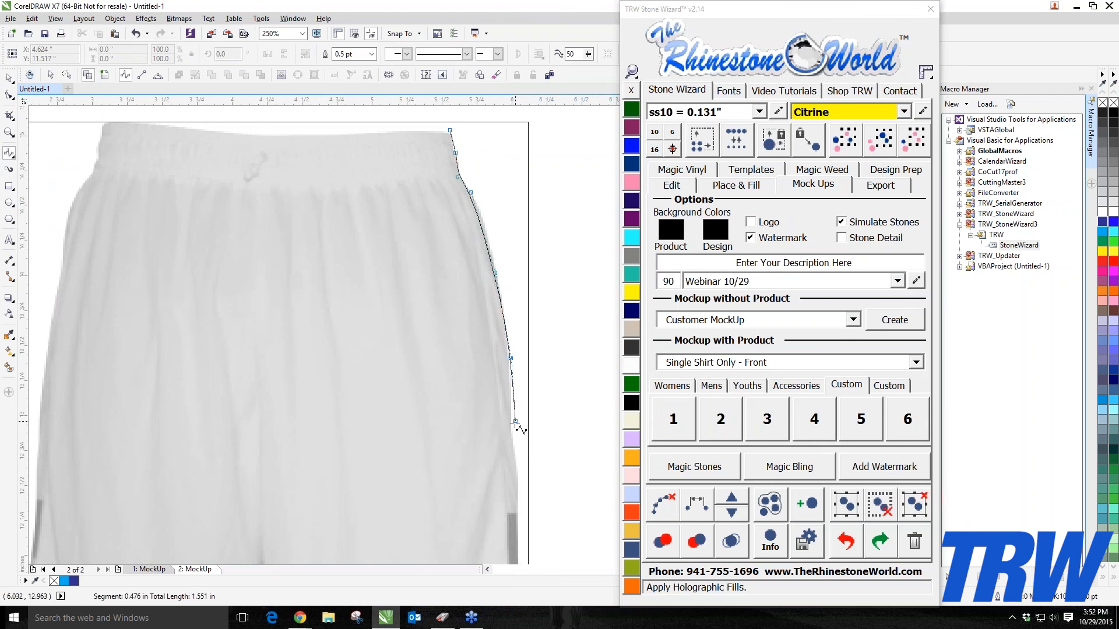
left_click(511, 426)
left_click(512, 455)
left_click(518, 481)
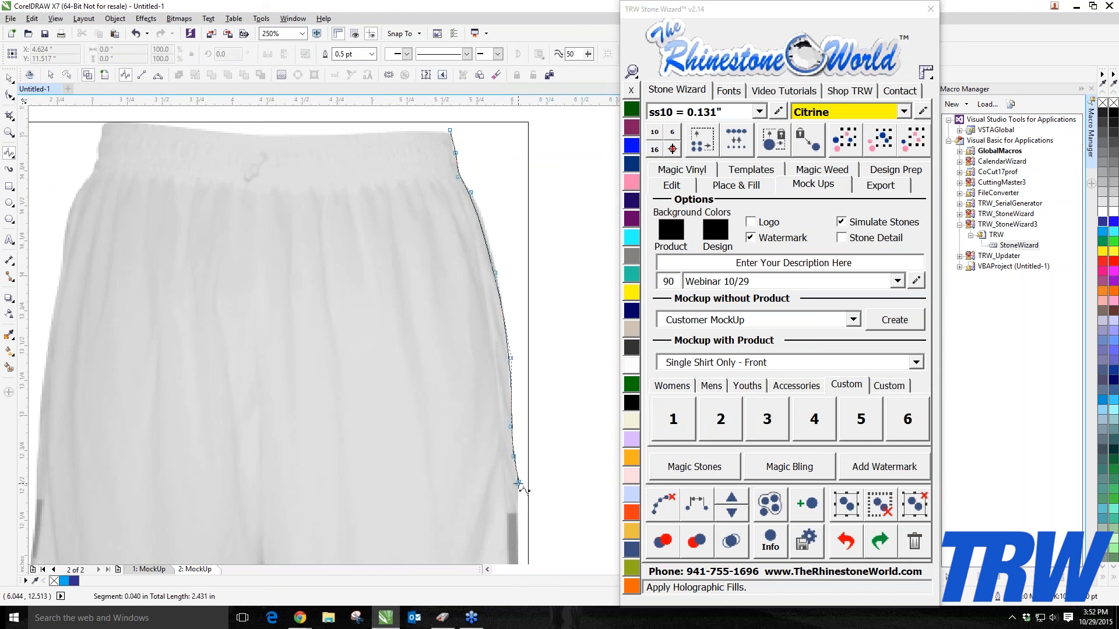
Step: Continue the B-Spline trace down the right leg's outer edge and around the right hem corner
scroll(518, 483, "down", 3)
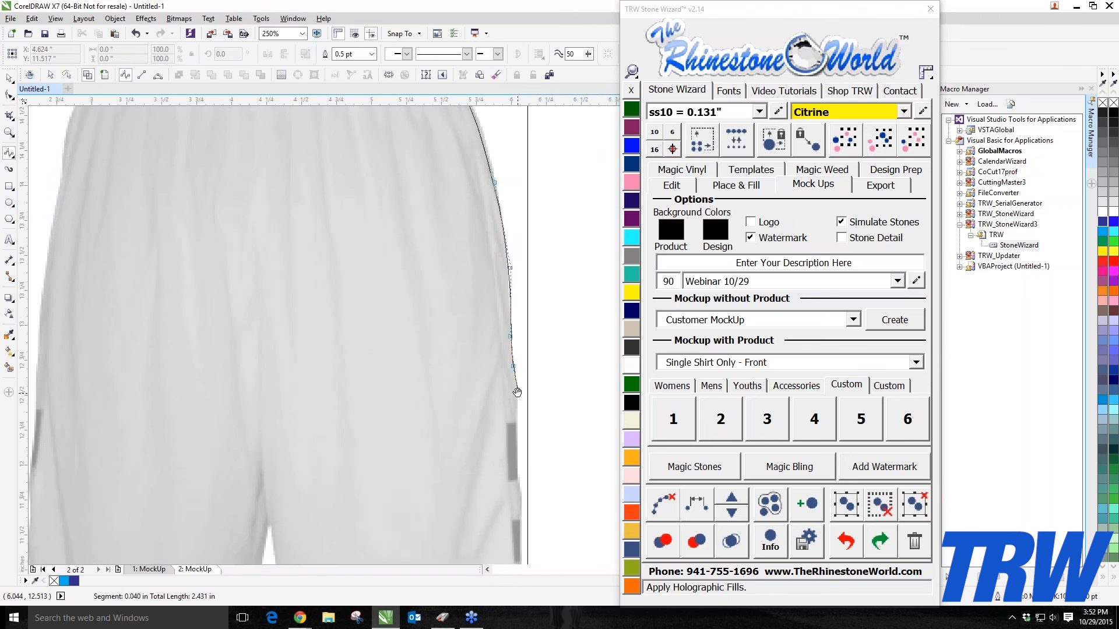
scroll(517, 337, "down", 3)
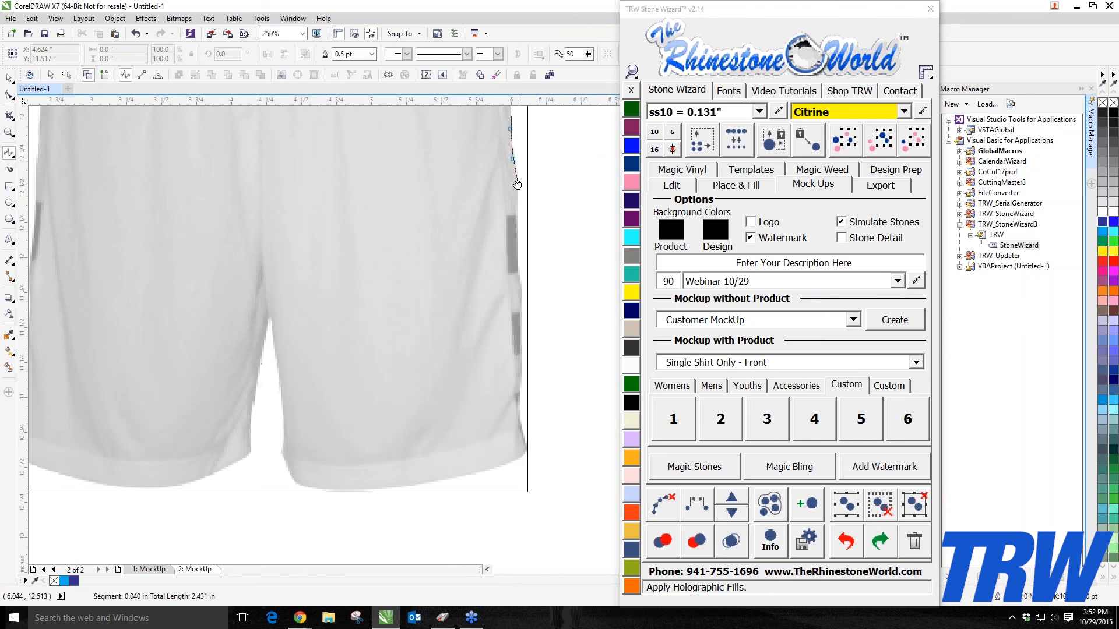
left_click(517, 219)
left_click(517, 256)
left_click(519, 282)
left_click(521, 385)
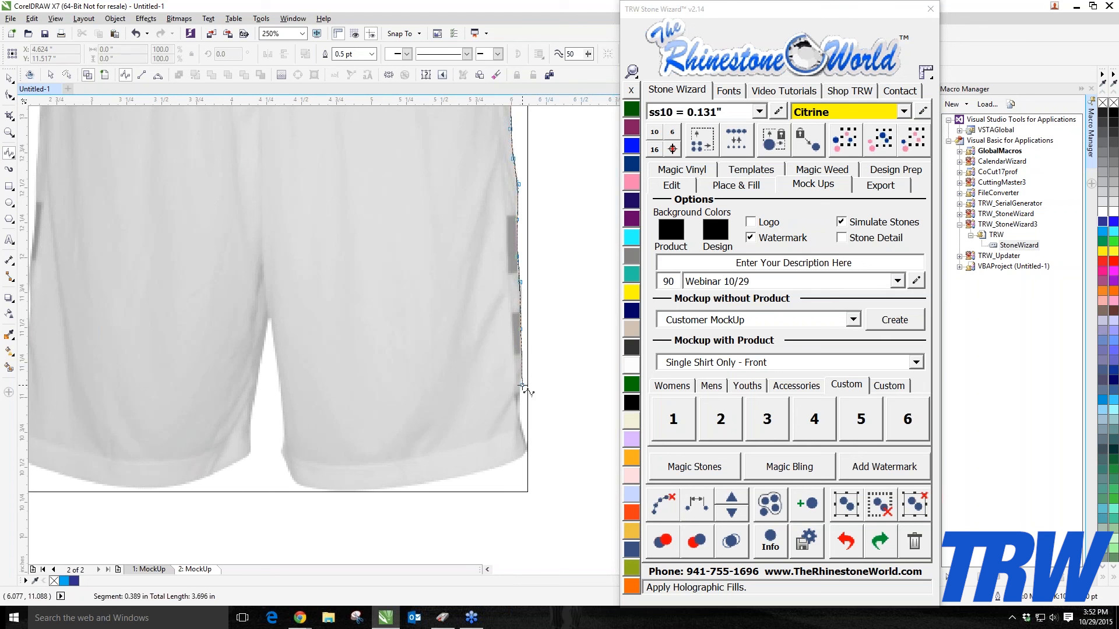
left_click(519, 415)
left_click(519, 459)
left_click(444, 483)
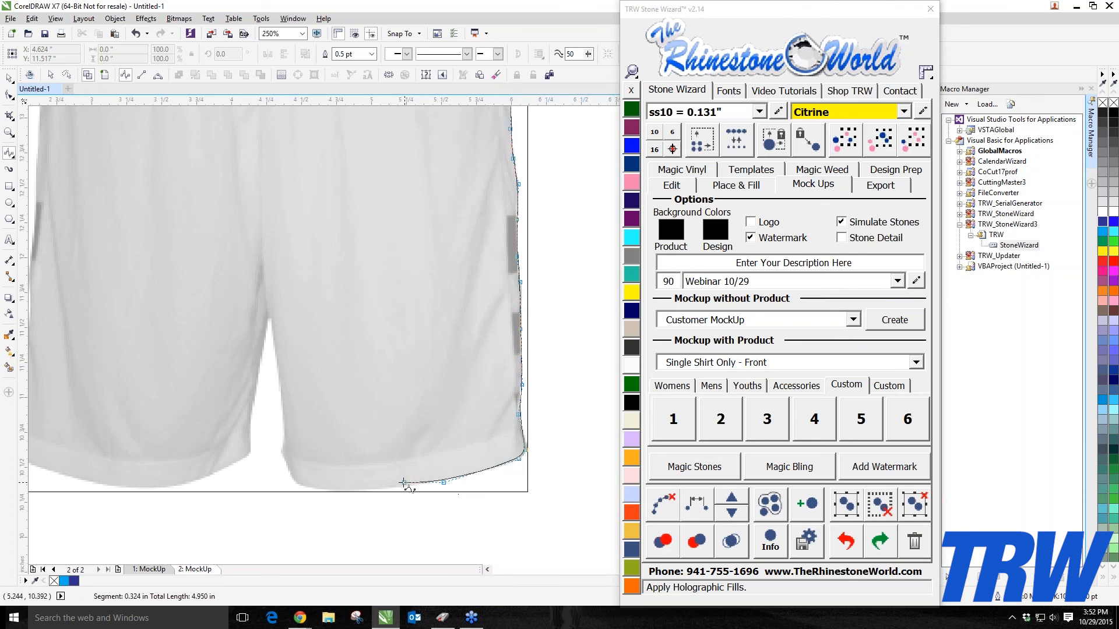
left_click(363, 489)
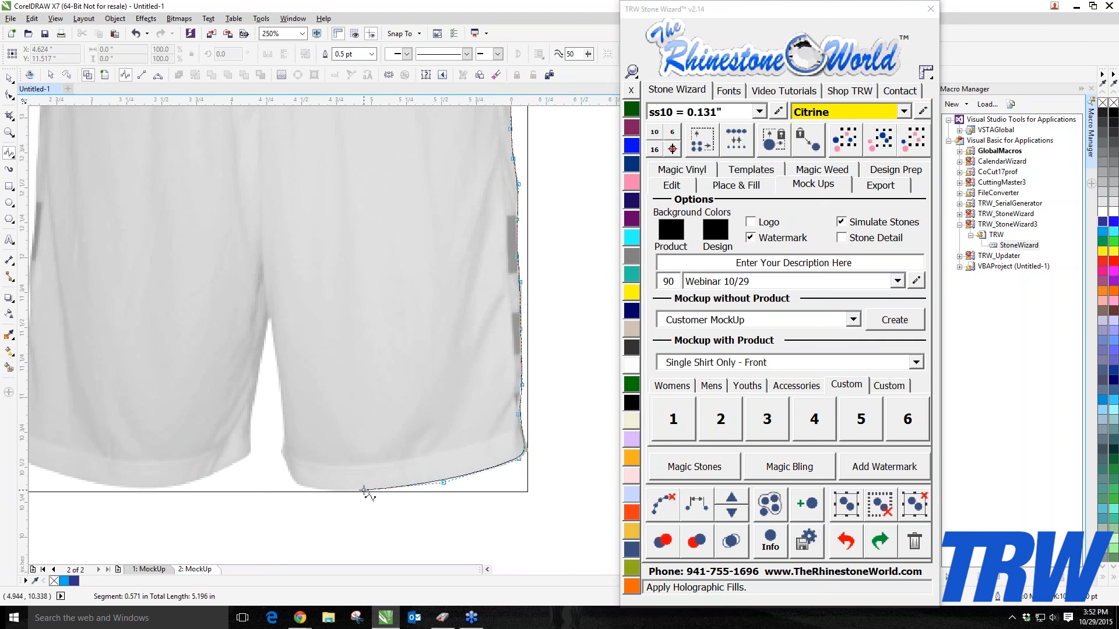
Step: Trace up the right leg's inner edge, around the crotch, and down the left leg's inner edge to its hem
left_click(304, 486)
left_click(290, 473)
left_click(281, 450)
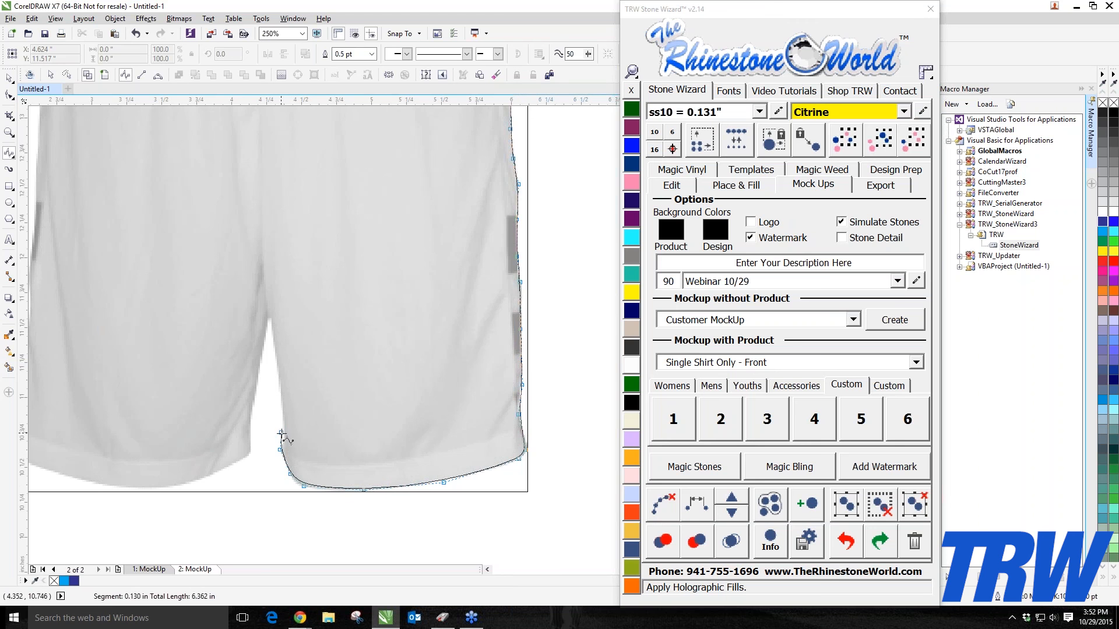
left_click(284, 436)
left_click(281, 387)
left_click(274, 346)
left_click(270, 319)
left_click(253, 407)
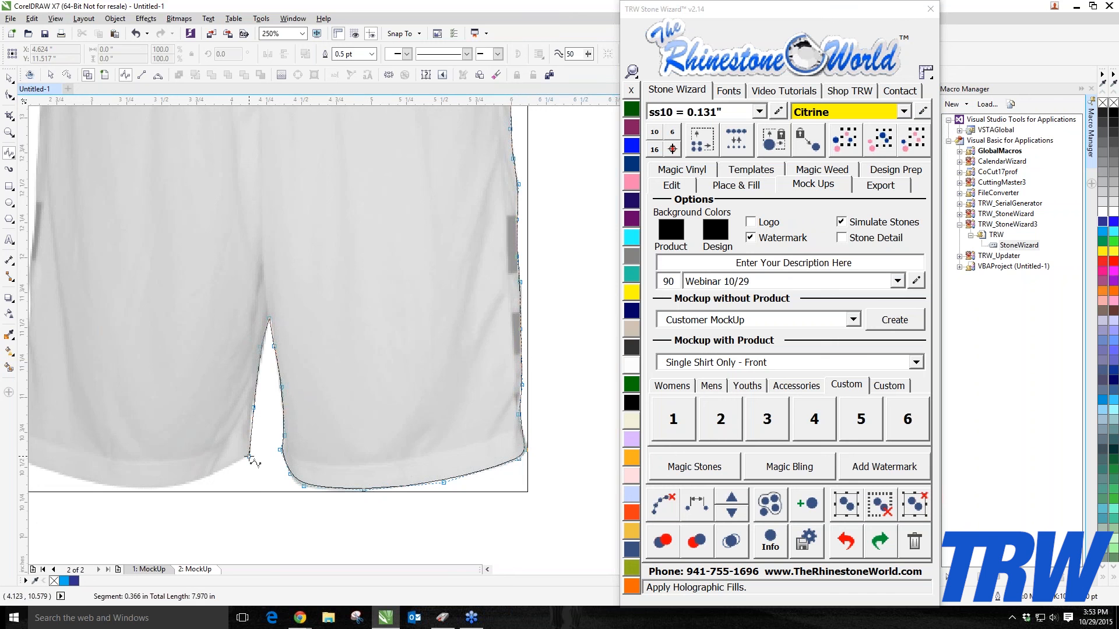
left_click(249, 457)
left_click(230, 466)
left_click(159, 489)
left_click(111, 488)
left_click_drag(114, 484, 341, 481)
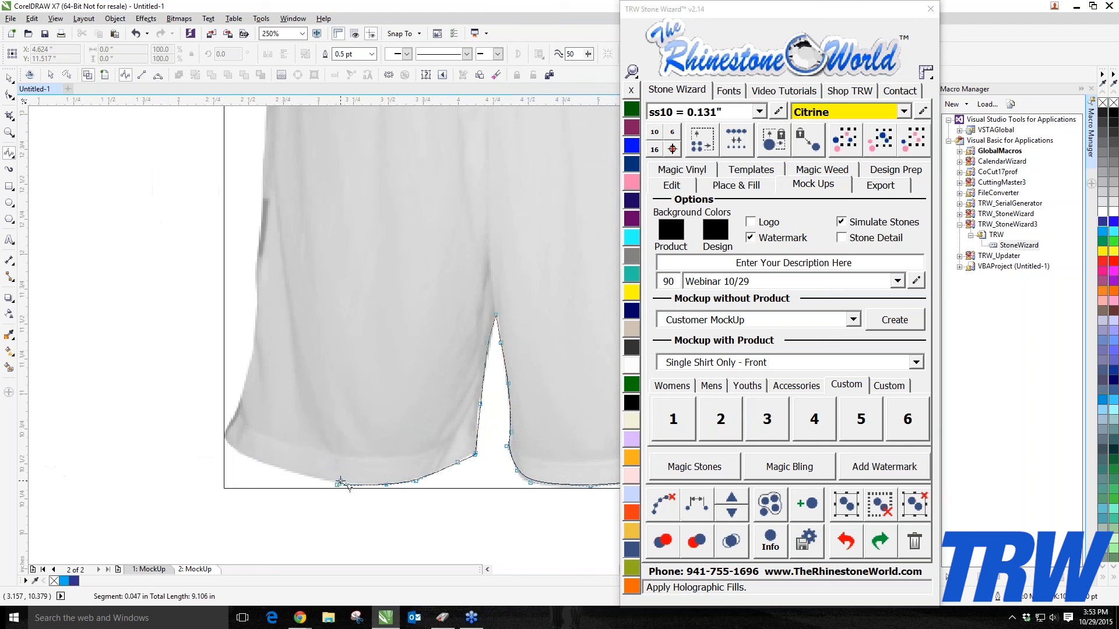
Step: Trace along the left leg hem and up the left outer side of the shorts toward the waistband
left_click(302, 476)
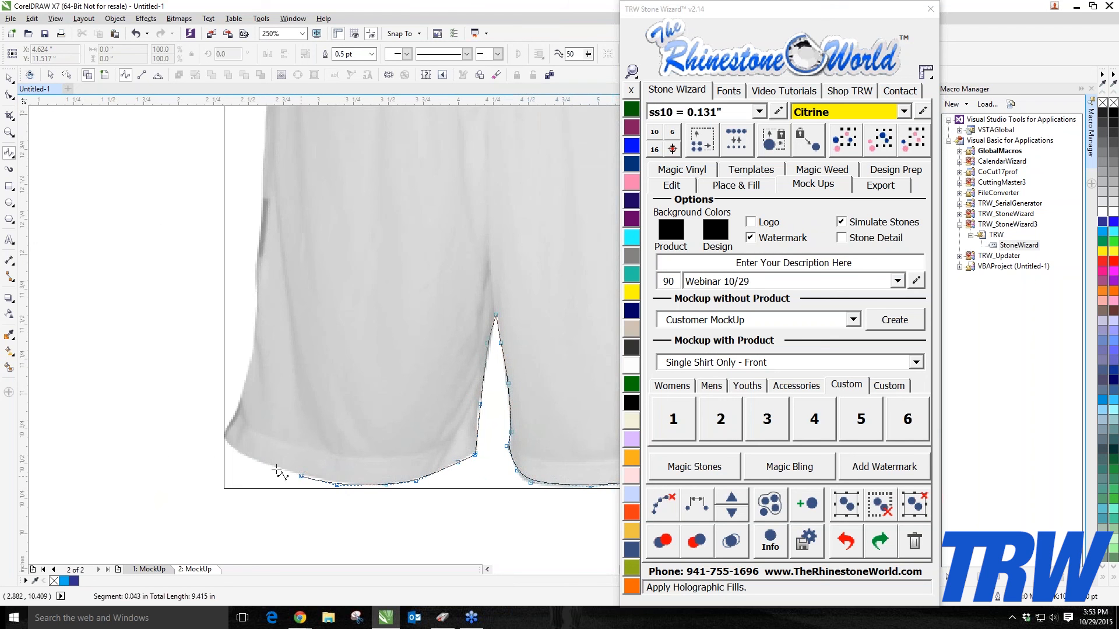
left_click(220, 435)
left_click(233, 417)
left_click(252, 374)
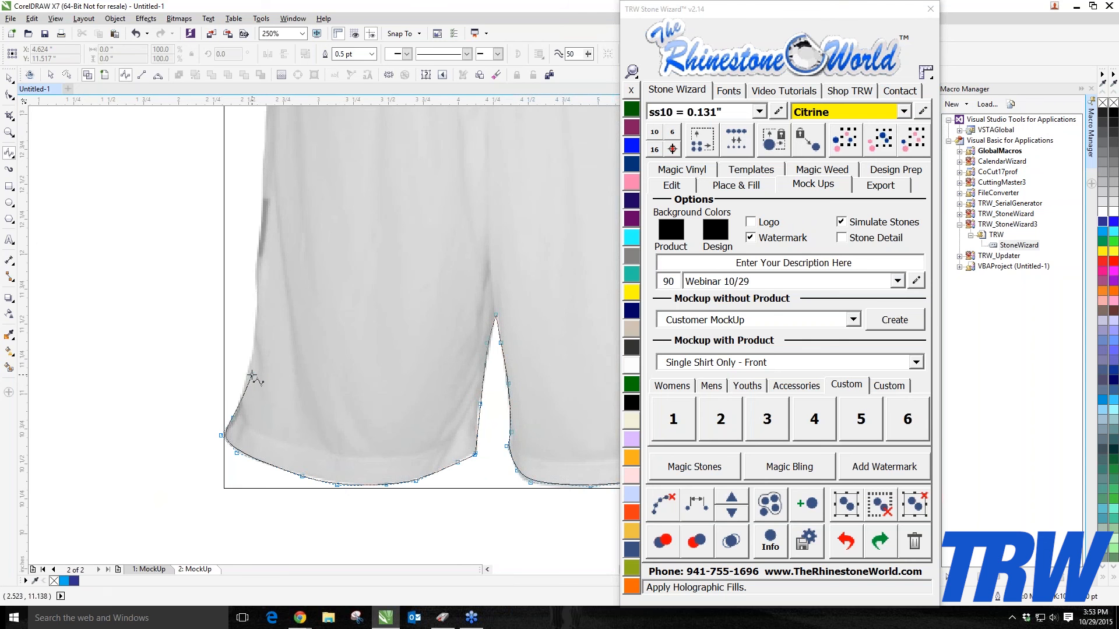
left_click(252, 348)
left_click(258, 313)
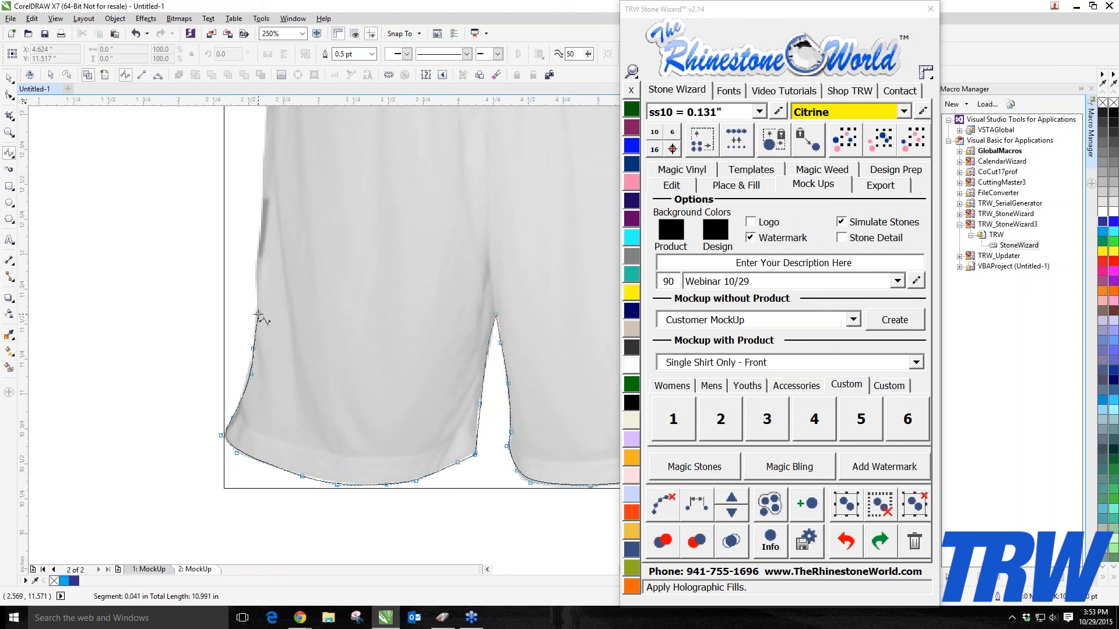
left_click(257, 279)
left_click_drag(257, 248, 172, 477)
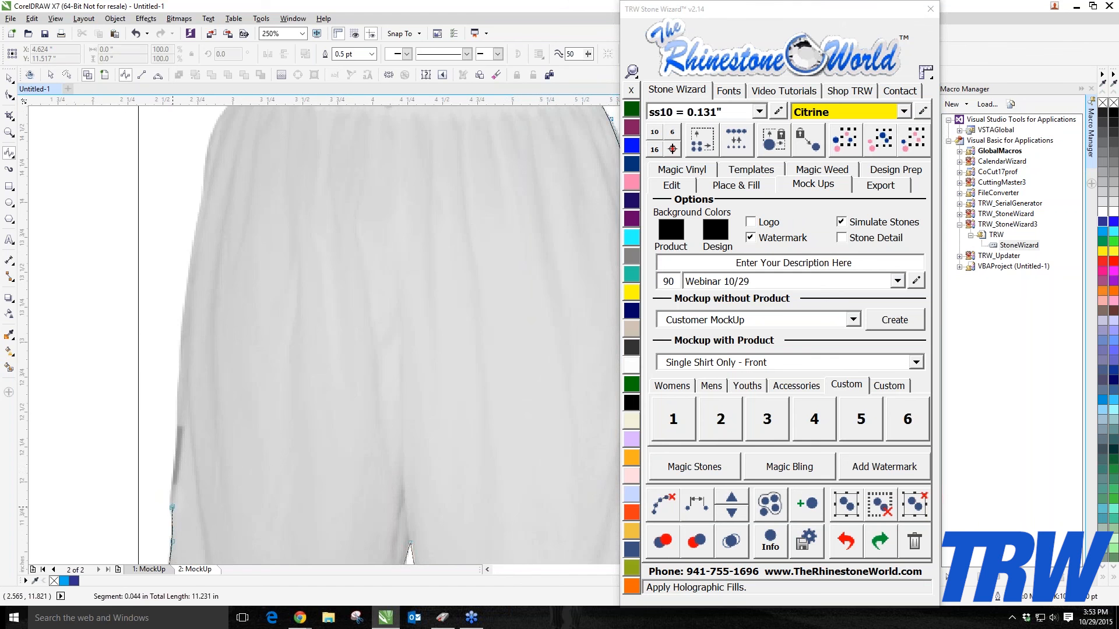
left_click(173, 470)
left_click(179, 409)
left_click(182, 327)
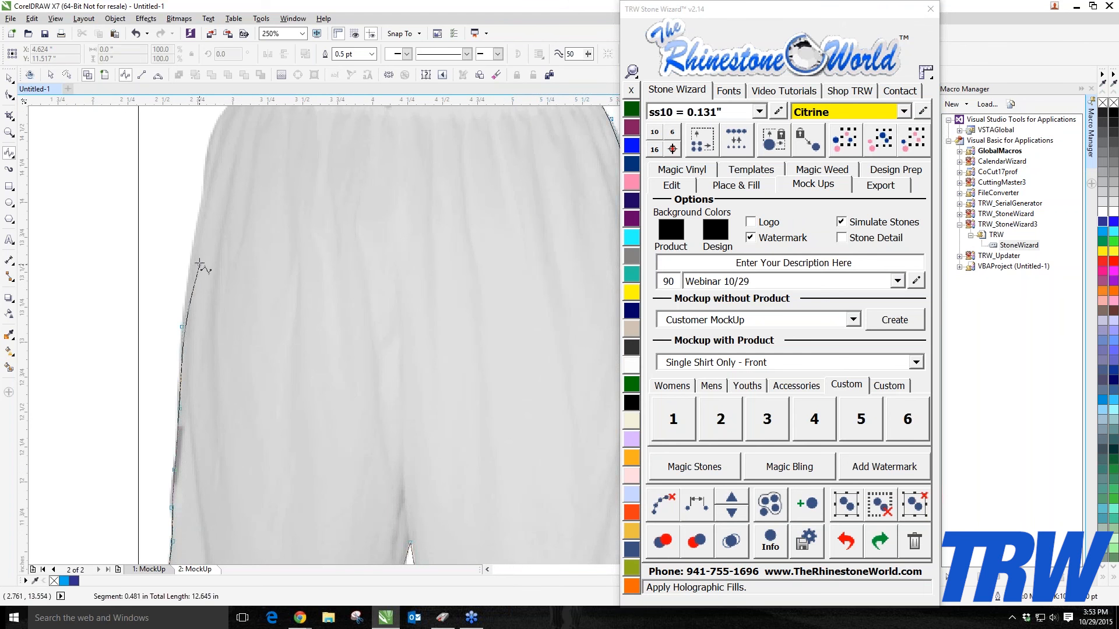
left_click(195, 235)
left_click_drag(195, 235, 57, 485)
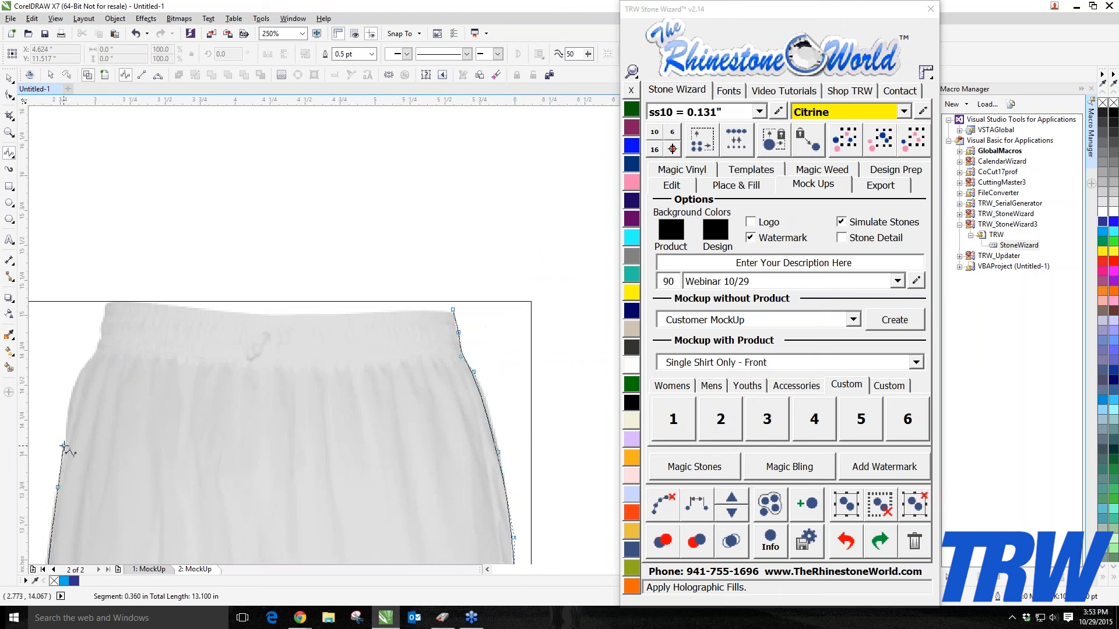
Step: Trace the top-left corner of the waistband with closely placed B-Spline points
scroll(66, 373, "down", 1)
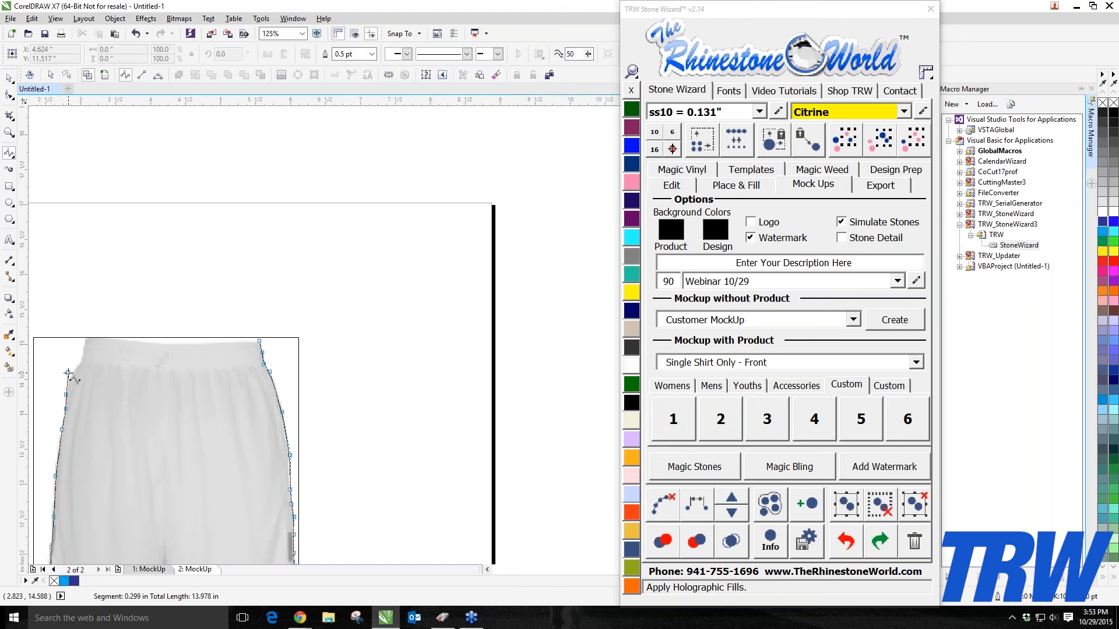
left_click(71, 373)
left_click(83, 365)
scroll(83, 354, "up", 1)
scroll(83, 355, "down", 1)
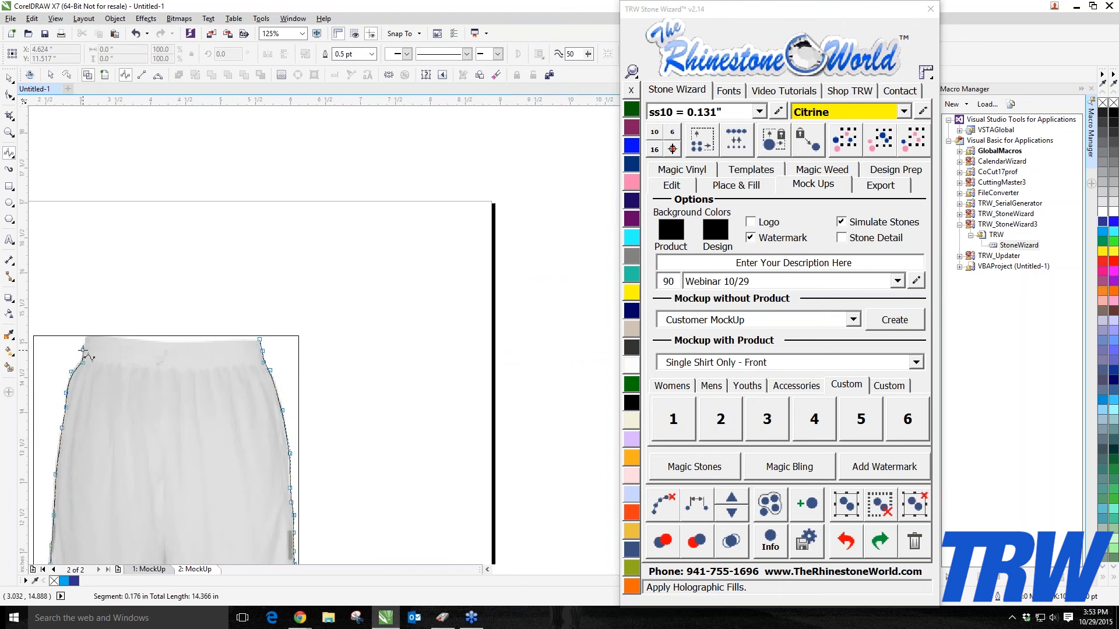
scroll(83, 354, "up", 1)
scroll(85, 348, "up", 2)
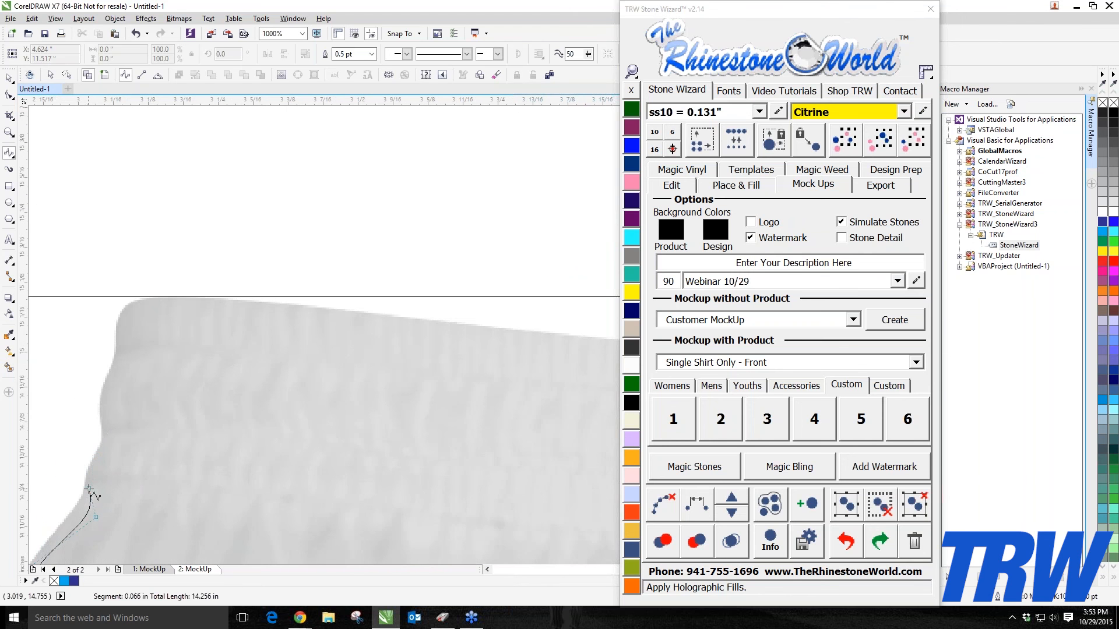
left_click(87, 489)
left_click(108, 455)
left_click(105, 422)
left_click(104, 384)
left_click(117, 365)
left_click(117, 330)
left_click(119, 309)
left_click(137, 299)
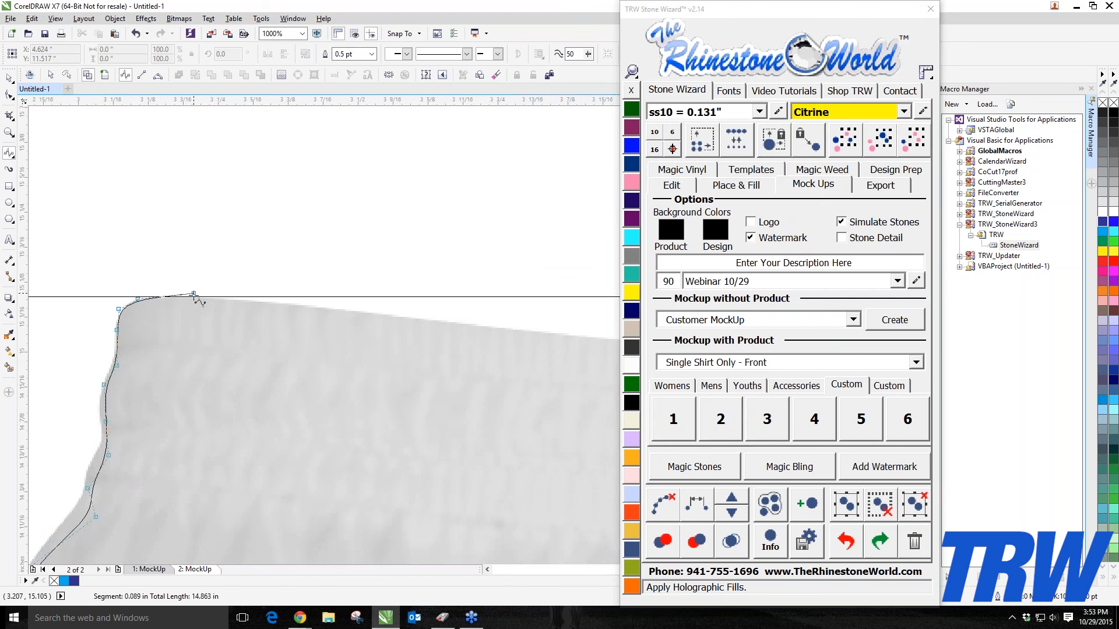
left_click(194, 298)
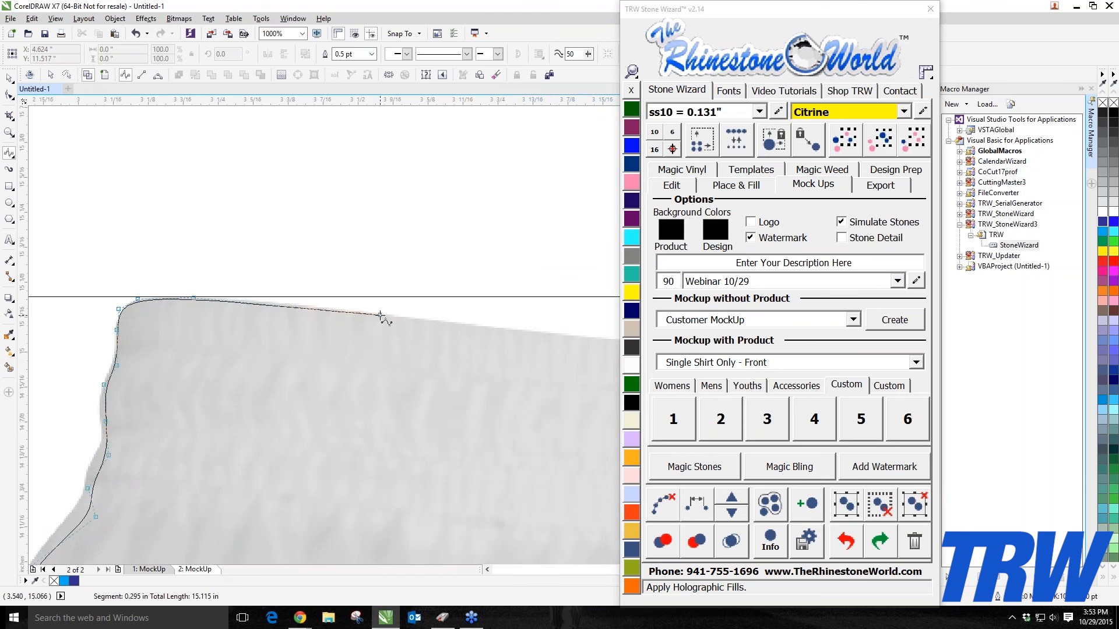
Step: Trace across the top of the waistband and close the curve at the starting point
left_click(380, 315)
left_click_drag(380, 315, 53, 305)
left_click(104, 315)
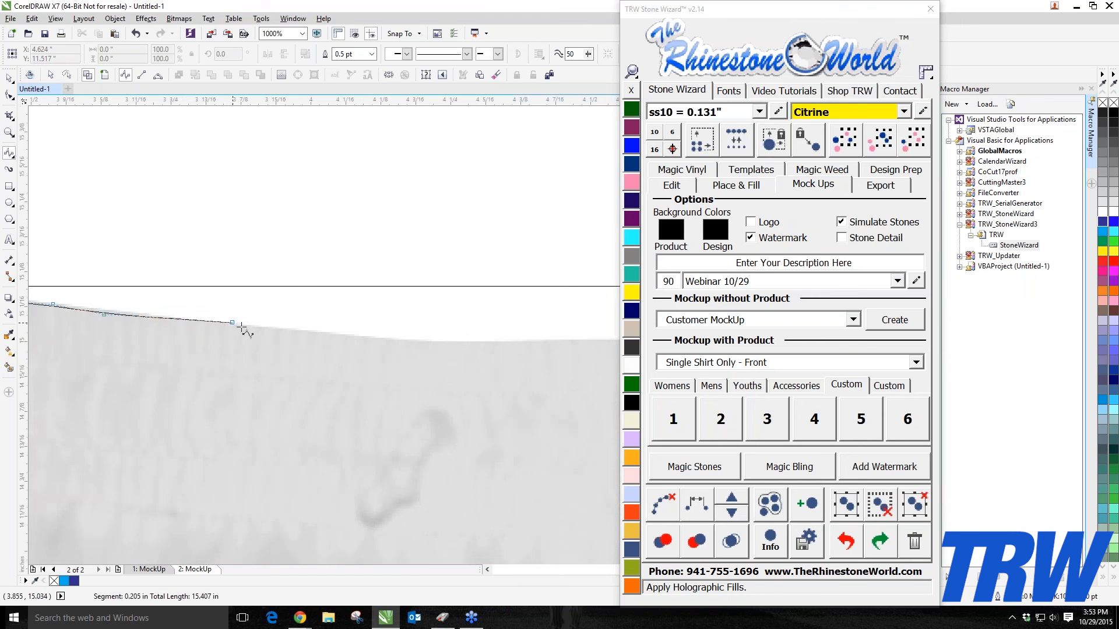
left_click(280, 334)
left_click(488, 350)
left_click_drag(488, 350, 121, 384)
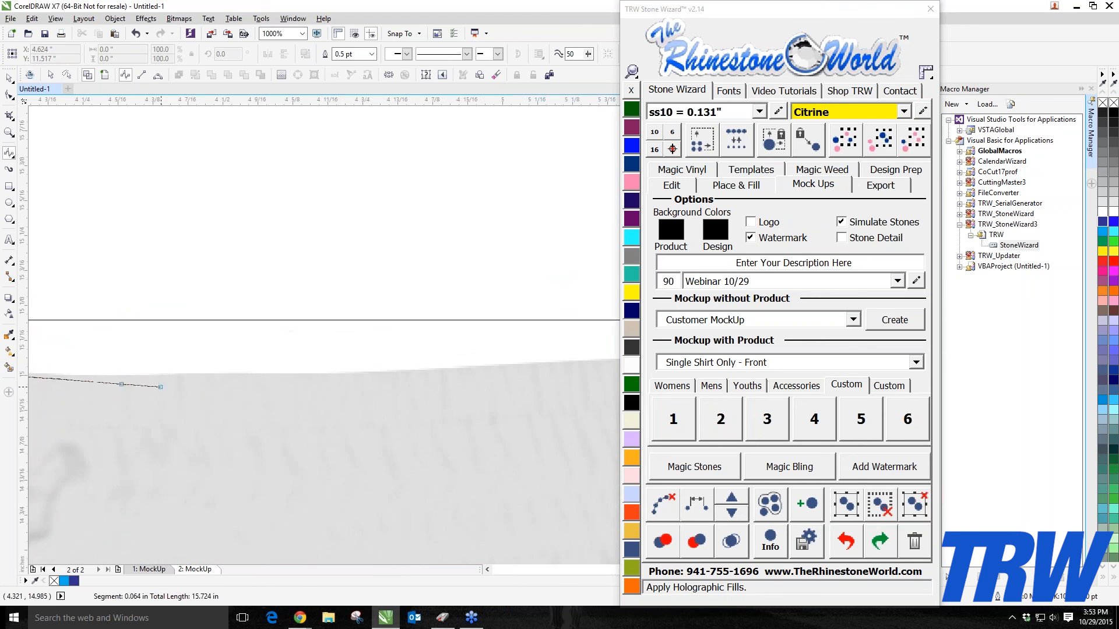
left_click(278, 376)
scroll(553, 382, "down", 3)
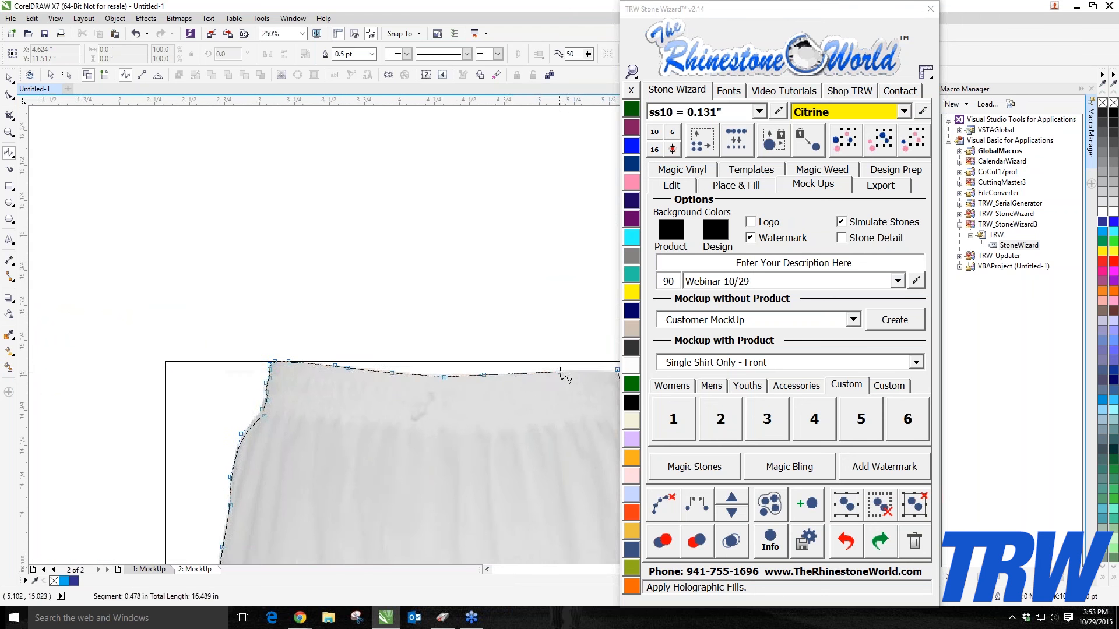
scroll(585, 382, "up", 4)
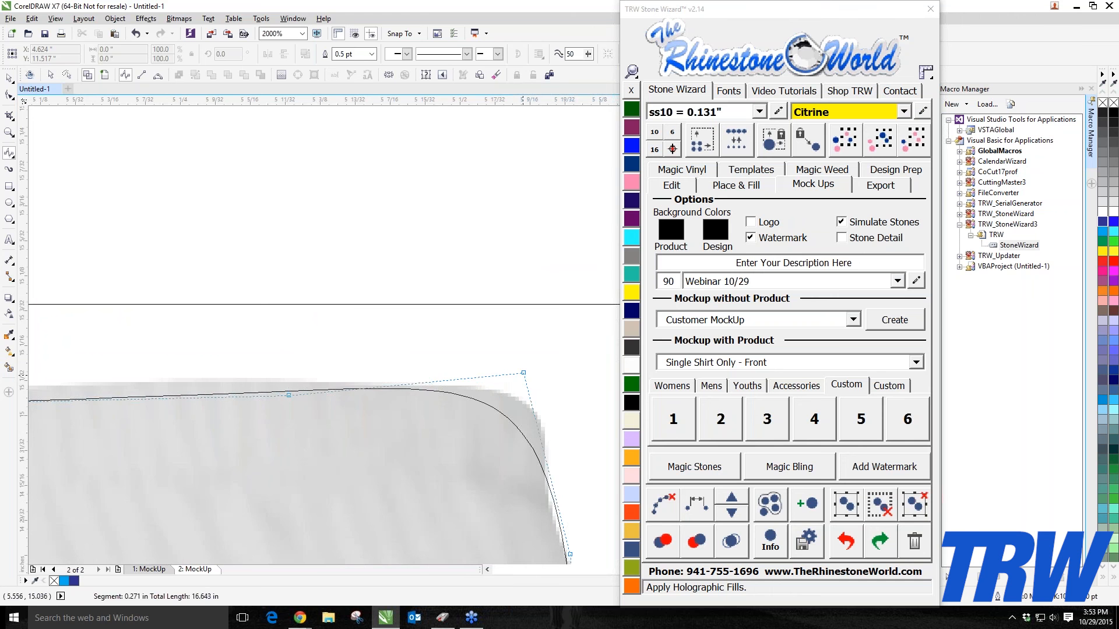
left_click(524, 373)
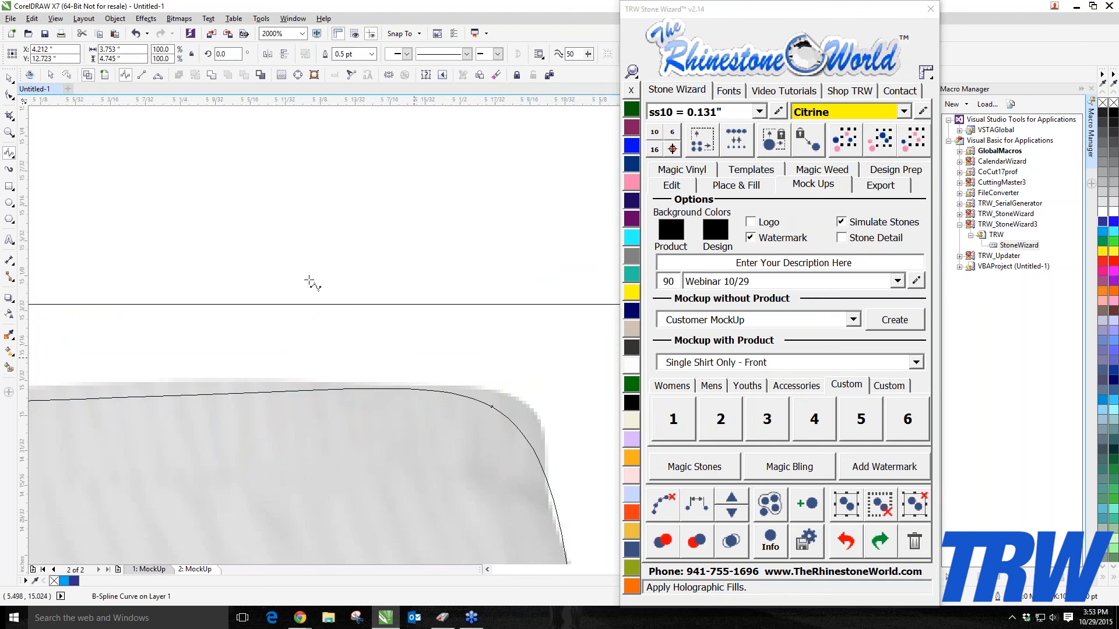
Step: Switch to the Pick tool and move the finished shorts outline beside the shorts image
left_click(9, 78)
key("Escape")
scroll(380, 452, "down", 6)
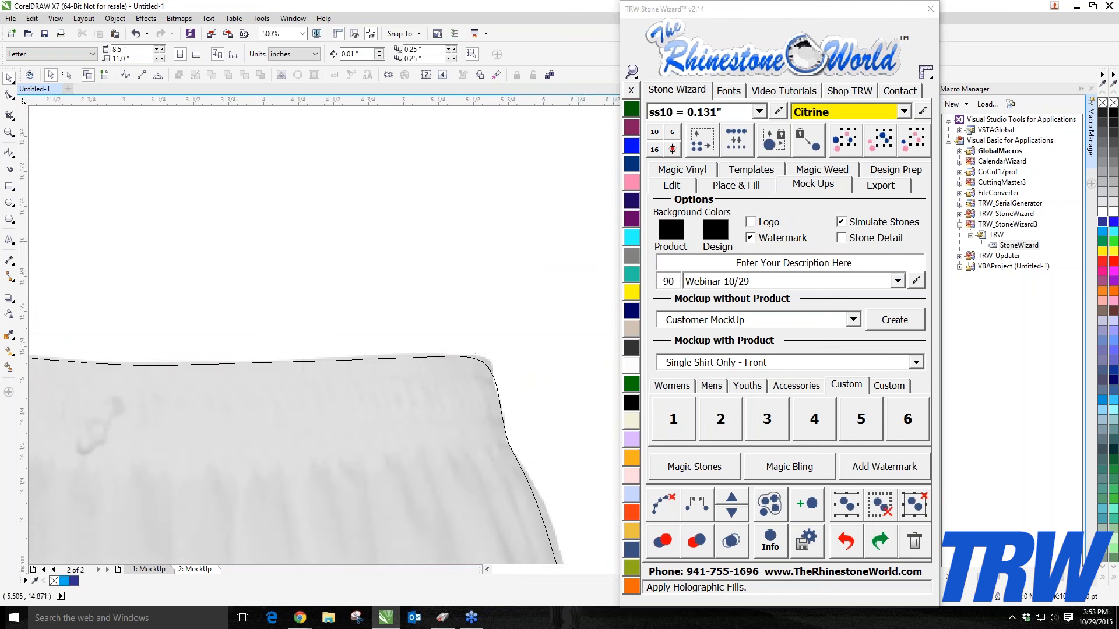
scroll(350, 373, "down", 2)
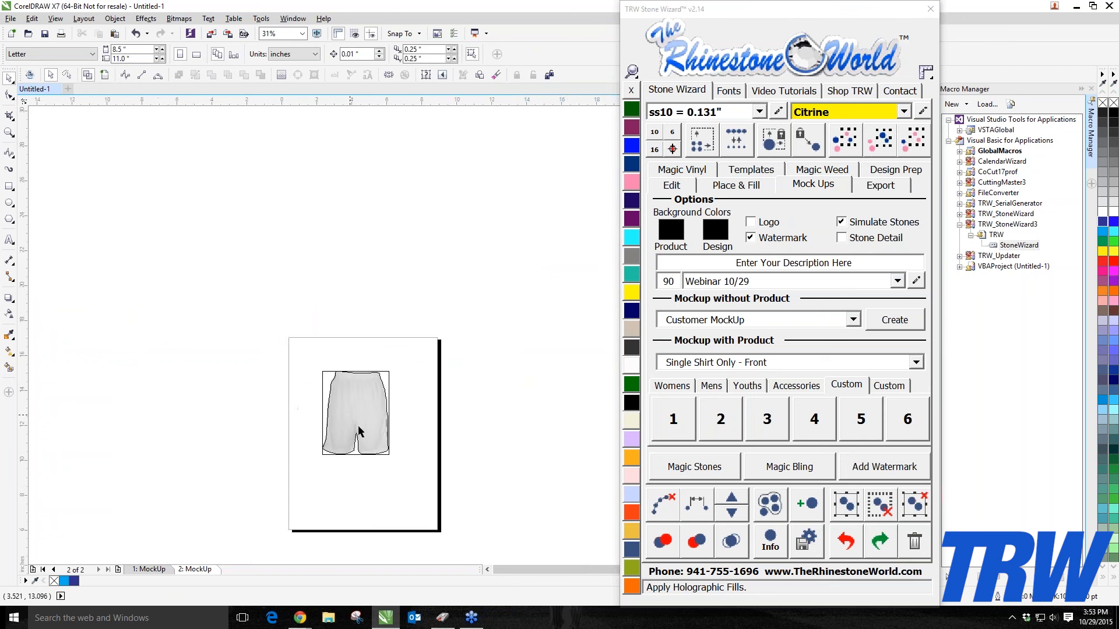
scroll(366, 449, "up", 1)
left_click(105, 75)
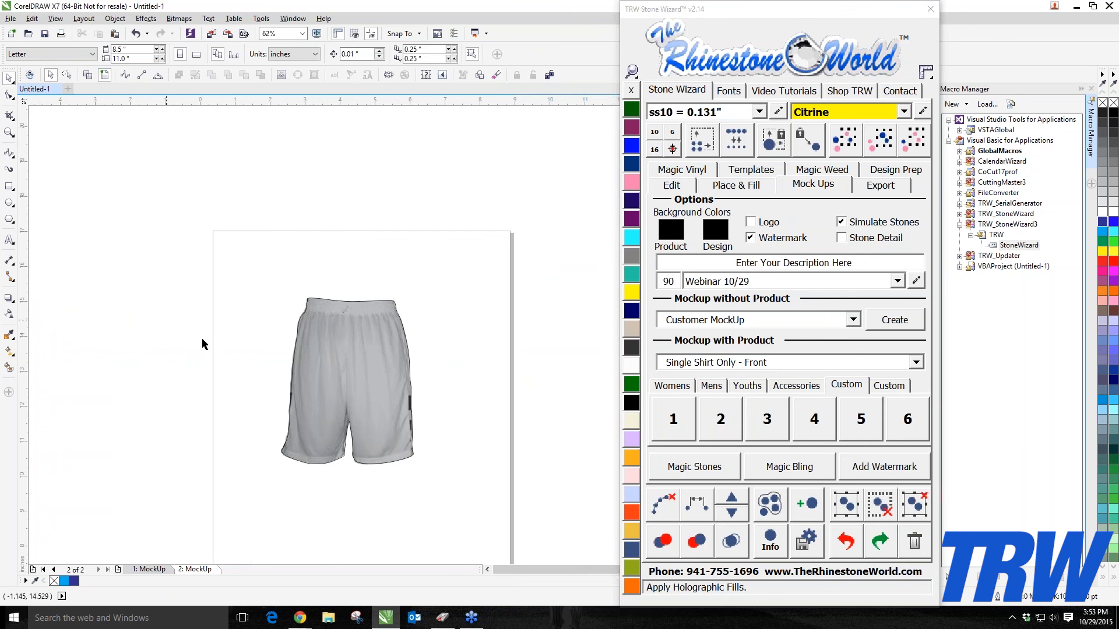
left_click_drag(337, 375, 498, 363)
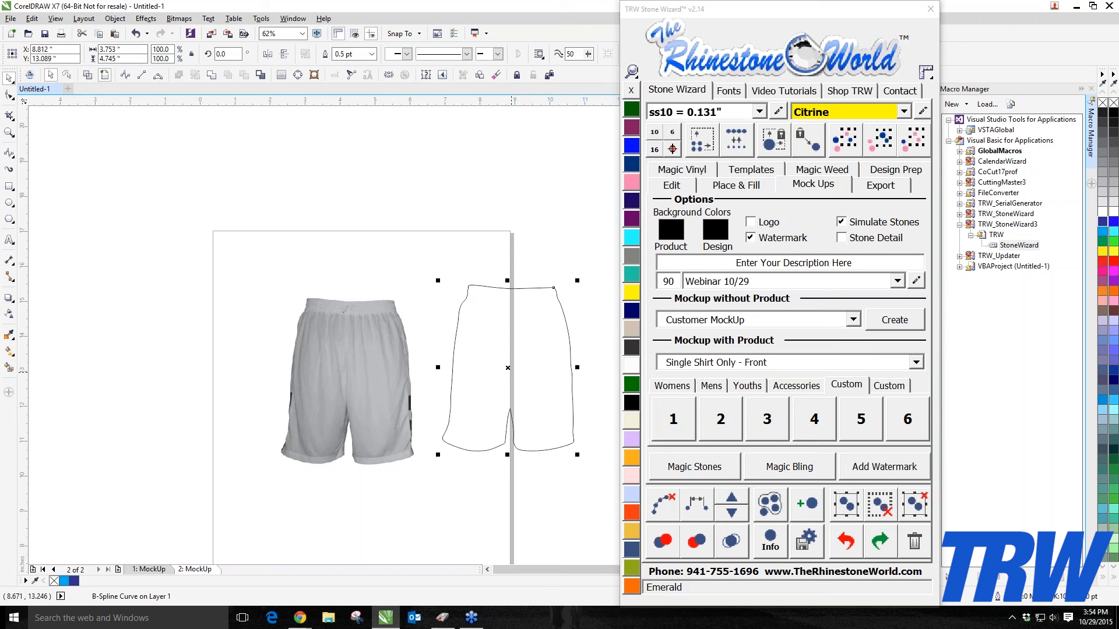
Step: Move the traced shorts outline back on top of the shorts image
left_click_drag(537, 383, 413, 410)
key("ctrl+z")
key("ctrl+shift+z")
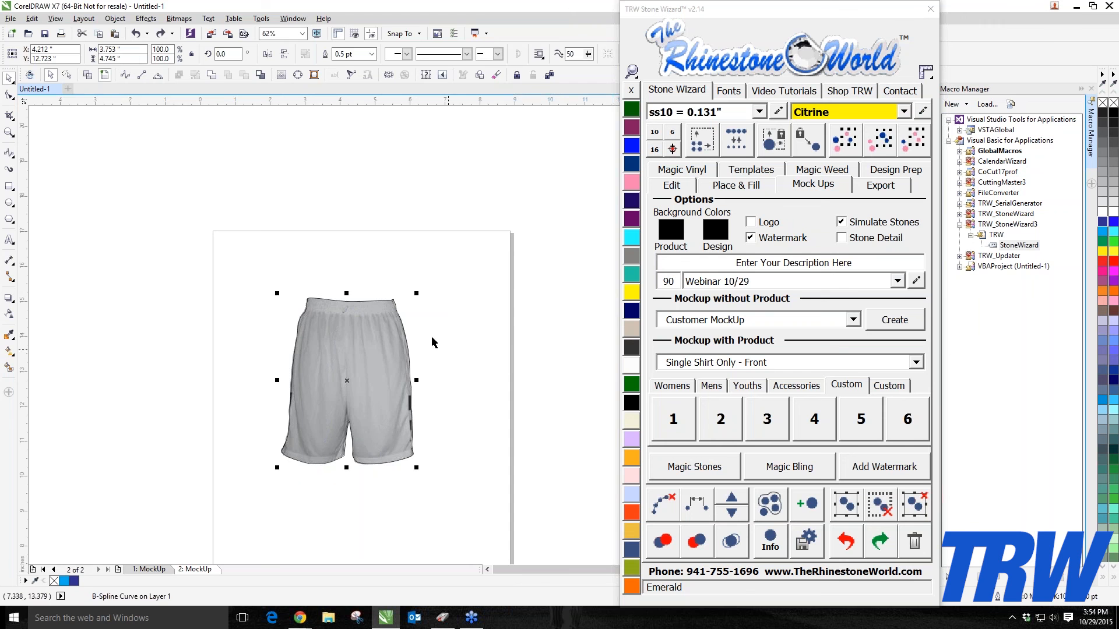
Step: Select the locked shorts image and unlock it
left_click(494, 293)
right_click(410, 313)
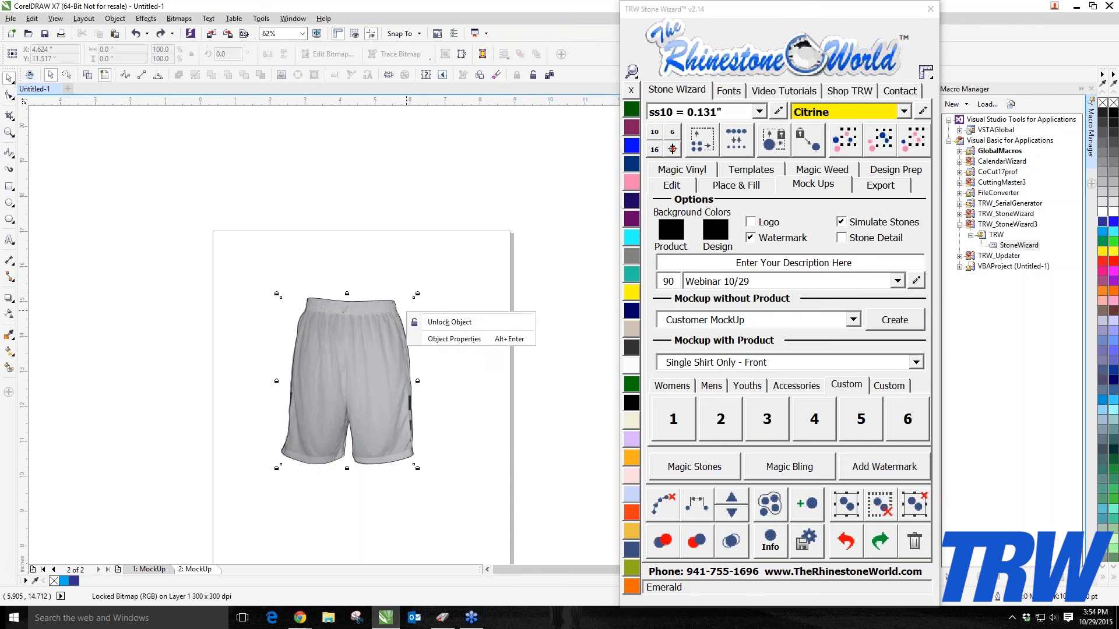
left_click(443, 322)
Step: Try moving the shorts image away from the outline to compare them, and undo the move
left_click_drag(419, 313, 460, 221)
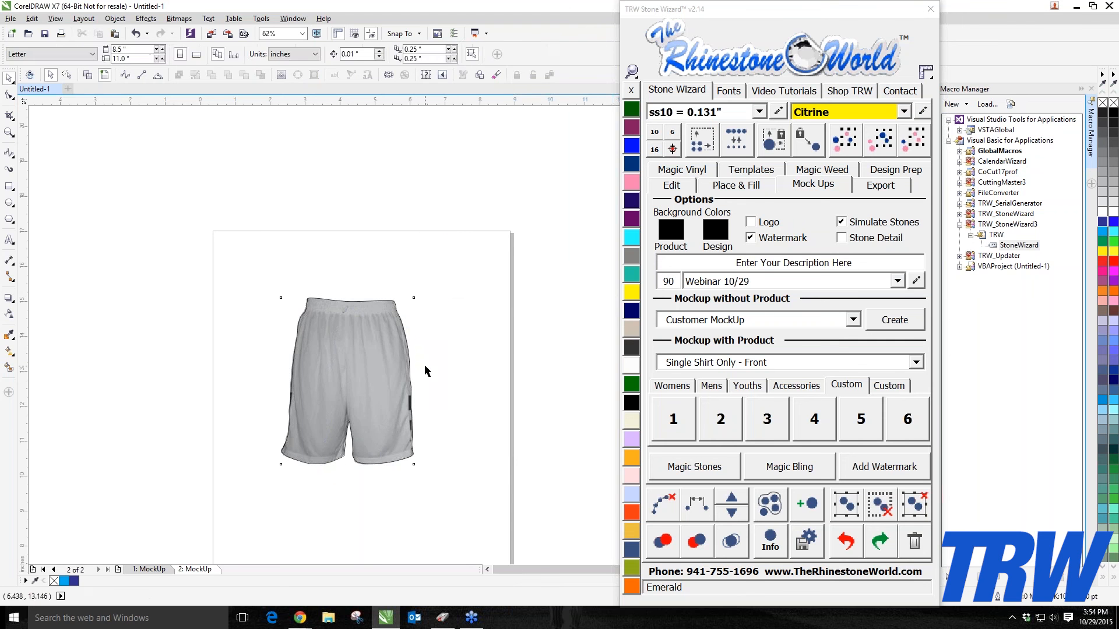
left_click_drag(406, 314, 549, 295)
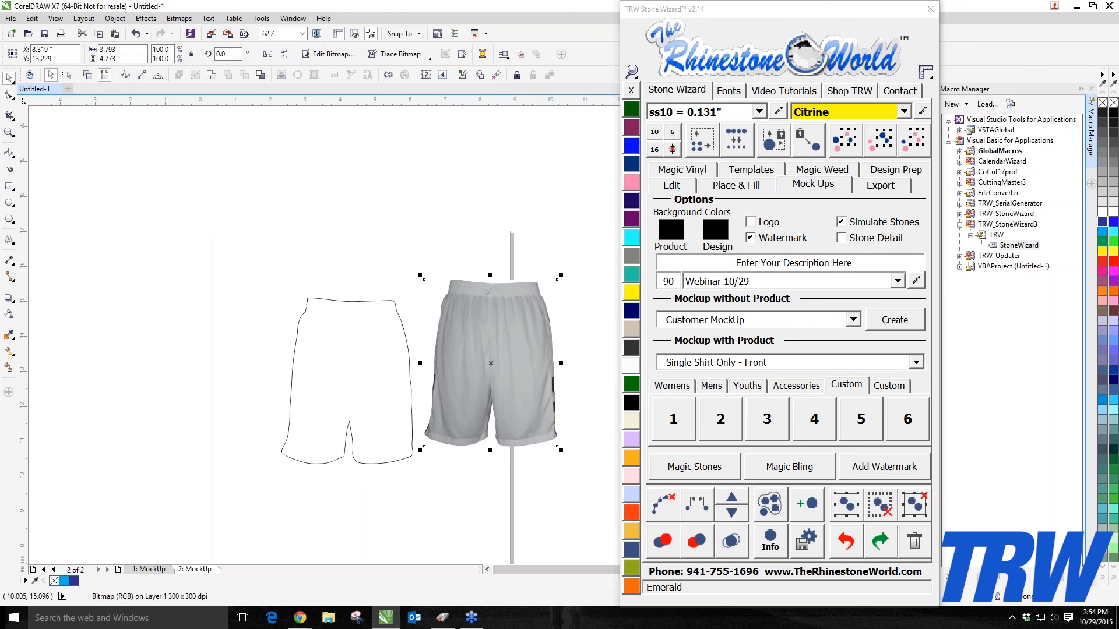
key("ctrl+z")
Step: Try selecting and moving the outline and image together at a lower zoom, and undo the move
left_click(464, 314)
left_click_drag(173, 222, 557, 539)
scroll(342, 403, "down", 1)
mouse_move(352, 399)
left_mouse_down()
mouse_move(379, 336)
mouse_move(361, 380)
left_mouse_up()
left_click(454, 349)
left_click_drag(379, 339, 372, 437)
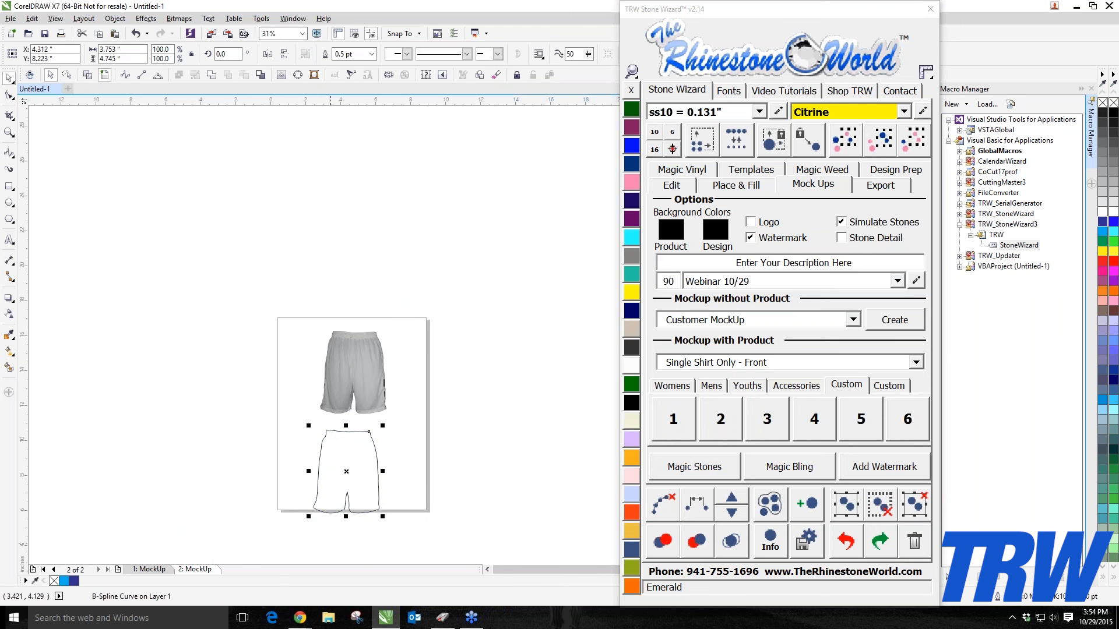
key("ctrl+z")
left_click(330, 431)
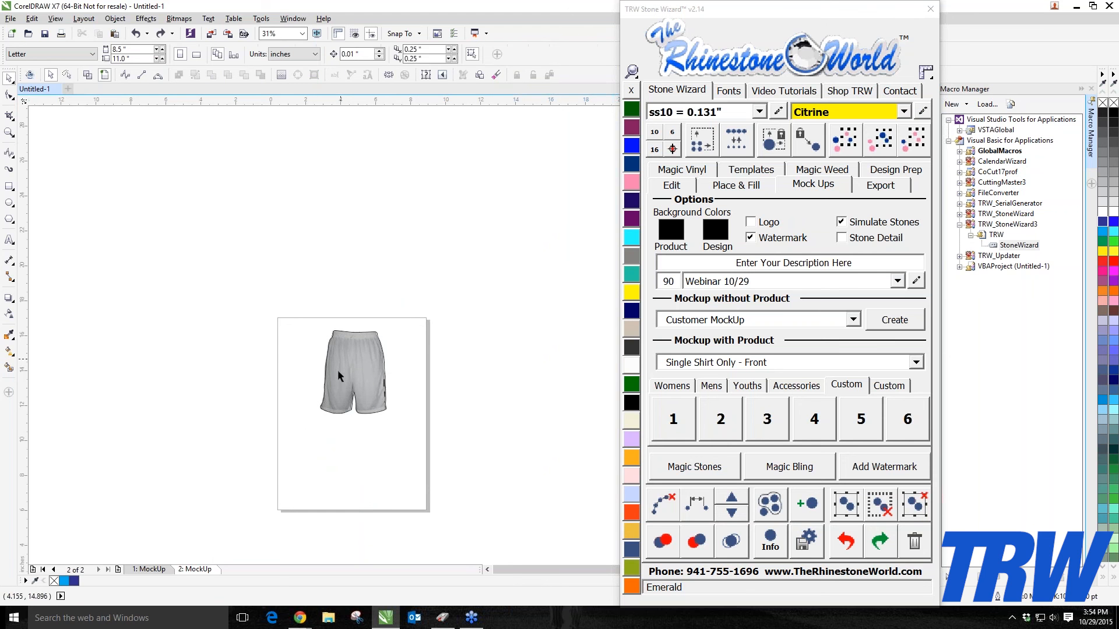
Step: Select both the outline and the shorts image and Intersect them to clip the image to the outline shape
scroll(355, 362, "up", 1)
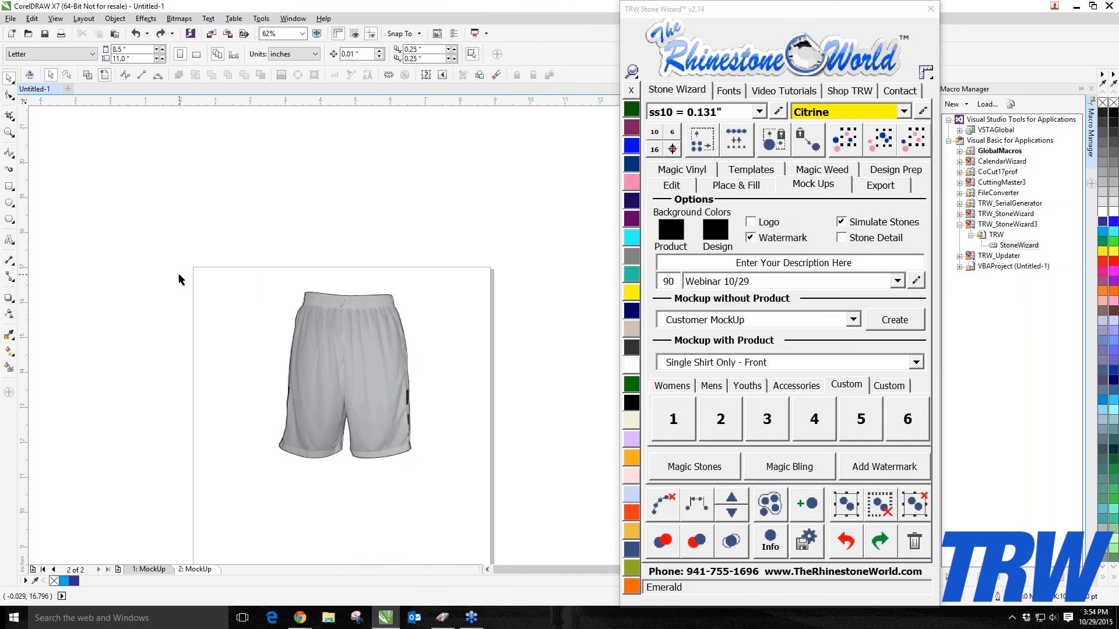
left_click_drag(115, 248, 574, 530)
mouse_move(356, 388)
left_mouse_down()
mouse_move(289, 403)
mouse_move(370, 389)
left_mouse_up()
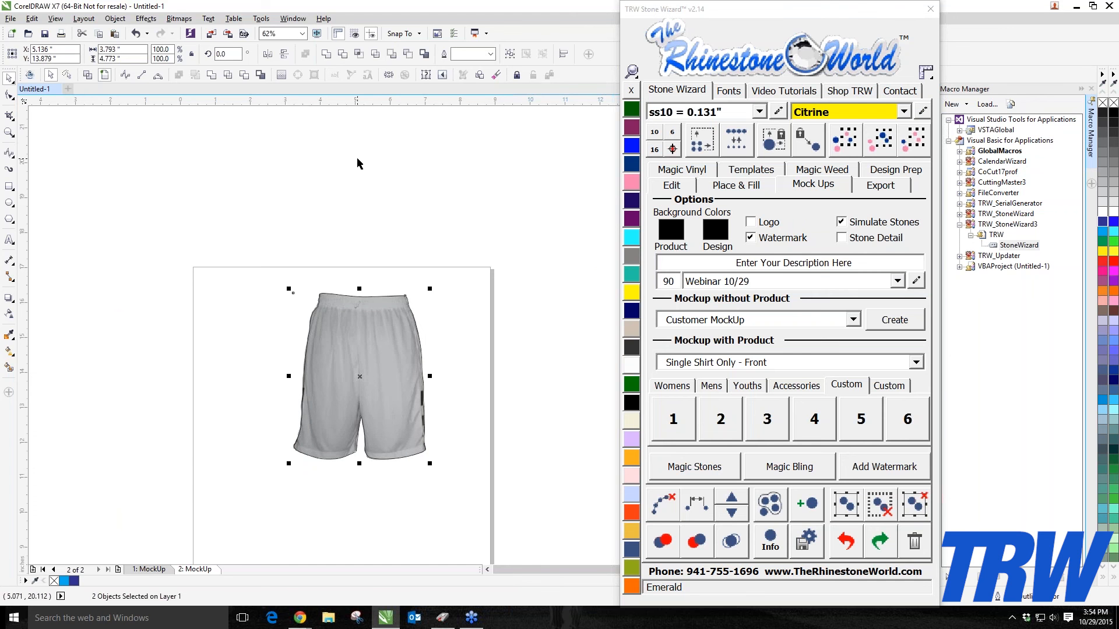
left_click(359, 54)
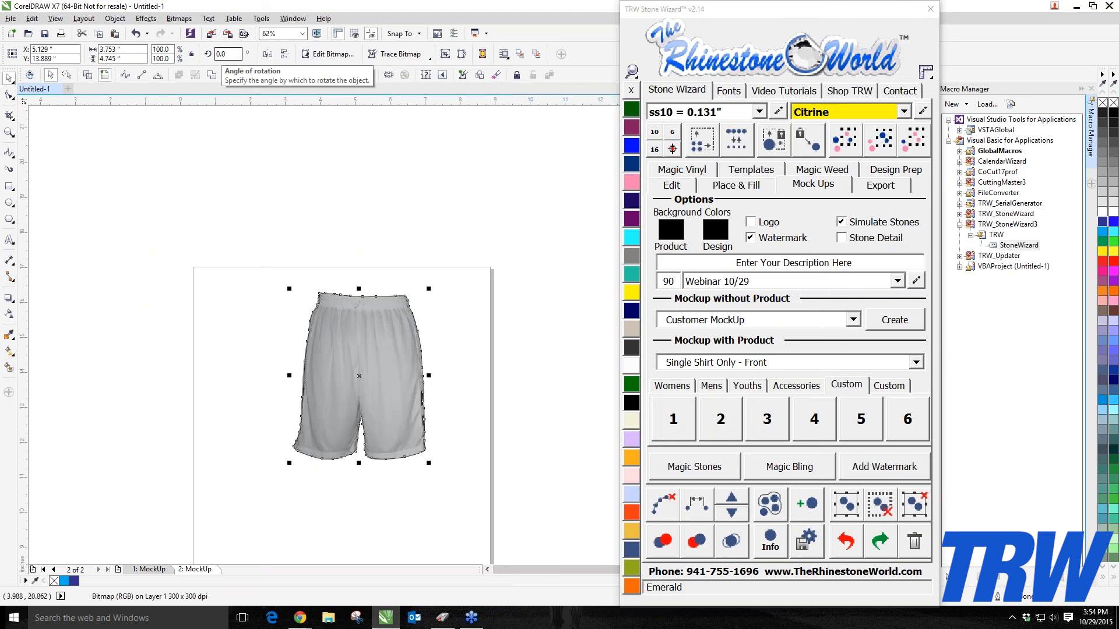
Step: Move the outline and the clipped shorts image apart from the original image
left_click(190, 285)
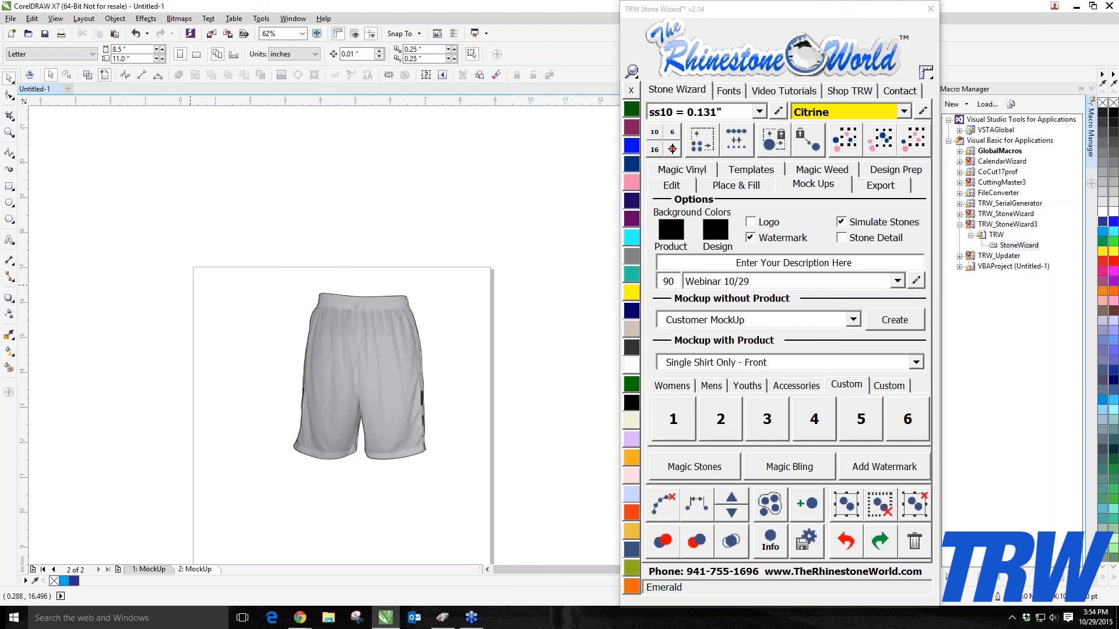
left_click_drag(365, 391, 138, 208)
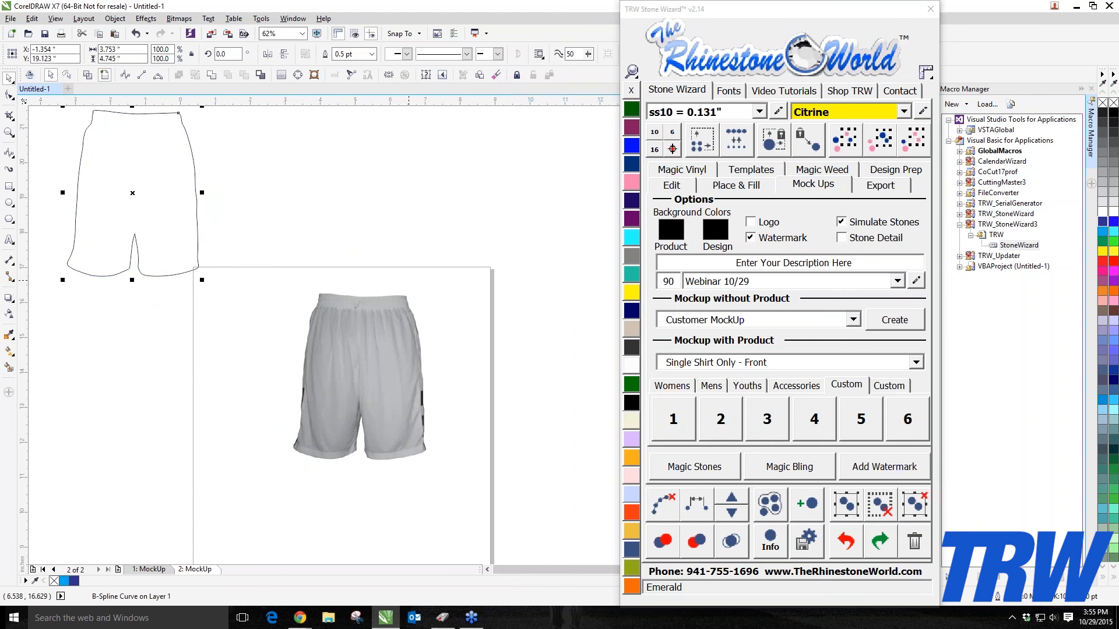
left_click_drag(378, 356, 200, 375)
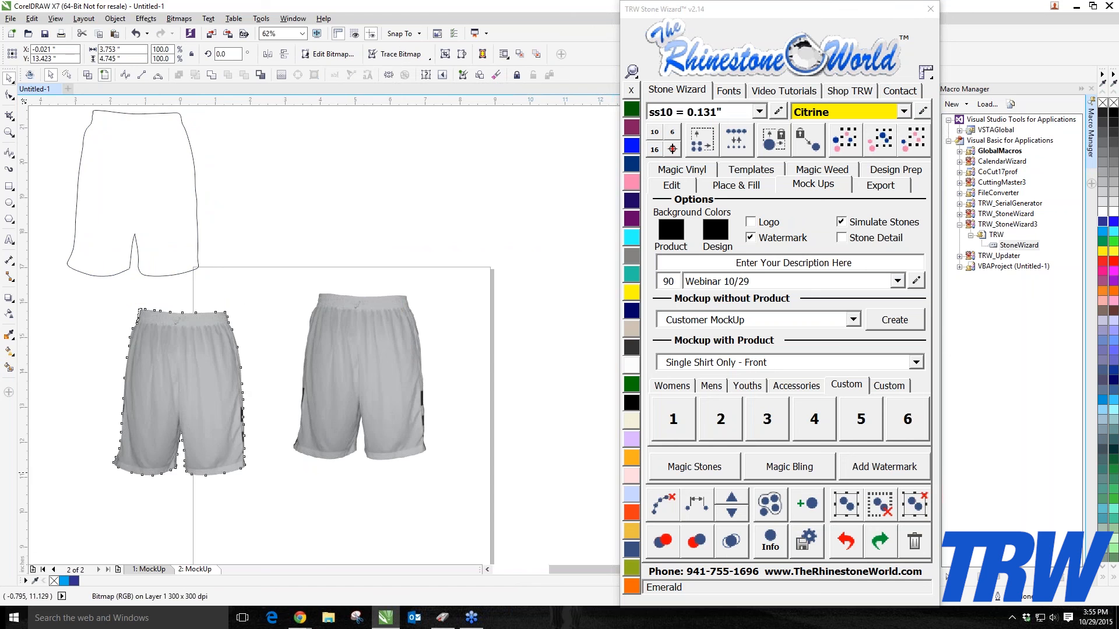
Step: Delete the original unclipped shorts image
scroll(153, 474, "up", 1)
scroll(153, 474, "down", 2)
left_click_drag(245, 429, 245, 440)
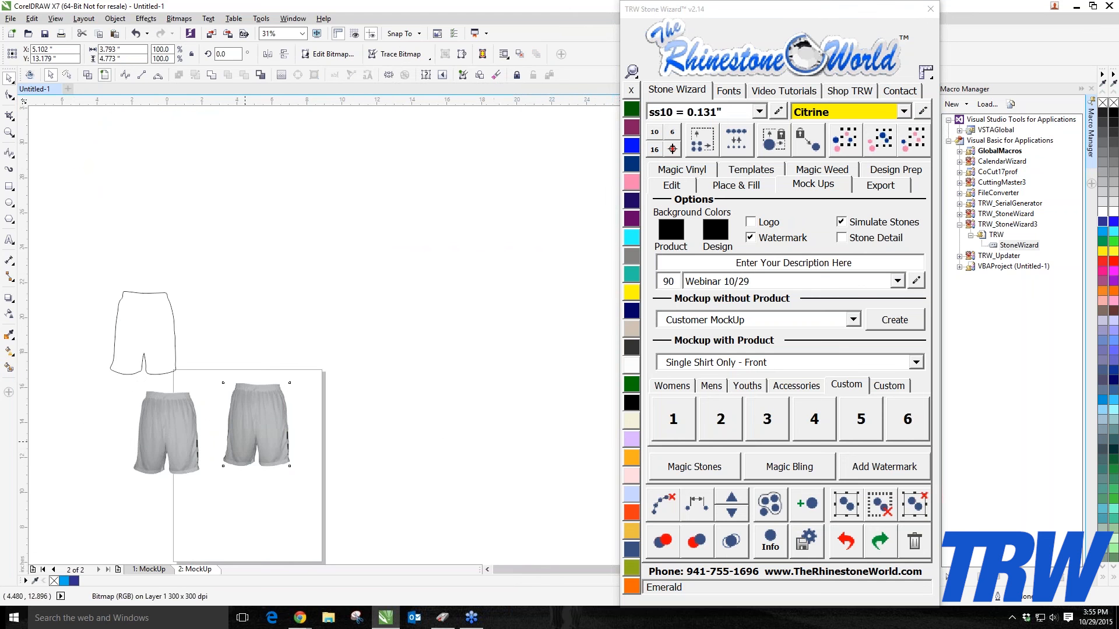
scroll(159, 450, "up", 1)
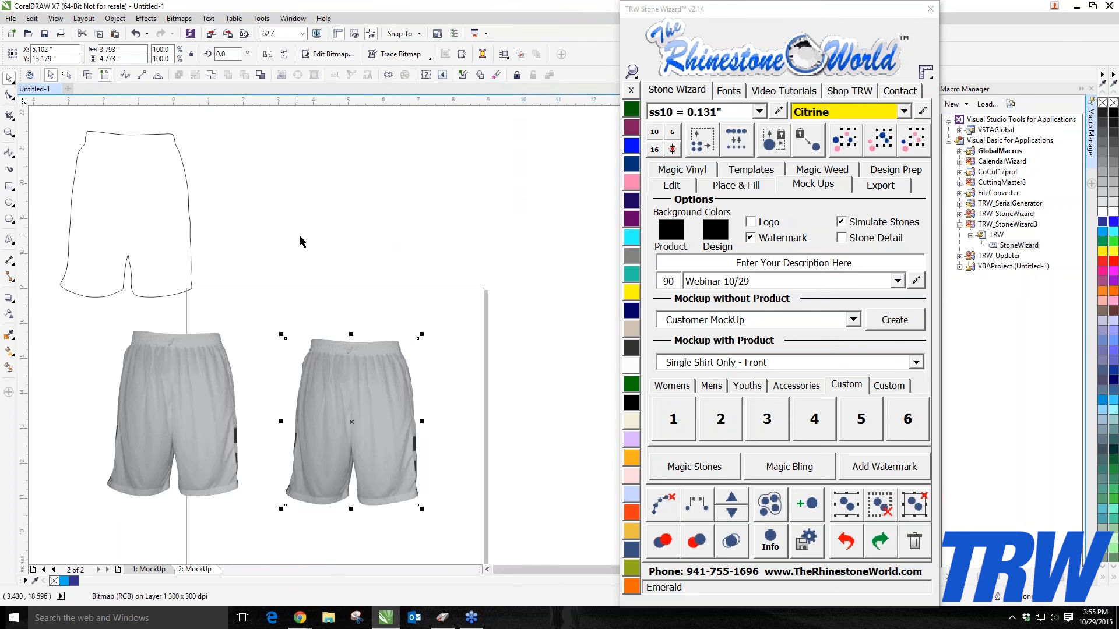
left_click(347, 378)
key("Delete")
Step: Move the clipped shorts onto the page and scale it down to about 74.4%
left_click_drag(176, 363, 364, 352)
left_click_drag(430, 313, 394, 359)
scroll(356, 432, "up", 1)
left_click_drag(356, 432, 340, 365)
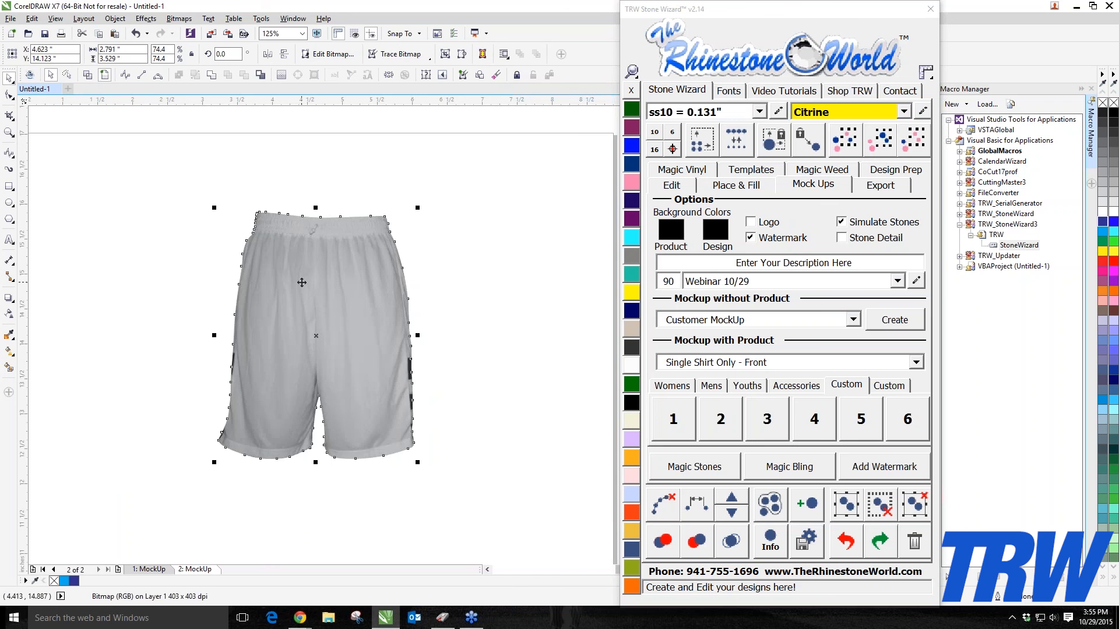
Step: Set the Stone Wizard stone colour to Cobalt
left_click(631, 292)
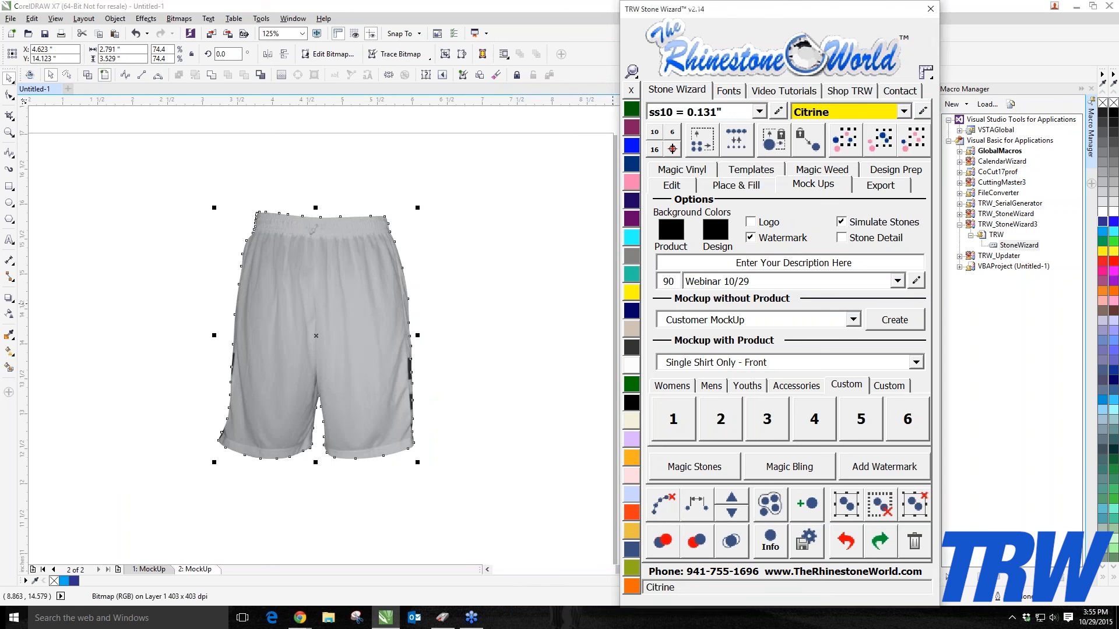
mouse_move(378, 321)
left_mouse_down()
mouse_move(303, 377)
mouse_move(448, 313)
mouse_move(397, 289)
mouse_move(369, 302)
left_mouse_up()
left_click(632, 311)
Step: Move the clipped shorts toward the top-left corner of the page
scroll(396, 290, "down", 2)
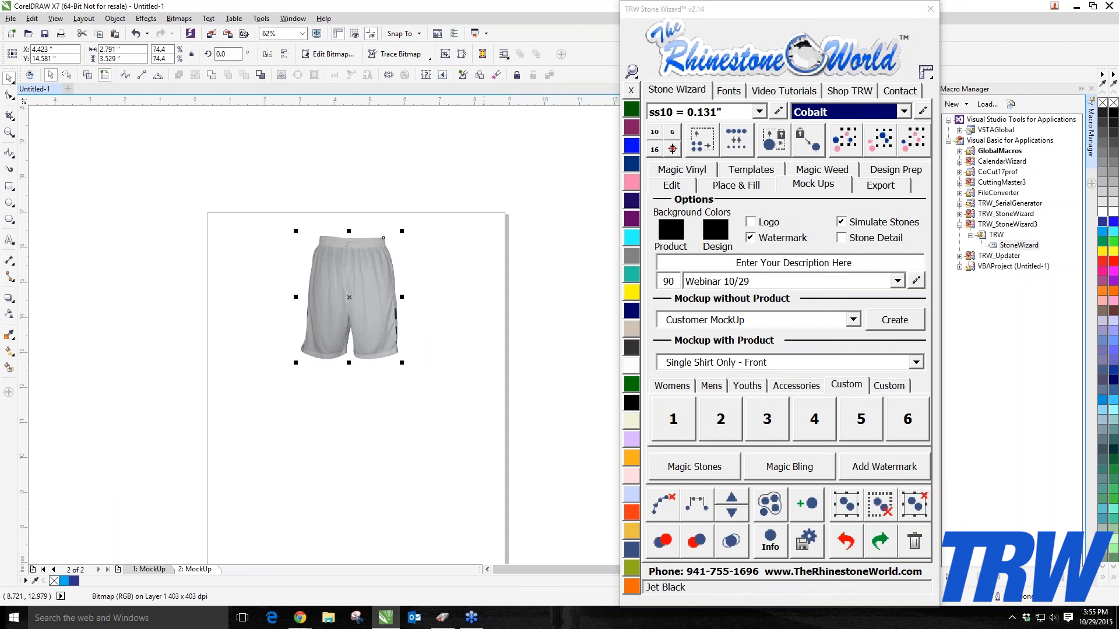
left_click(481, 354)
left_click_drag(389, 311, 365, 307)
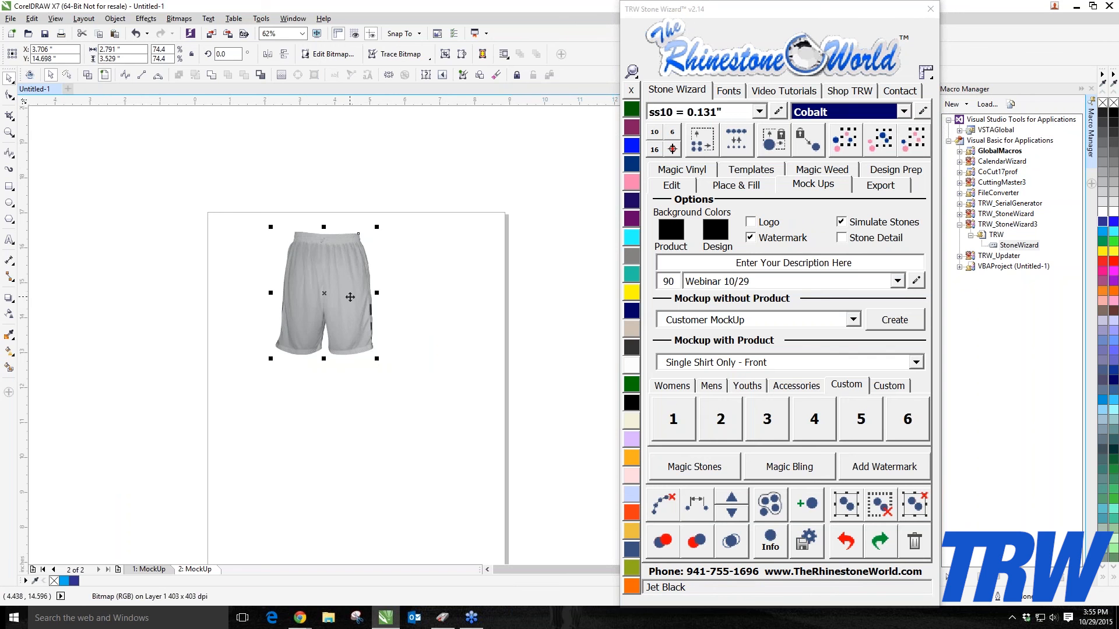
left_click_drag(328, 258, 297, 258)
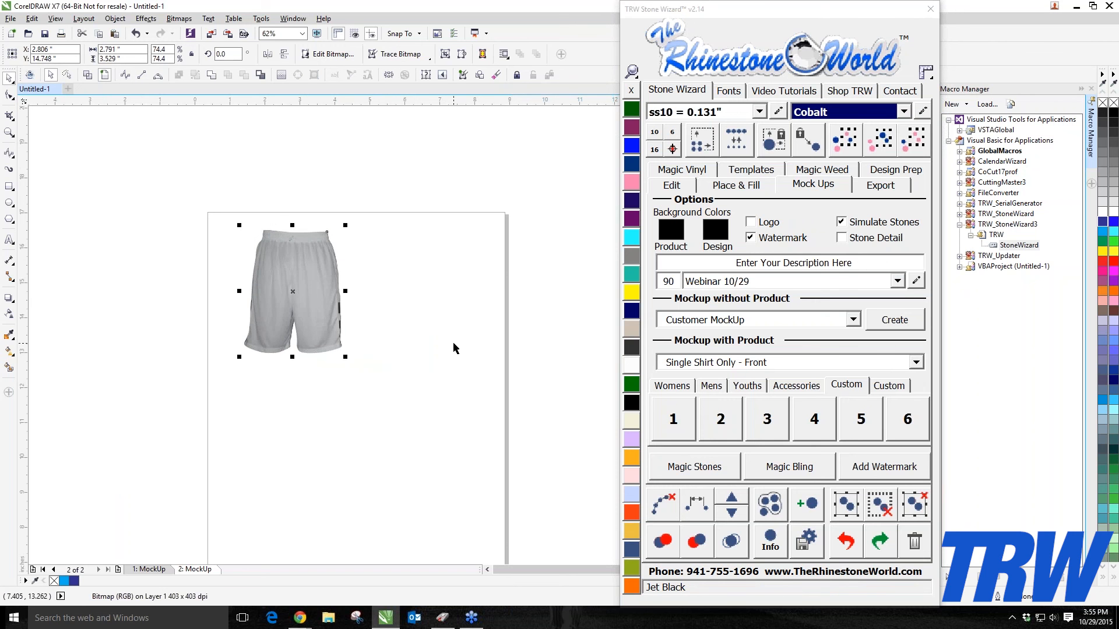
Step: Create the Custom slot 1 thumbnail from the selected shorts and cancel the size prompt for that slot
right_click(669, 418)
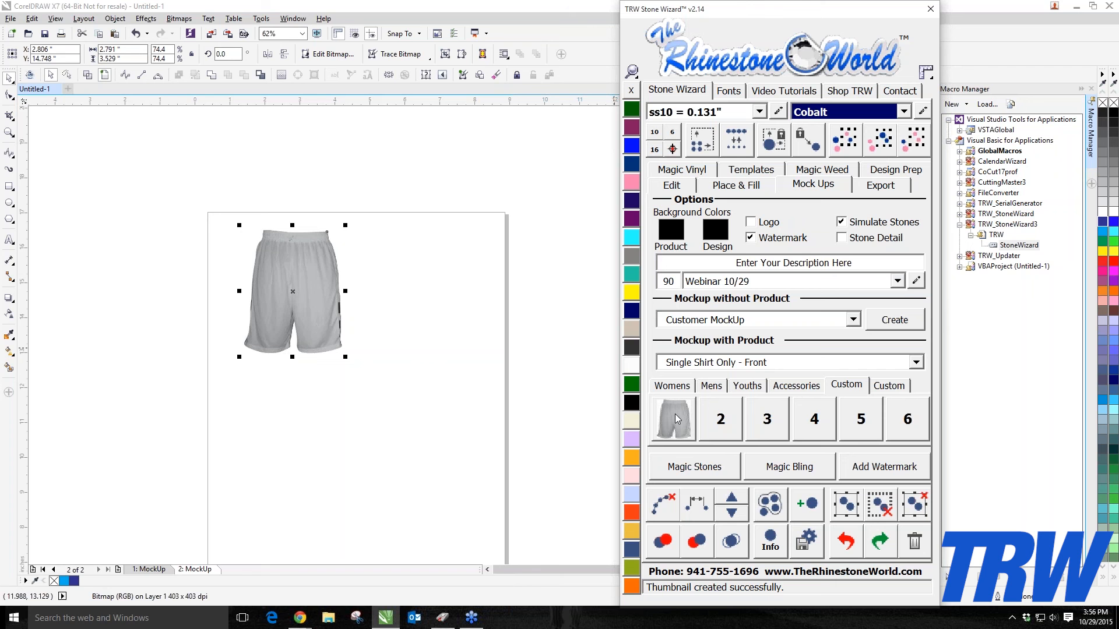
left_click(676, 418)
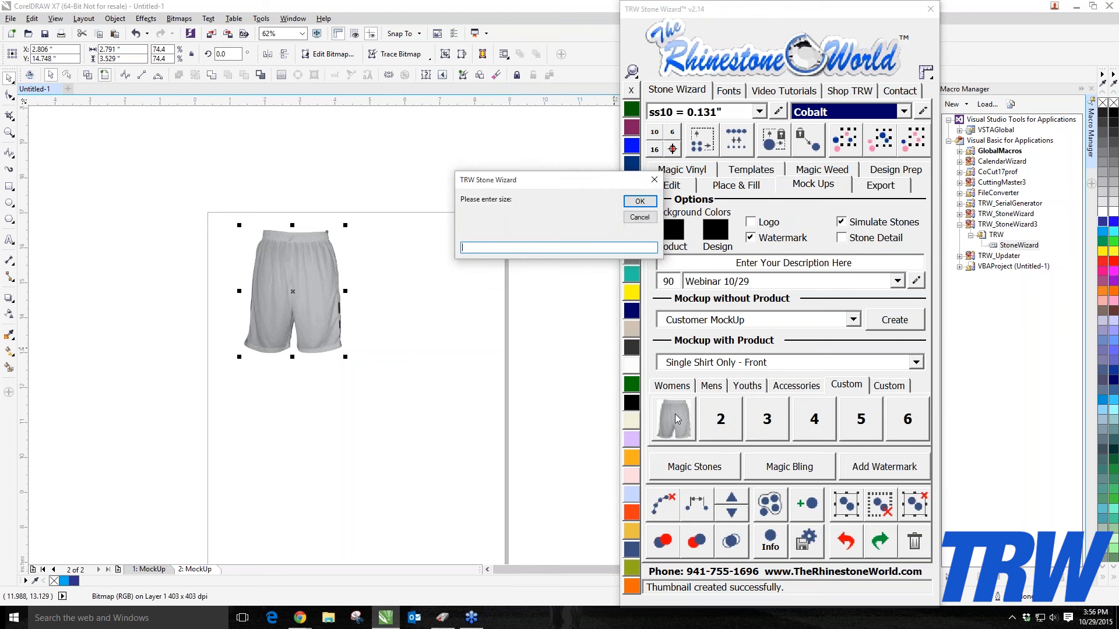
left_click(657, 179)
Step: Open the Custom slot 1 product template
left_click(677, 412)
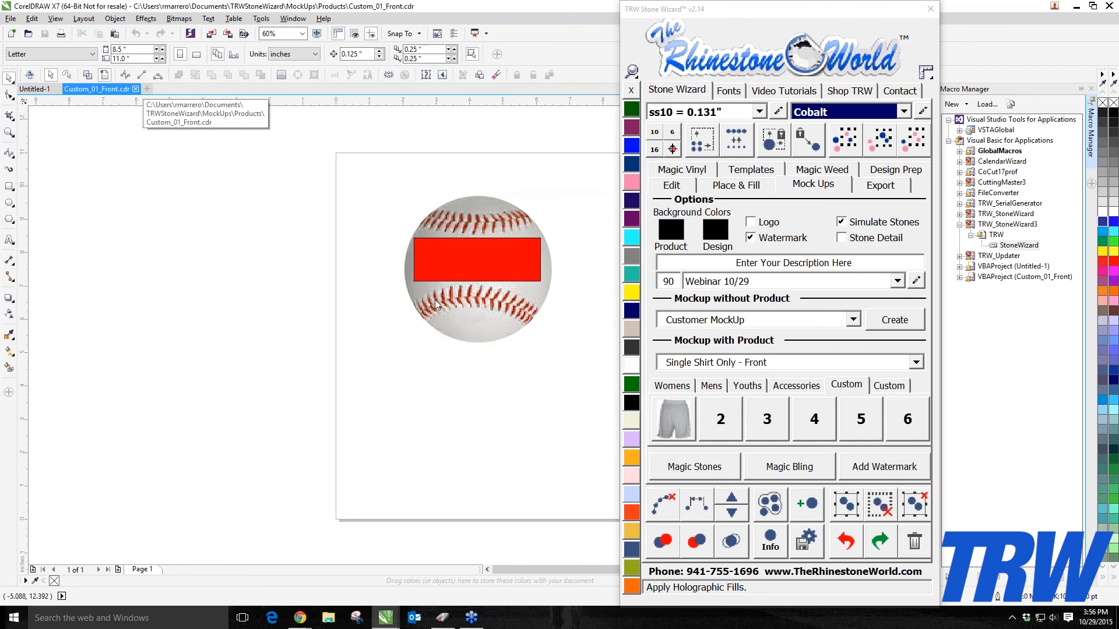
scroll(312, 201, "up", 1)
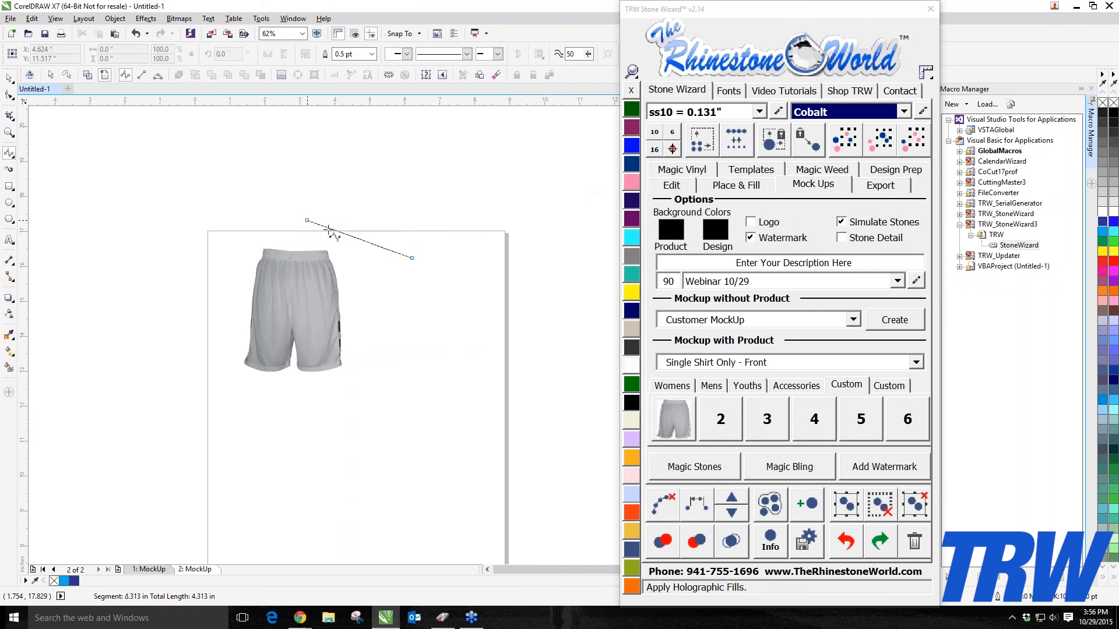
Step: Delete the stray line segment on the shorts page and return to the Pick tool
double_click(357, 239)
key("Delete")
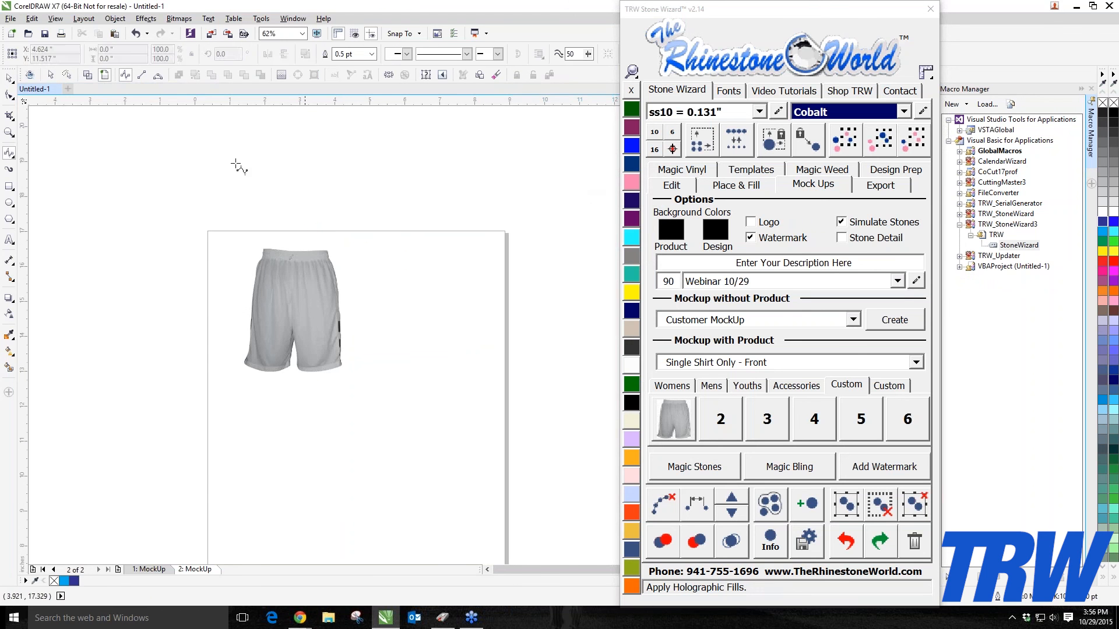
left_click(9, 77)
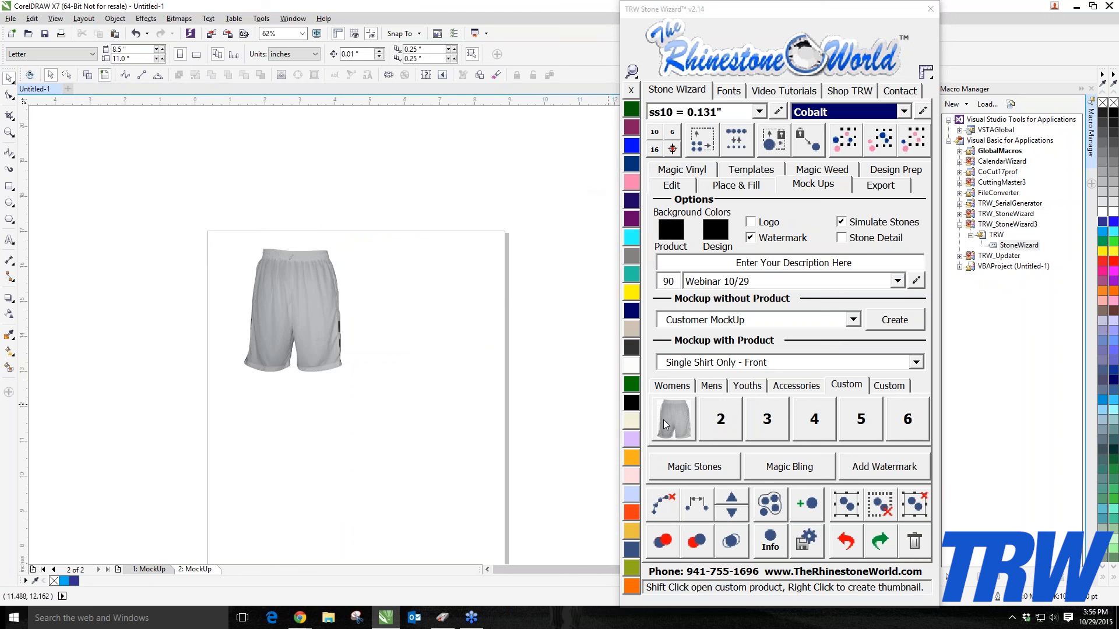
Step: Open the Custom slot 1 front and back templates and close the Custom_01_Back file
left_click(673, 418)
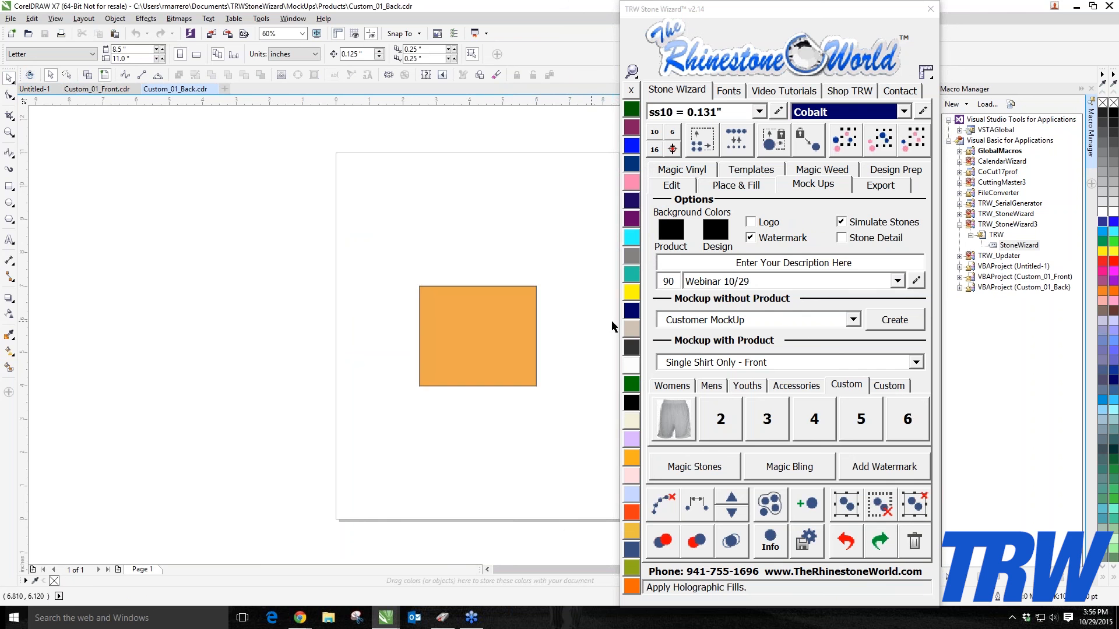
scroll(294, 292, "up", 2)
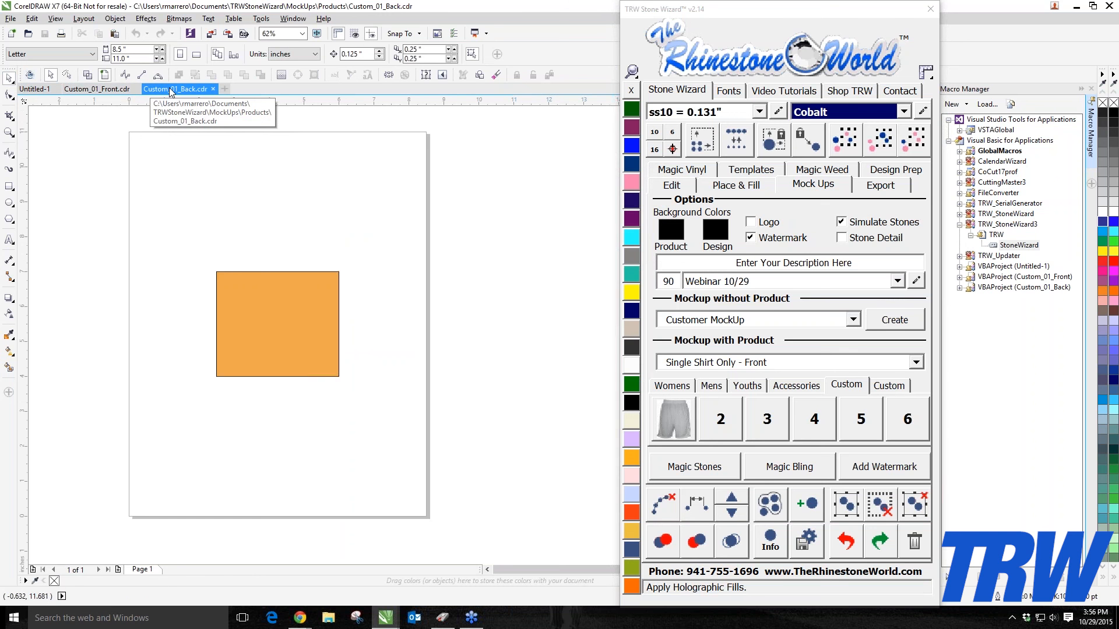
left_click(213, 89)
scroll(329, 226, "down", 1)
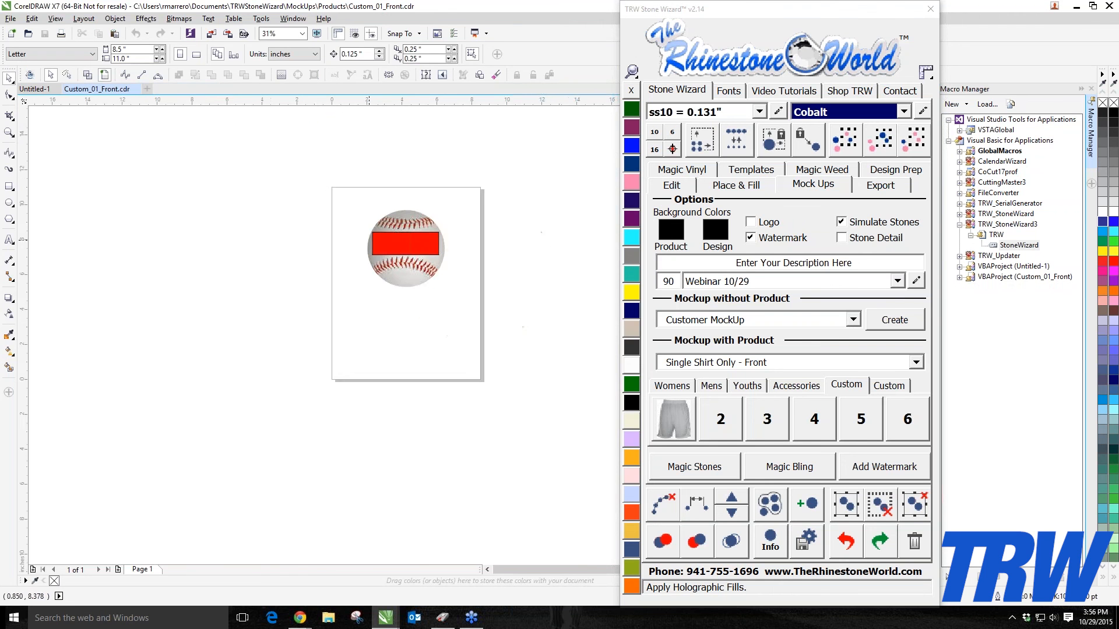
Step: Delete the baseball image from the Custom_01_Front template
scroll(402, 251, "up", 2)
left_click(403, 272)
key("Delete")
Step: Stretch the red design rectangle taller to about 2.73 inches high
scroll(396, 271, "down", 2)
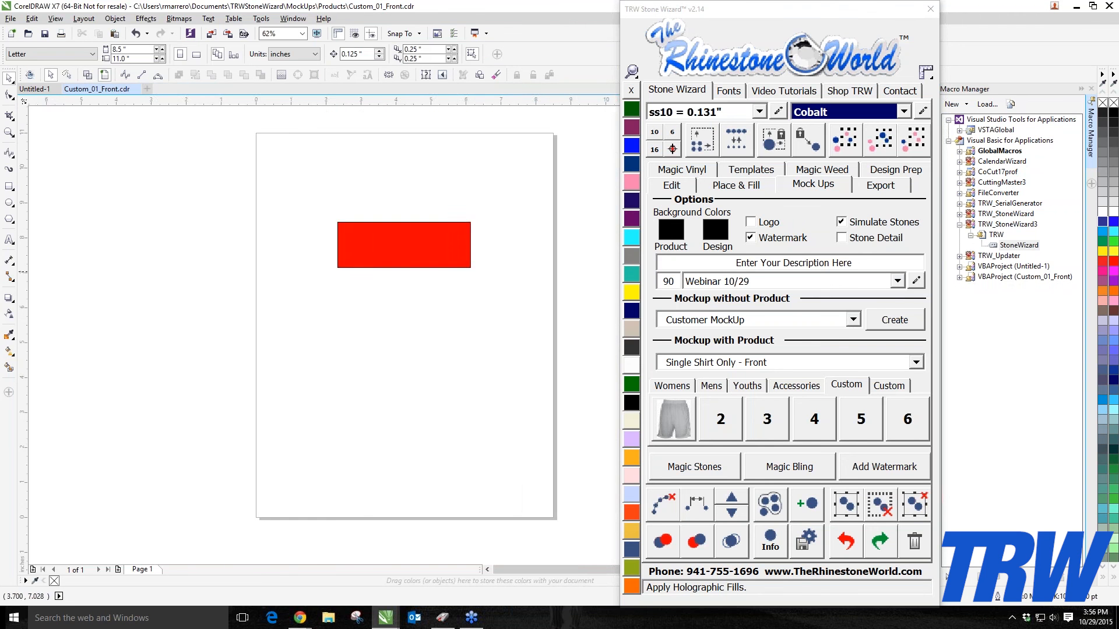
scroll(415, 260, "up", 1)
left_click(362, 264)
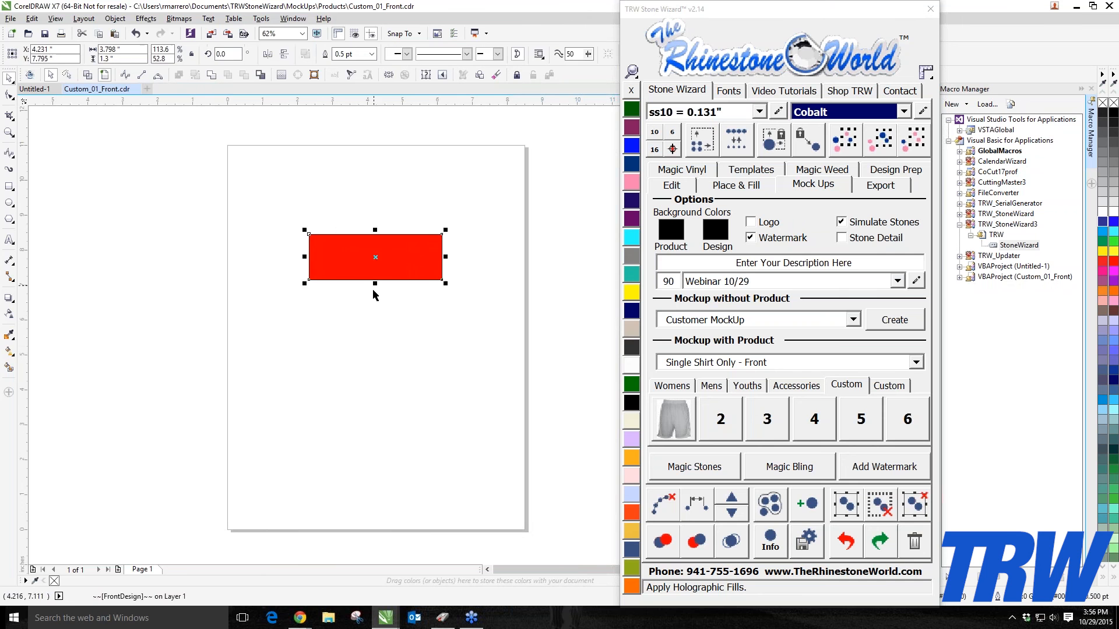
left_click_drag(376, 288, 377, 336)
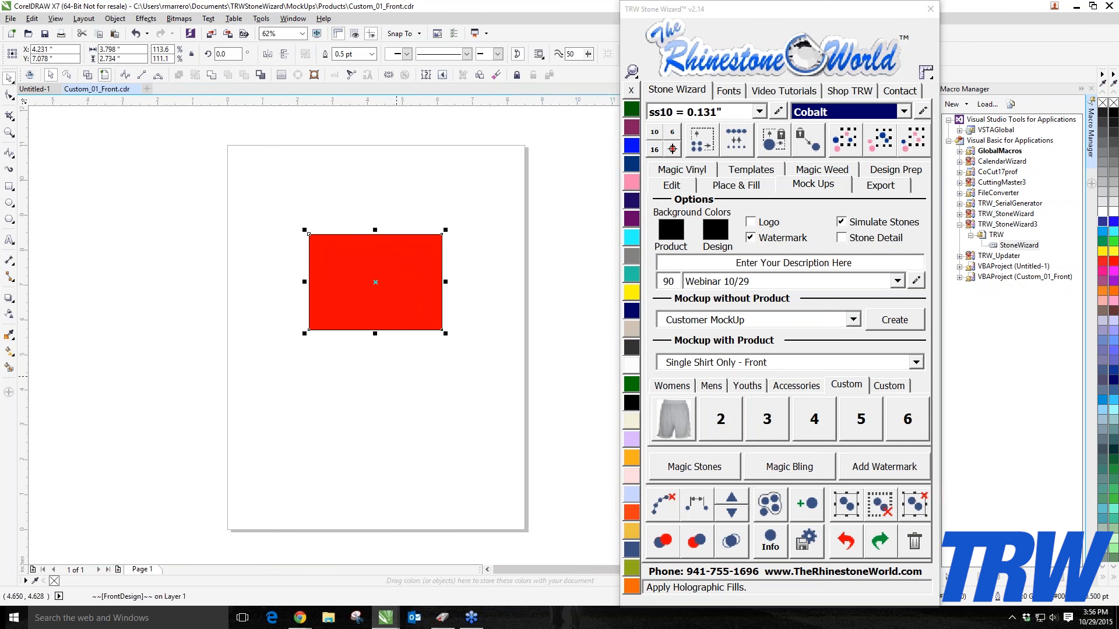
left_click(405, 185)
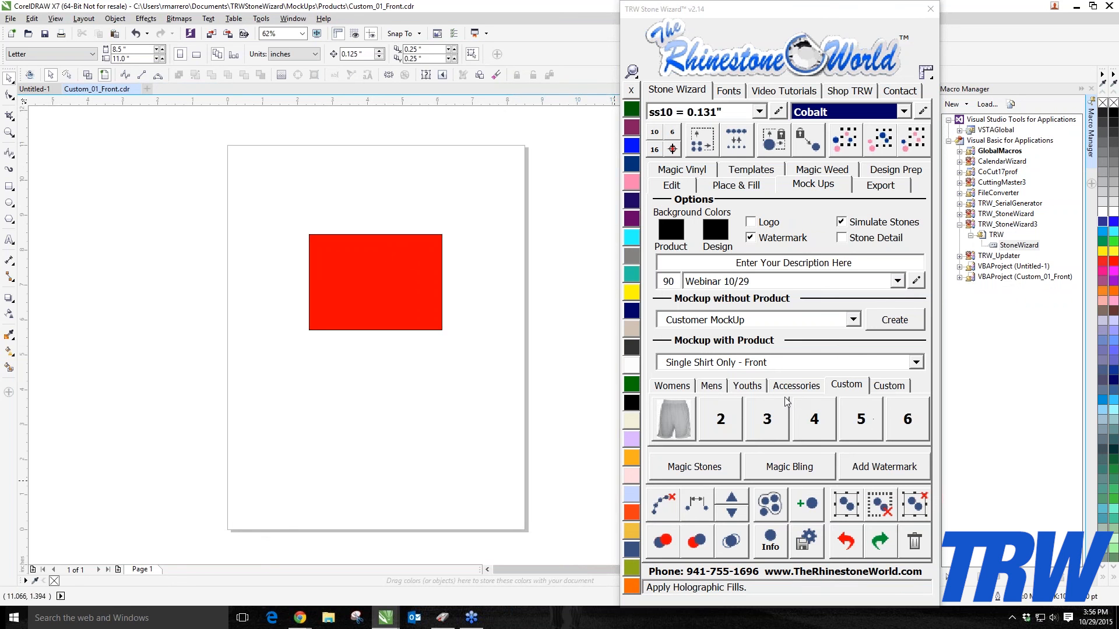
Step: Switch between the shorts document and the Custom_01_Front template to compare them
left_click(42, 90)
left_click(282, 315)
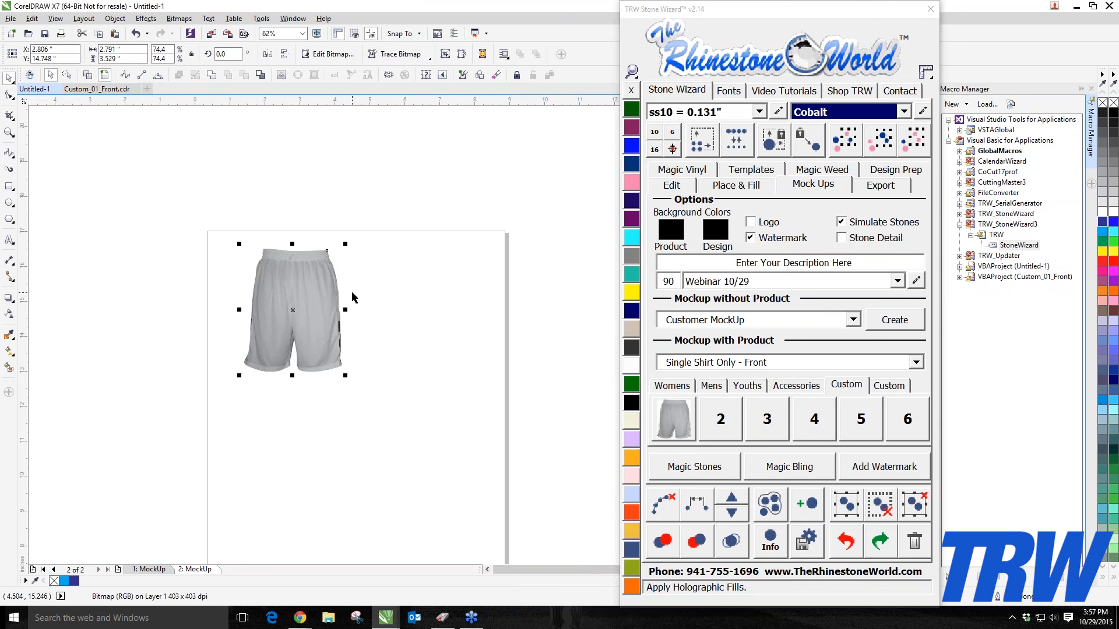
left_click(89, 91)
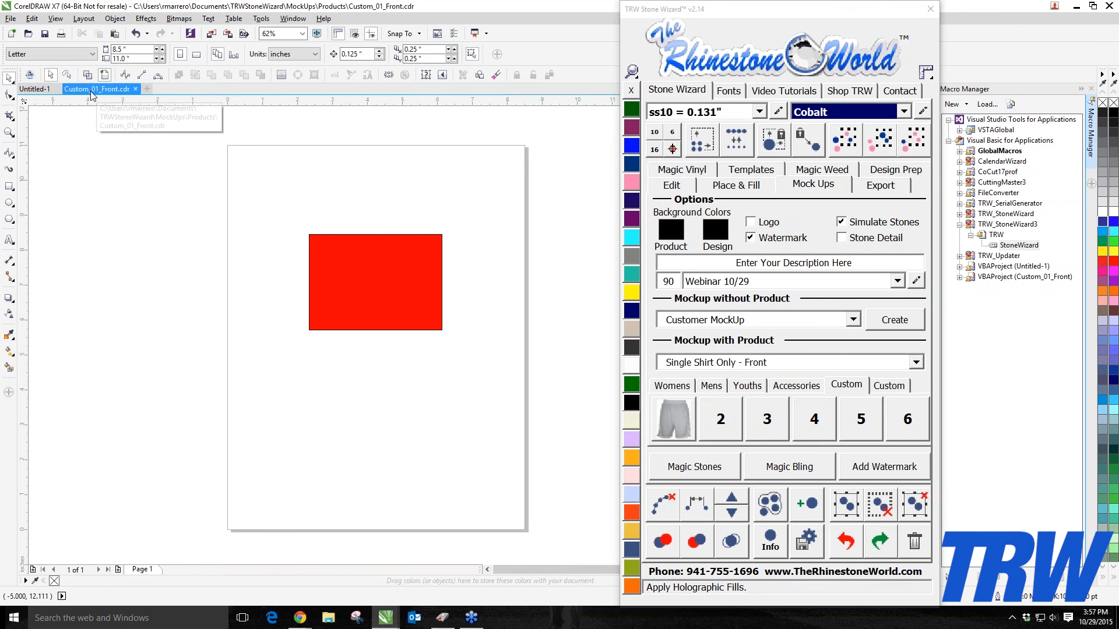
mouse_move(391, 624)
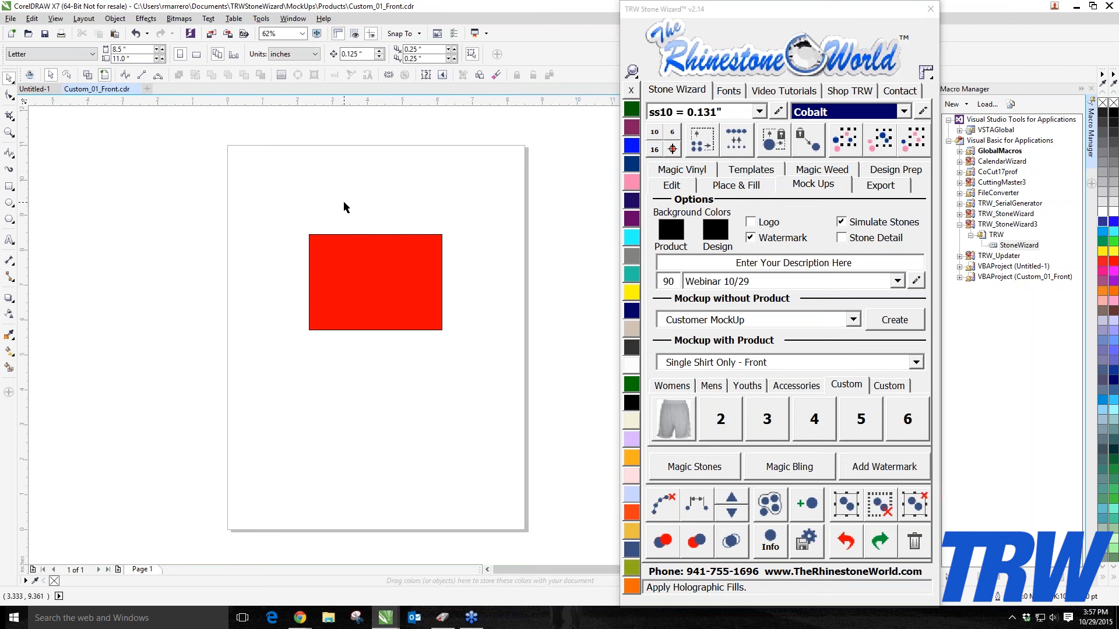
Step: Paste the shorts image into the Custom_01_Front template and enlarge it to about 5.87 × 7.42 inches
key("ctrl+v")
left_click(330, 219)
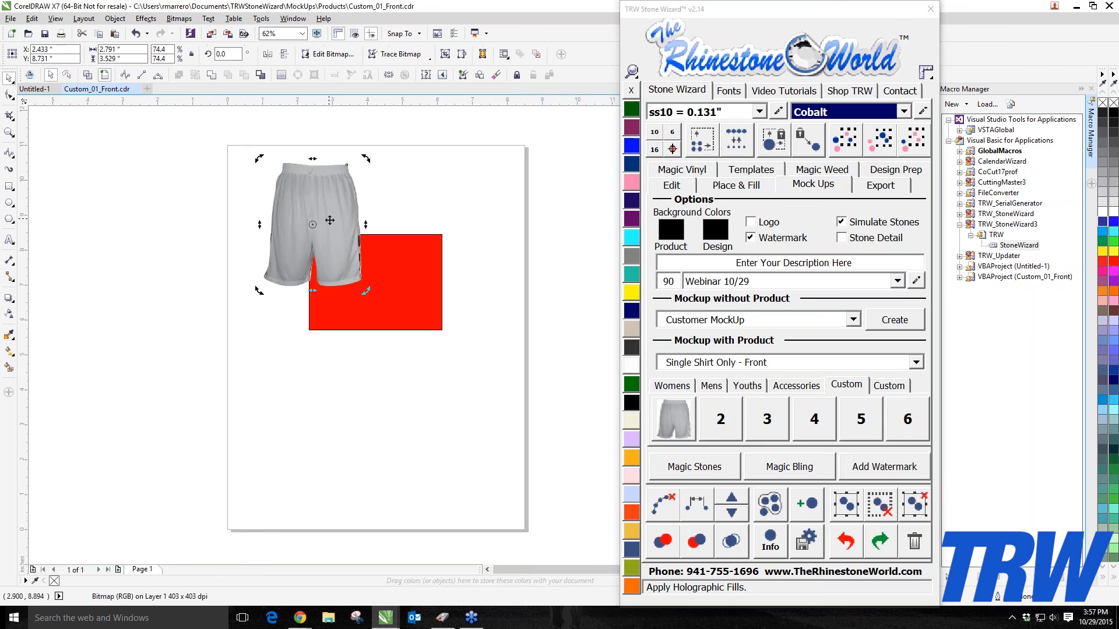
left_click(265, 284)
left_click_drag(362, 288, 464, 408)
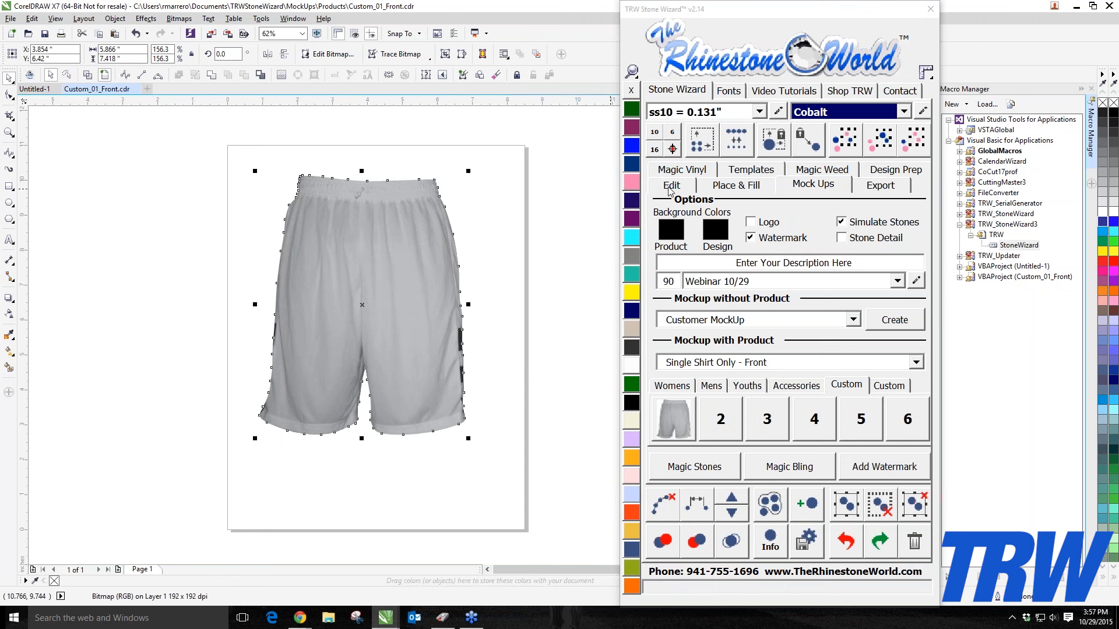
Step: Send the shorts image behind the red design rectangle with Stone Wizard's To Back
left_click(671, 185)
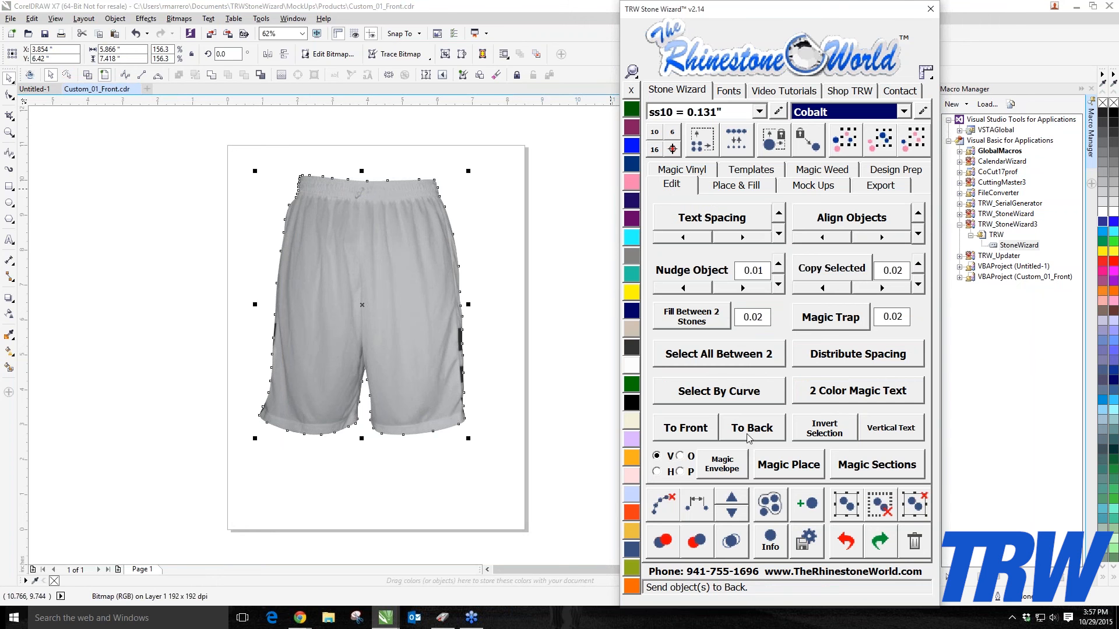
left_click(274, 232)
left_click(347, 185)
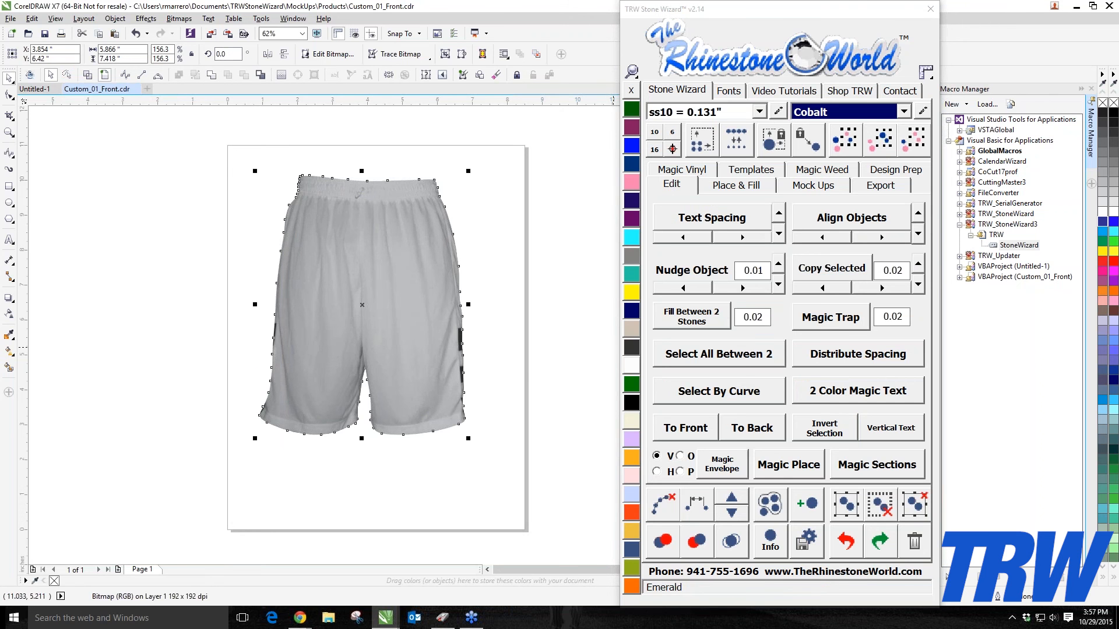
left_click(758, 432)
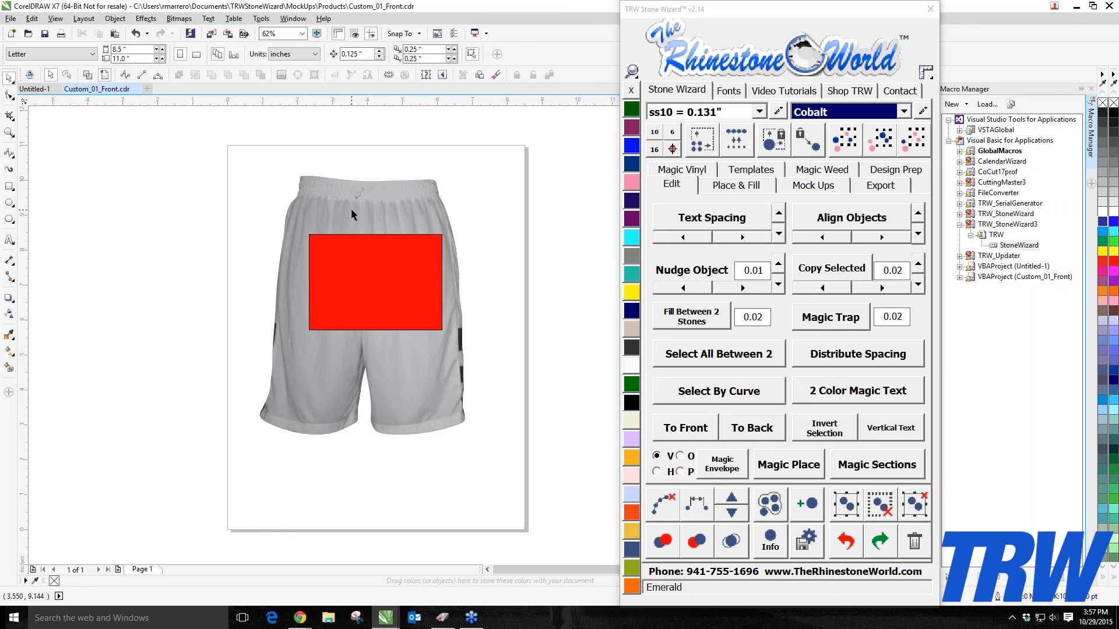
Step: Shrink the red design rectangle to about 1.47 × 1.06 inches and place it on the shorts' lower right leg
left_click(369, 266)
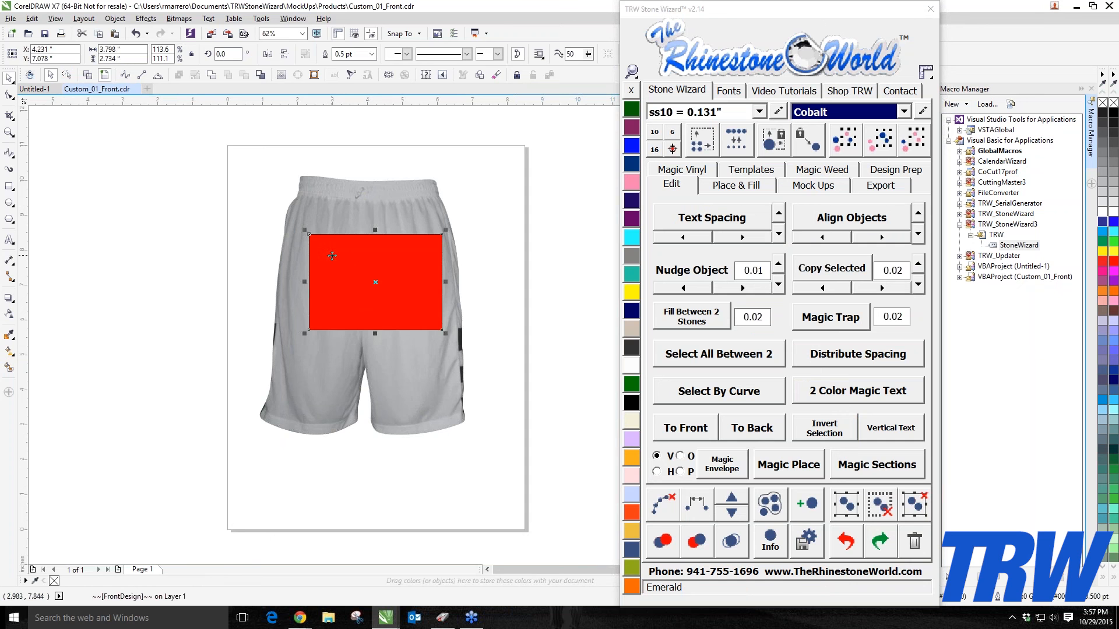
left_click_drag(304, 232, 356, 268)
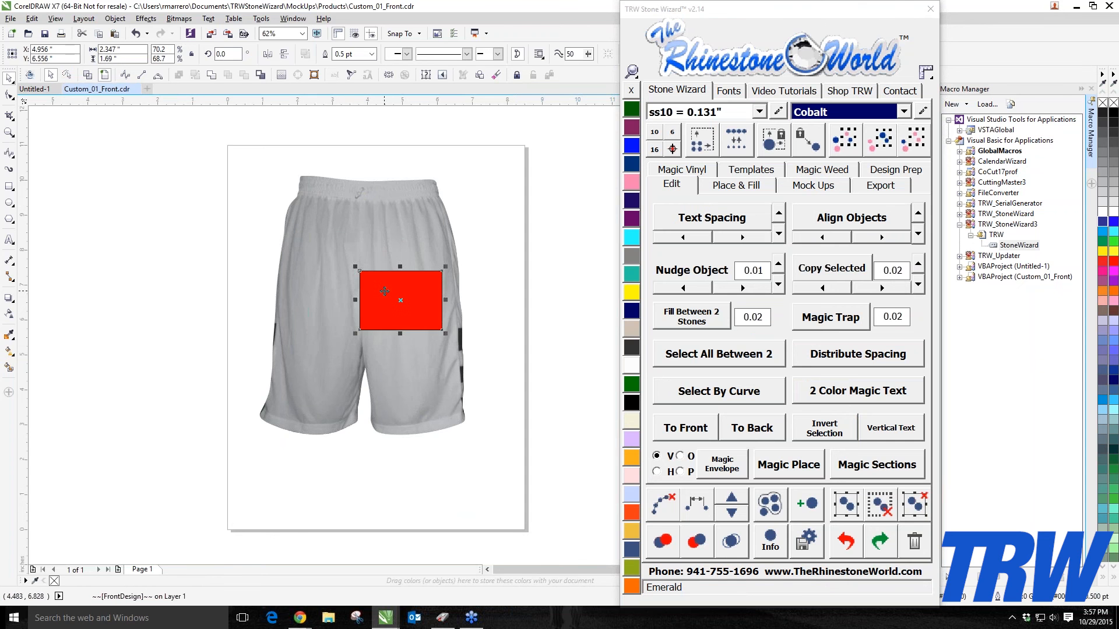
scroll(401, 315, "up", 2)
left_click_drag(401, 315, 444, 497)
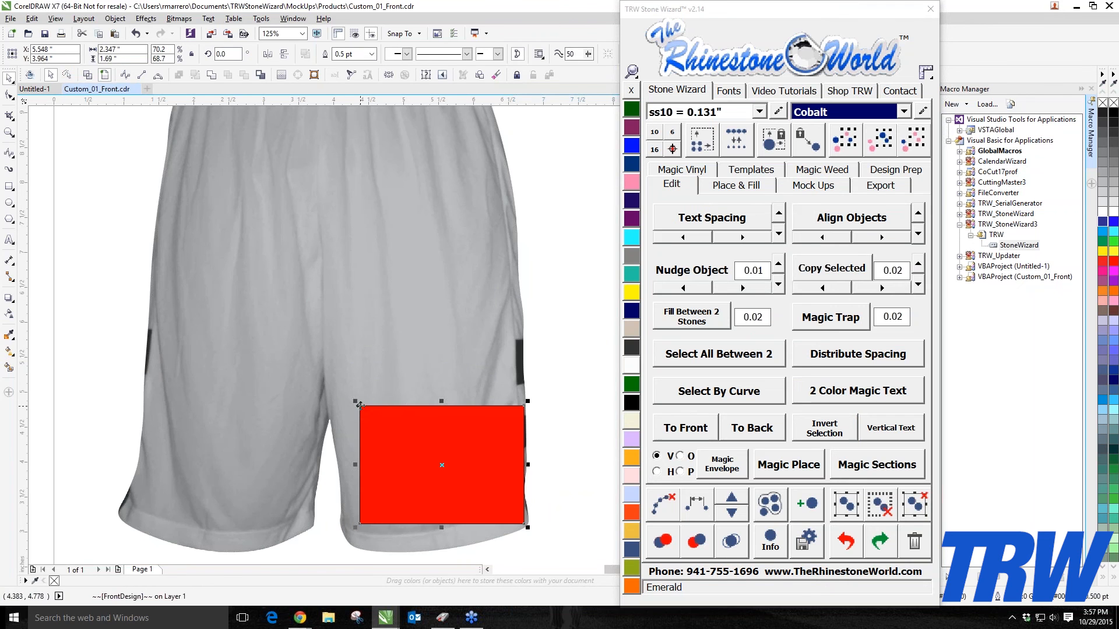
left_click_drag(355, 401, 416, 446)
left_click_drag(488, 481, 398, 447)
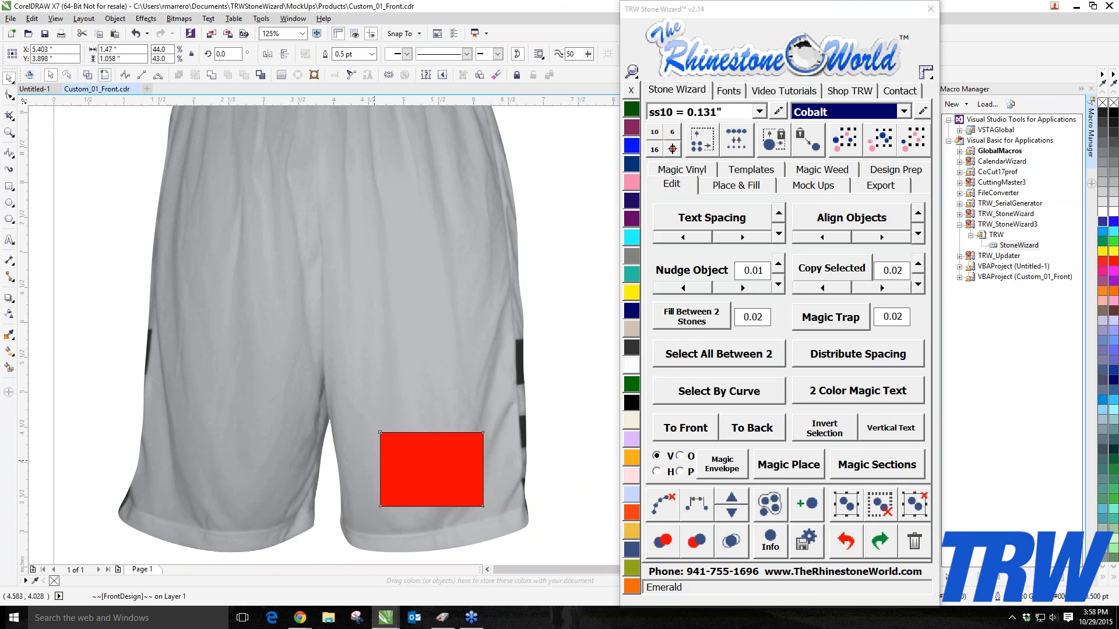
Step: Assign the selected red design area to the Custom slot 1 mock-up with a size of 4
scroll(374, 460, "down", 1)
left_click(392, 495)
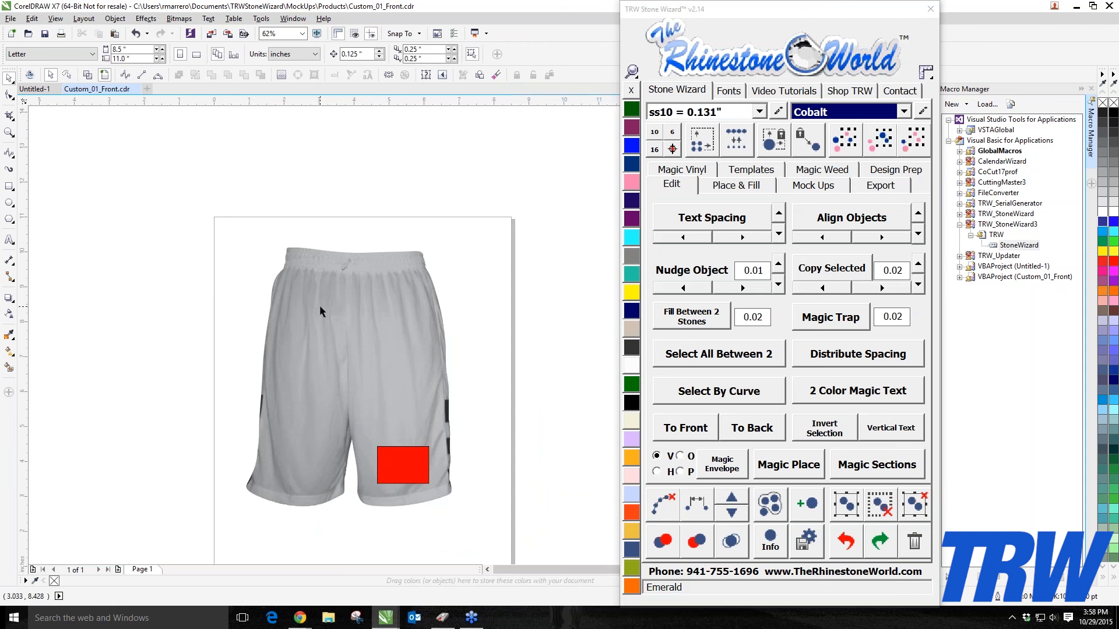
scroll(410, 462, "up", 1)
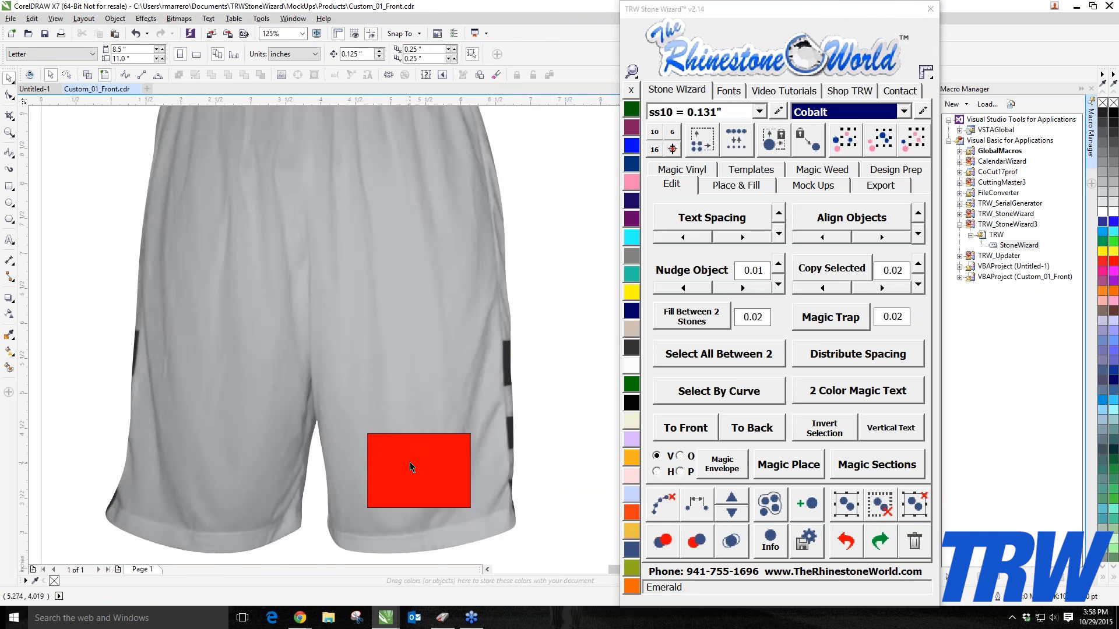
scroll(411, 463, "down", 1)
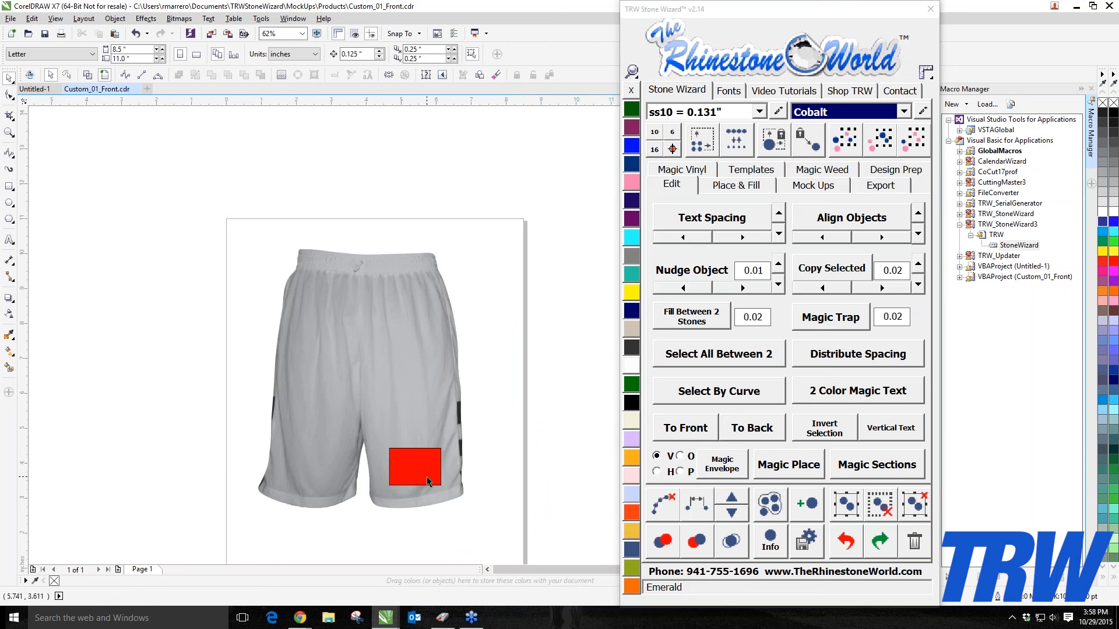
left_click(812, 184)
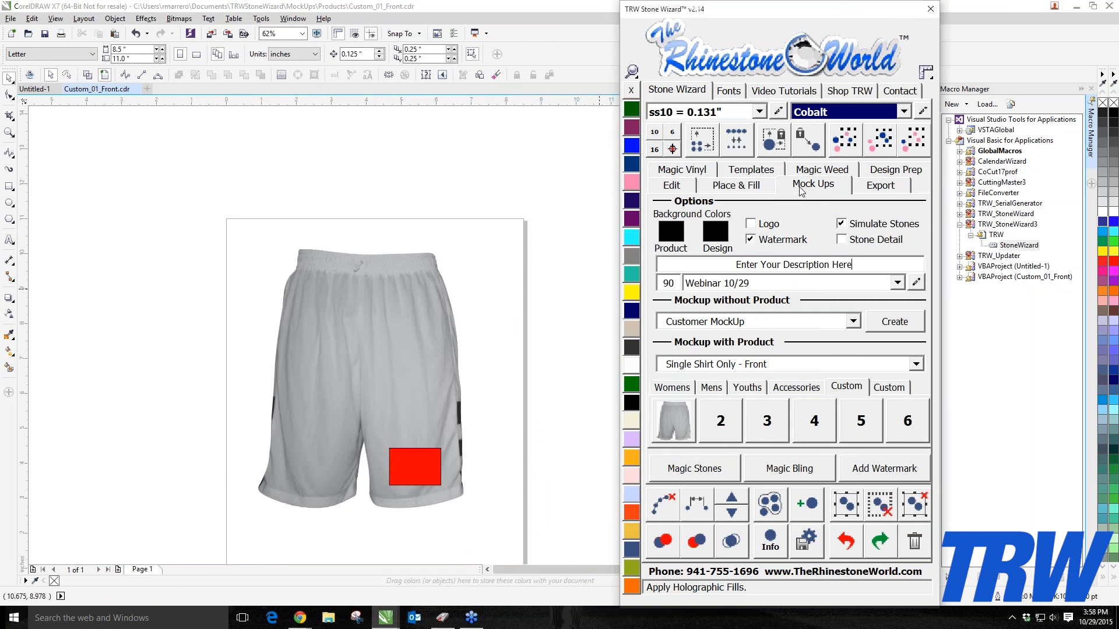
left_click(676, 416)
left_click(413, 461)
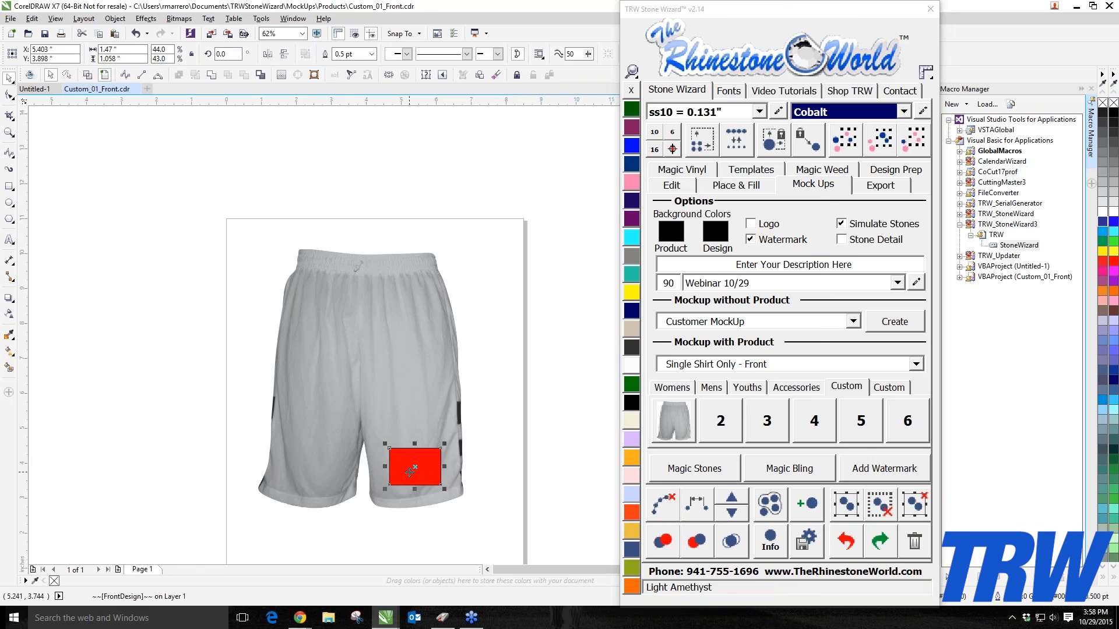
left_click(664, 422)
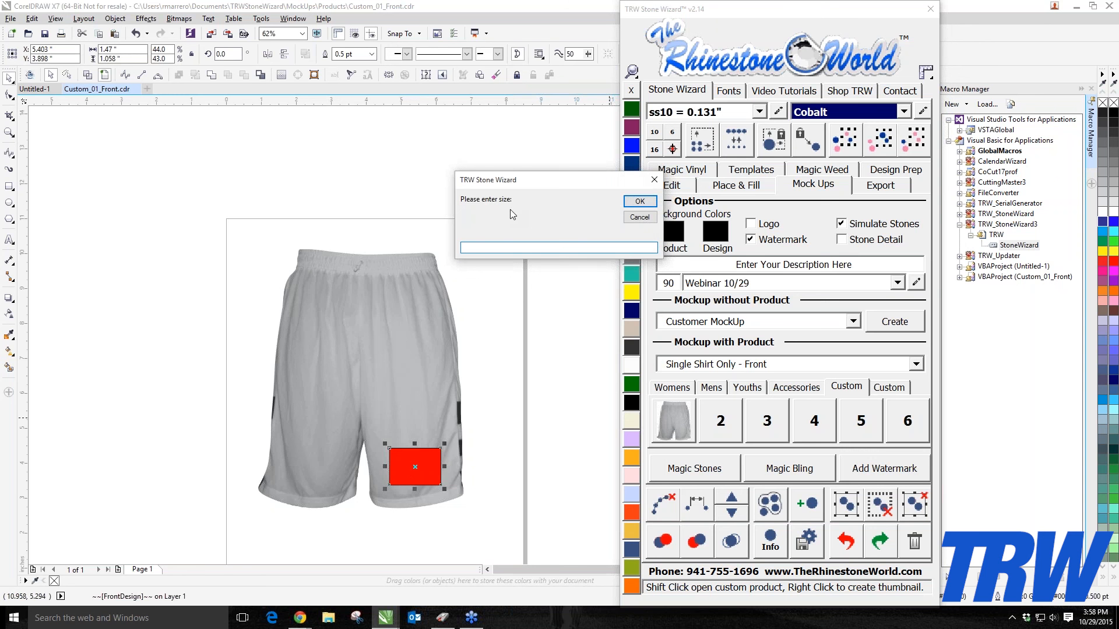
left_click_drag(550, 178, 486, 185)
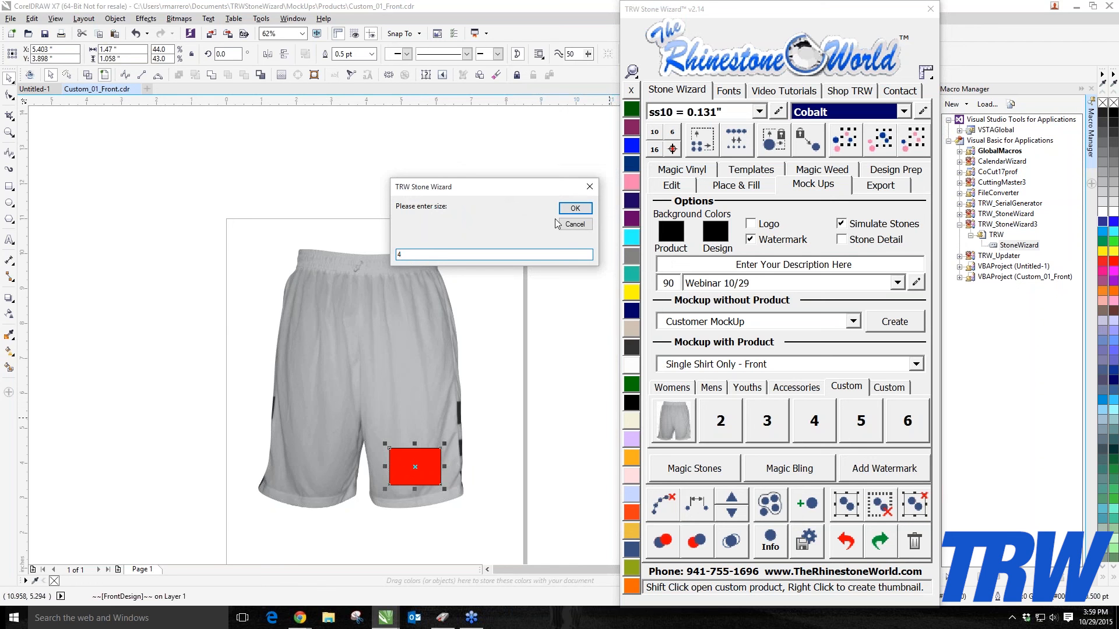
left_click(574, 209)
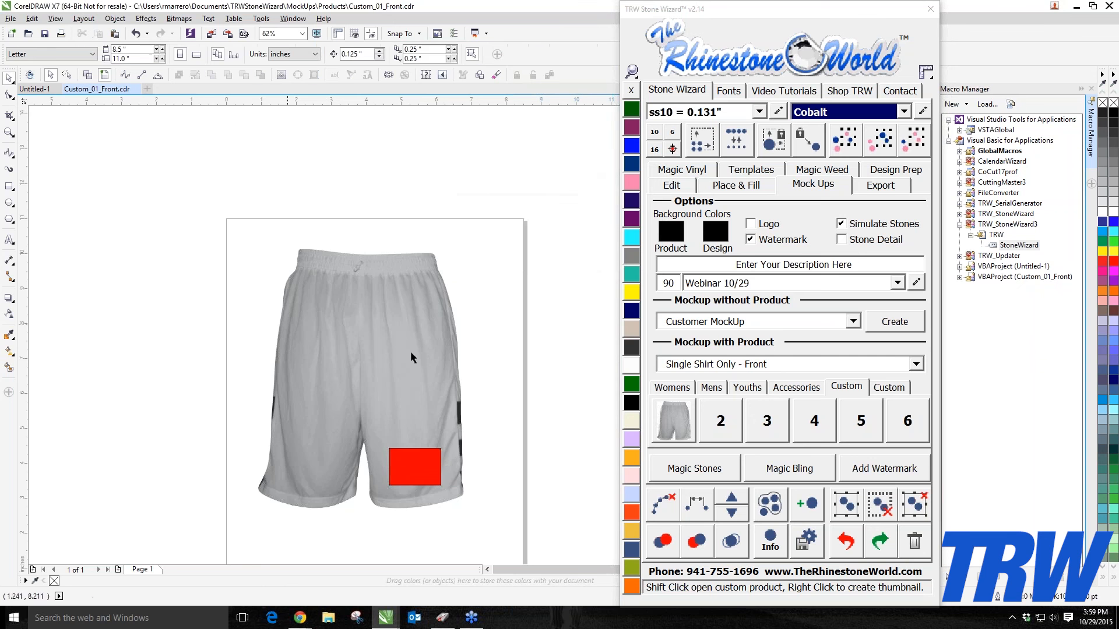
Step: Save the template over the existing Custom_01_Front file
scroll(170, 255, "down", 2)
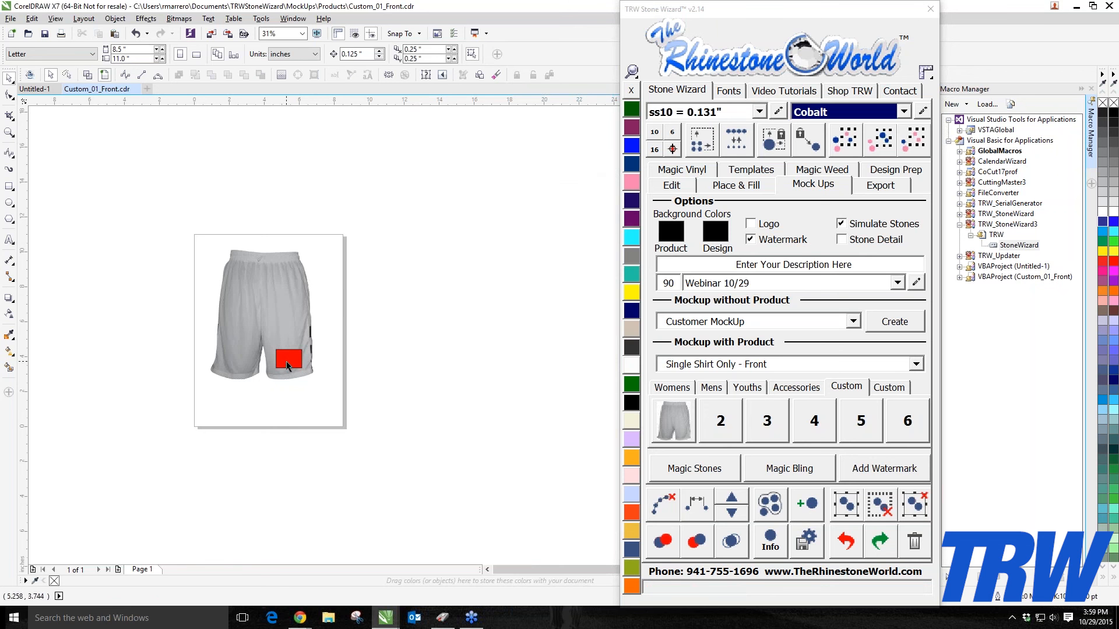
left_click_drag(180, 235, 388, 426)
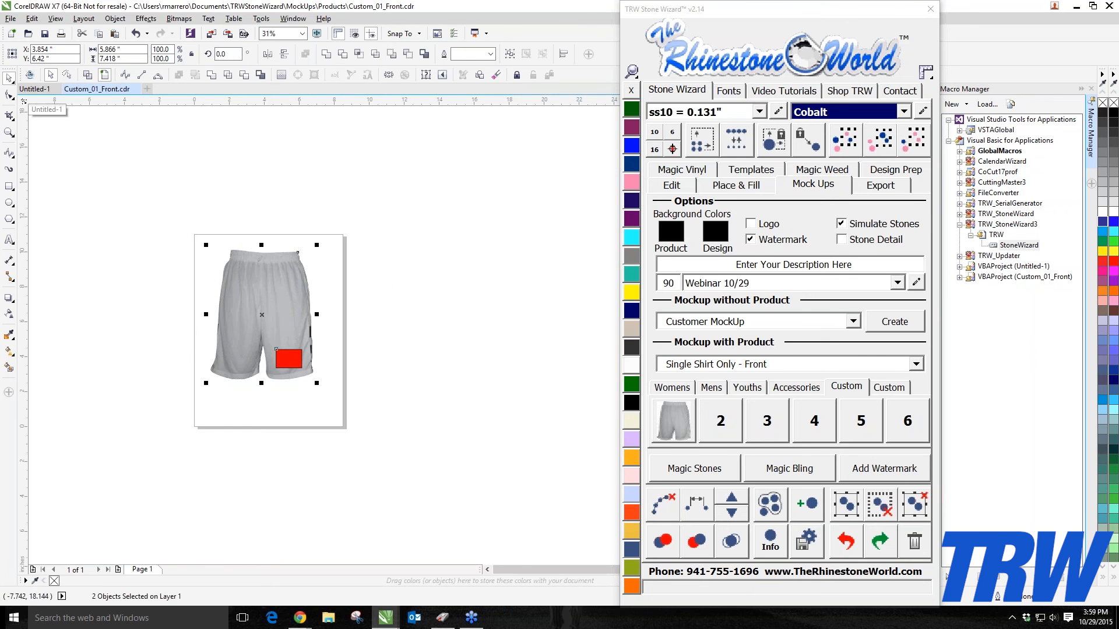
left_click(11, 18)
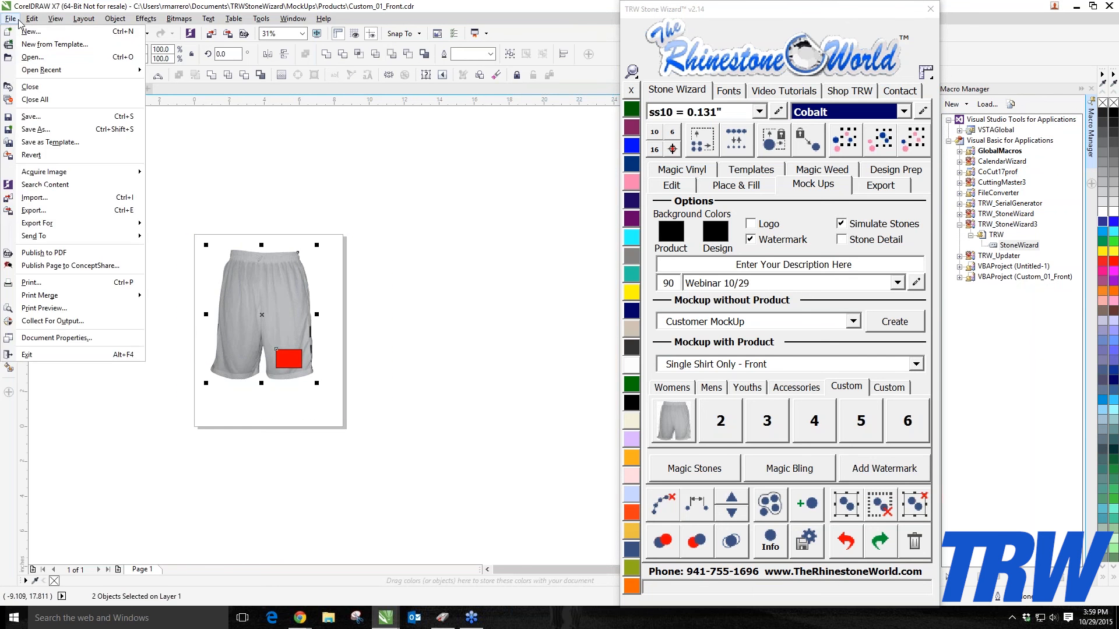
left_click(42, 130)
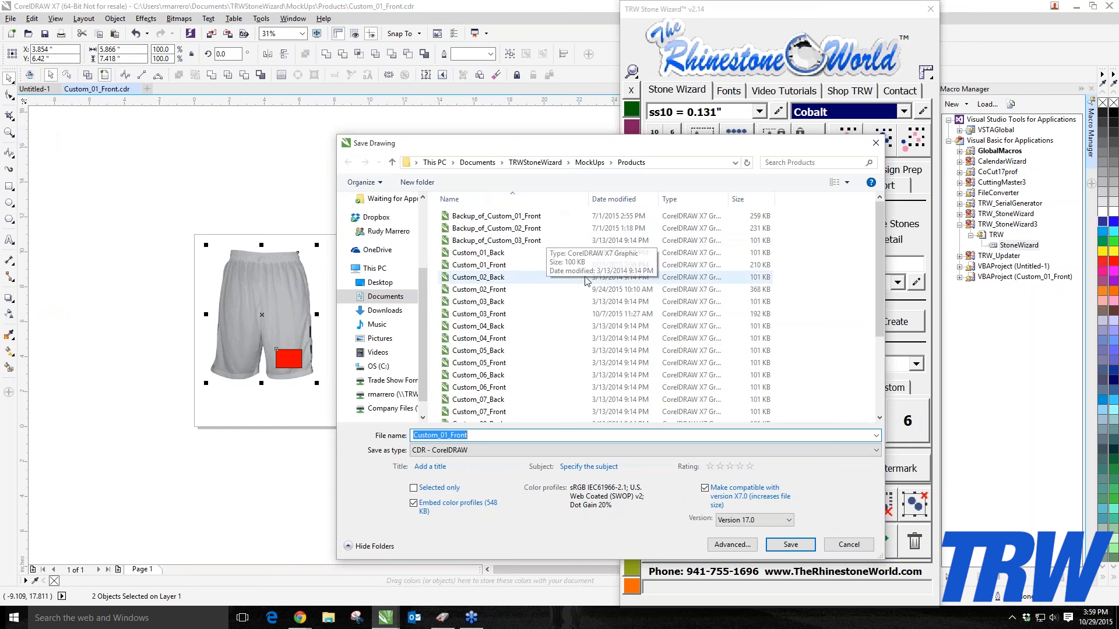
left_click(790, 547)
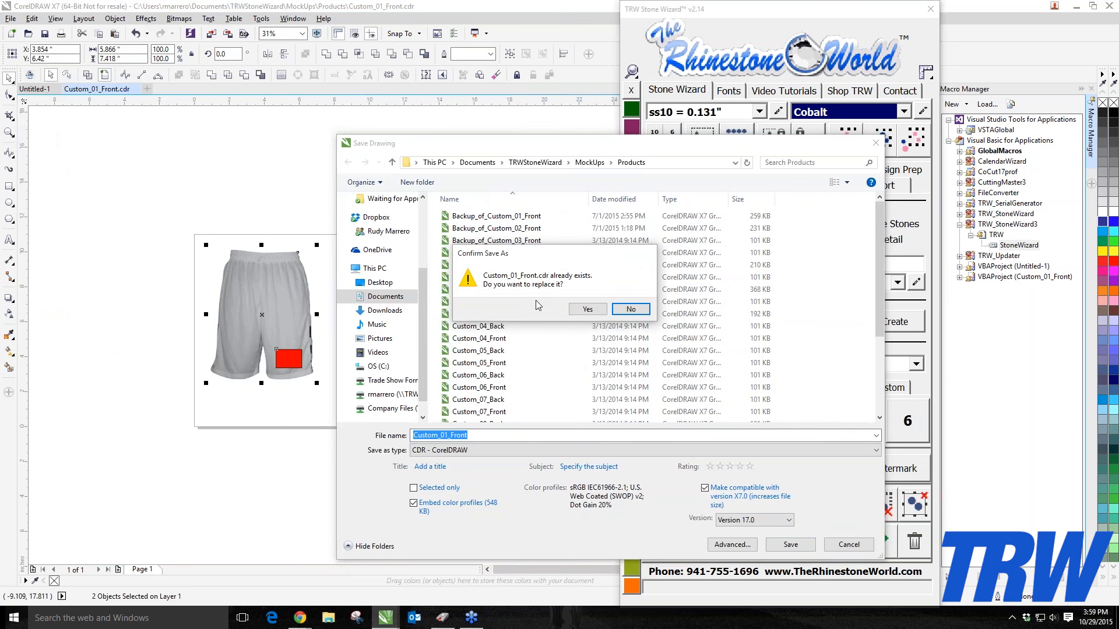
left_click(584, 313)
left_click(350, 314)
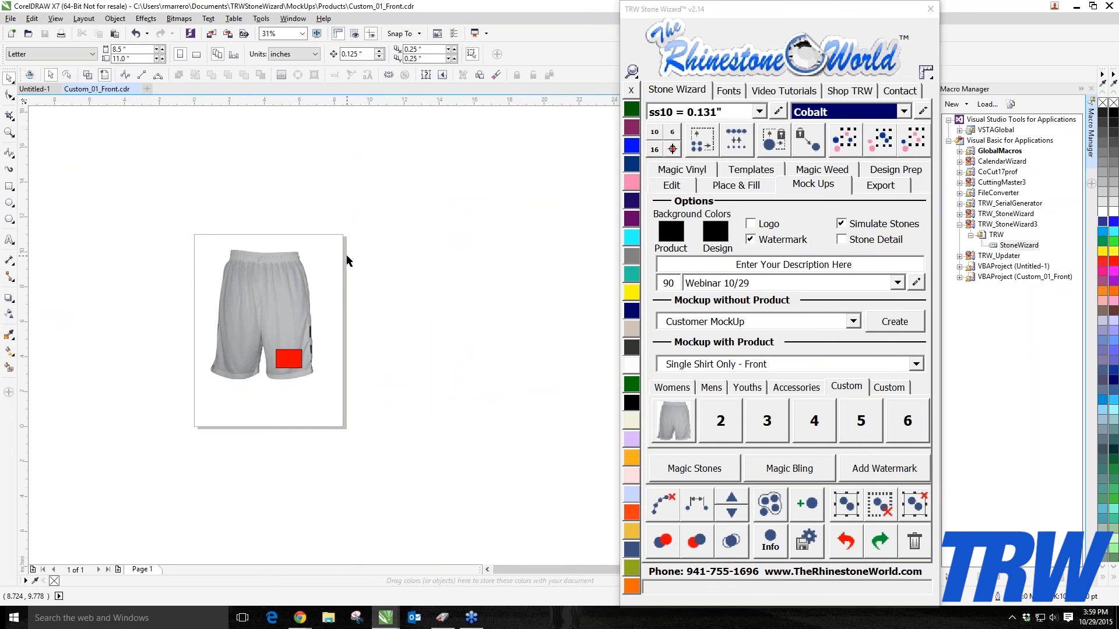
Step: Switch to the Untitled-1 document and delete the shorts image there
left_click_drag(354, 206, 189, 466)
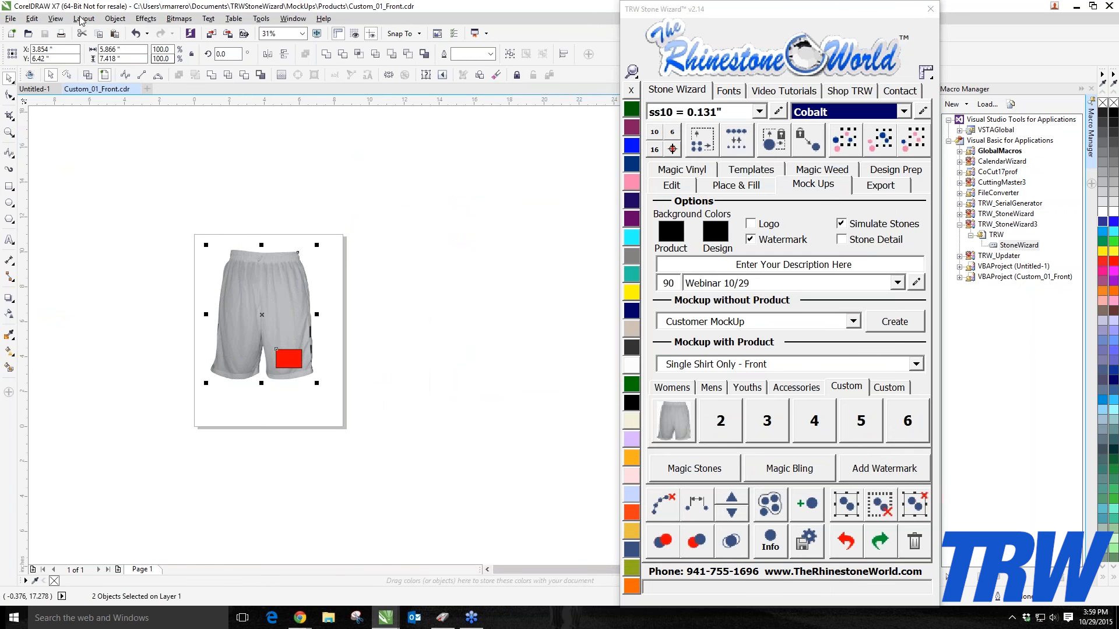
left_click(47, 91)
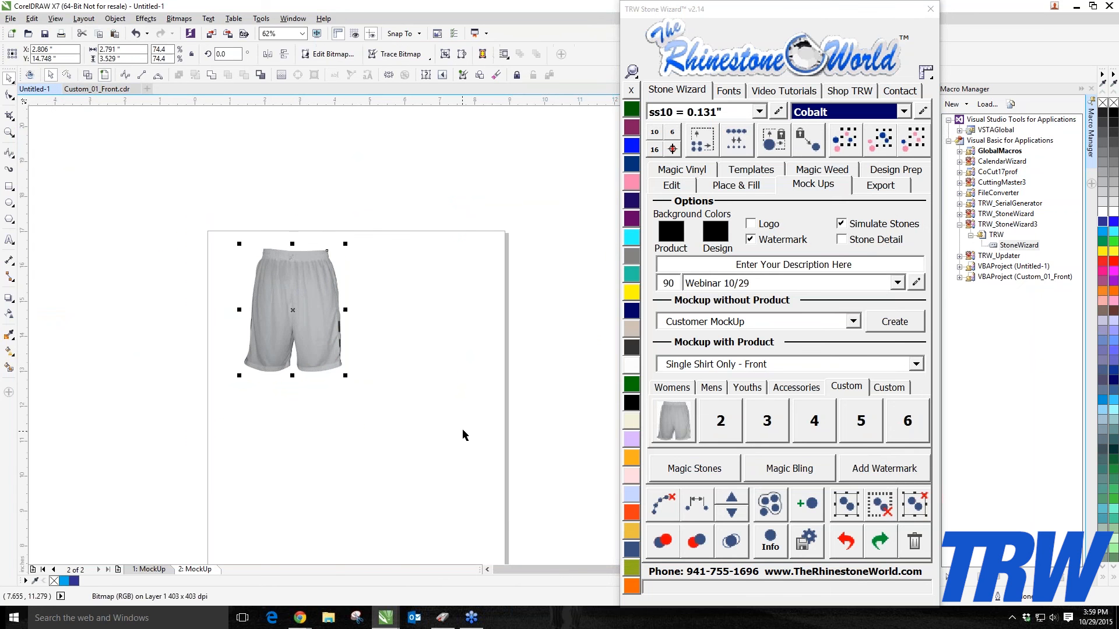
key("Delete")
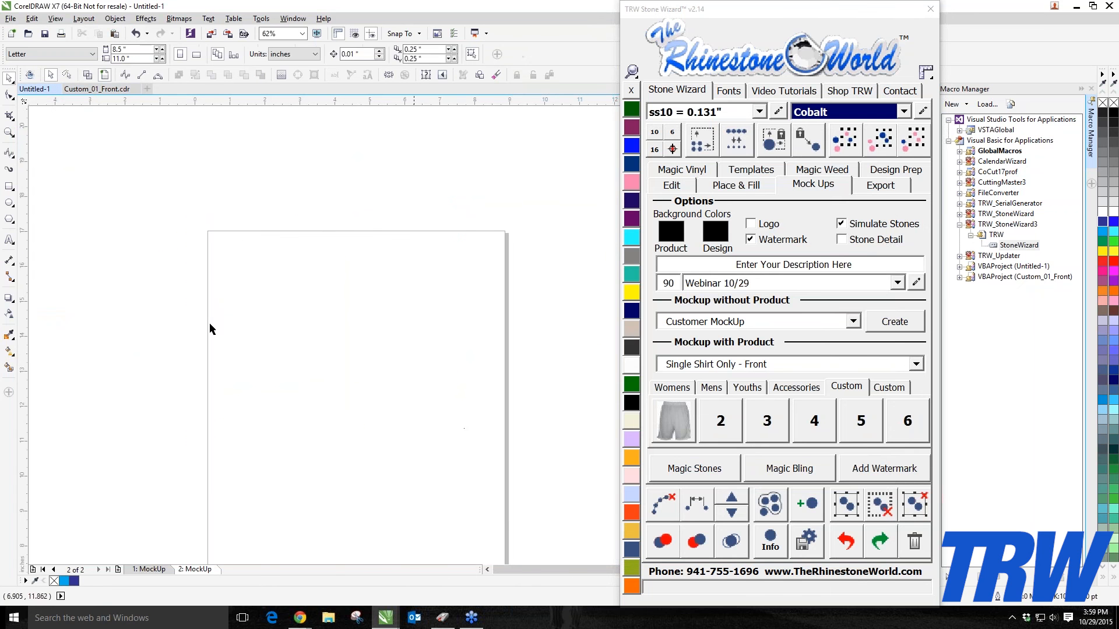
Step: Add artistic text reading TRW on the blank page
left_click(10, 240)
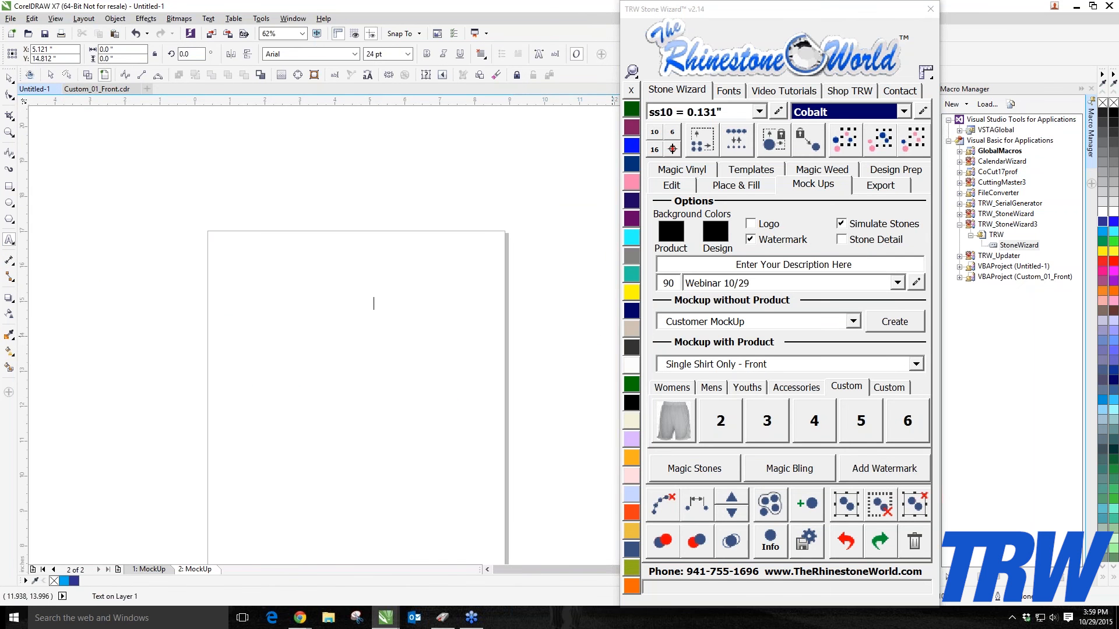
left_click(377, 304)
type("TRW")
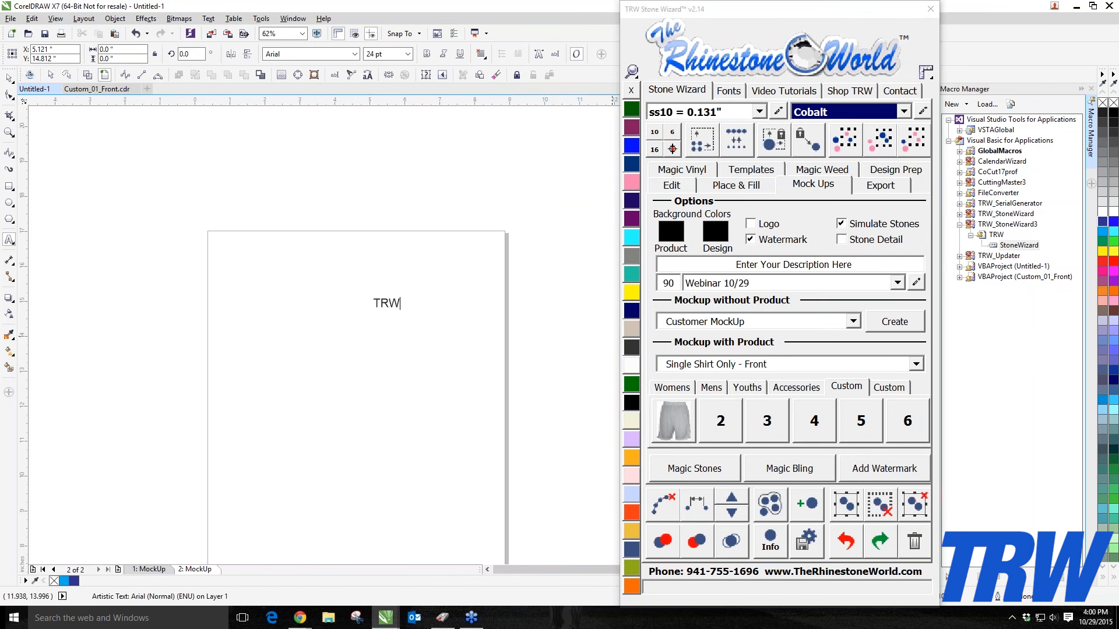
Step: Search Stone Wizard's font list for trw and apply the TRW 3015 Shadow font to the text
left_click(736, 92)
left_click(722, 281)
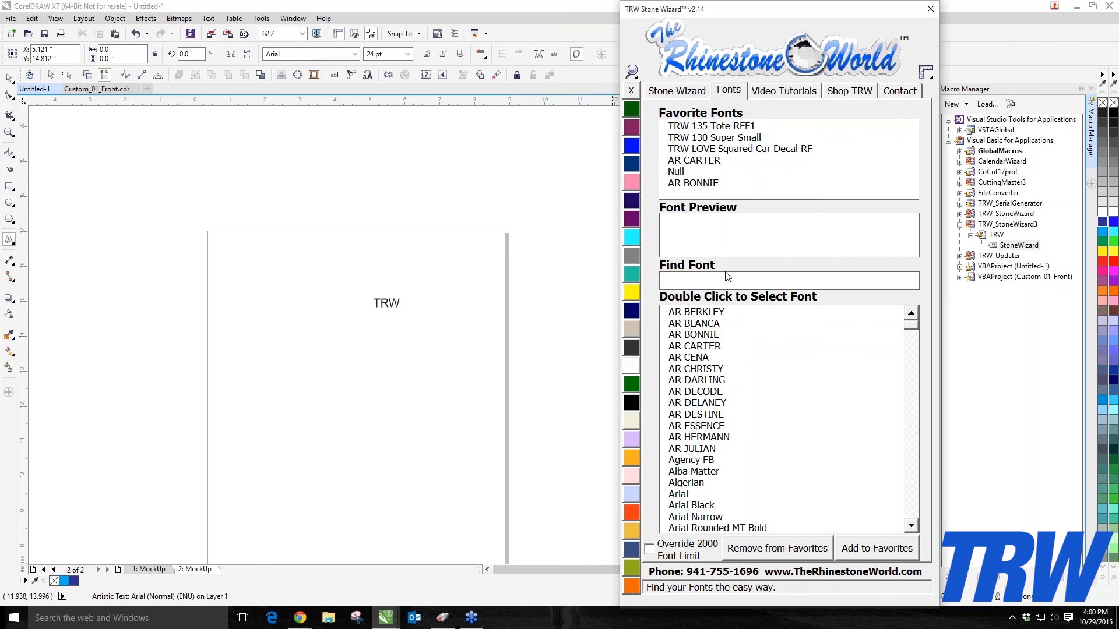
type("trw")
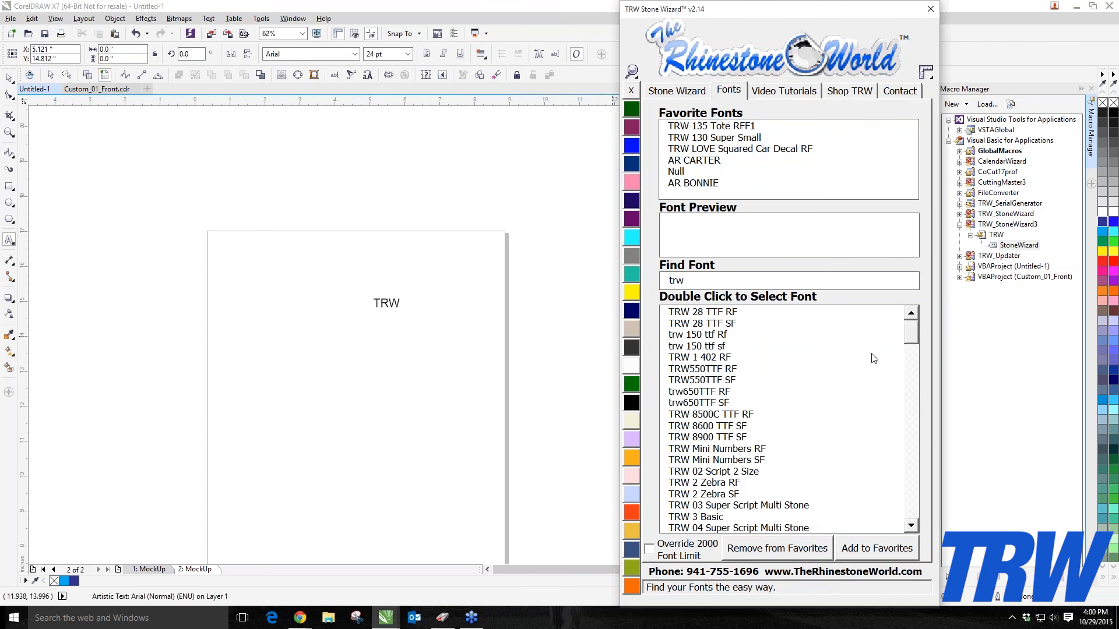
left_click_drag(912, 343, 929, 515)
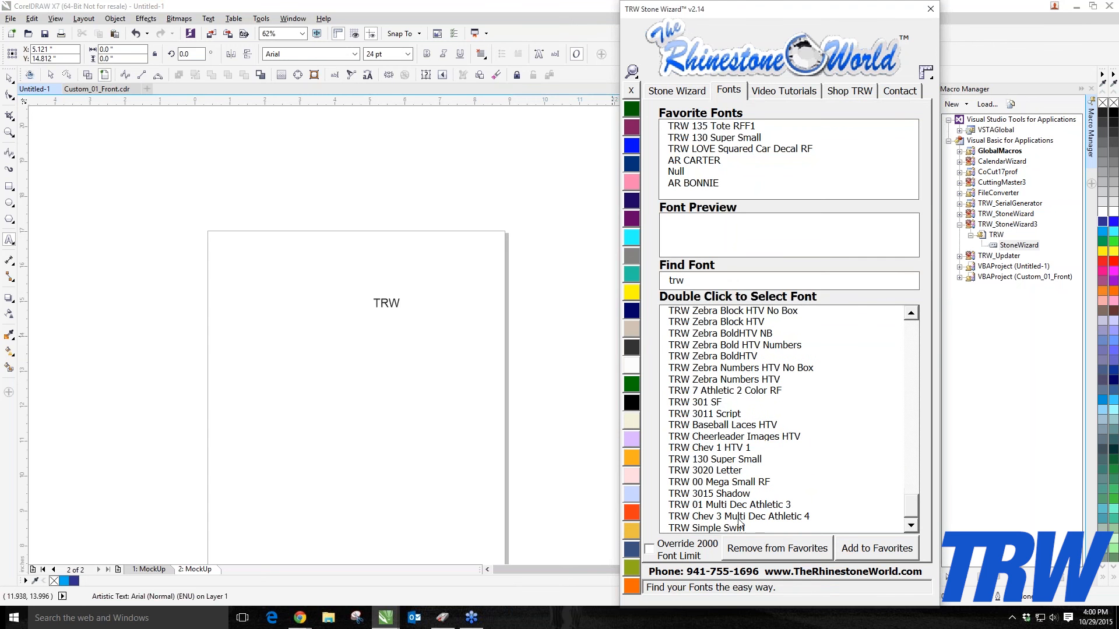
double_click(738, 517)
double_click(745, 506)
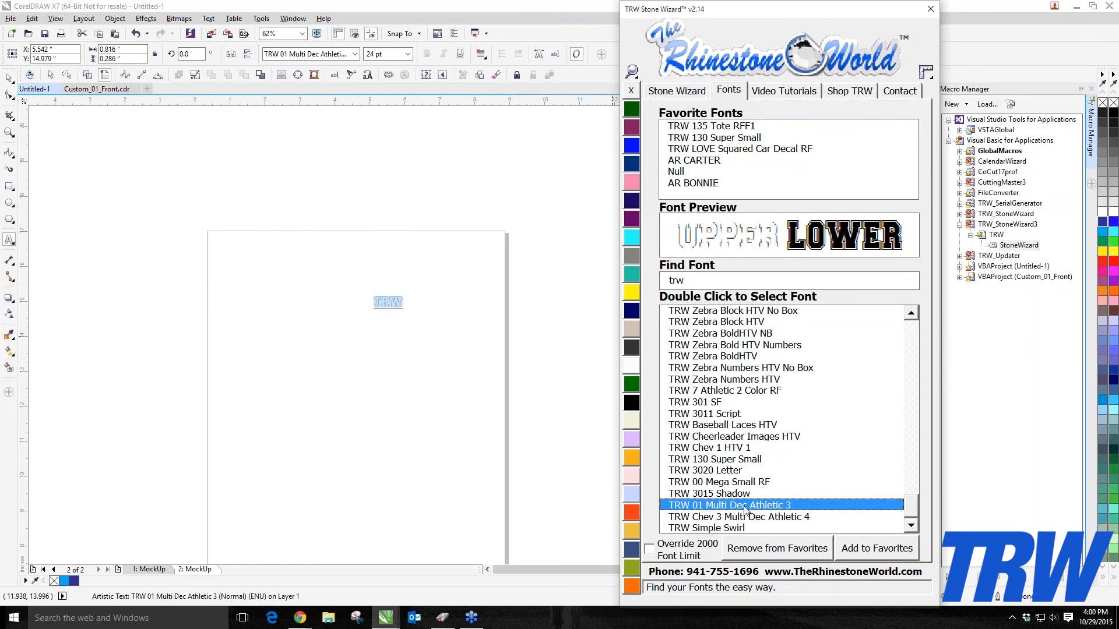
double_click(750, 495)
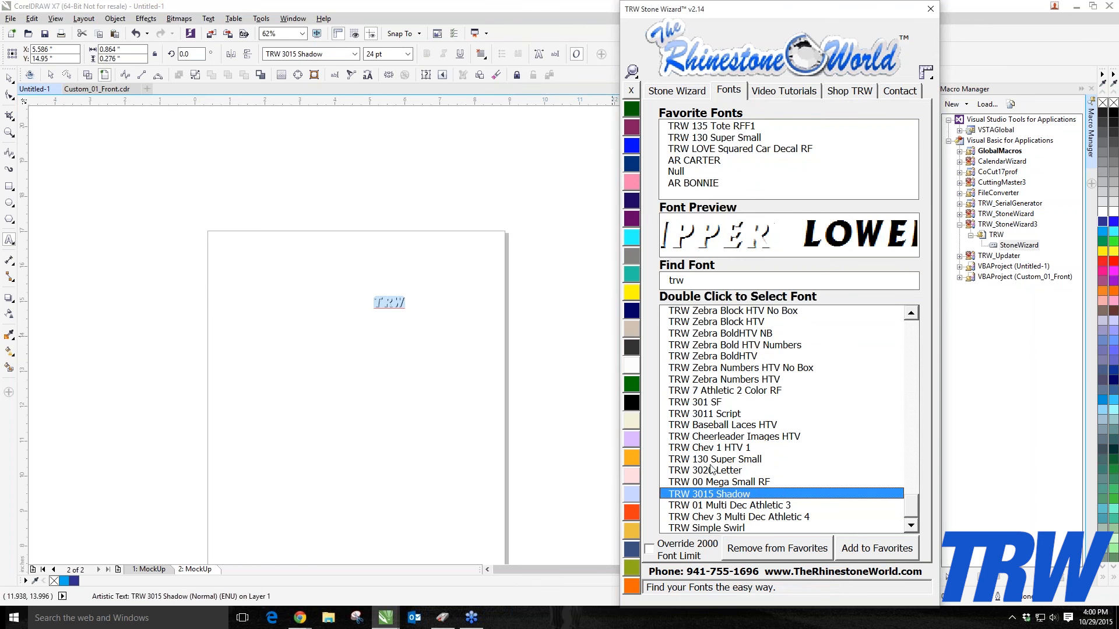
scroll(386, 301, "up", 1)
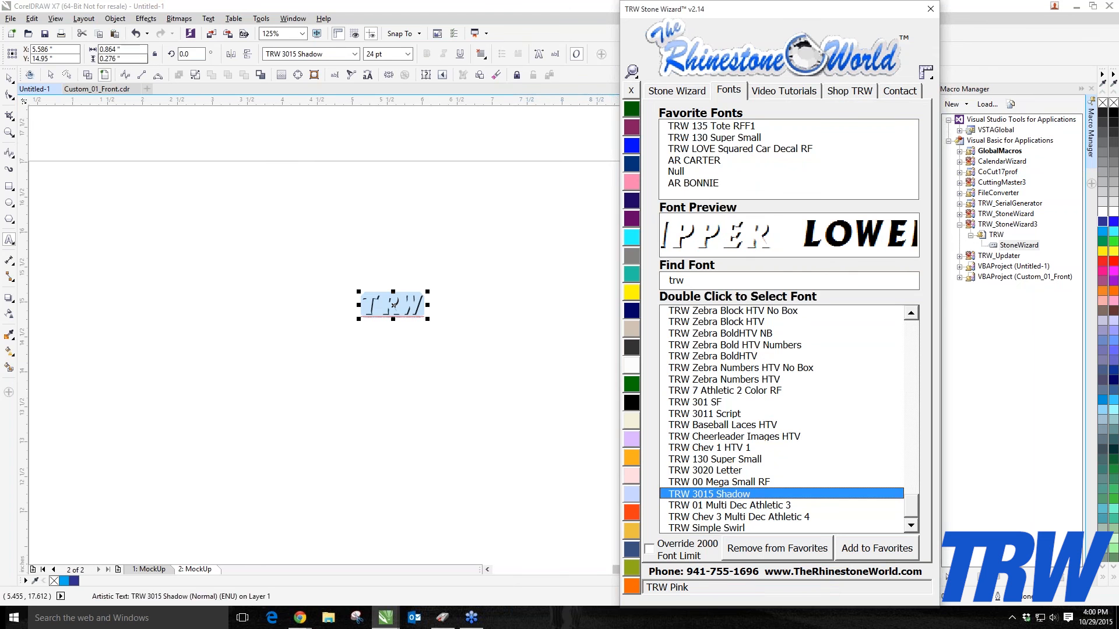
left_click(403, 305)
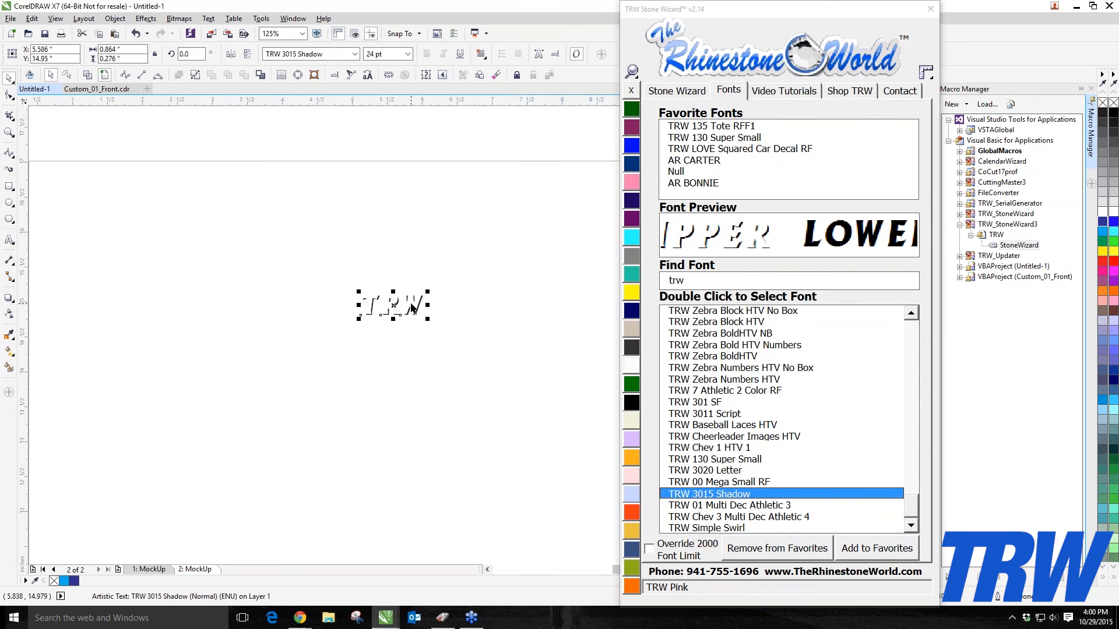
Step: Move the TRW text and convert it into two-color magic text with Stone Wizard's Edit tools
key("Escape")
left_click_drag(395, 303, 346, 303)
left_click(692, 91)
left_click(672, 186)
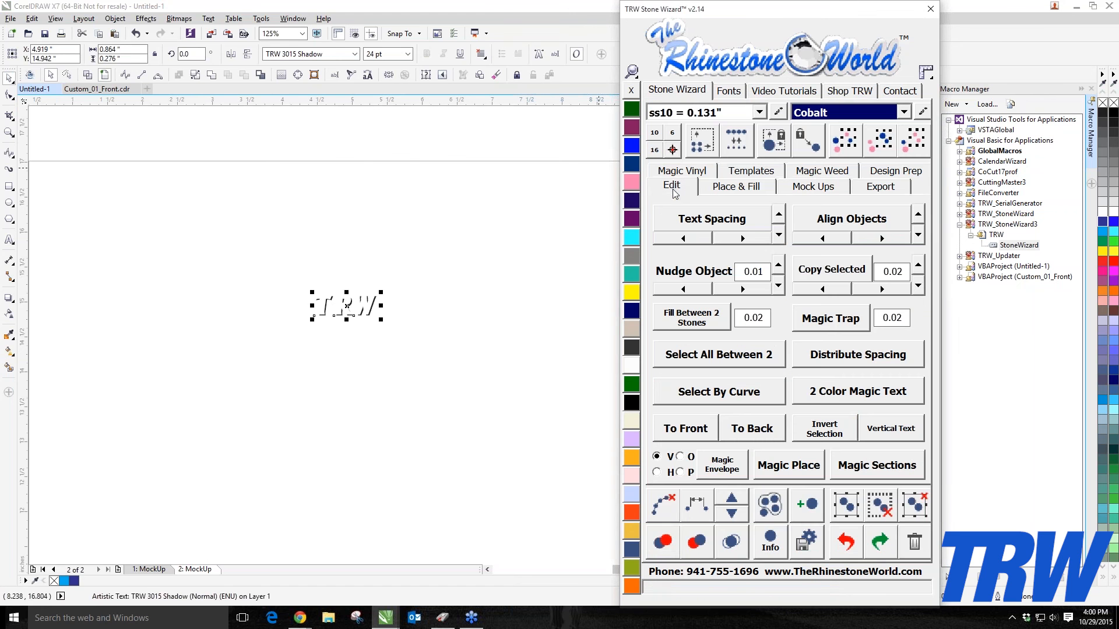
left_click(858, 391)
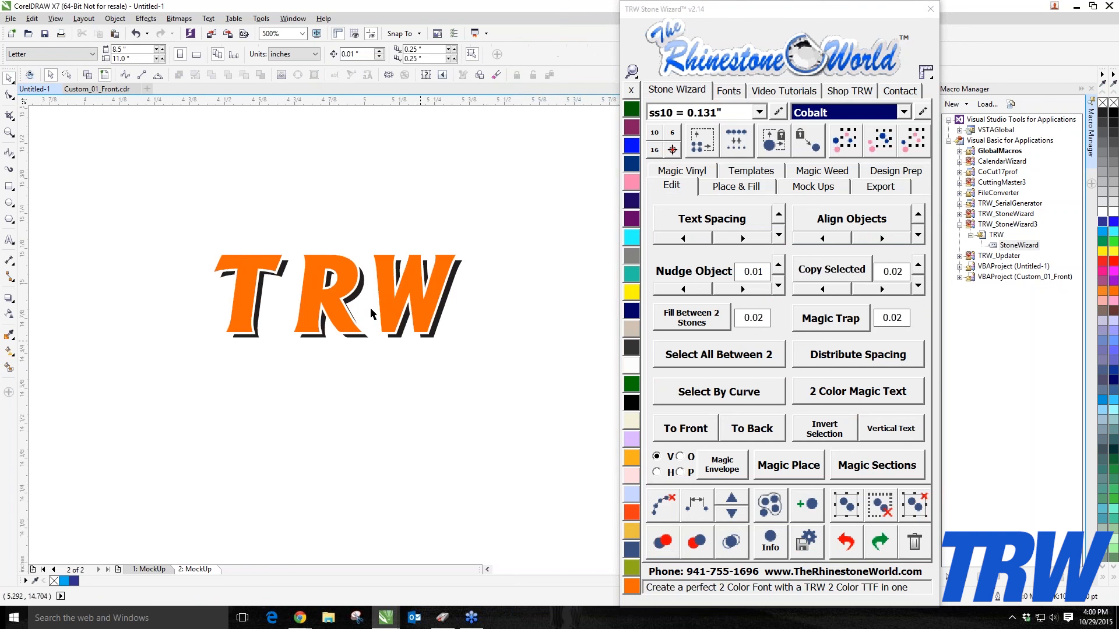
Step: Enlarge the two-color TRW text to about 92.6 pt and move it toward the page's upper right
scroll(249, 237, "down", 1)
left_click_drag(208, 220, 449, 355)
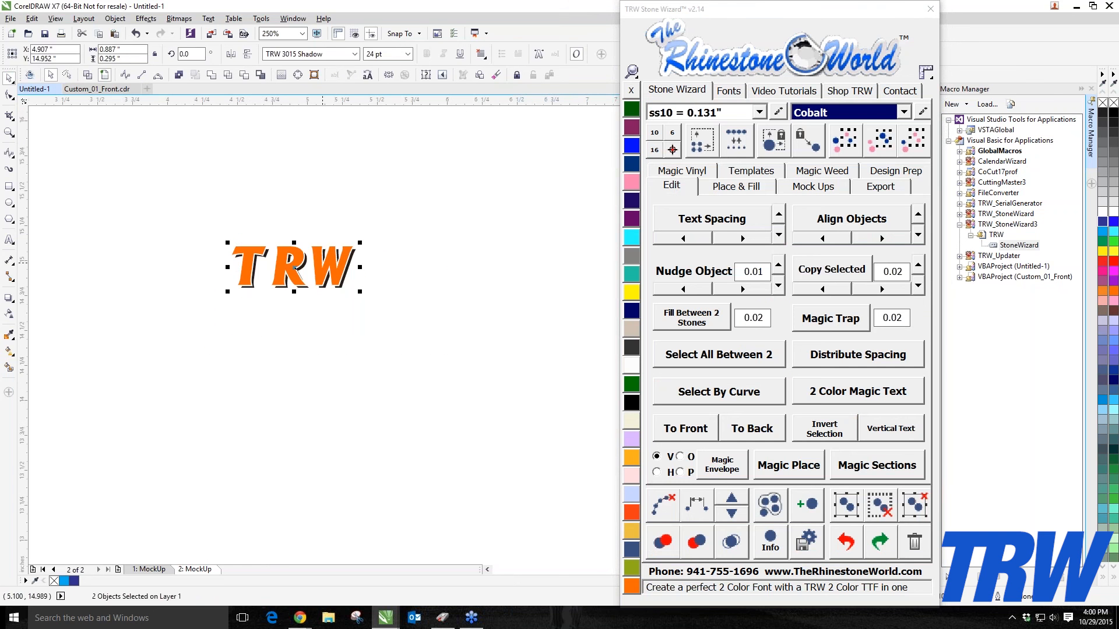
left_click_drag(323, 266, 539, 326)
scroll(299, 282, "down", 1)
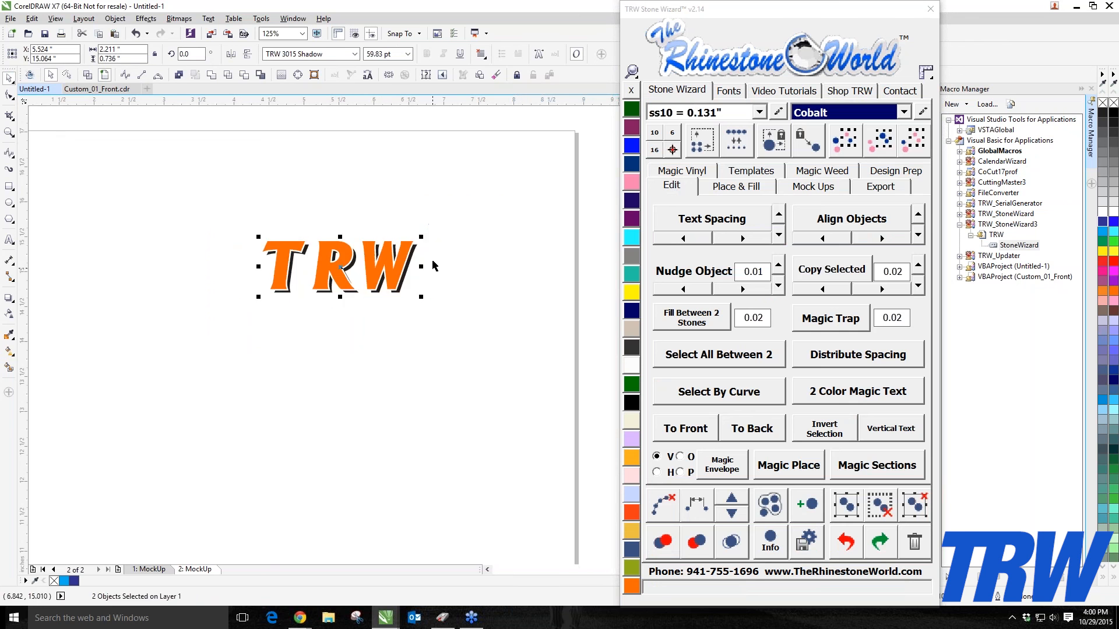
left_click_drag(419, 239, 327, 203)
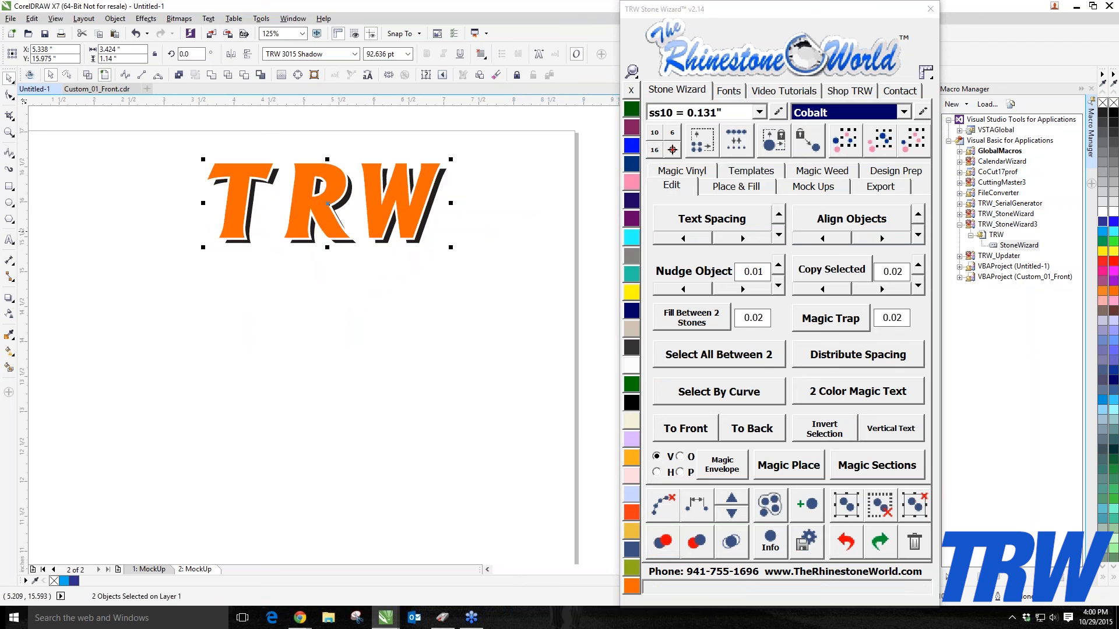
scroll(362, 234, "down", 1)
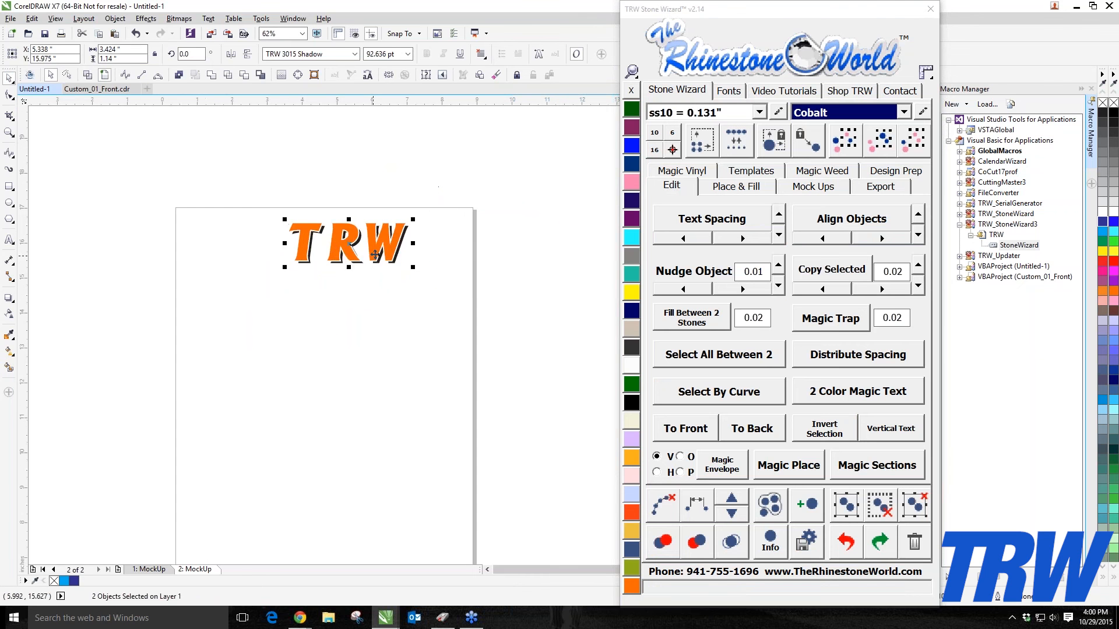
left_click_drag(376, 252, 439, 248)
Step: Enter TRW as the mock-up description and create a mock-up of the text on the custom shorts product
left_click(805, 192)
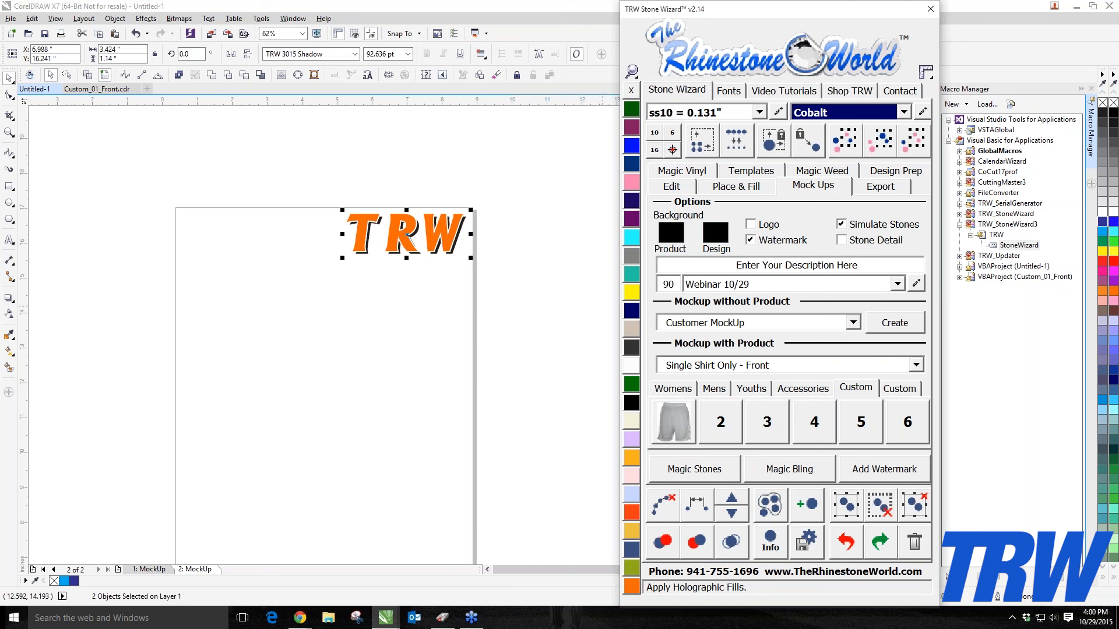
left_click_drag(865, 266, 518, 266)
type("TRW")
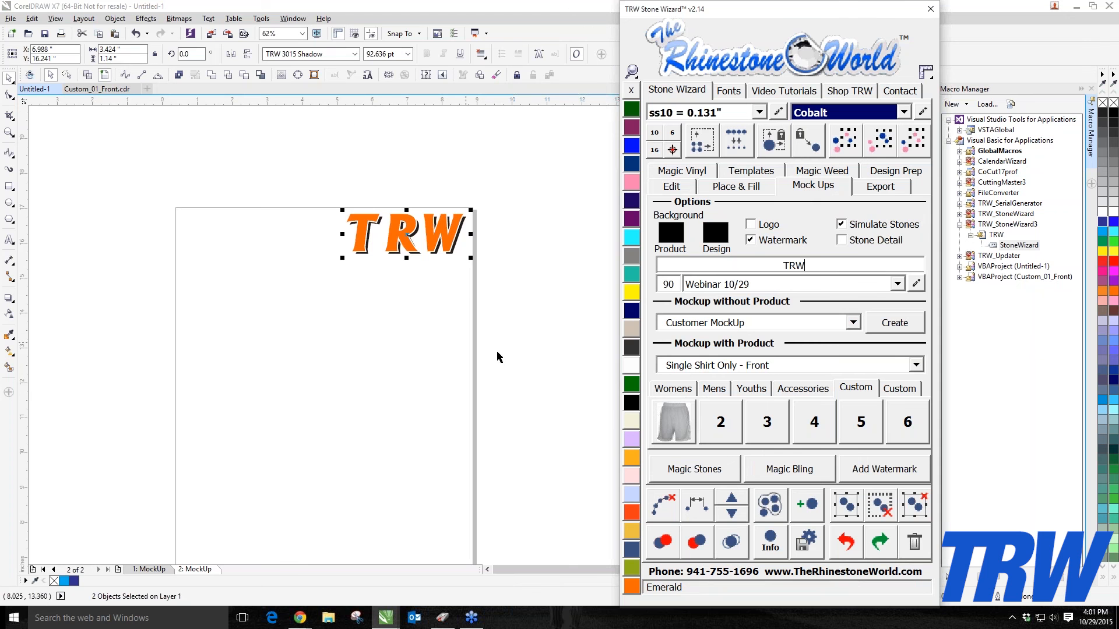
left_click_drag(407, 233, 287, 243)
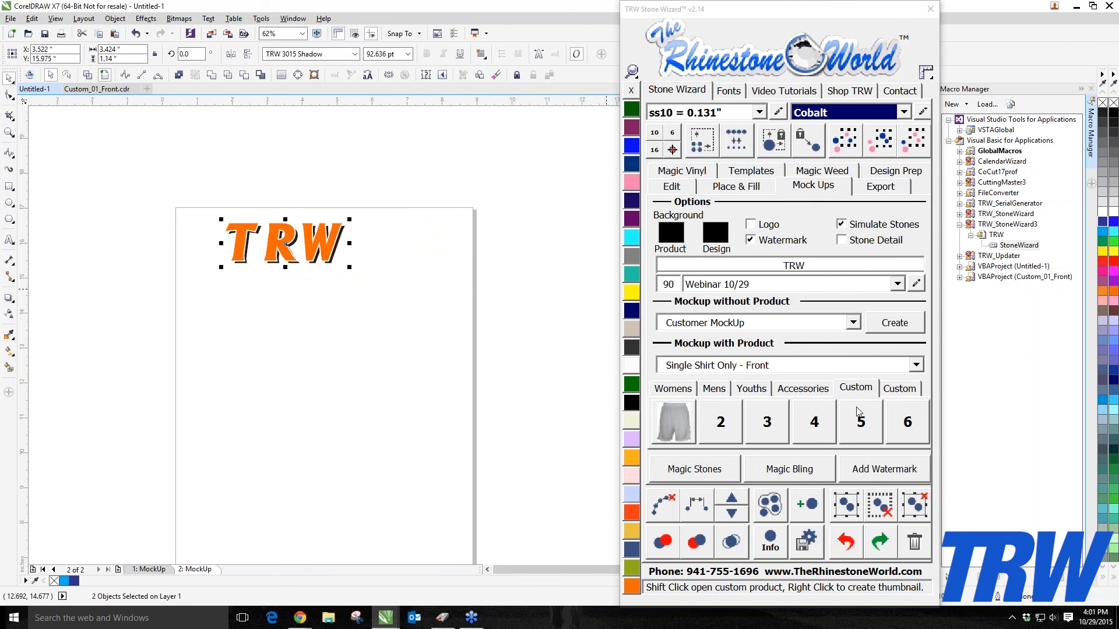
left_click(681, 432)
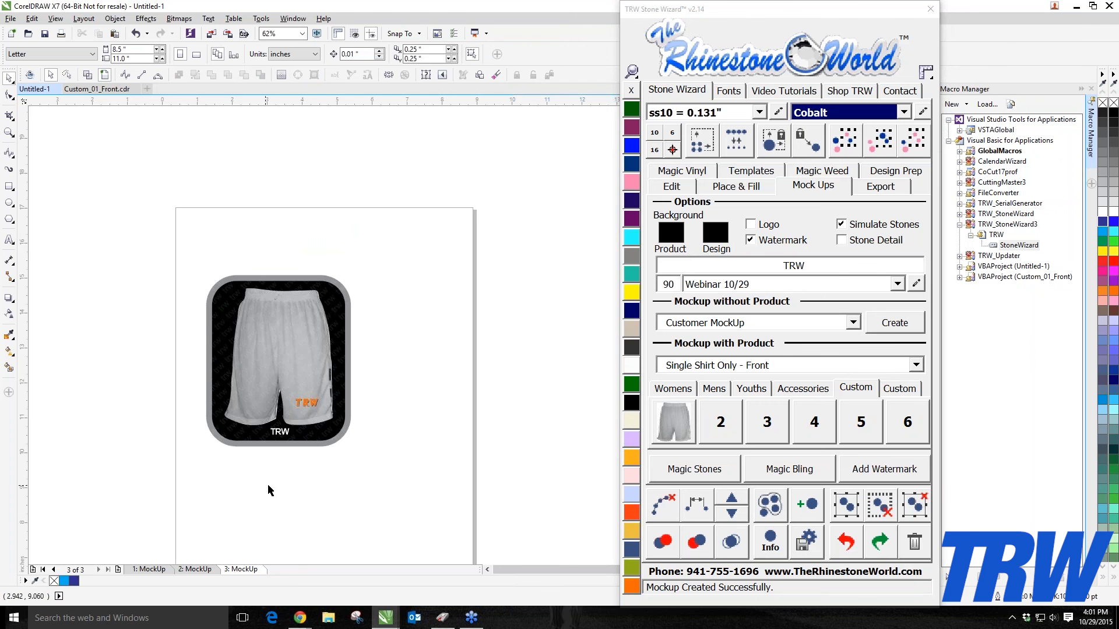
Step: Delete the rounded mock-up frame and background around the shorts
scroll(274, 419, "up", 5)
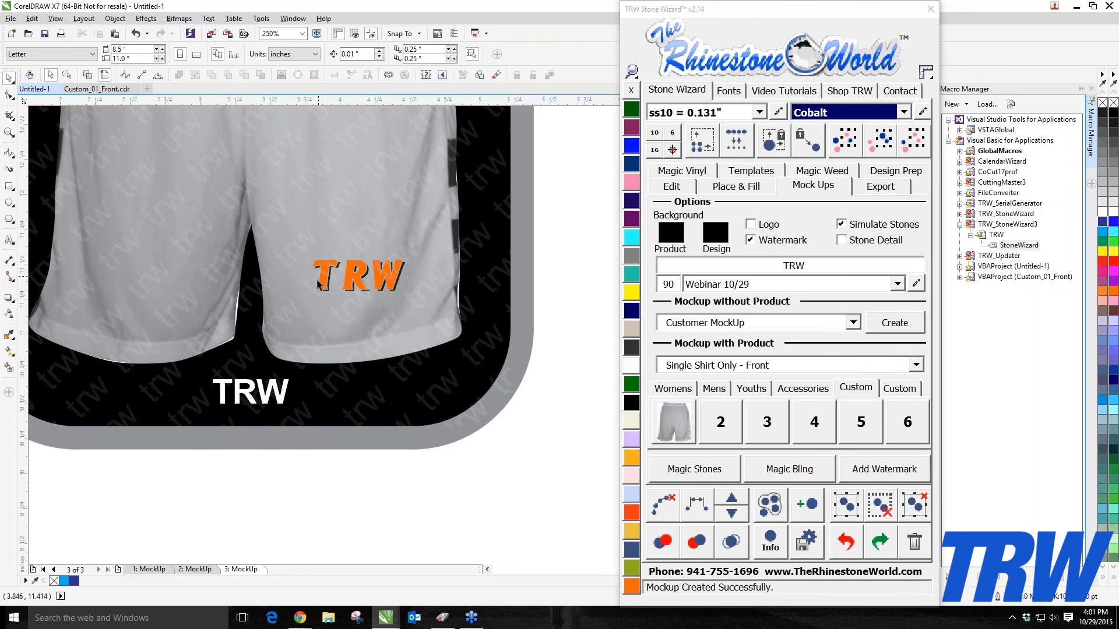
scroll(375, 334, "down", 5)
scroll(362, 245, "up", 4)
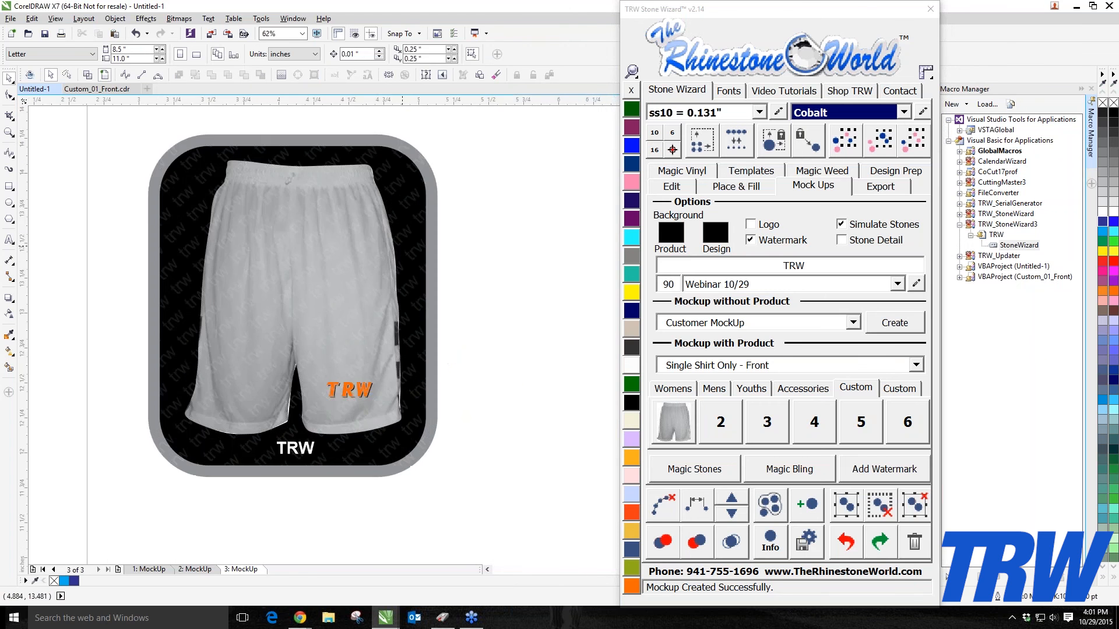
scroll(206, 299, "down", 4)
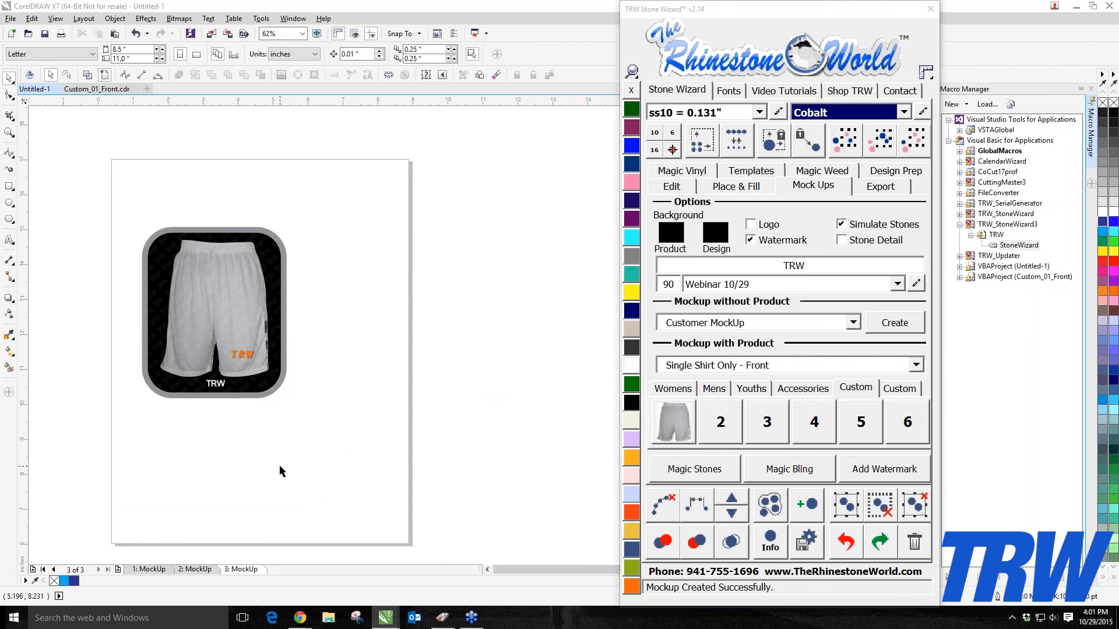
scroll(266, 325, "up", 2)
scroll(266, 324, "down", 1)
left_click(272, 323)
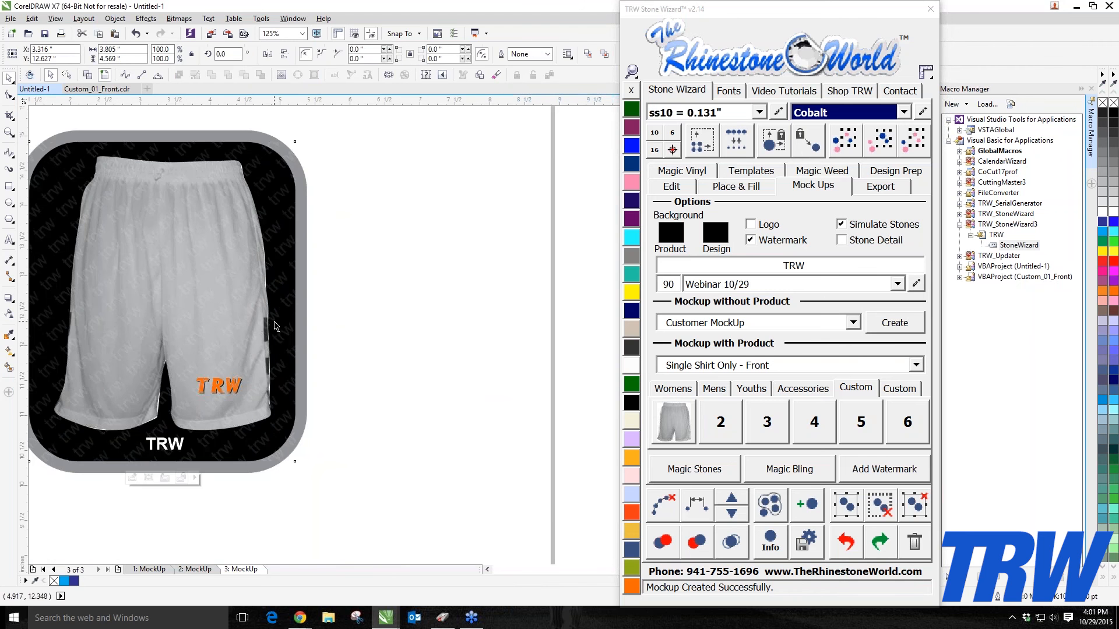
scroll(262, 373, "down", 1)
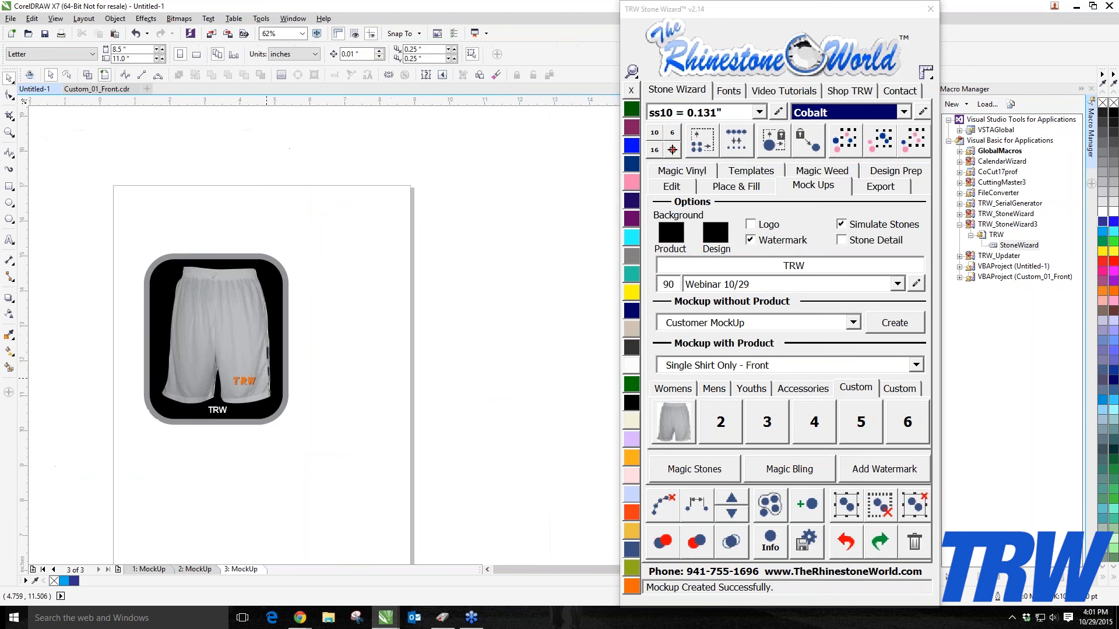
key("Delete")
left_click_drag(127, 246, 286, 437)
left_click(205, 408)
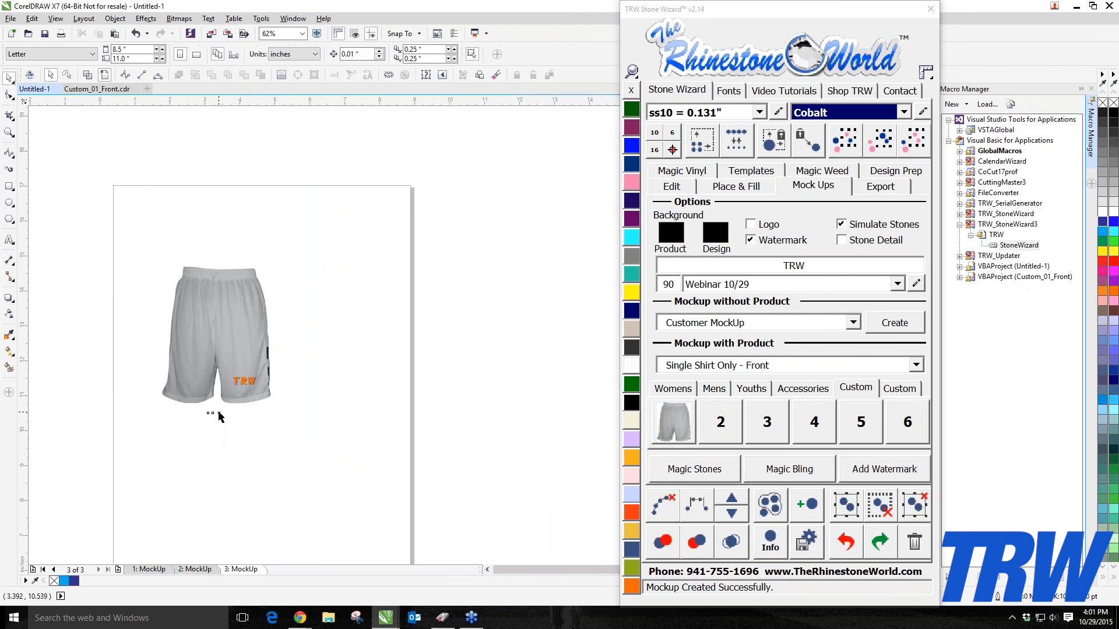
Step: Move the shorts mock-up to the page's upper-left corner
left_click(87, 76)
left_click_drag(121, 238, 338, 463)
left_click_drag(262, 392, 216, 317)
Step: Delete the first MockUp page
left_click(148, 569)
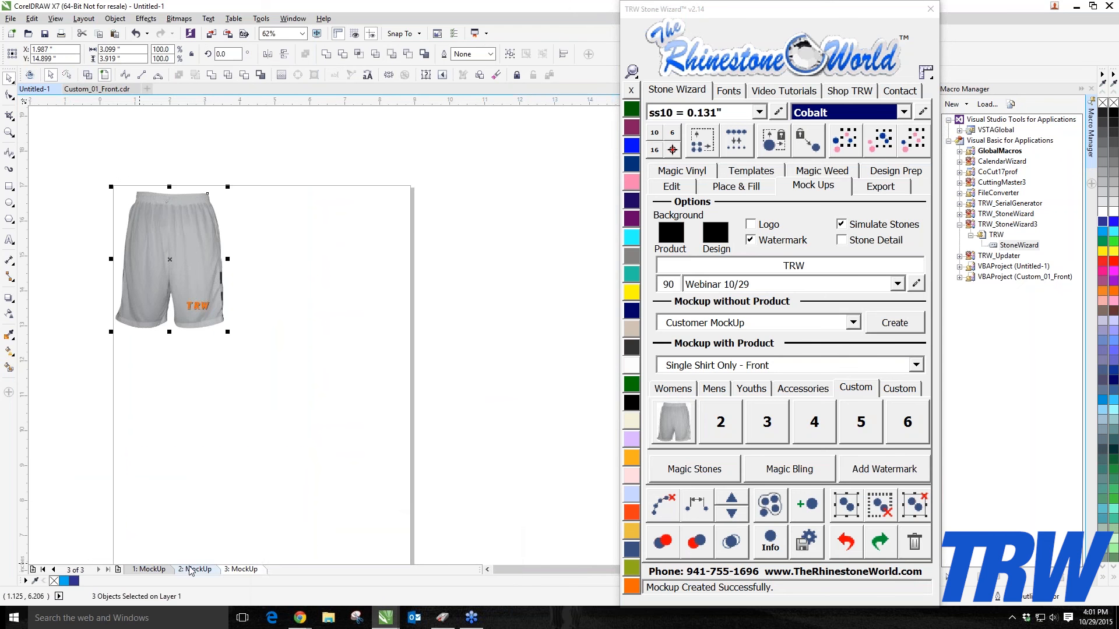
right_click(154, 574)
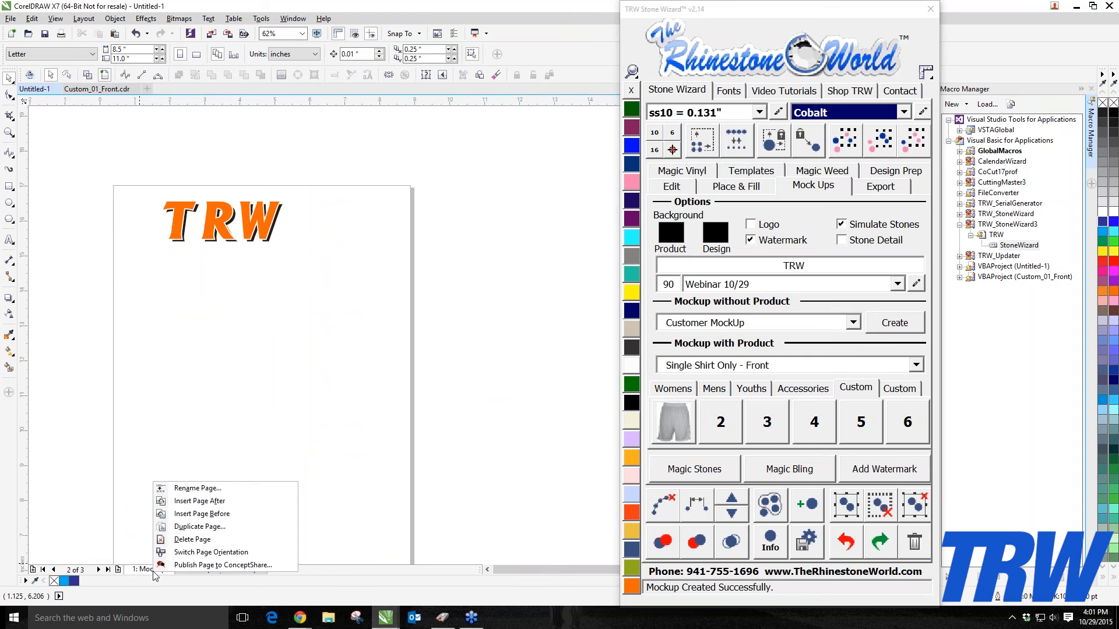
left_click(193, 539)
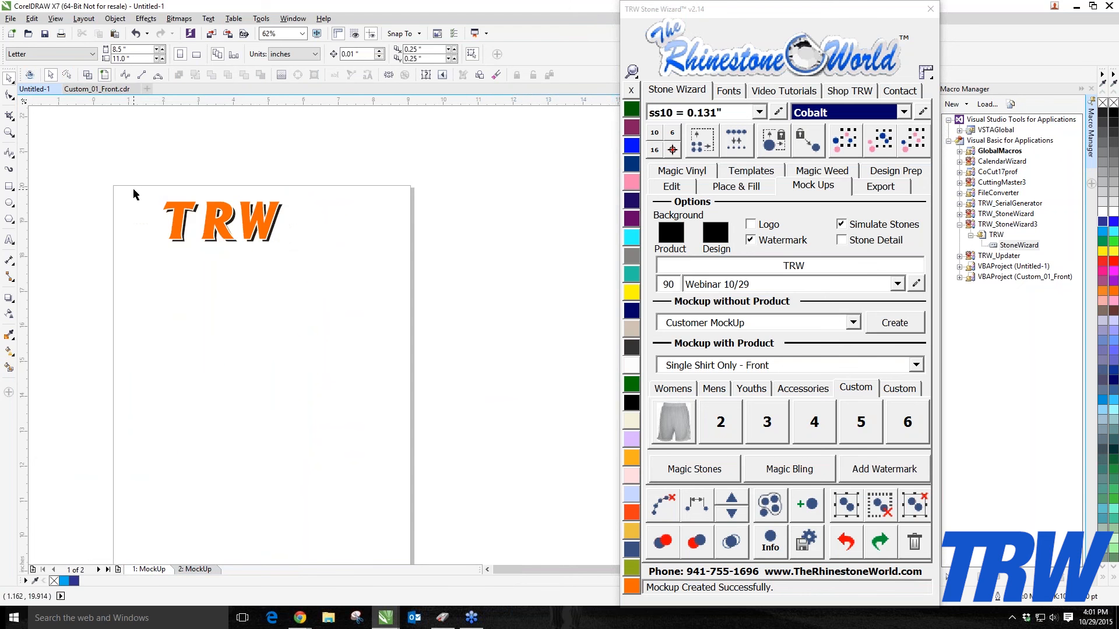
Step: Enlarge the TRW text to about 148 pt and create a Car Decal accessory mock-up from it
left_click_drag(133, 188, 327, 288)
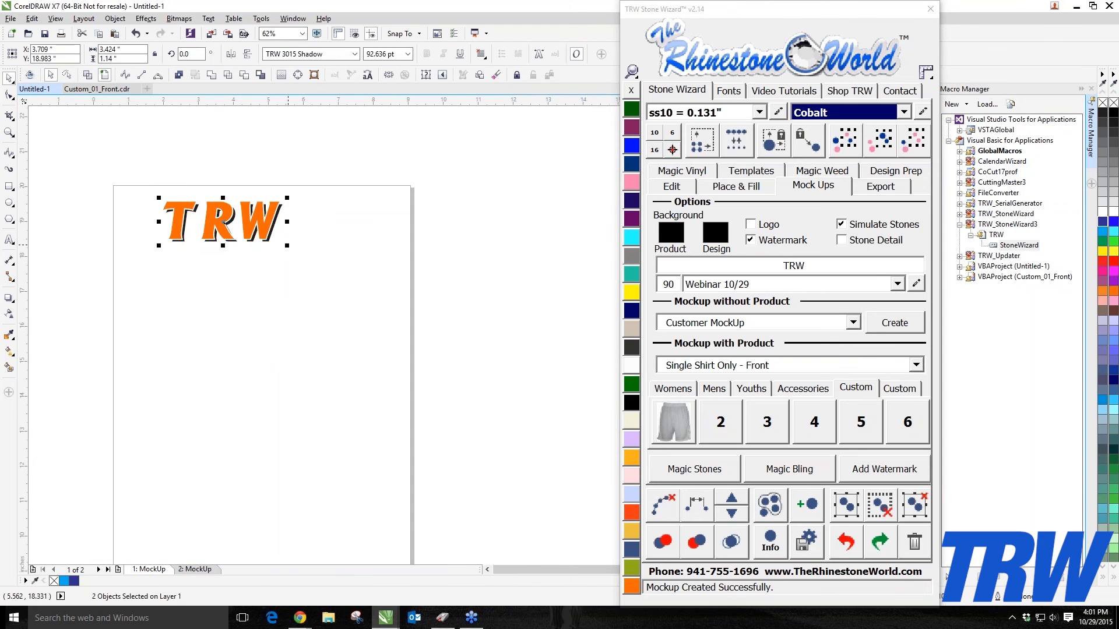
left_click_drag(288, 246, 278, 268)
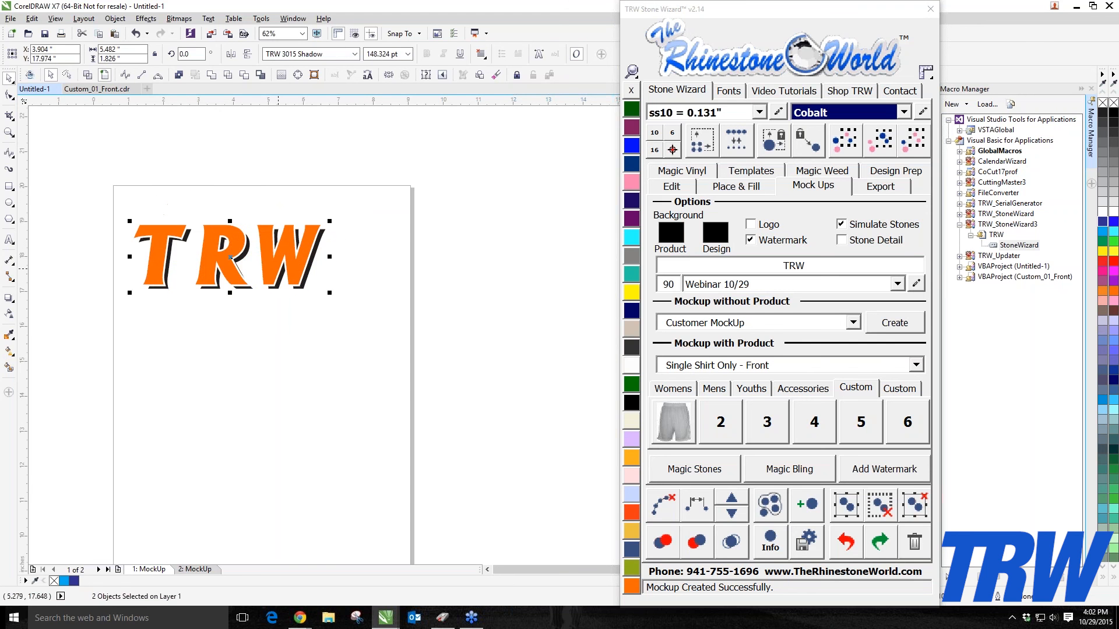
left_click(804, 390)
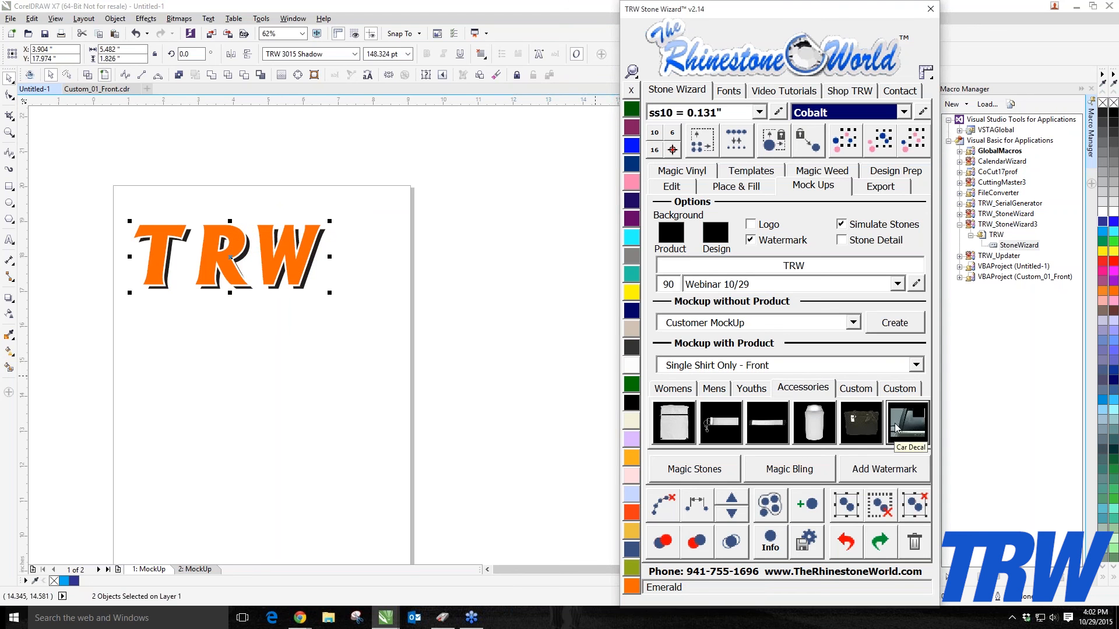
left_click(898, 430)
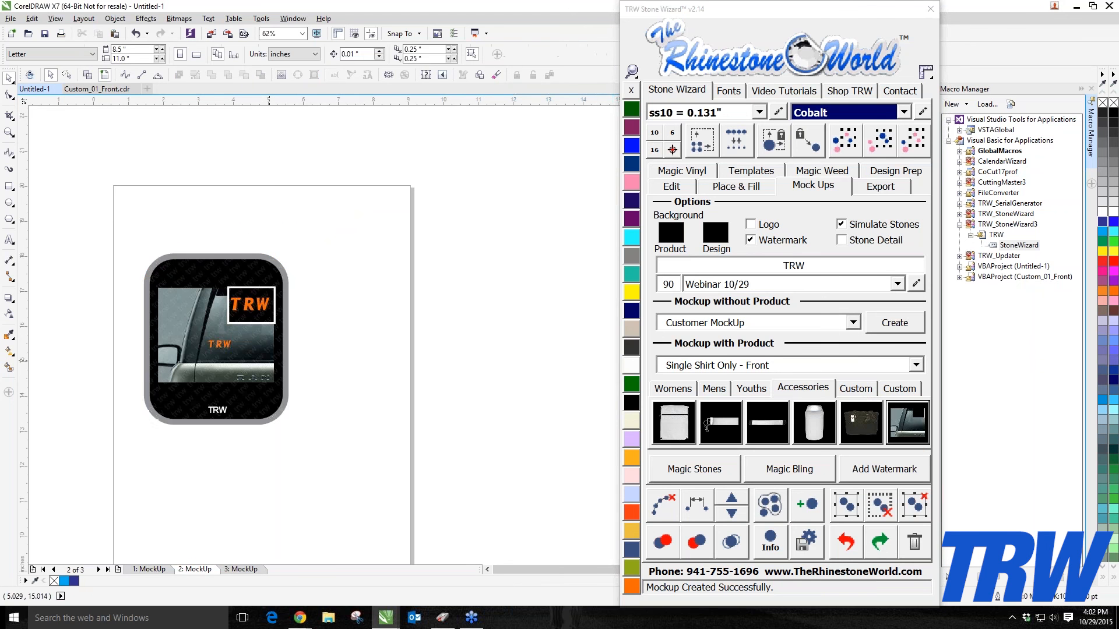
Step: Delete the frame, black background and caption from the car decal mock-up, keeping the car image
left_click(215, 340)
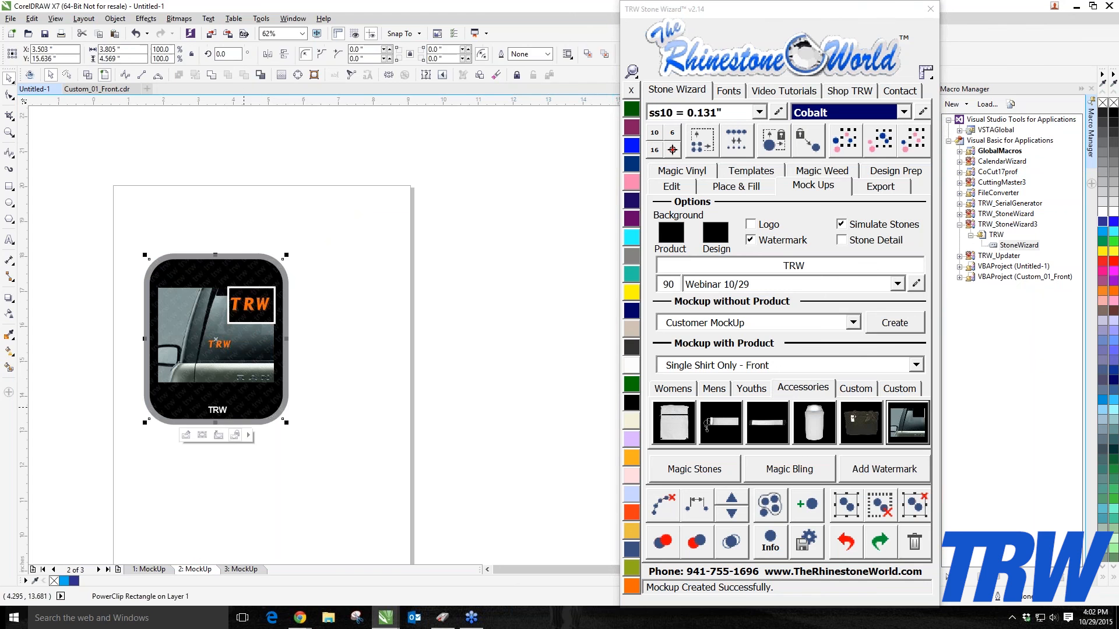
key("Delete")
left_click(216, 408)
key("Delete")
left_click(215, 408)
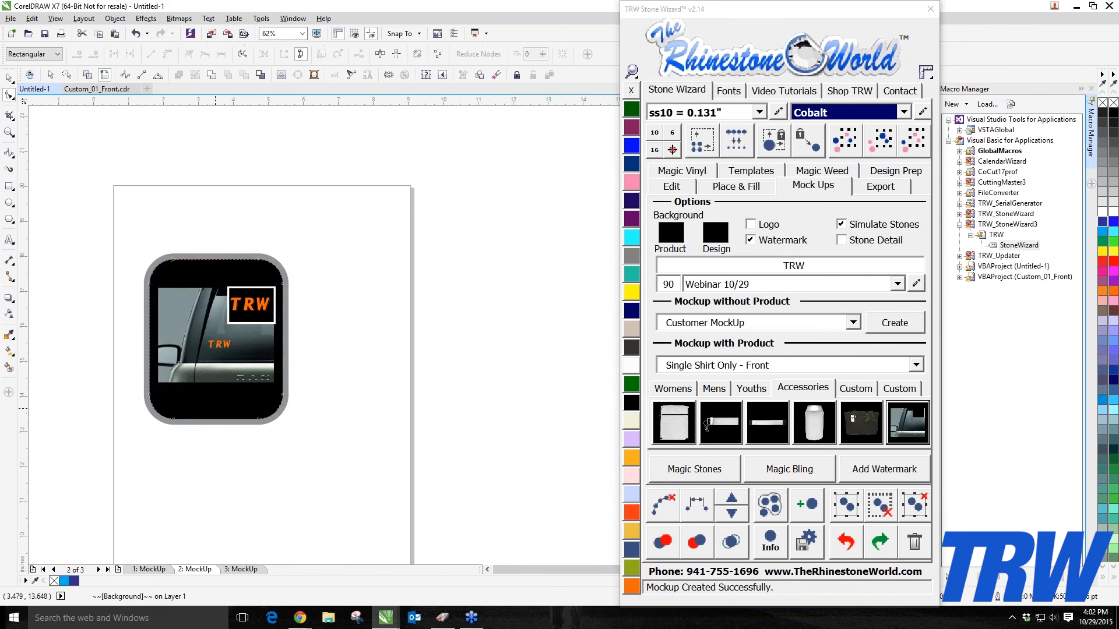
key("Delete")
left_click(8, 77)
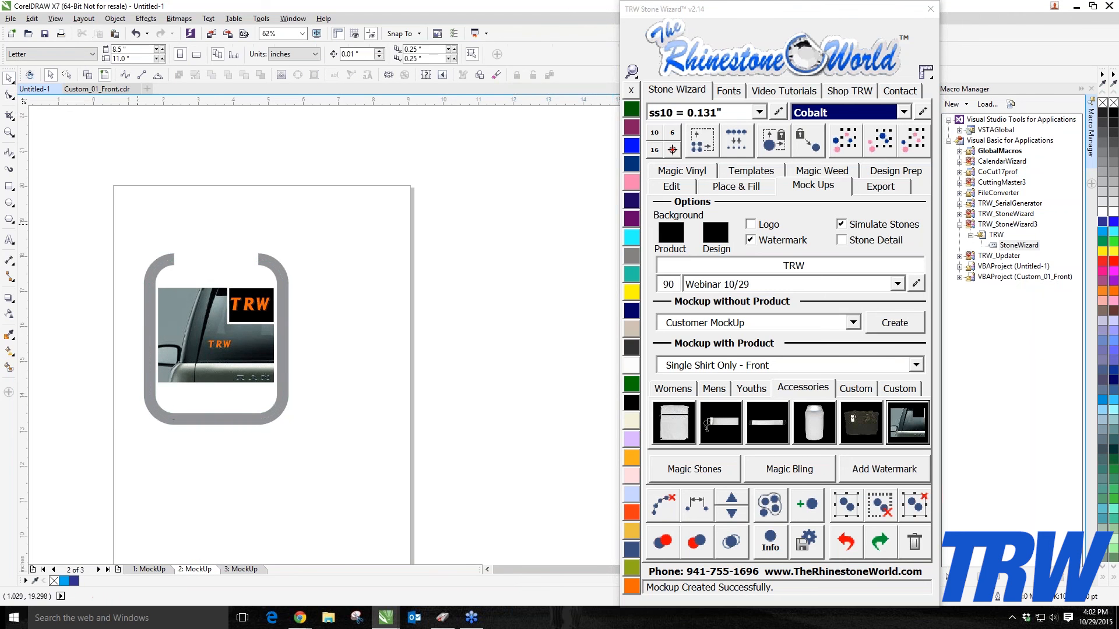
left_click(165, 267)
key("Delete")
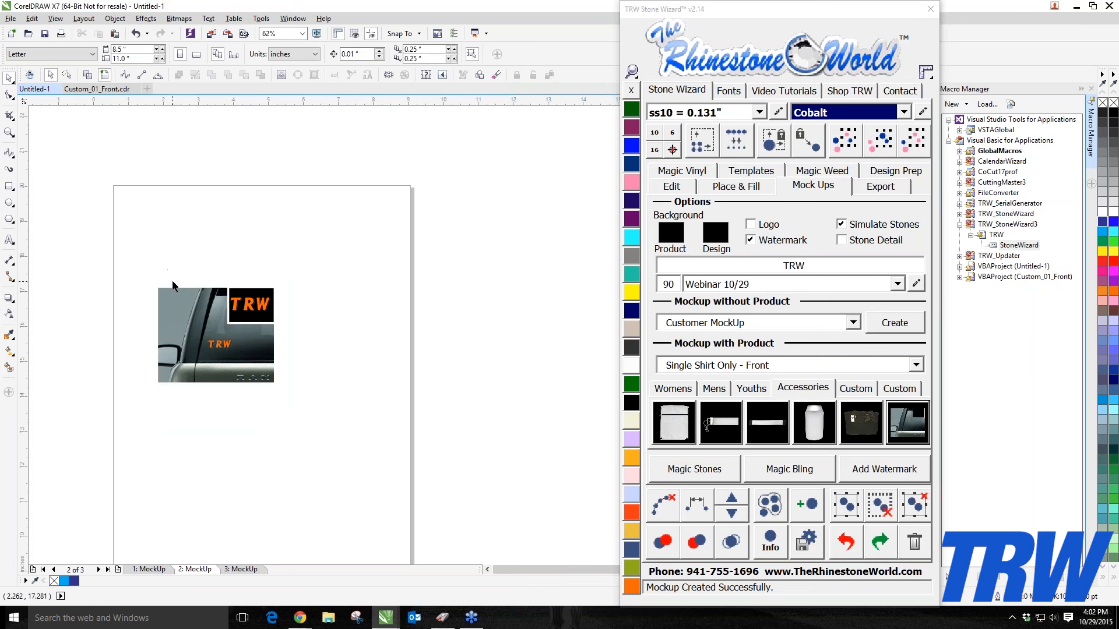
Step: Place the car image beside the shorts and add a black 9.2 x 5.7 inch rectangle sent behind them
left_click_drag(115, 264, 381, 440)
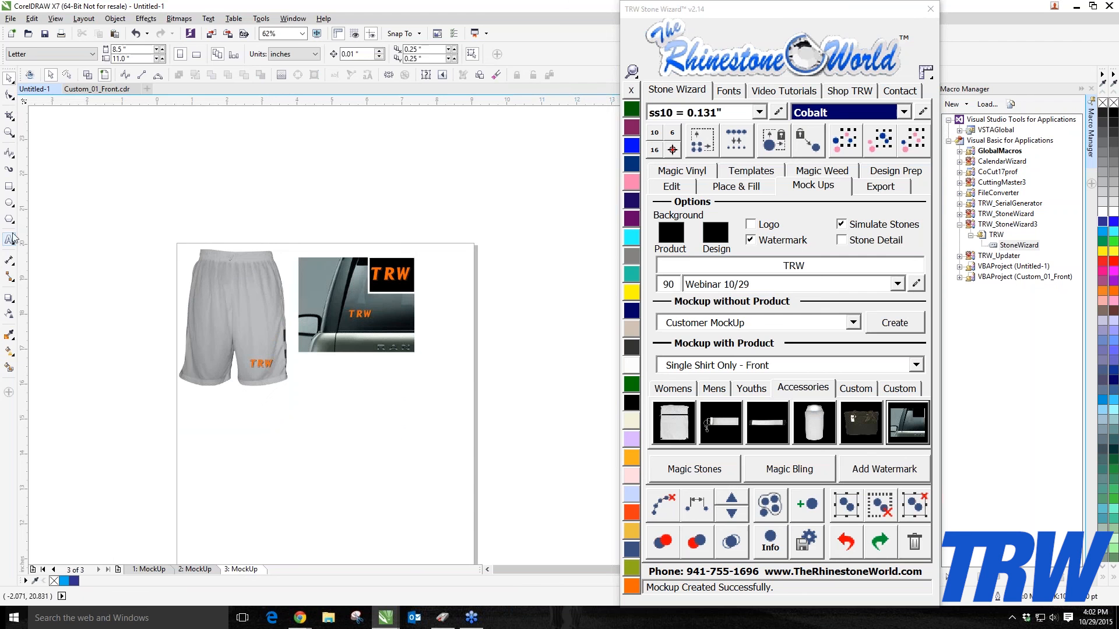
left_click(9, 186)
left_click_drag(148, 225, 213, 277)
mouse_move(326, 338)
left_mouse_down()
mouse_move(473, 434)
mouse_move(471, 424)
left_mouse_up()
left_click(632, 402)
left_click(672, 186)
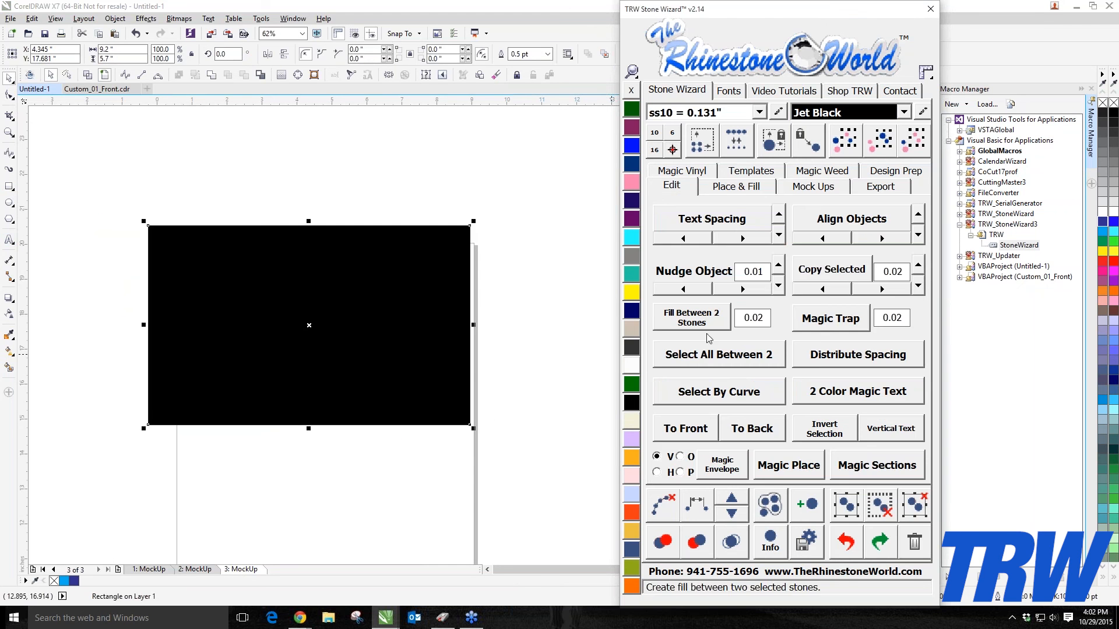
left_click(752, 428)
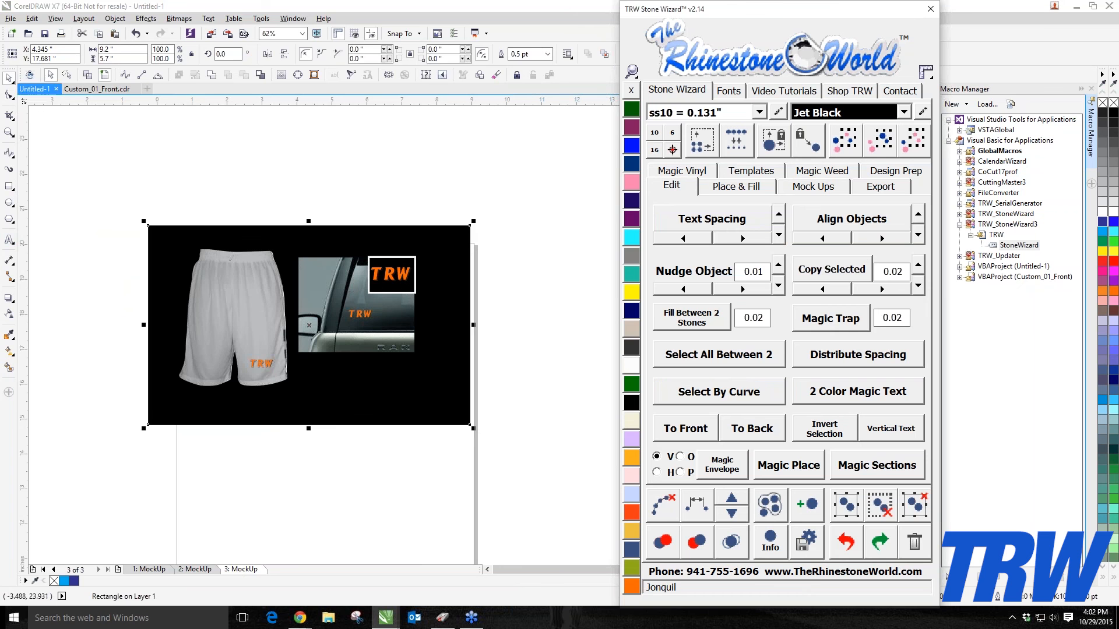
Step: Select the shorts and car images and shift them right to center them on the black background
left_click(10, 79)
left_click(70, 169)
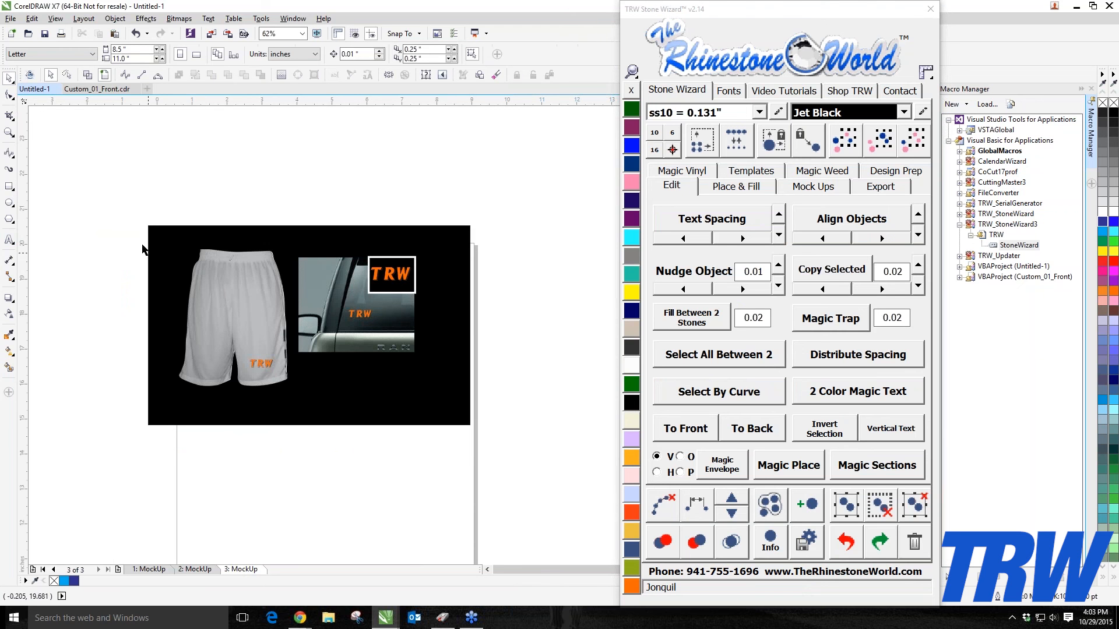
left_click_drag(108, 221, 449, 435)
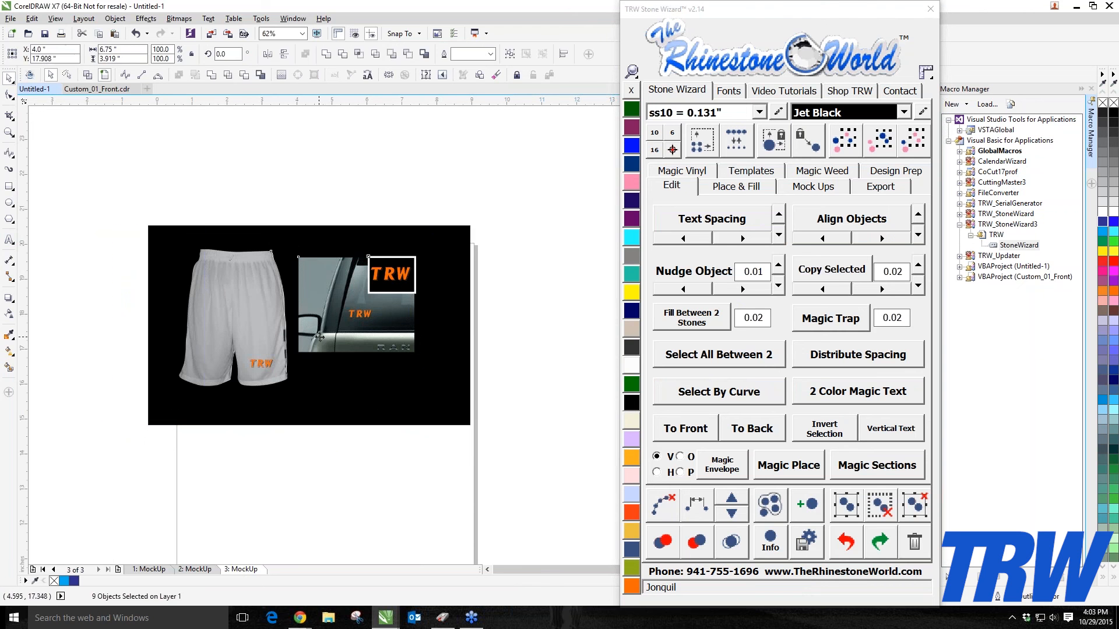
left_click_drag(260, 363, 278, 362)
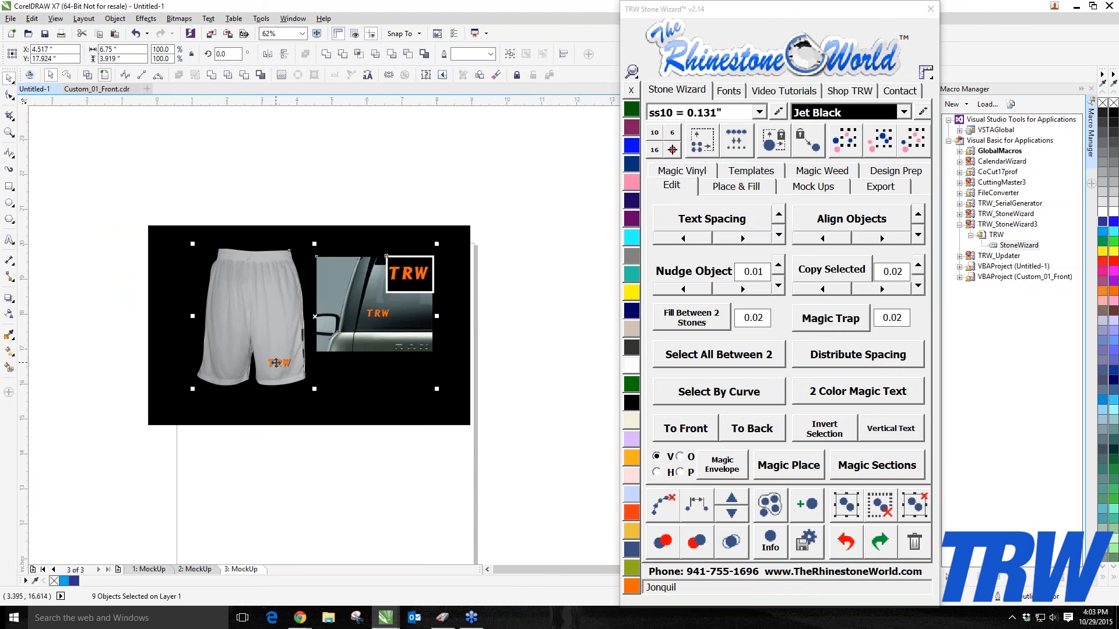
scroll(286, 365, "up", 1)
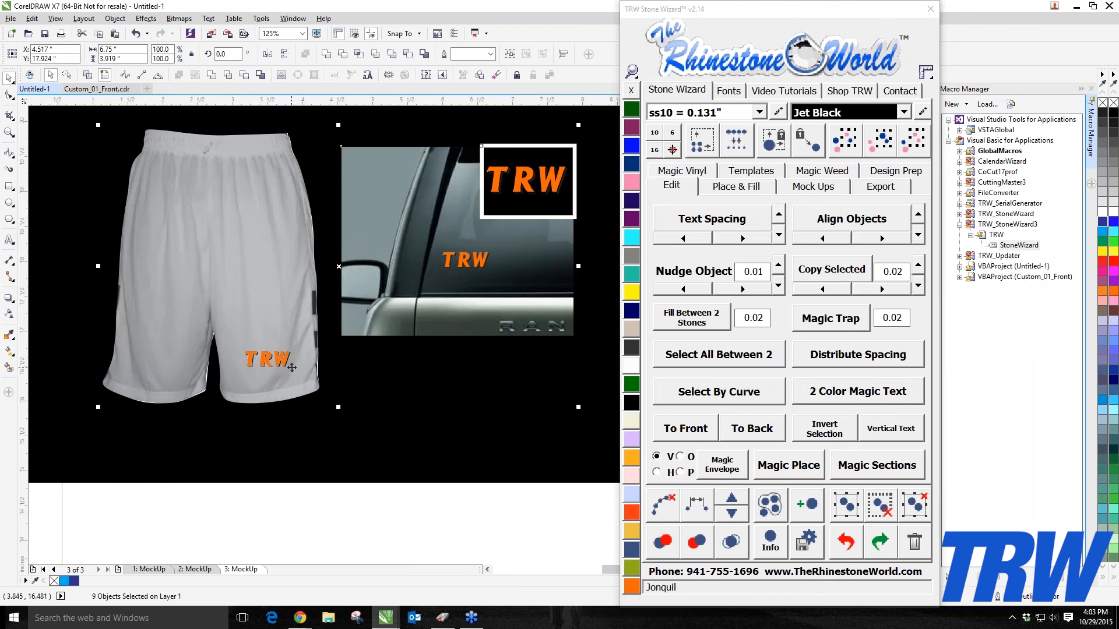
scroll(285, 364, "down", 1)
left_click(517, 291)
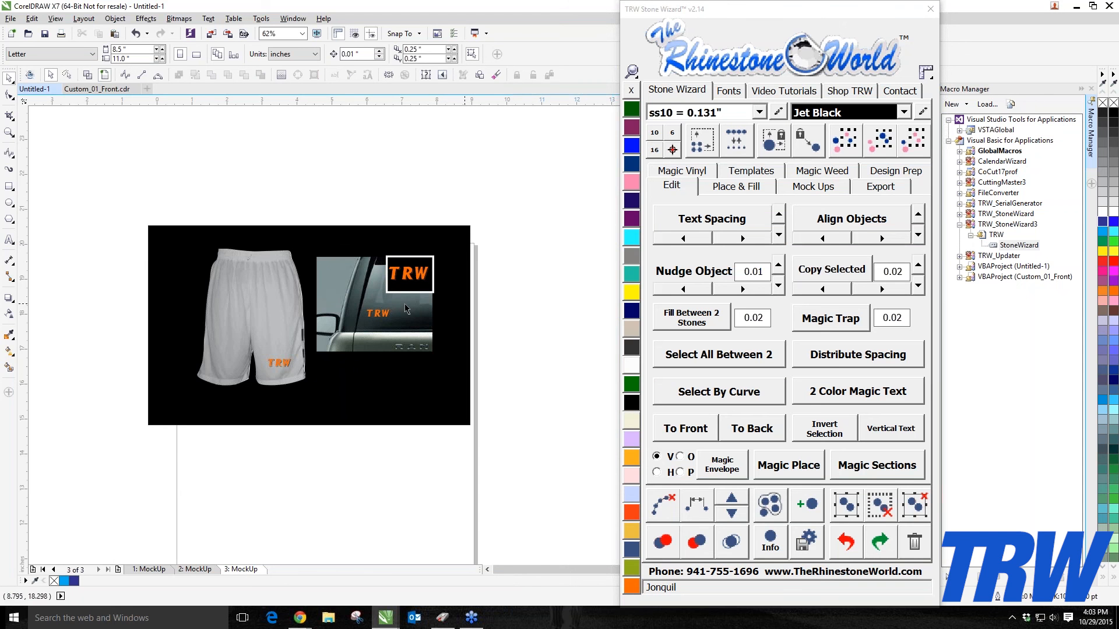
Step: Select and delete all objects on the third mock-up page
scroll(300, 296, "up", 2)
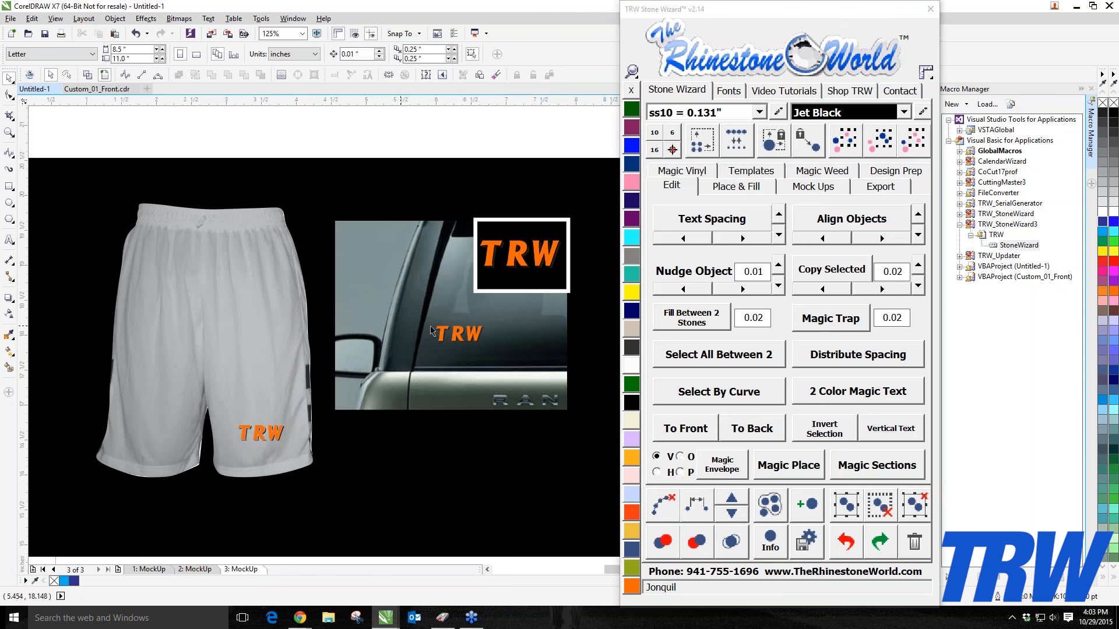
scroll(432, 313, "down", 2)
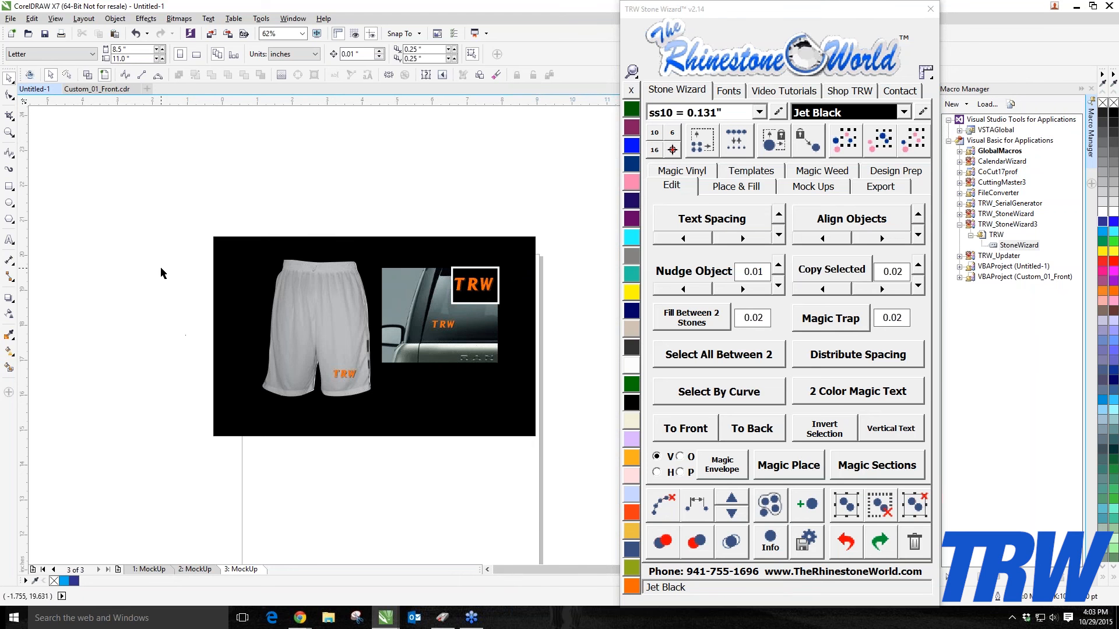
left_click_drag(153, 187, 588, 474)
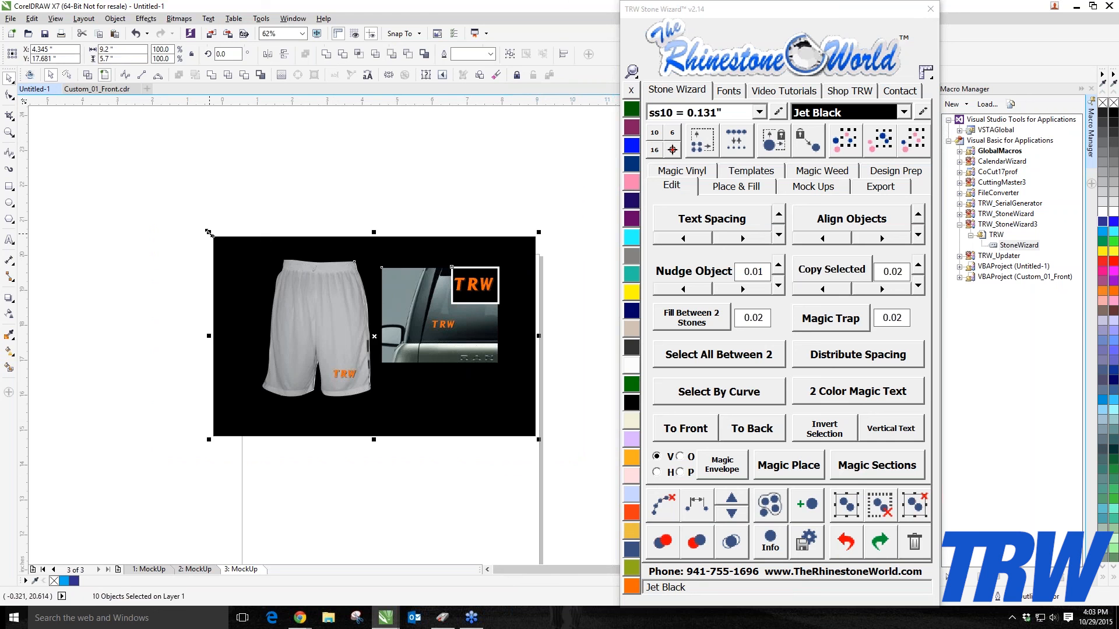
left_click_drag(209, 232, 238, 264)
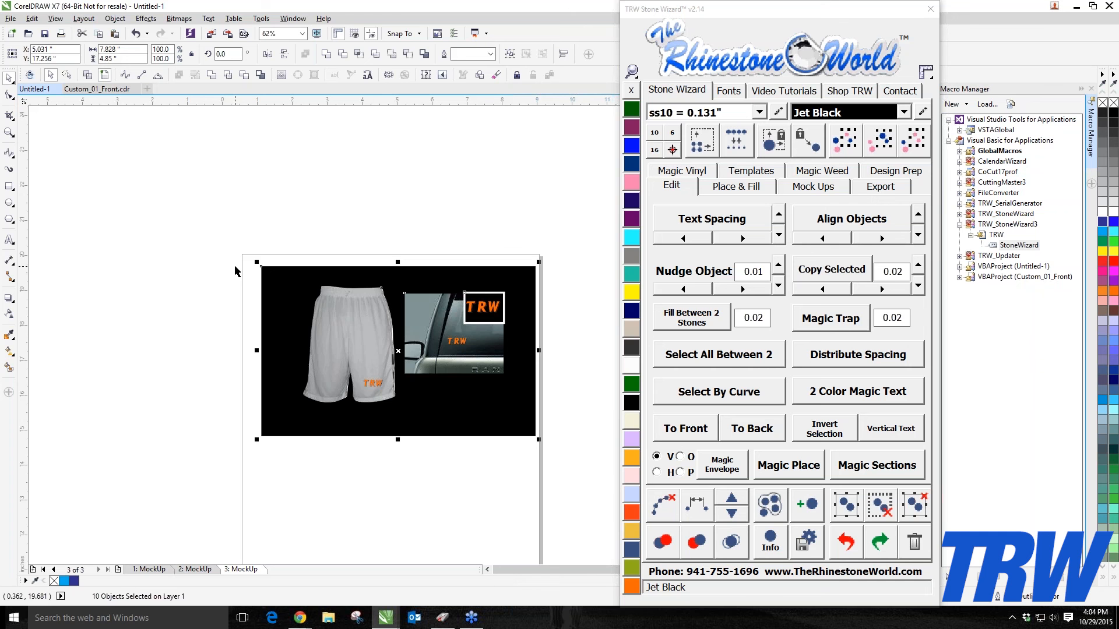
key("Delete")
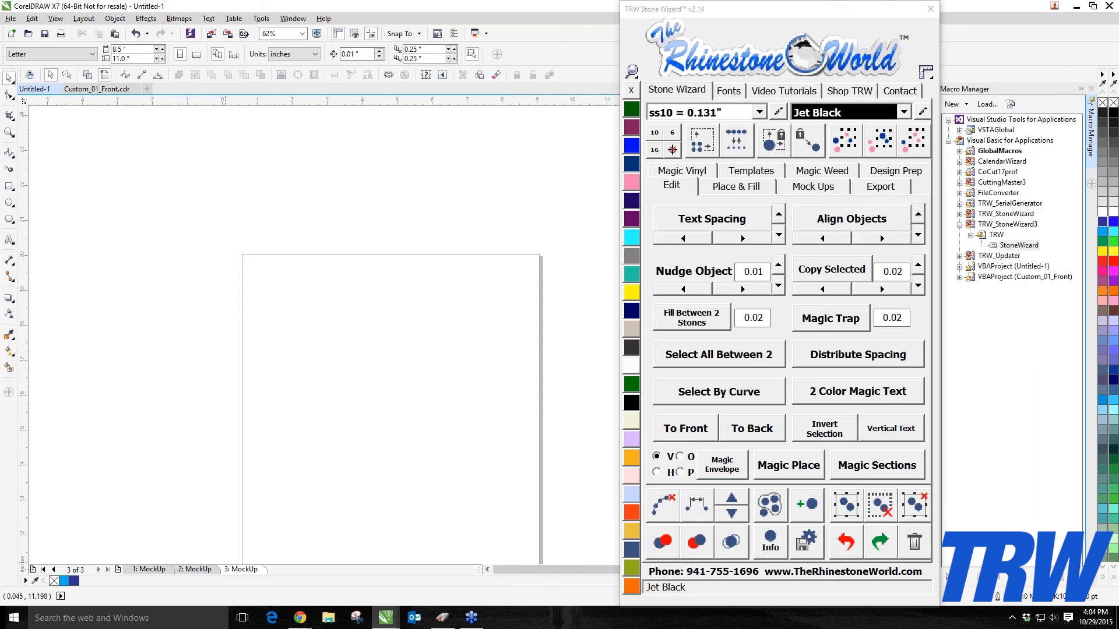
Step: Delete the empty third page of the document
right_click(229, 565)
right_click(236, 569)
left_click(262, 536)
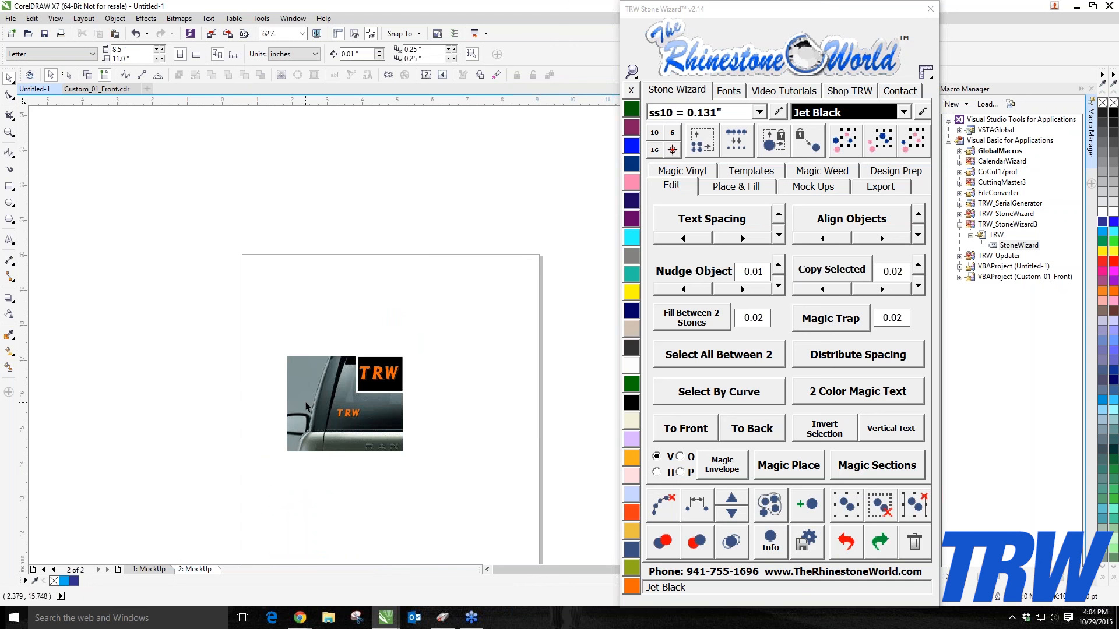
Step: Delete the car decal mock-up from the second page and then remove that page
left_click_drag(220, 337, 530, 483)
key("Delete")
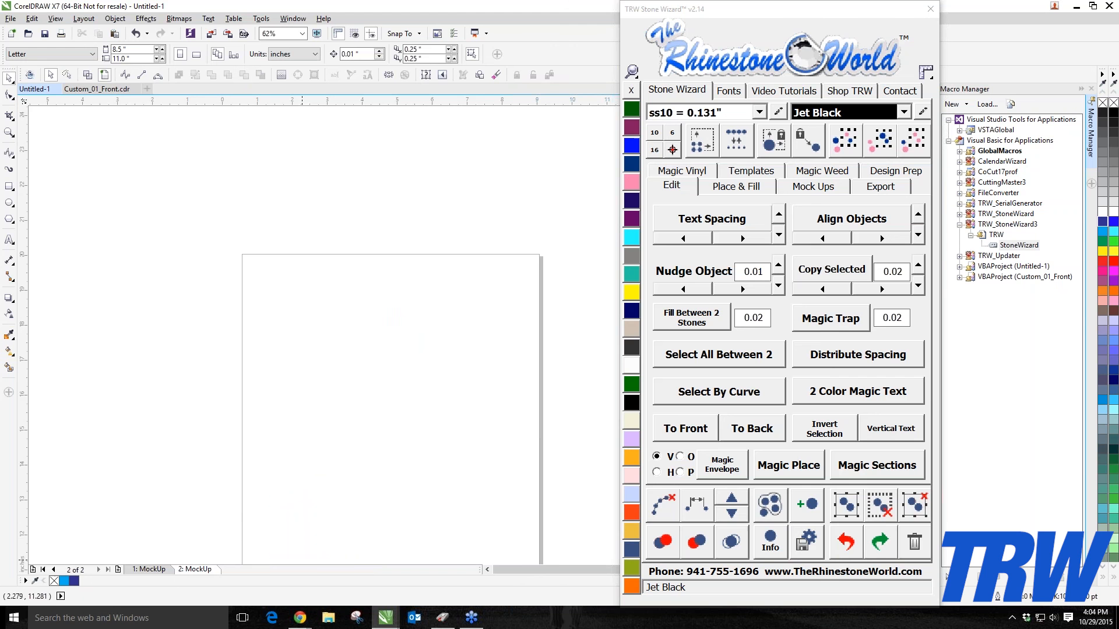
right_click(211, 570)
left_click(257, 546)
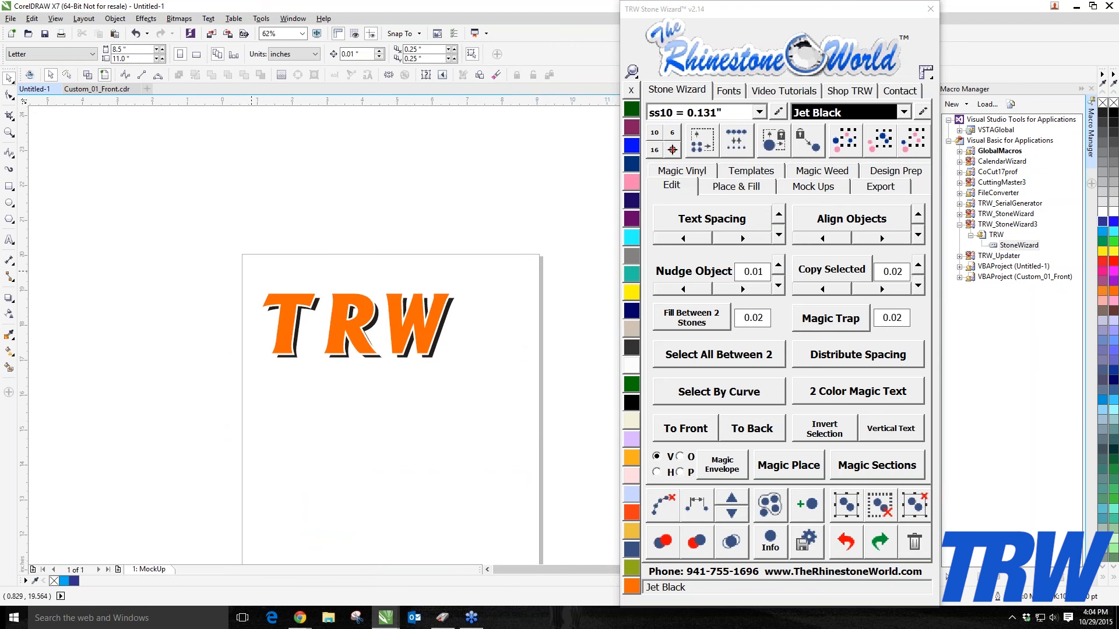
Step: Delete the TRW text from the remaining page
left_click_drag(251, 270, 480, 379)
key("Delete")
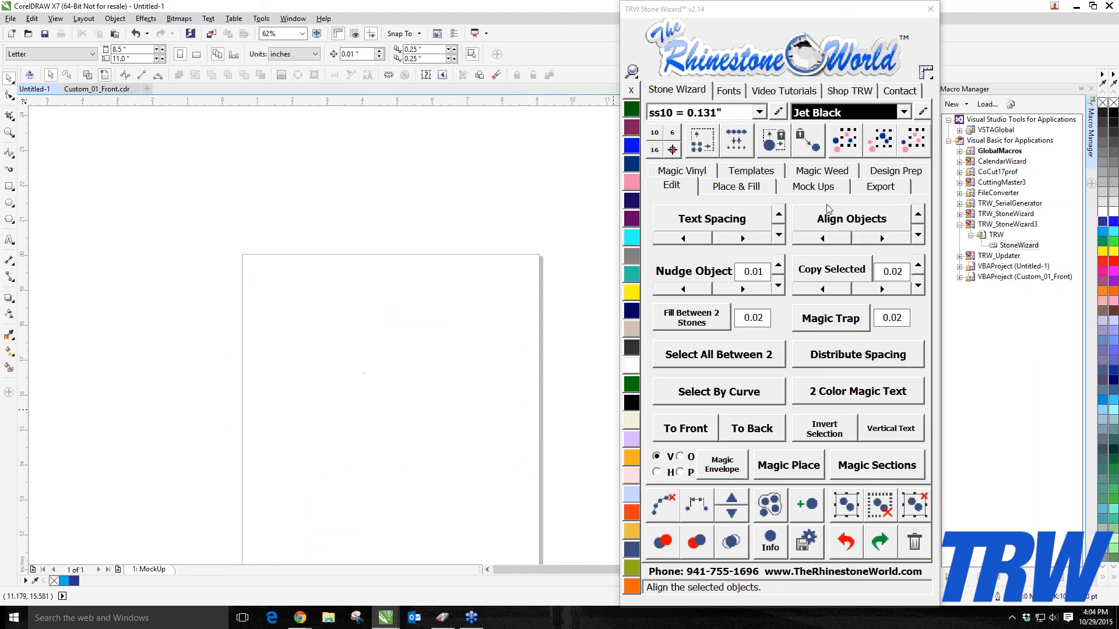
Step: Open the custom shorts product template from the Mock Ups custom products for editing
left_click(813, 186)
left_click(844, 389)
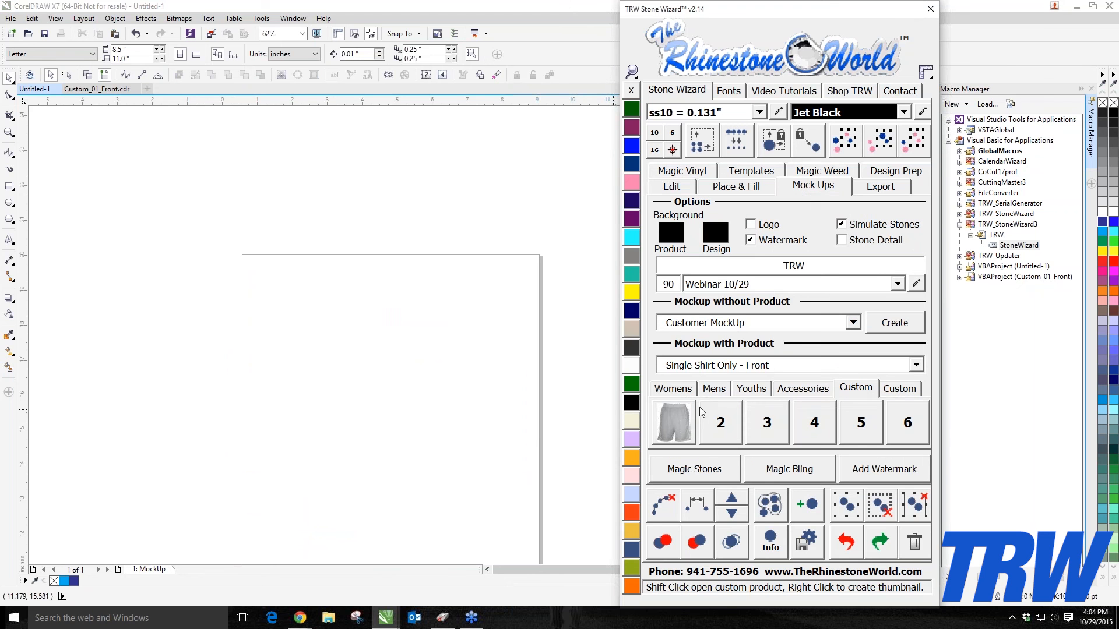
left_click(680, 421)
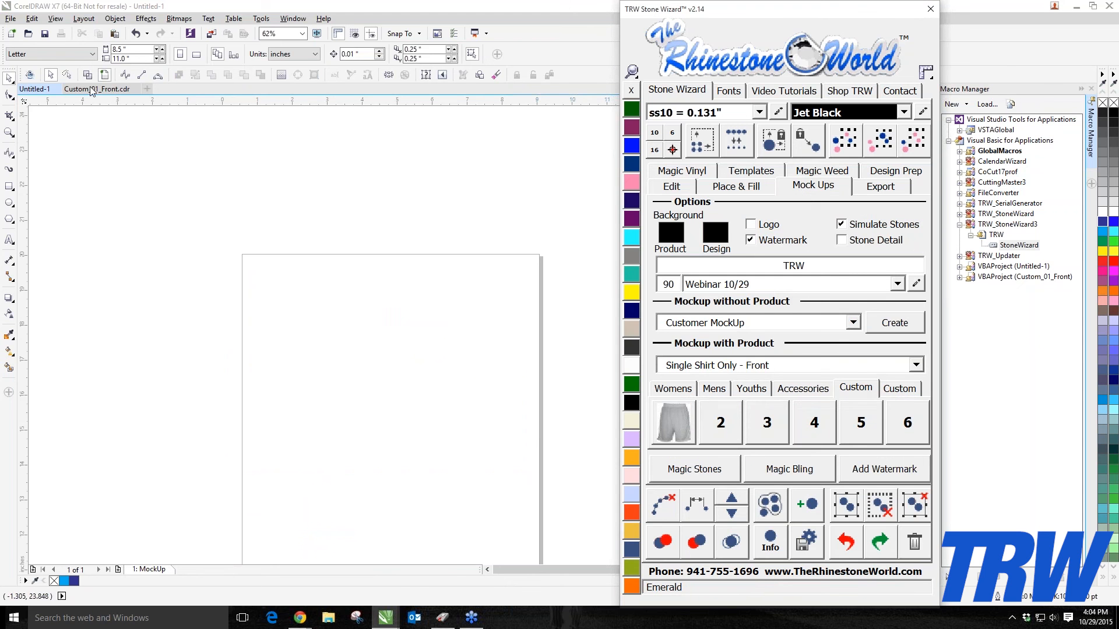
left_click(280, 353)
scroll(280, 352, "up", 2)
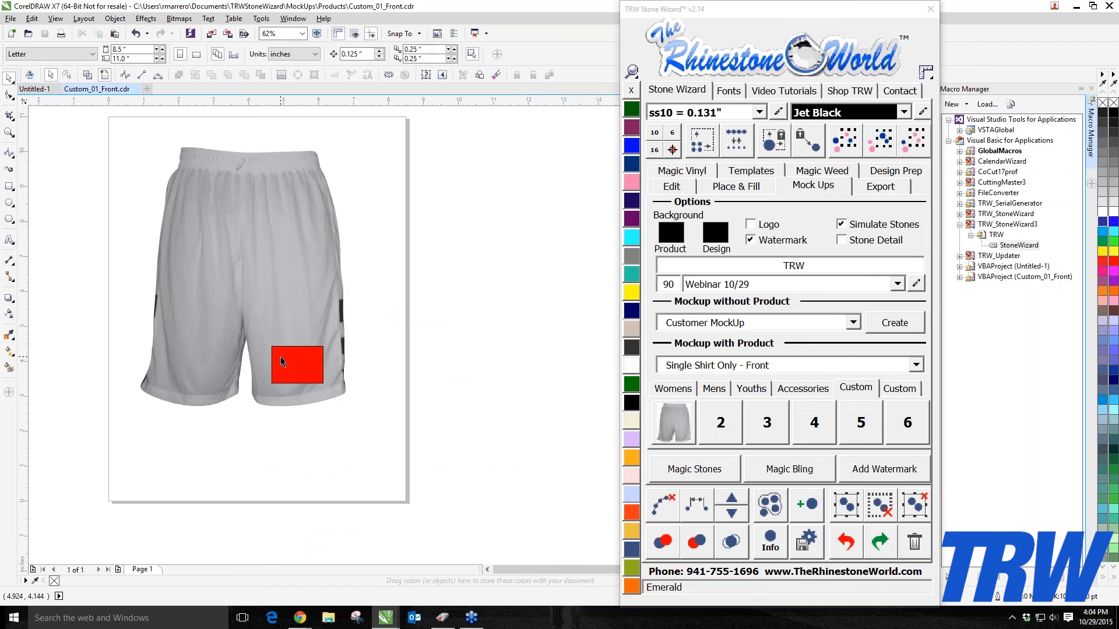
Step: Duplicate the red design placeholder onto the shorts' other leg
left_click_drag(281, 360, 171, 363)
left_click(278, 519)
left_click(187, 366)
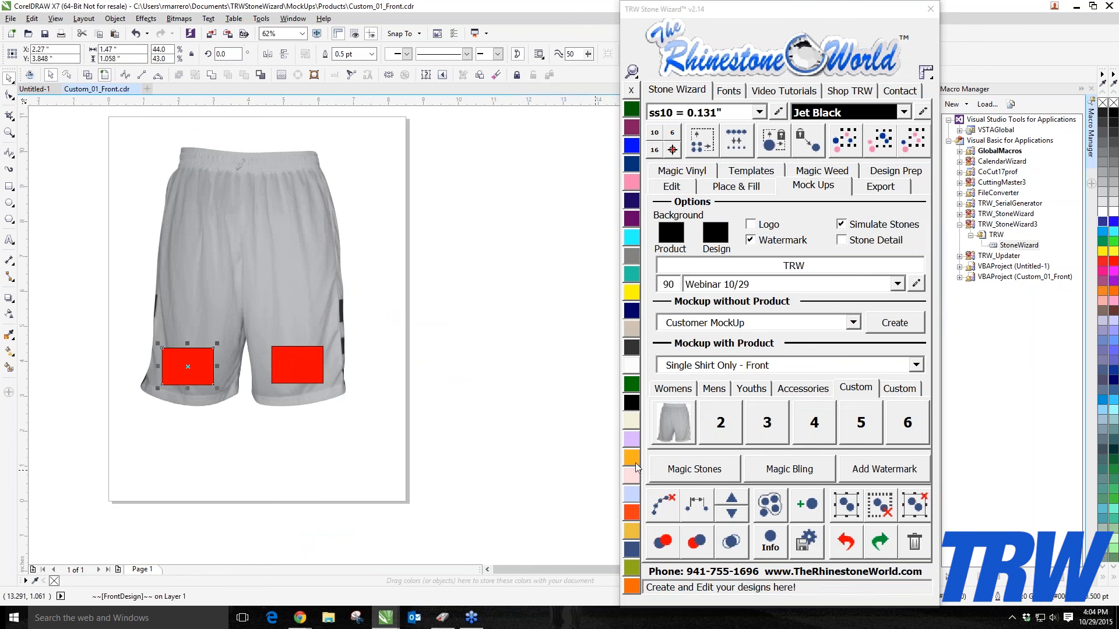
Step: Create the custom product thumbnail at size 4 and save the template over Custom_01_Front.cdr
left_click(669, 424)
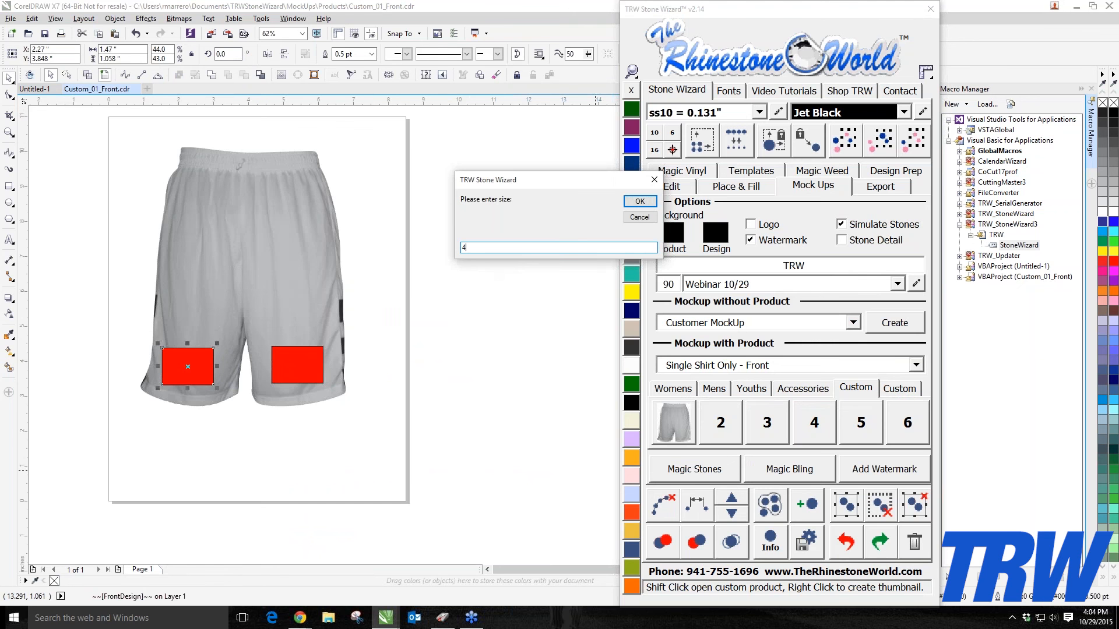
left_click(640, 201)
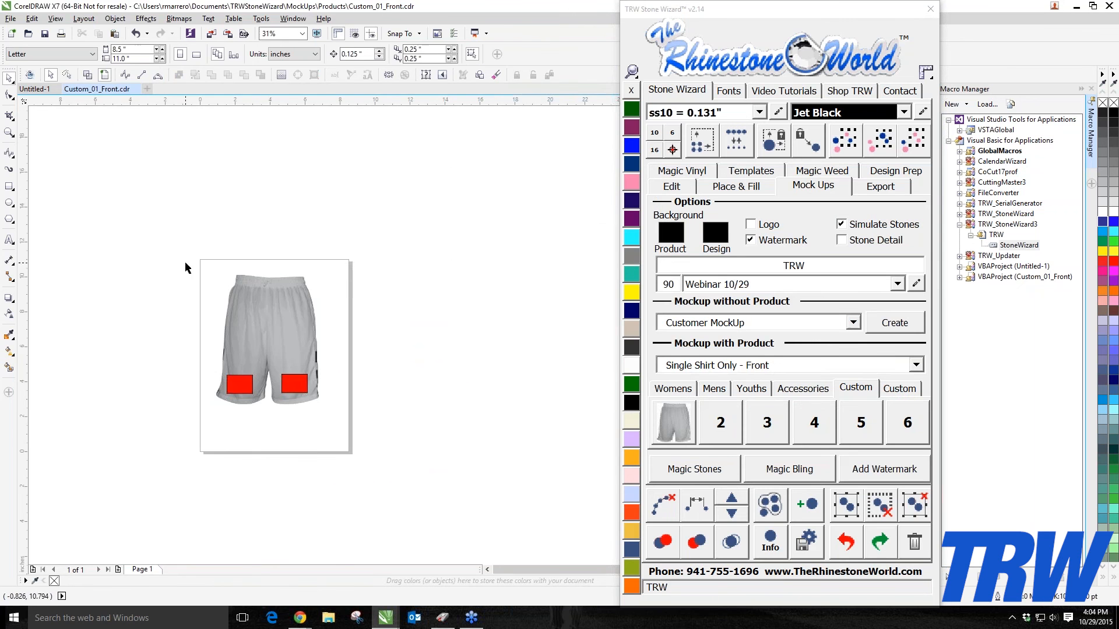
left_click(10, 18)
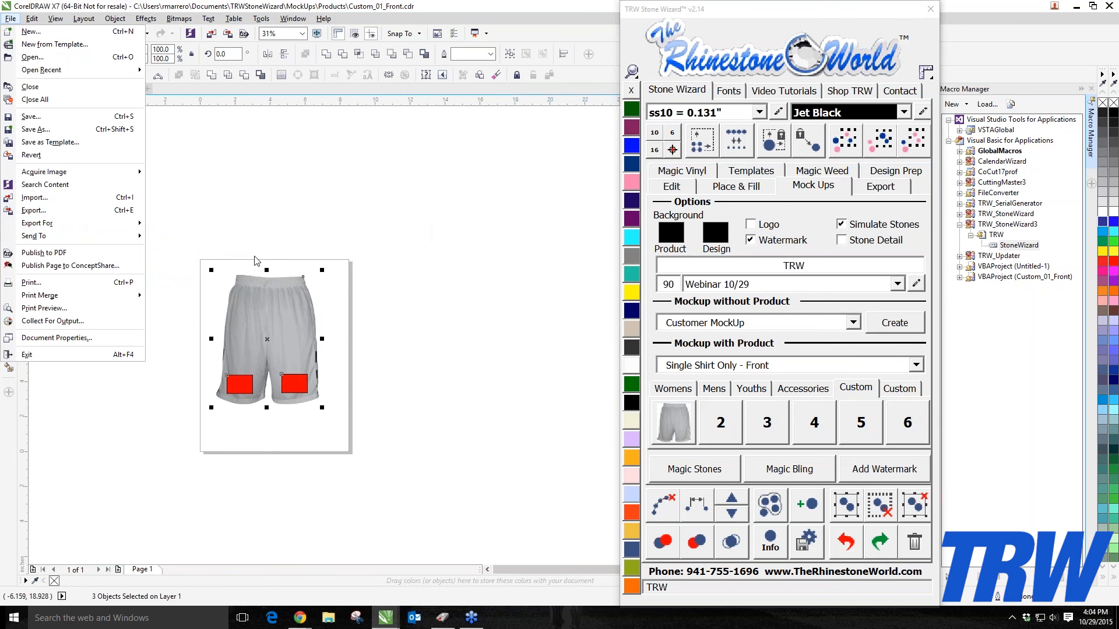
left_click(75, 132)
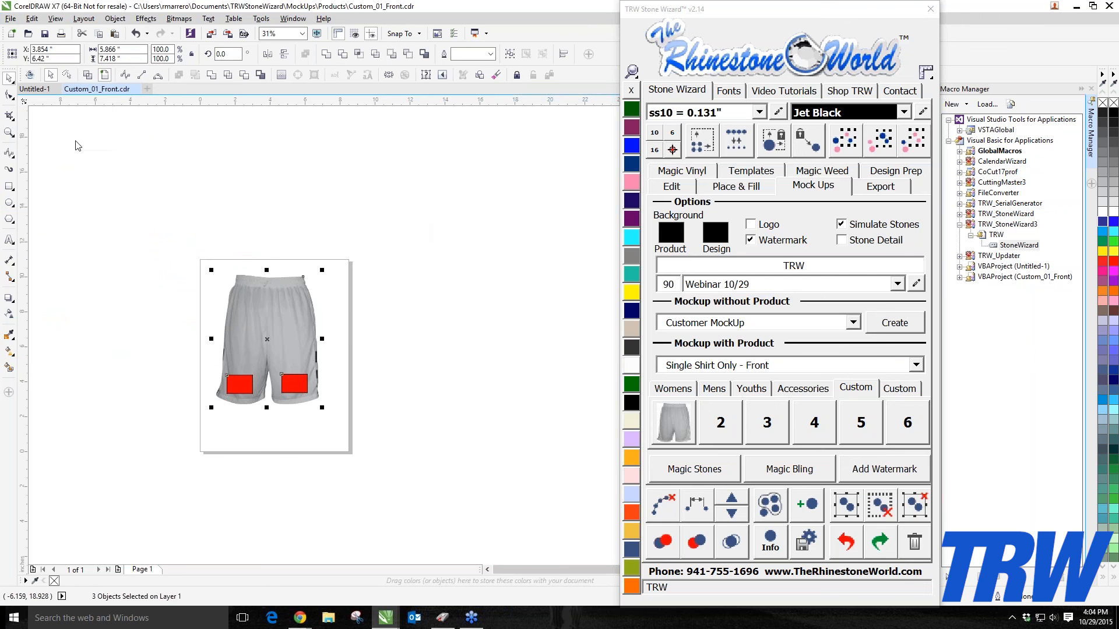
key("Return")
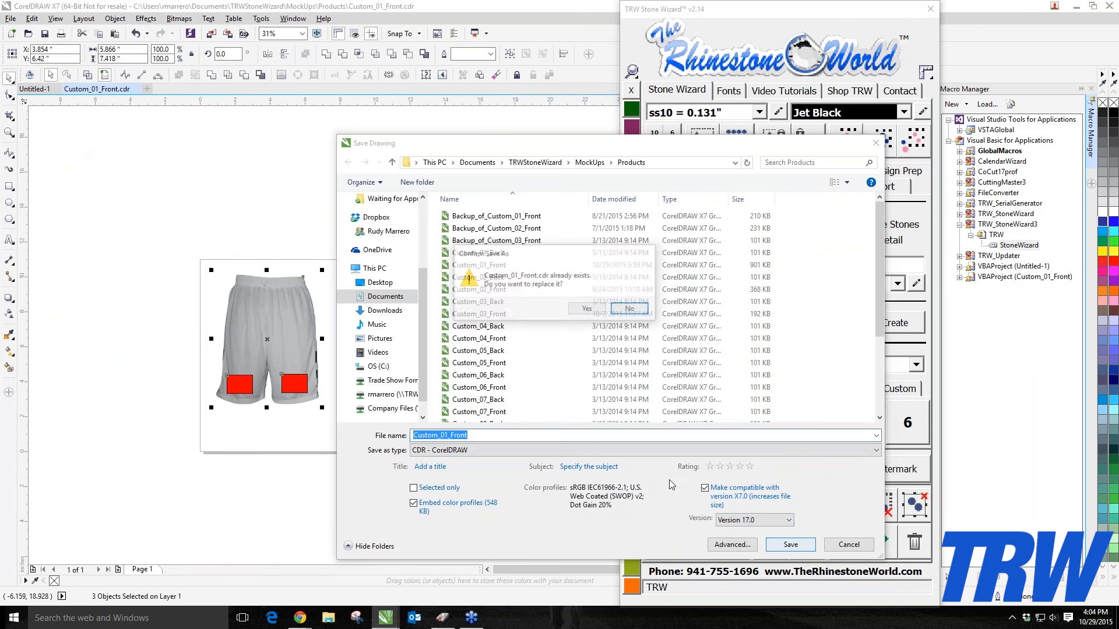
left_click(586, 309)
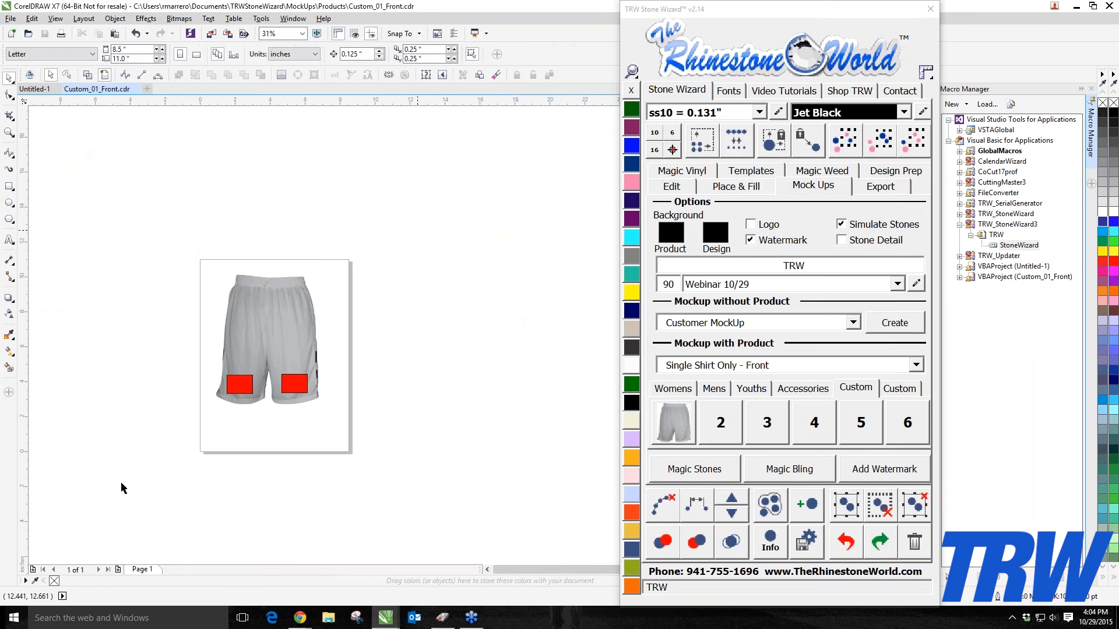
Step: Delete everything in the shorts template and close it without saving changes
left_click_drag(418, 230, 134, 444)
key("Delete")
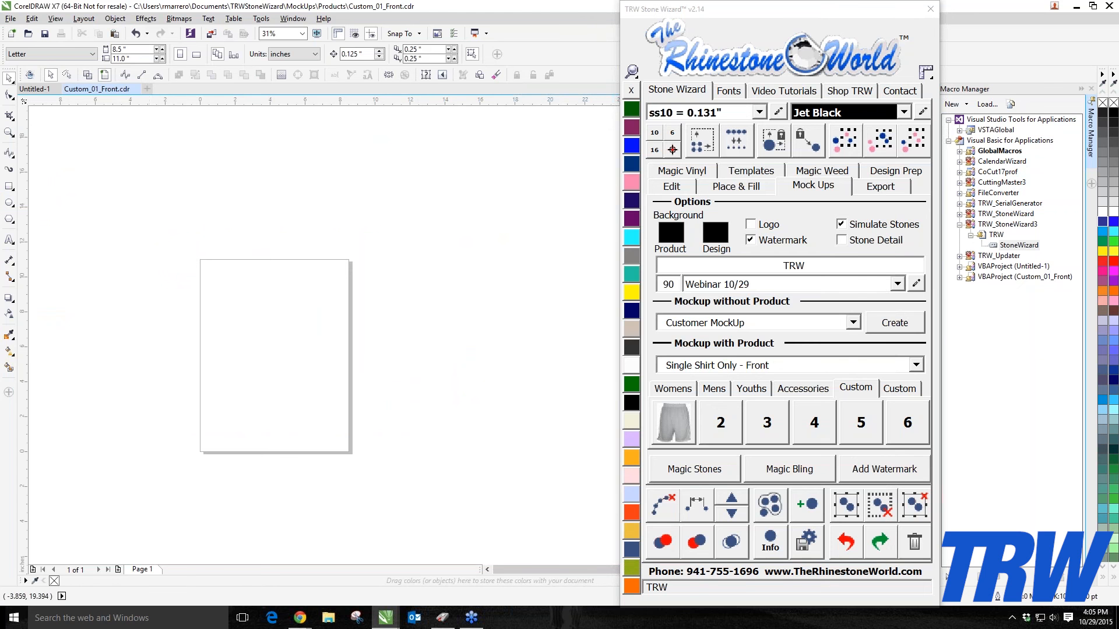
left_click(135, 90)
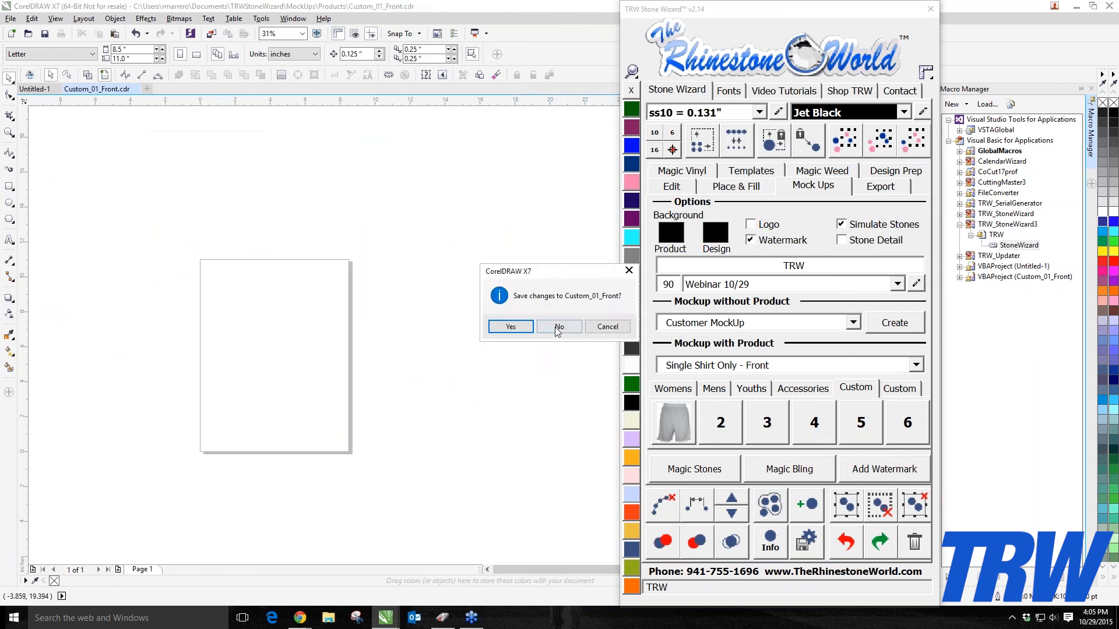
left_click(556, 327)
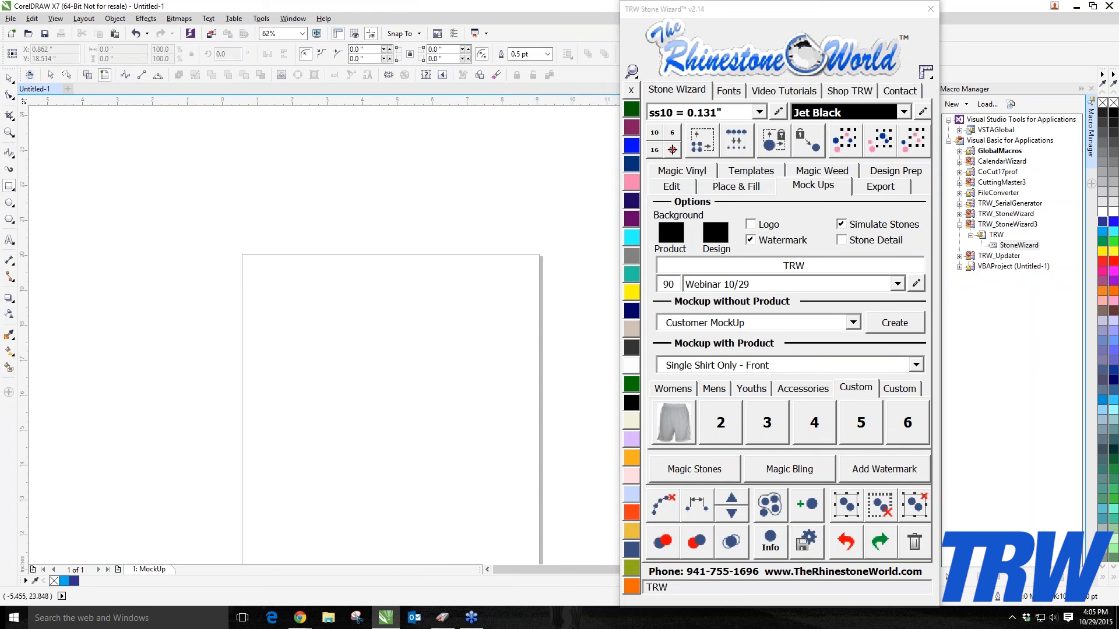
Step: Open the custom shorts front and back templates and delete the left red placeholder from the front template
left_click(10, 79)
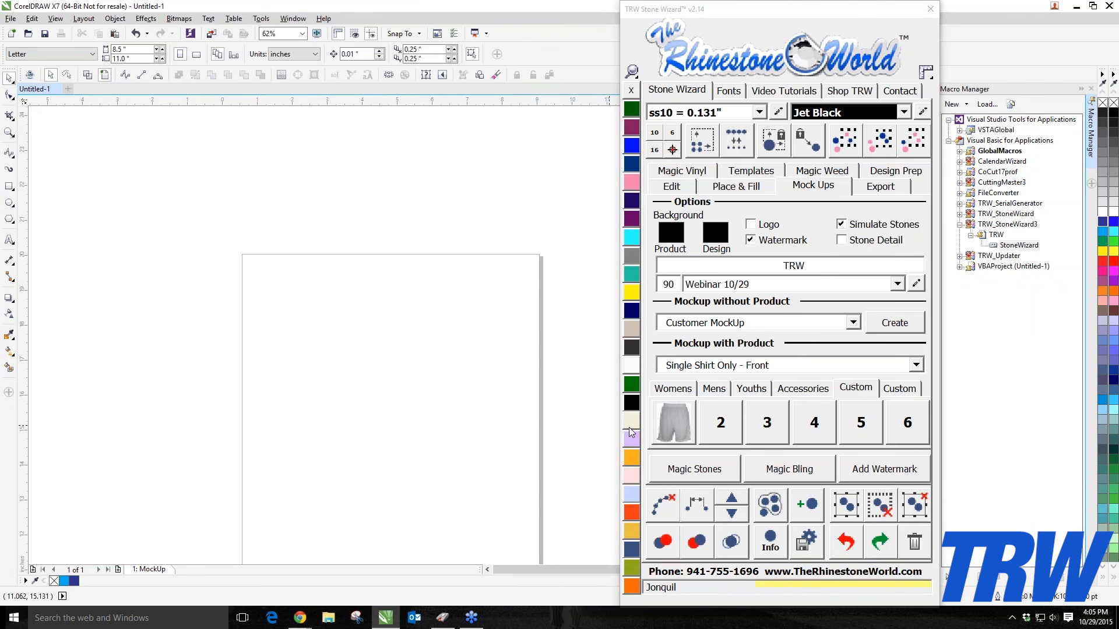
left_click(673, 427)
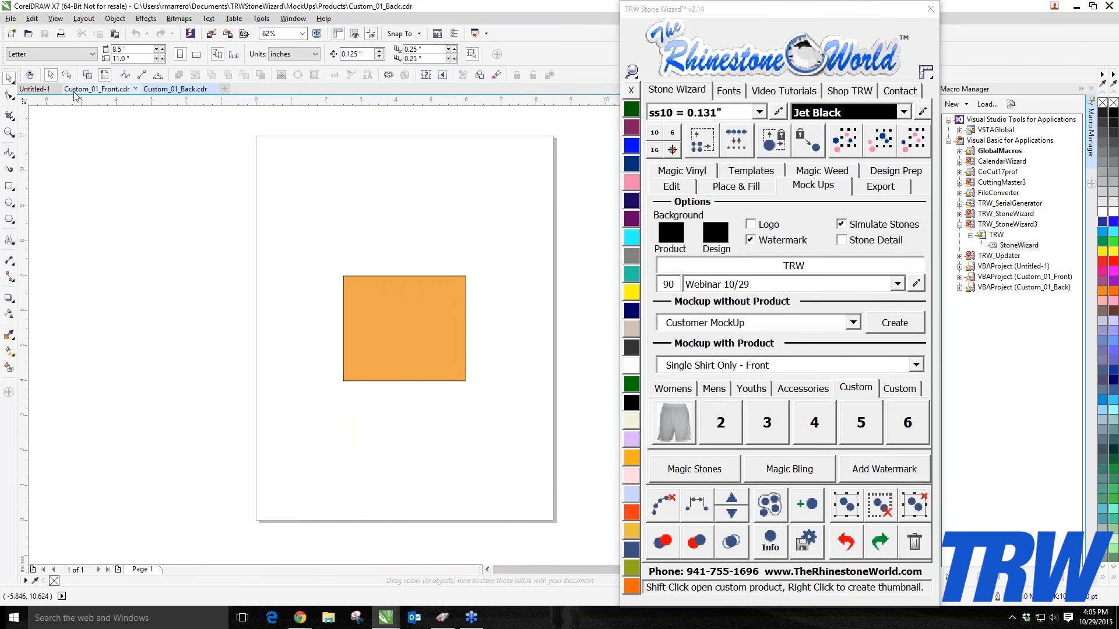
left_click(414, 382)
key("Delete")
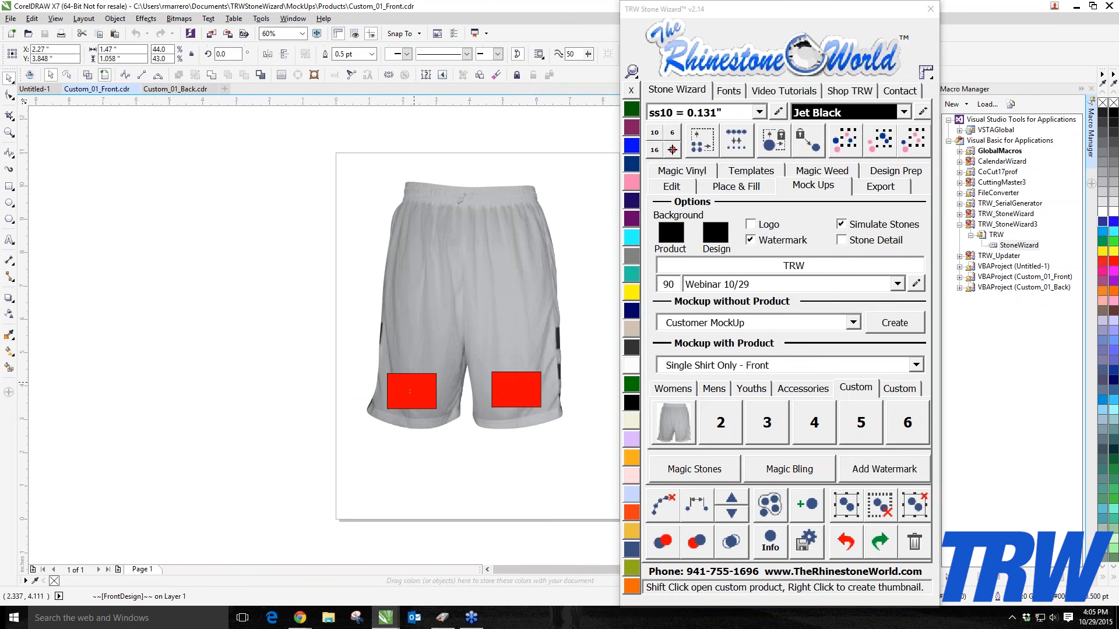
left_click(431, 258)
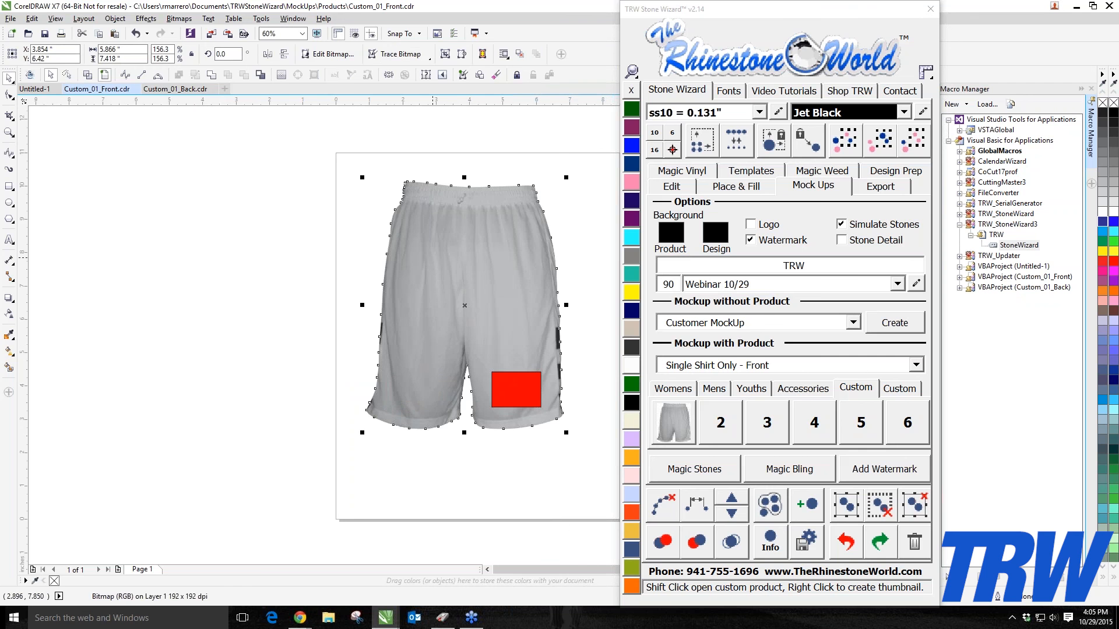
Step: In the back template, send the shorts behind the orange placeholder, then shrink and move the placeholder onto the left leg
left_click(175, 88)
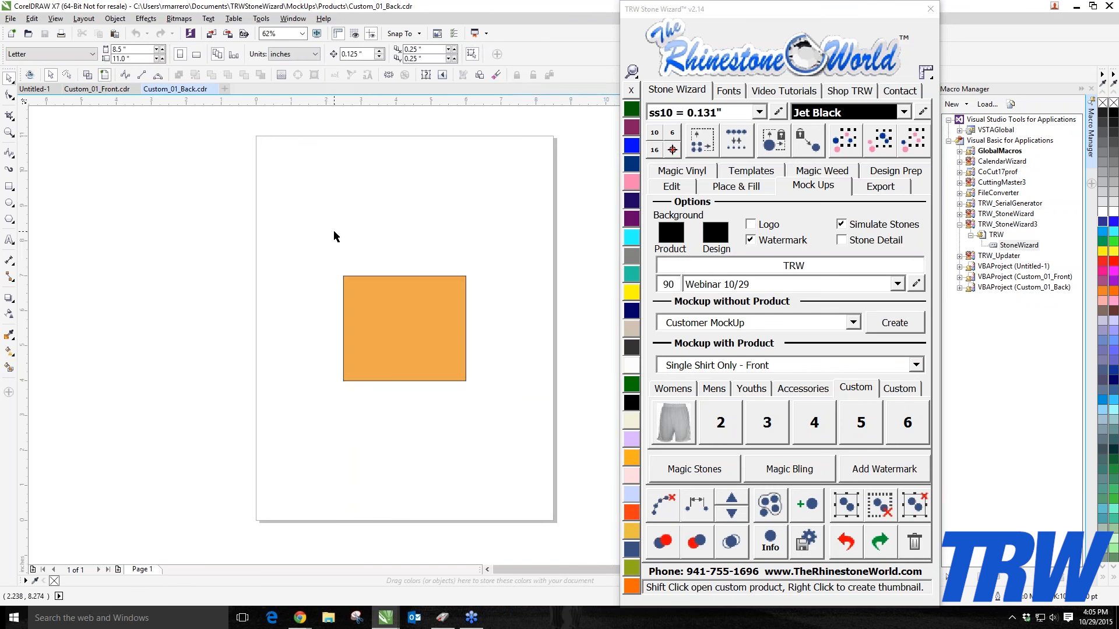
left_click(691, 188)
left_click(752, 428)
left_click(434, 328)
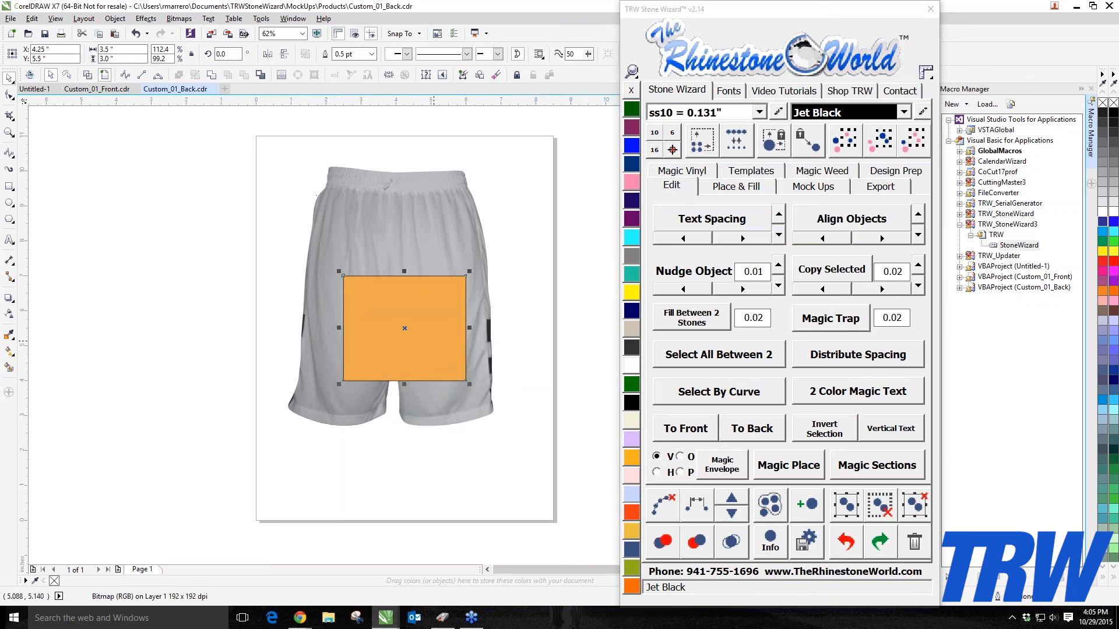
left_click_drag(466, 275, 399, 333)
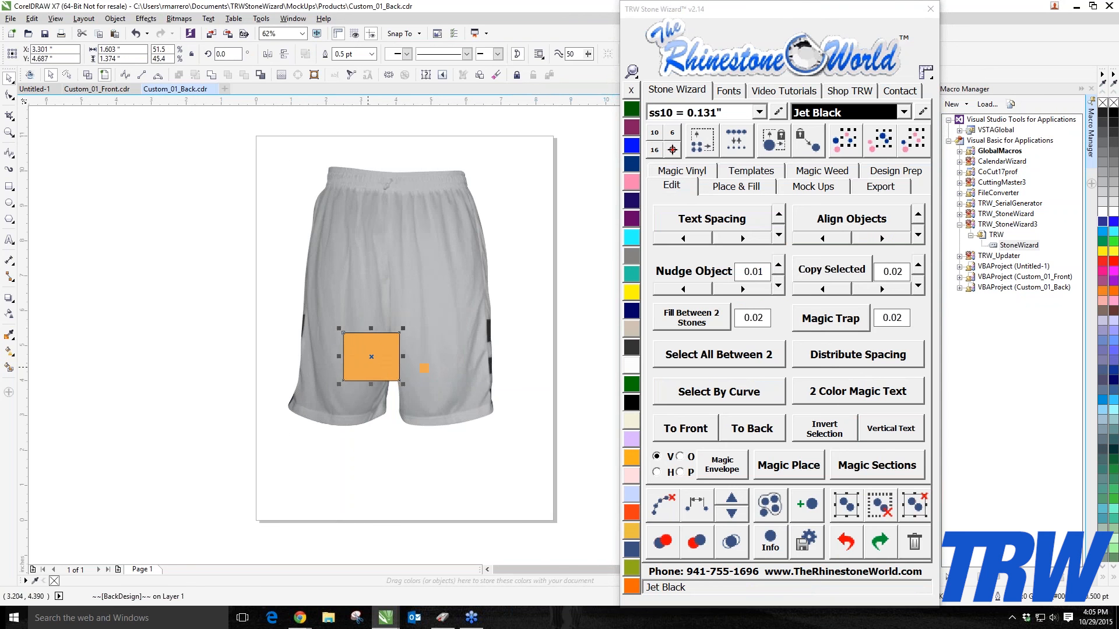
left_click_drag(368, 367, 333, 397)
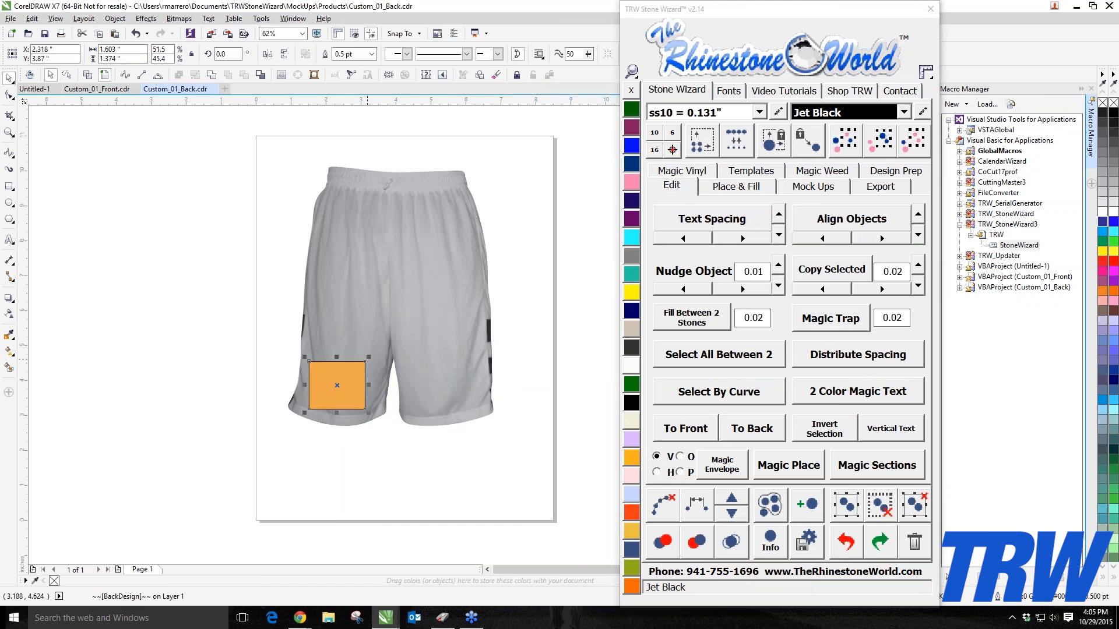
left_click_drag(366, 361, 337, 391)
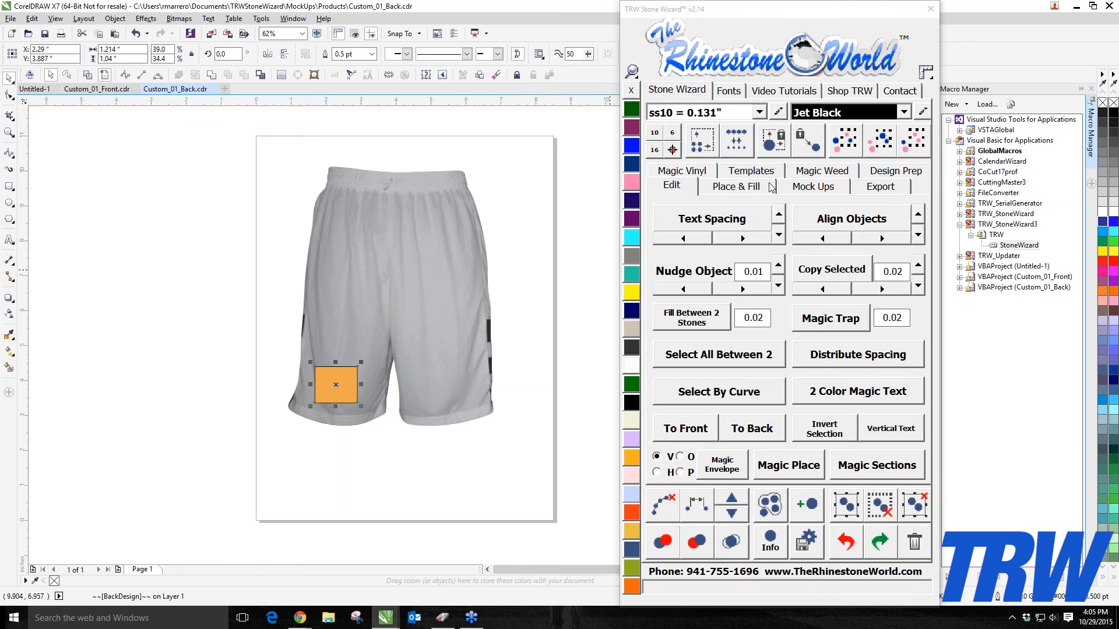
Step: Create the custom product thumbnail for the back template at size 4
left_click(803, 187)
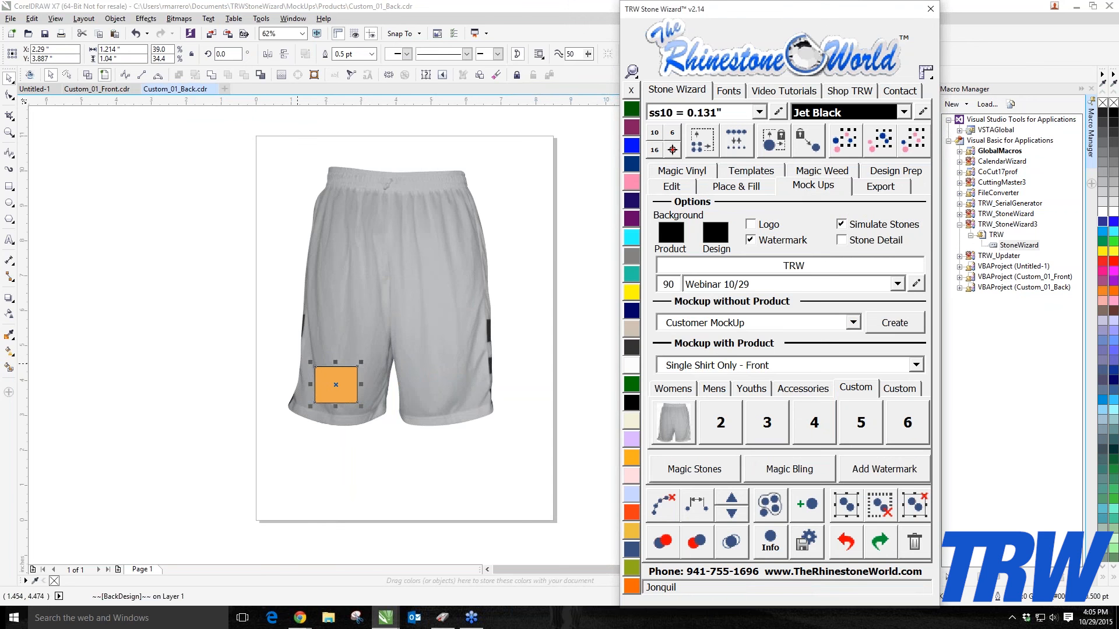
left_click(666, 419)
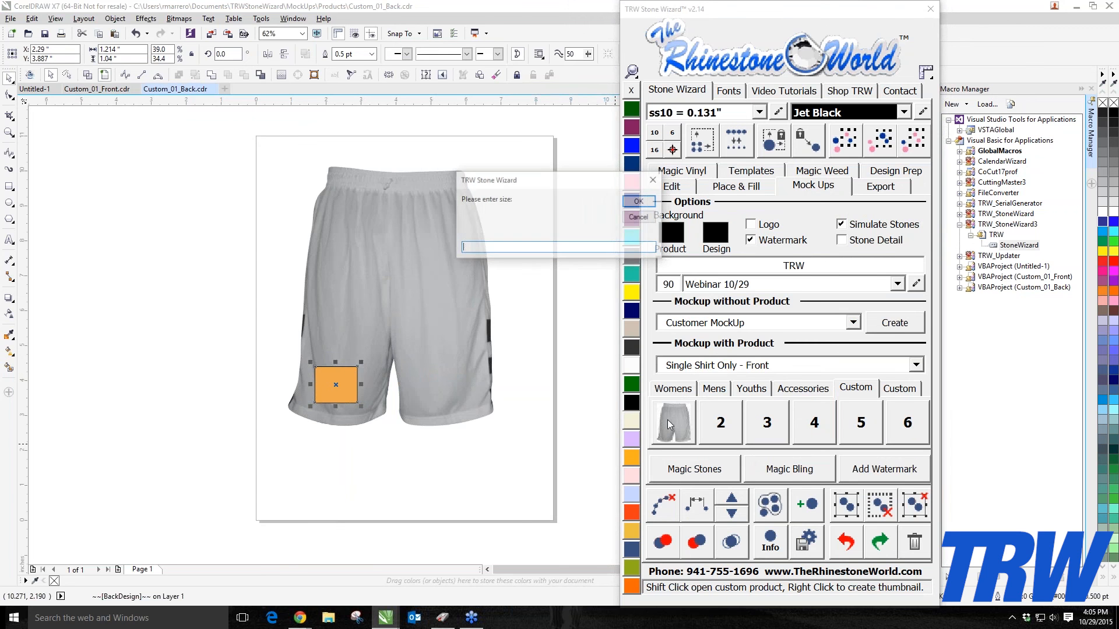
type("4")
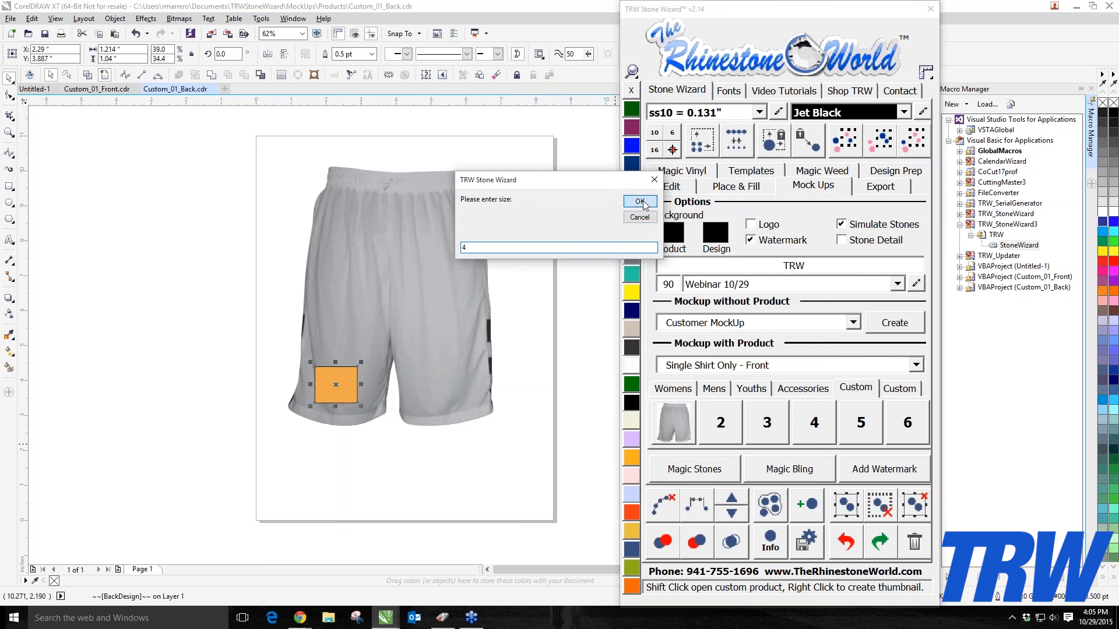
left_click(639, 201)
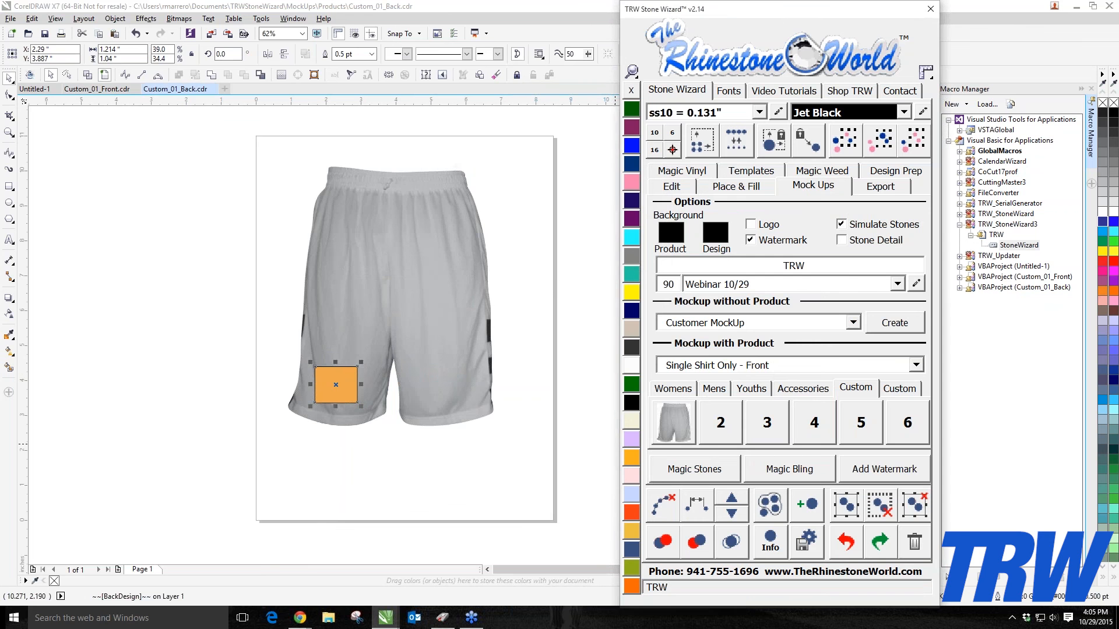
Step: Save the back template as Custom_01_Back, replacing the existing file
left_click(11, 18)
left_click(44, 130)
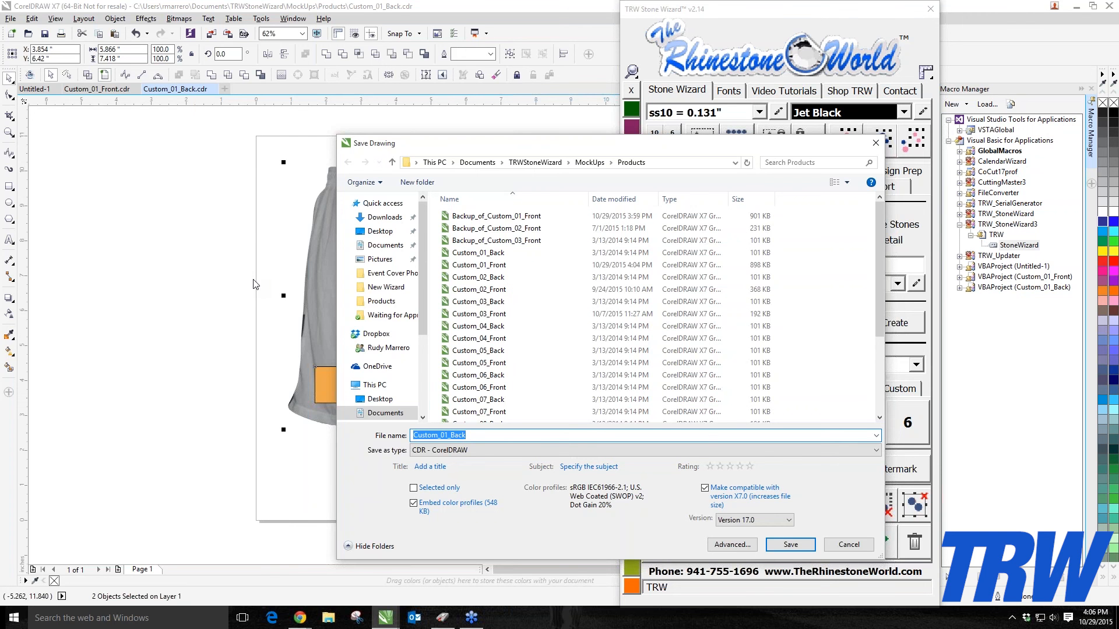
left_click(790, 545)
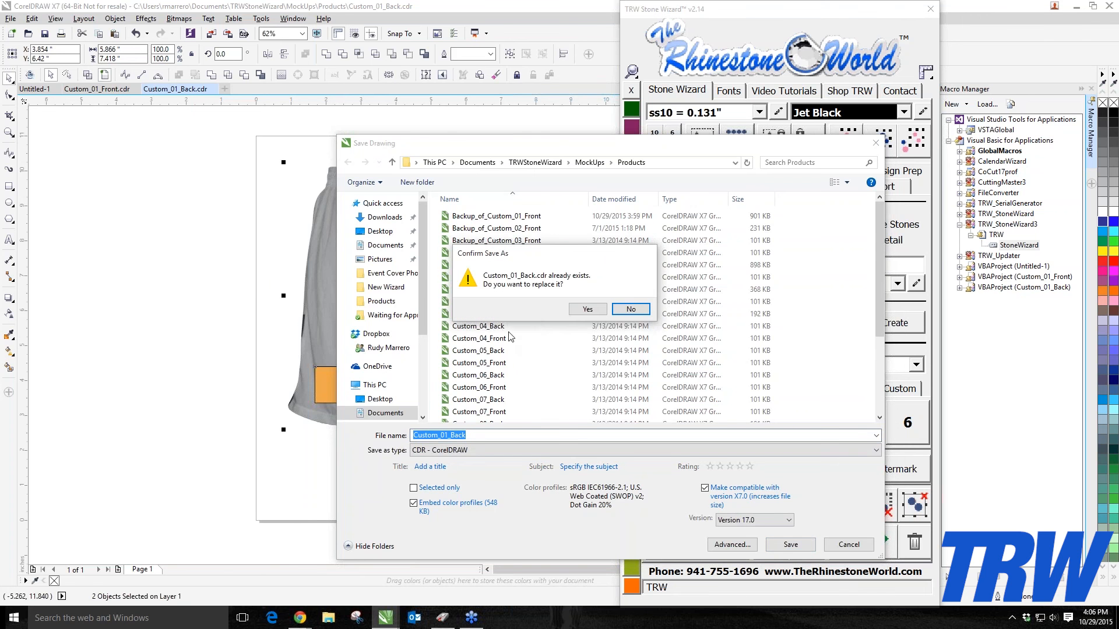
left_click(578, 310)
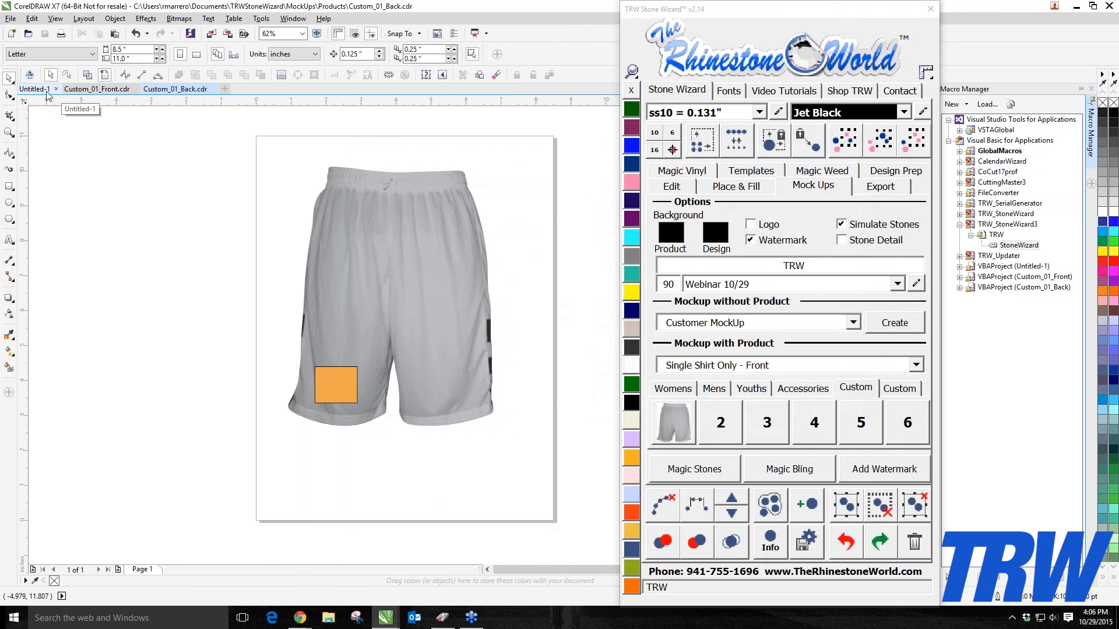
Step: Switch to the front template and delete its left red placeholder
left_click(97, 89)
left_click_drag(441, 244, 630, 470)
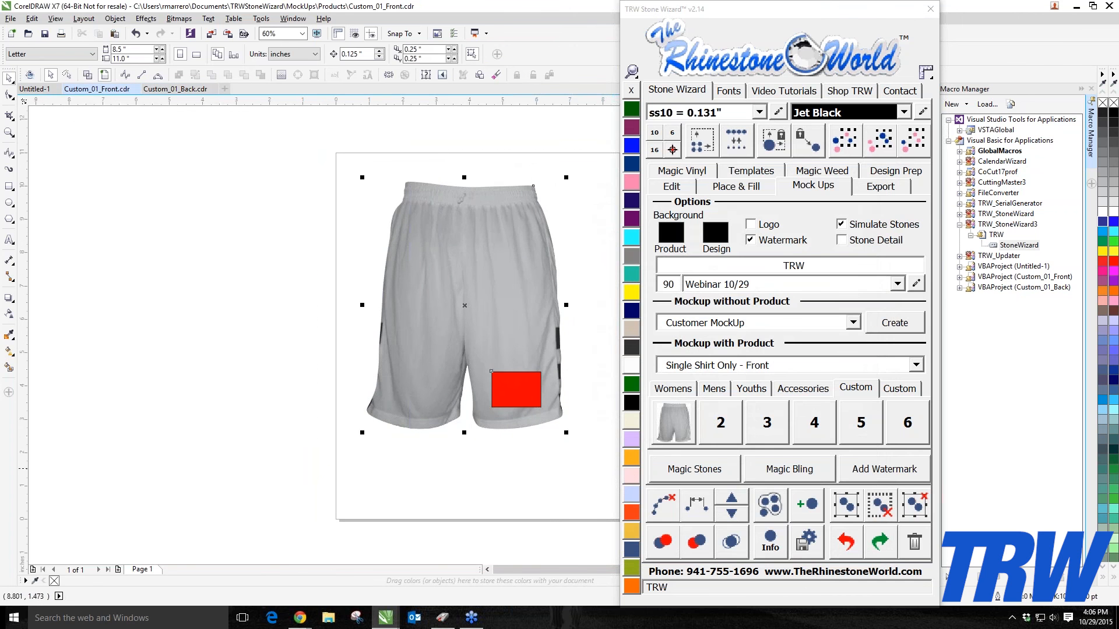
left_click(343, 240)
left_click(531, 374)
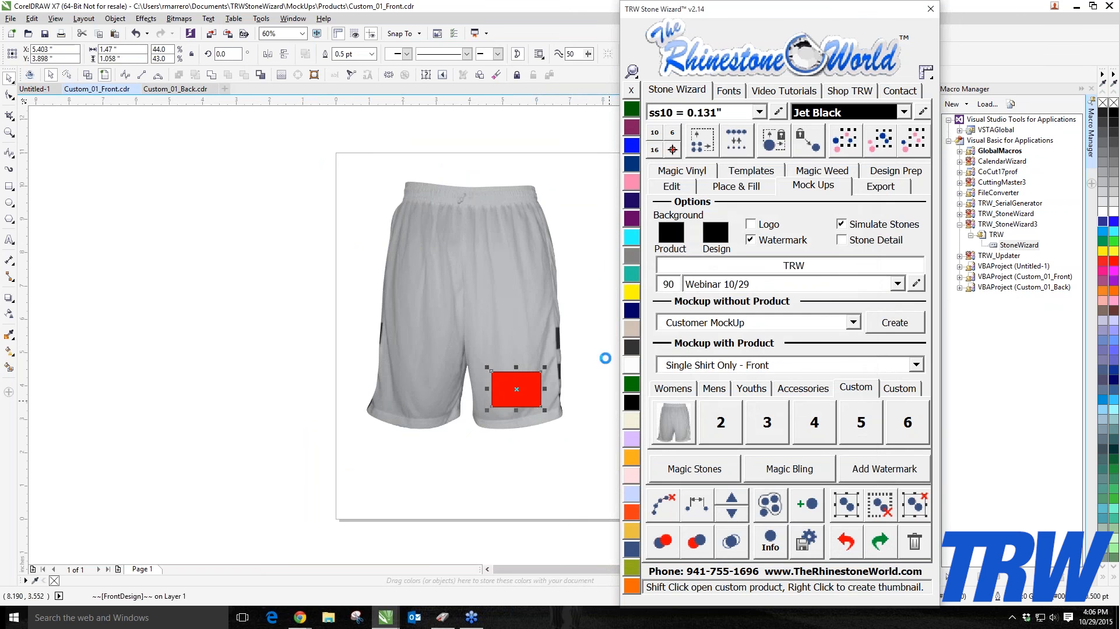
left_click(35, 89)
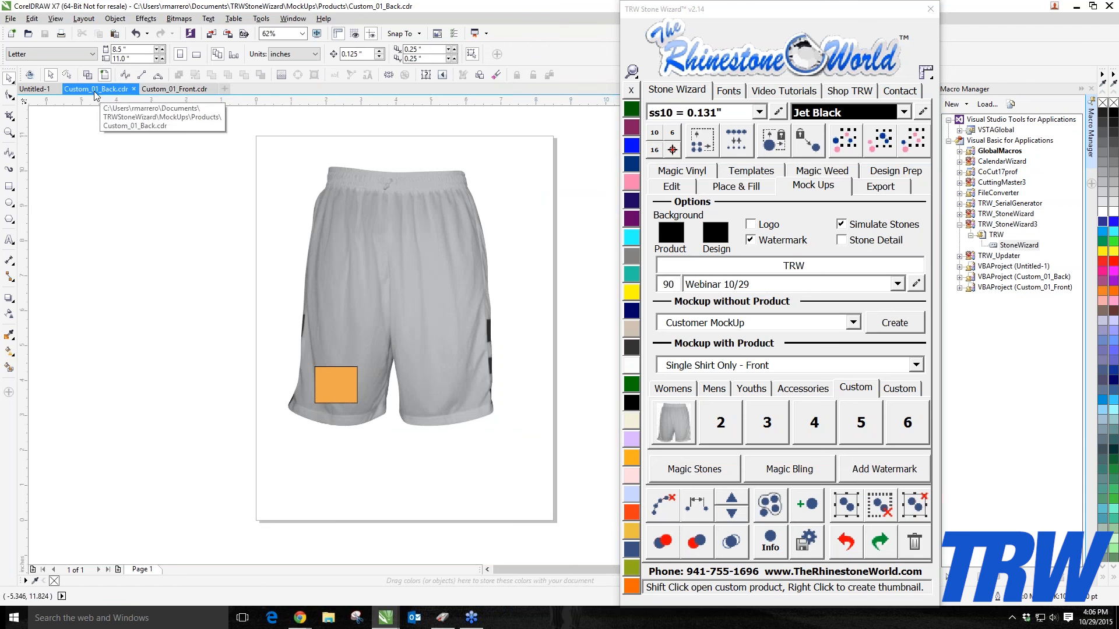
left_click(173, 89)
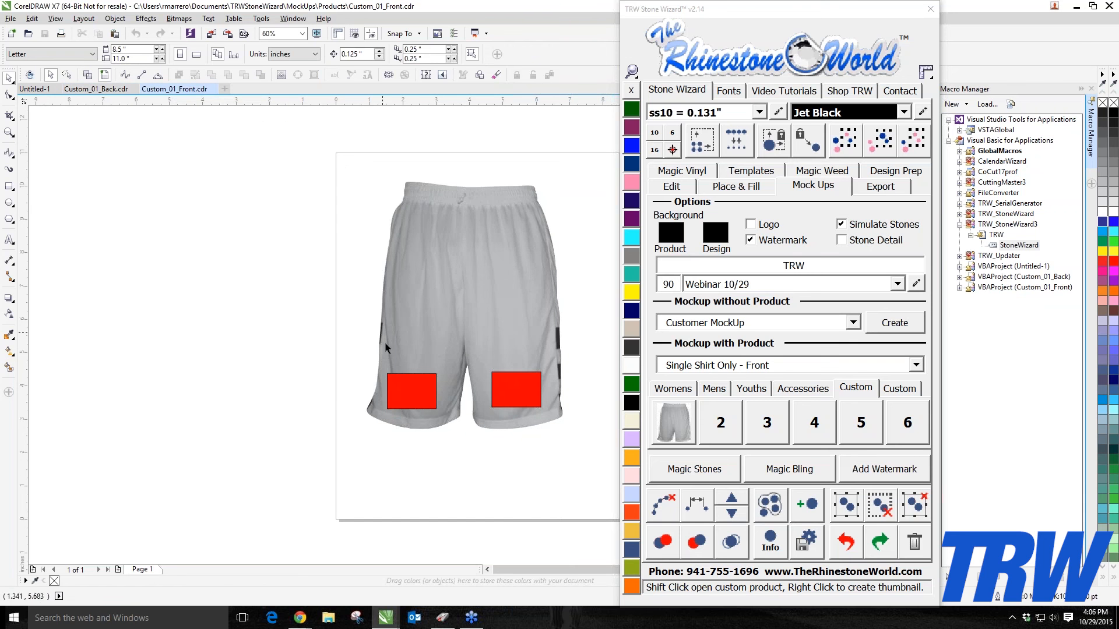
left_click(401, 419)
left_click(404, 408)
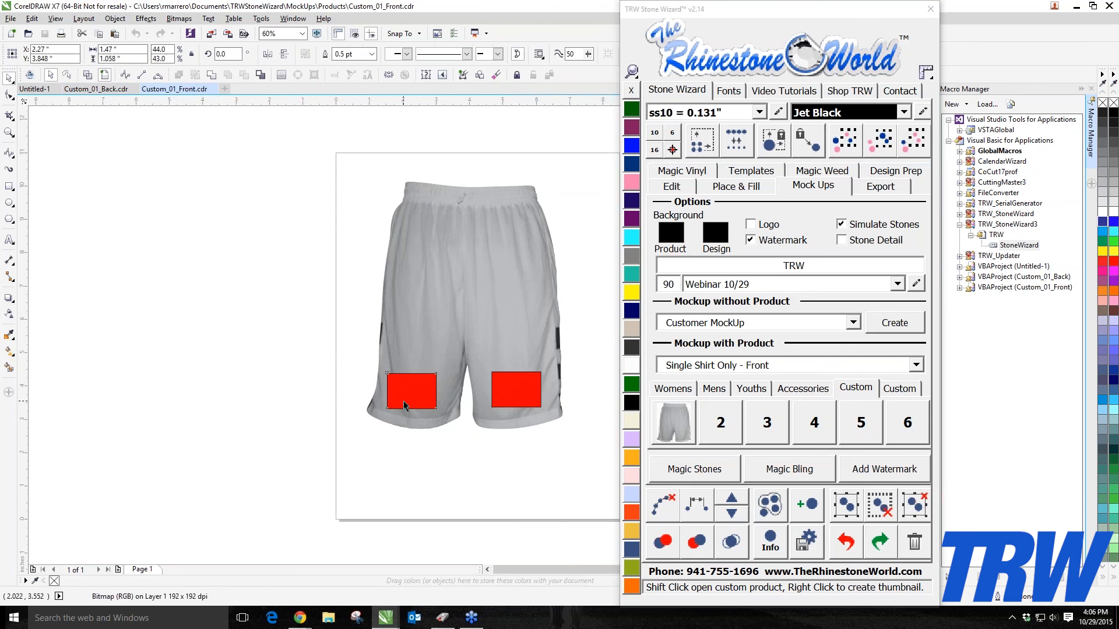
key("Delete")
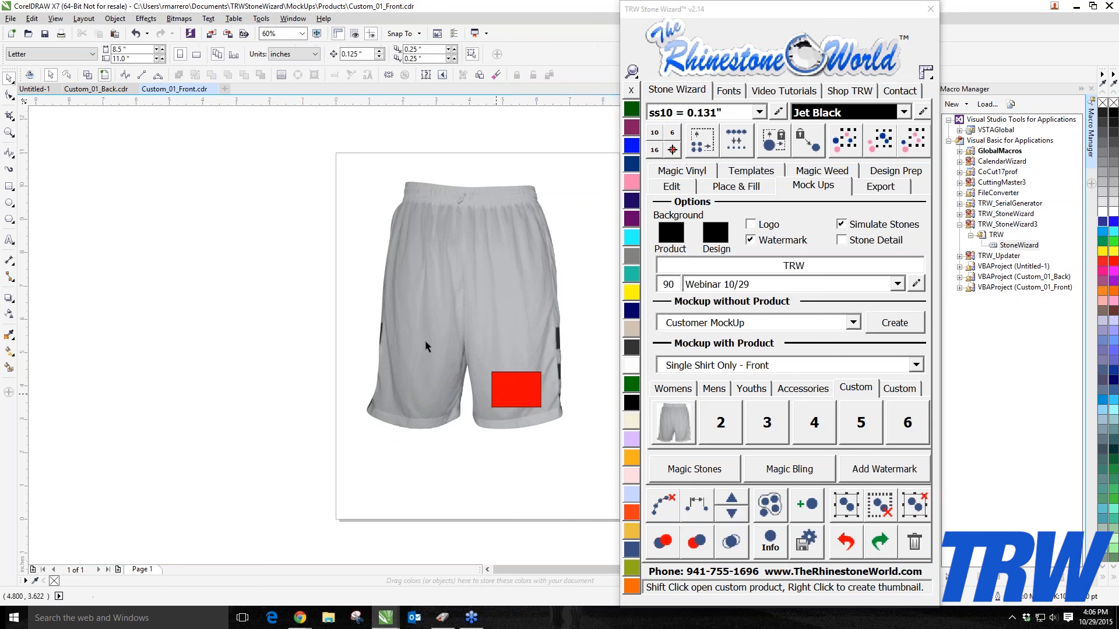
Step: Select the front template's remaining red placeholder and create the custom product thumbnail at size 4
left_click(83, 92)
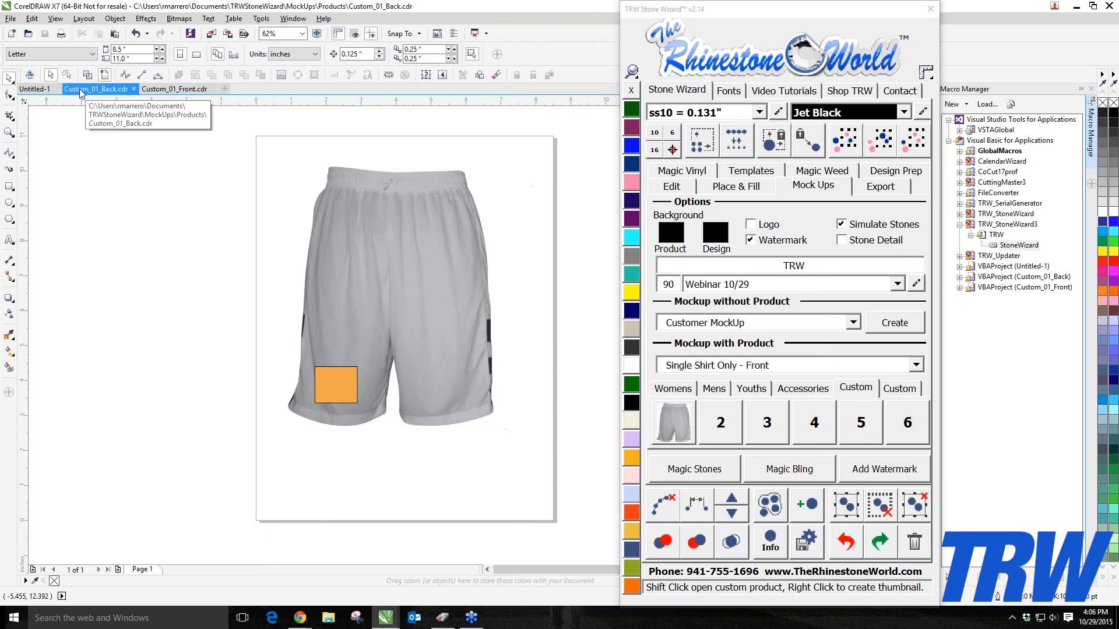
left_click(339, 395)
left_click(175, 251)
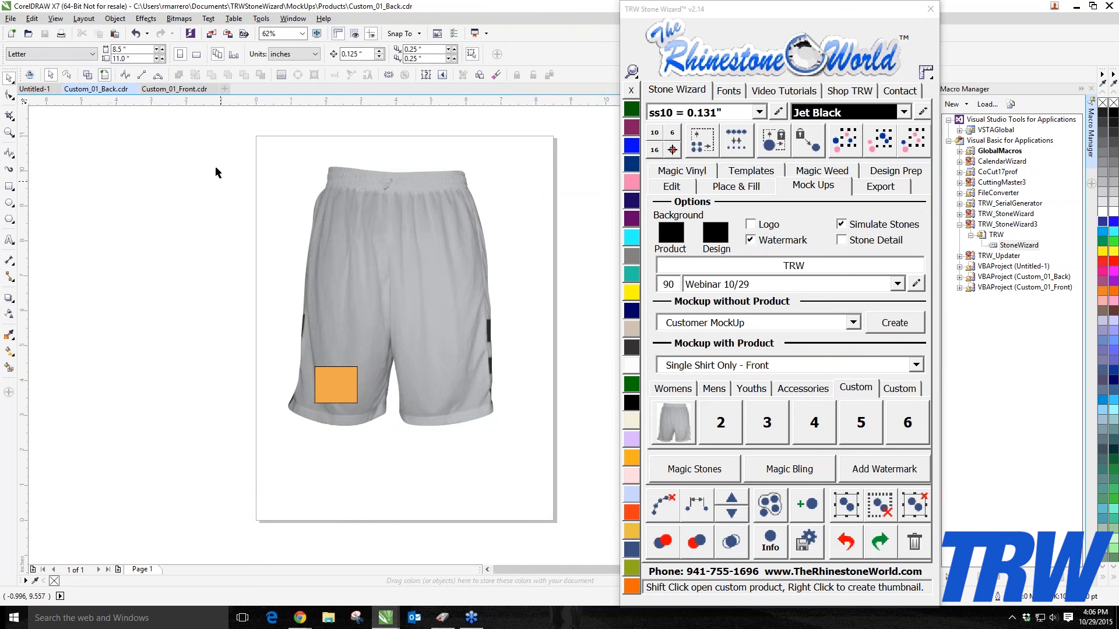
left_click(174, 88)
left_click(489, 384)
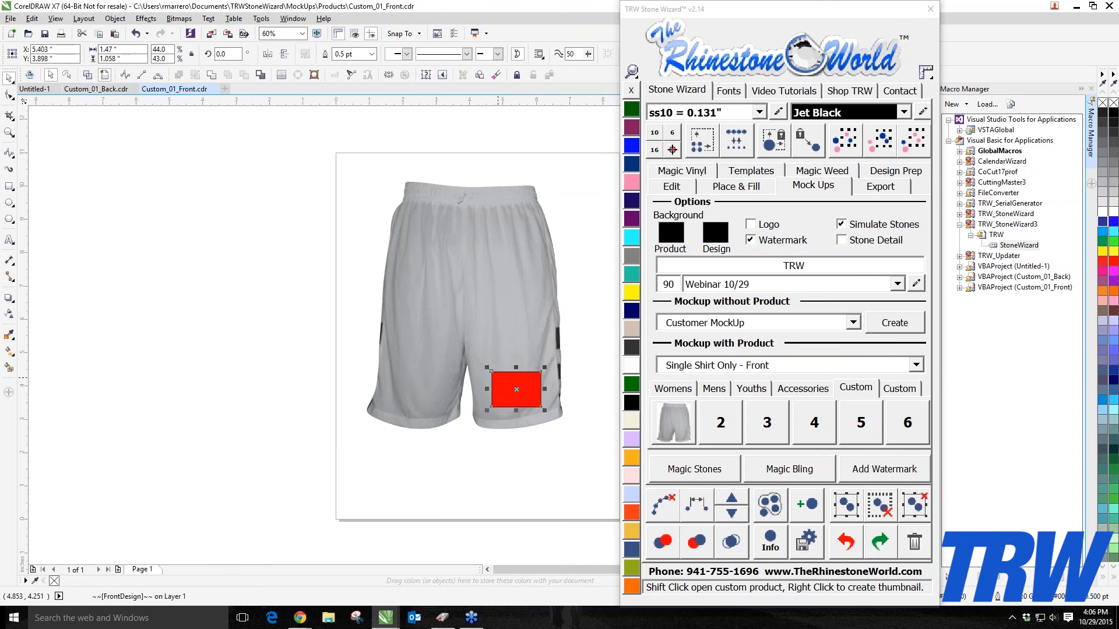
left_click(681, 411)
type("4")
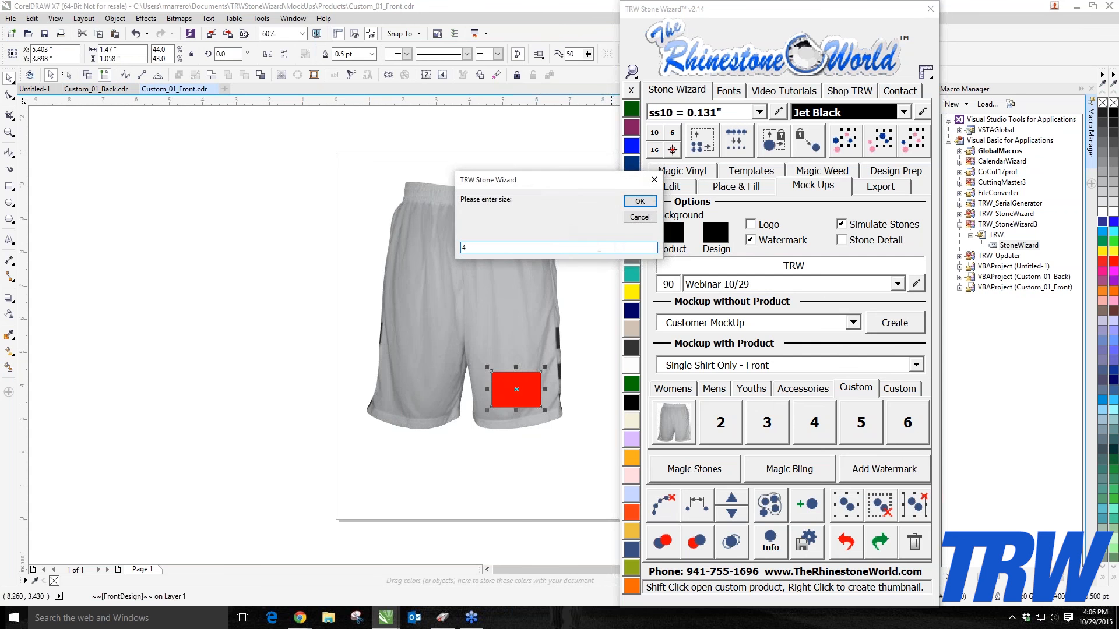
left_click(640, 201)
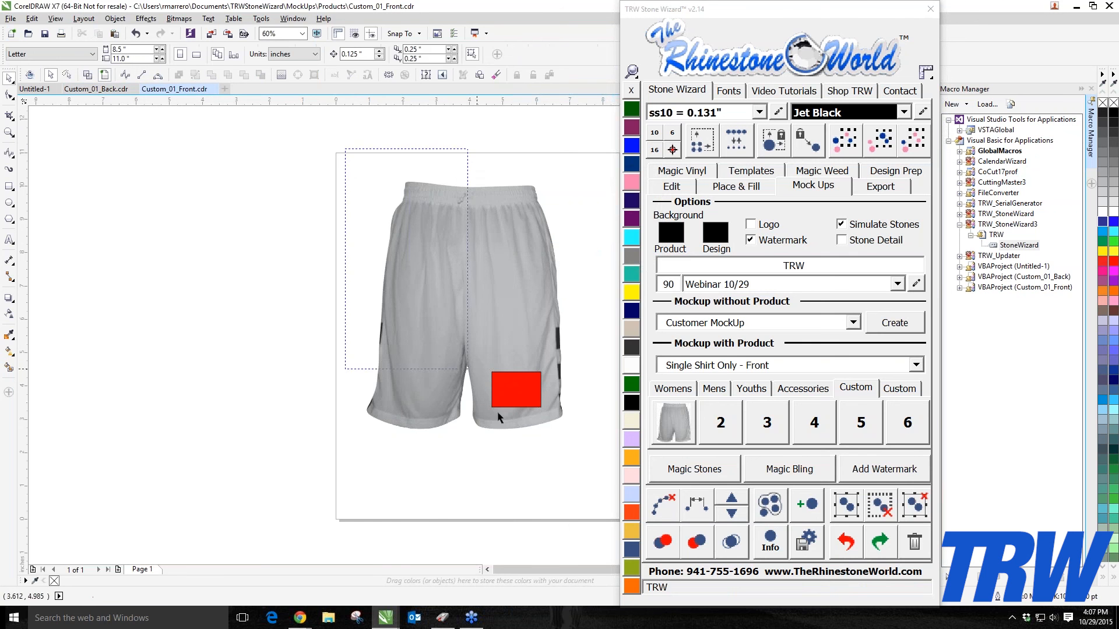
Step: Save the front template as Custom_01_Front, replacing the existing file
left_click(11, 19)
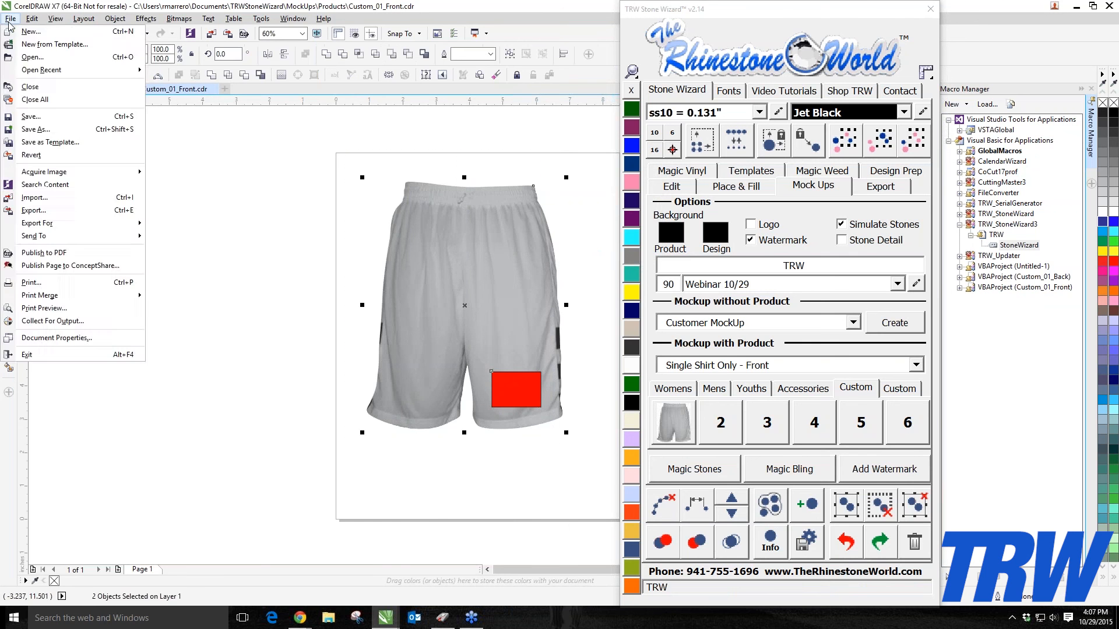
left_click(40, 128)
left_click(791, 545)
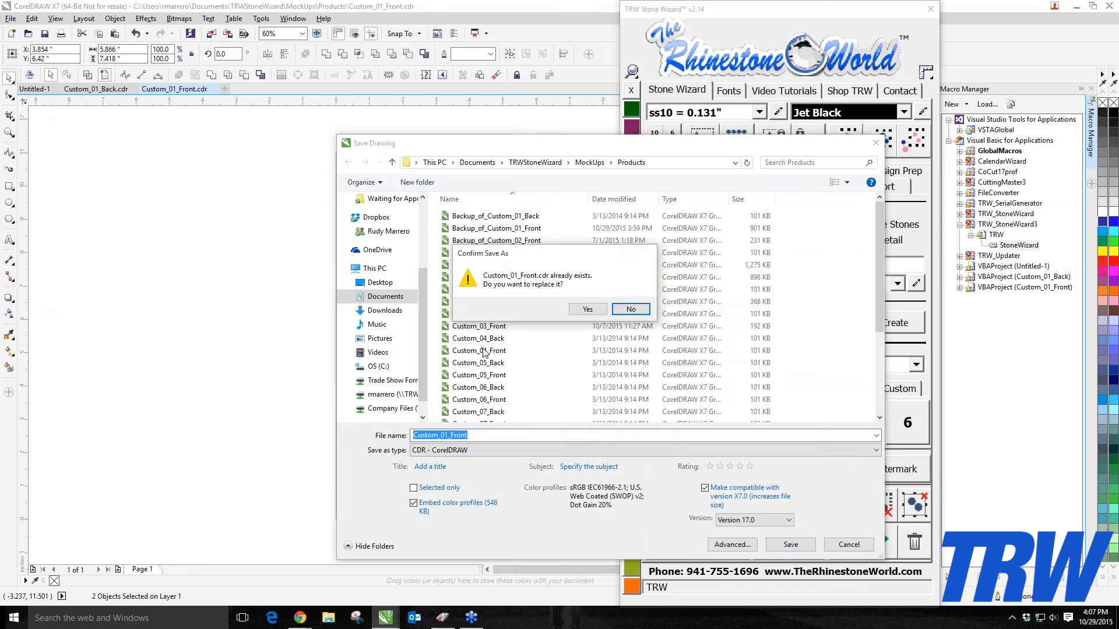
left_click(584, 309)
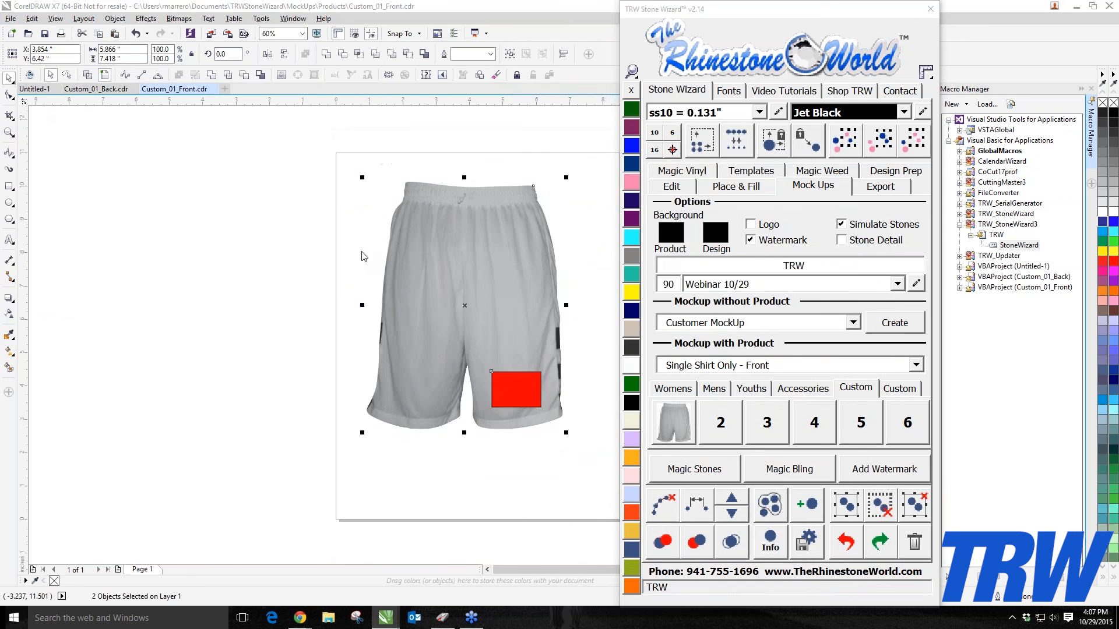
Step: In the untitled document, add the text TRW and, below it, the text RULES
left_click(40, 88)
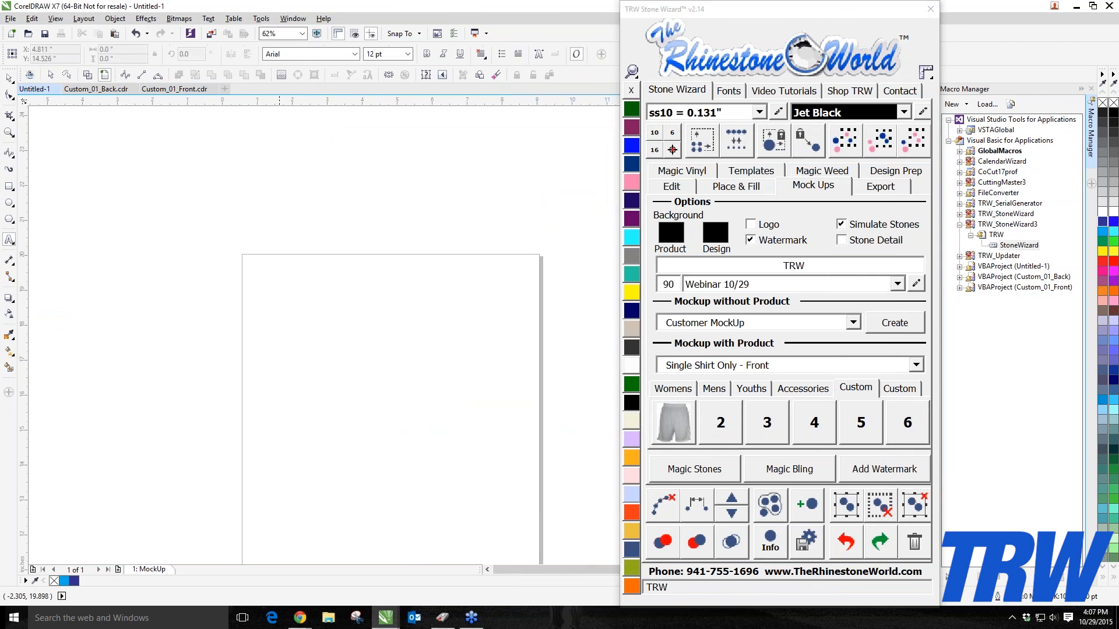
type("TRW")
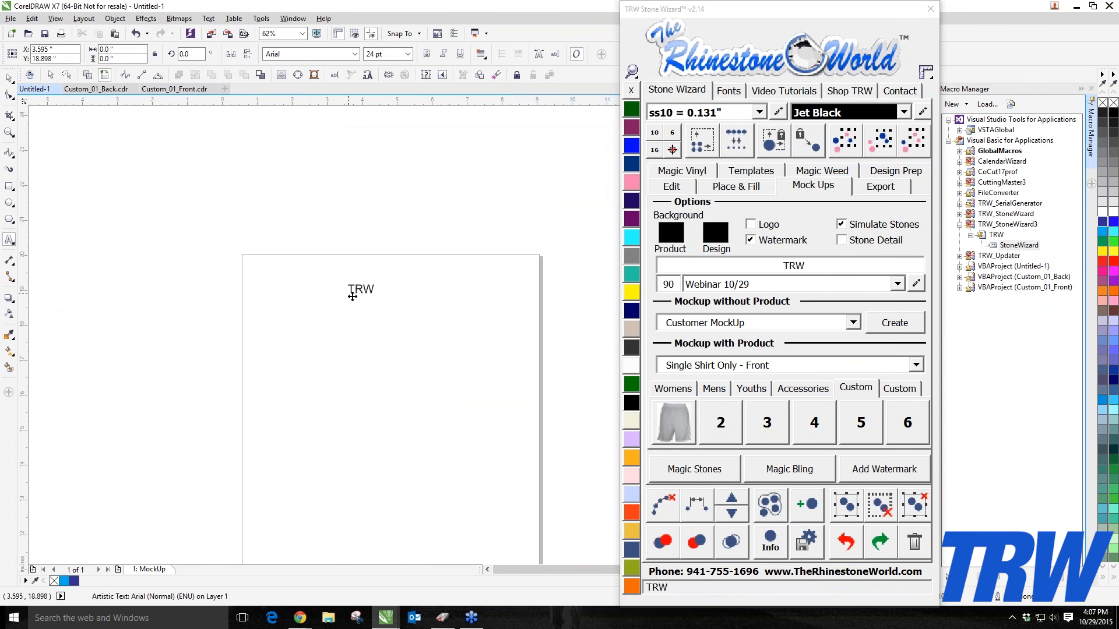
left_click(345, 416)
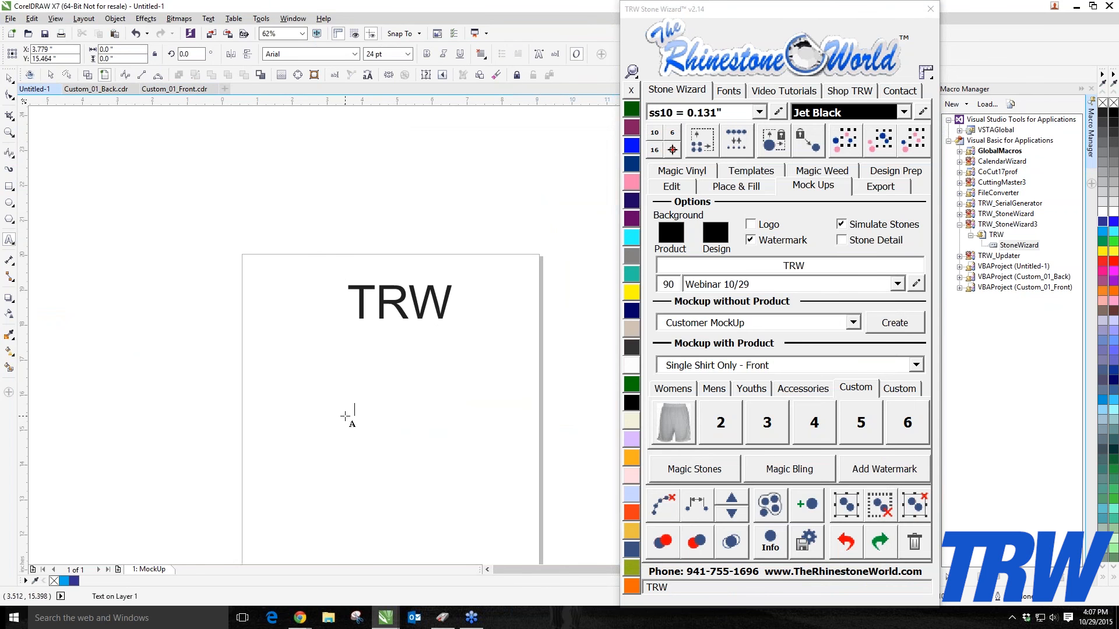
type("RULES")
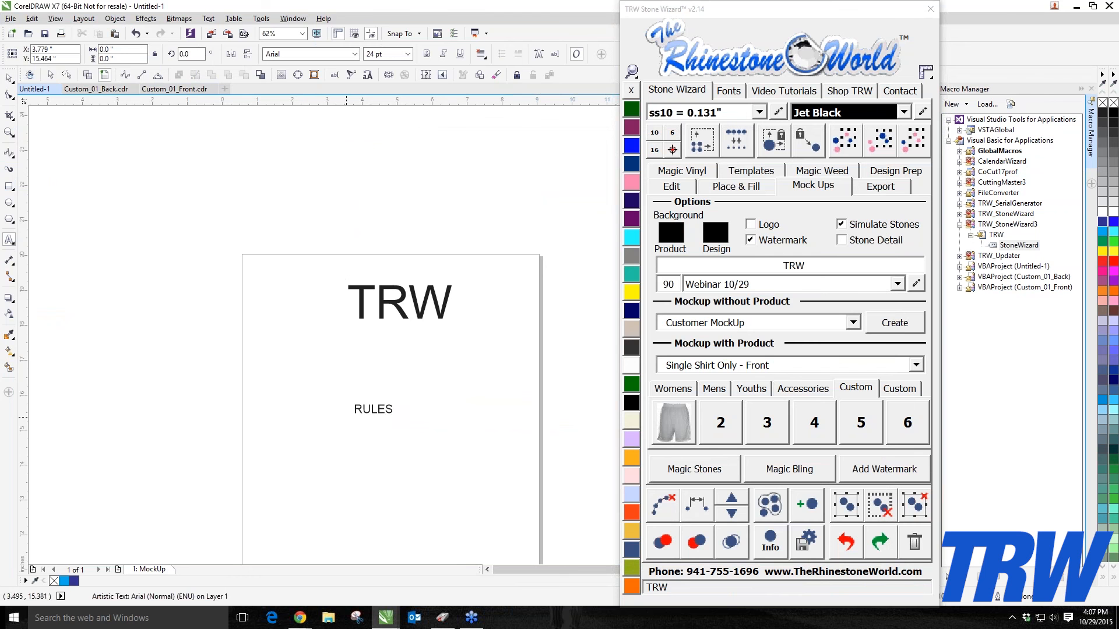
Step: Enlarge the RULES and TRW text objects
key("ctrl+space")
left_click_drag(406, 422, 482, 438)
left_click(11, 79)
left_click(399, 301)
left_click_drag(455, 322, 479, 331)
left_click(479, 428)
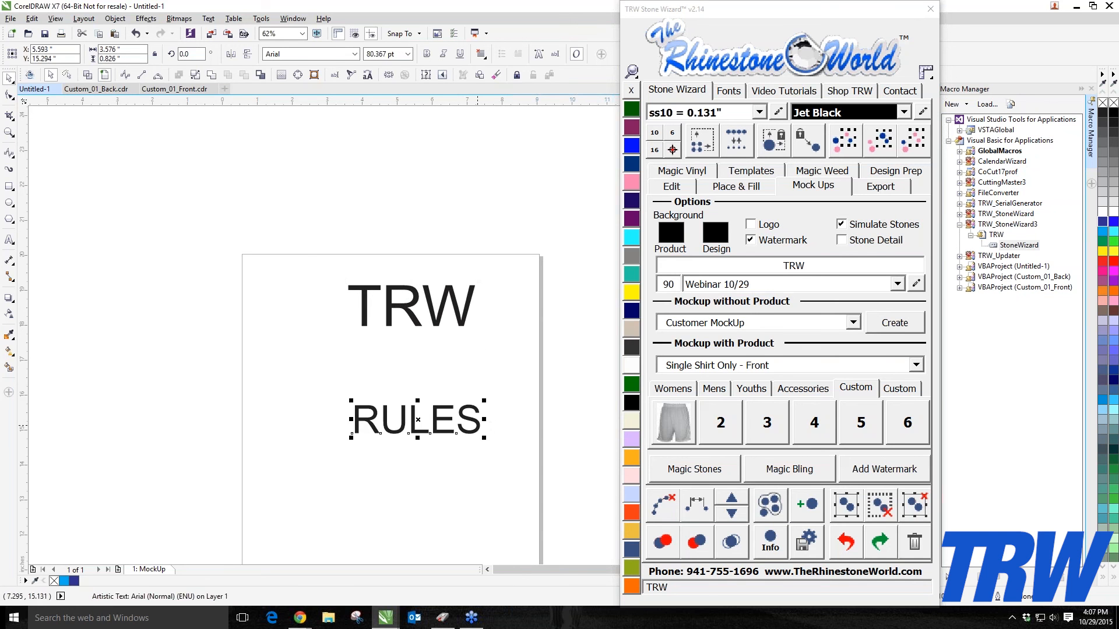
Step: Select the TRW text and create a custom shorts mock-up with the product
left_click(305, 344)
left_click(412, 305)
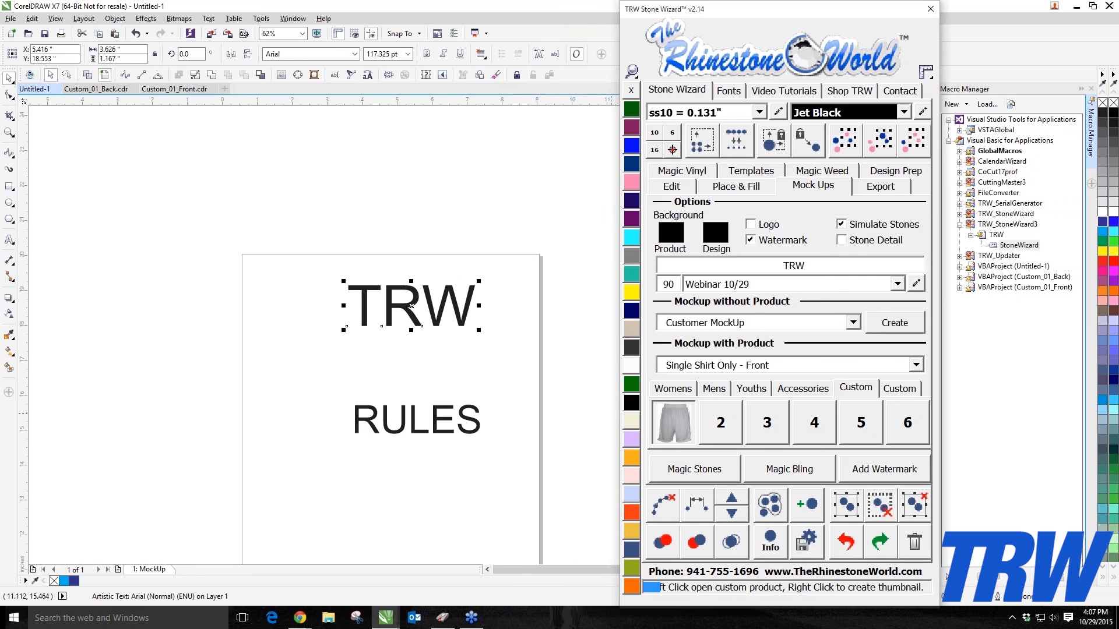
left_click(676, 416)
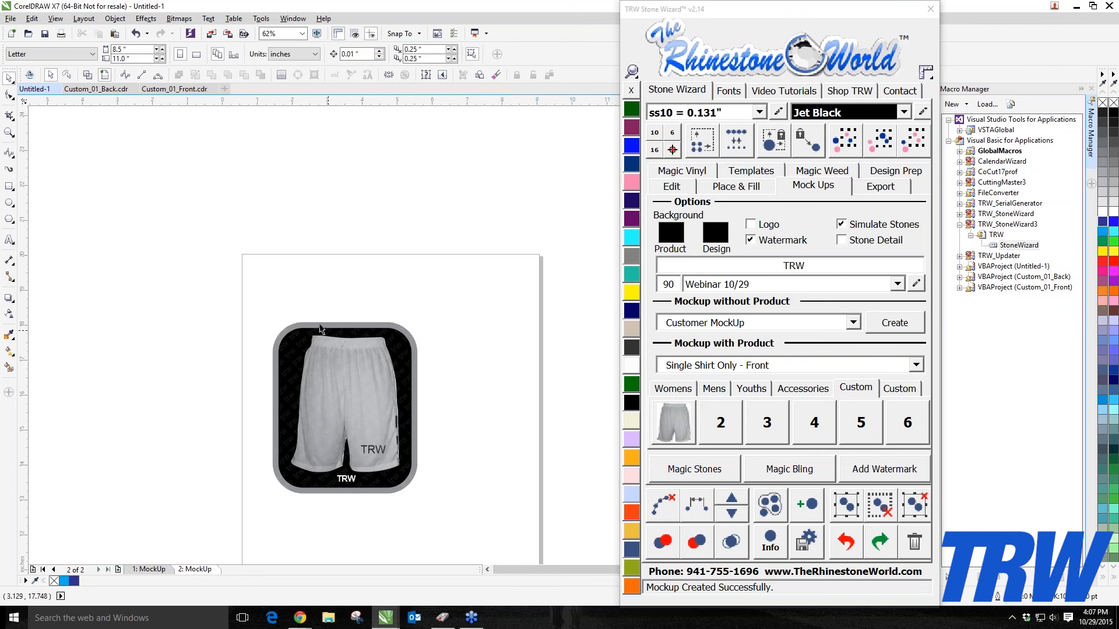
Step: Delete the mock-up and remove its extra page
left_click_drag(255, 306, 502, 533)
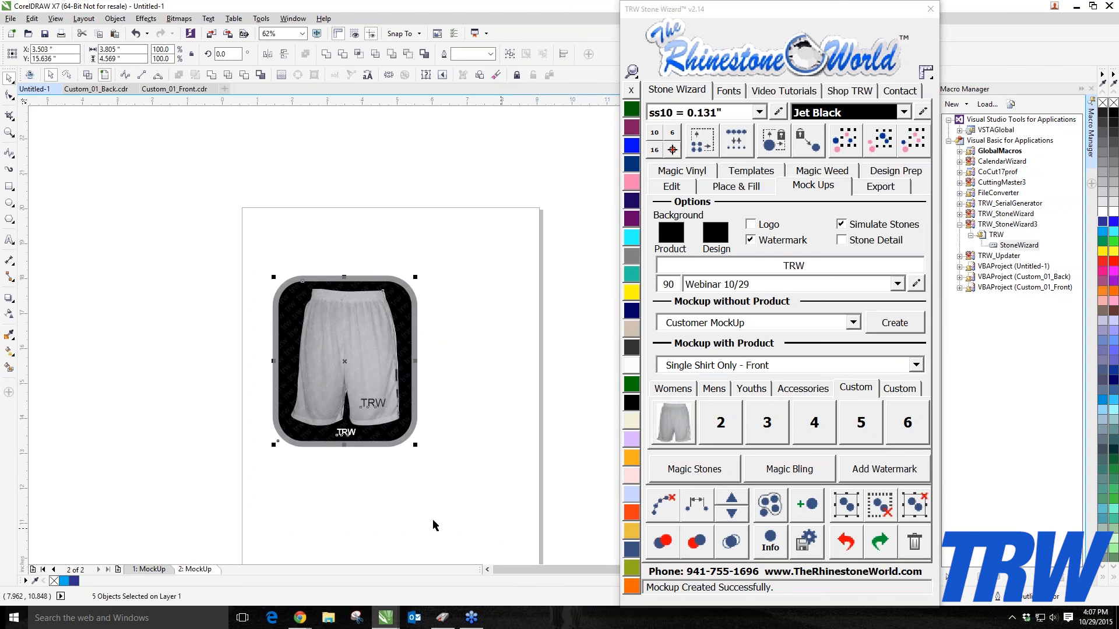
key("Delete")
right_click(204, 569)
left_click(236, 533)
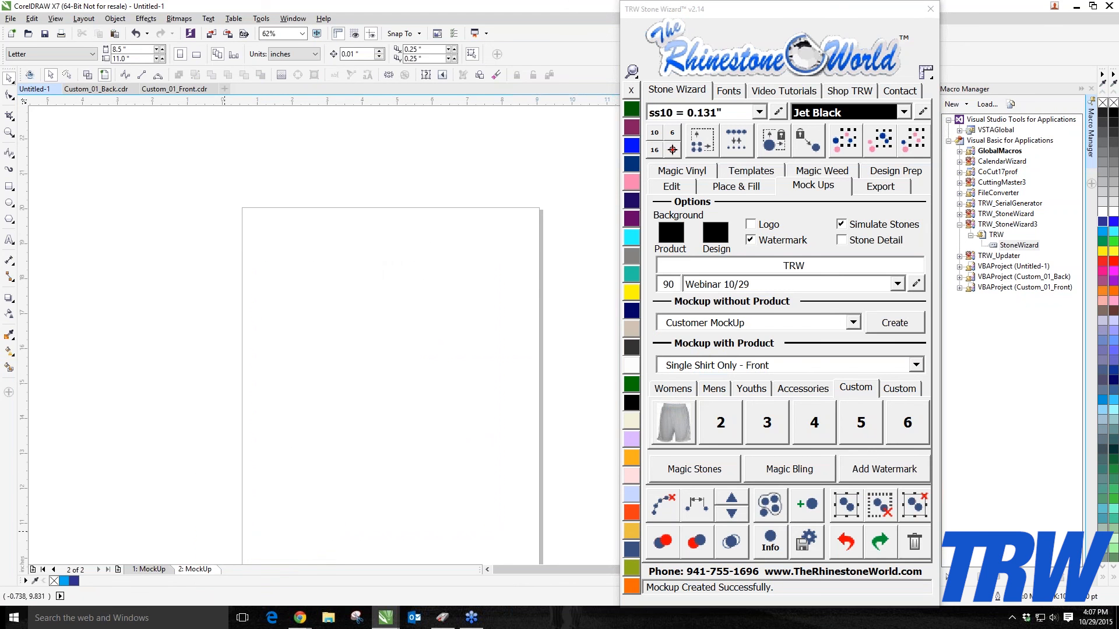
Step: With TRW selected, create a Single Shirt Only - Front and Back custom shorts mock-up with Simulate Stones and Watermark off
left_click(411, 257)
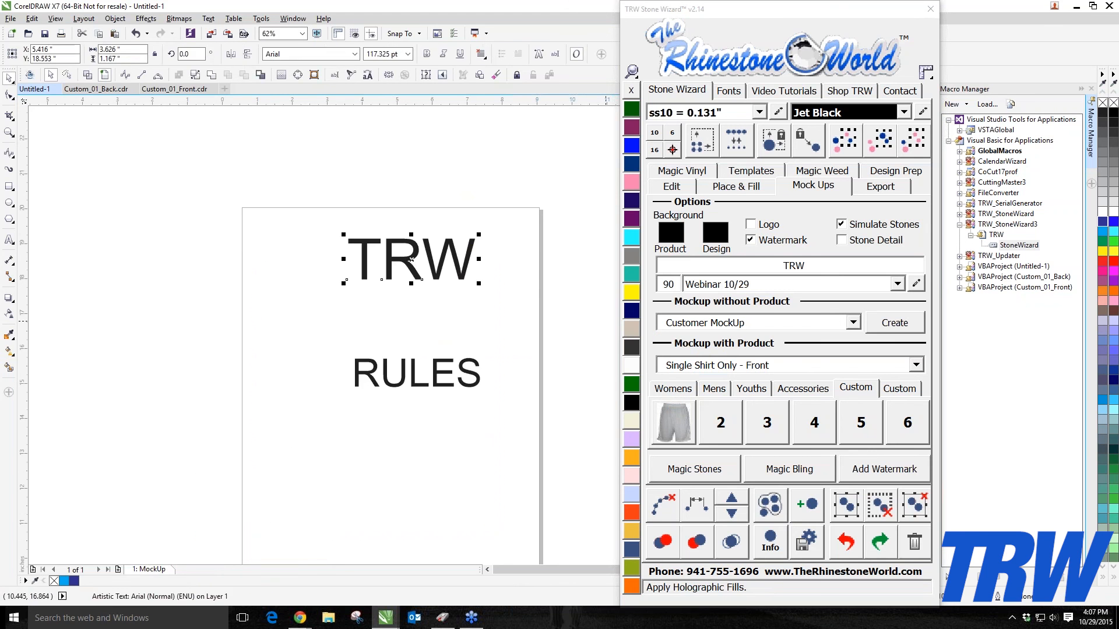
left_click(916, 365)
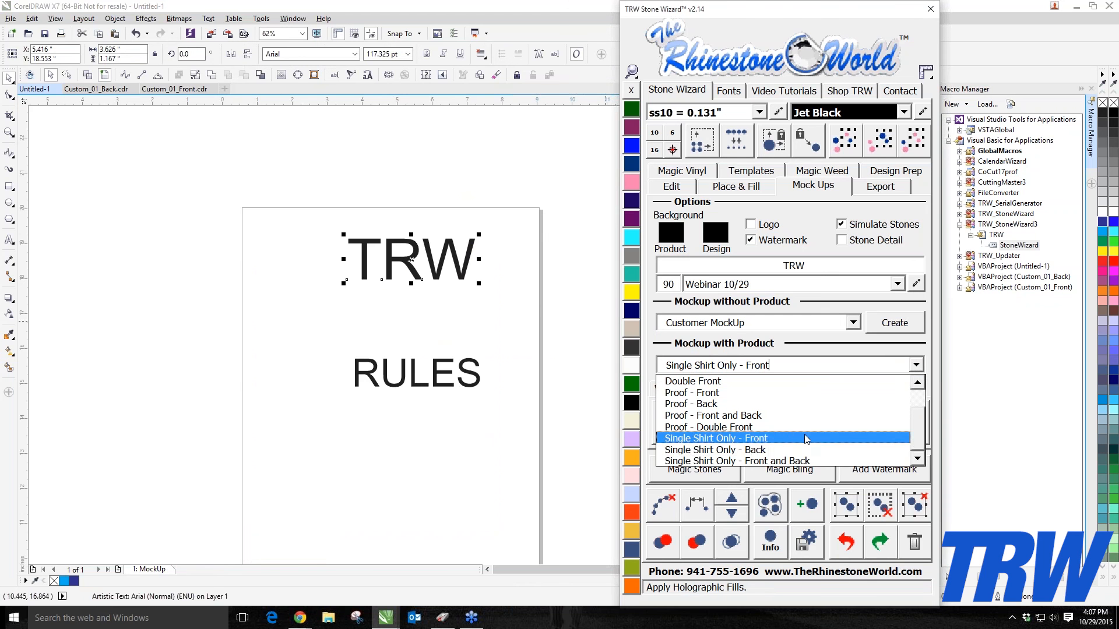
left_click(734, 459)
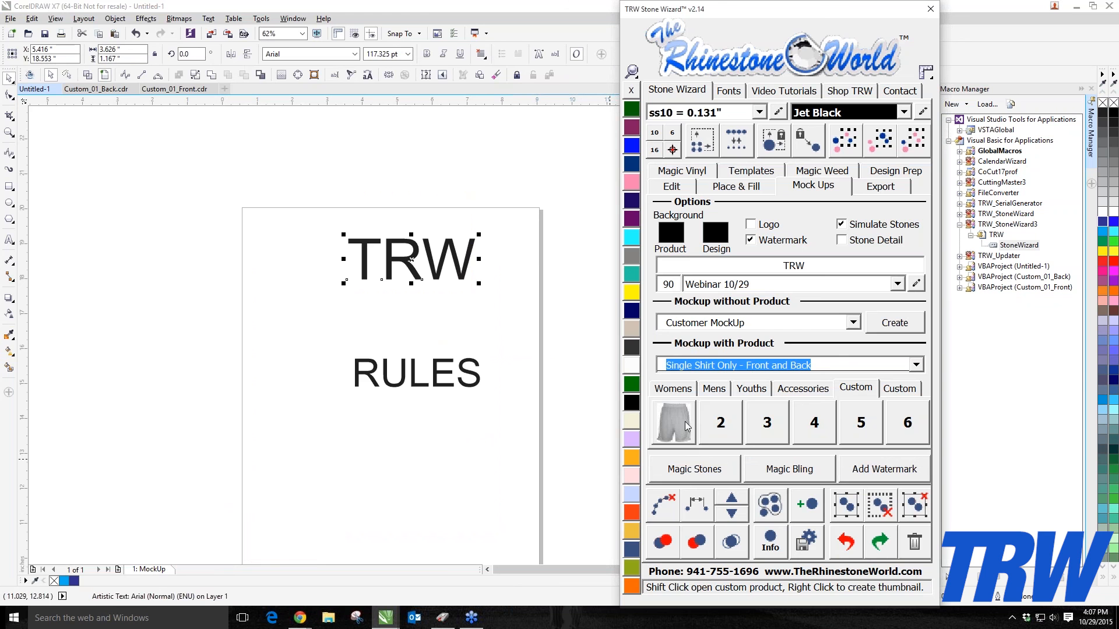
left_click(869, 228)
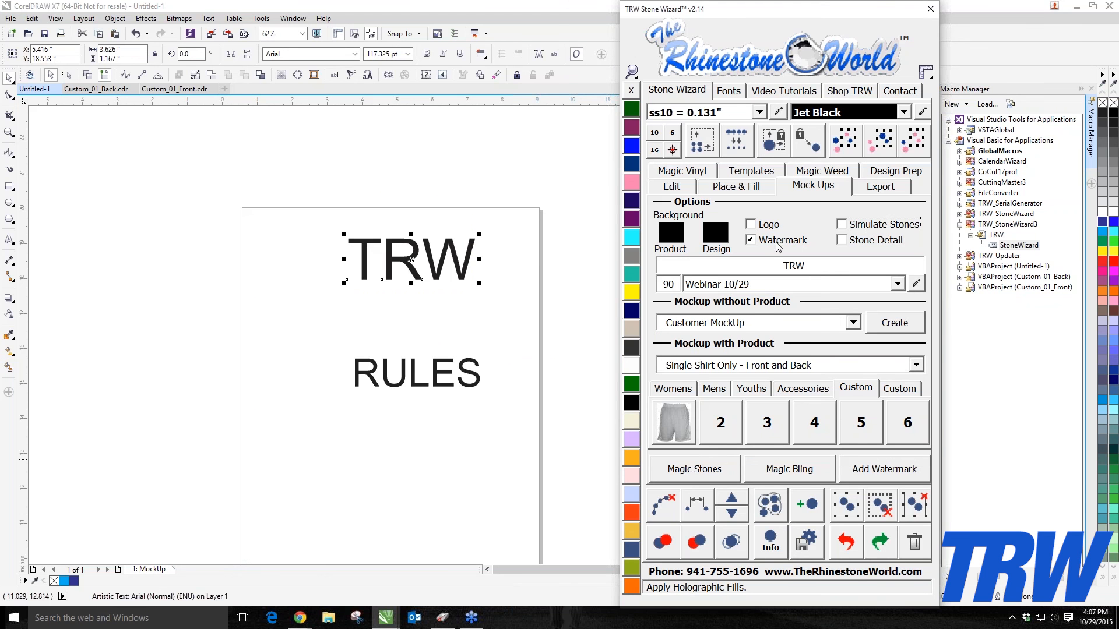
left_click(761, 242)
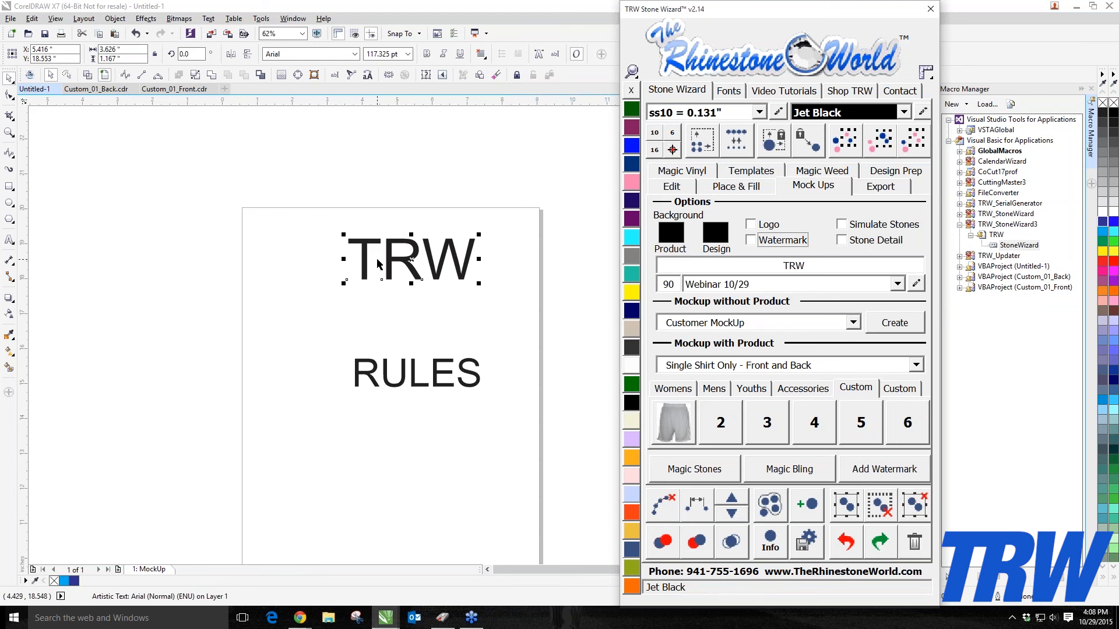
left_click(683, 430)
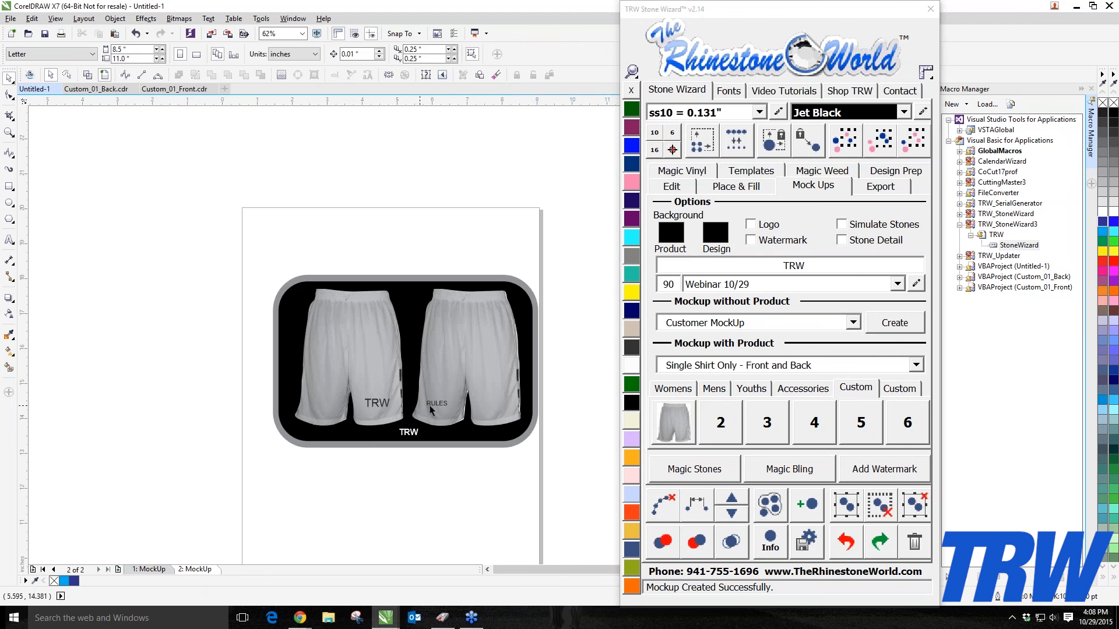
Step: Zoom in to examine the front and back shorts mock-up
scroll(449, 407, "up", 4)
scroll(451, 404, "down", 3)
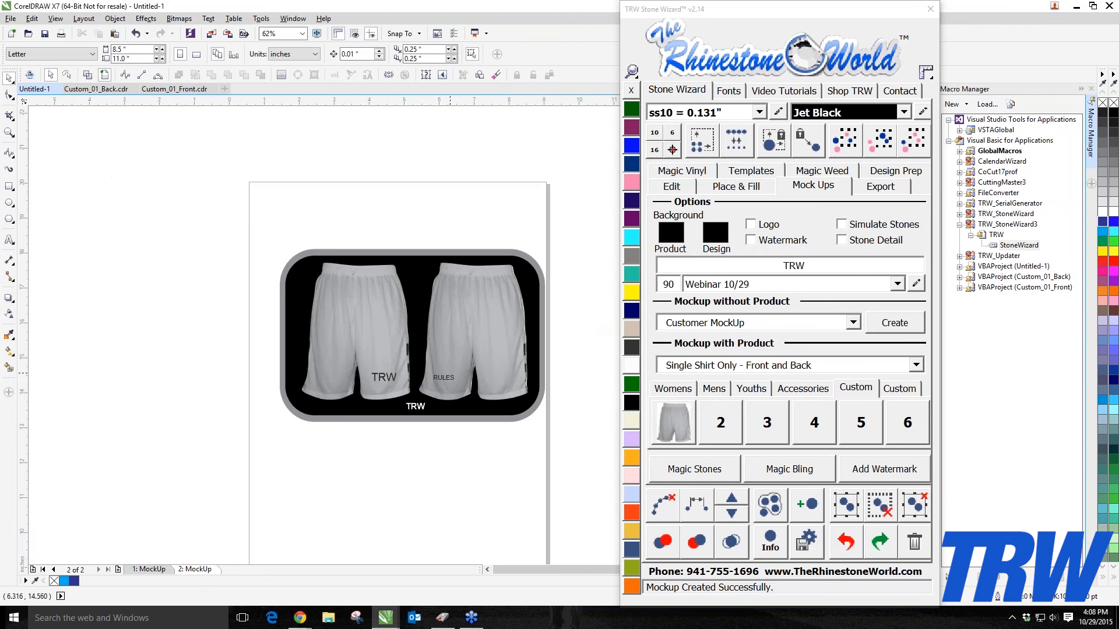
scroll(482, 351, "up", 1)
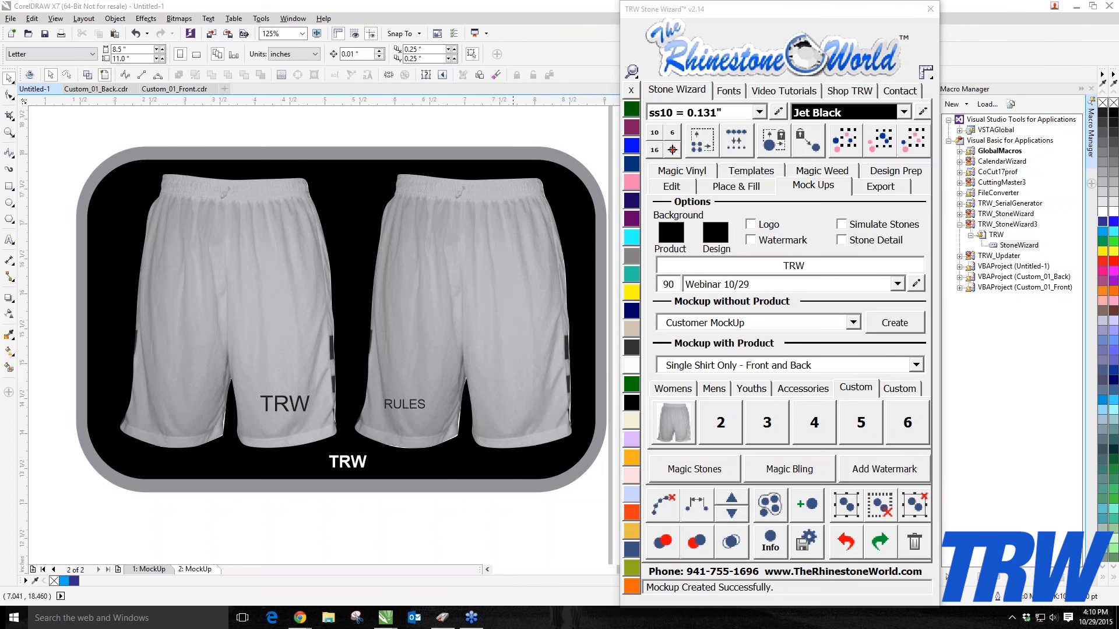
Step: Close CorelDRAW and dismiss the error dialog that follows
left_click(1076, 5)
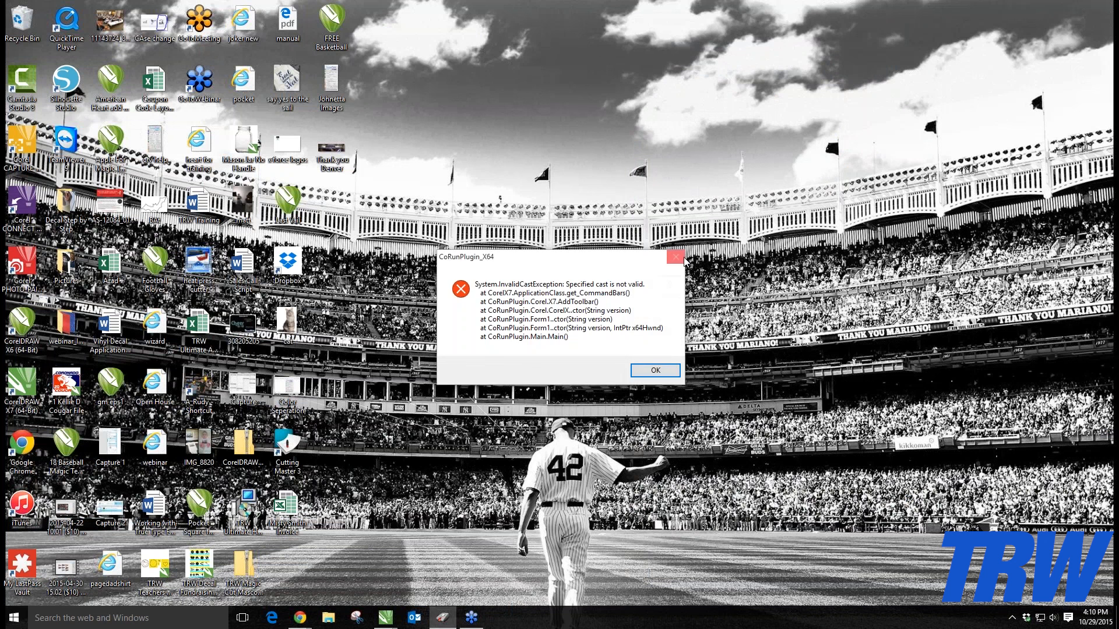
left_click(676, 257)
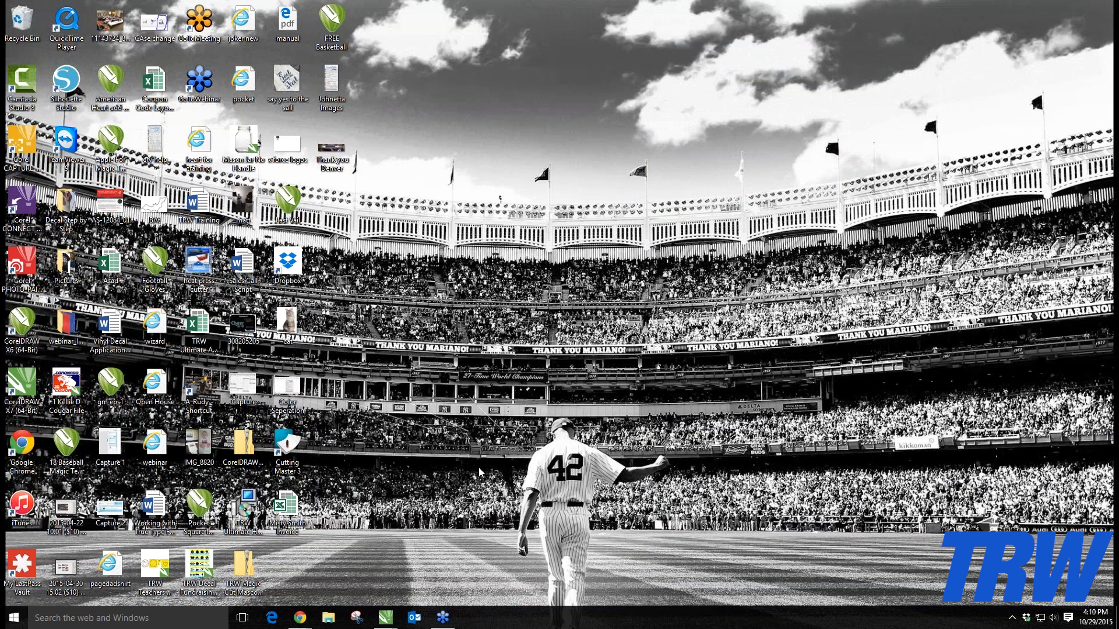
Step: Switch to the Closing Hour page in the browser and play the Closing Hour Part I: Discovery video, skipping ahead and pausing
mouse_move(300, 616)
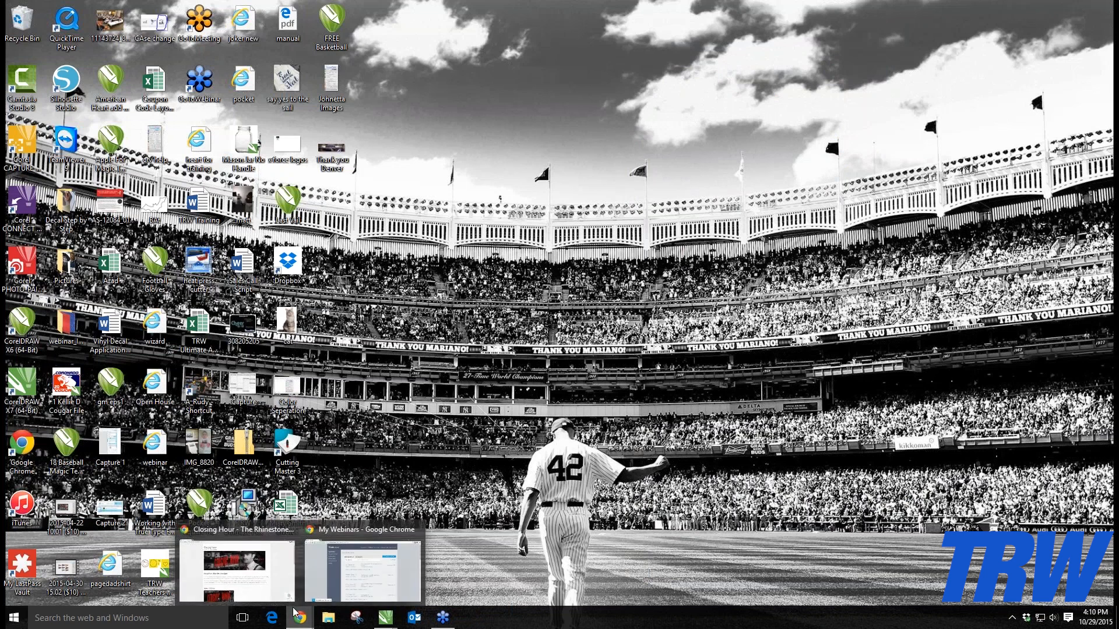
left_click(264, 584)
scroll(205, 415, "down", 5)
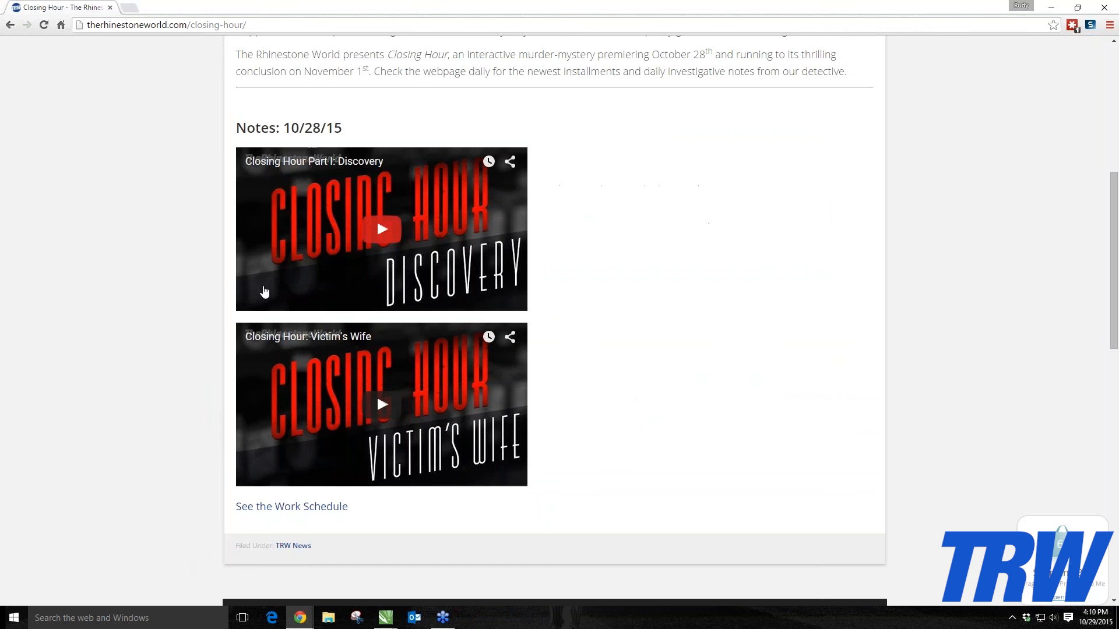
left_click(377, 231)
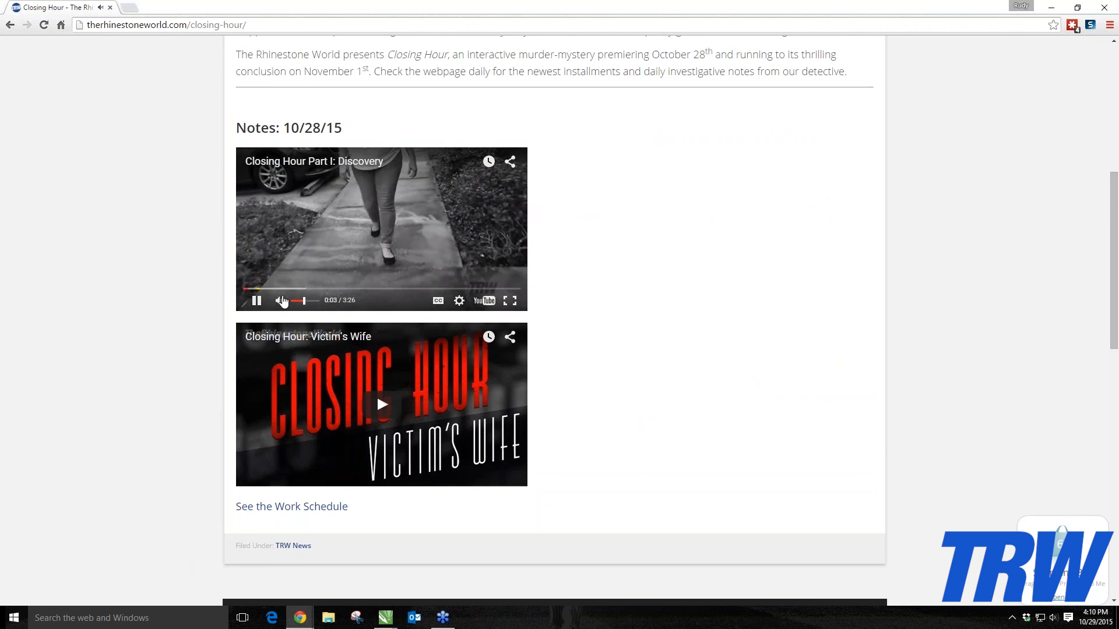
left_click(277, 289)
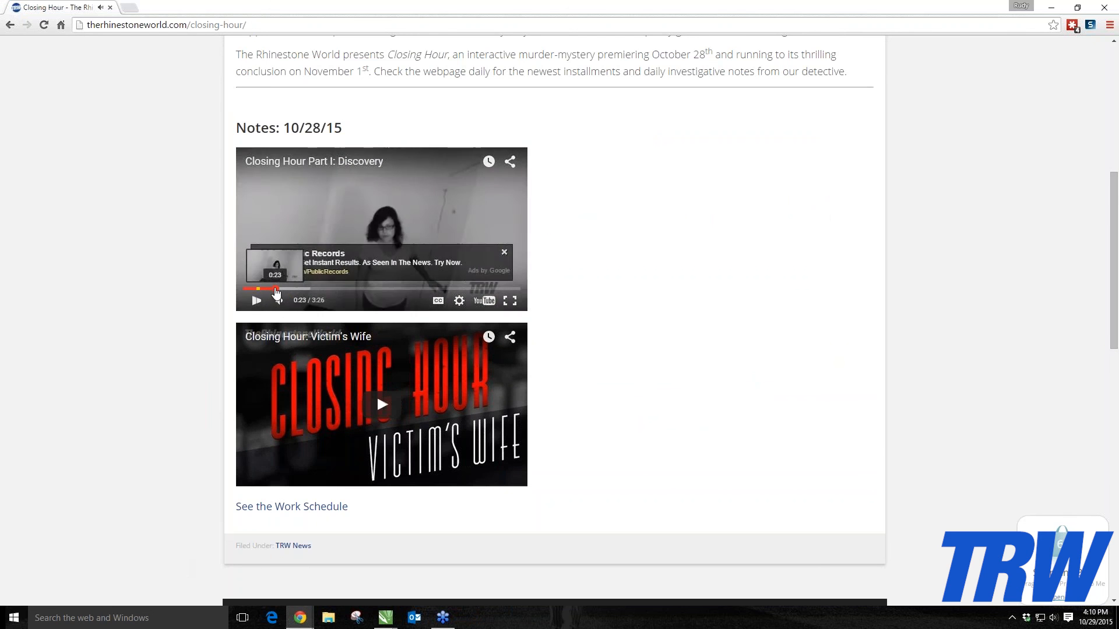
left_click(314, 289)
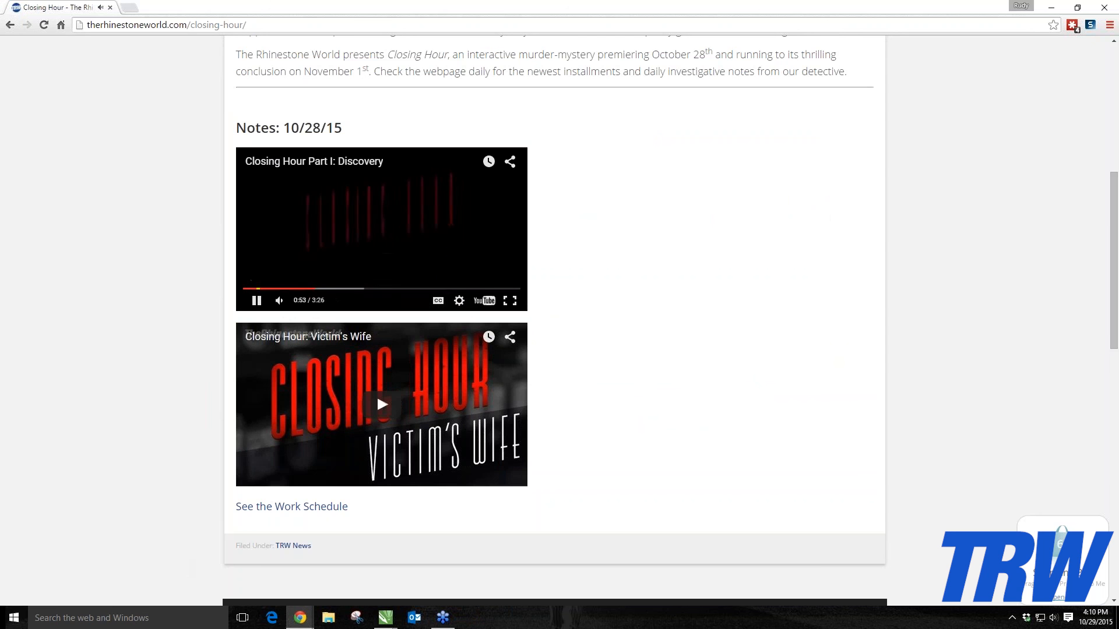
left_click(343, 289)
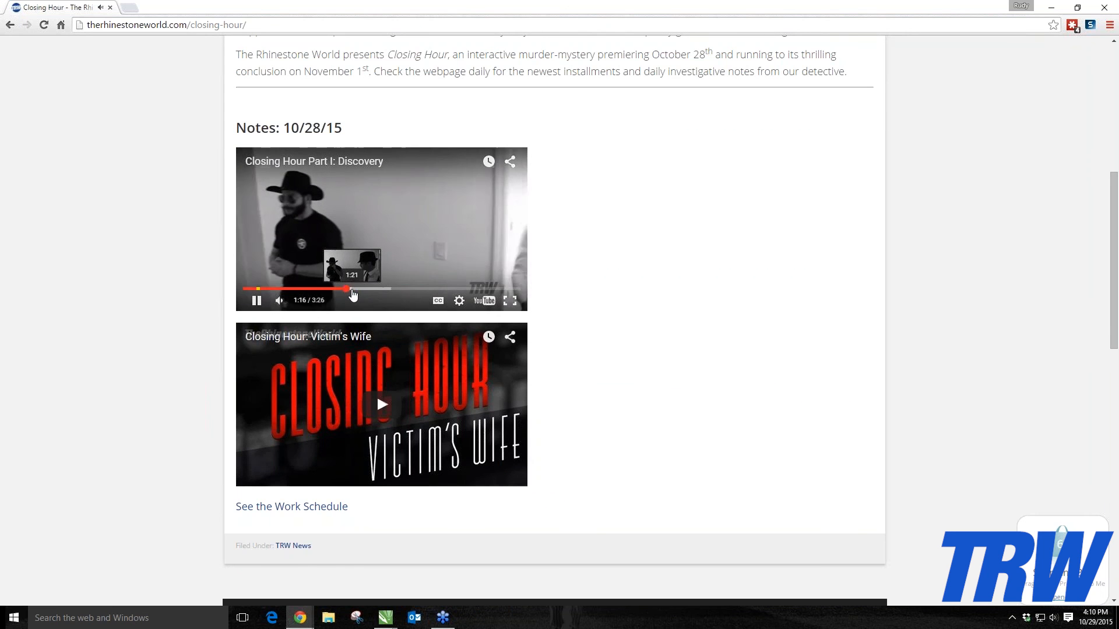
left_click(353, 289)
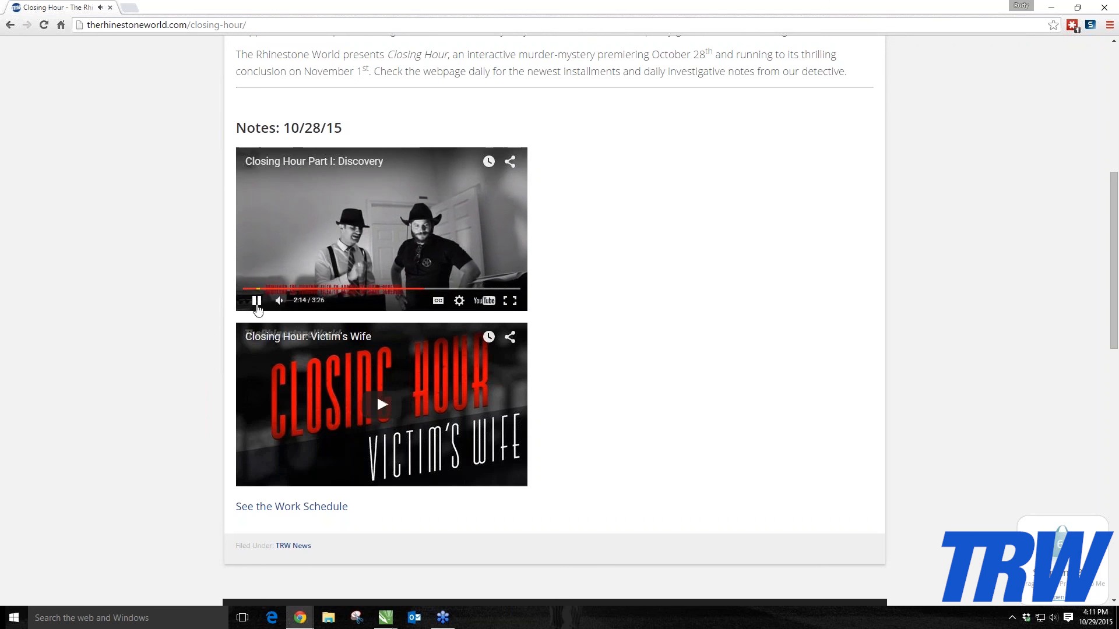
left_click(257, 302)
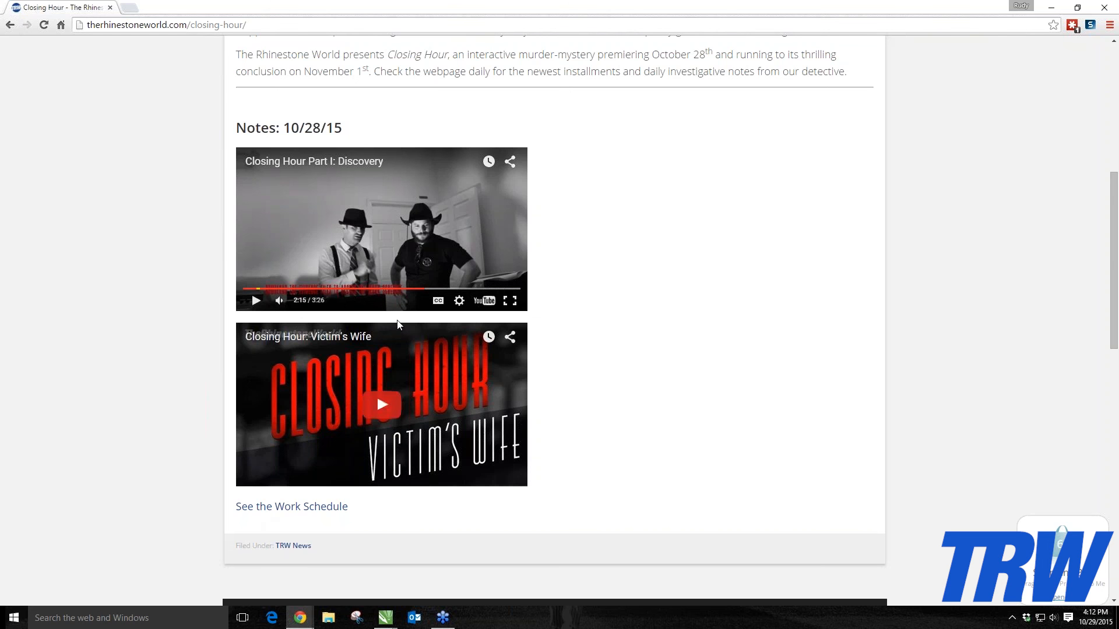
Step: Open the site's Calendar page and browse the October 2015 webinar and class events
scroll(222, 255, "up", 7)
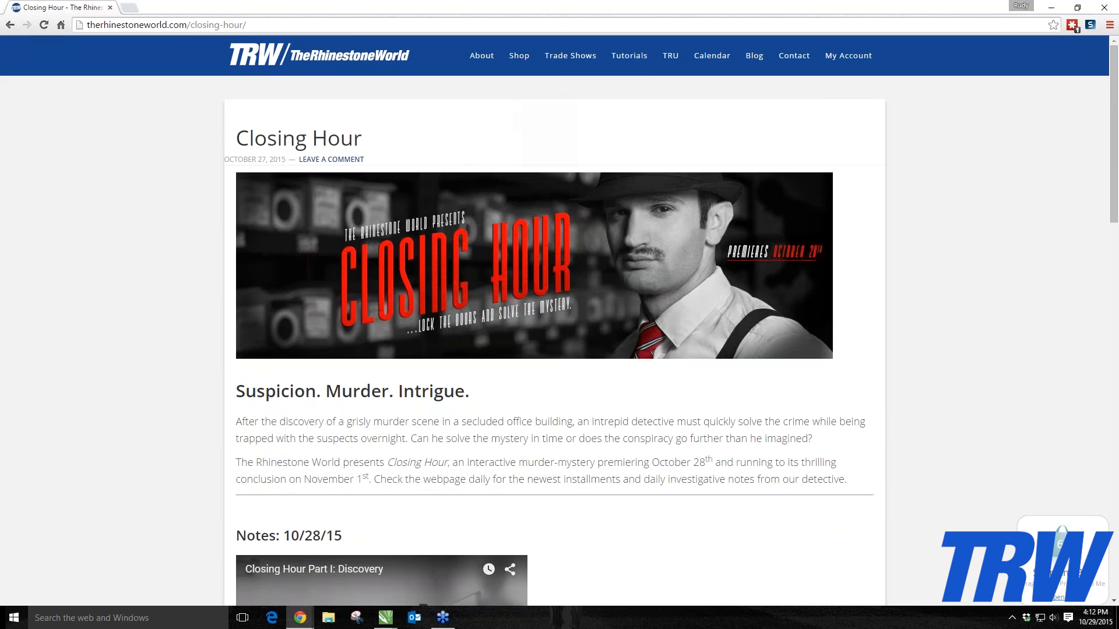
left_click(701, 59)
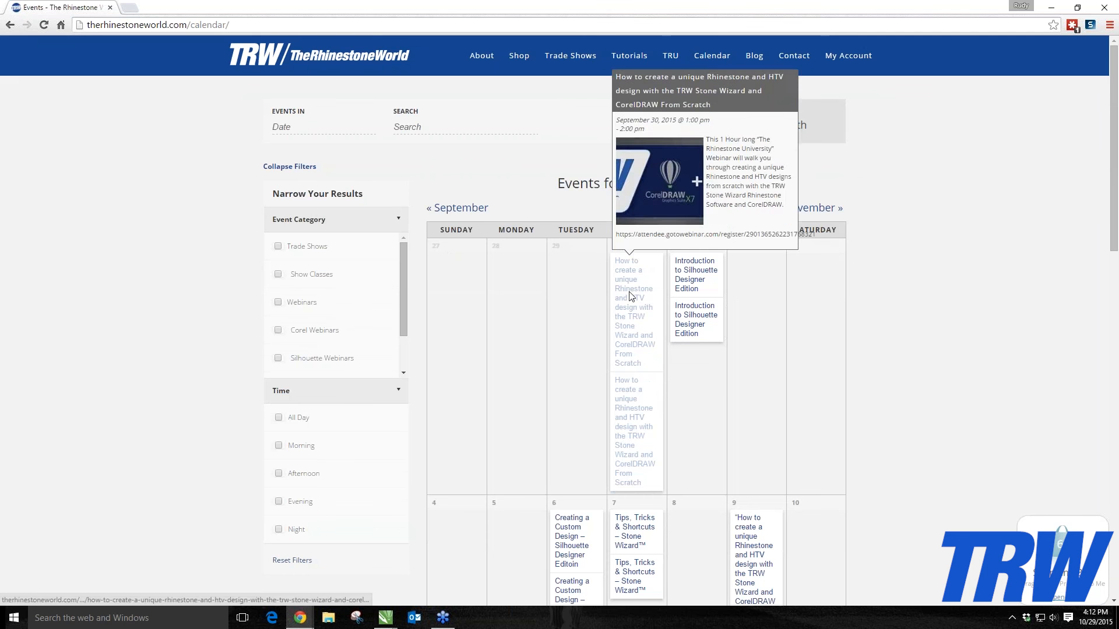
scroll(729, 280, "down", 4)
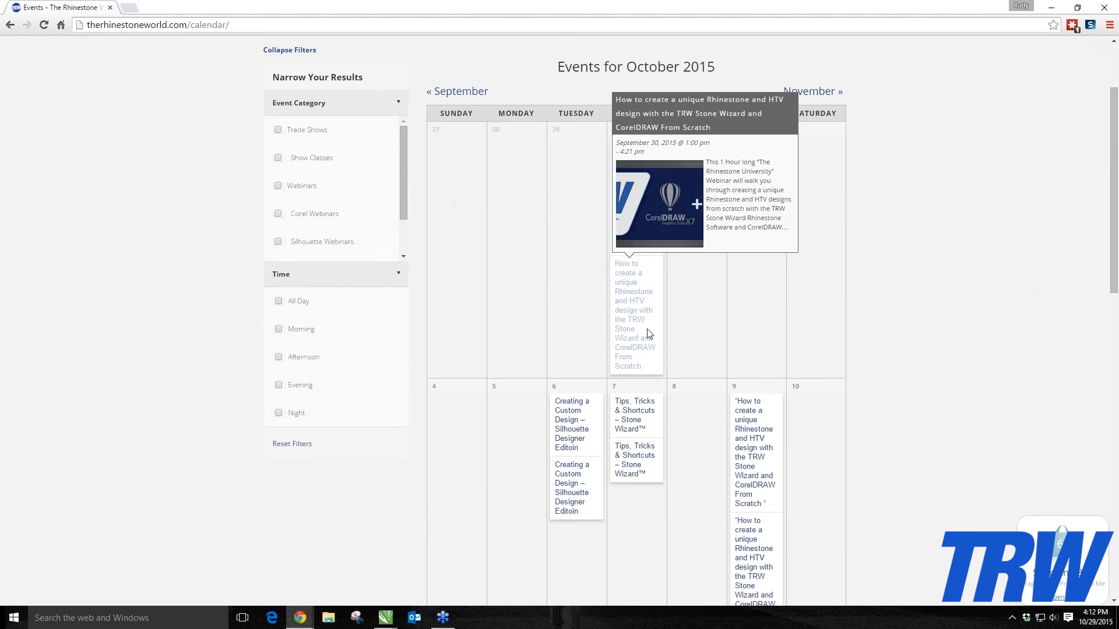
scroll(517, 302, "up", 3)
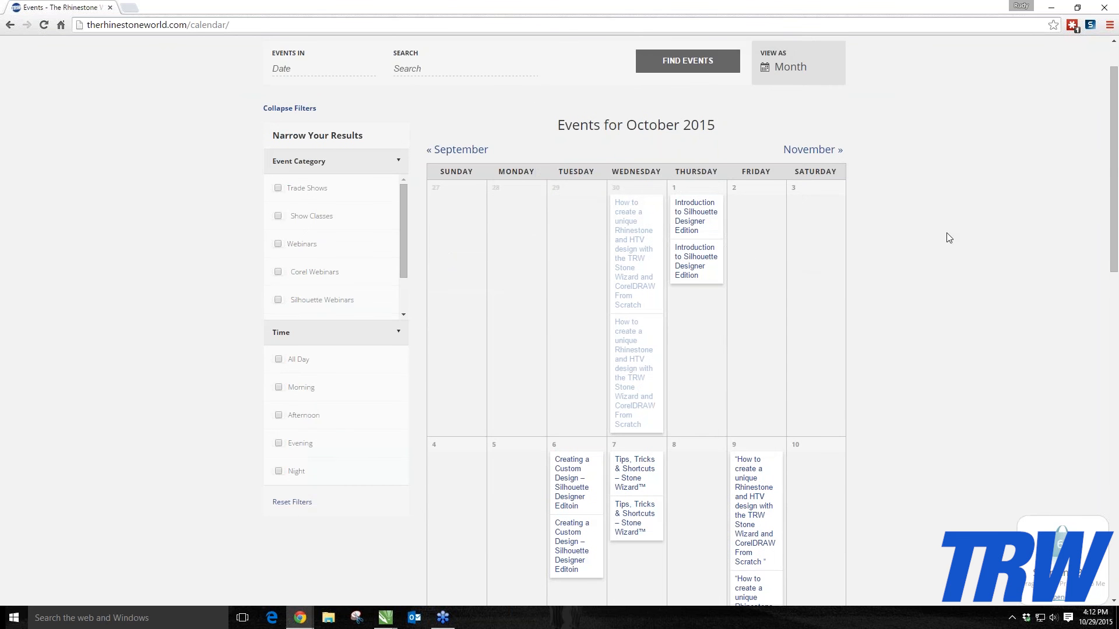
scroll(949, 237, "down", 3)
scroll(947, 251, "down", 3)
scroll(945, 265, "down", 4)
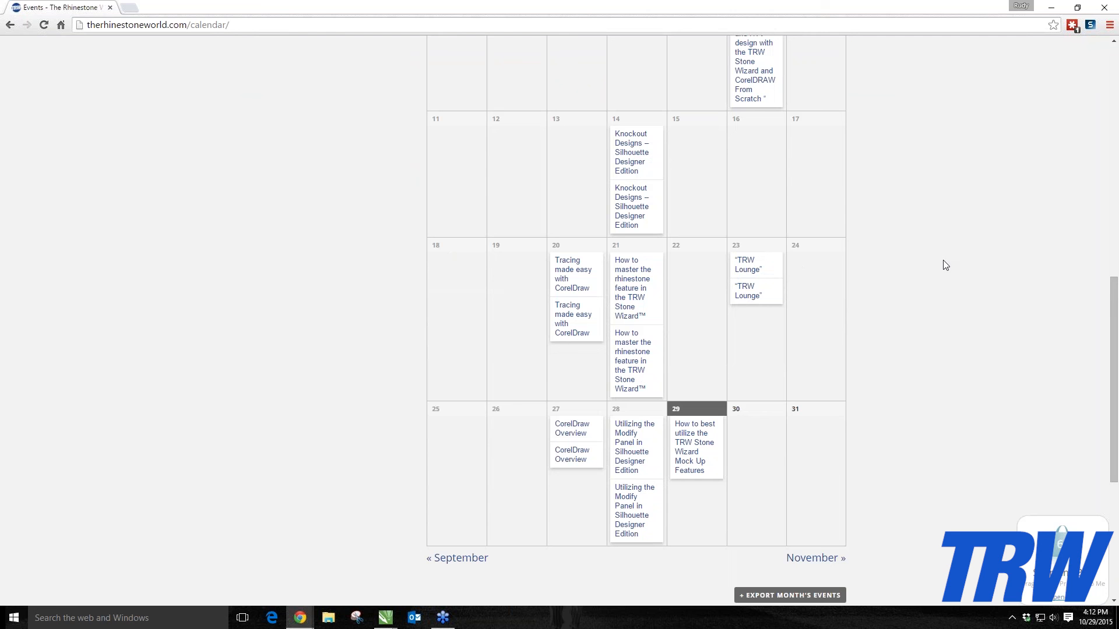
scroll(945, 265, "up", 1)
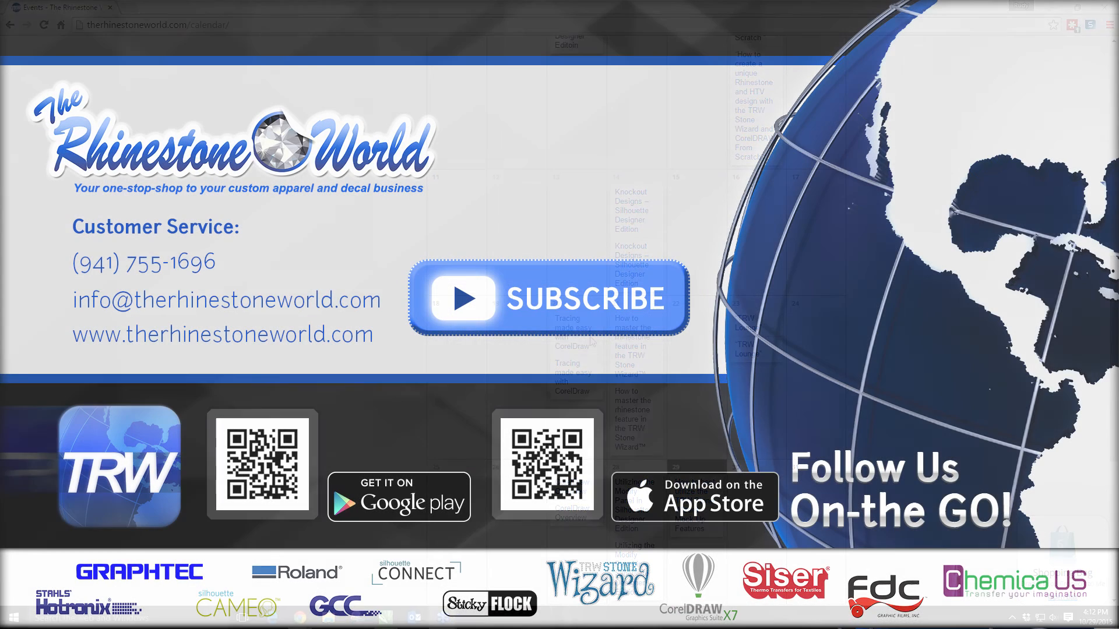
mouse_move(591, 340)
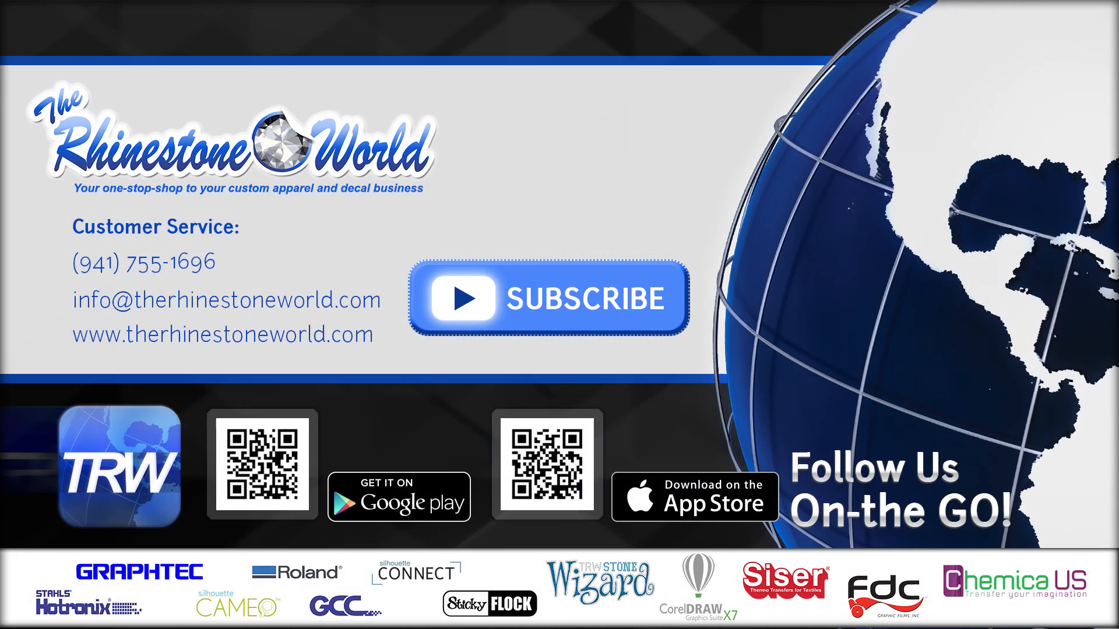